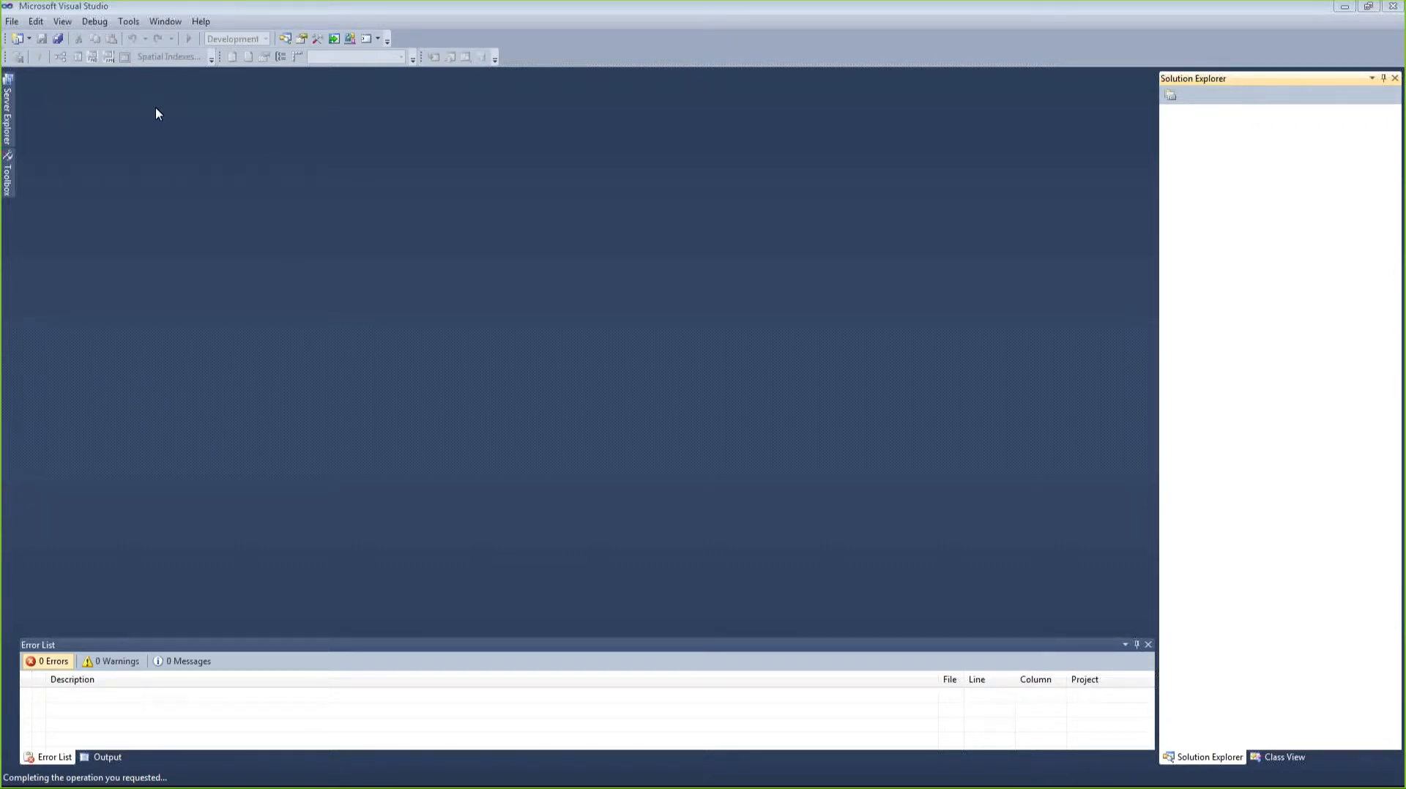
- Start a new project using the Analysis Services Multidimensional and Data Mining template
click(11, 21)
mouse_move(35, 38)
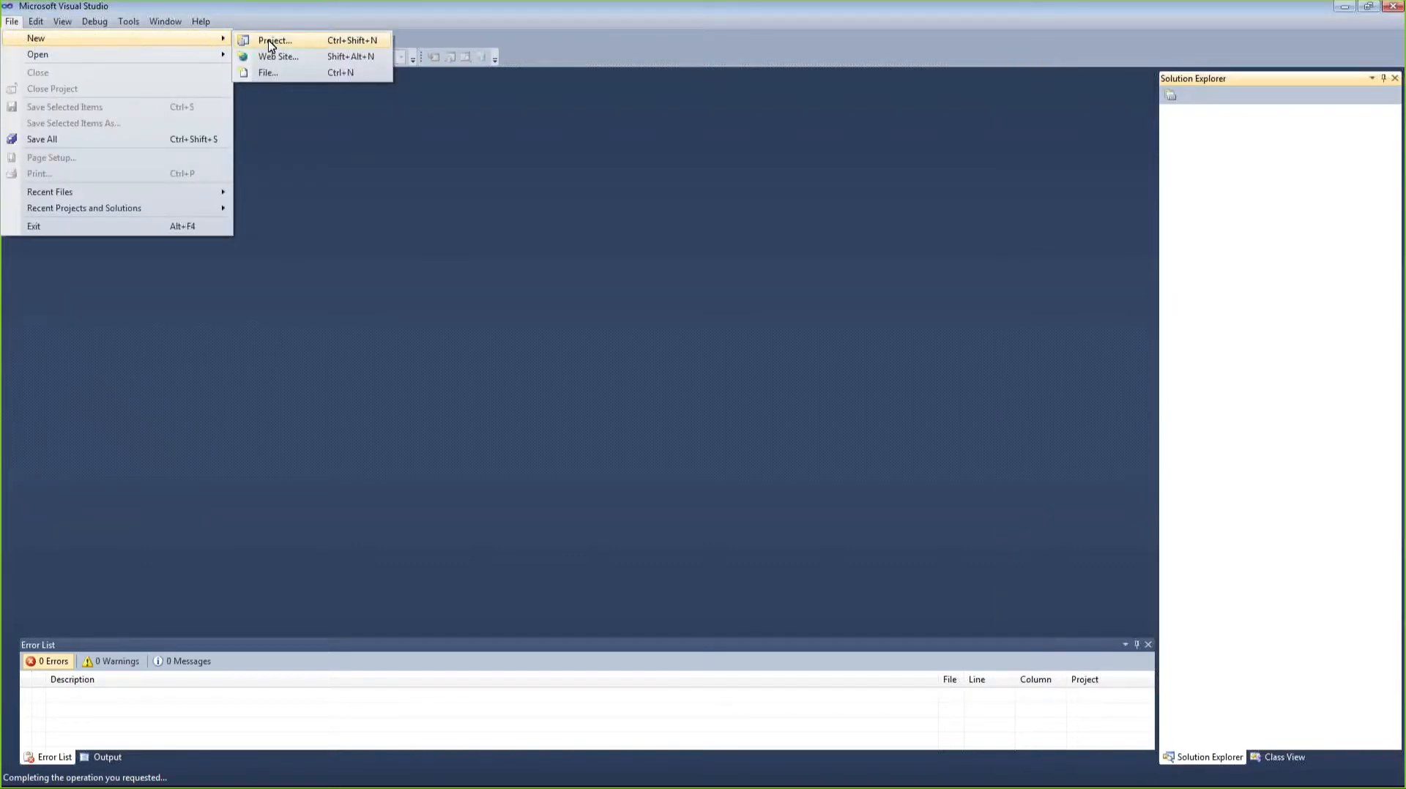
click(270, 41)
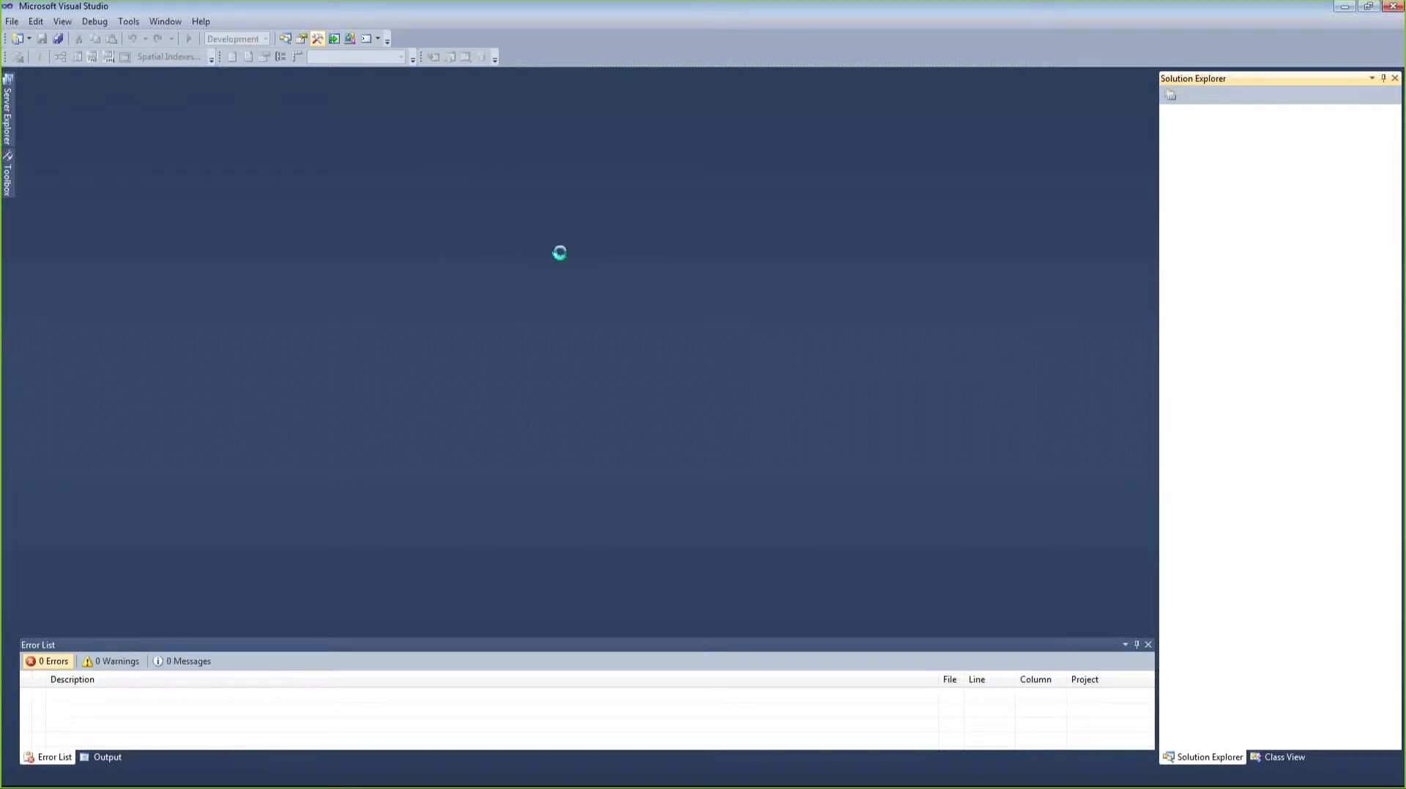
drag(578, 162, 572, 143)
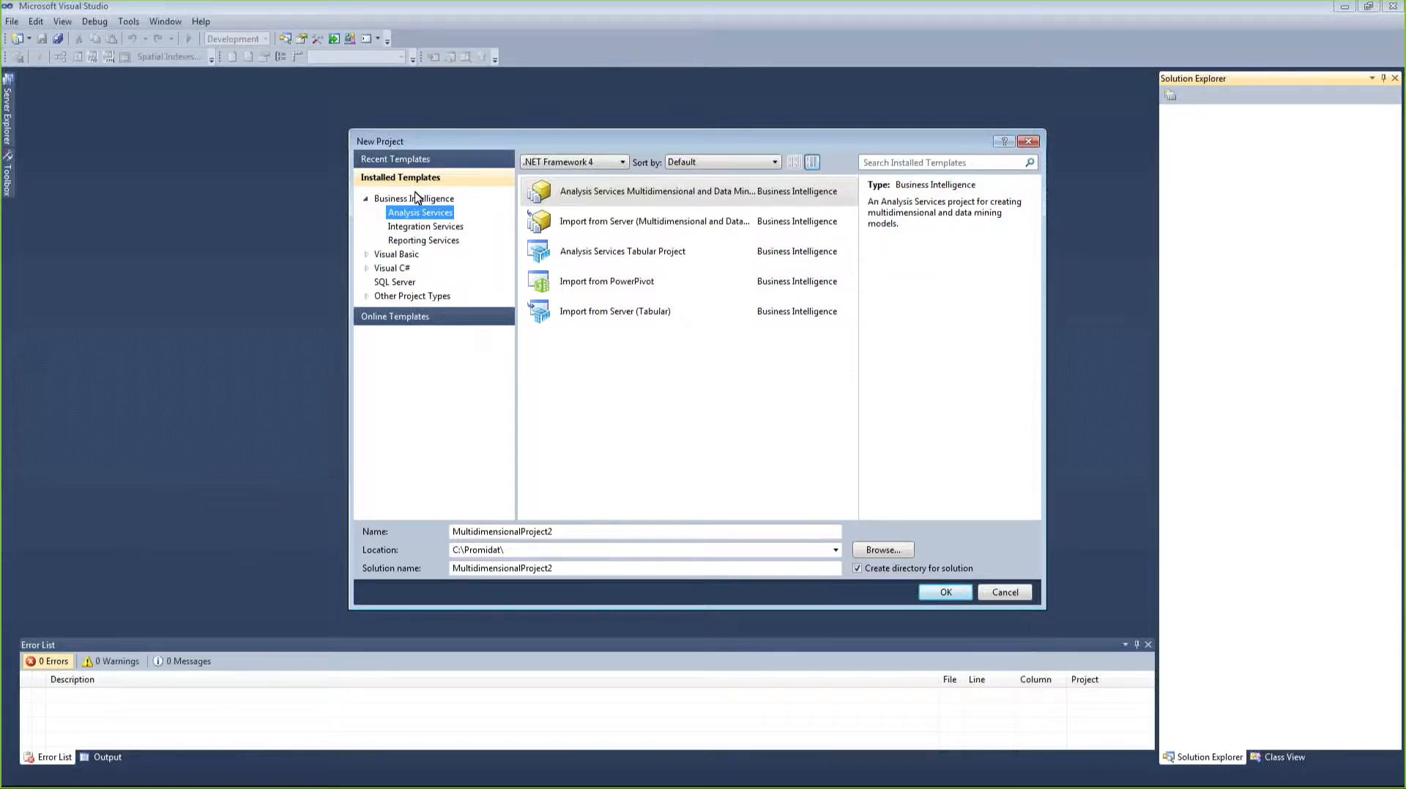
click(423, 229)
click(432, 242)
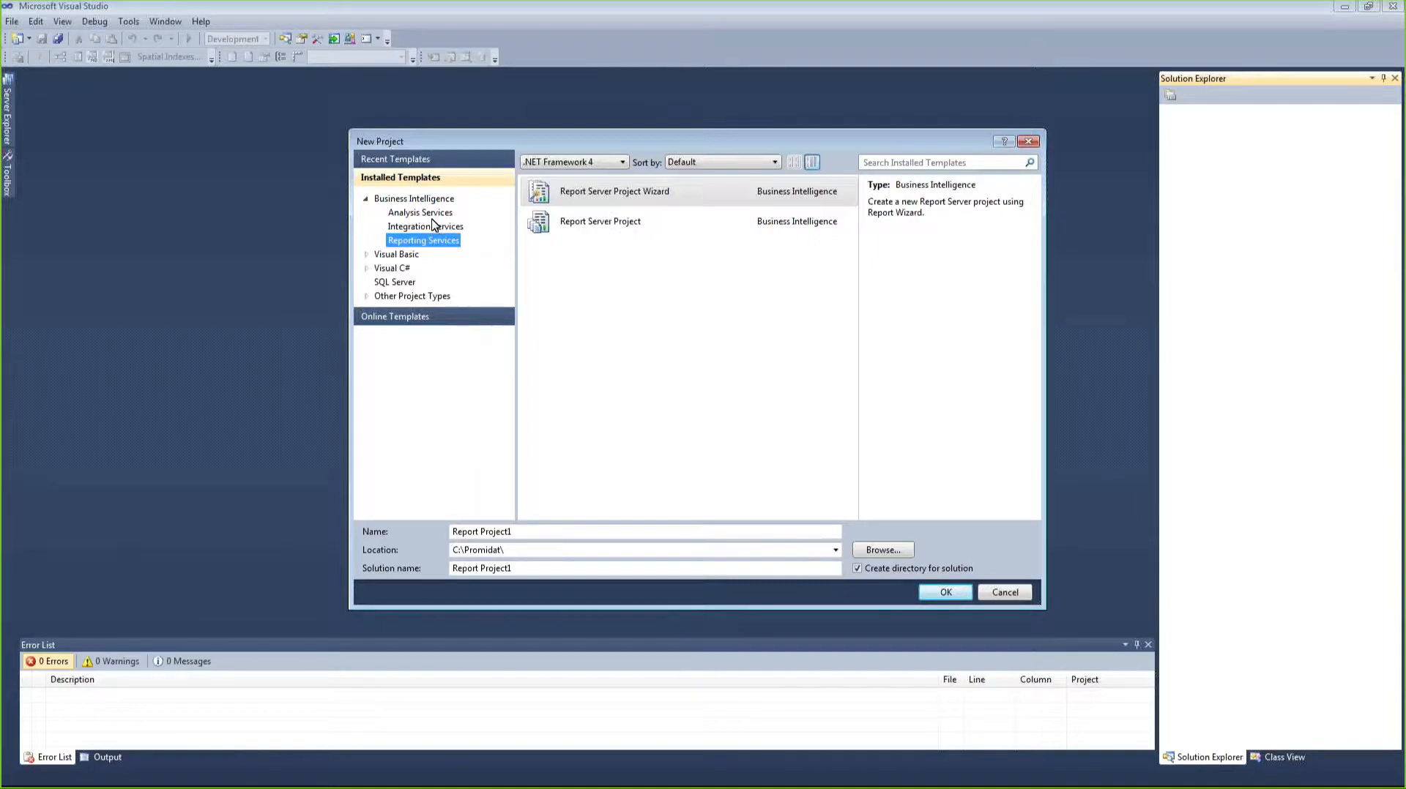
click(433, 214)
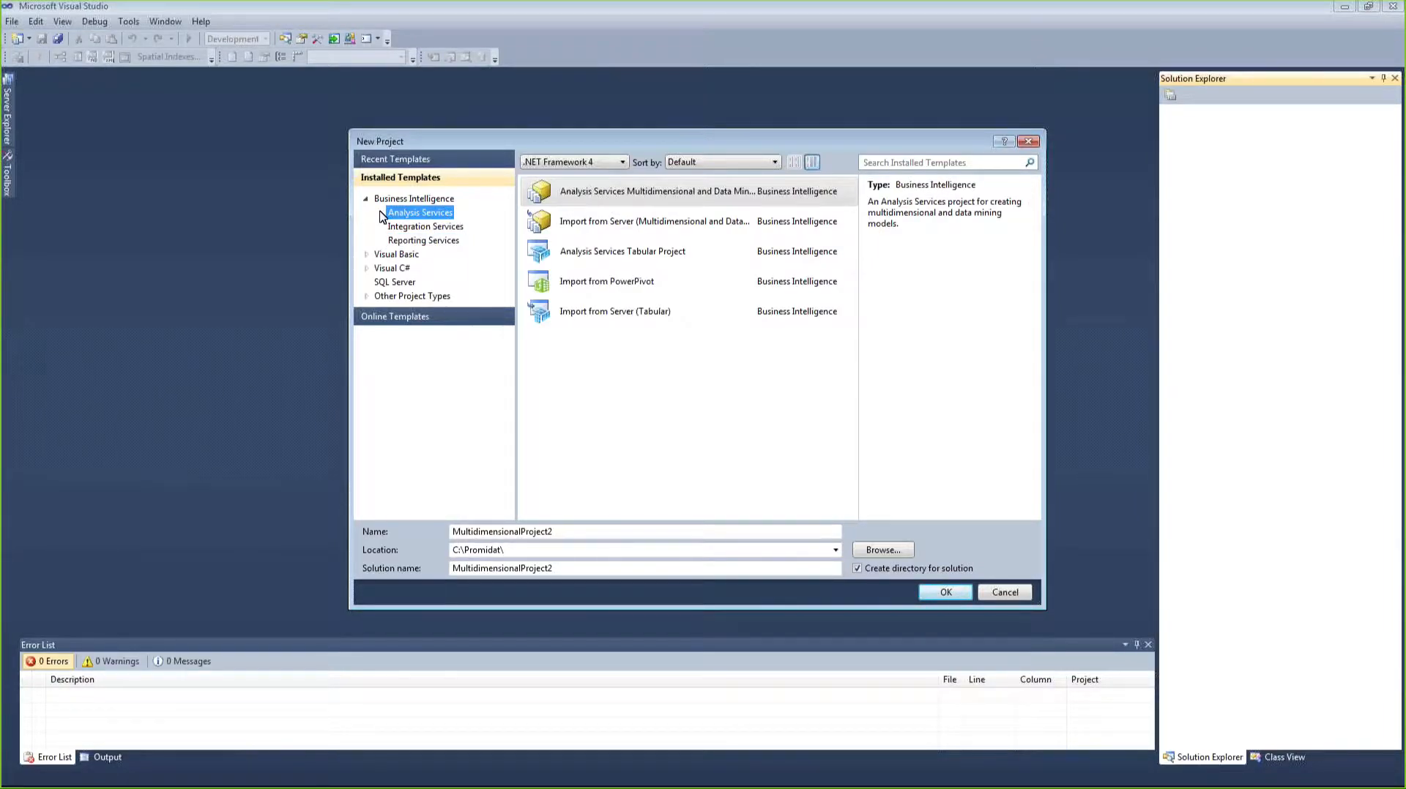
click(599, 191)
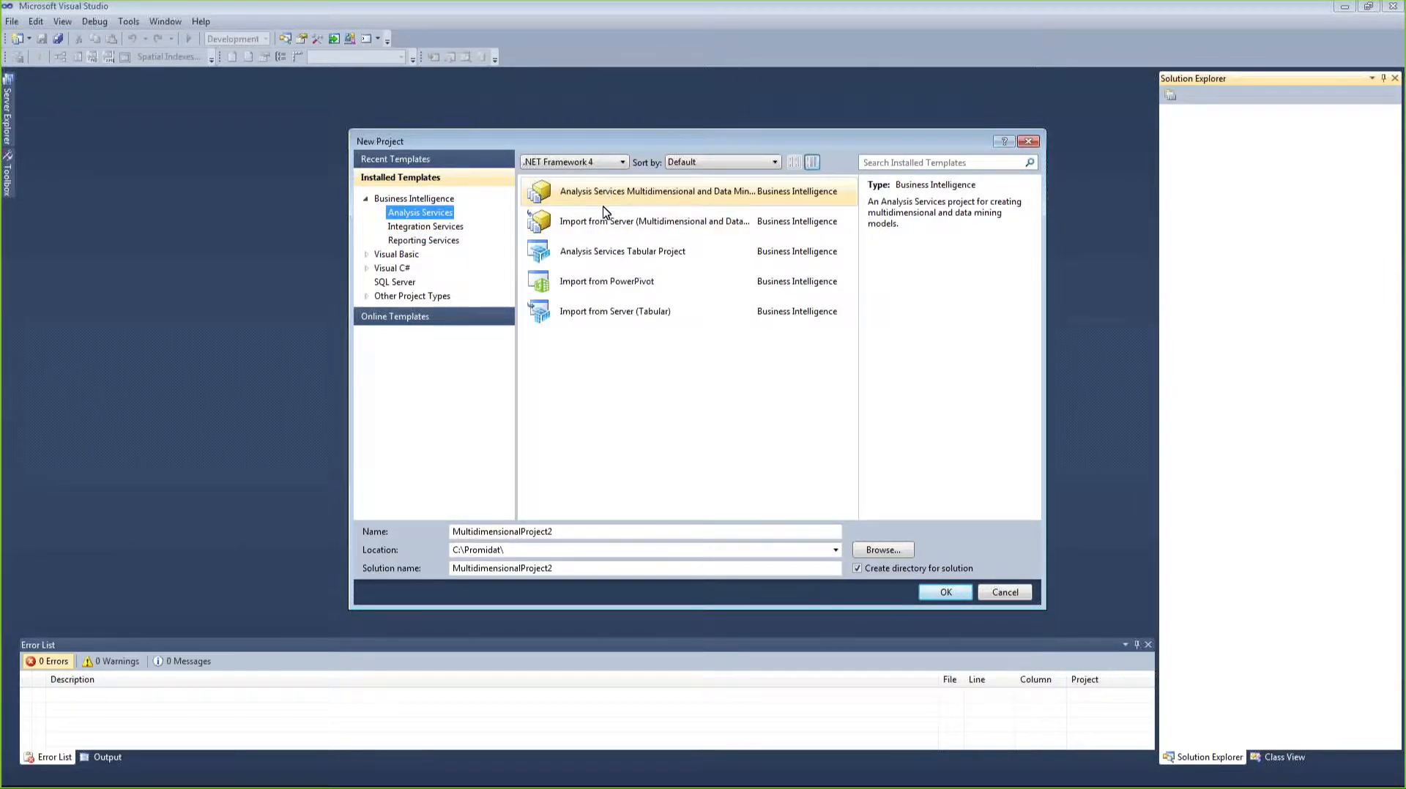
click(614, 201)
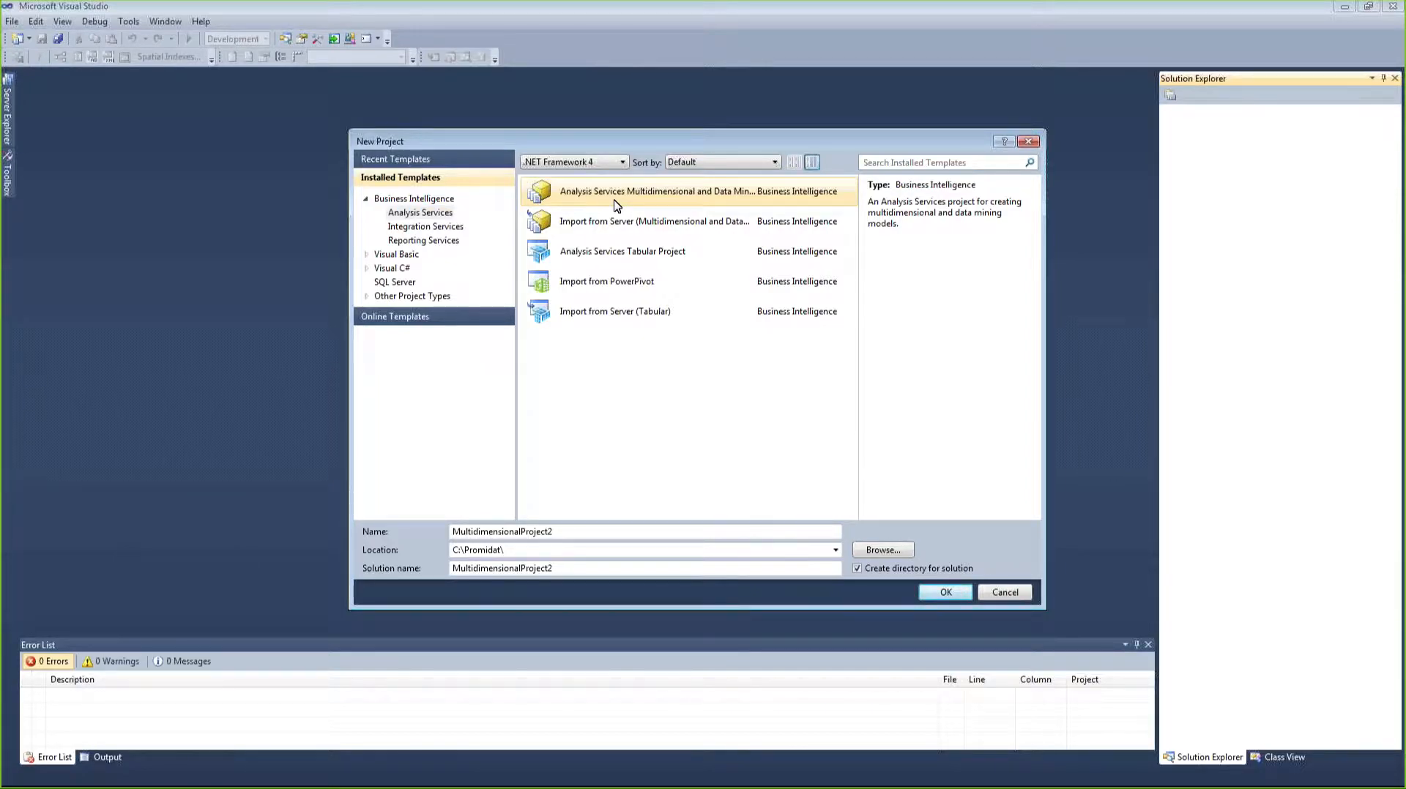
- Set the solution name of the new project to CursoSSAS
drag(606, 533, 439, 541)
click(573, 566)
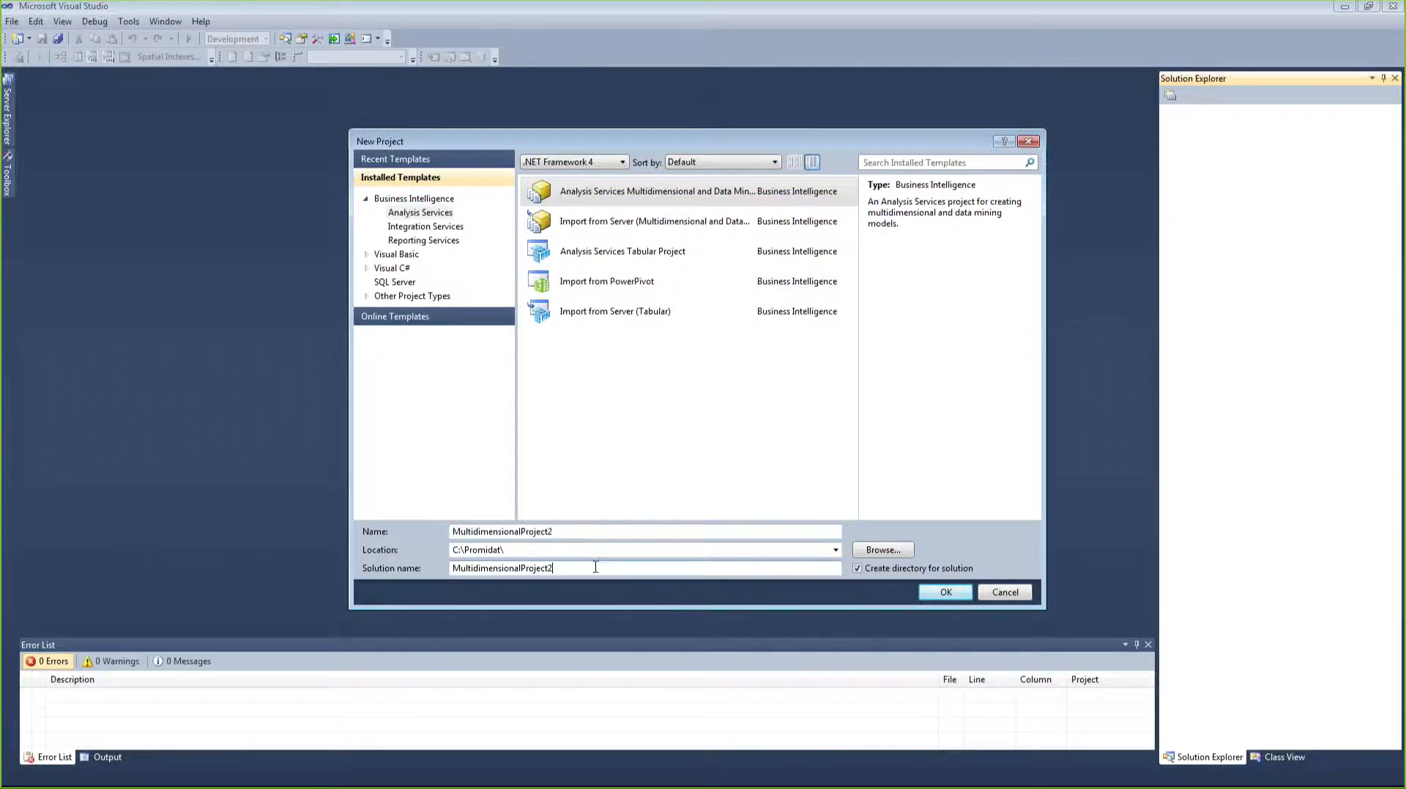
drag(573, 566, 351, 564)
drag(592, 569, 401, 581)
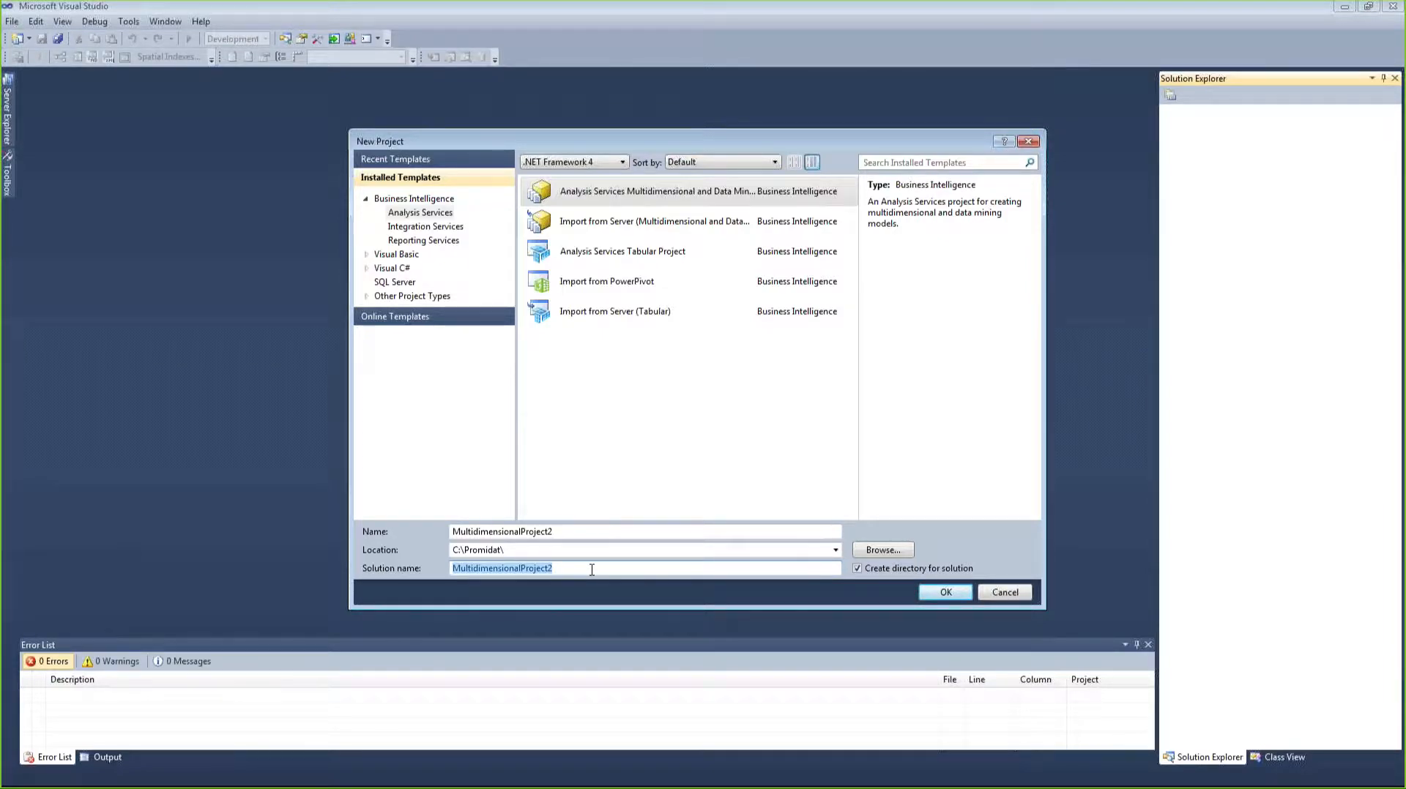
text(CursoSSAS)
- Name the project clase3 and create it in C:\Promidat\
double_click(576, 532)
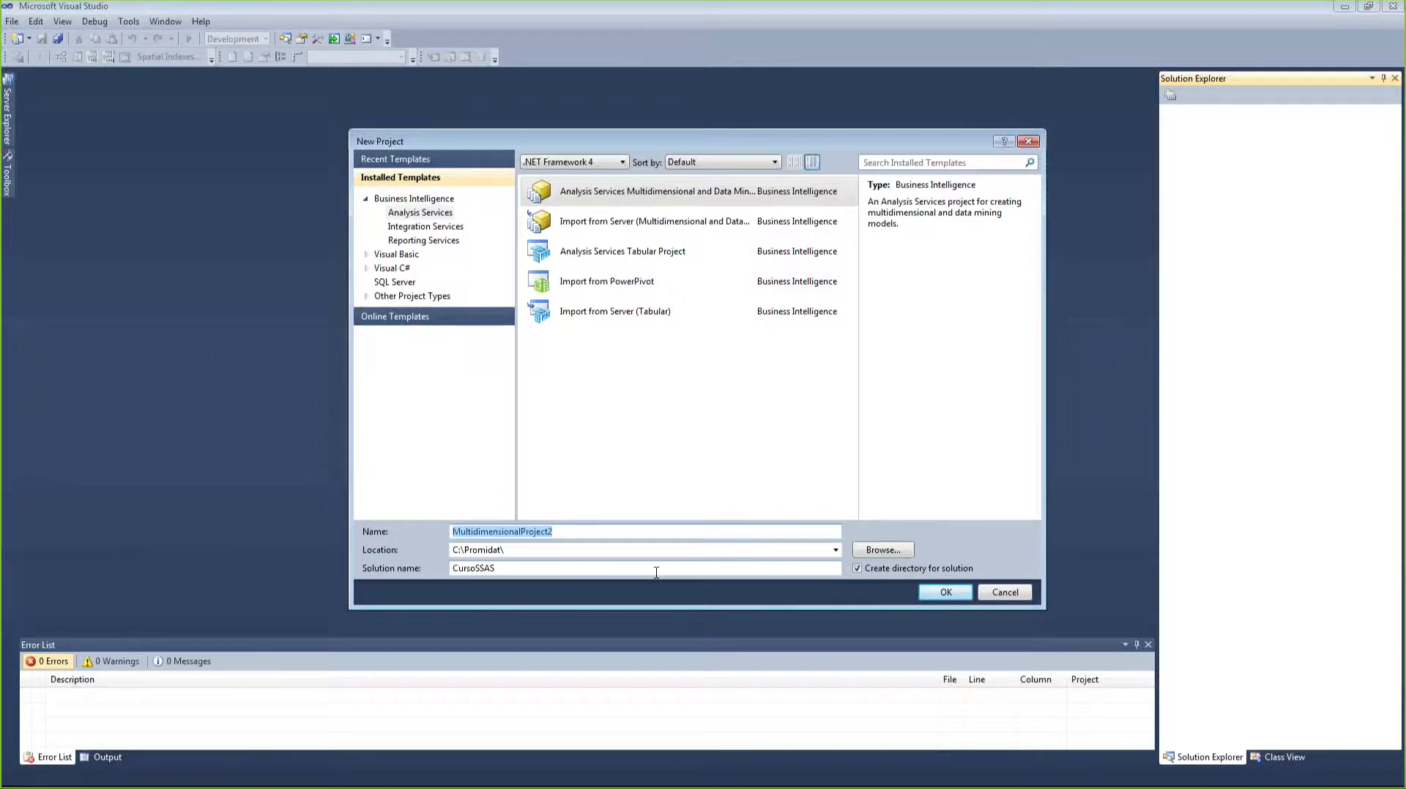
text(clase)
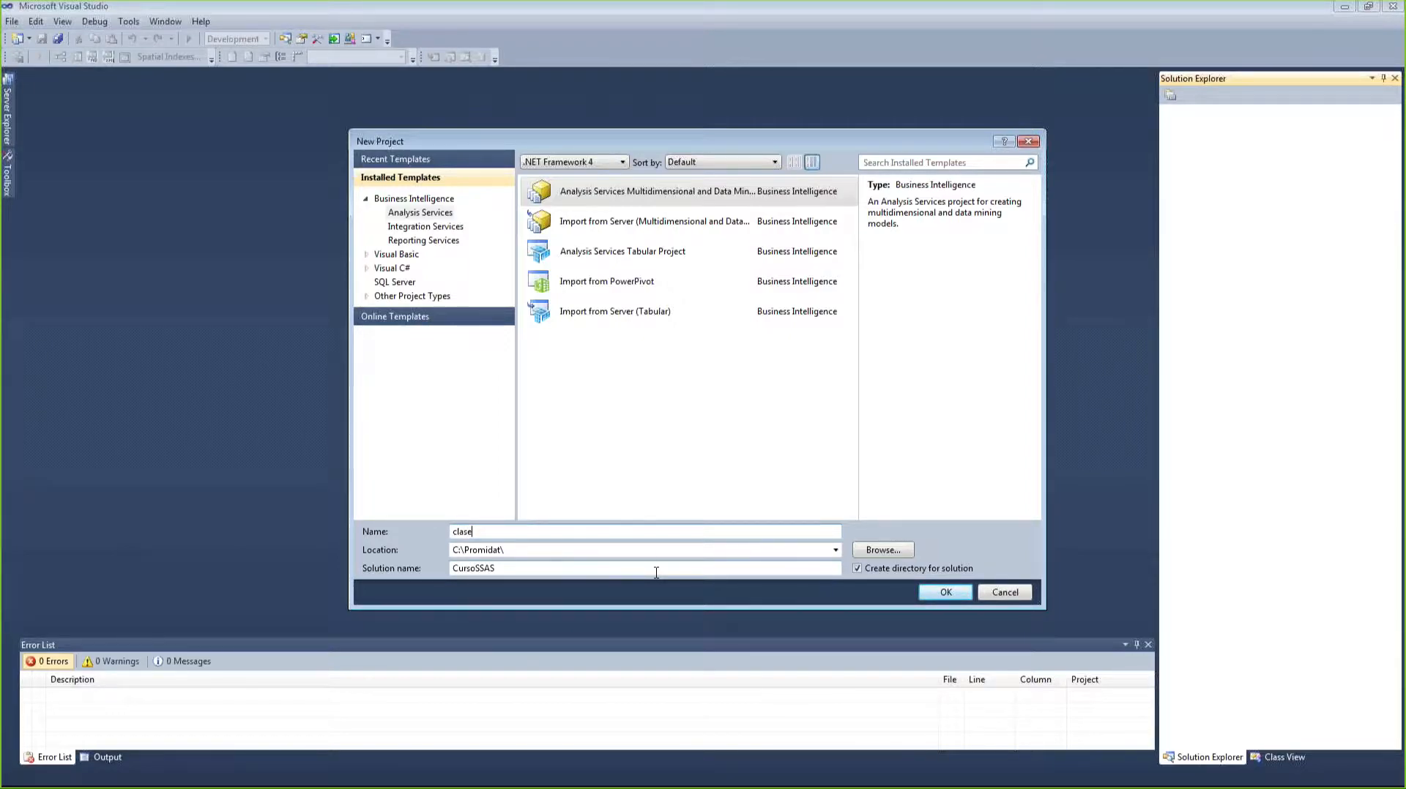
text(3)
drag(532, 527, 327, 516)
click(582, 549)
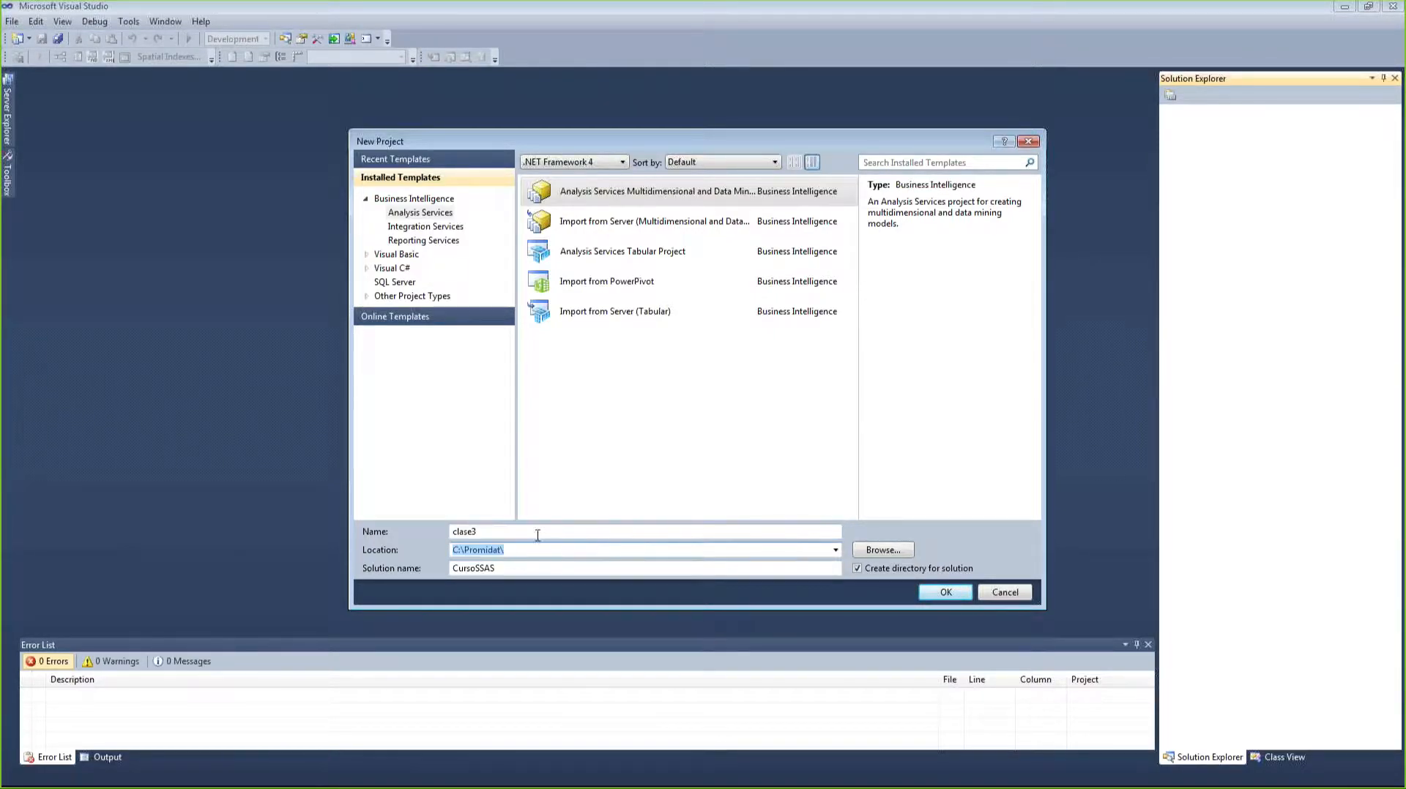
click(542, 553)
click(950, 592)
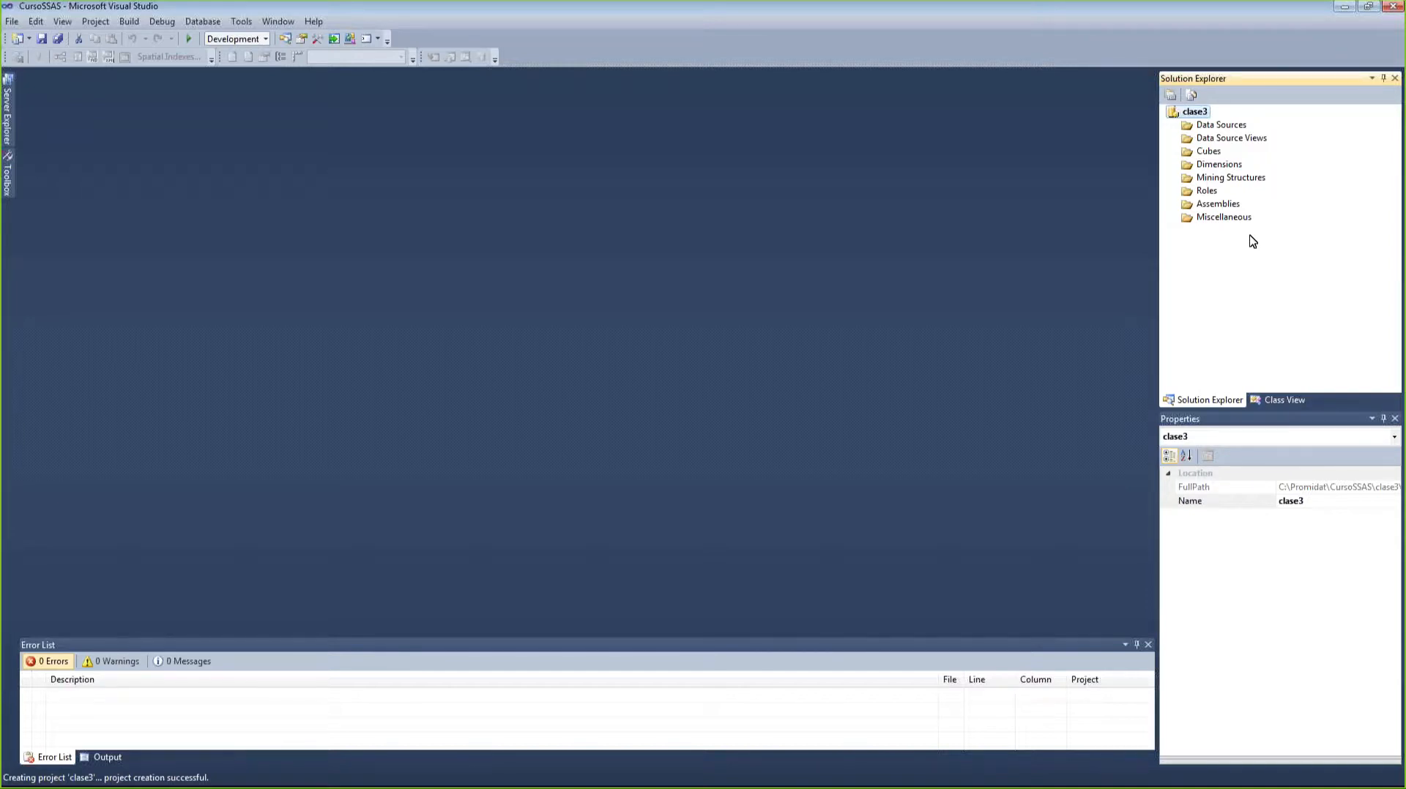
click(1208, 151)
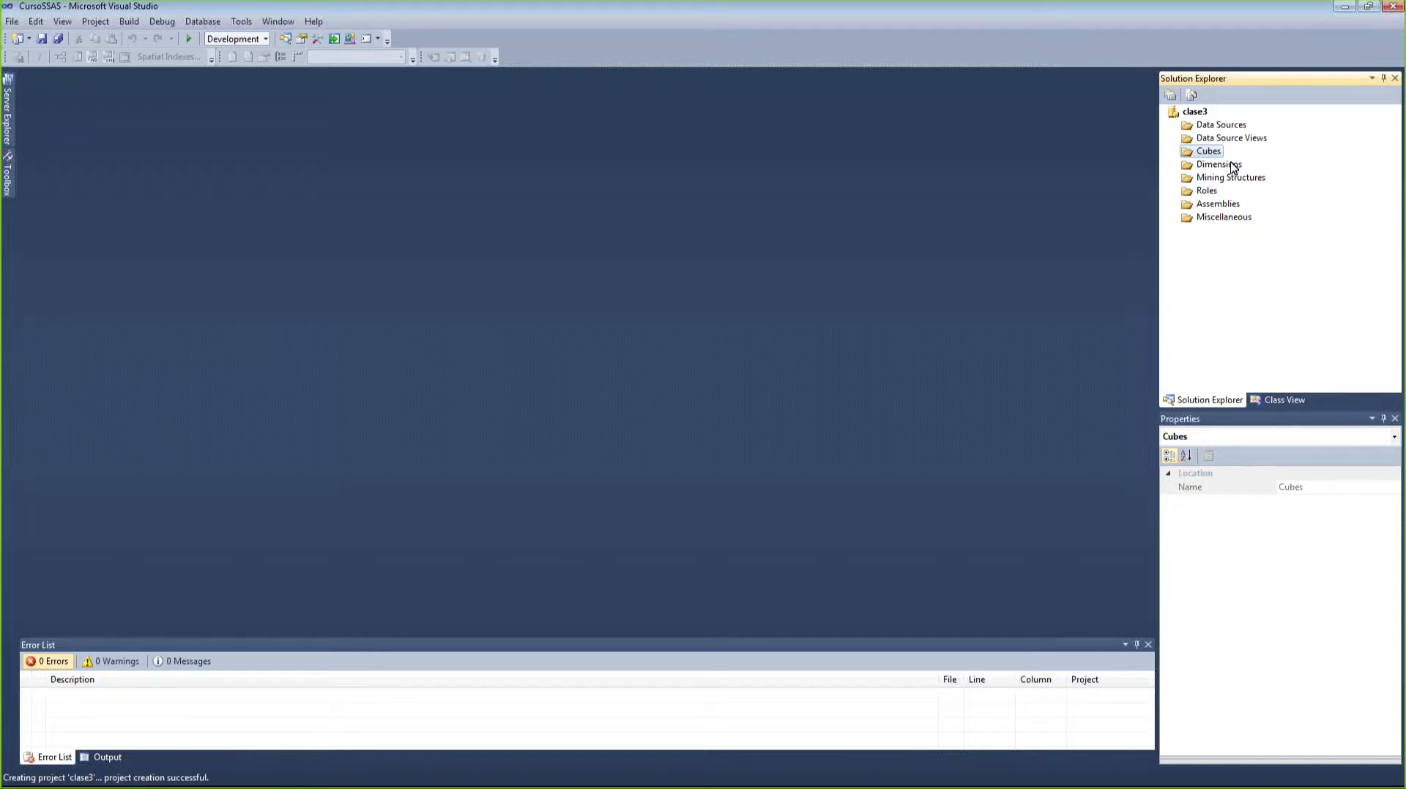
click(1242, 177)
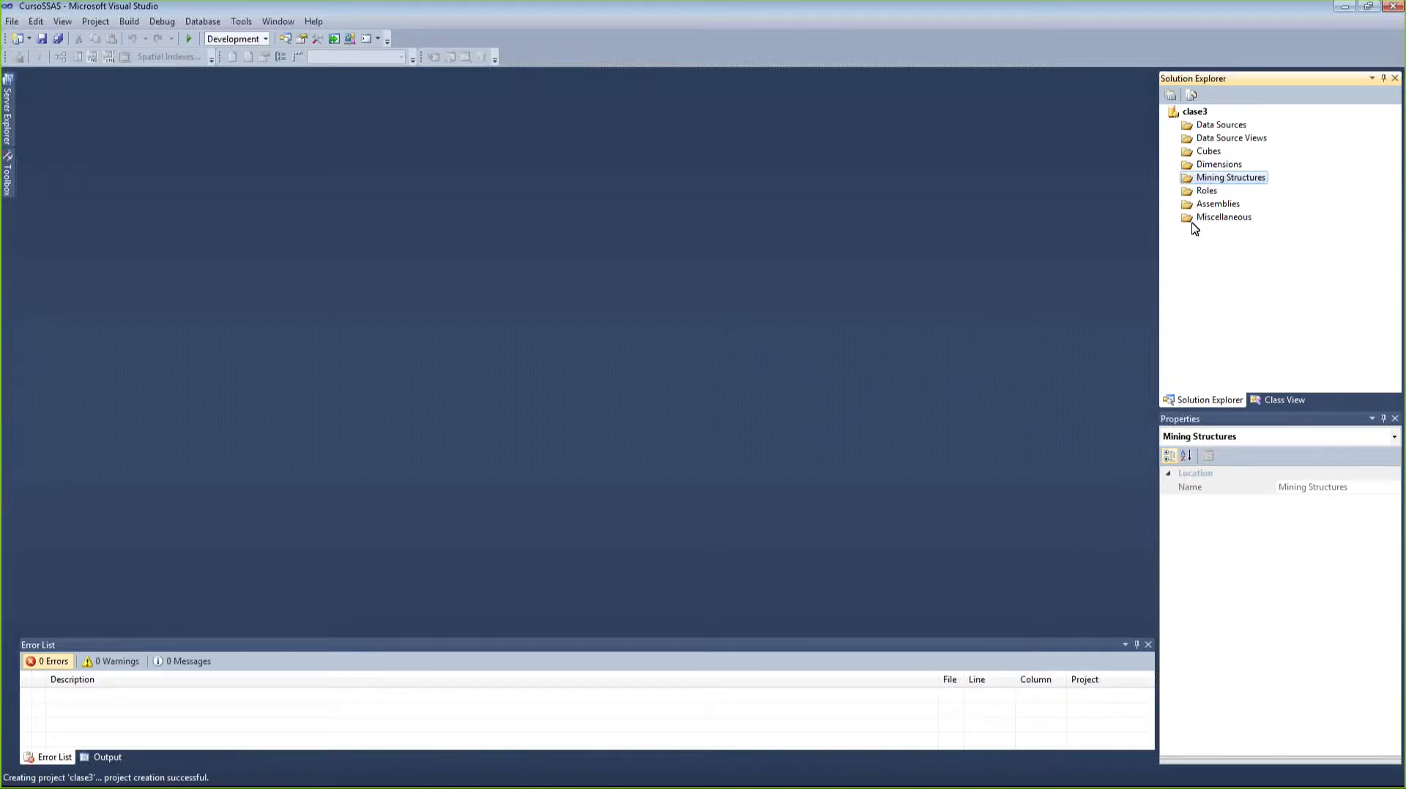
- Start a new data source for the clase3 project and delete the existing Promidat connection from the available data connections
click(1244, 127)
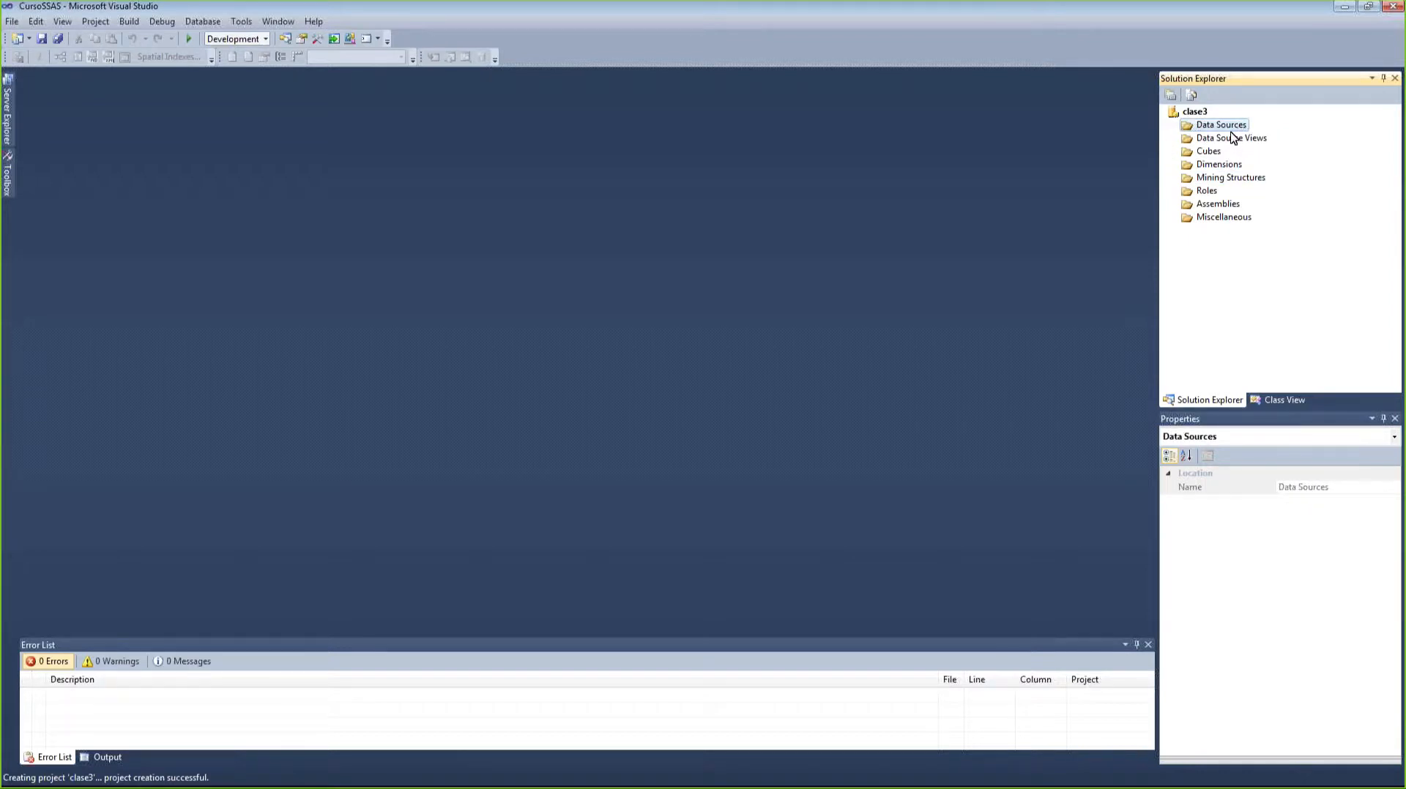
right_click(1232, 128)
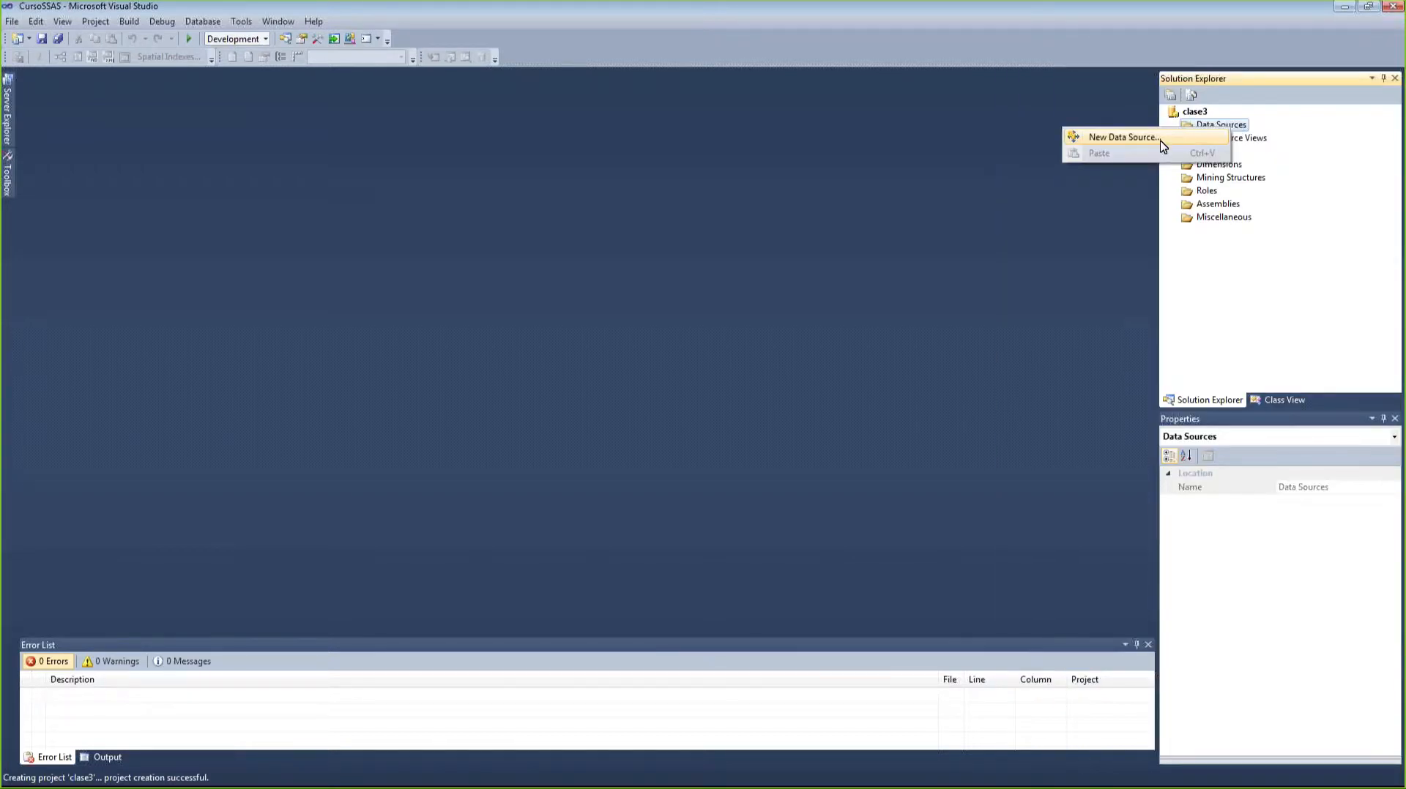
click(1154, 144)
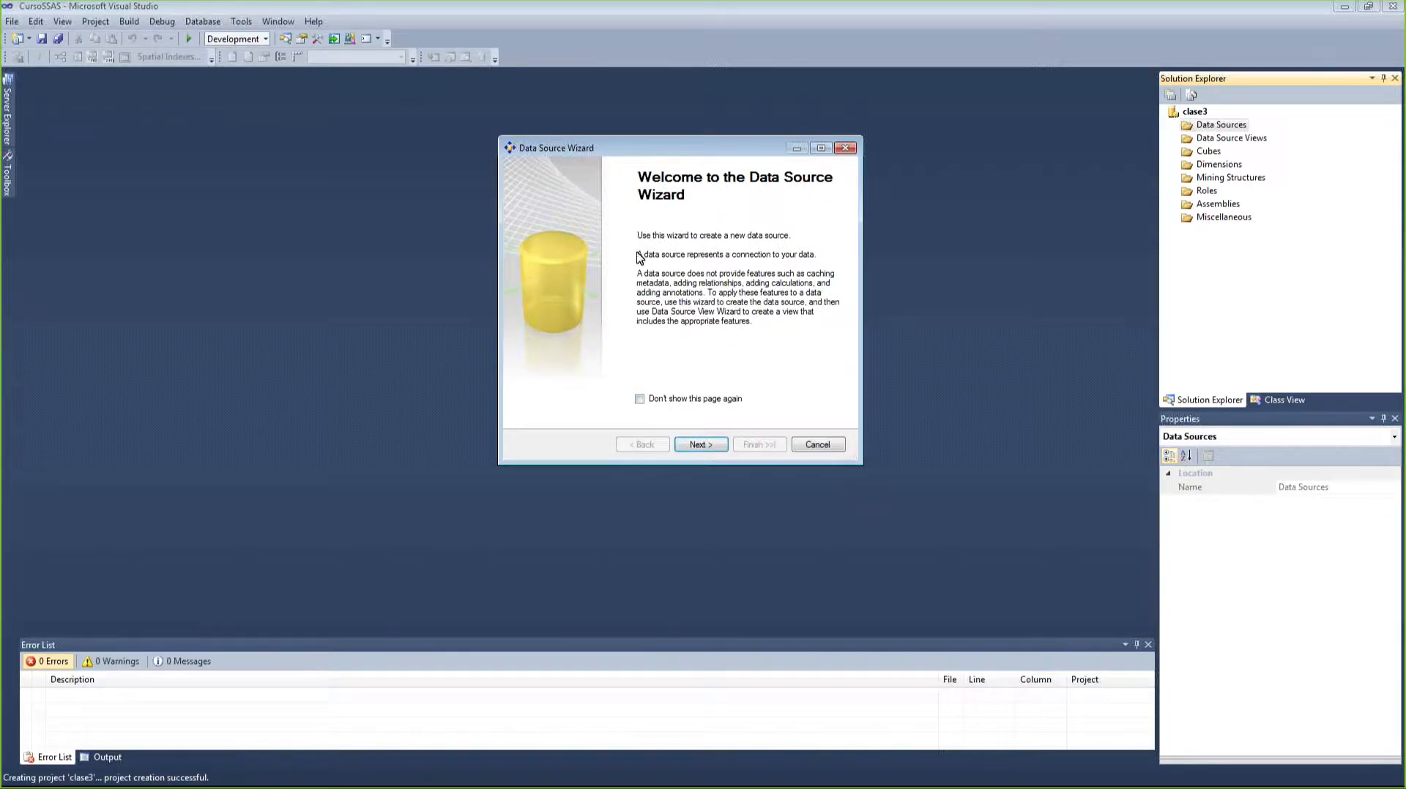
click(712, 448)
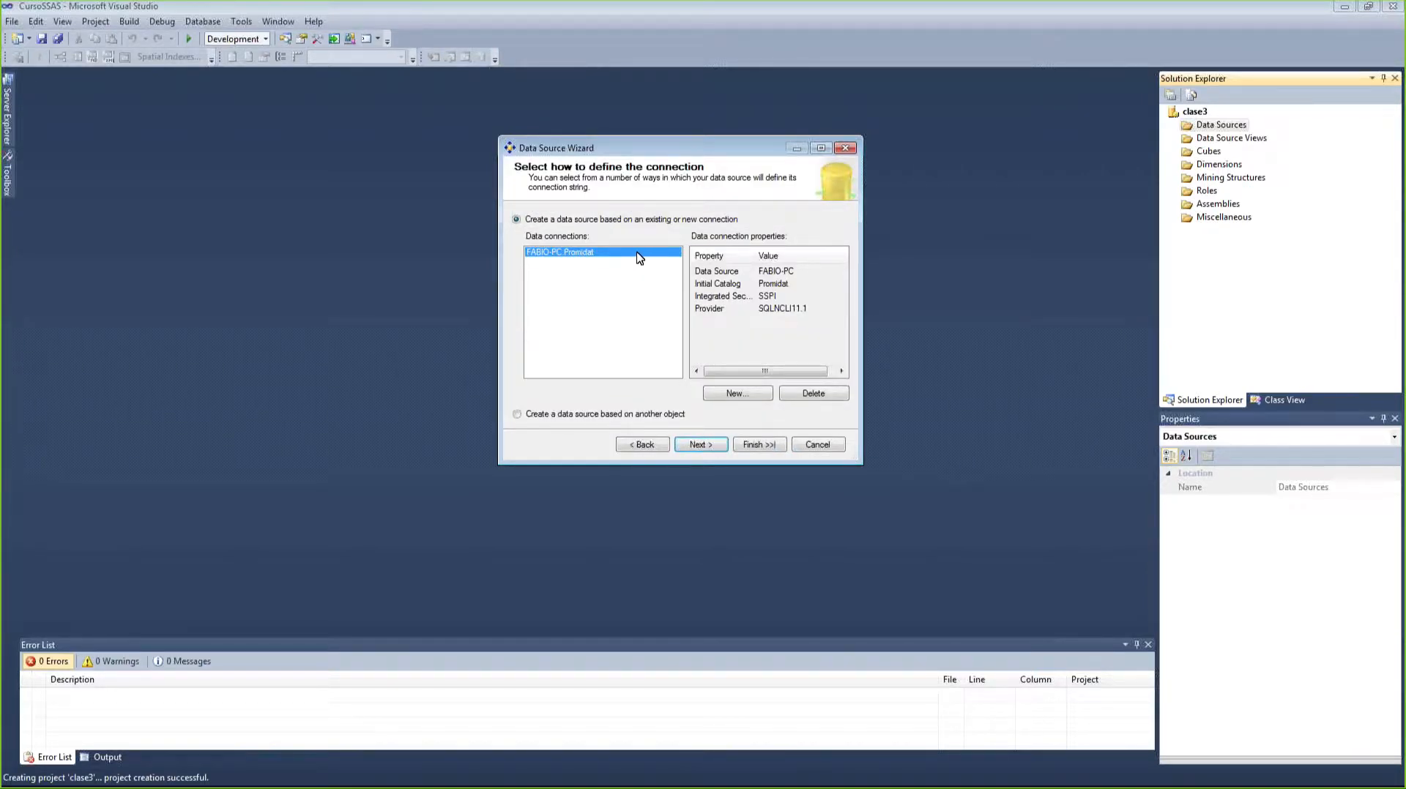
click(644, 448)
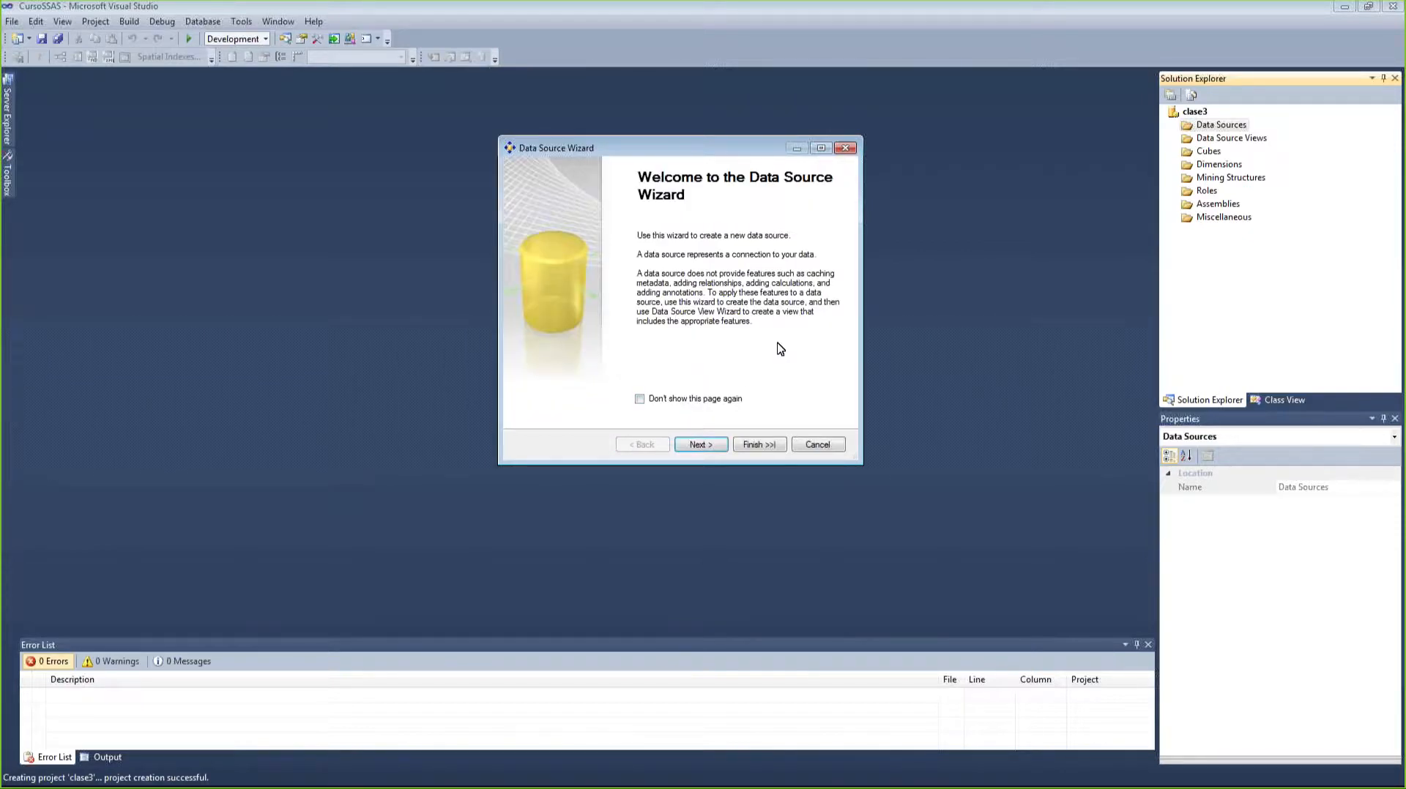
click(701, 448)
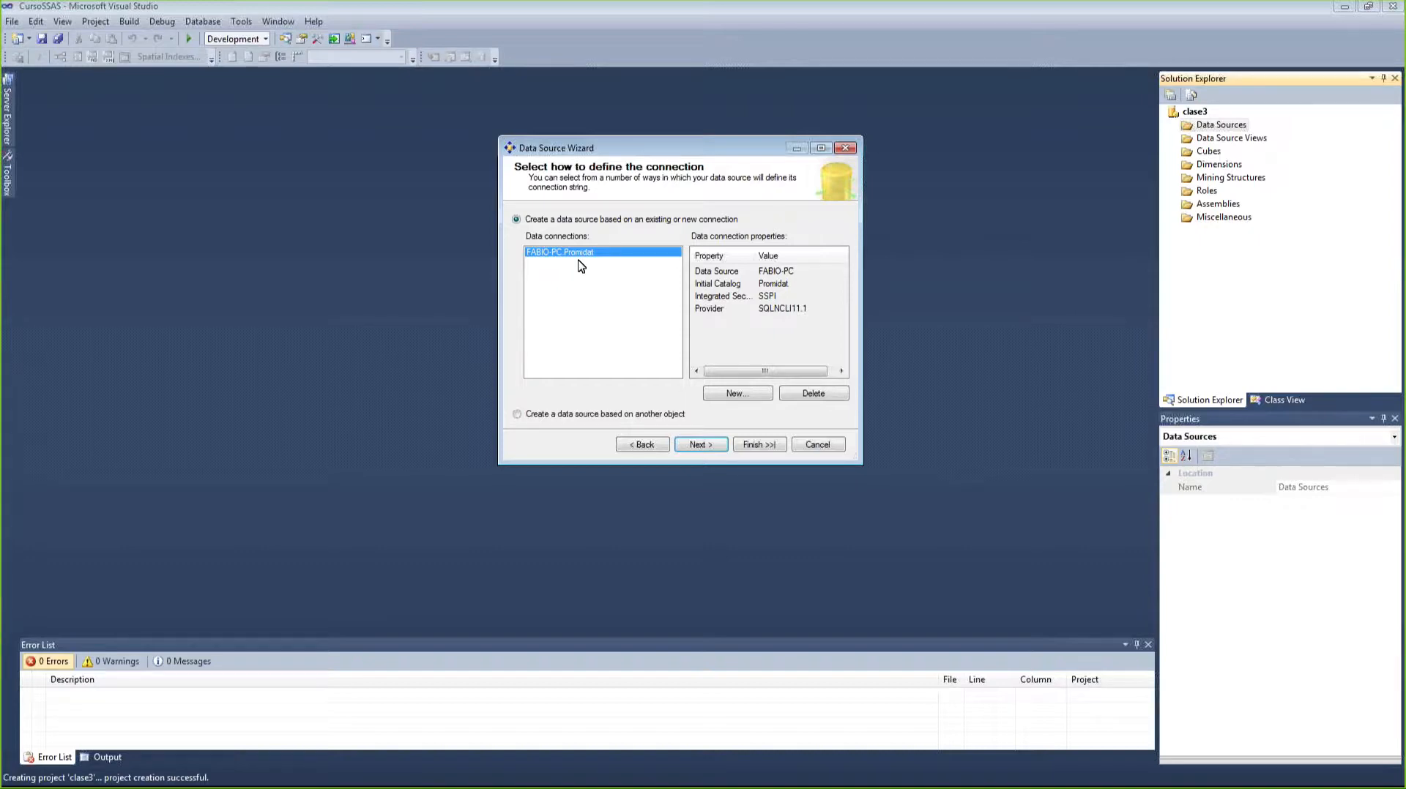
click(833, 394)
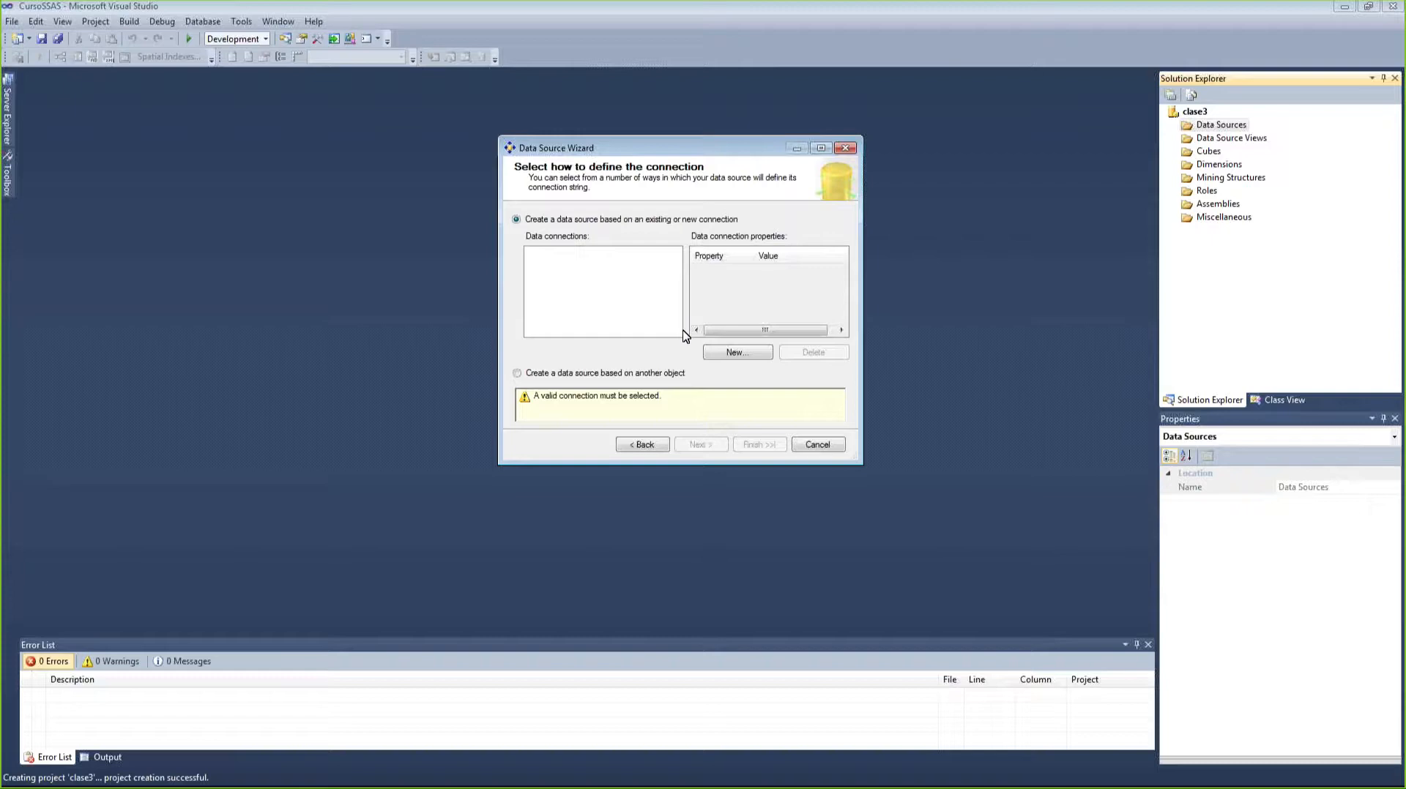
- Start a new data connection and review the list of available providers without changing the selected one
click(750, 362)
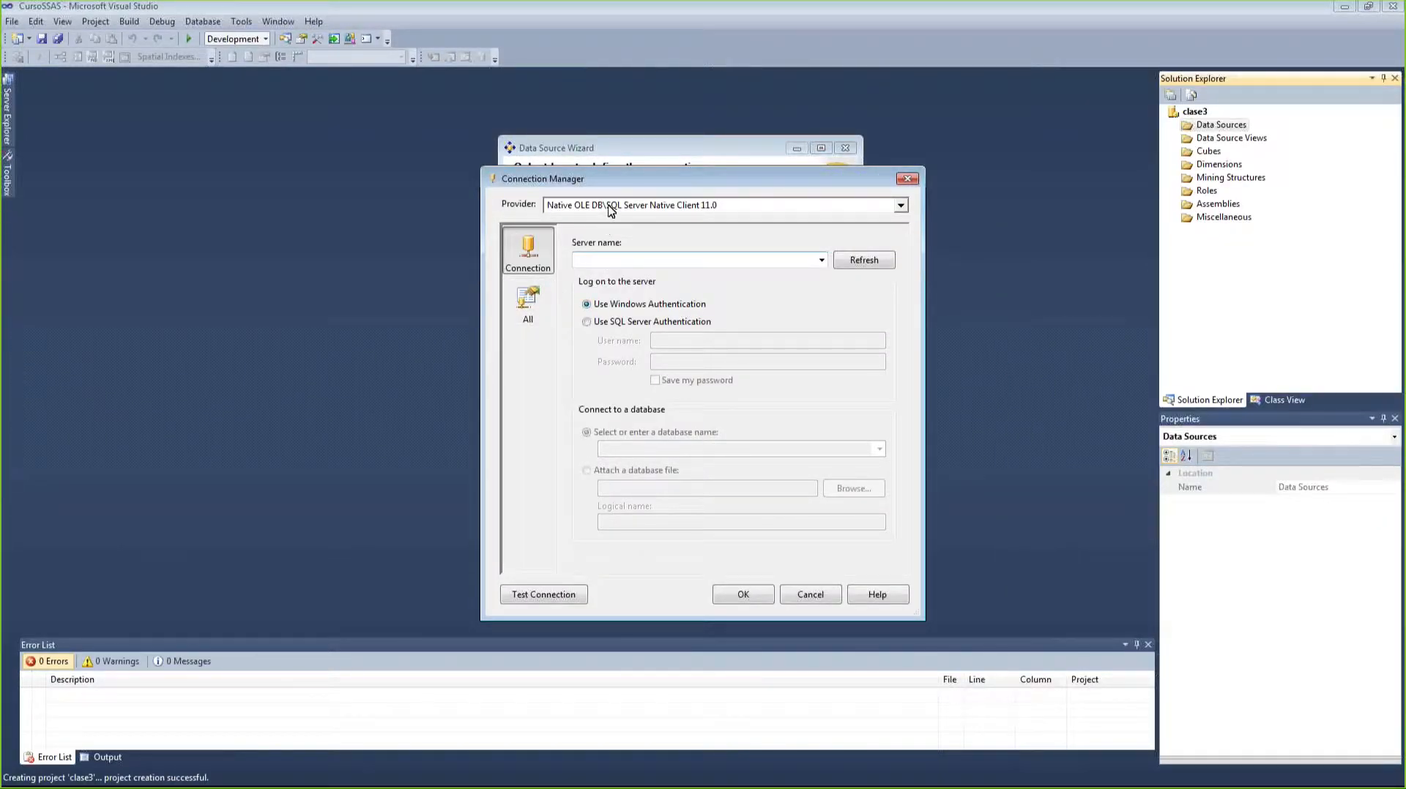
drag(648, 181, 686, 175)
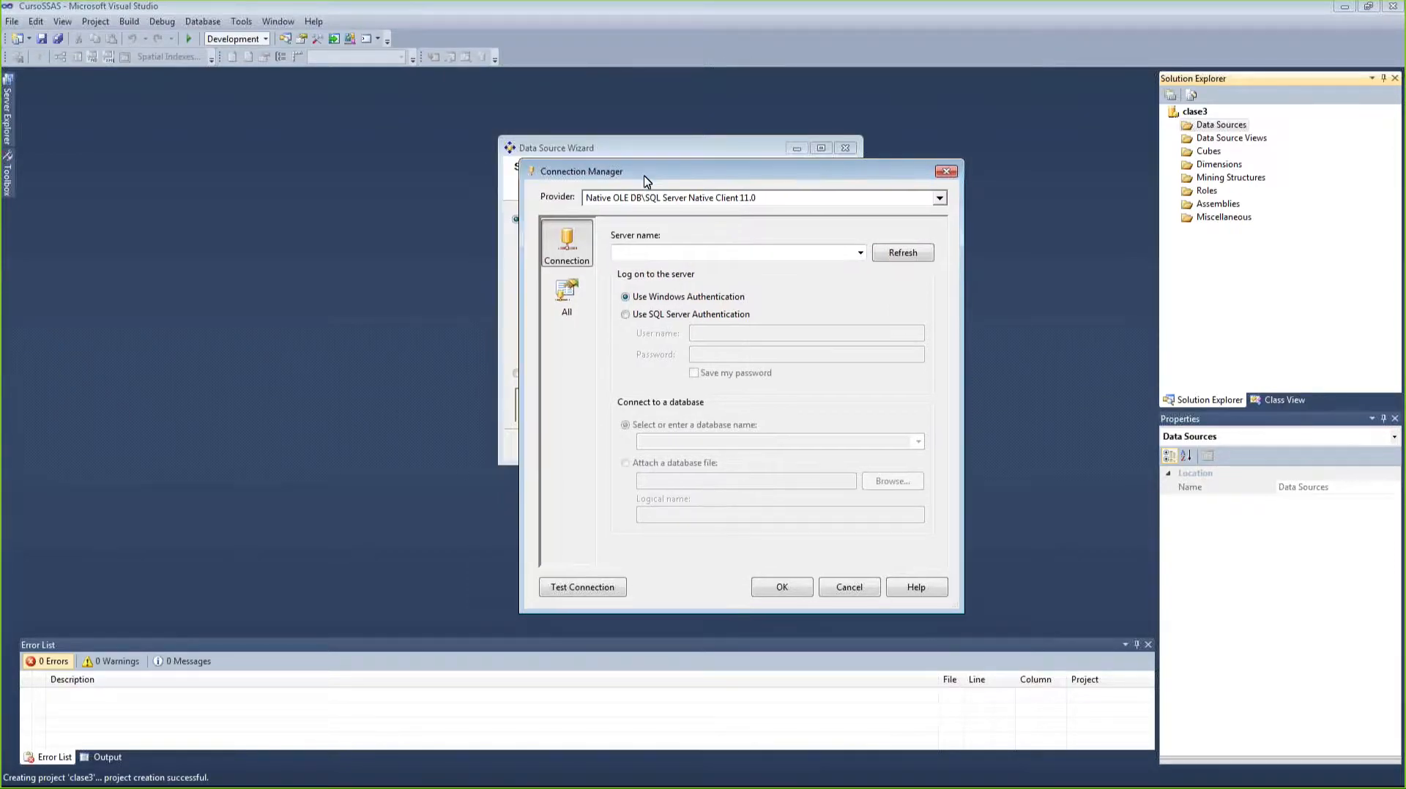
click(693, 248)
click(939, 198)
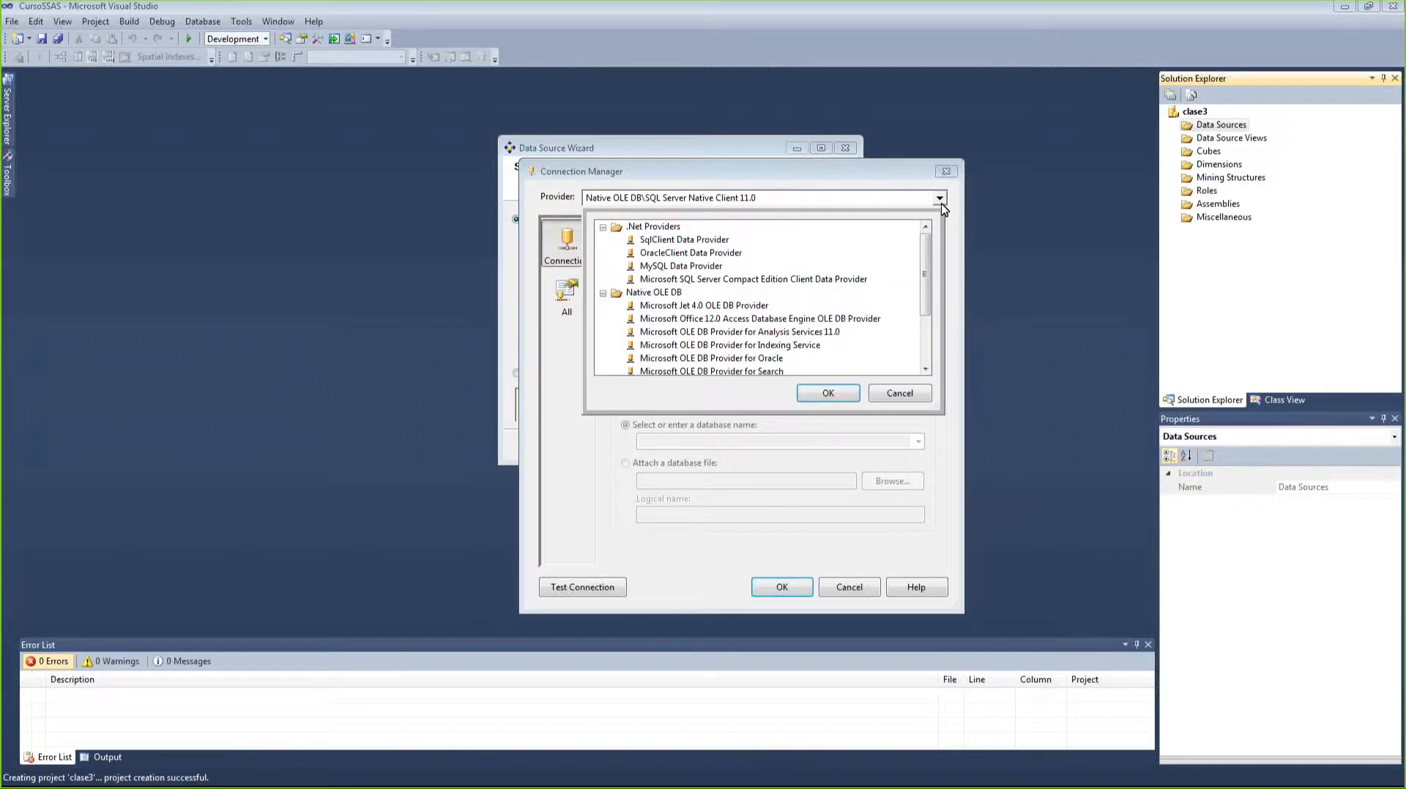
mouse_move(923, 256)
mouse_down()
mouse_move(923, 310)
mouse_move(918, 249)
mouse_move(915, 303)
mouse_move(911, 258)
mouse_up()
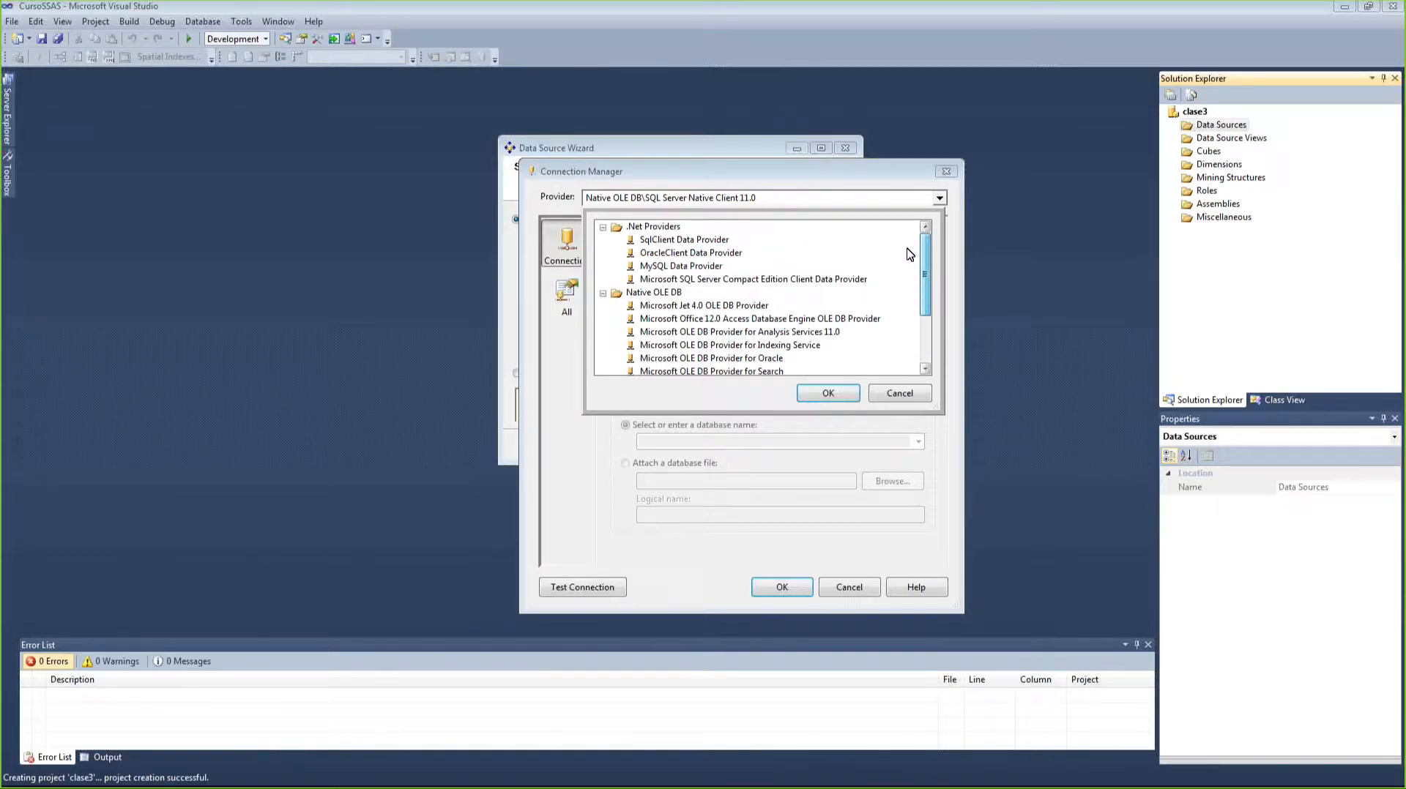
mouse_move(910, 255)
mouse_down()
mouse_move(913, 308)
mouse_move(913, 255)
mouse_up()
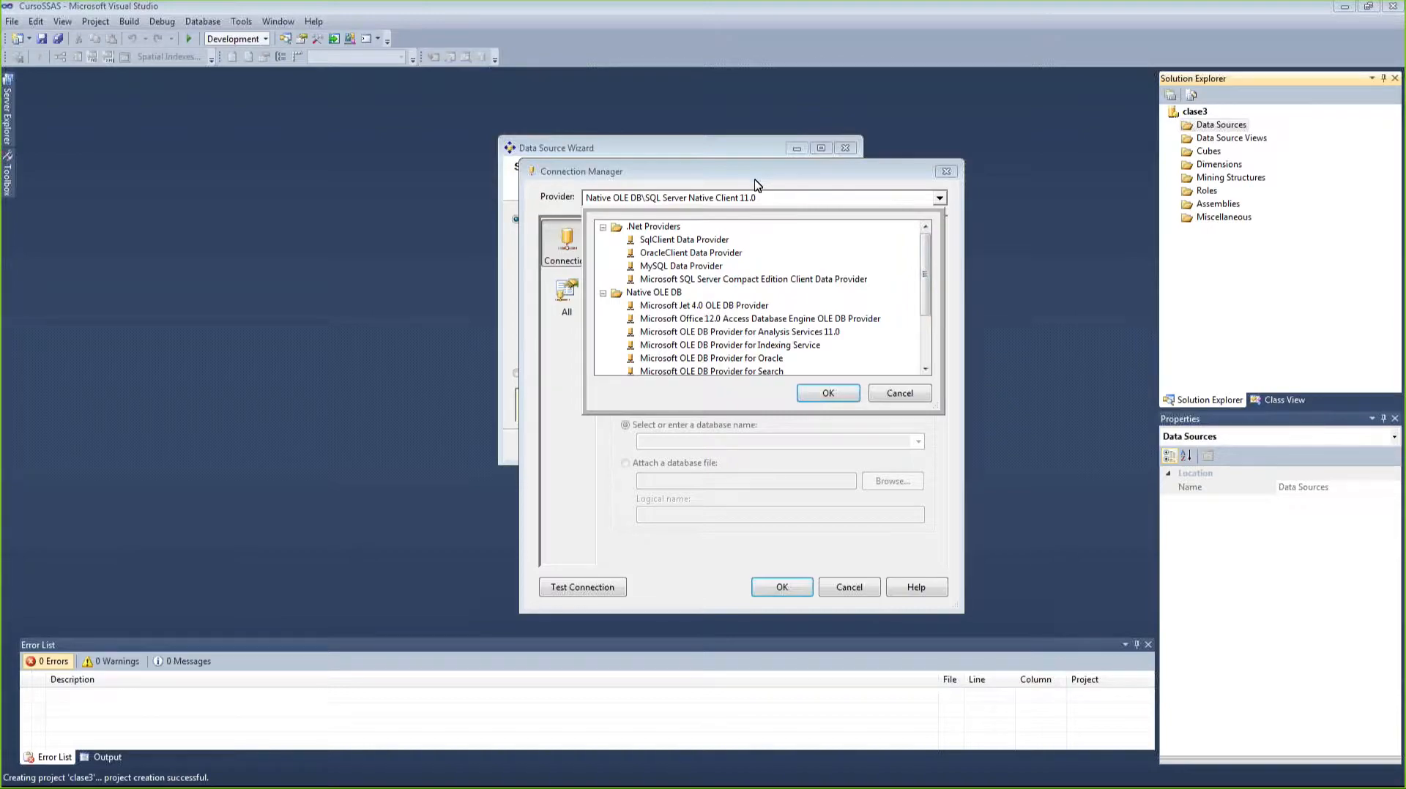
click(886, 393)
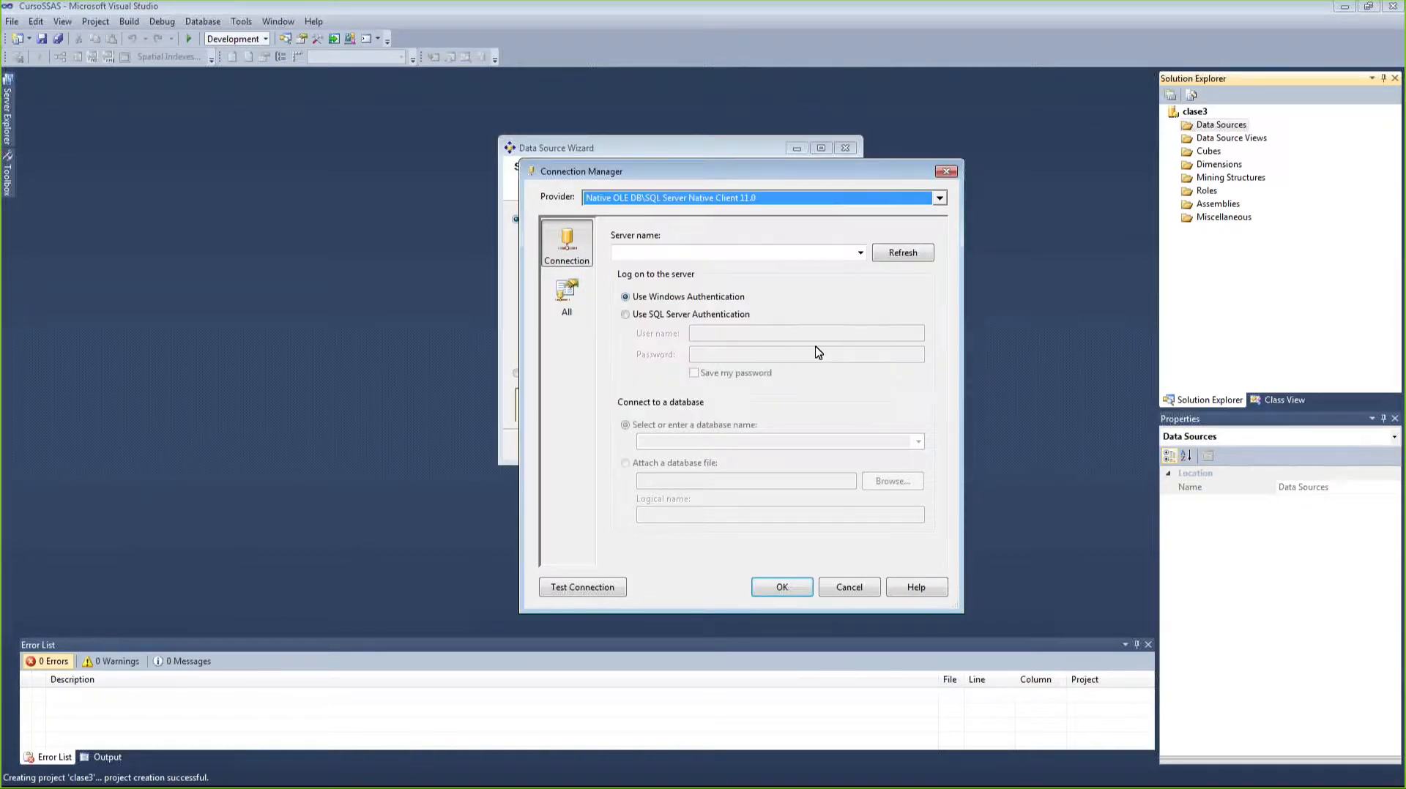
- Enter the local computer's name as the server and select the Promidat database for the connection
click(673, 252)
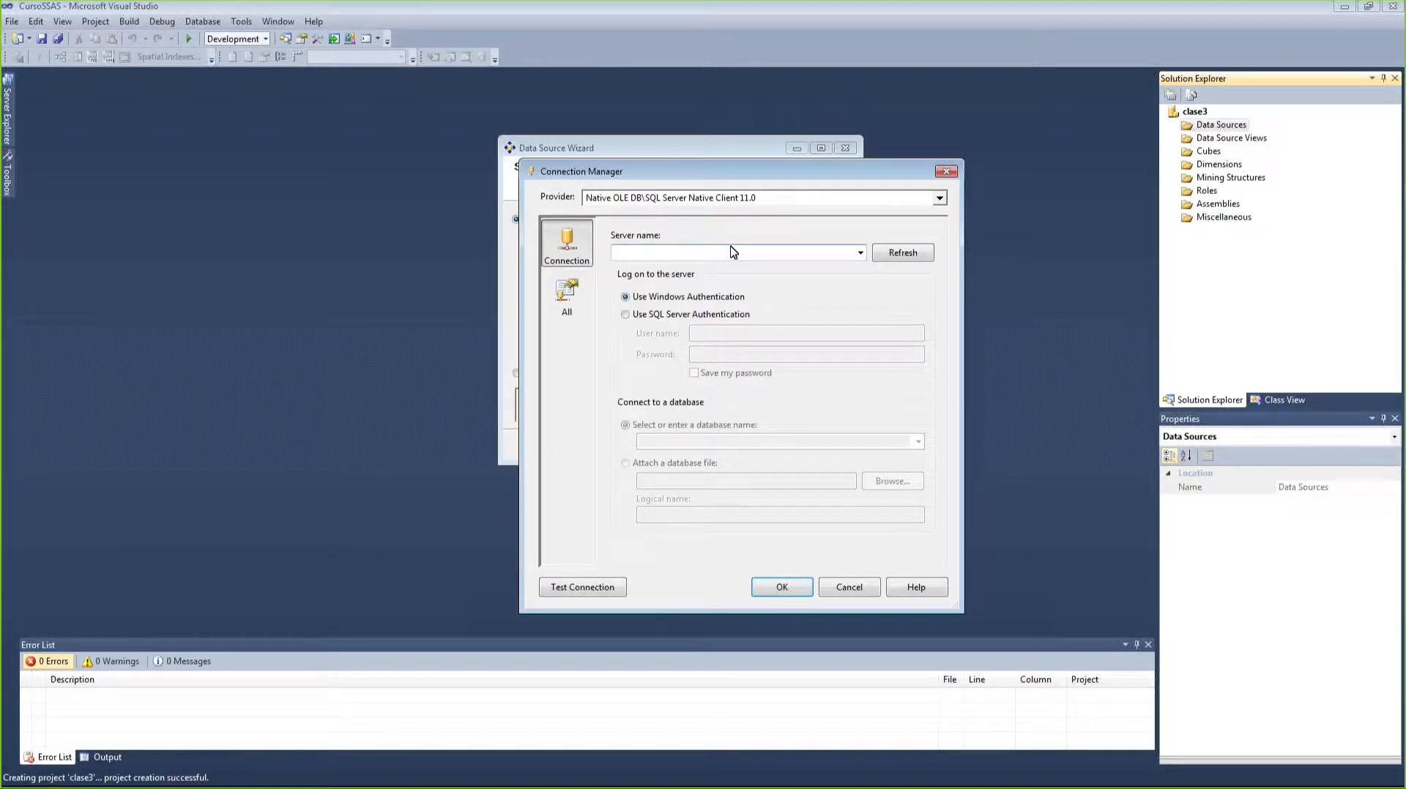
text(Fab)
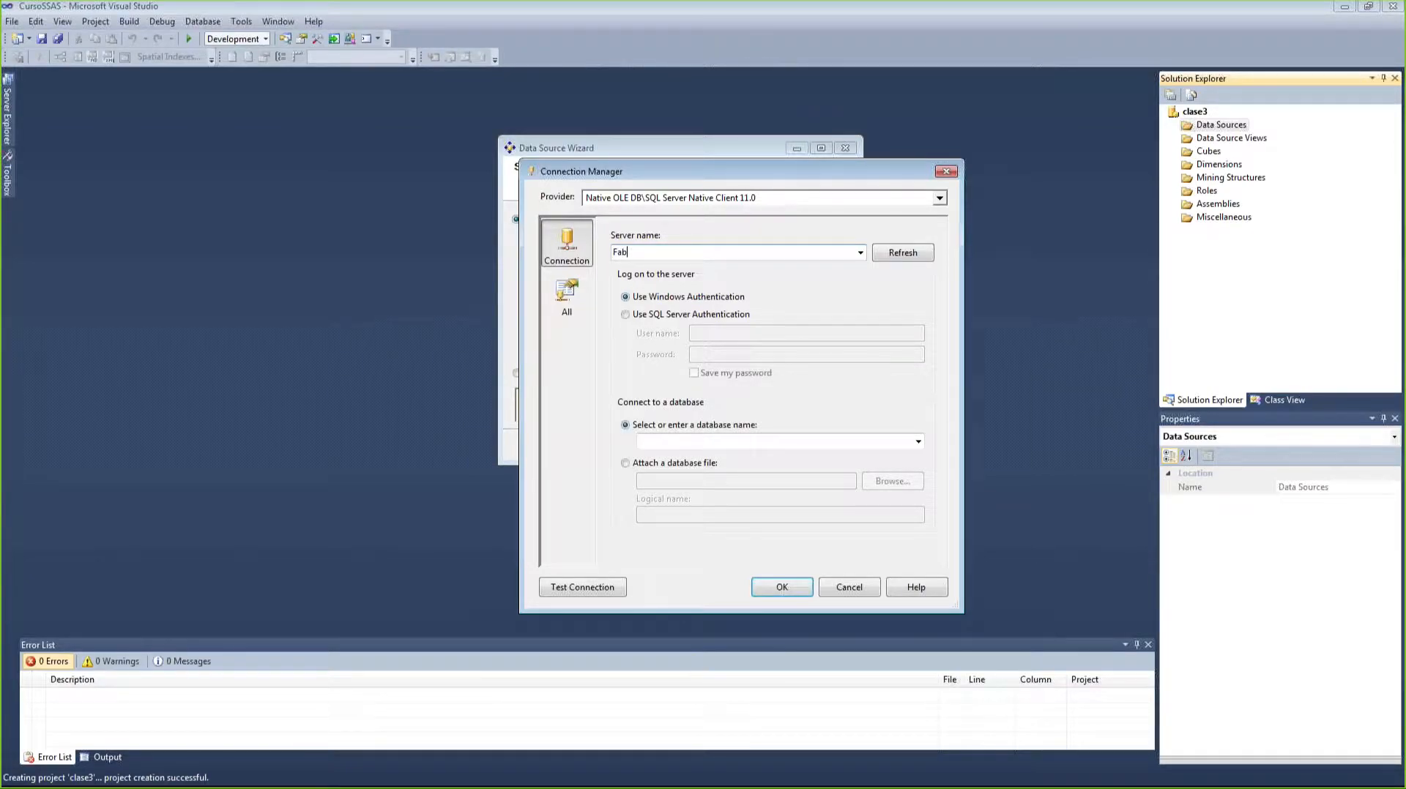
text(io-PC)
drag(709, 254, 638, 254)
click(720, 257)
click(918, 442)
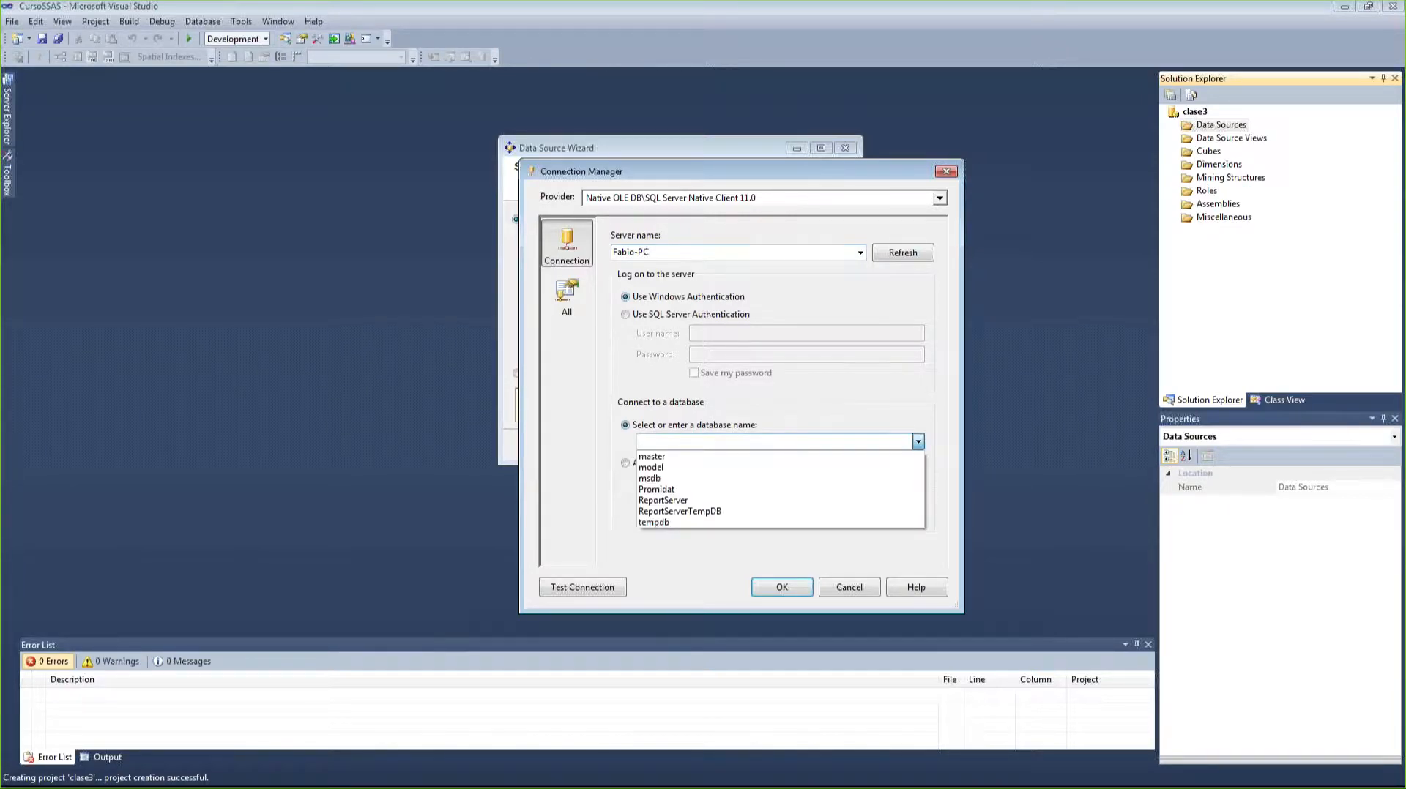
click(699, 490)
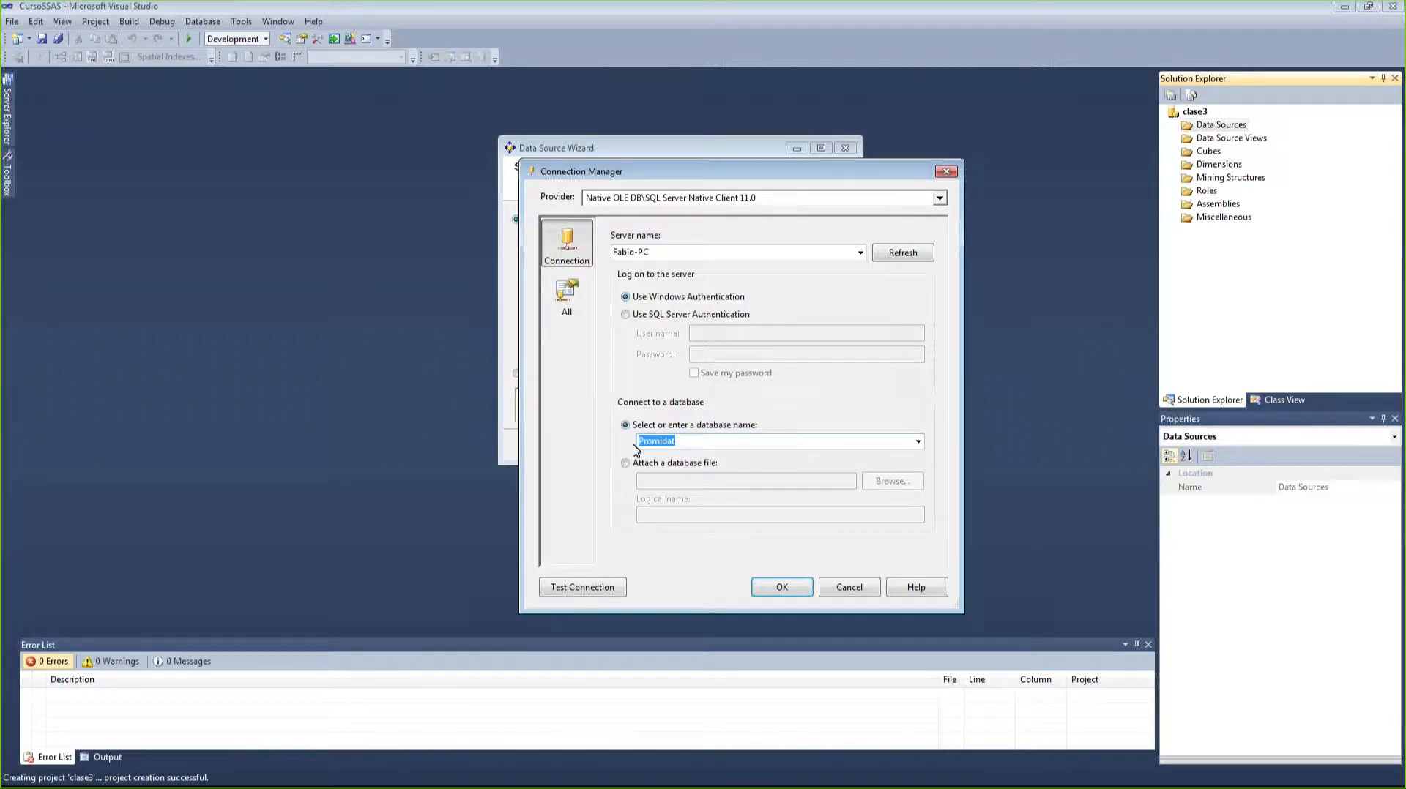
- Test the new connection to the Promidat database
click(599, 590)
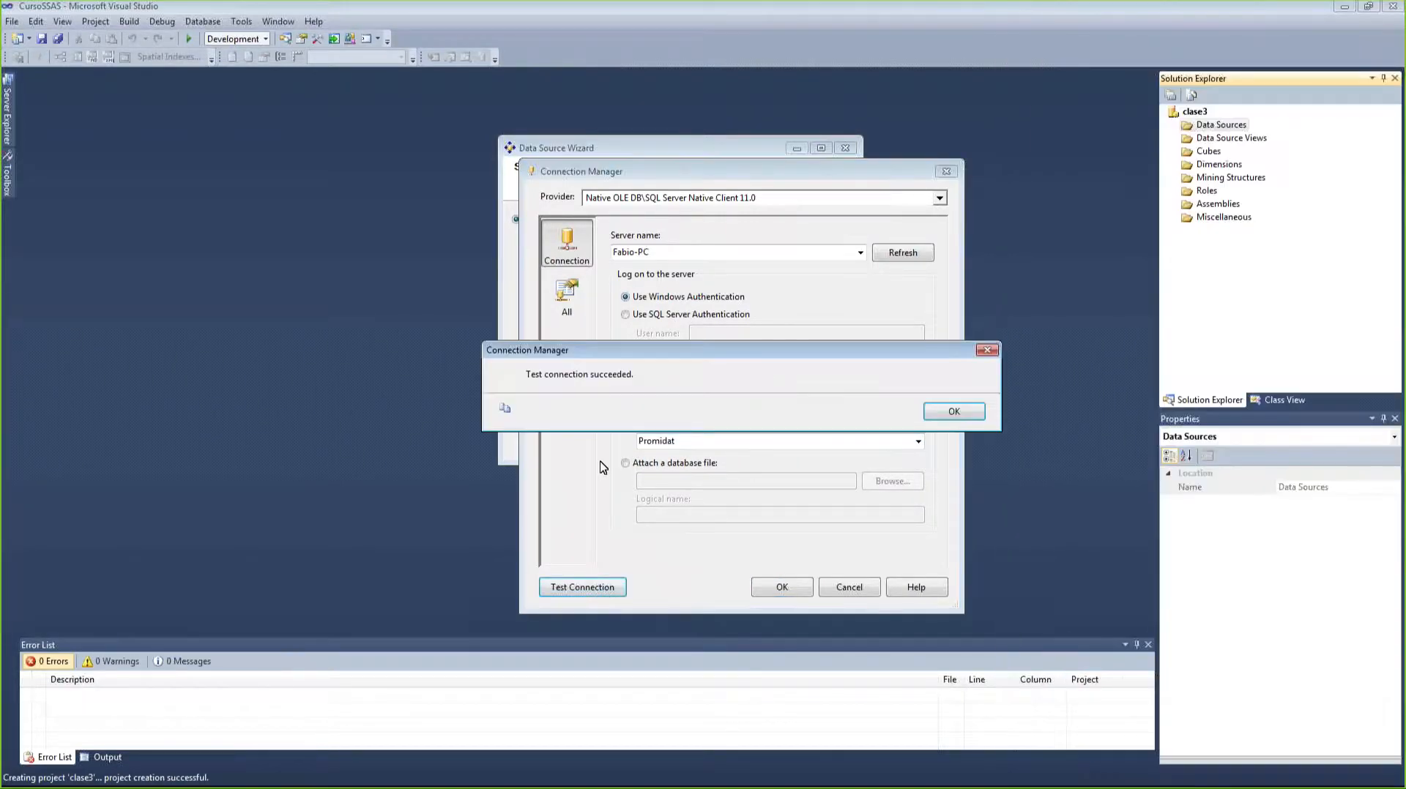
click(951, 410)
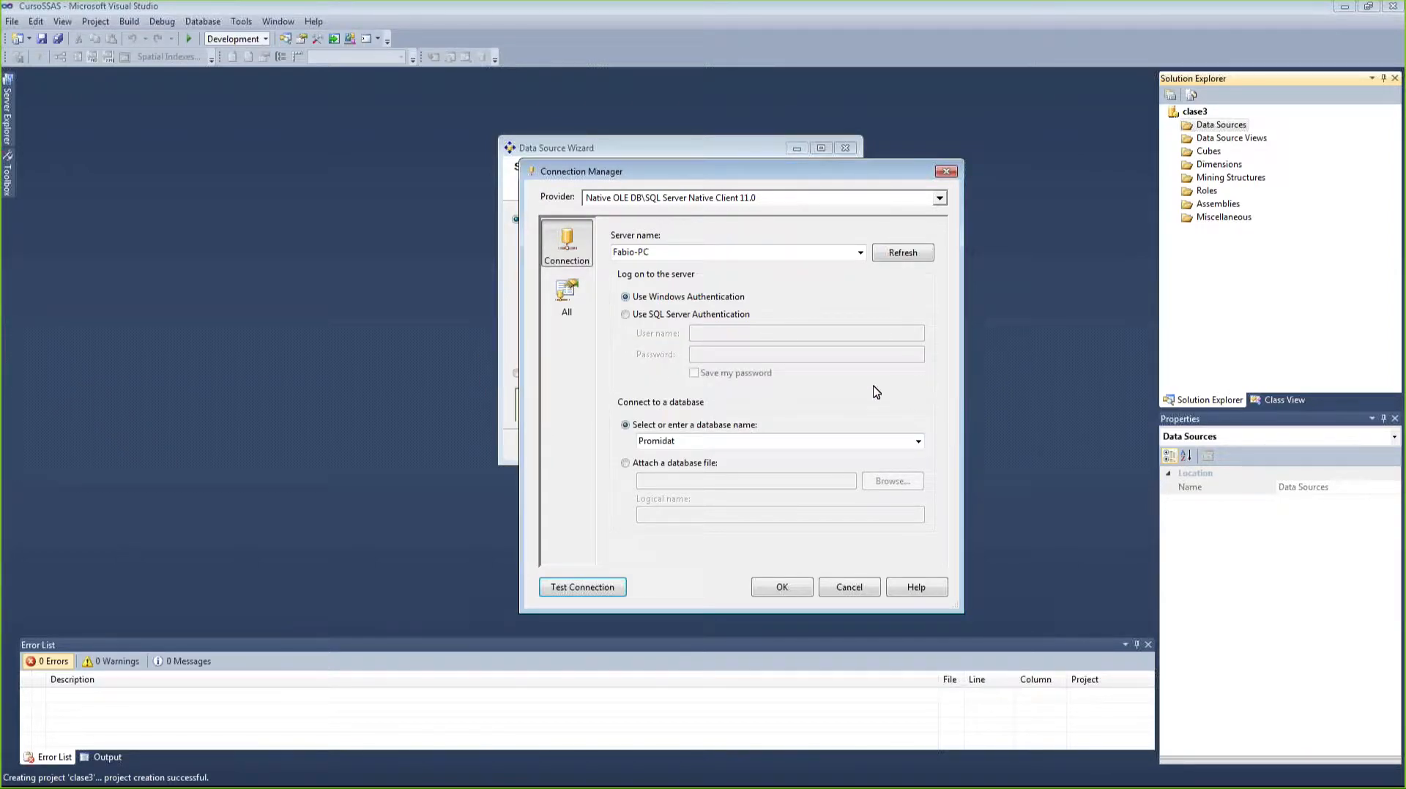
drag(614, 177, 723, 181)
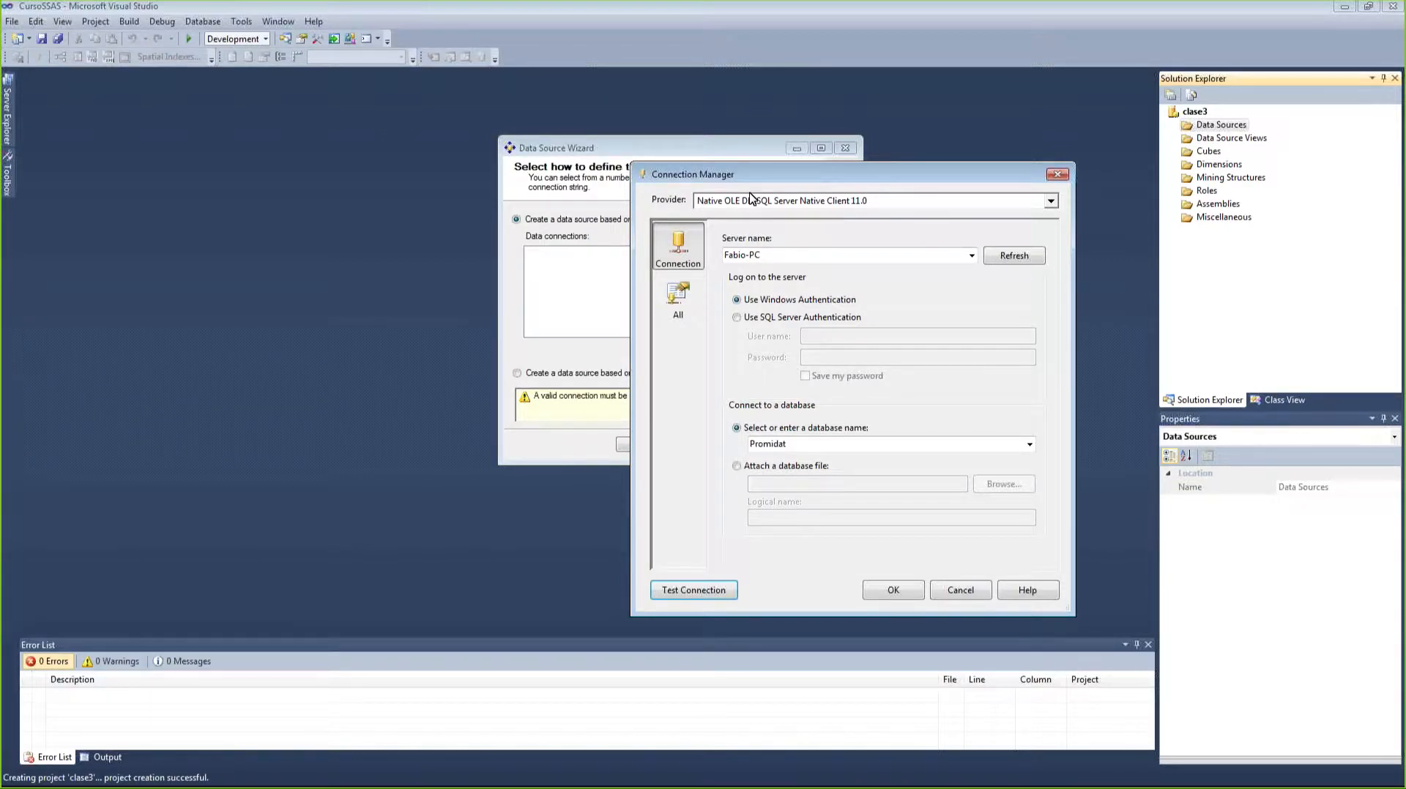
- Accept the new Promidat connection and use it as the basis for the data source
drag(754, 176, 566, 183)
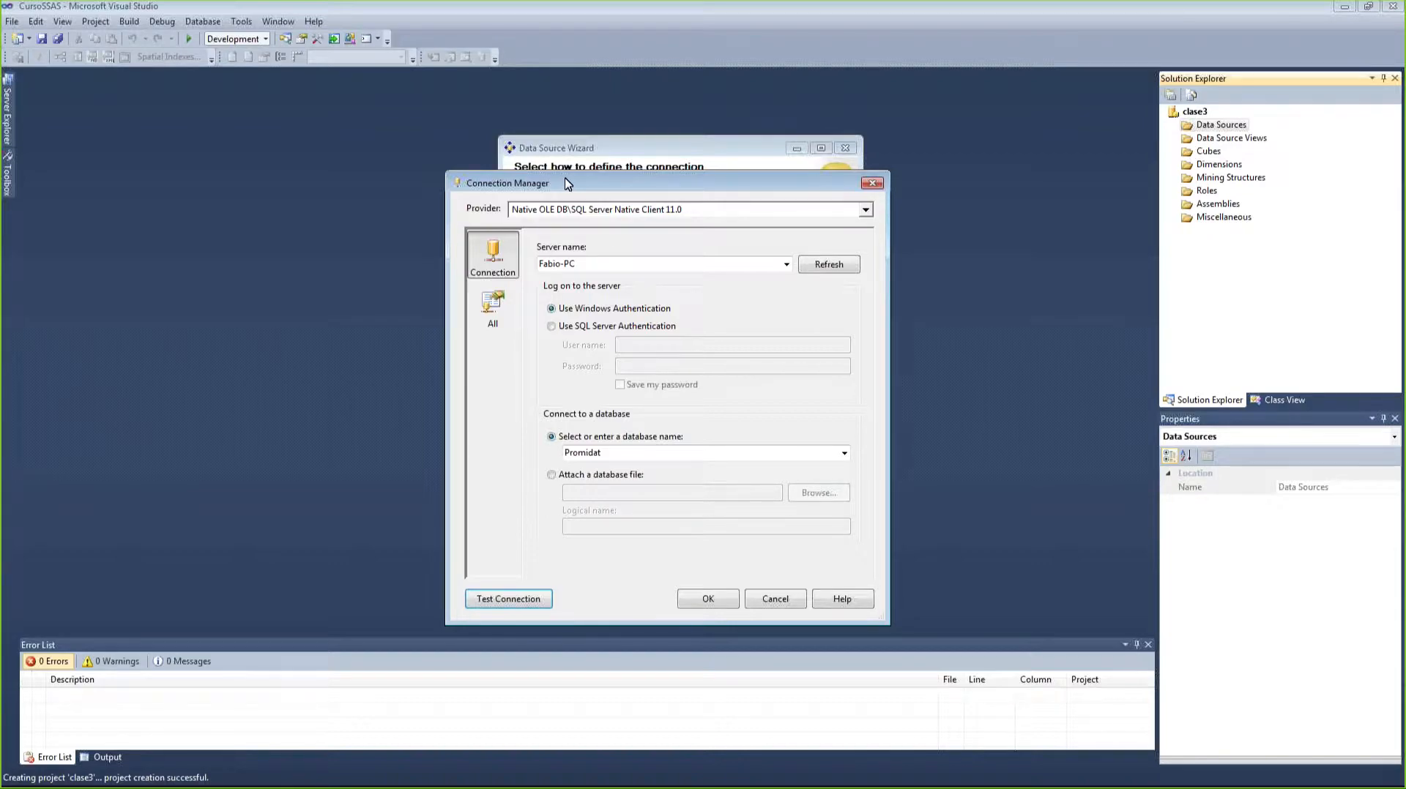
click(716, 605)
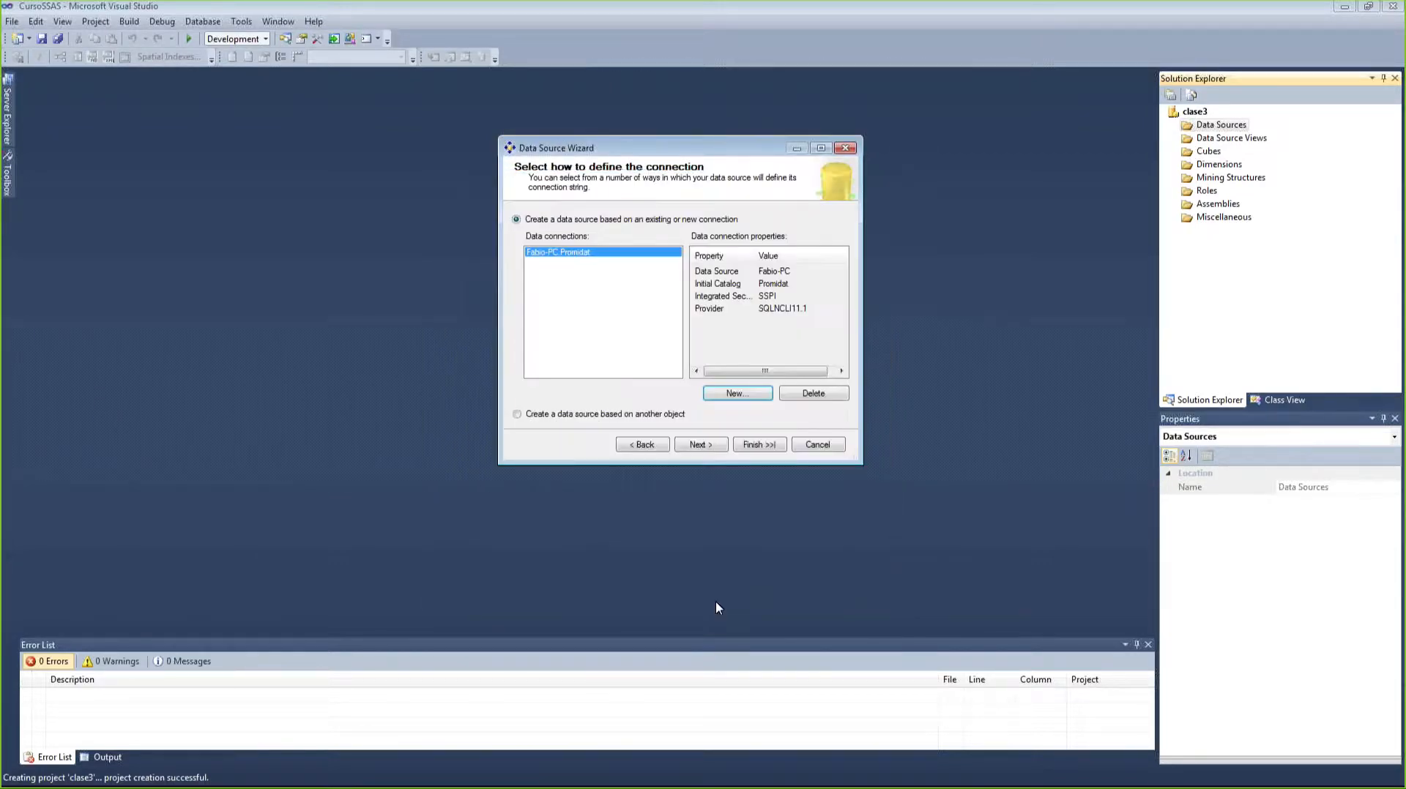
click(724, 446)
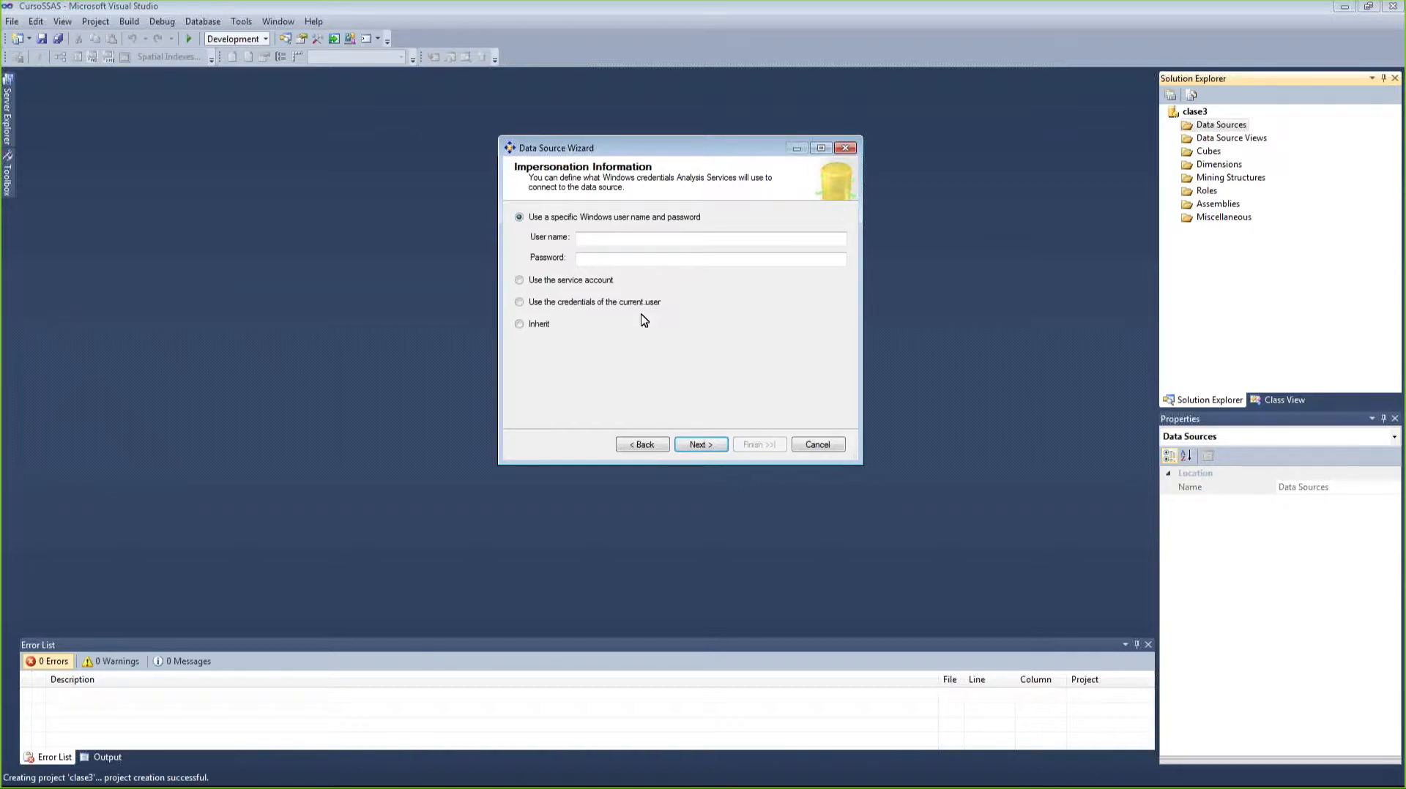
- Set the impersonation to the service account and finish the data source under the name Promidat DS
click(582, 282)
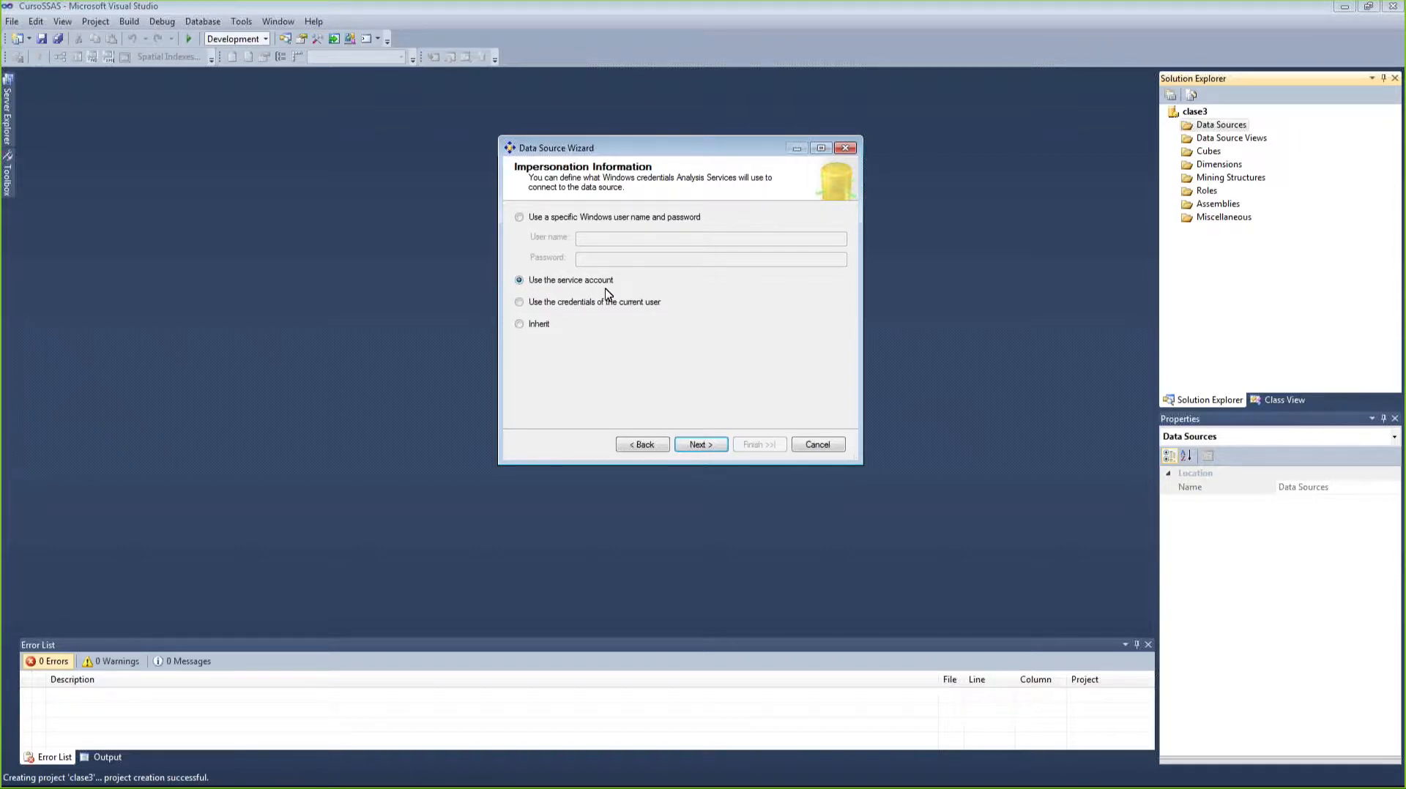
click(706, 444)
click(590, 231)
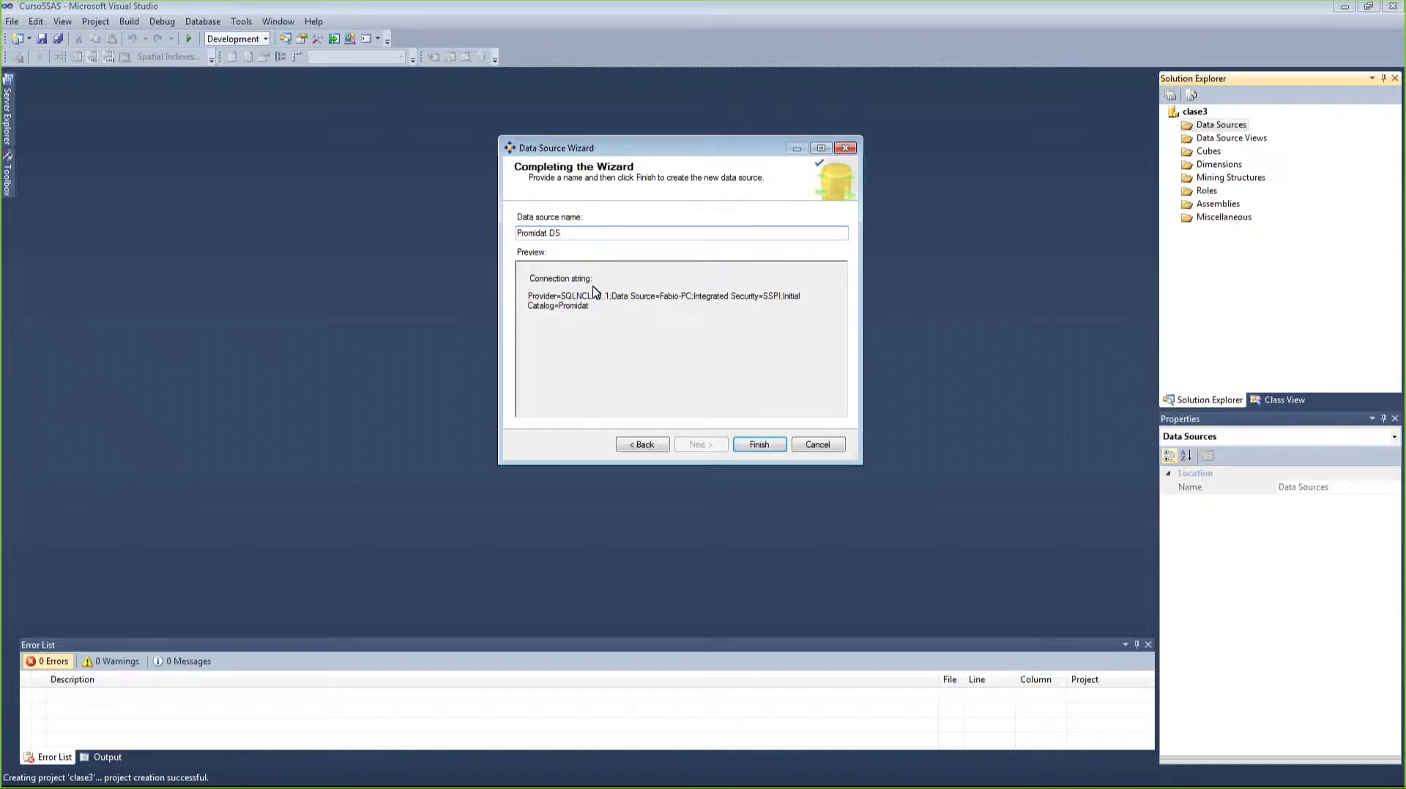
click(749, 445)
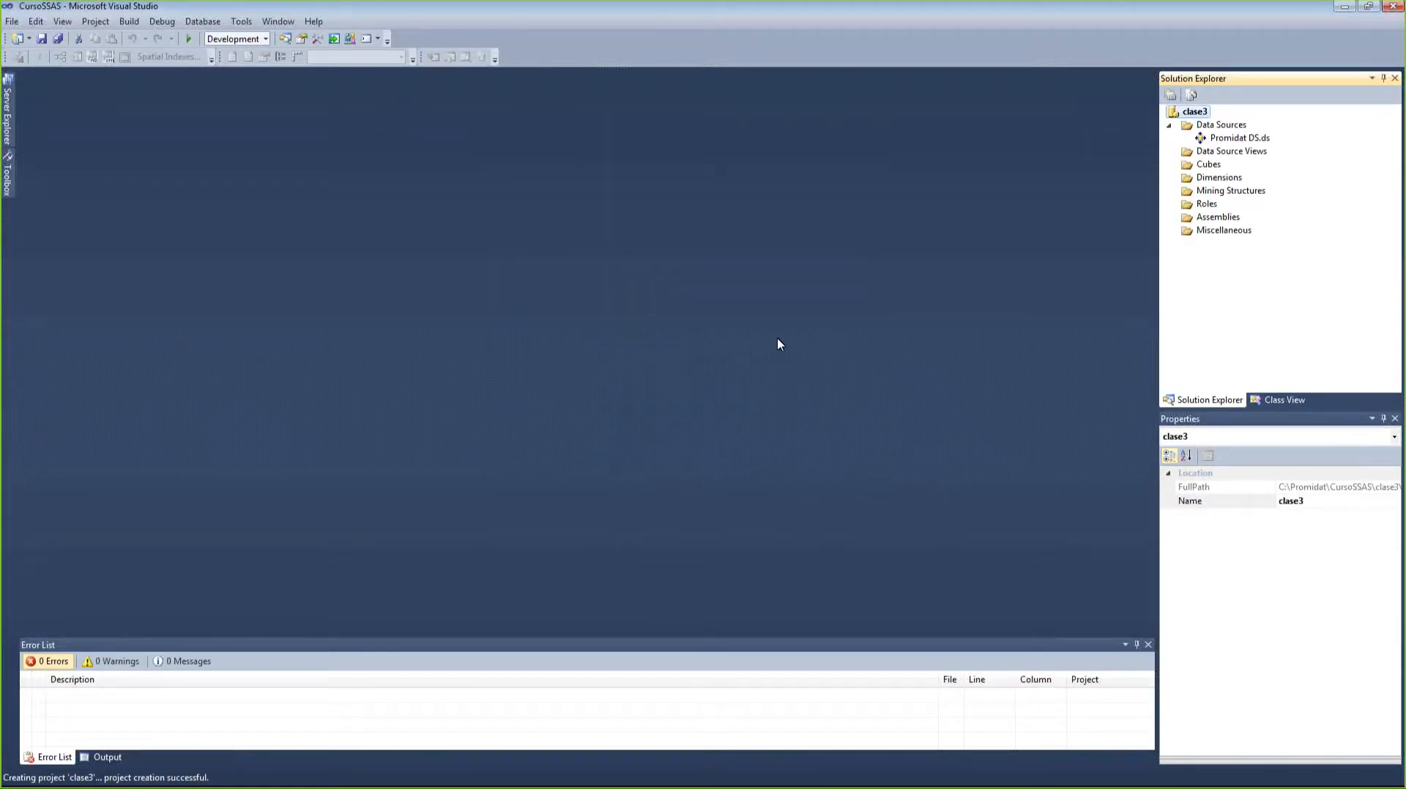
click(1222, 139)
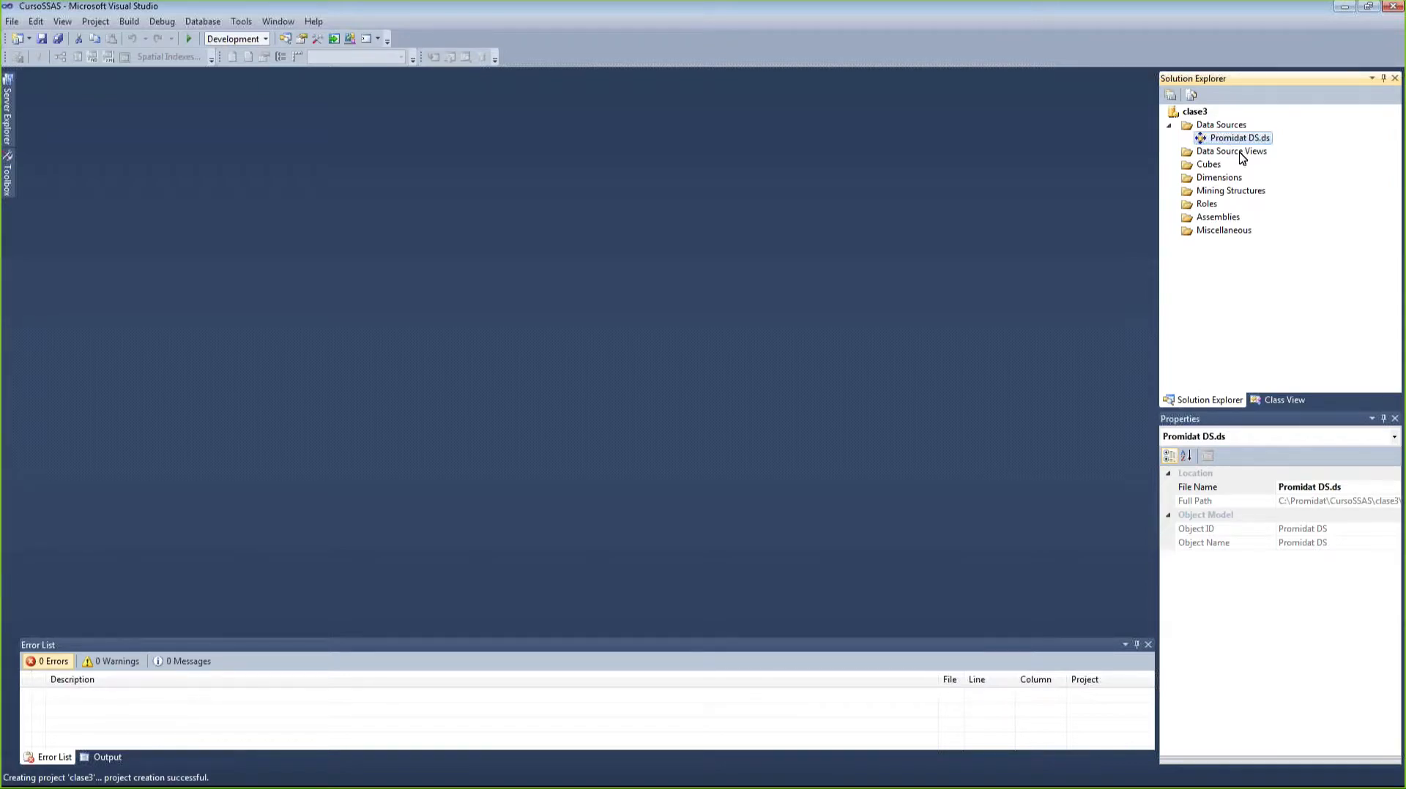
click(1241, 154)
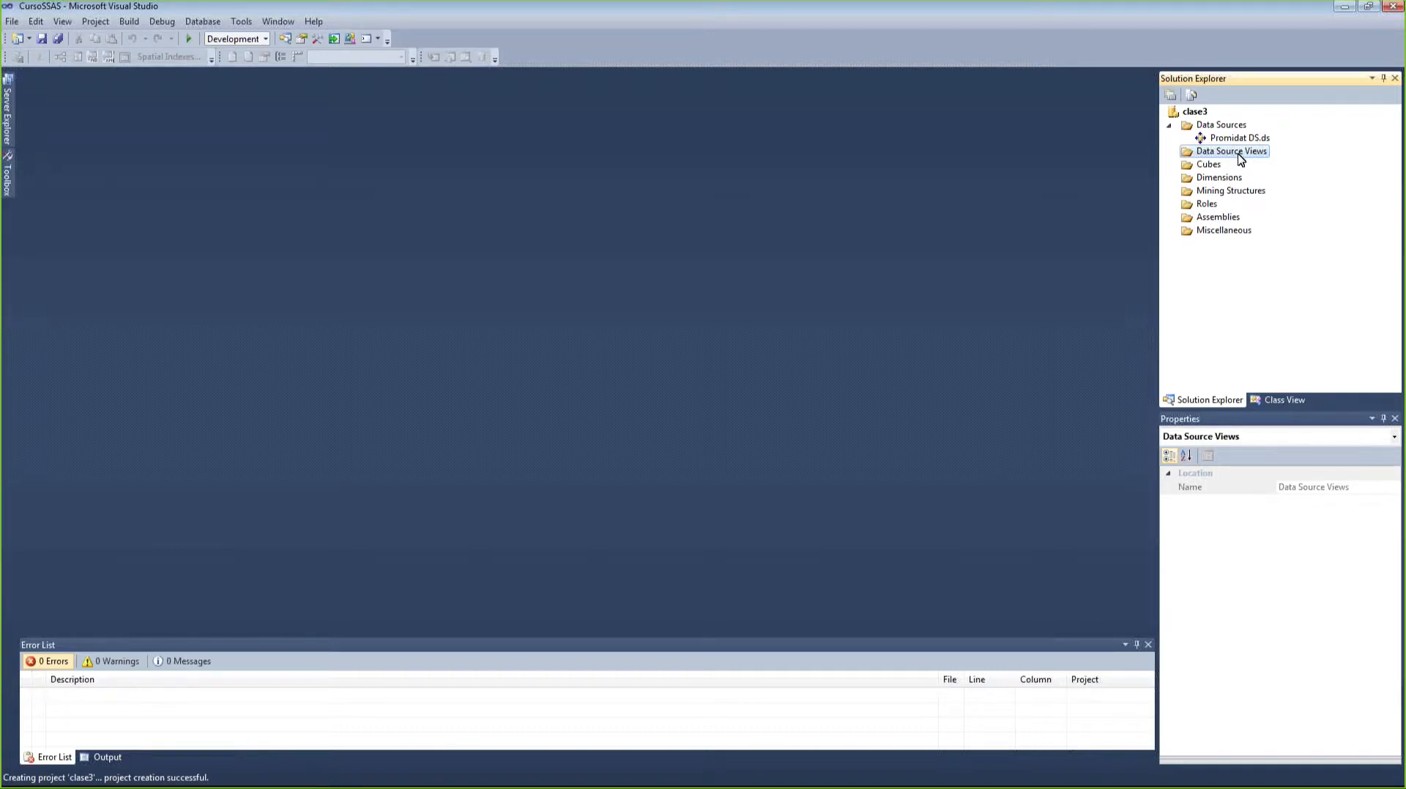
click(1240, 139)
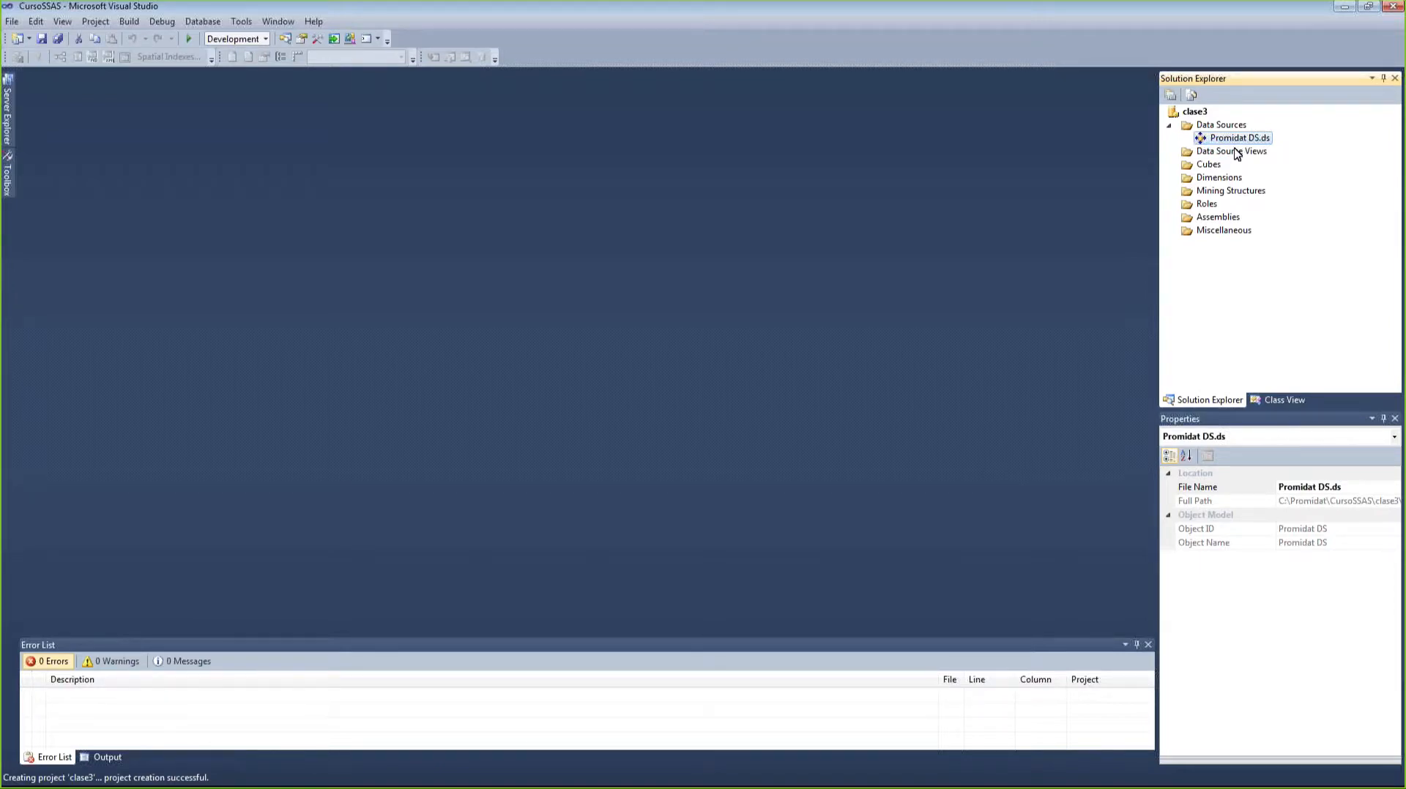
click(1235, 153)
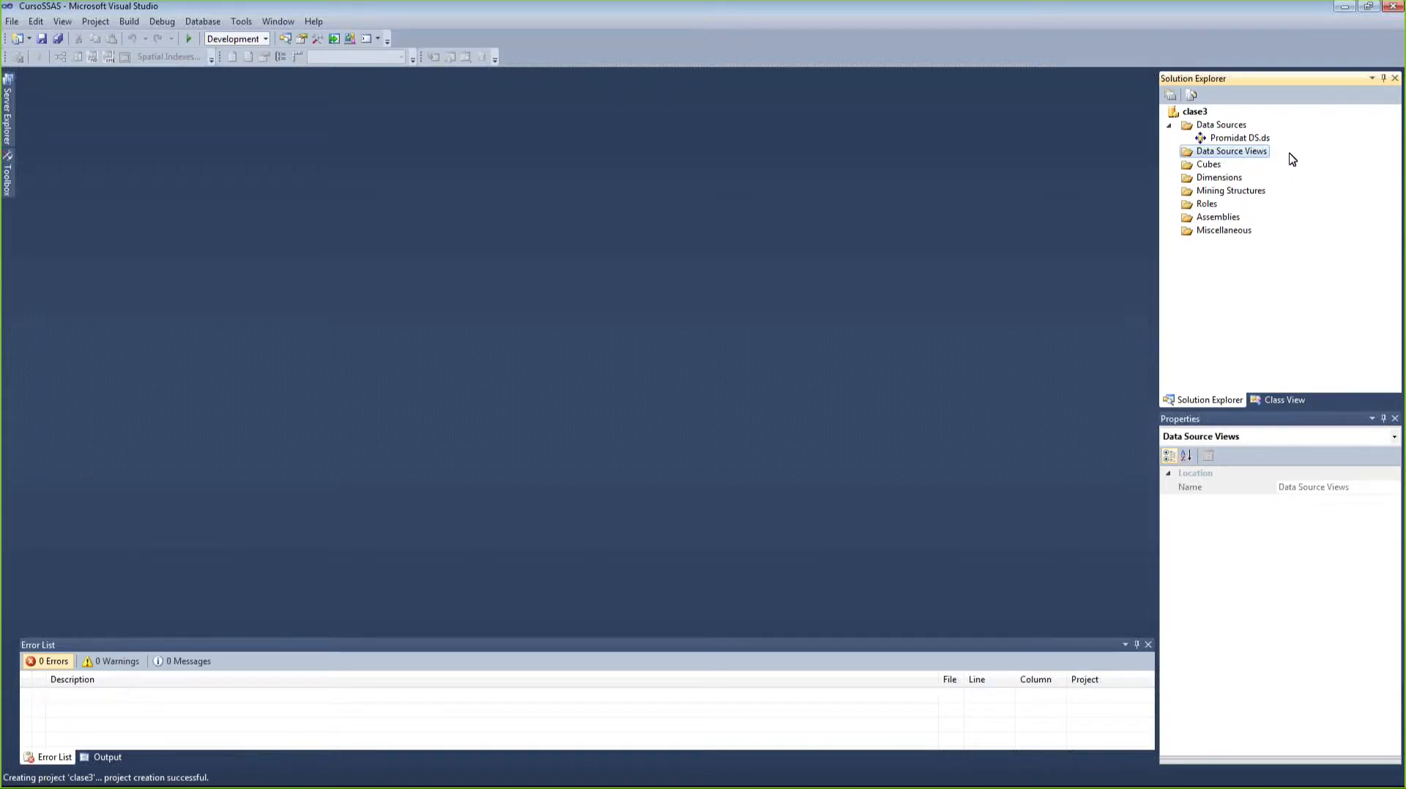
click(1221, 167)
click(1247, 153)
- Start a new data source view for the clase3 project based on the Promidat DS data source
right_click(1253, 161)
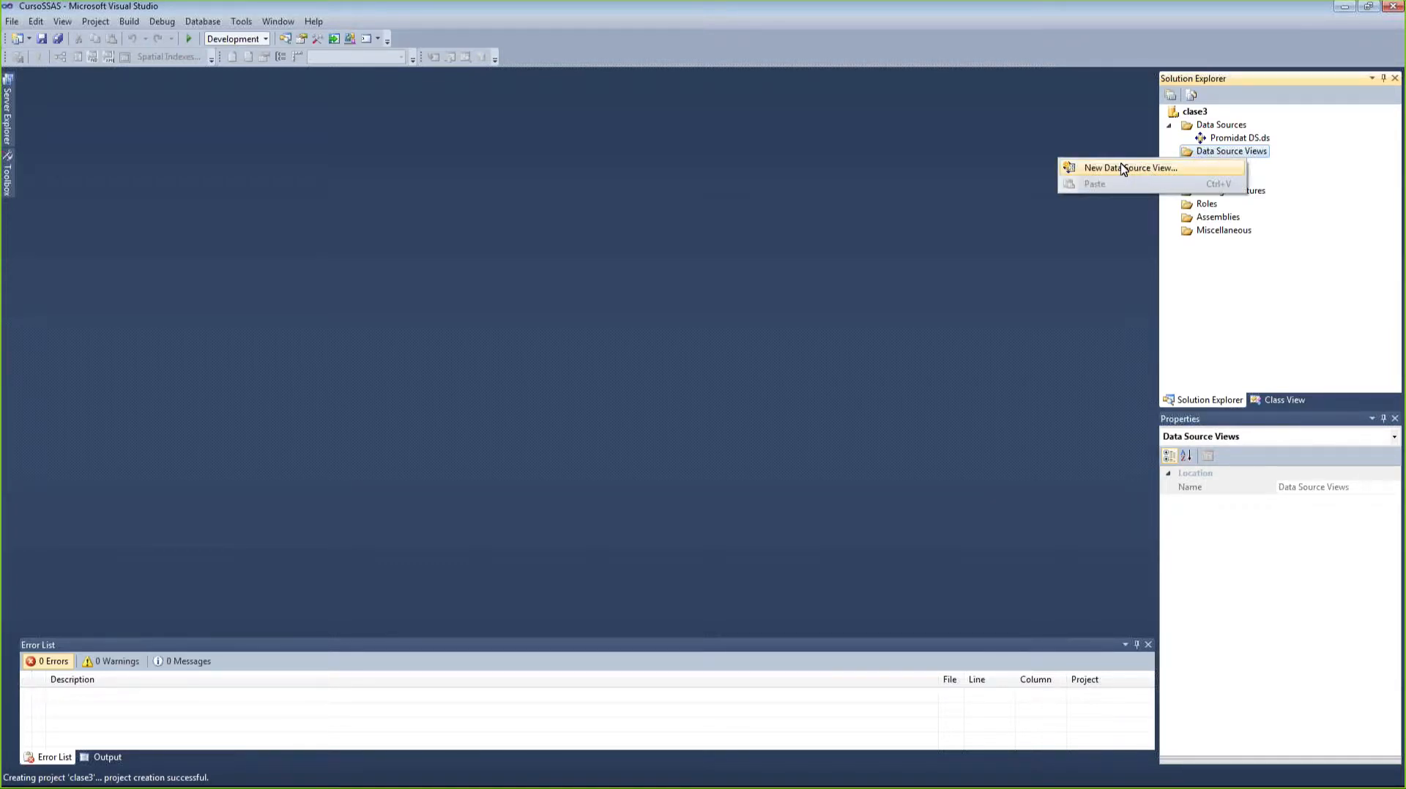
click(1143, 170)
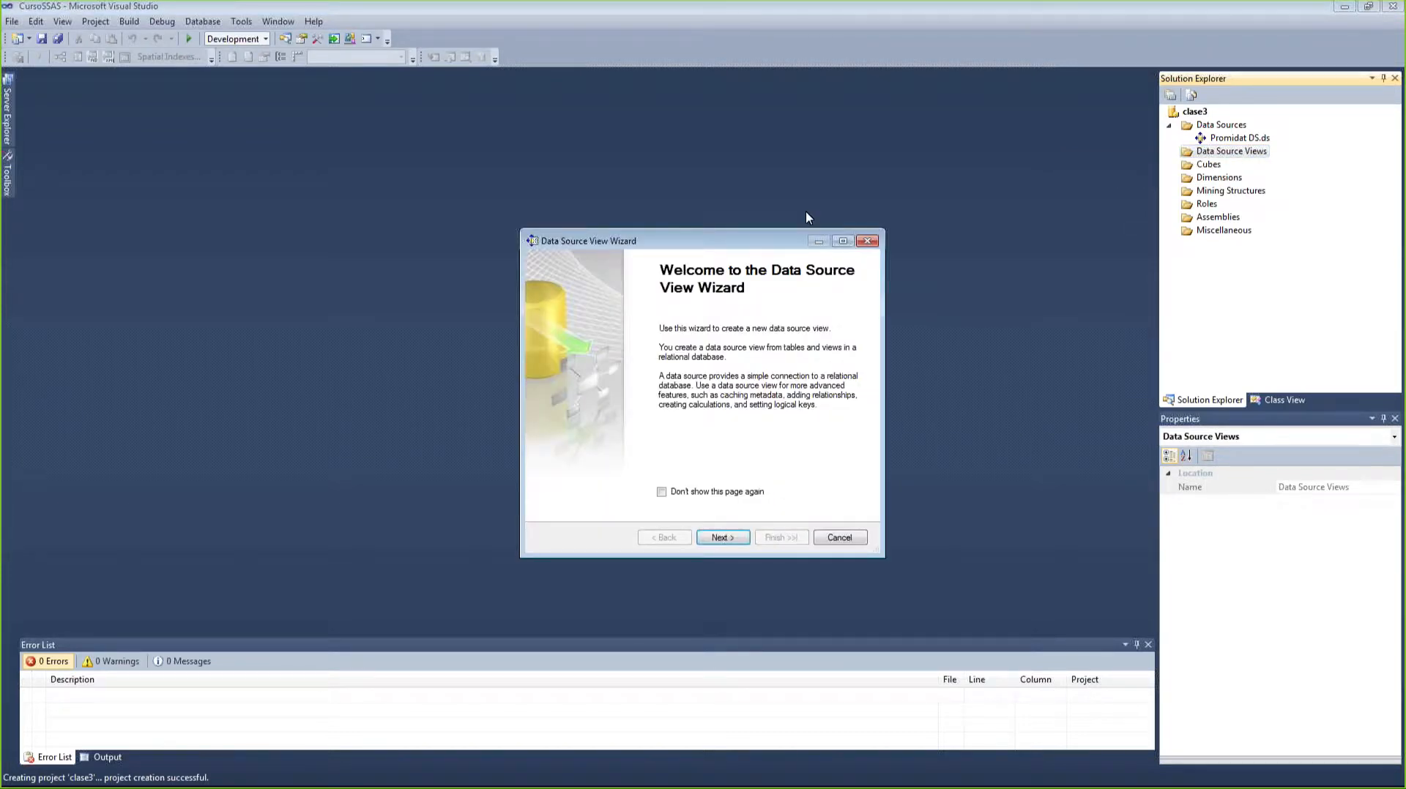
drag(591, 240, 542, 139)
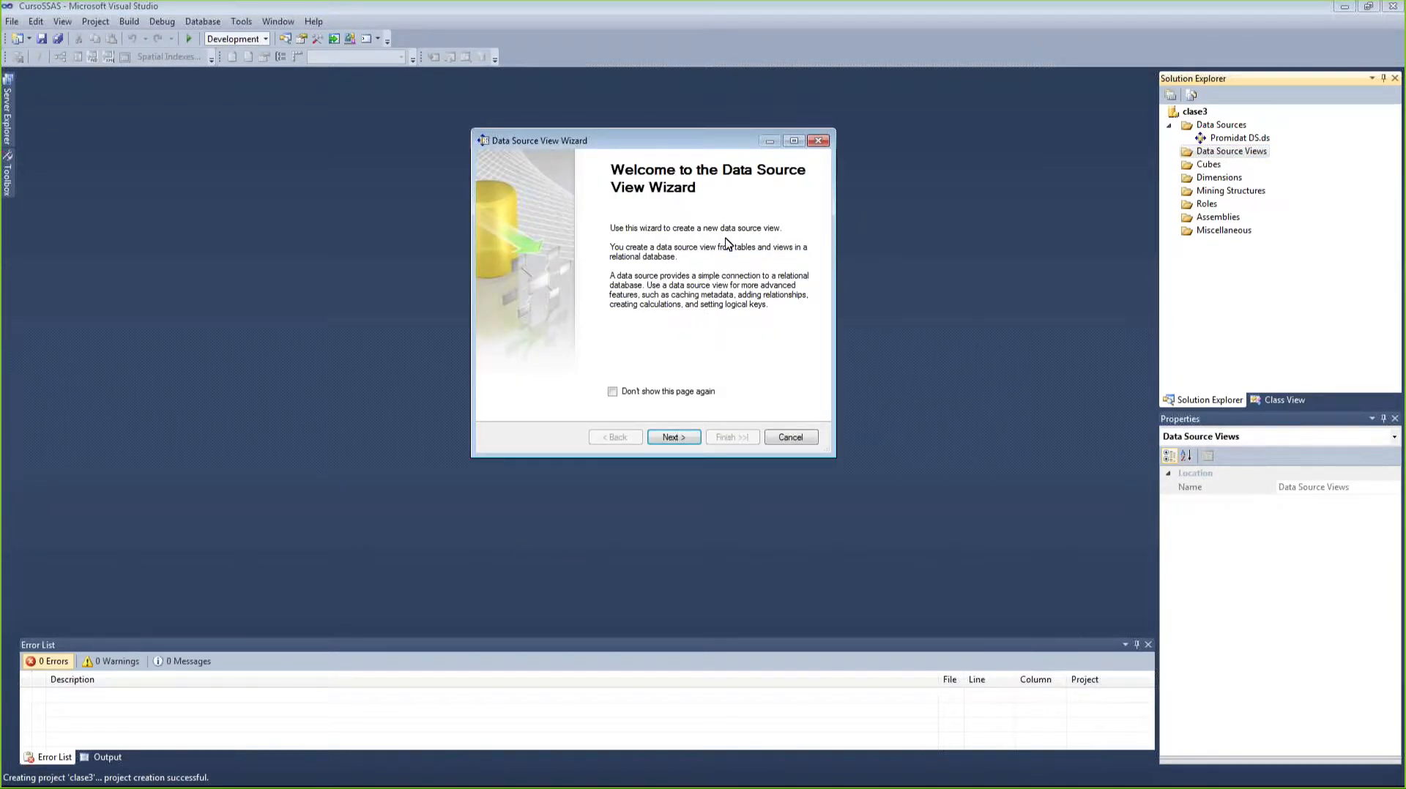
click(688, 437)
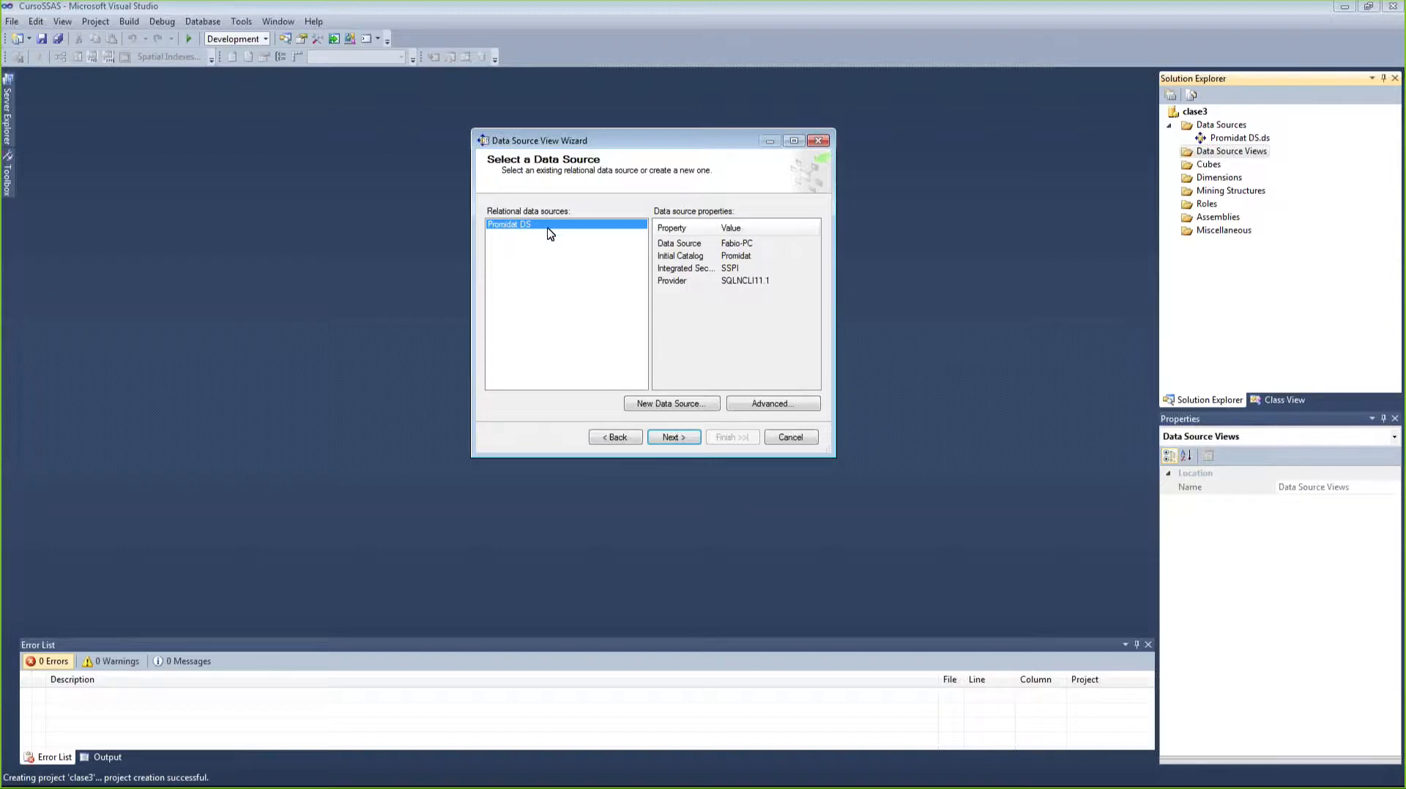
click(674, 438)
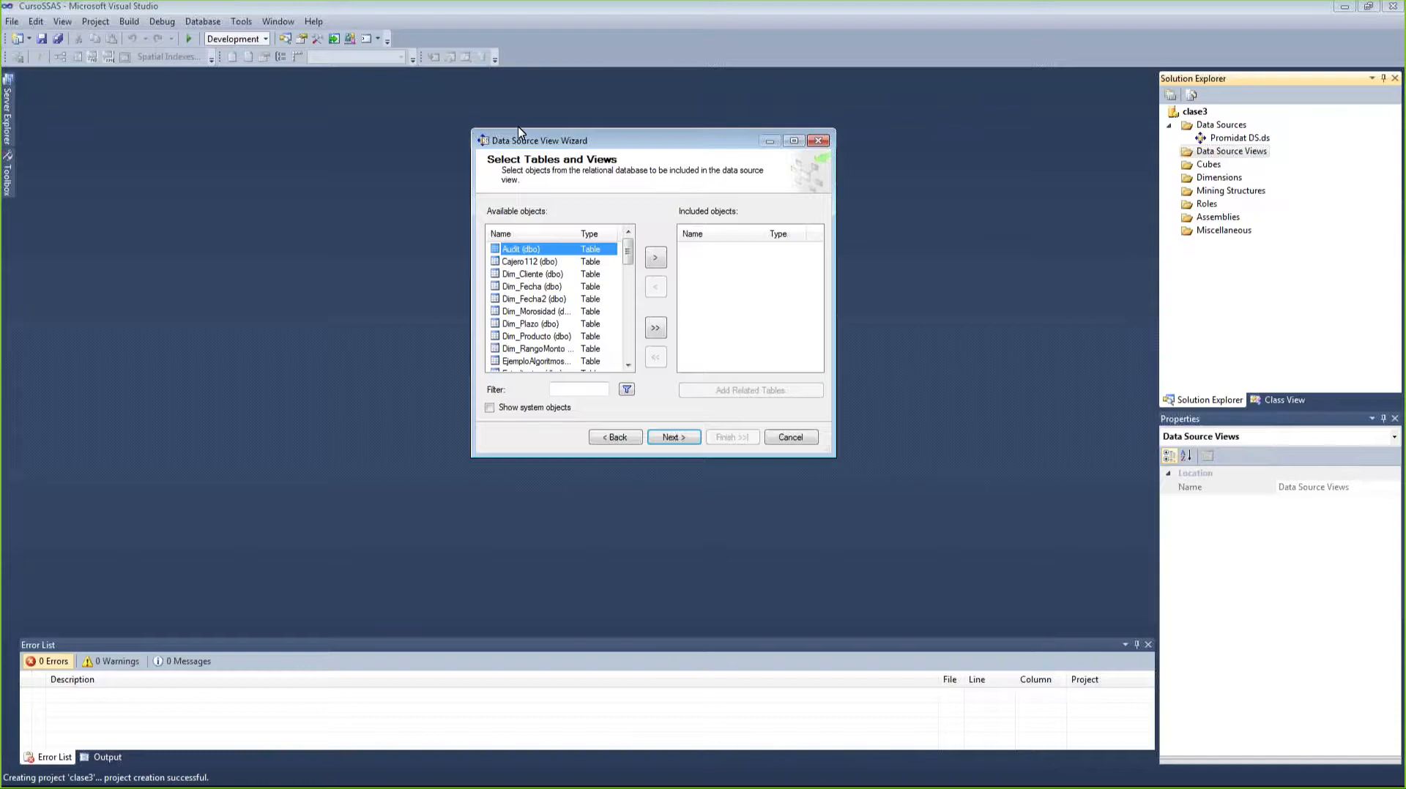
- Enlarge the wizard window and add the iris (dbo) table to the included objects of the data source view
drag(518, 135, 464, 122)
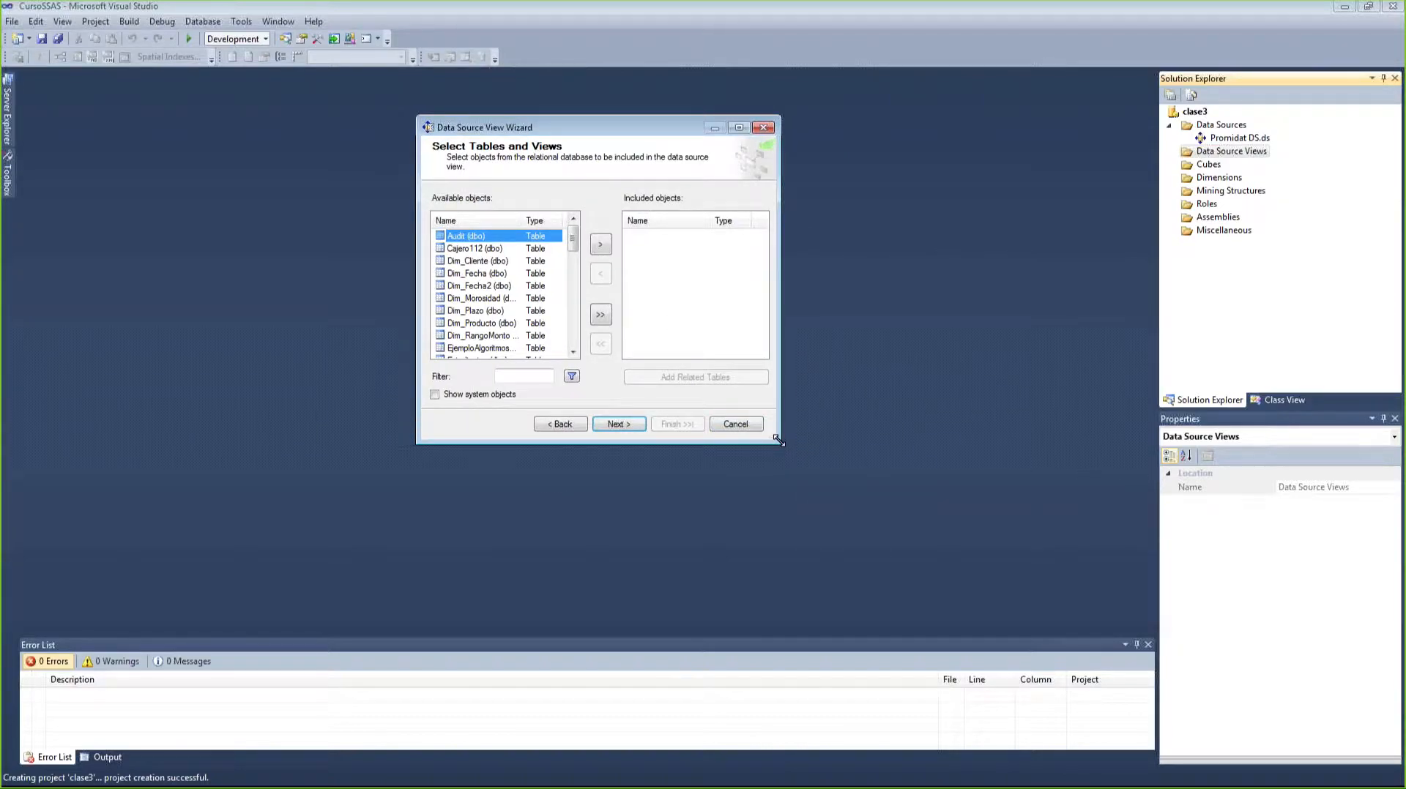
drag(884, 509, 966, 549)
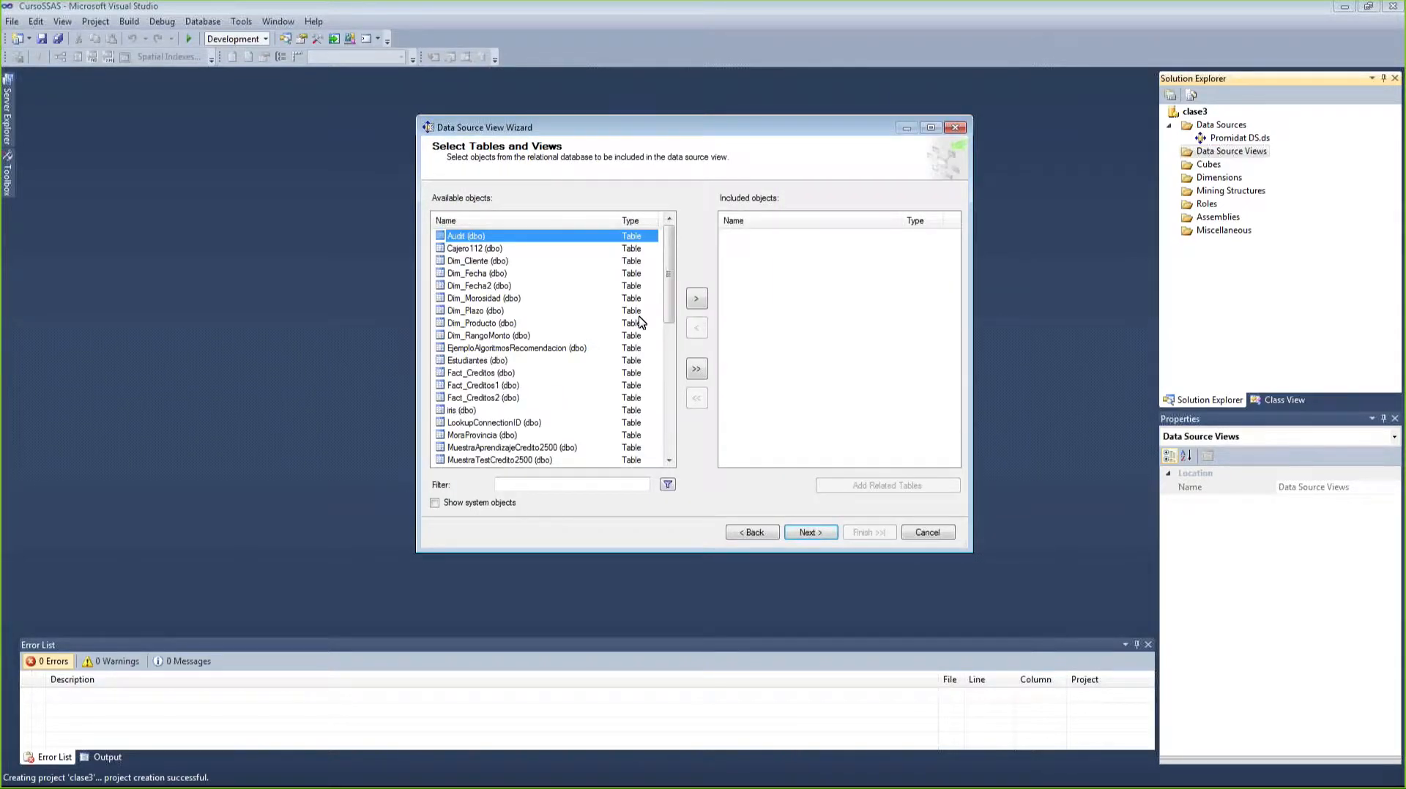
mouse_move(666, 278)
mouse_down()
mouse_move(666, 426)
mouse_move(666, 285)
mouse_up()
drag(667, 287, 663, 337)
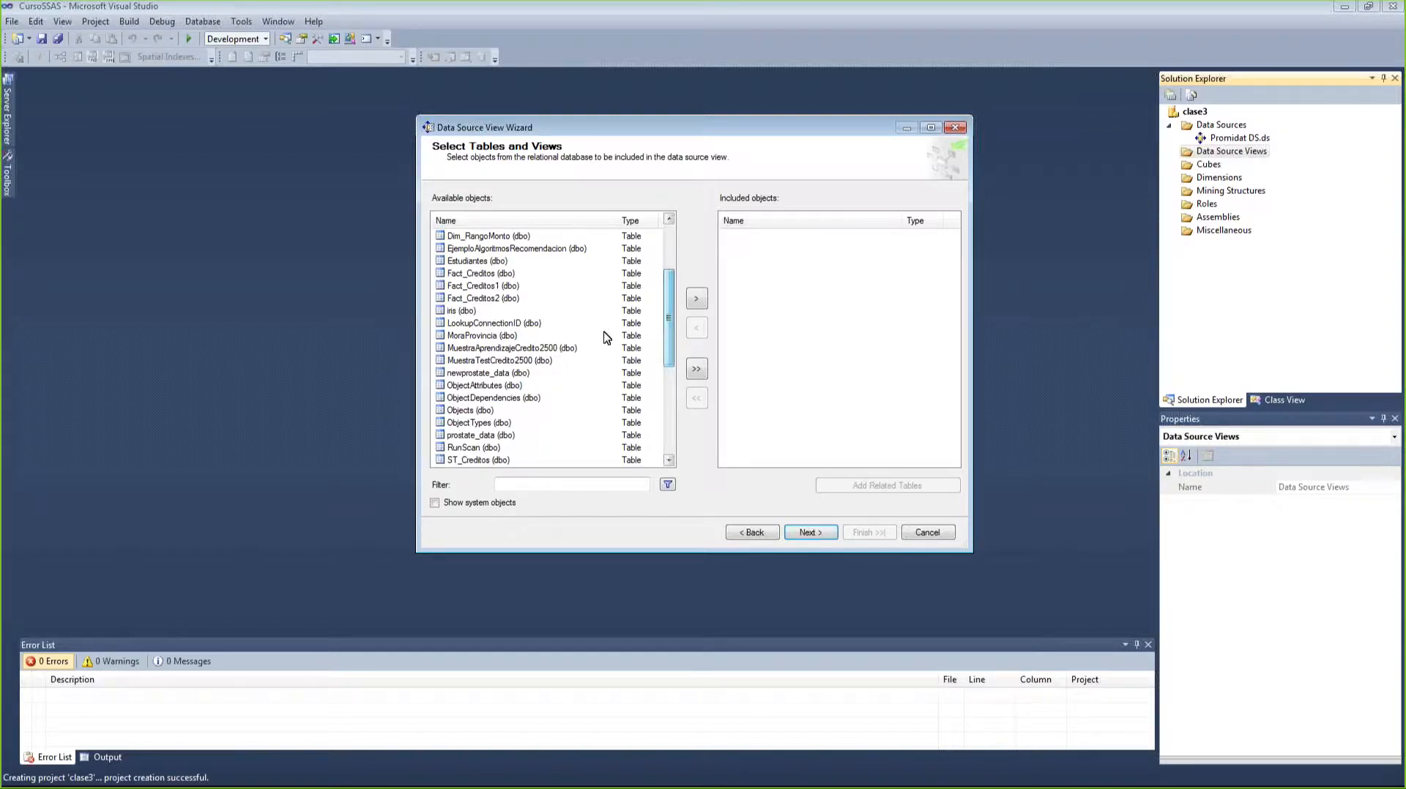
click(477, 311)
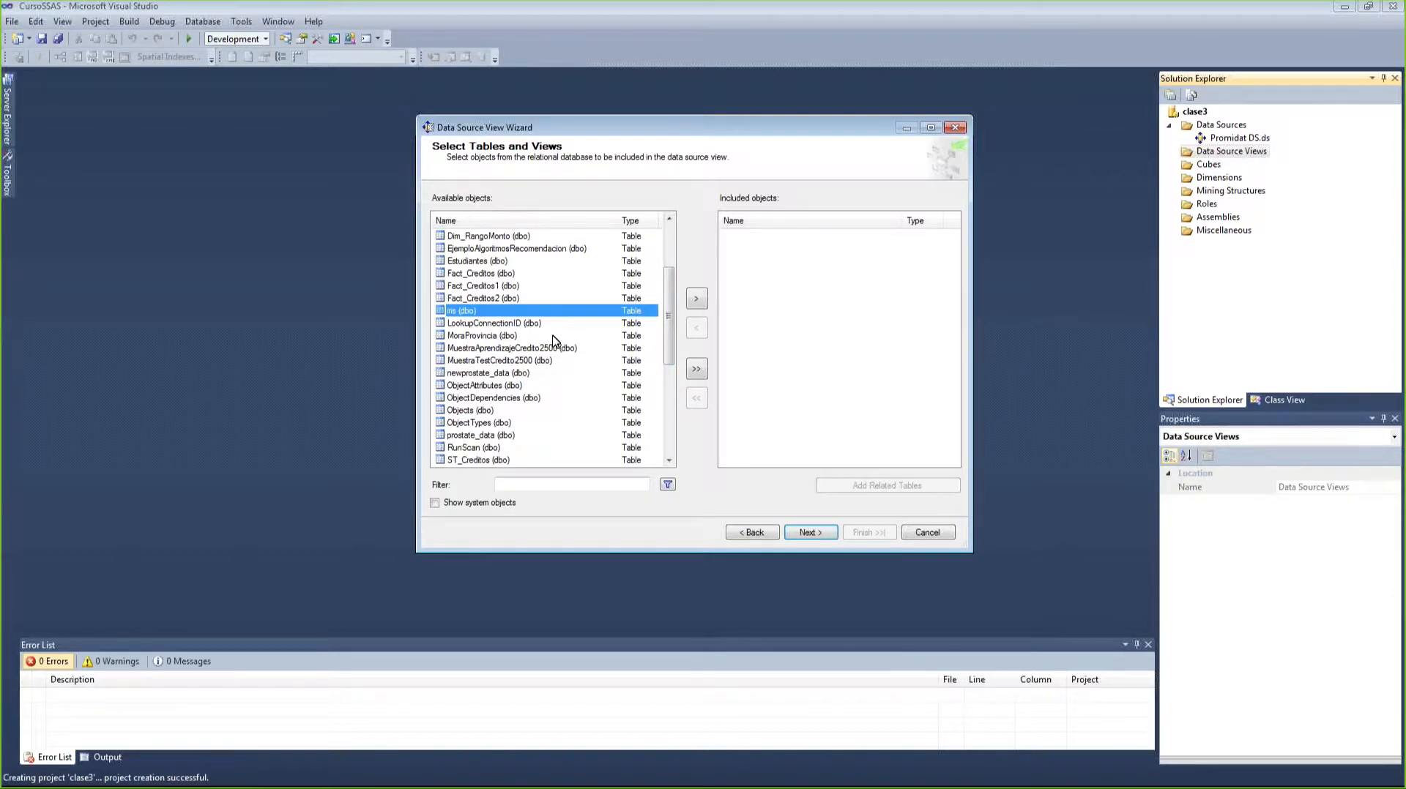
double_click(469, 310)
click(741, 238)
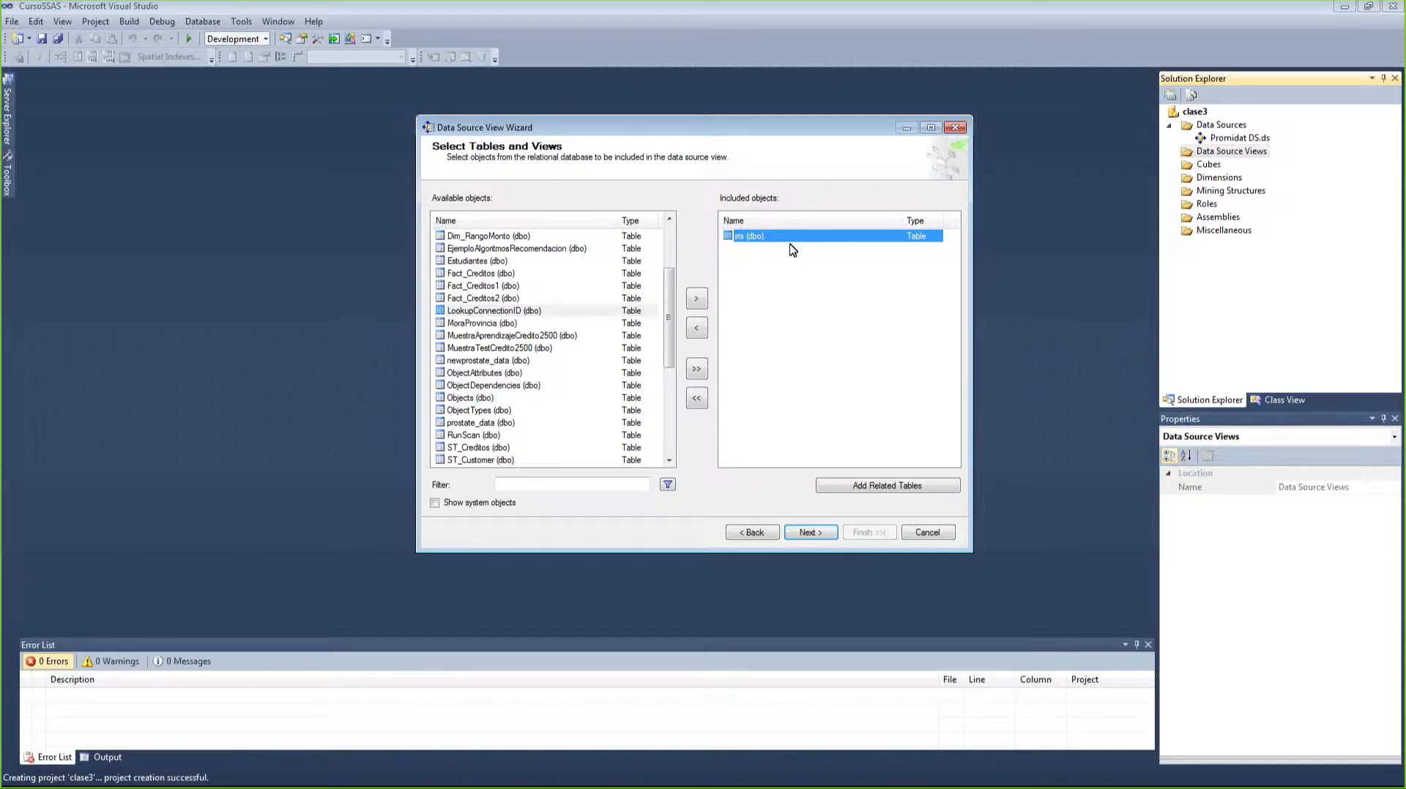
mouse_move(903, 220)
mouse_down()
mouse_move(846, 221)
mouse_move(898, 221)
mouse_up()
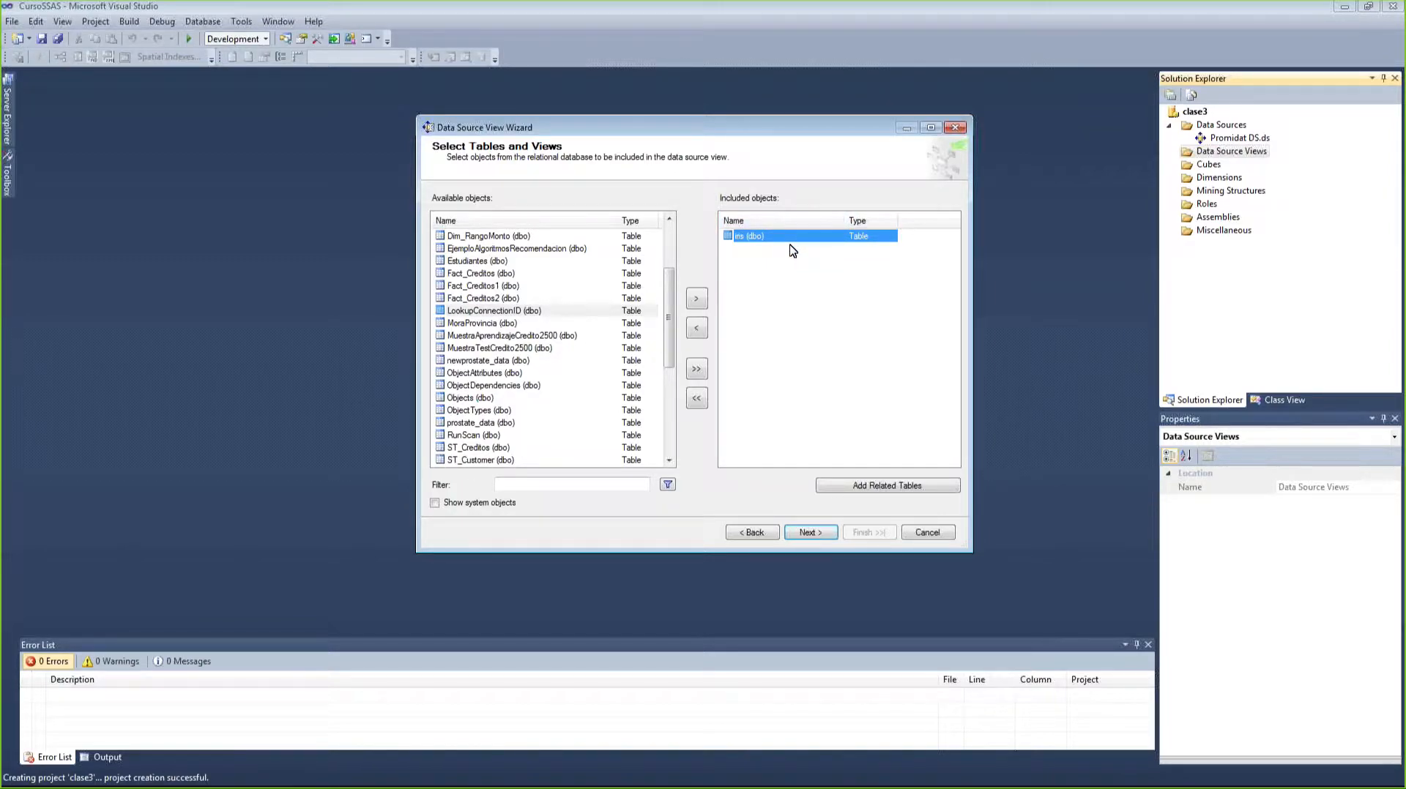
- Switch to iris.csv in Excel, examine its rows, the s.largo to p.ancho columns and the tipo column, and return to the wizard
click(276, 428)
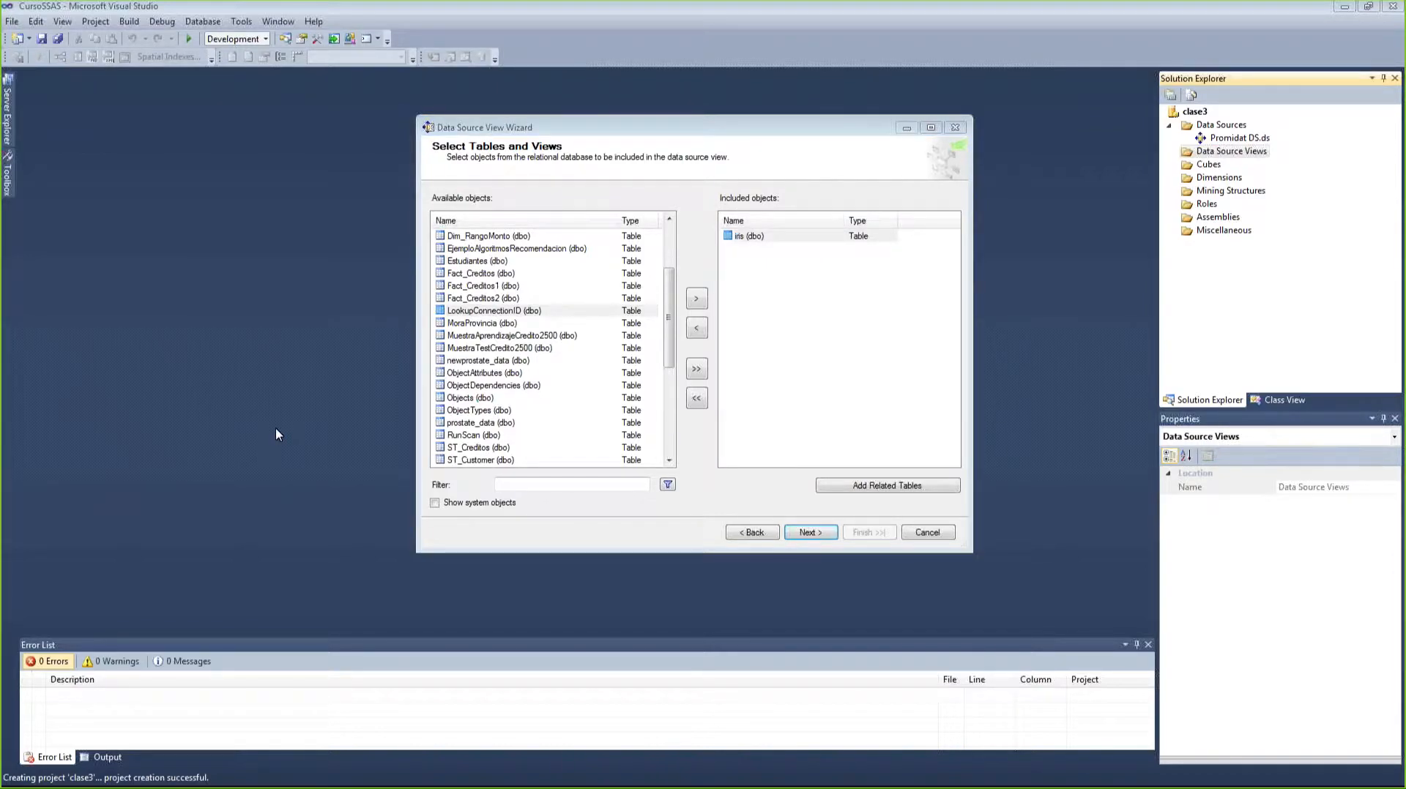
drag(0, 170, 761, 169)
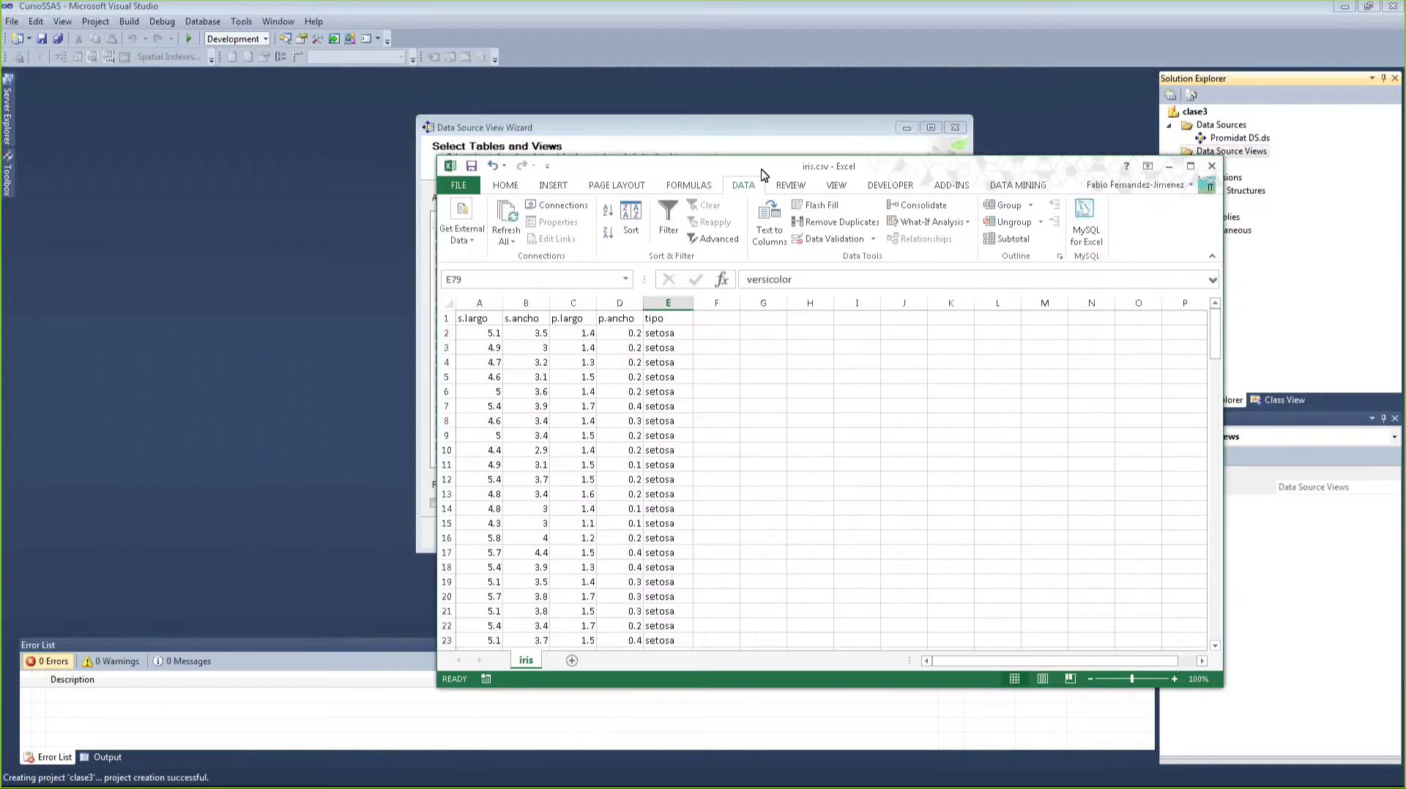
double_click(761, 168)
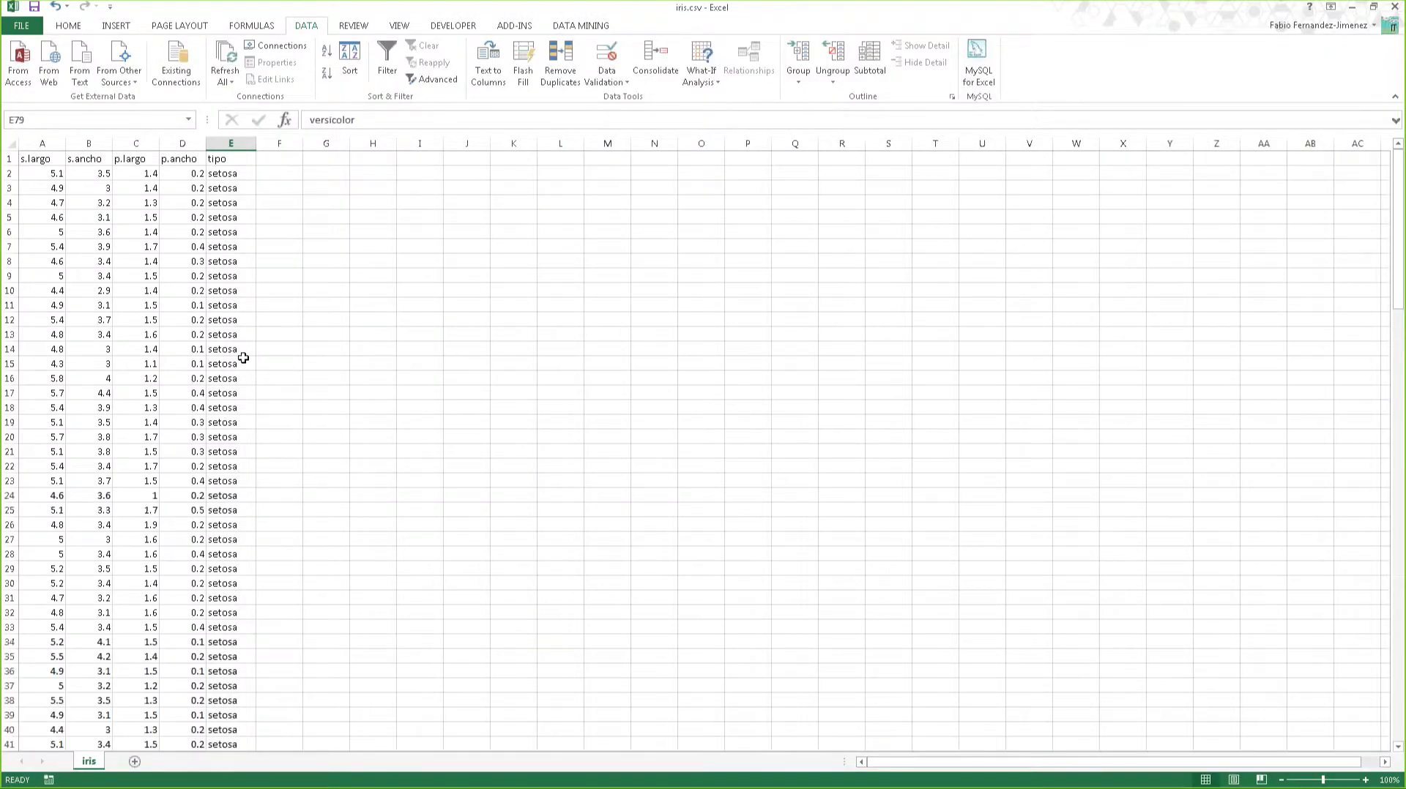
scroll(243, 358, up, 4)
scroll(392, 323, up, 3)
drag(77, 144, 290, 148)
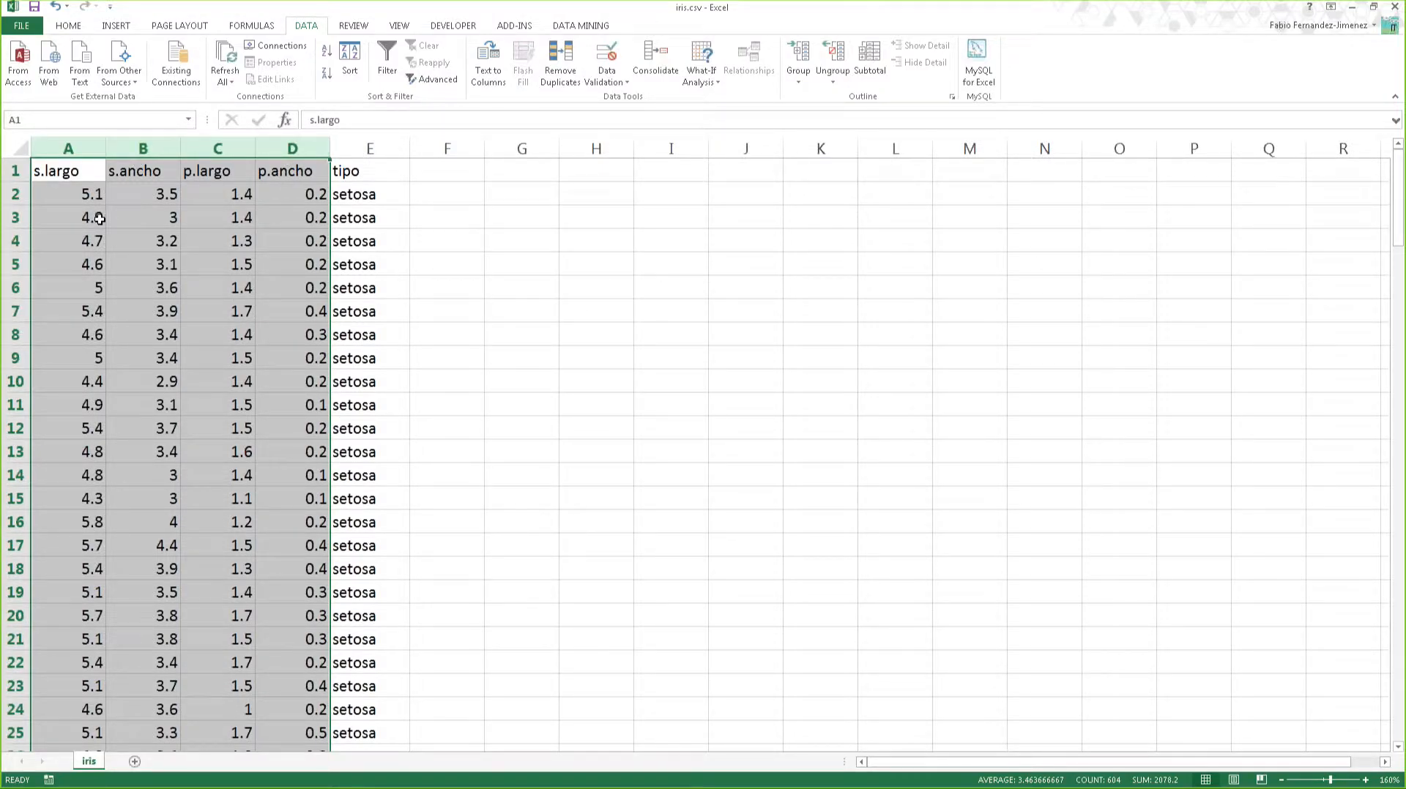
click(8, 194)
click(8, 240)
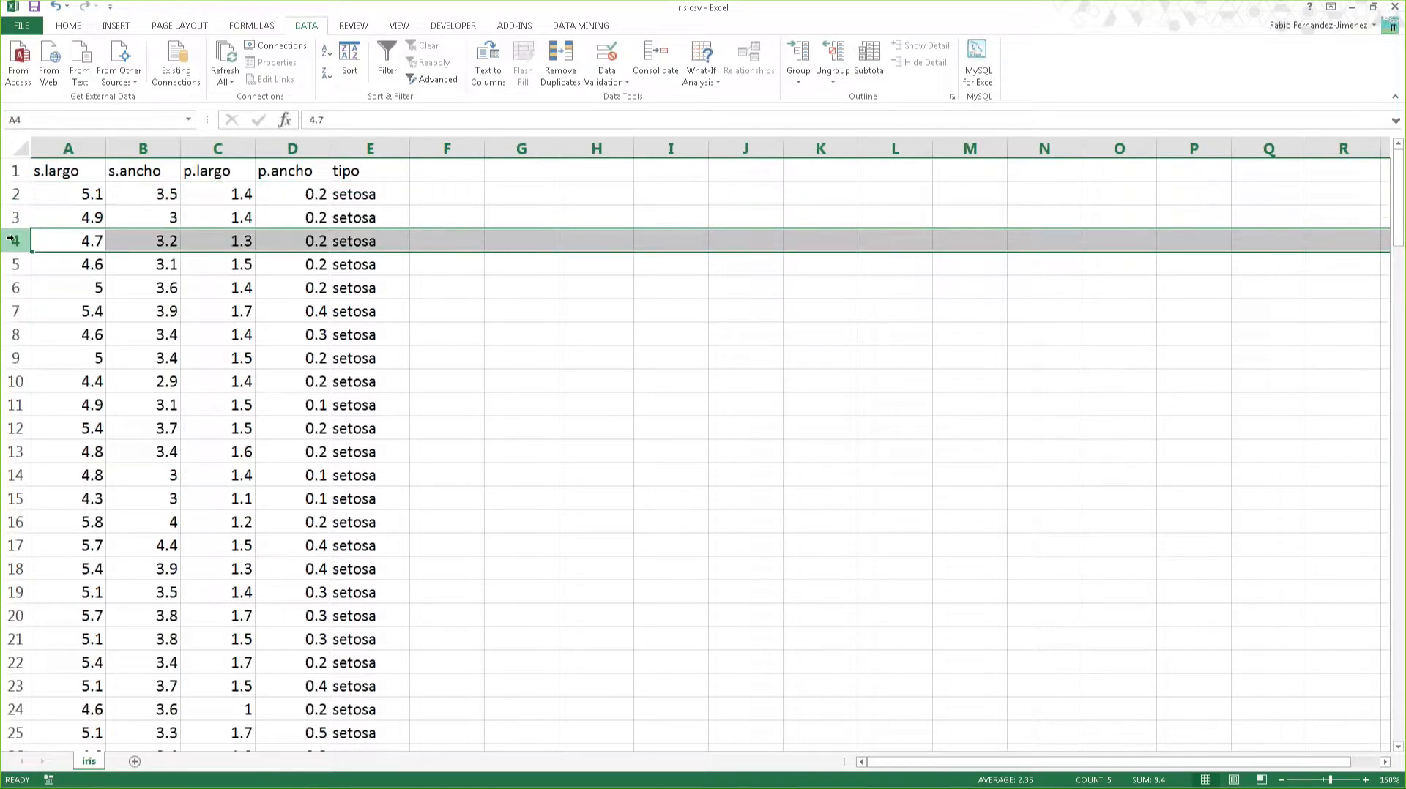
drag(70, 146, 370, 148)
click(370, 148)
click(363, 197)
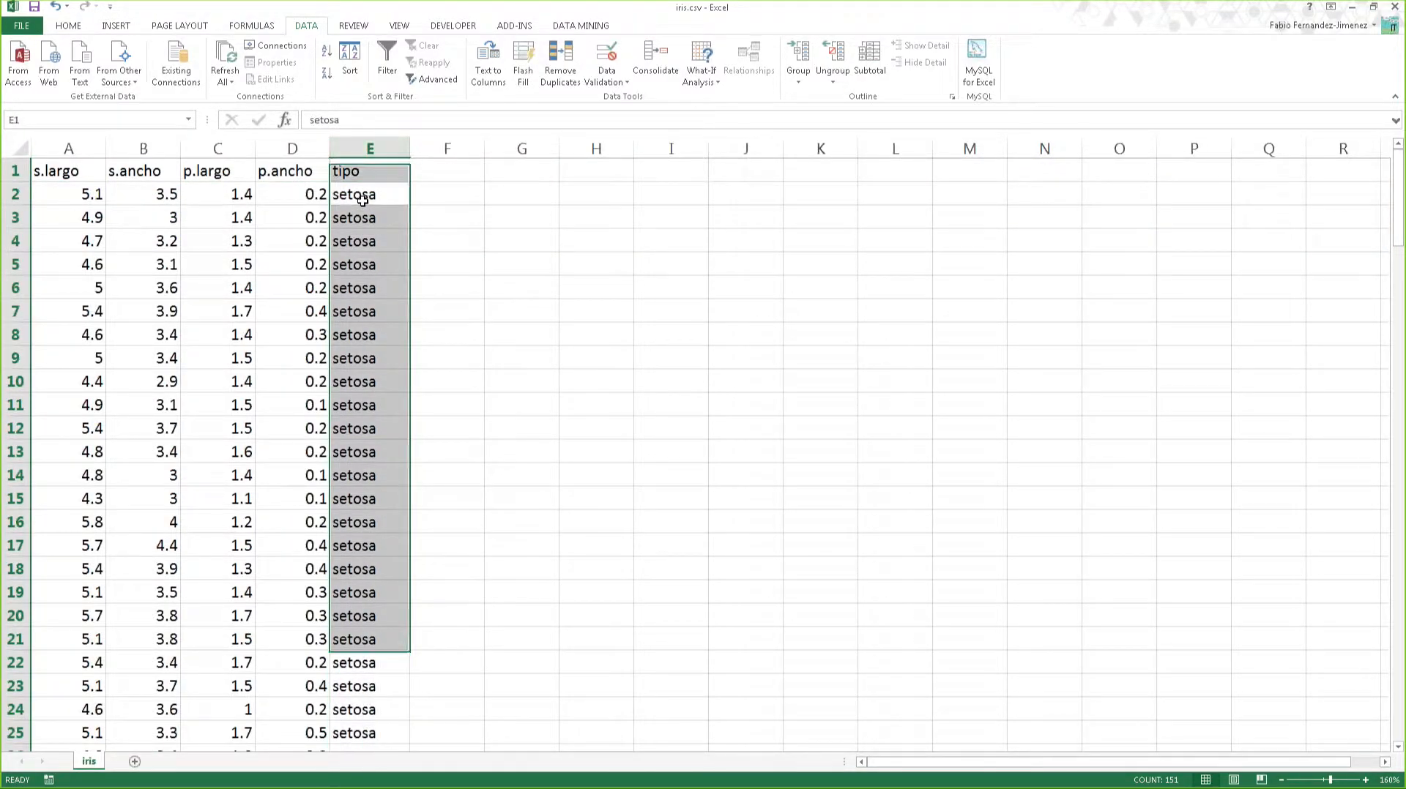
click(357, 242)
click(357, 265)
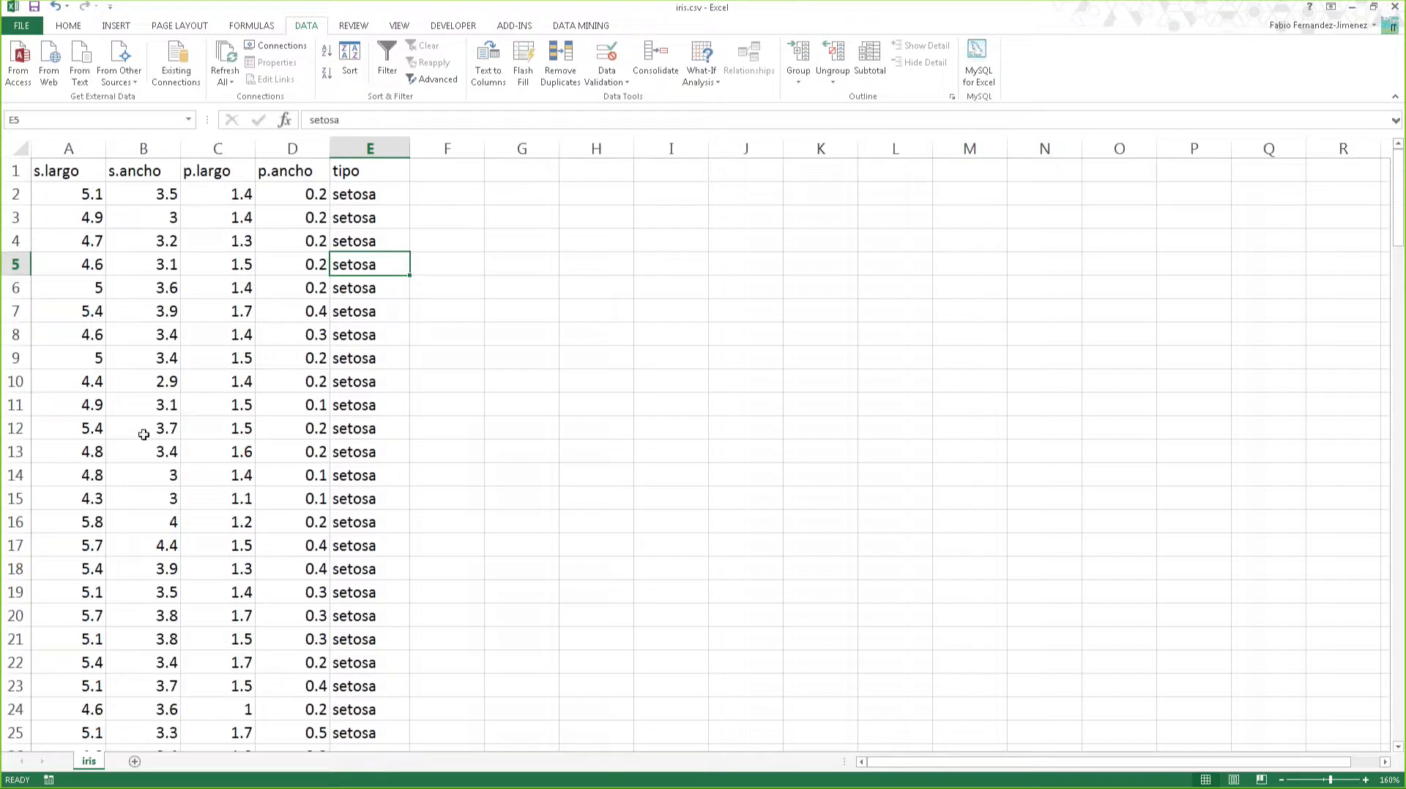
click(1352, 8)
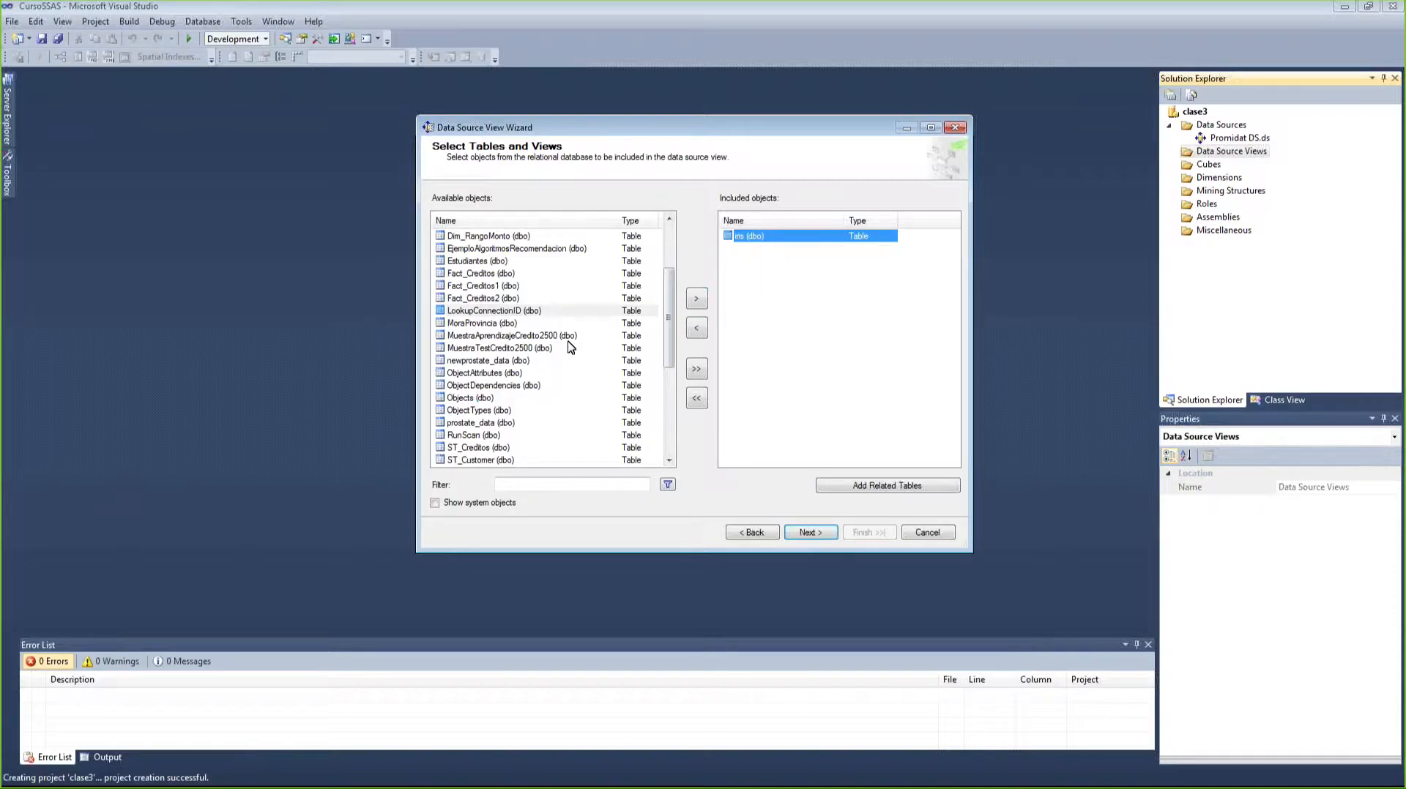
- Include the MuestraAprendizajeCredito2500 and MuestraTestCredito2500 tables in the data source view and proceed to its naming page
click(563, 336)
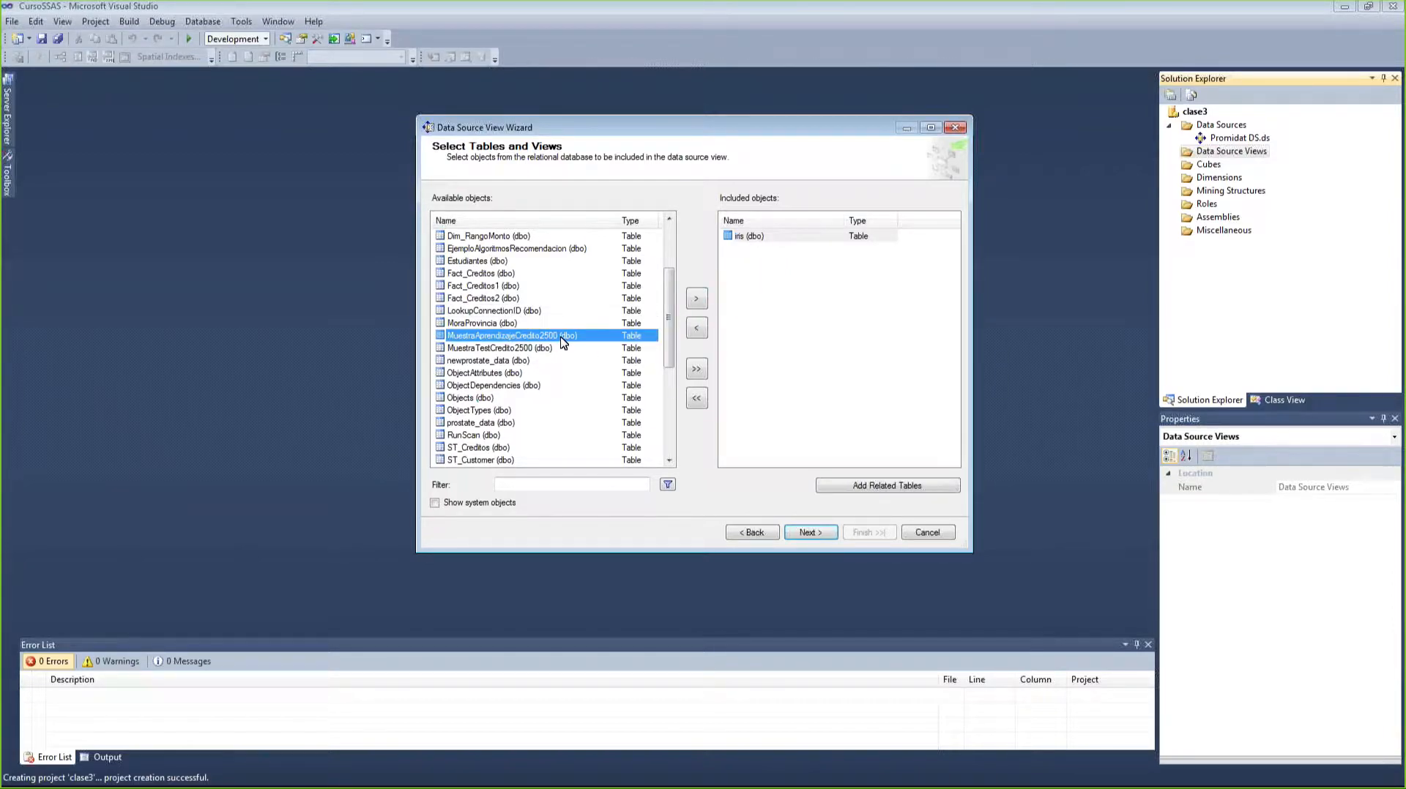
double_click(563, 338)
double_click(513, 338)
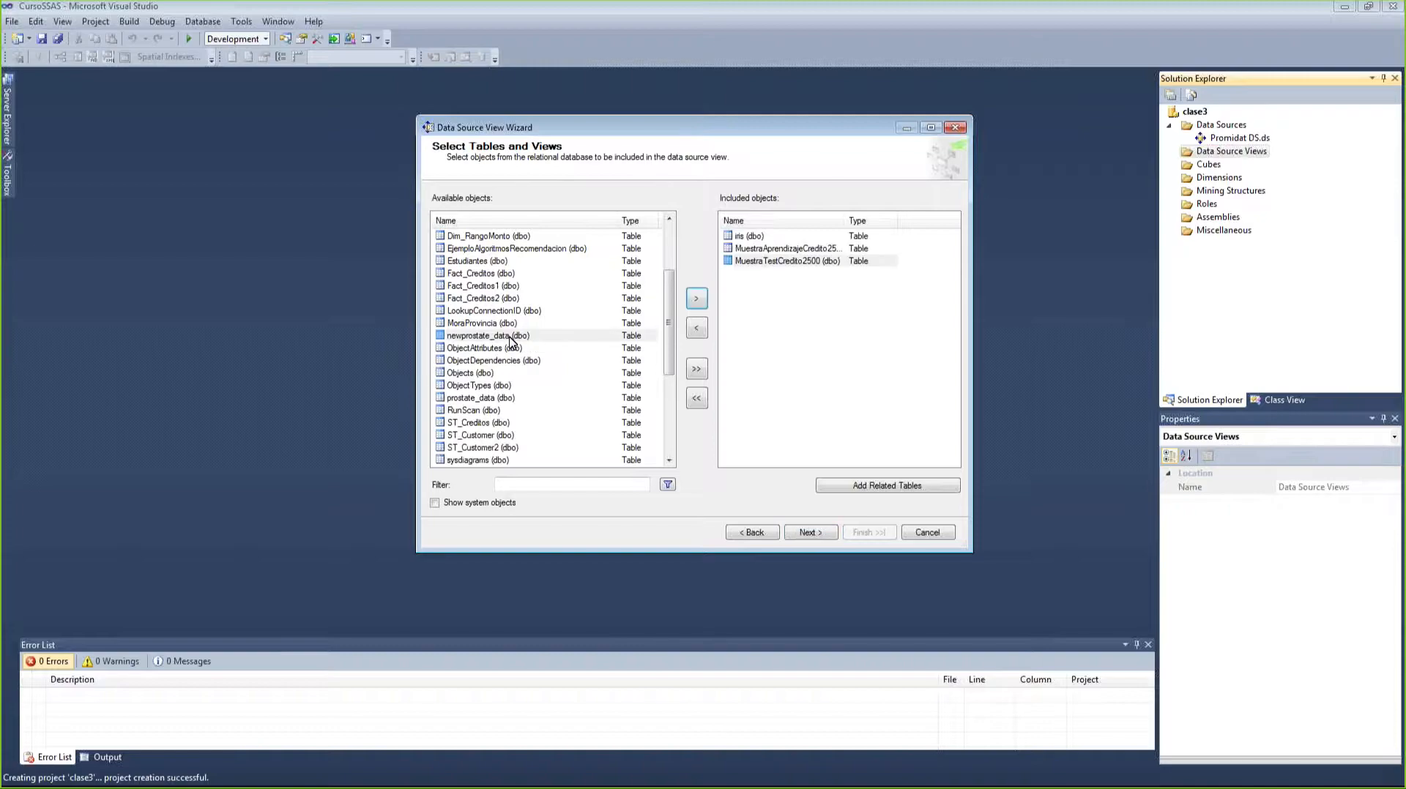
drag(845, 224, 895, 225)
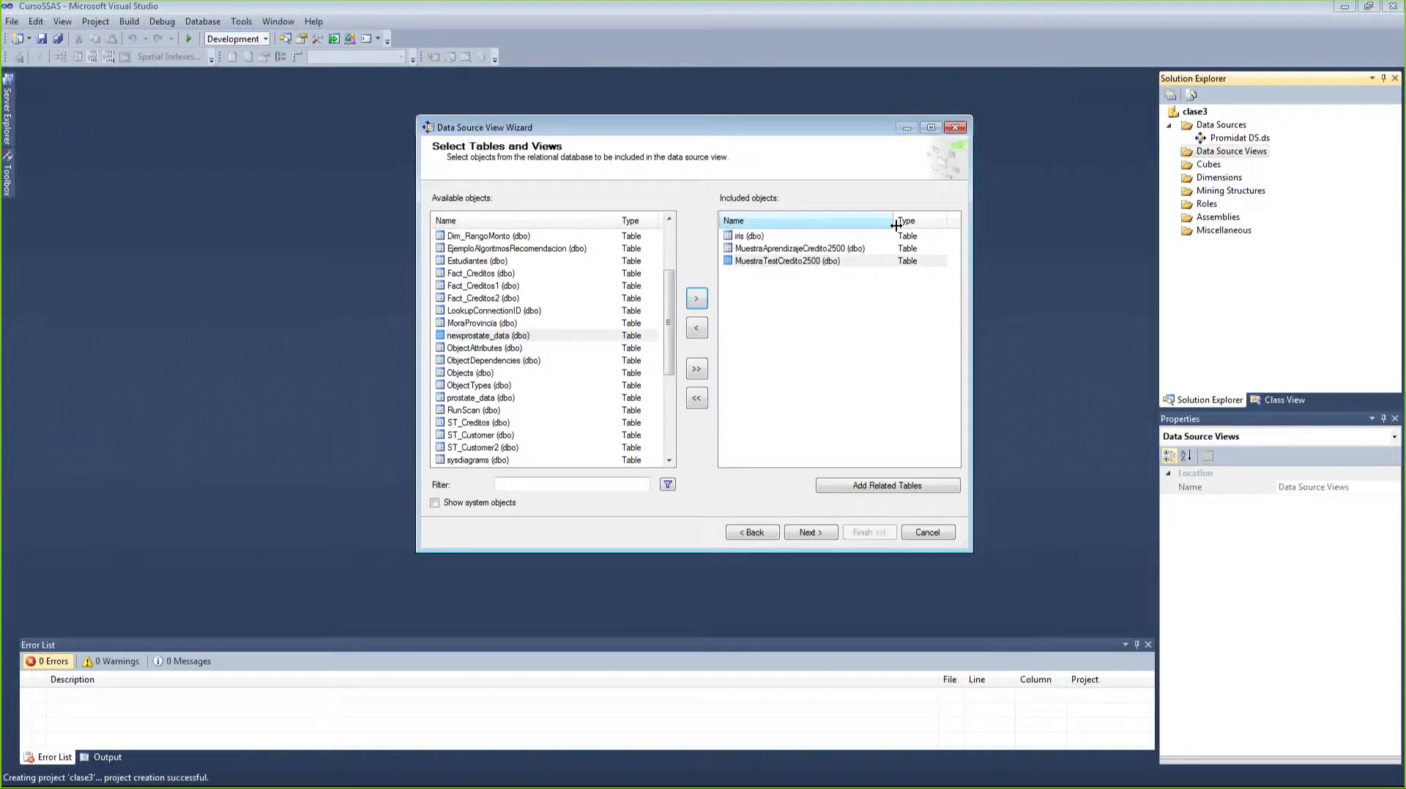
click(806, 252)
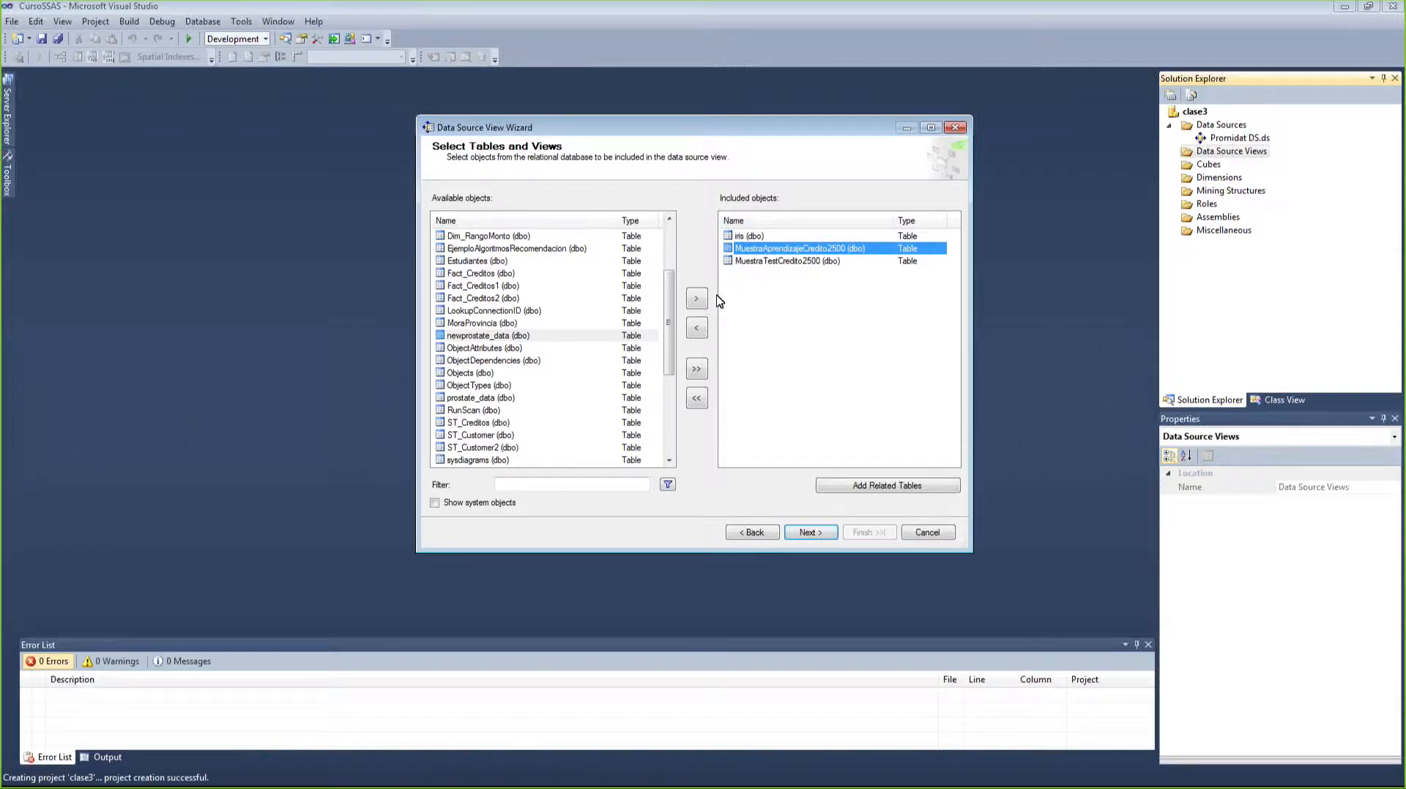
mouse_move(672, 326)
mouse_down()
mouse_move(669, 281)
mouse_move(665, 342)
mouse_up()
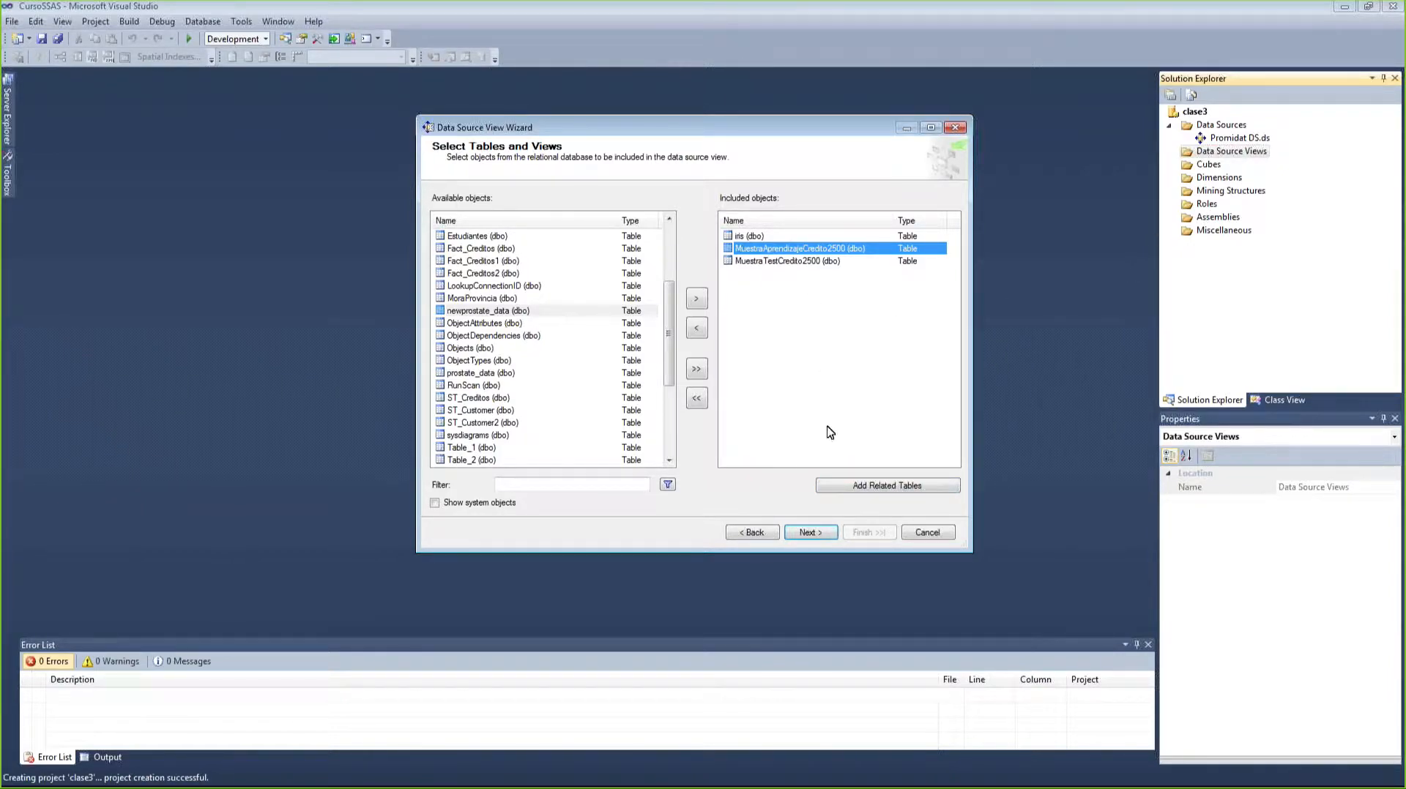
click(820, 529)
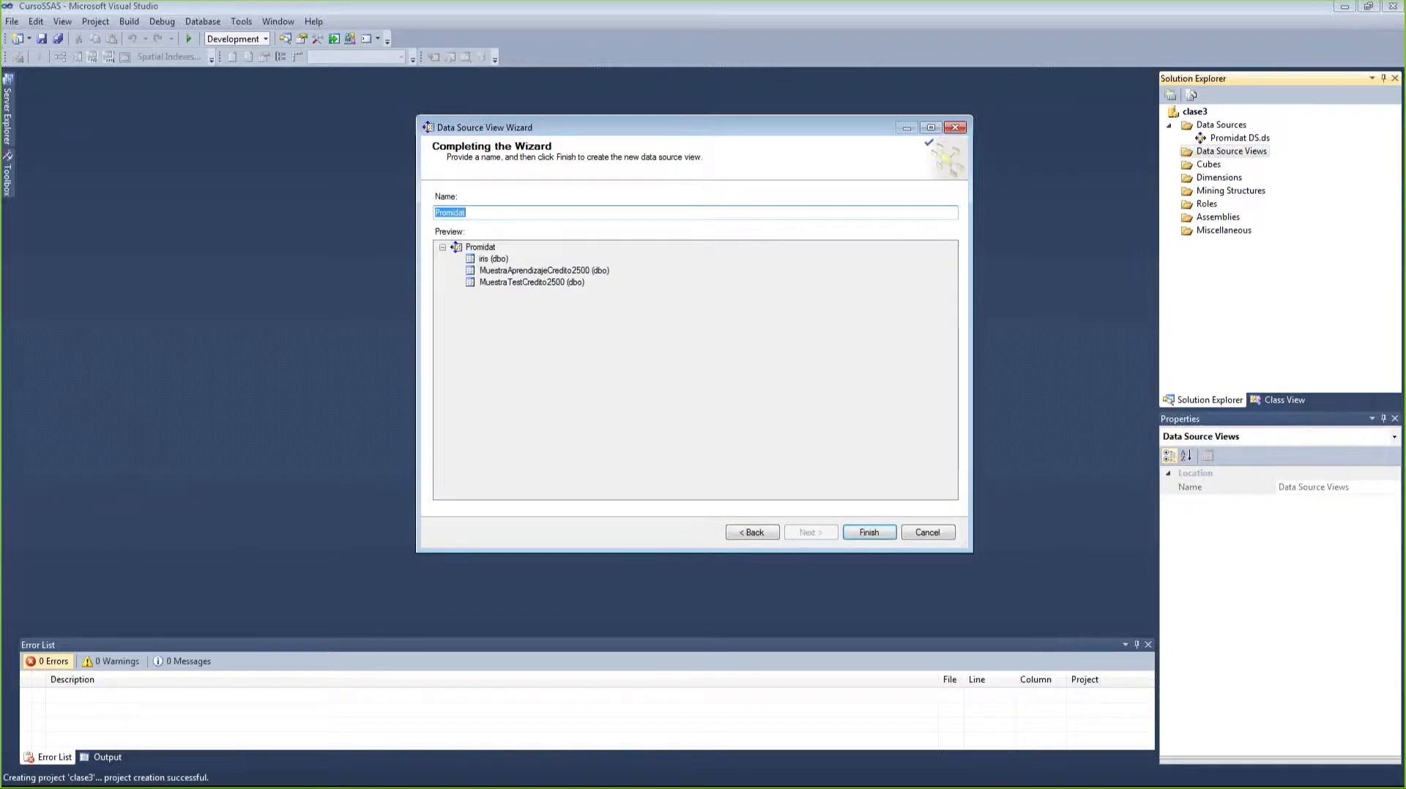
- Name the data source view Promidat Data SV and finish creating it
click(502, 210)
text(Data SV)
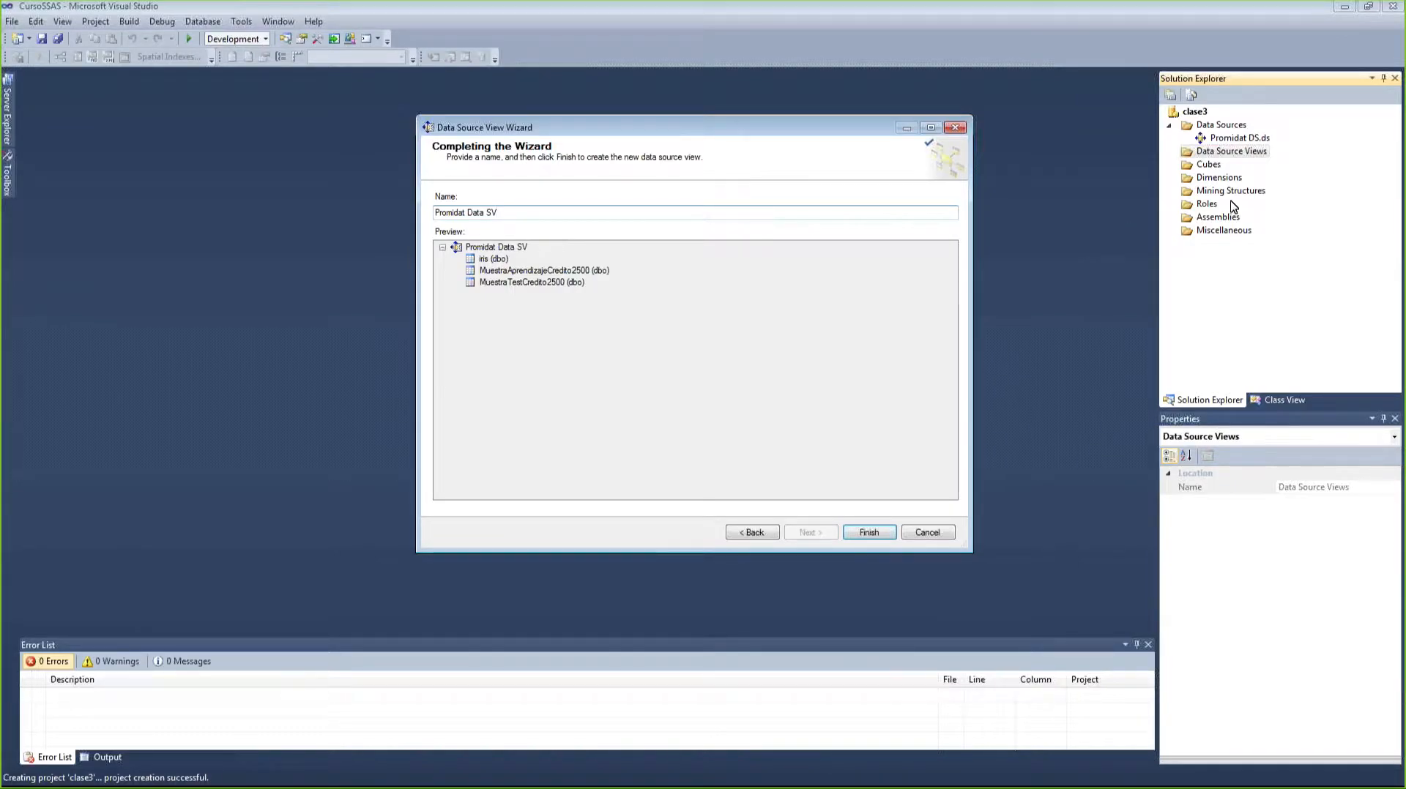
click(878, 534)
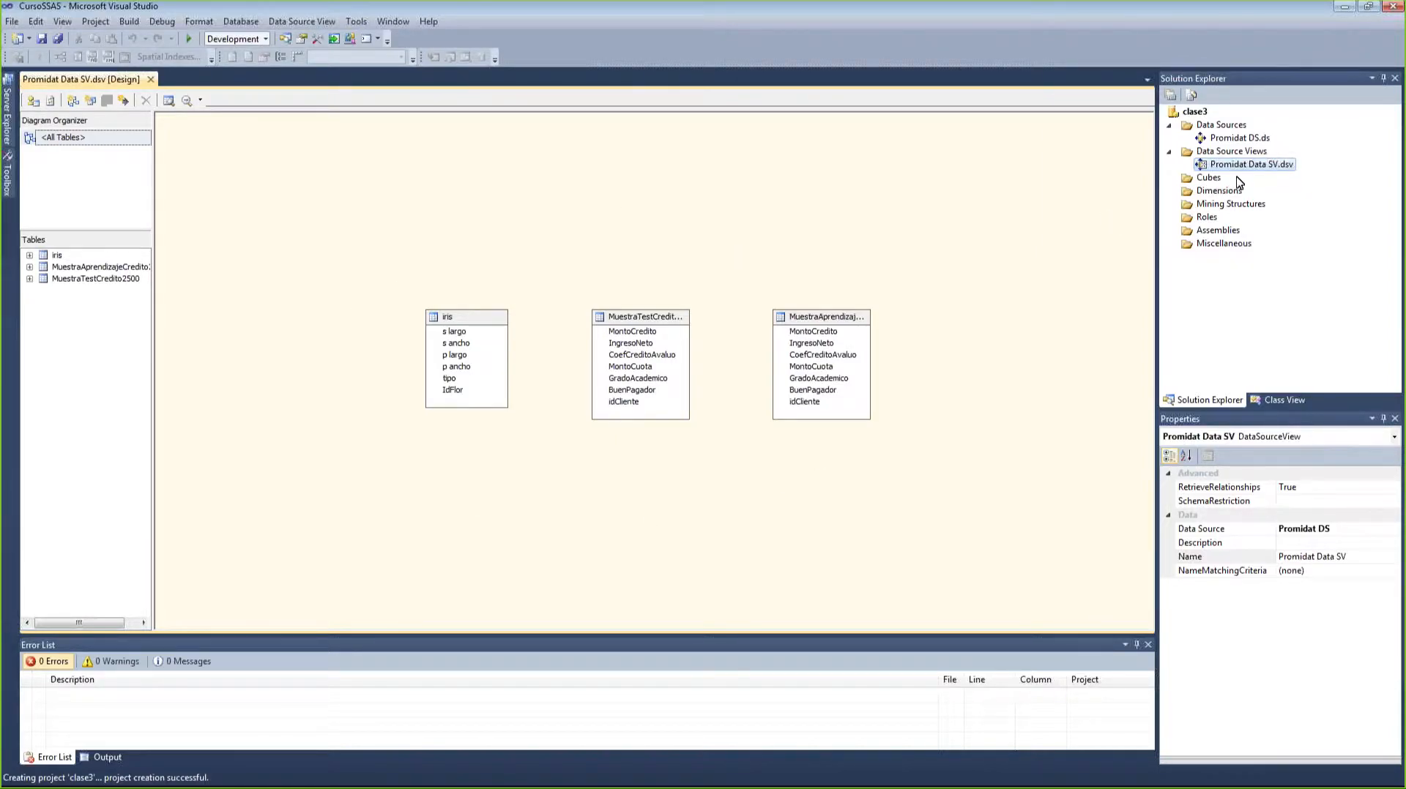
- Rearrange the diagram with the iris table apart and the MuestraTestCredito2500 table above the MuestraAprendizajeCredito2500 table
drag(461, 319, 393, 202)
drag(640, 325, 712, 150)
drag(806, 316, 692, 324)
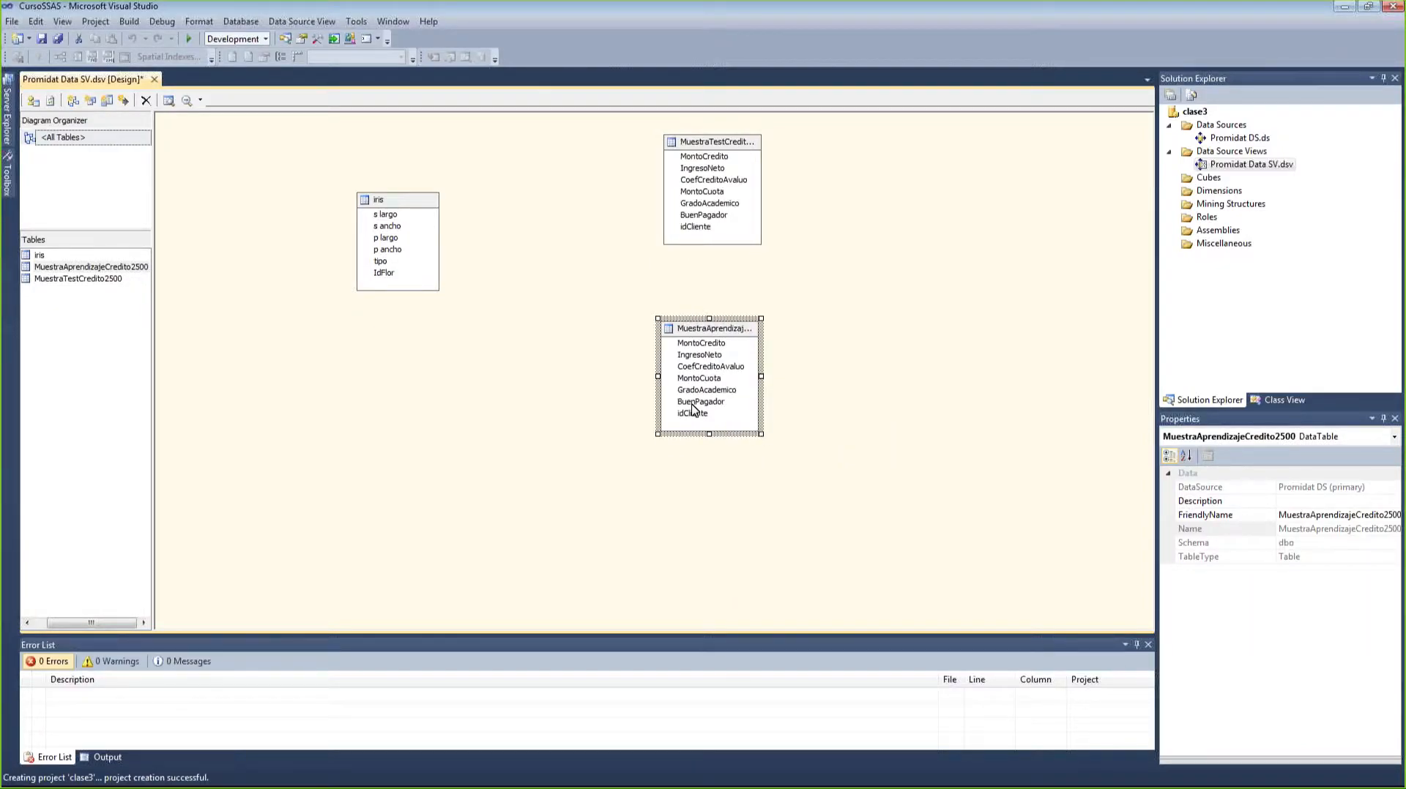
click(429, 262)
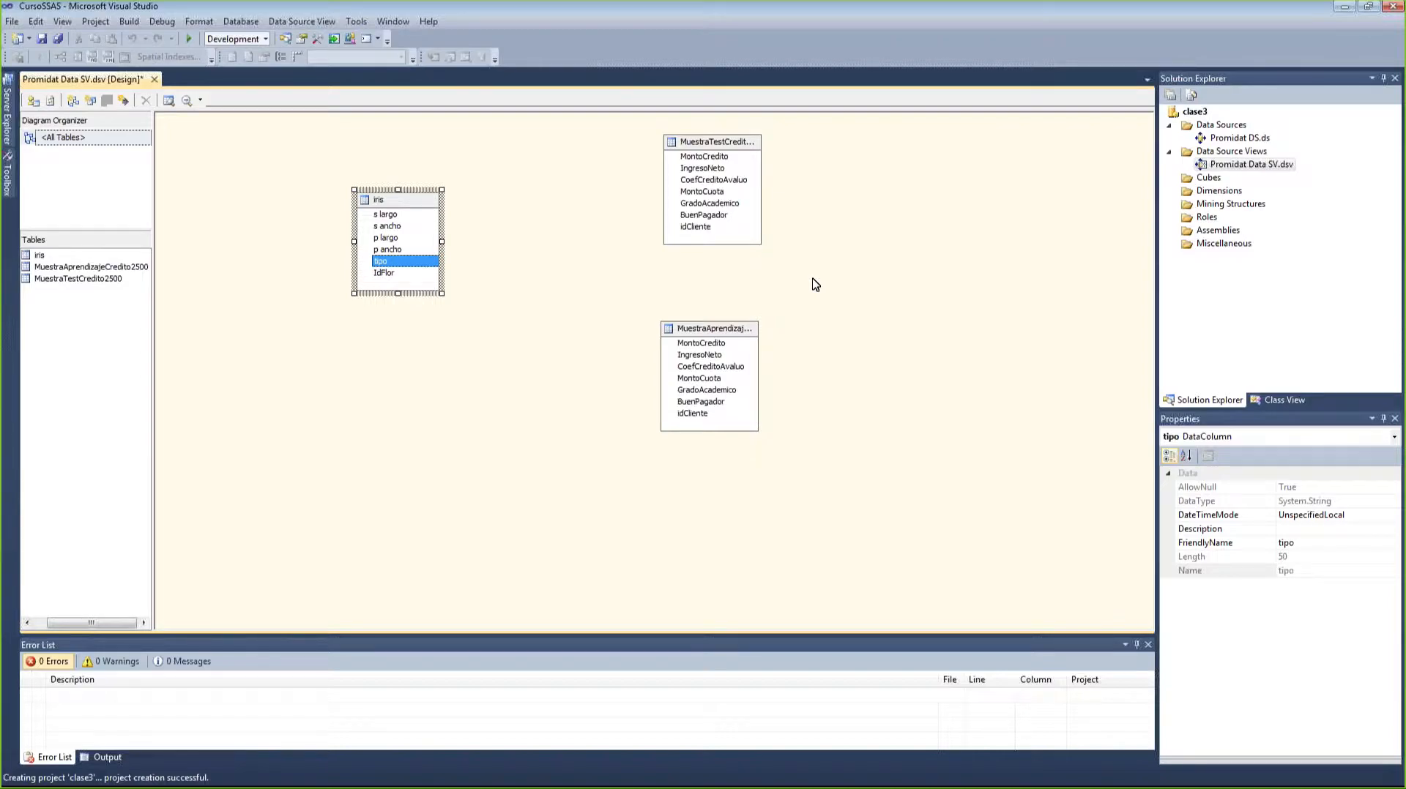
- Start a new mining structure from the existing relational database or data warehouse and proceed to the choice of data mining technique
right_click(1242, 212)
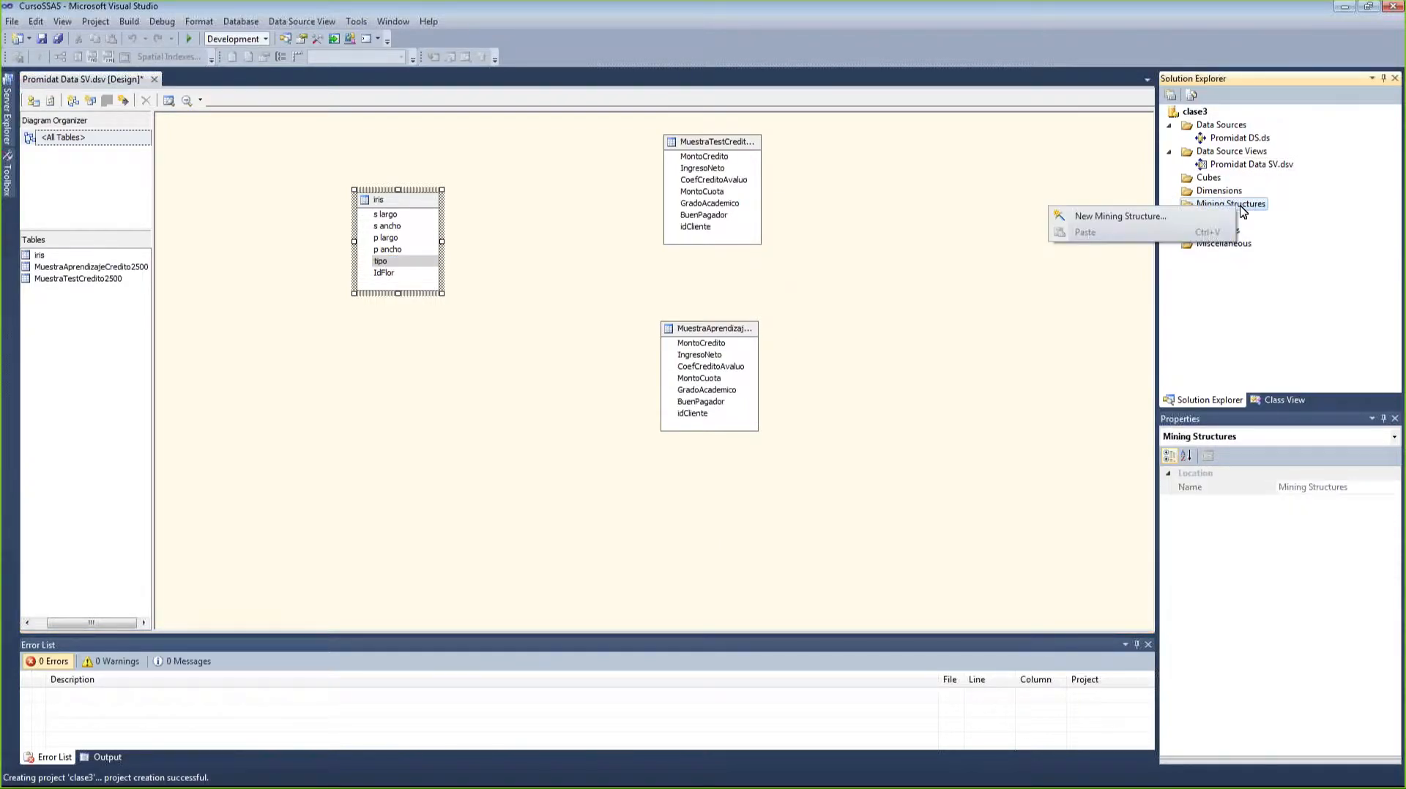
click(1144, 224)
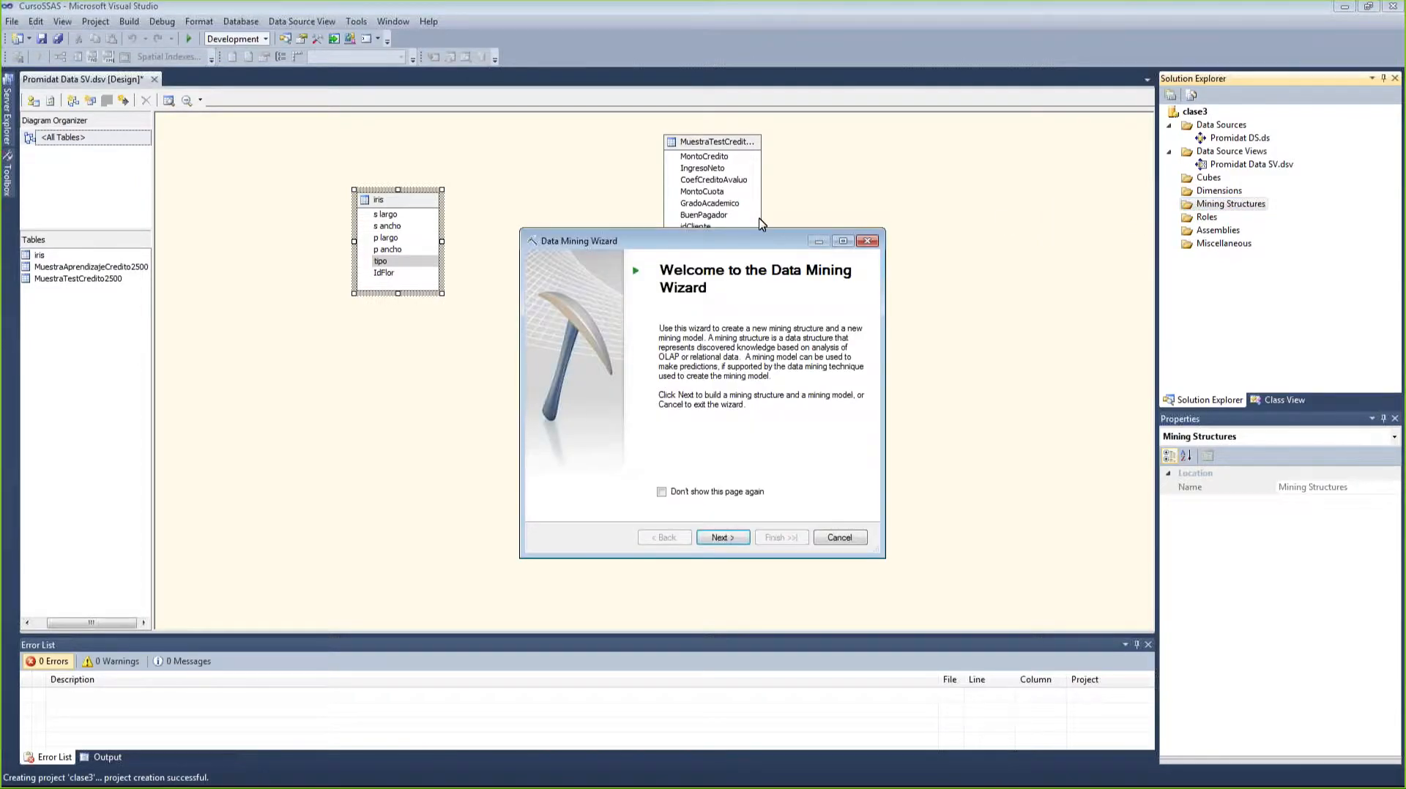
drag(655, 247, 650, 183)
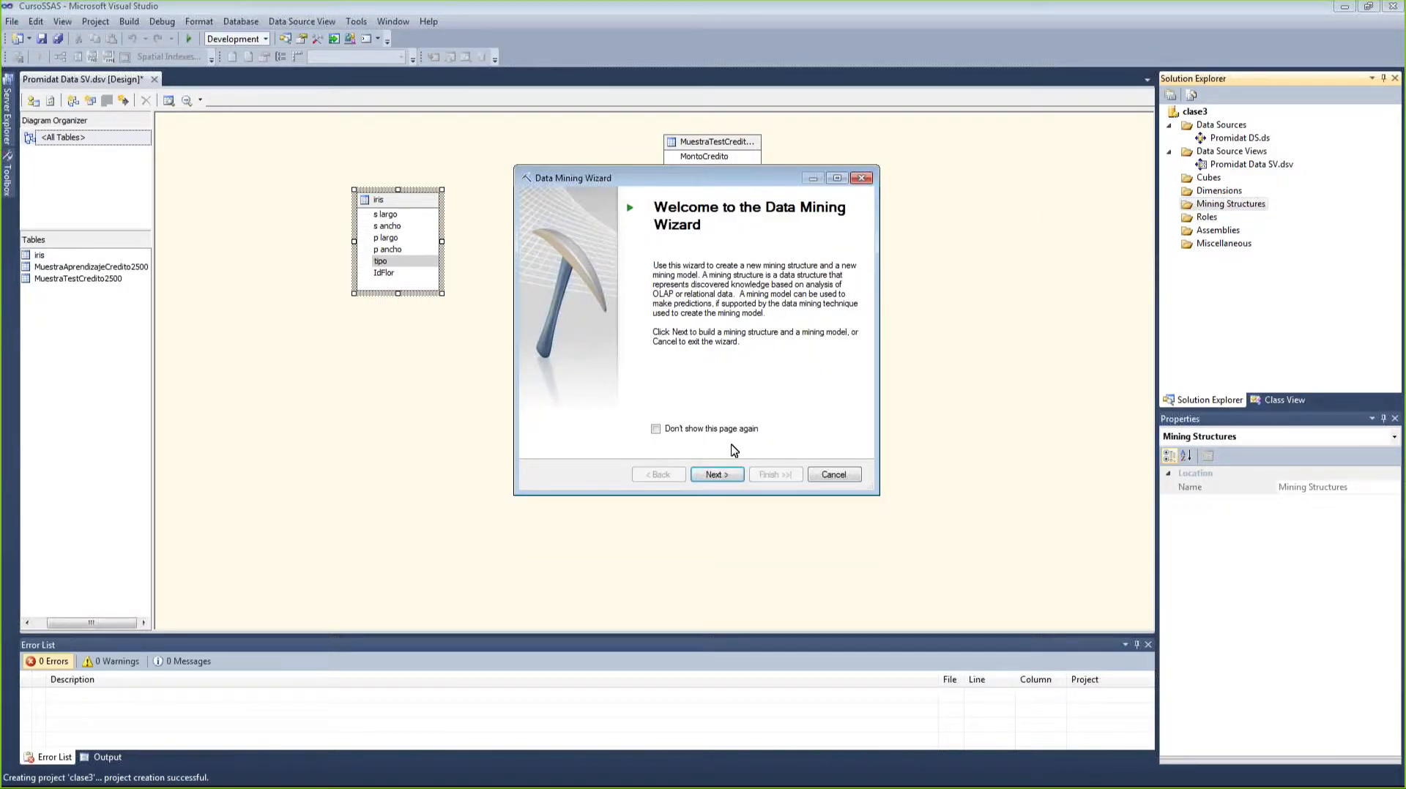
click(716, 474)
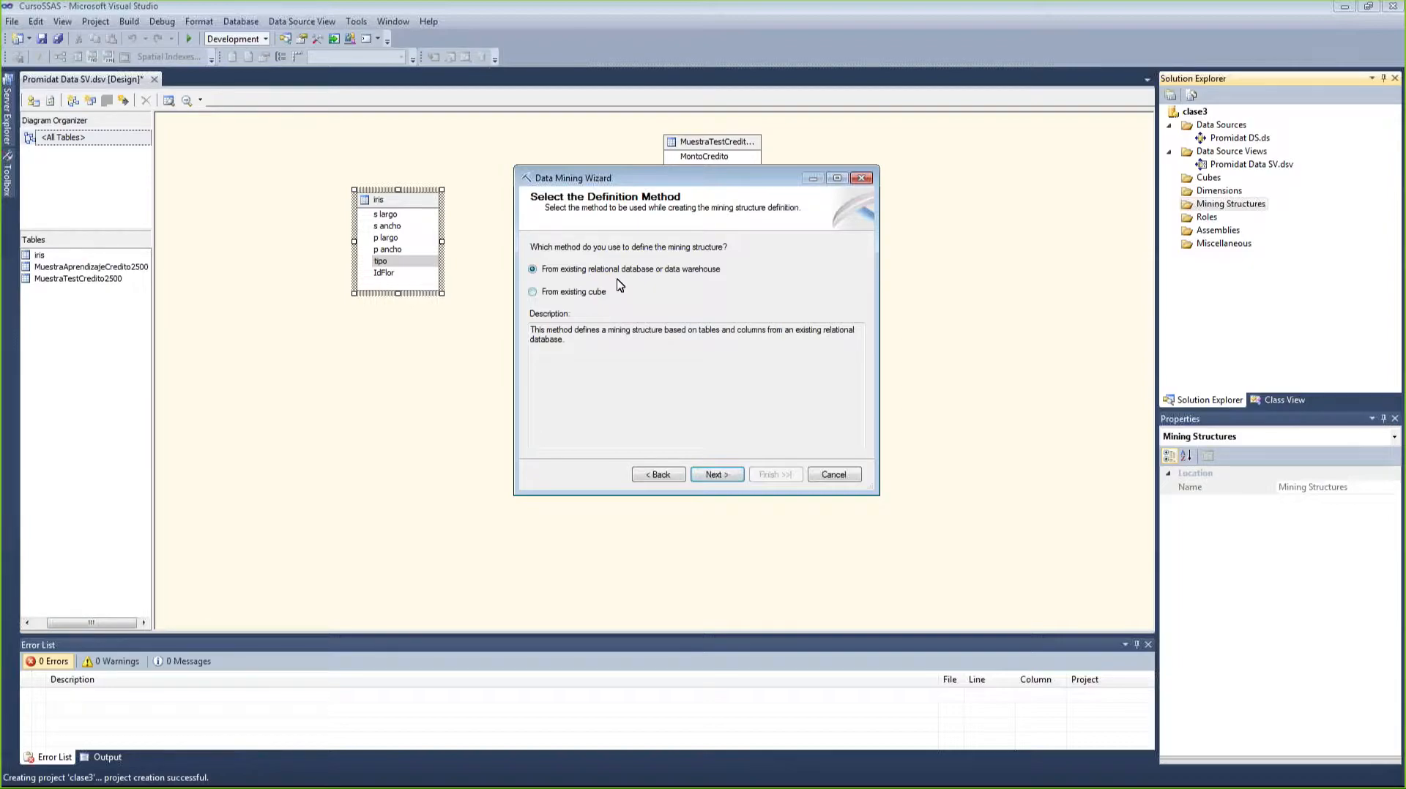
click(583, 296)
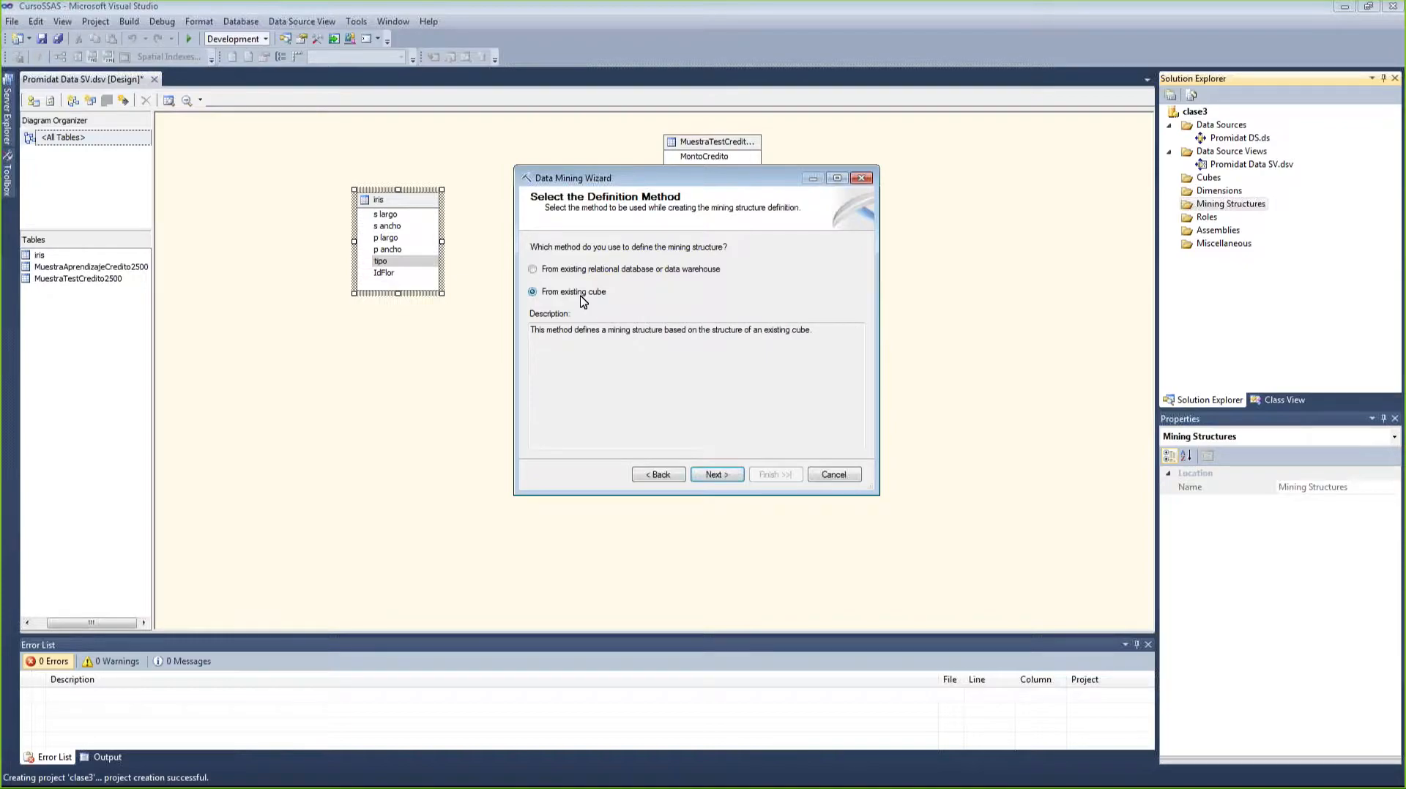
click(579, 271)
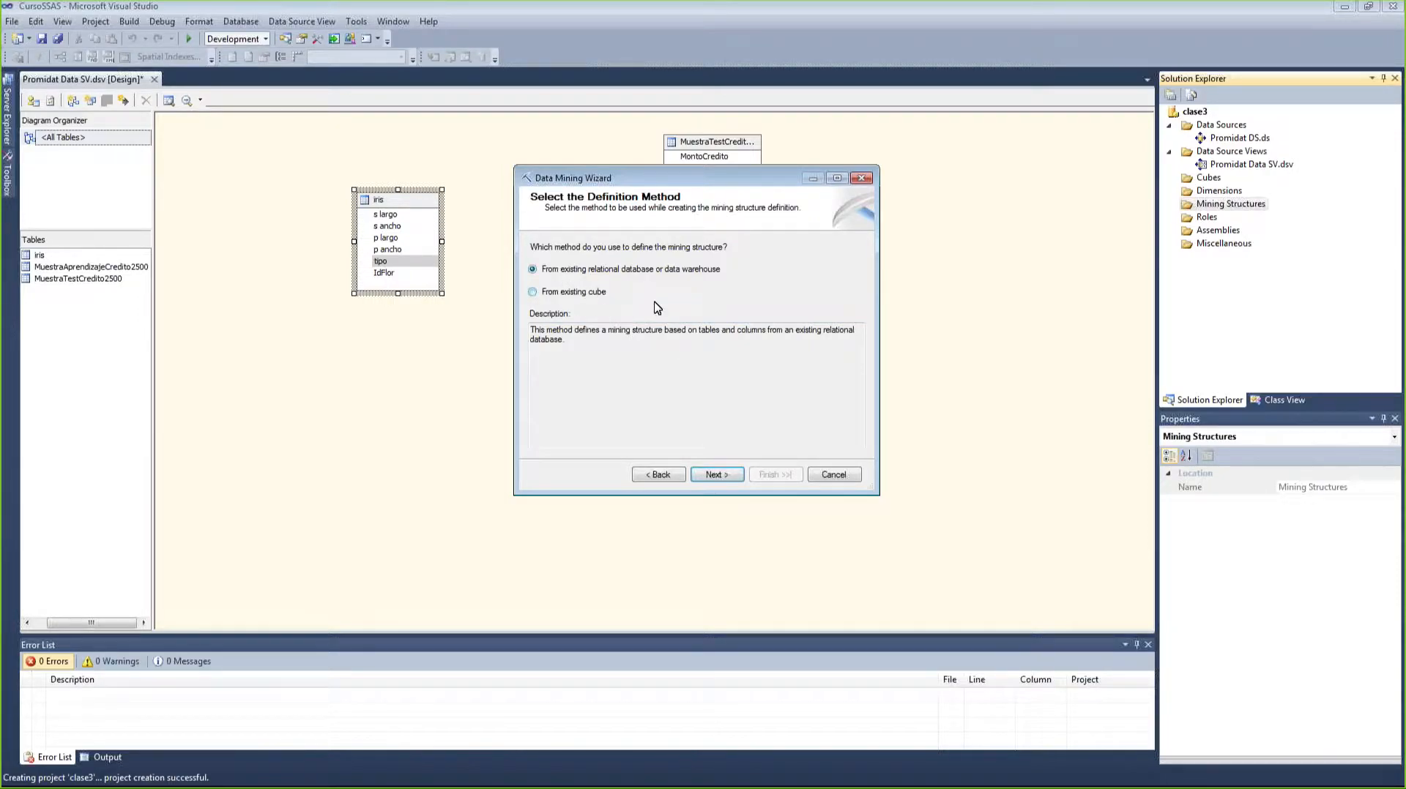
click(716, 474)
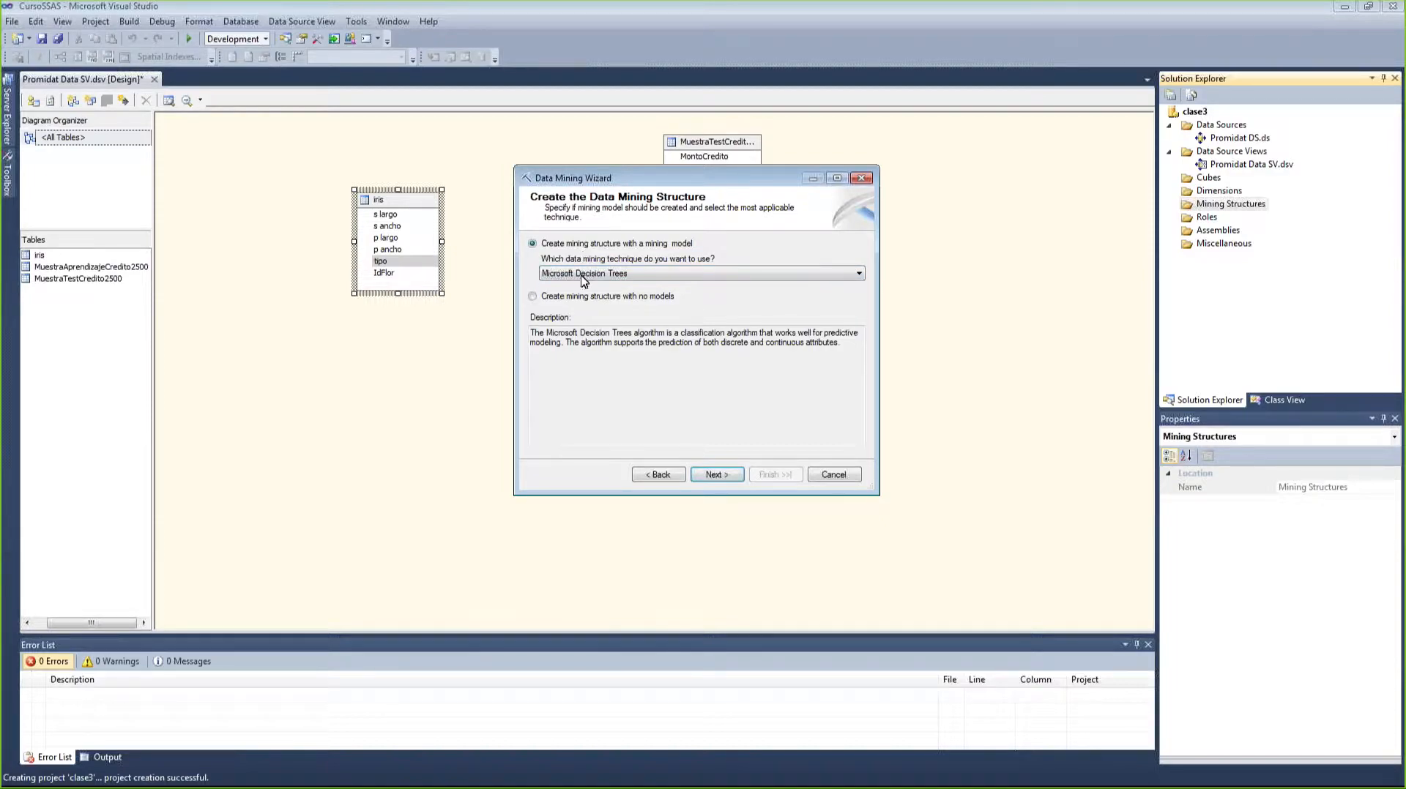
- Switch to the slide presentation, review the slides up to Escogencia de Modelo de Datos, return to Visual Studio and cancel the Data Mining Wizard
click(82, 407)
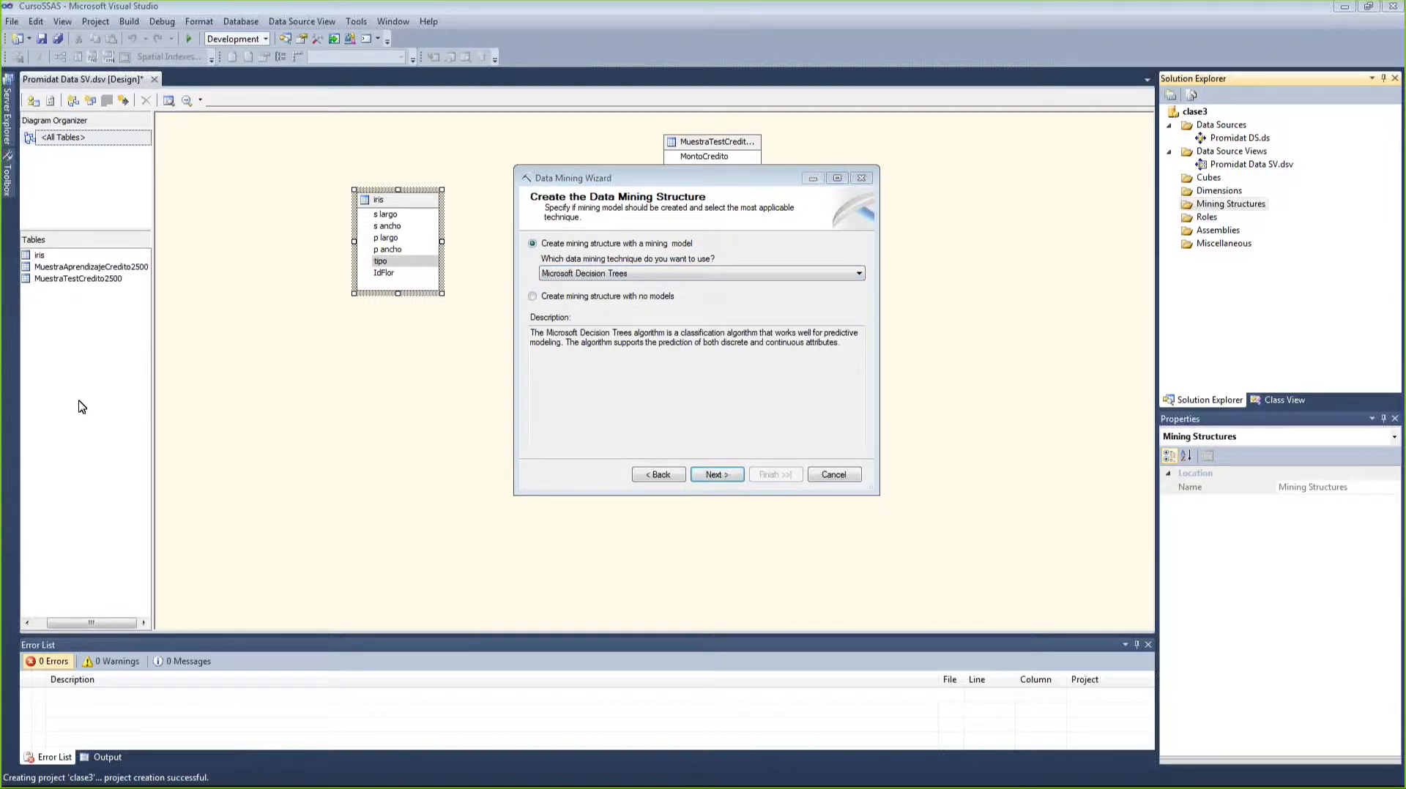
key(alt+Tab)
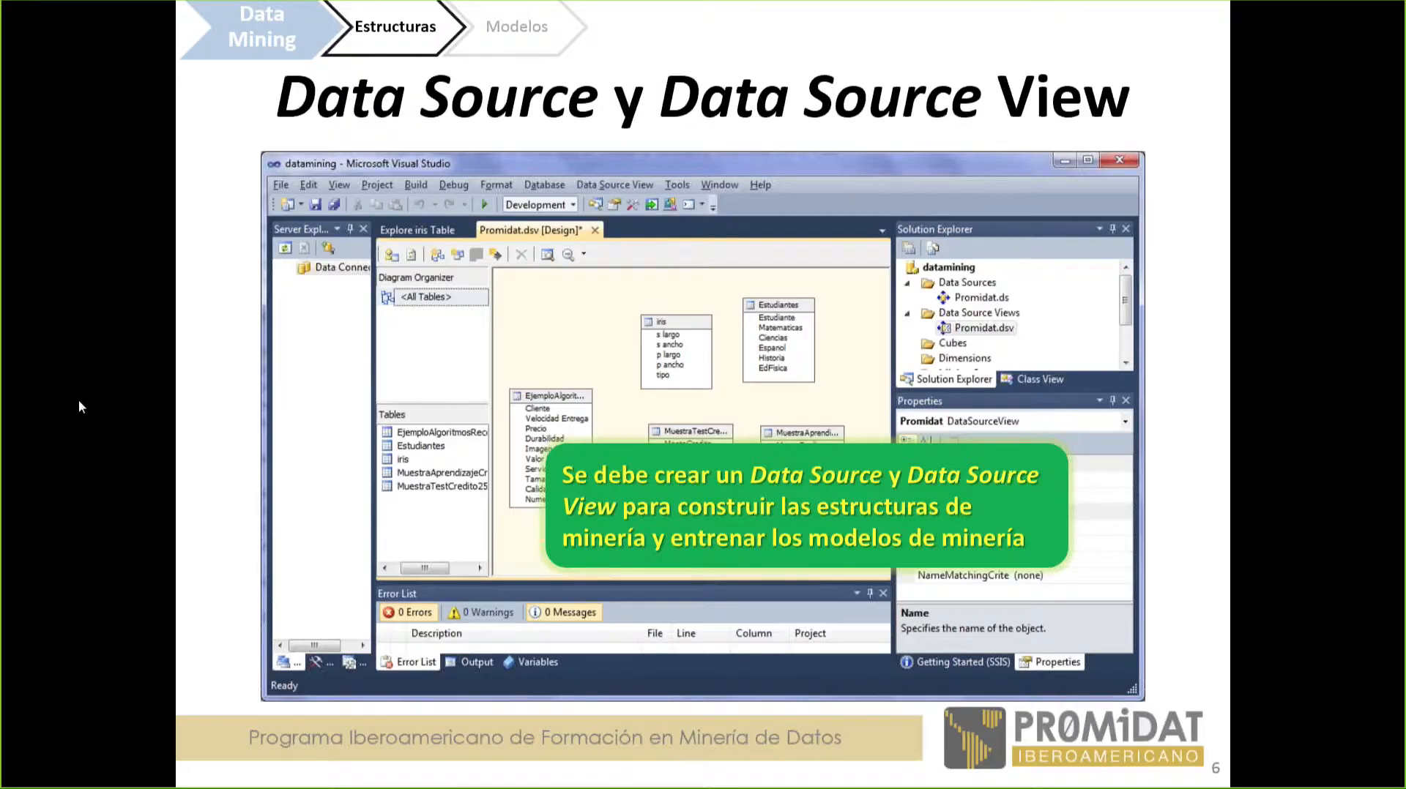
key(Right)
key(Right)
key(Right)
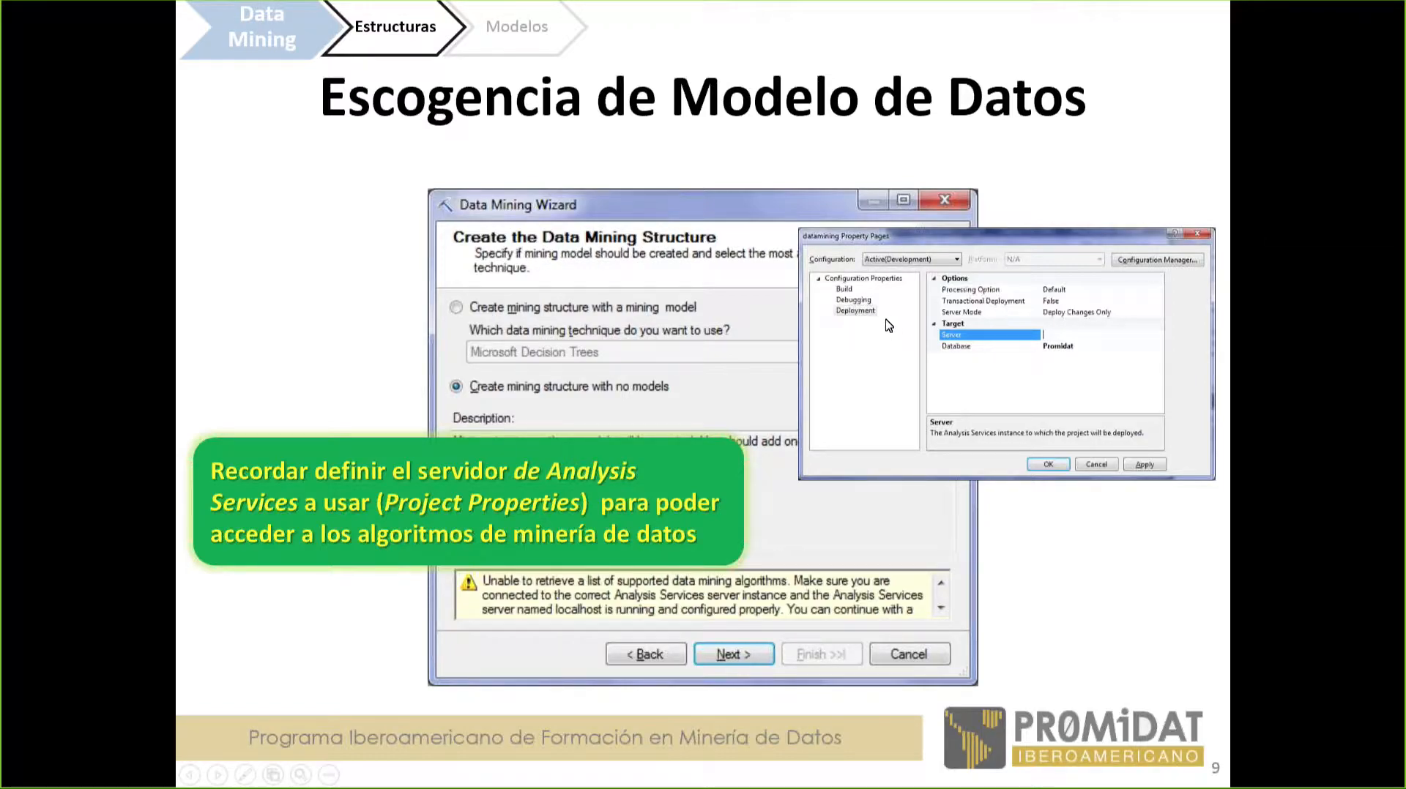
key(alt+Tab)
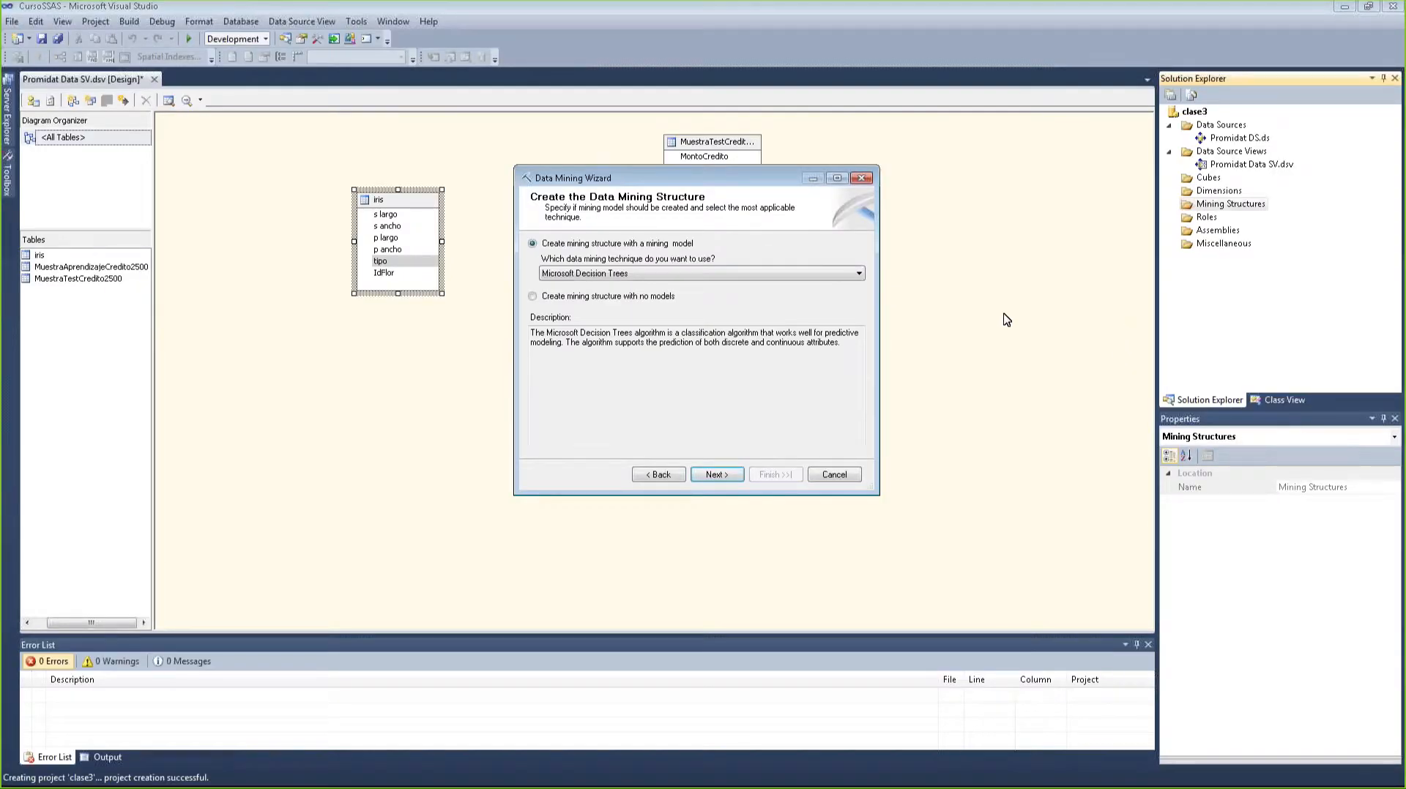
click(847, 476)
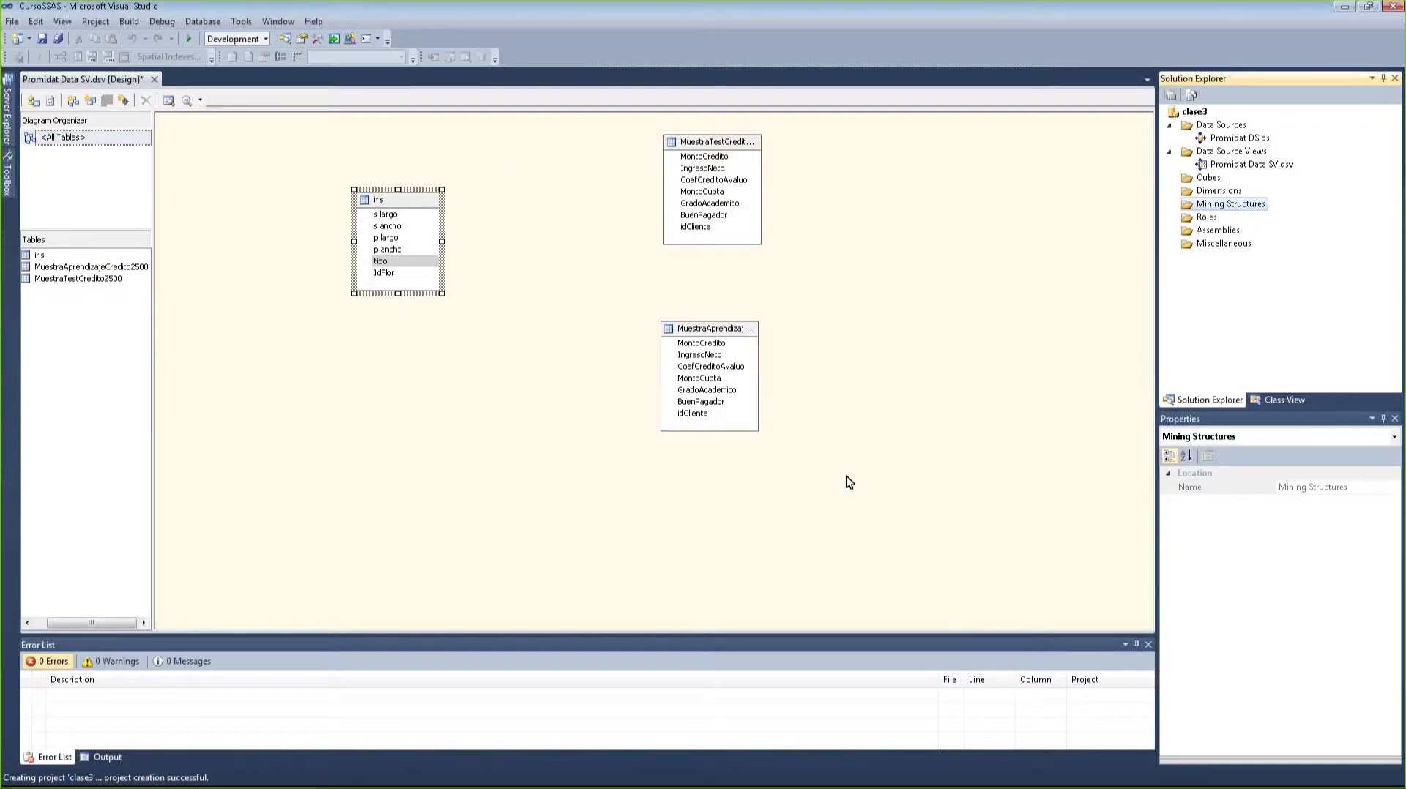
- Set the target server in the clase3 project's deployment properties to localhost1
click(1198, 113)
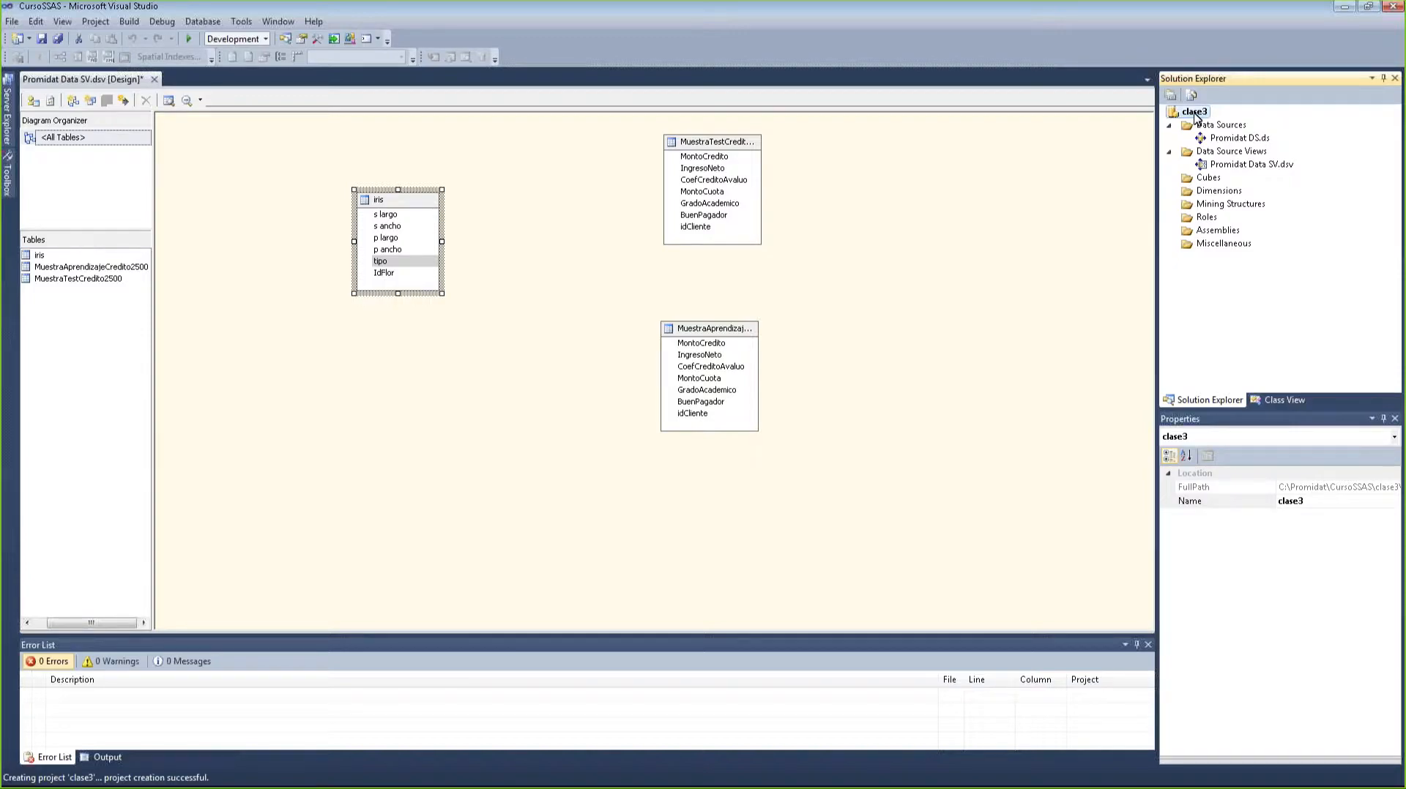
right_click(1195, 116)
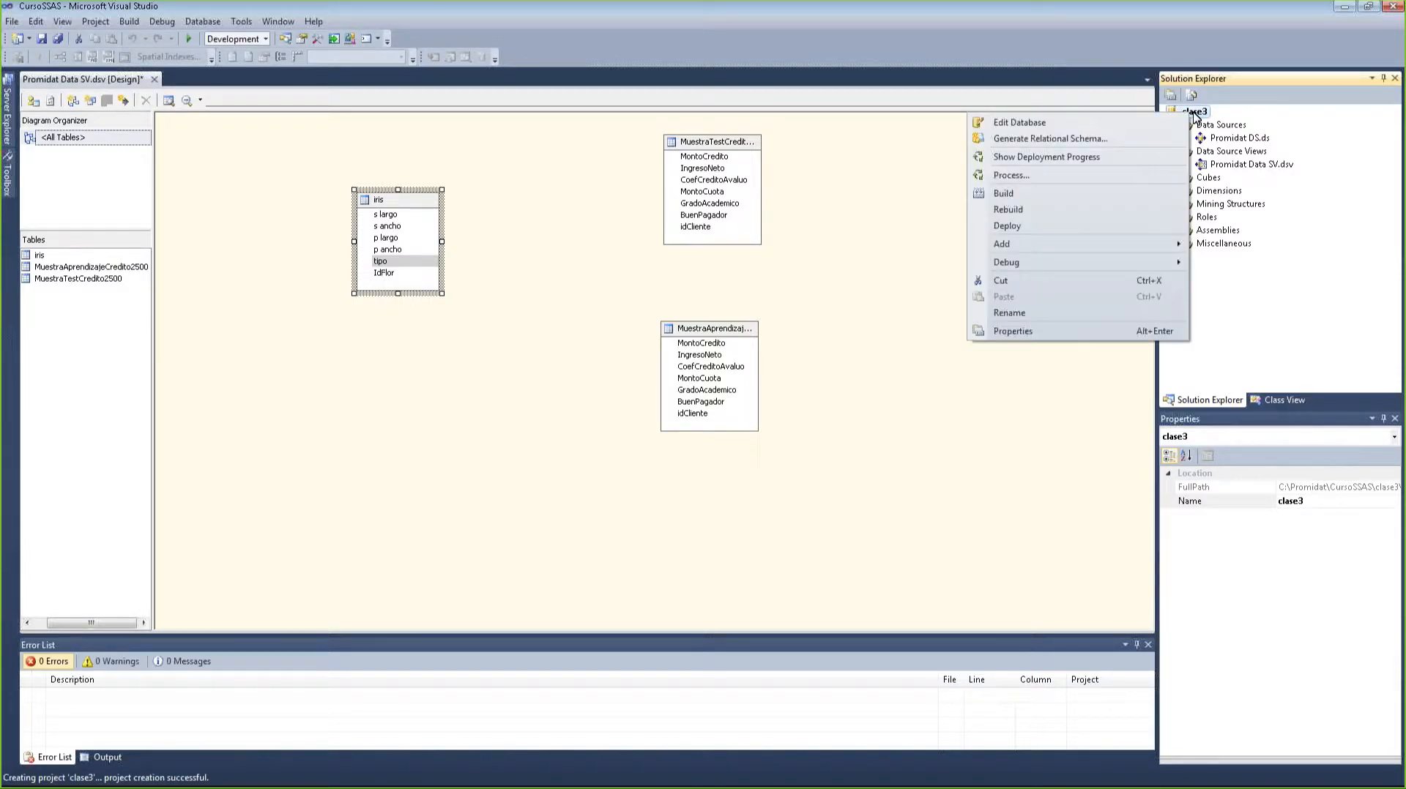
click(1069, 329)
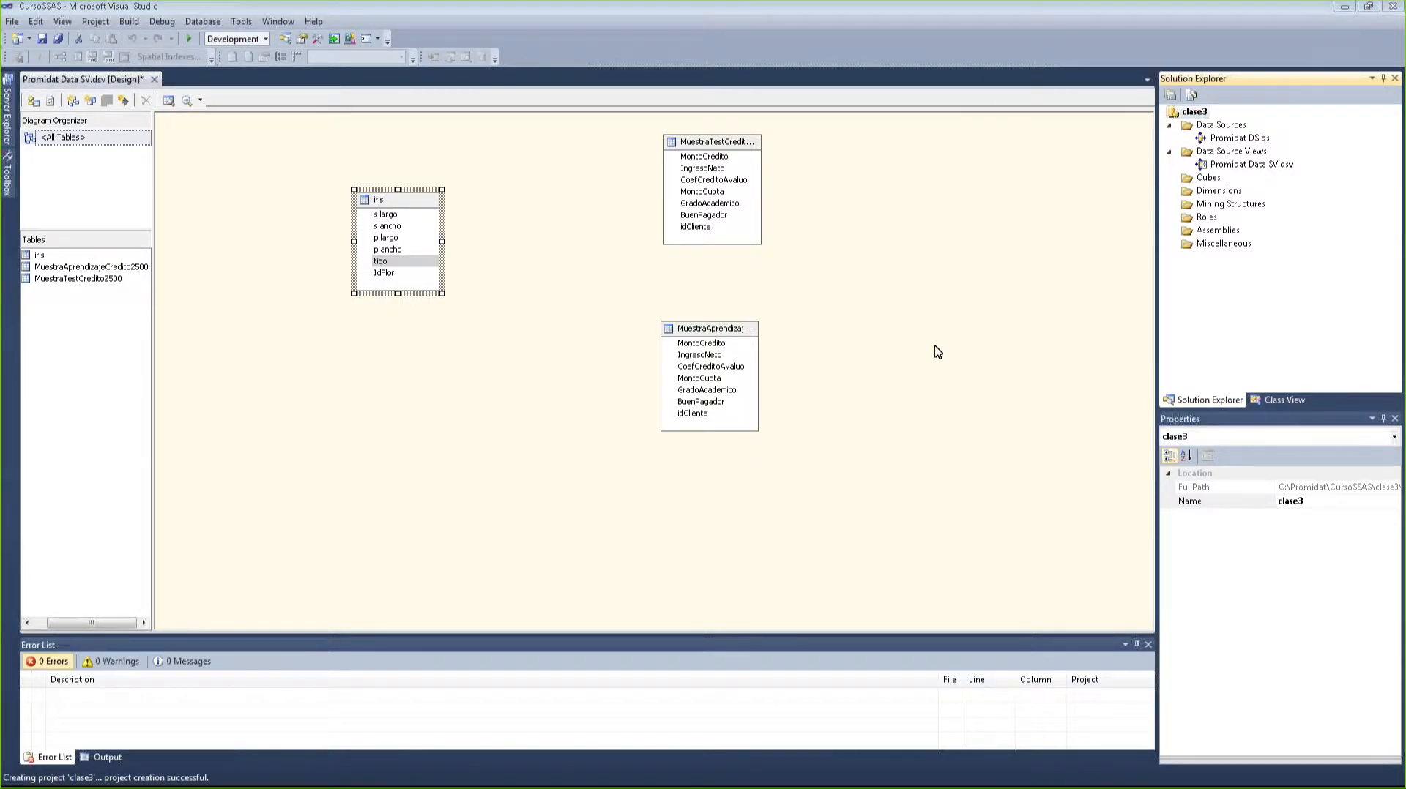
click(734, 217)
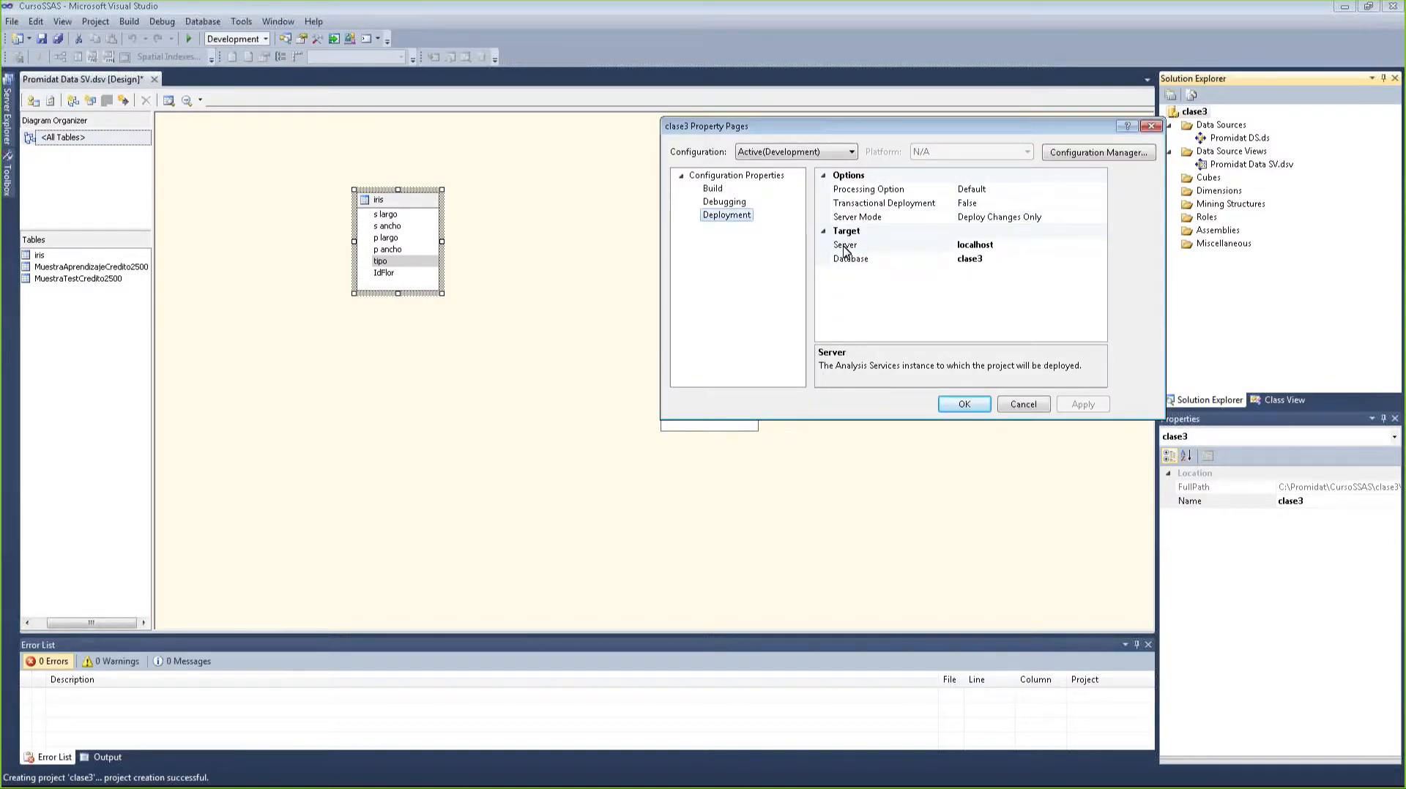
click(1014, 246)
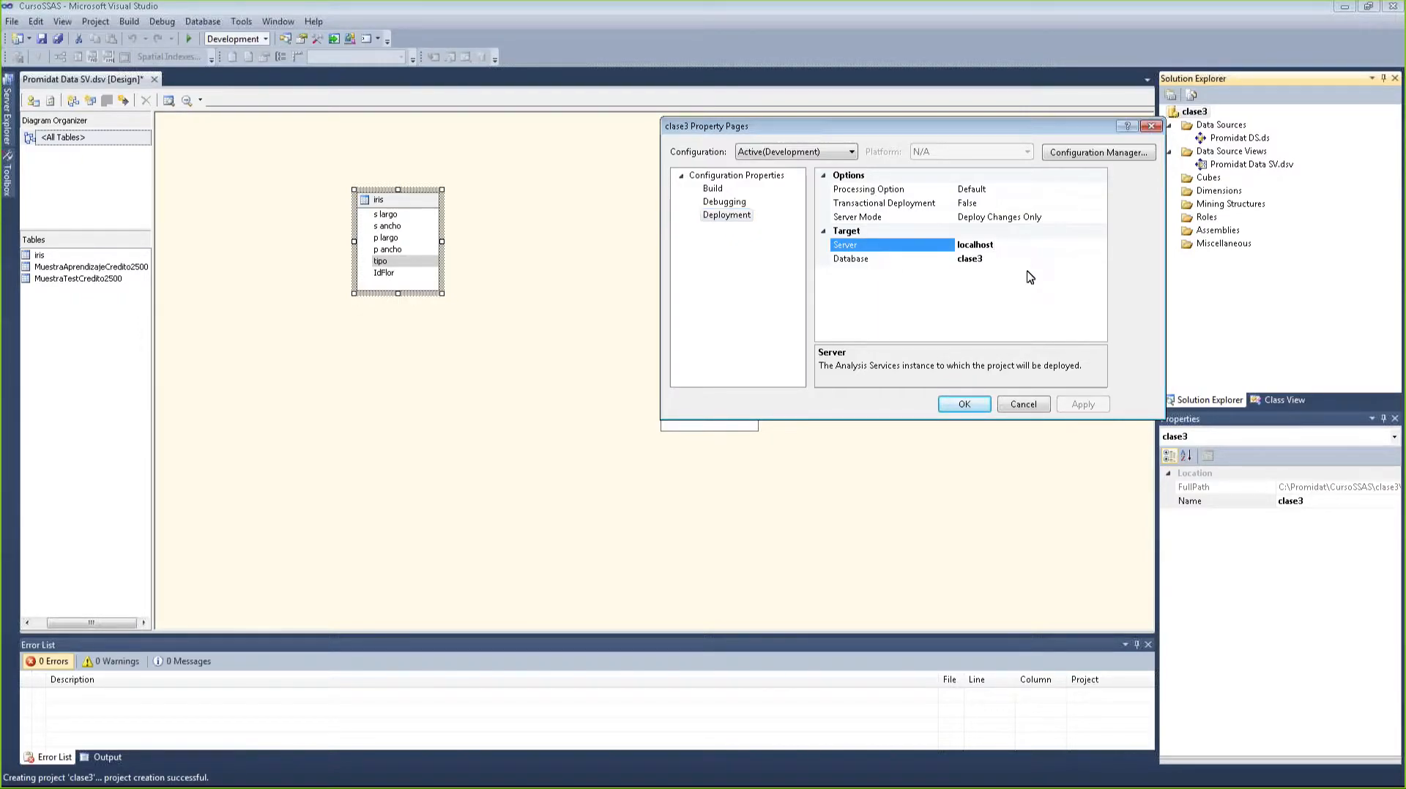
drag(1000, 247, 949, 248)
click(967, 244)
text(1)
click(976, 408)
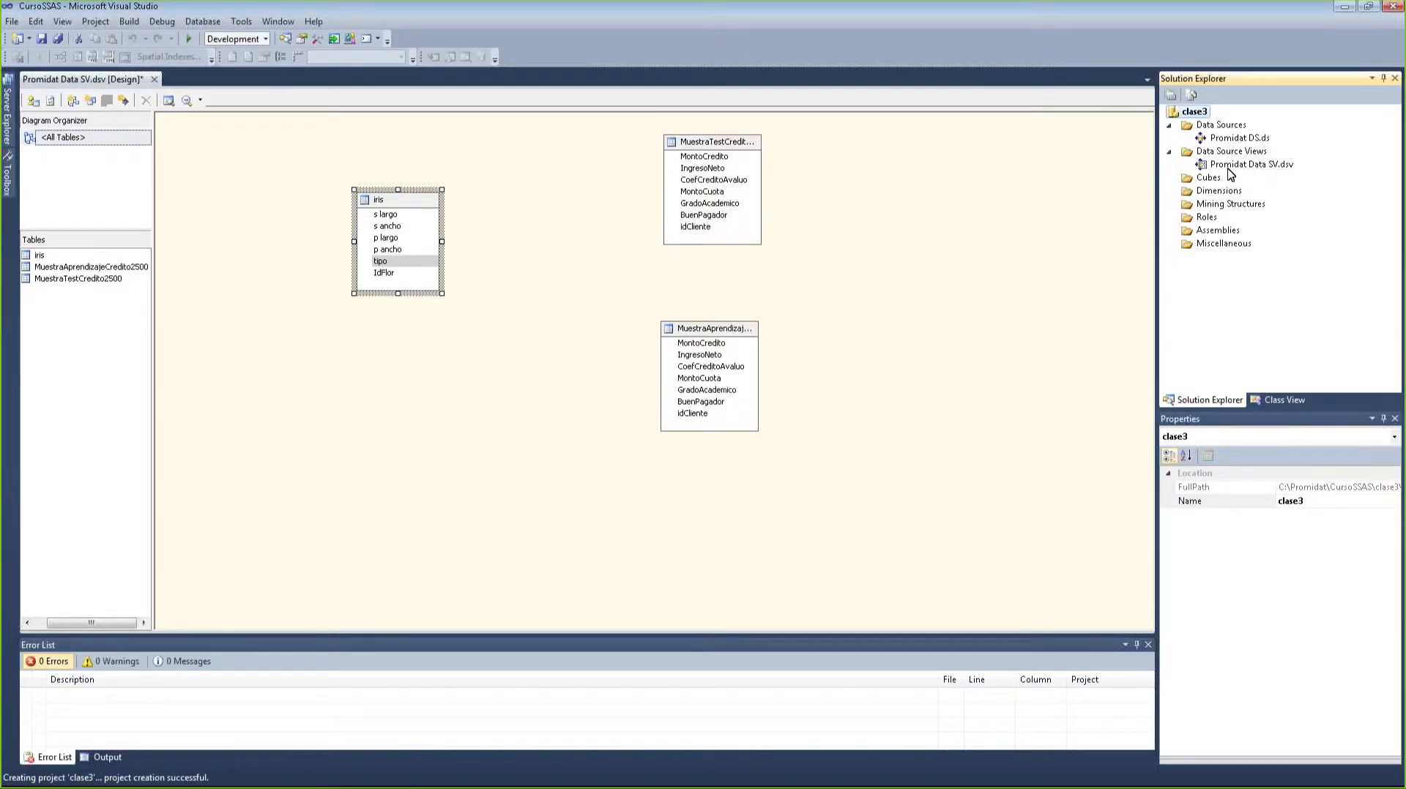
- Start another mining structure, check the data mining technique page with the changed server, and cancel the wizard
right_click(1229, 205)
click(1098, 214)
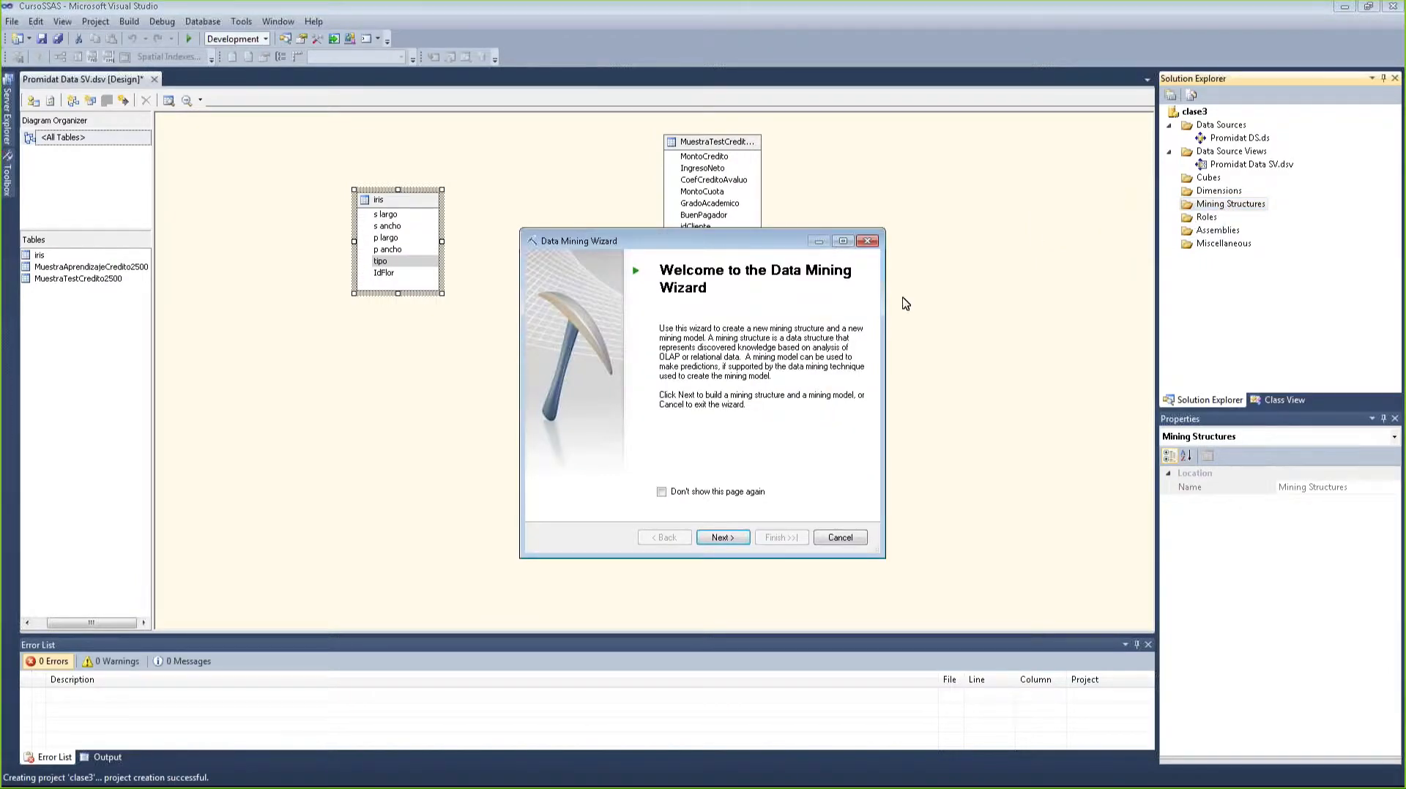
click(732, 537)
click(725, 537)
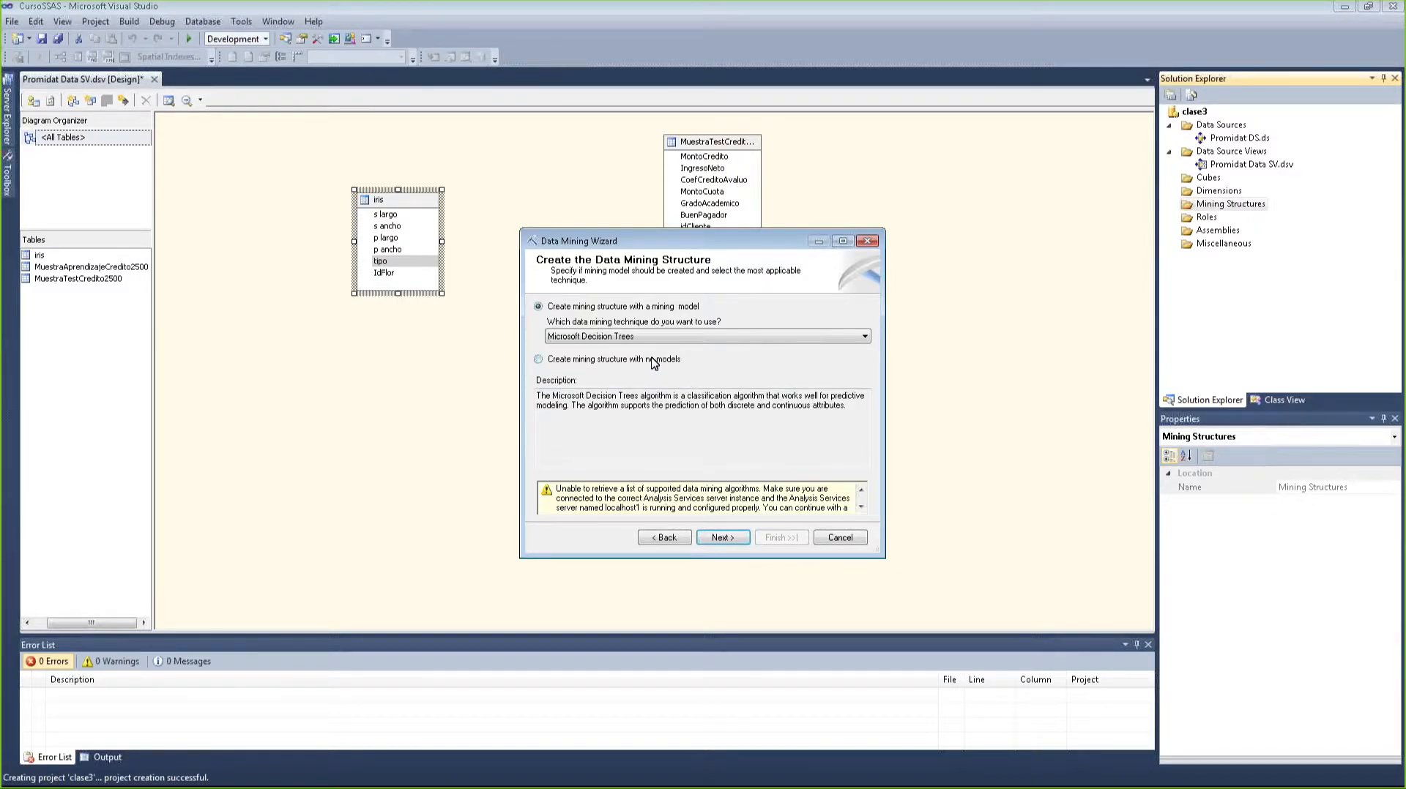
click(841, 541)
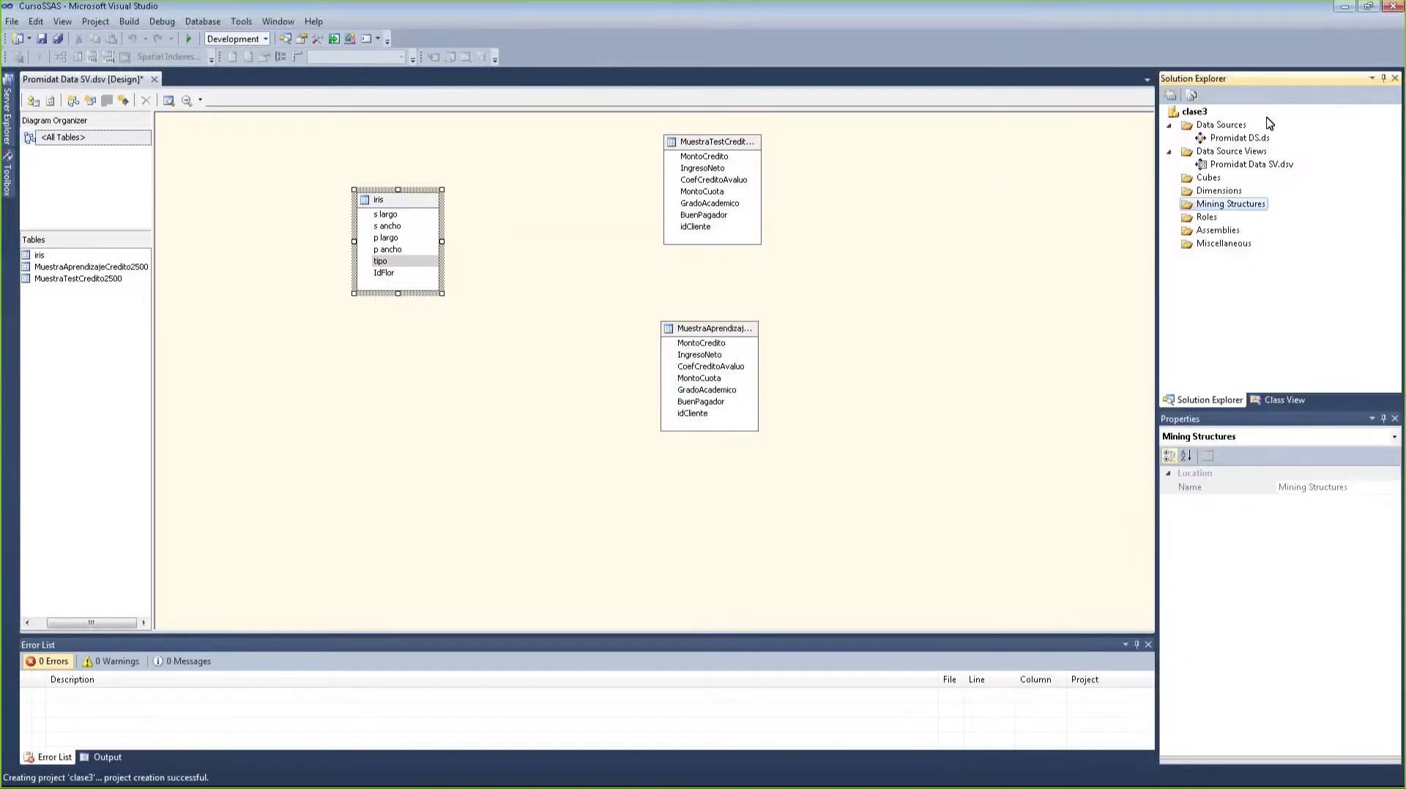
- Set the target server in the clase3 project's deployment properties to the local computer's name
right_click(1201, 114)
click(1084, 334)
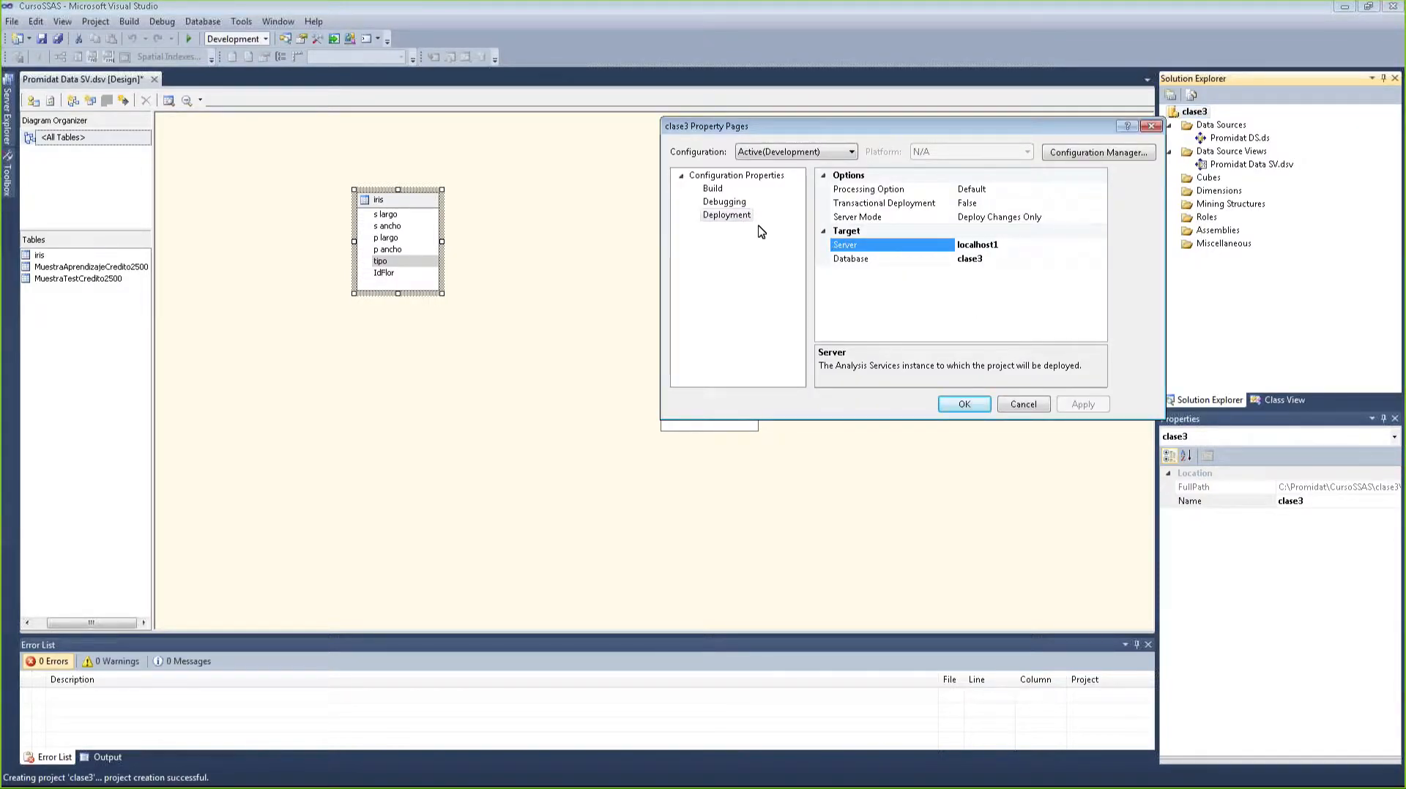
click(1039, 249)
double_click(1038, 249)
text(Fabio-PC)
drag(1004, 248, 954, 244)
click(980, 244)
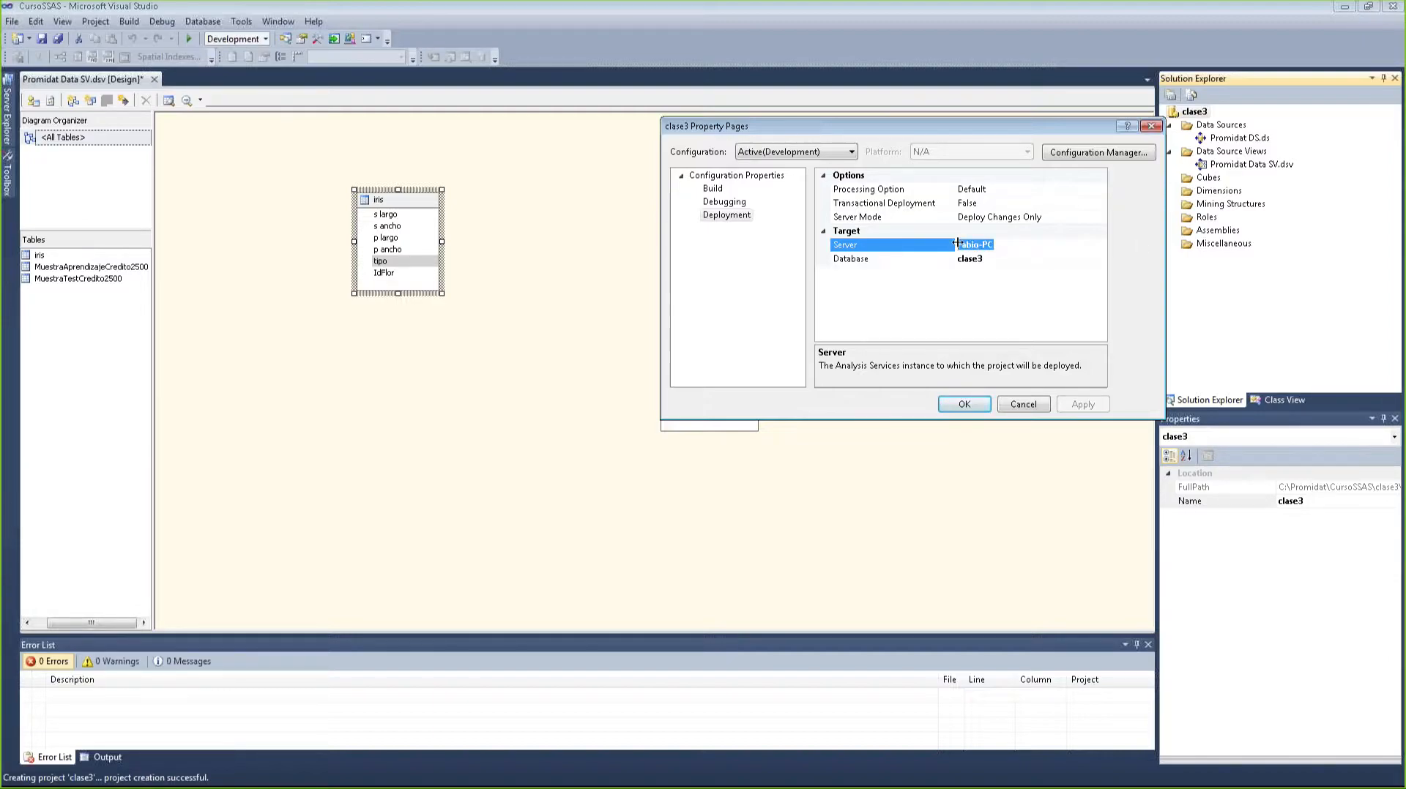
click(1005, 262)
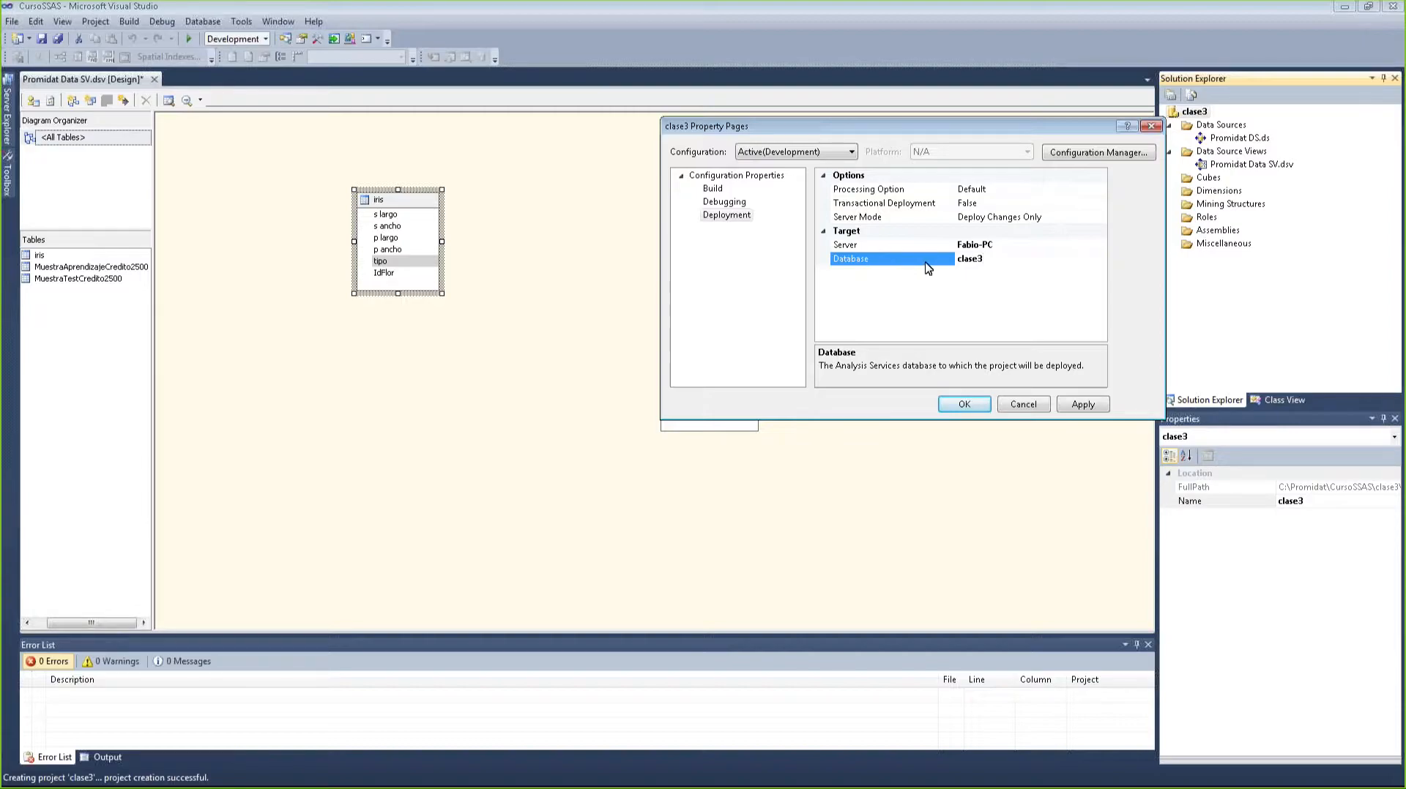
- Switch to SQL Server Management Studio and examine the Analysis Services databases and the contents of BDMineria
drag(992, 259, 958, 259)
click(994, 260)
click(65, 542)
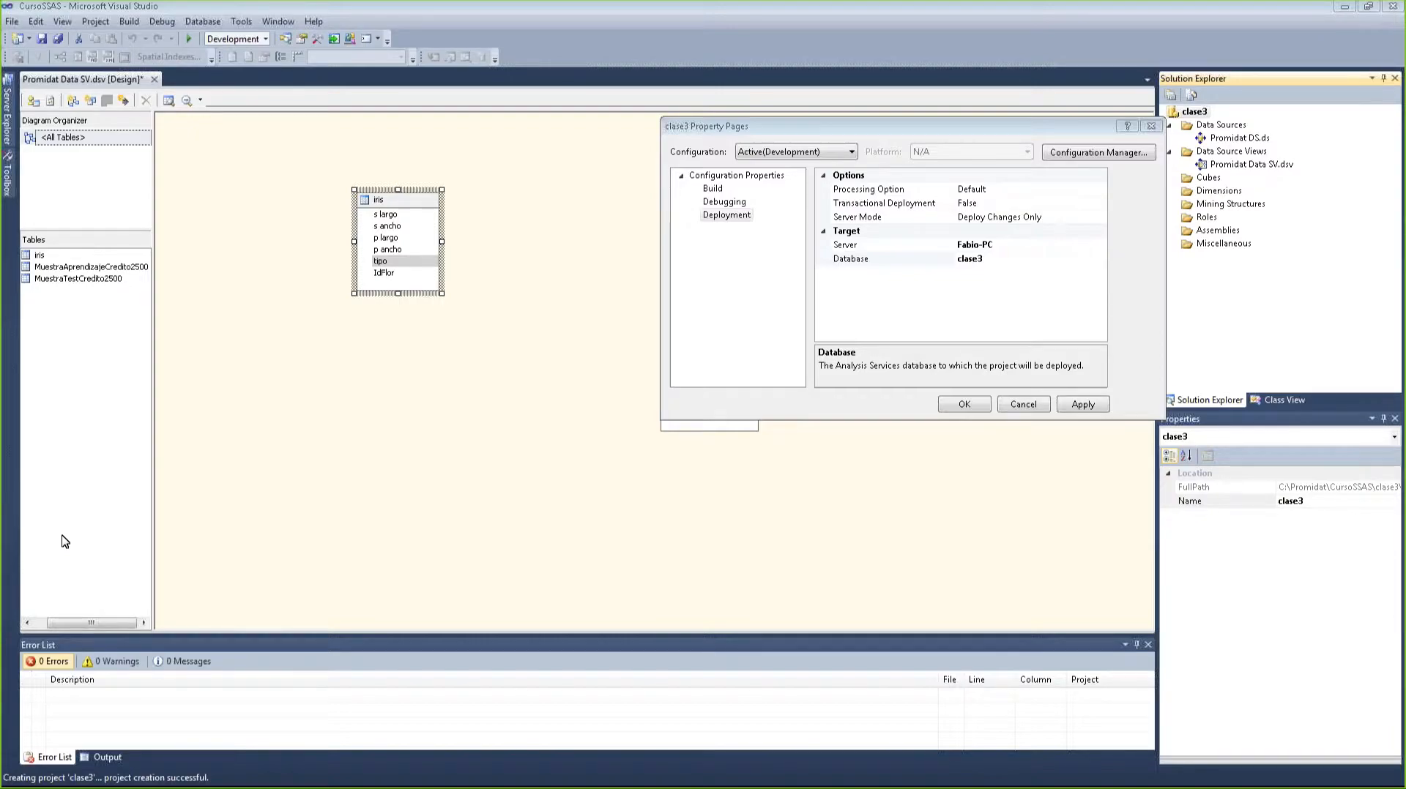
key(alt+Tab)
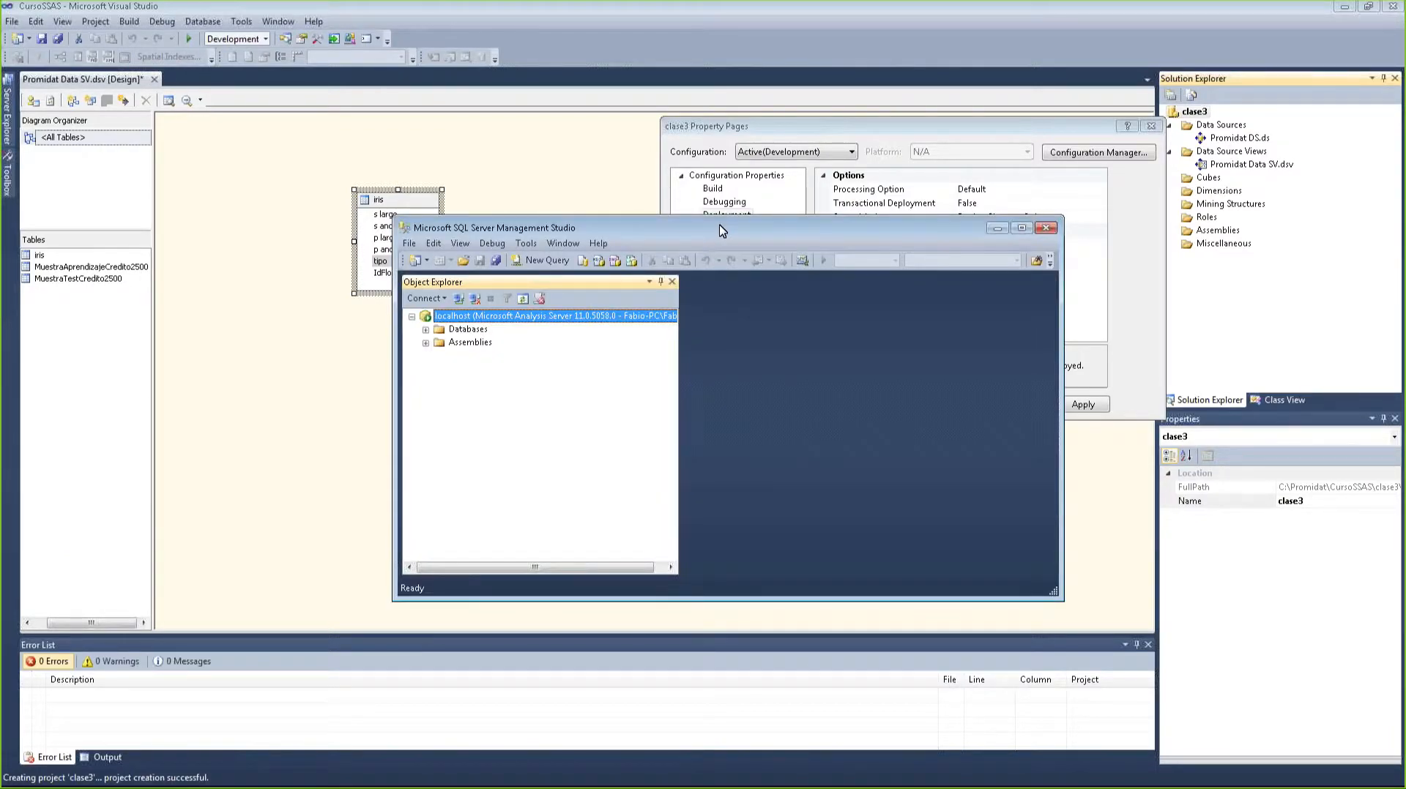
double_click(720, 230)
click(28, 108)
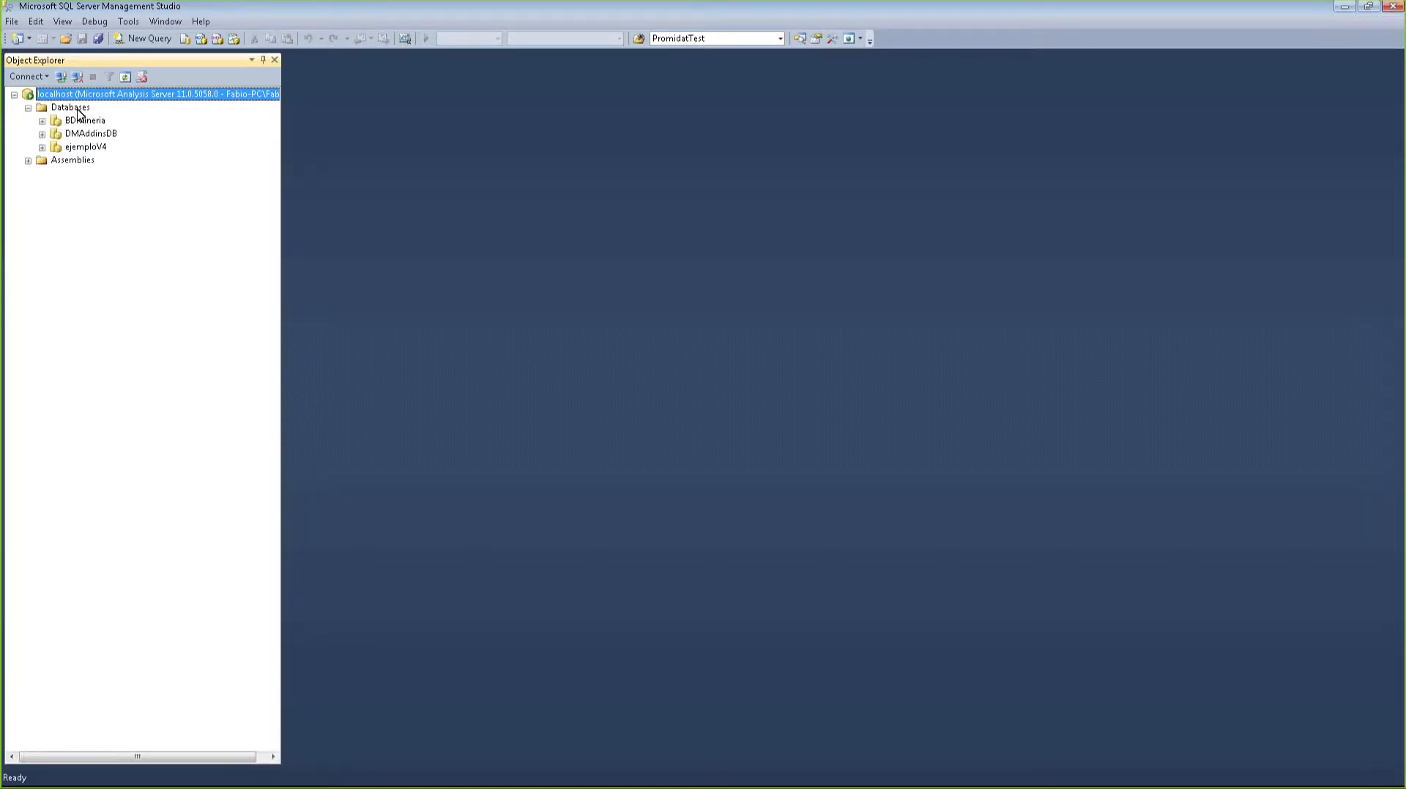
click(89, 121)
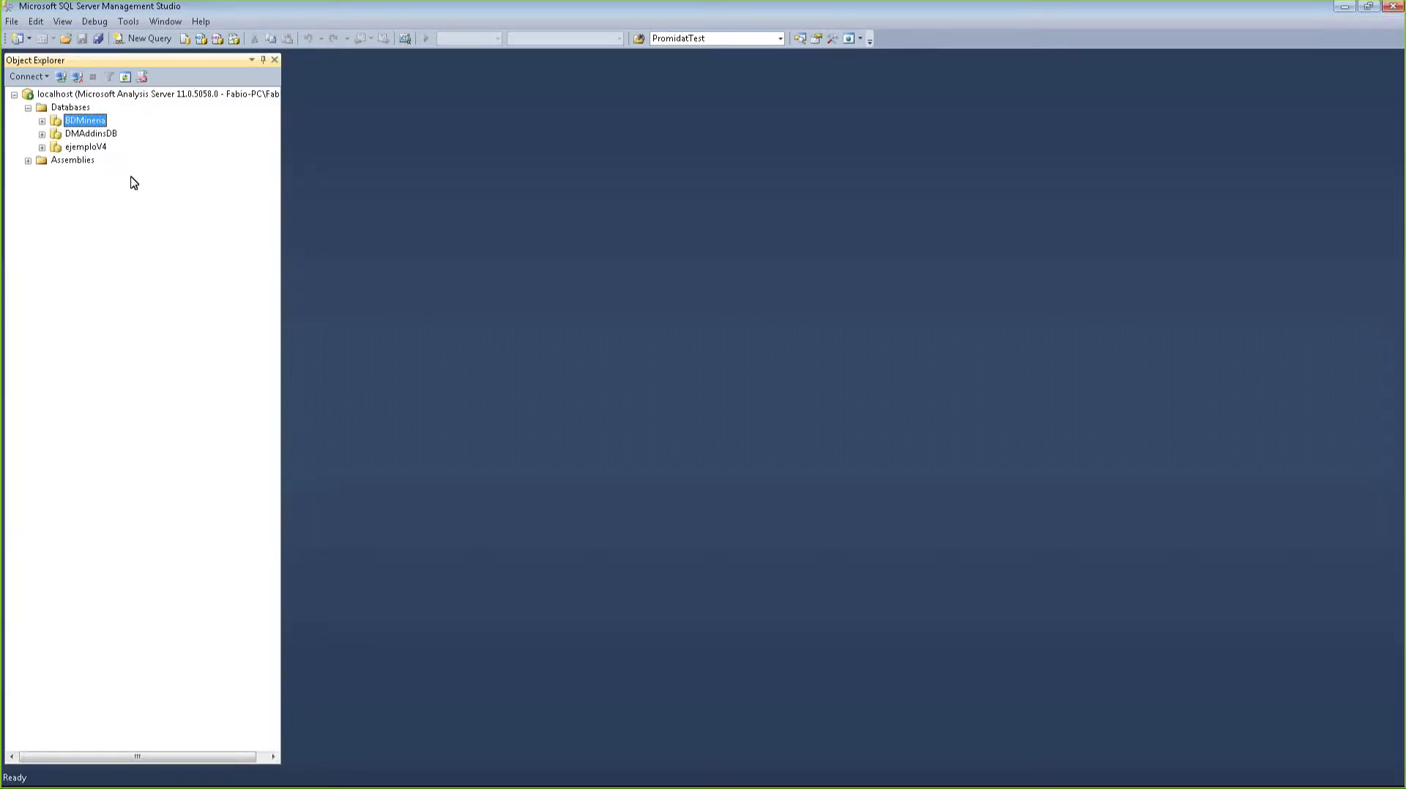
double_click(85, 121)
click(56, 134)
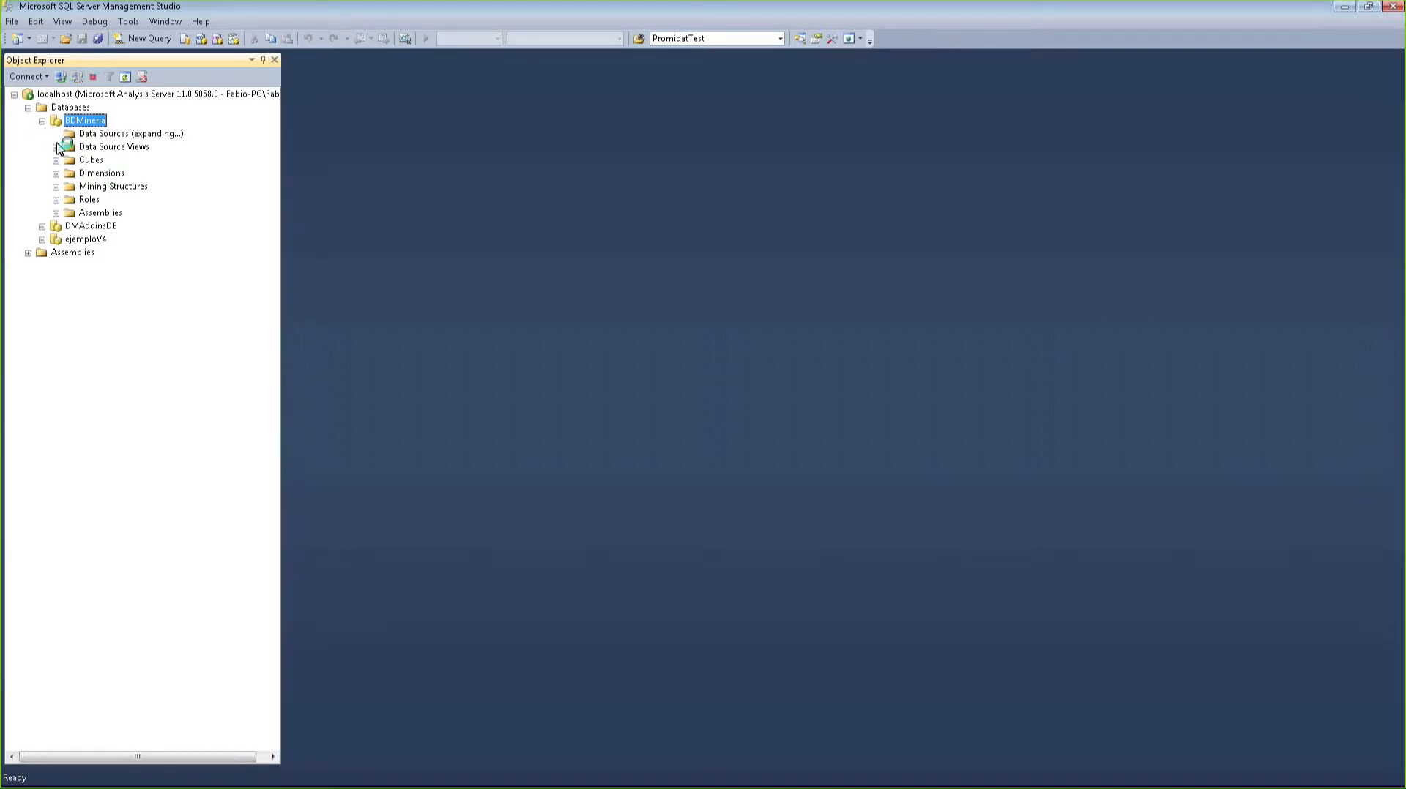
click(42, 121)
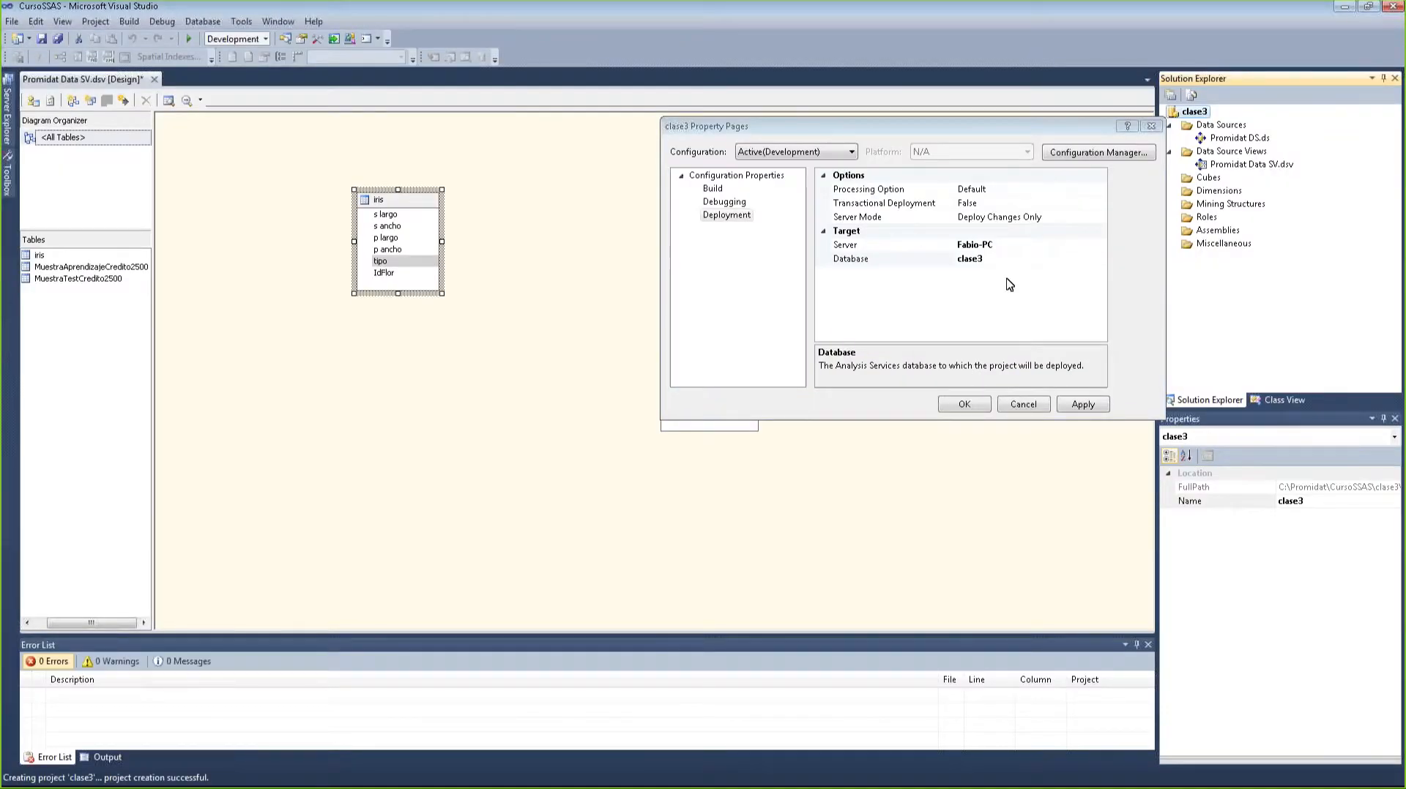
- Set the target database in the clase3 project's deployment properties to DBMineria and apply the settings
click(910, 261)
text(DBMineria)
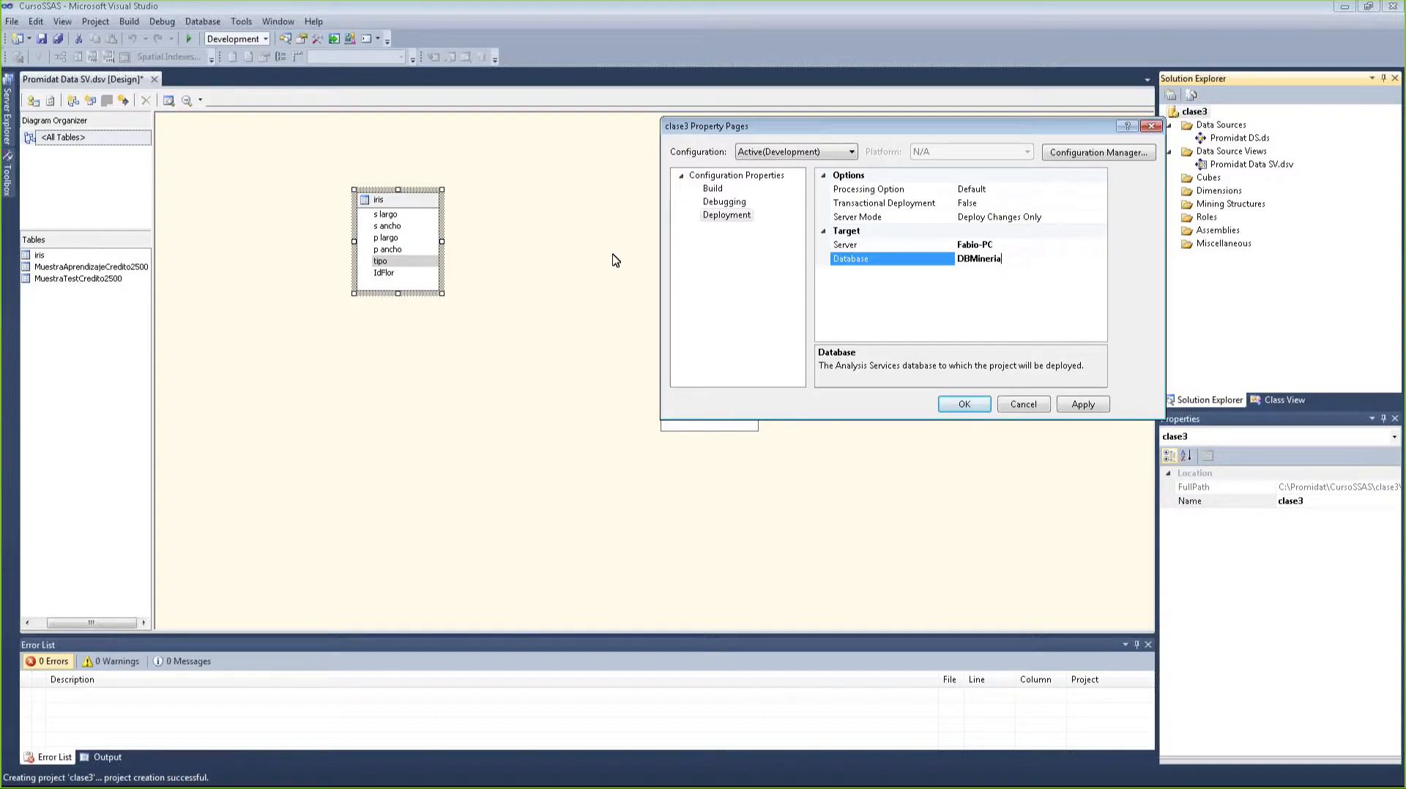
click(974, 404)
- Start a new mining structure with the Data Mining Wizard and choose to create it with no models
right_click(1204, 217)
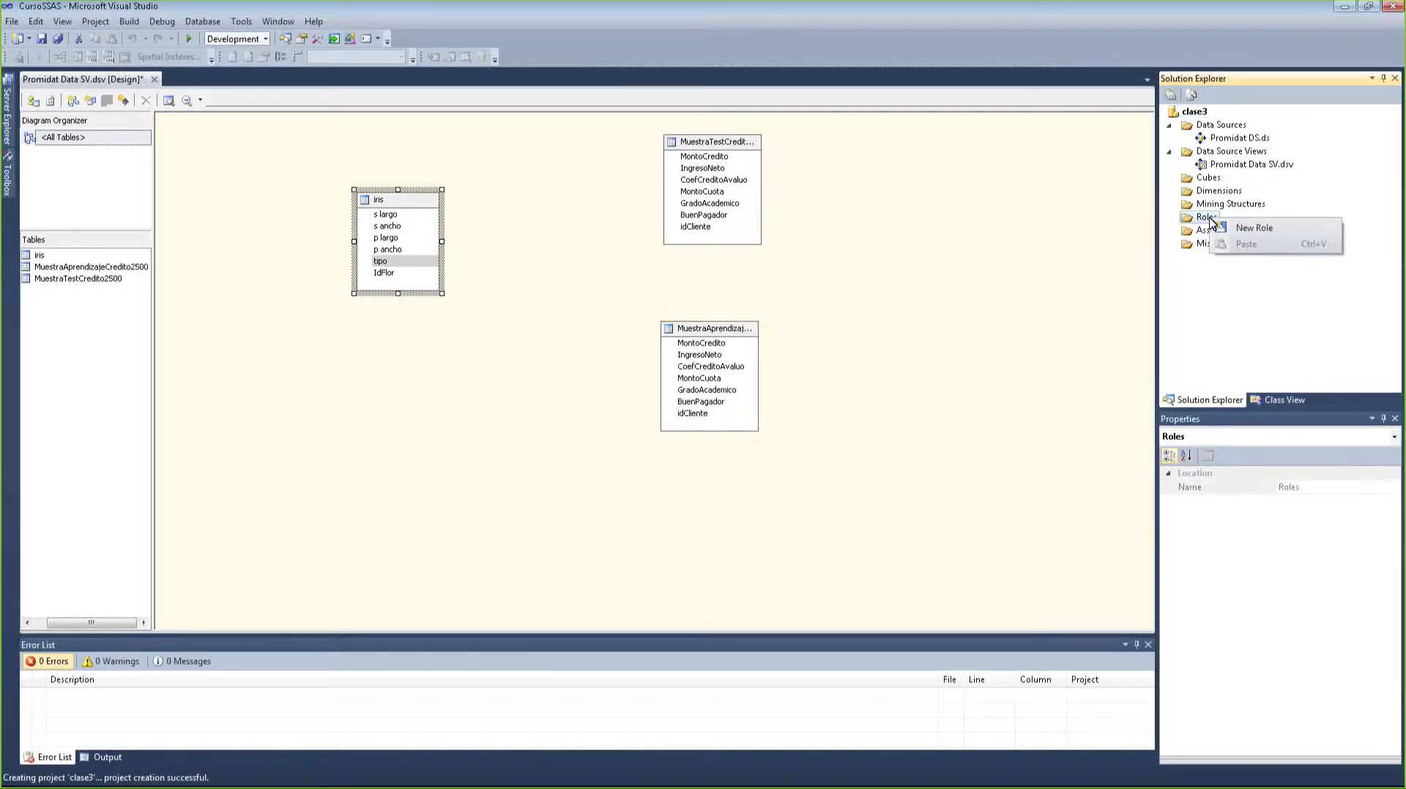
right_click(1218, 204)
click(1250, 221)
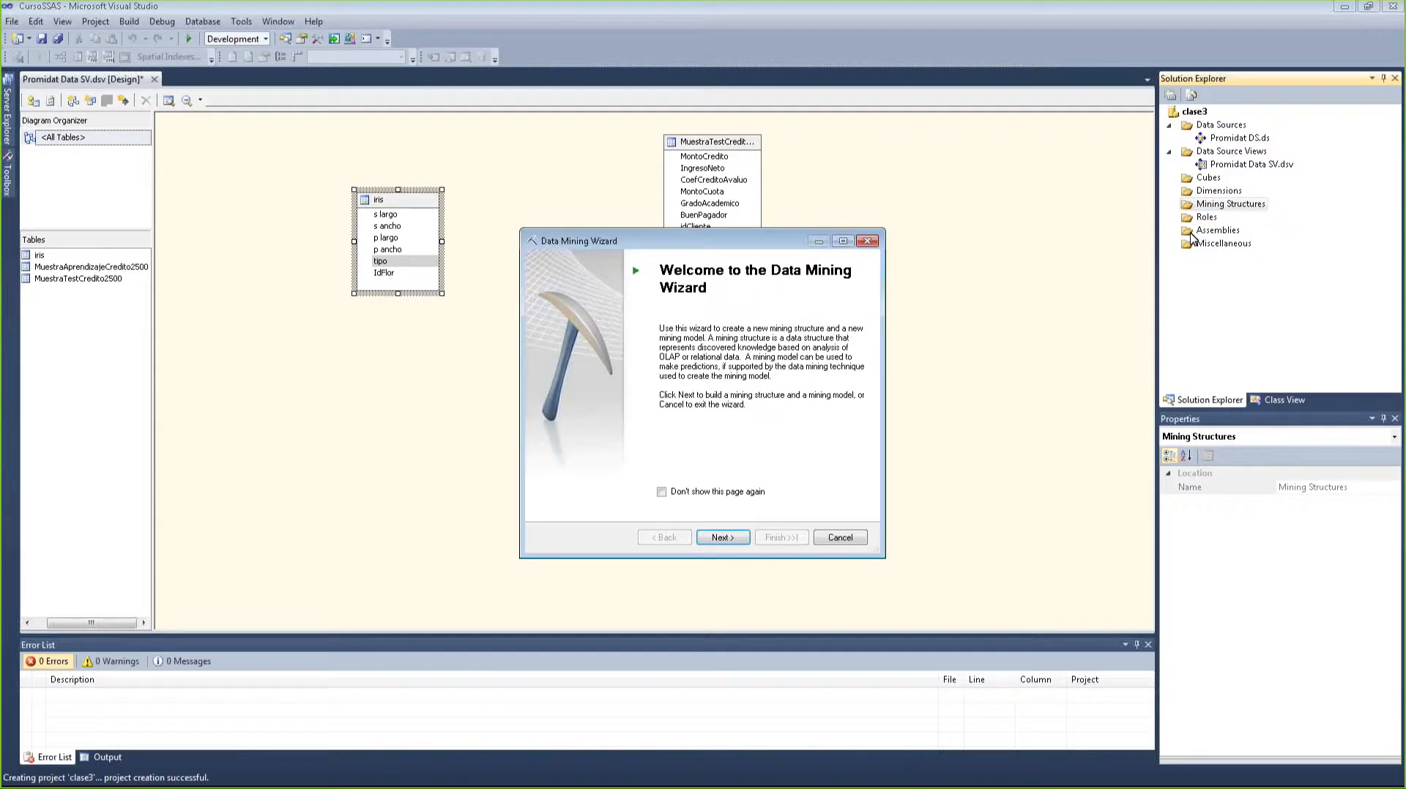
click(723, 538)
click(723, 537)
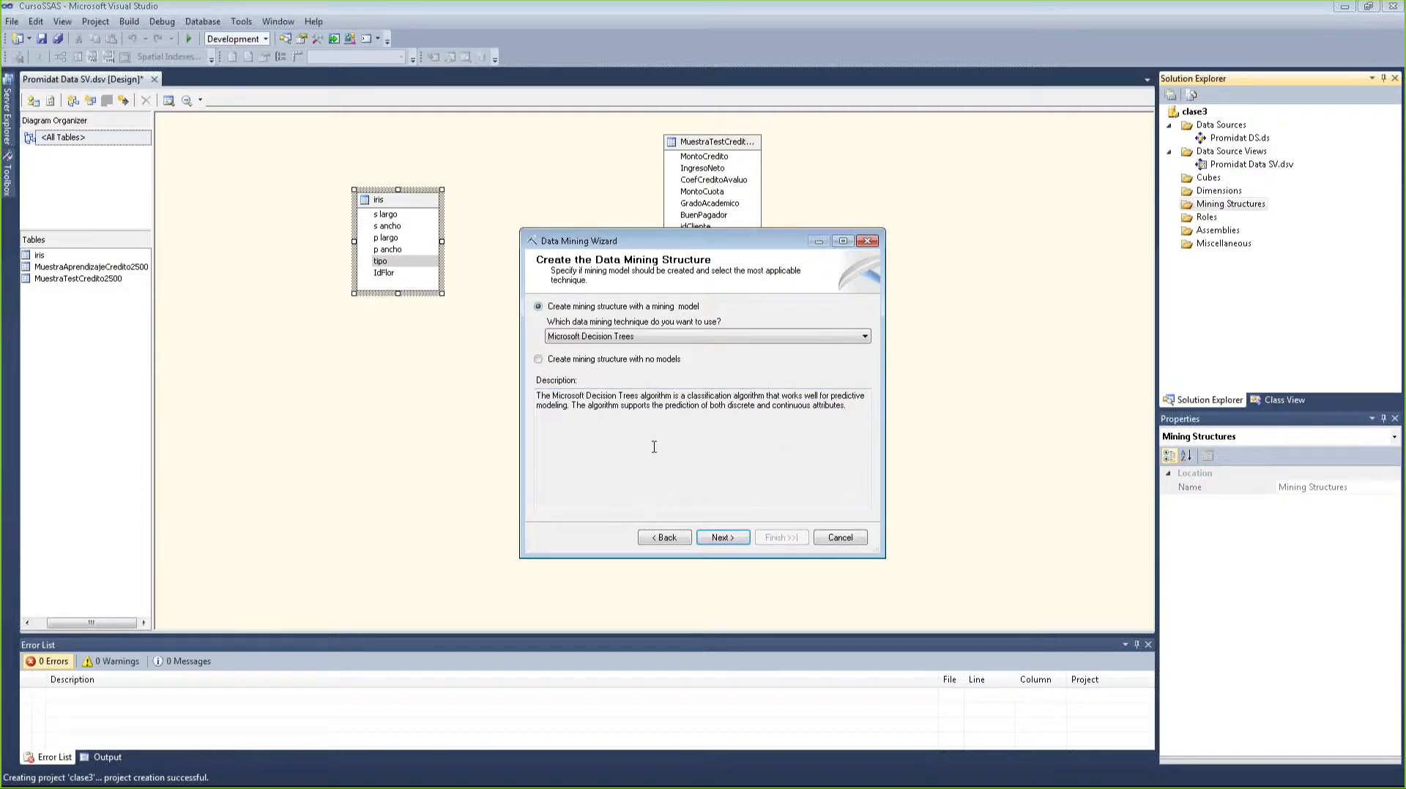
drag(616, 242, 628, 223)
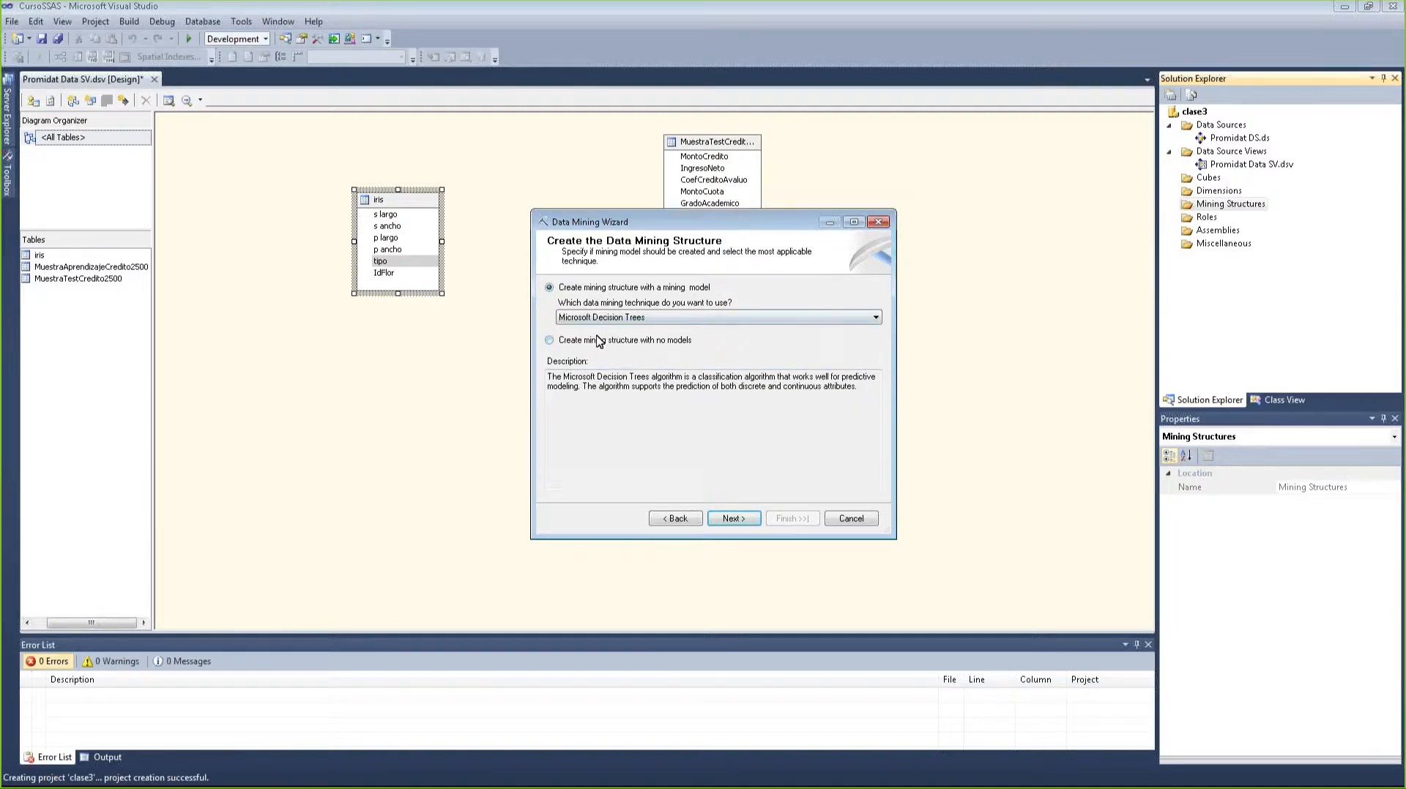
click(667, 321)
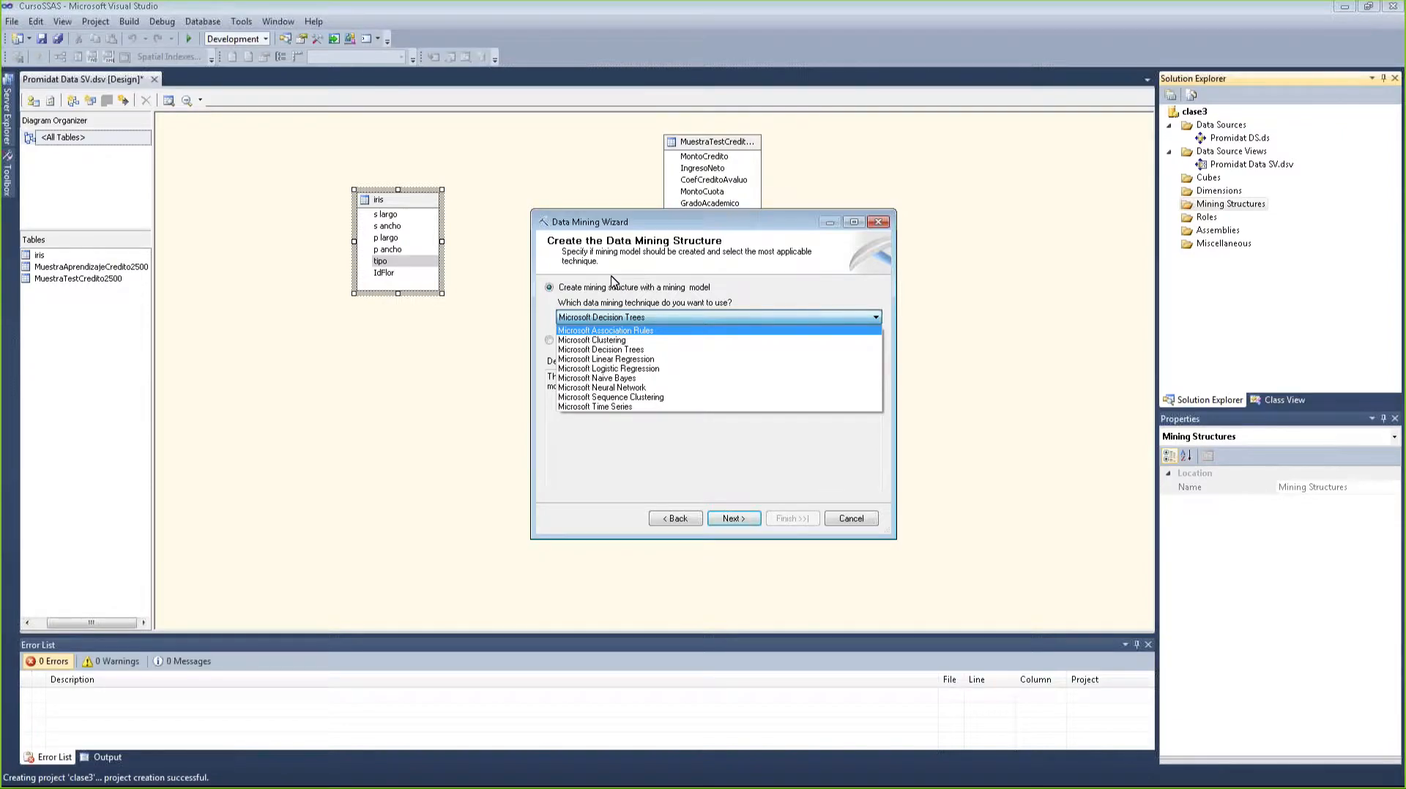
click(610, 287)
click(602, 340)
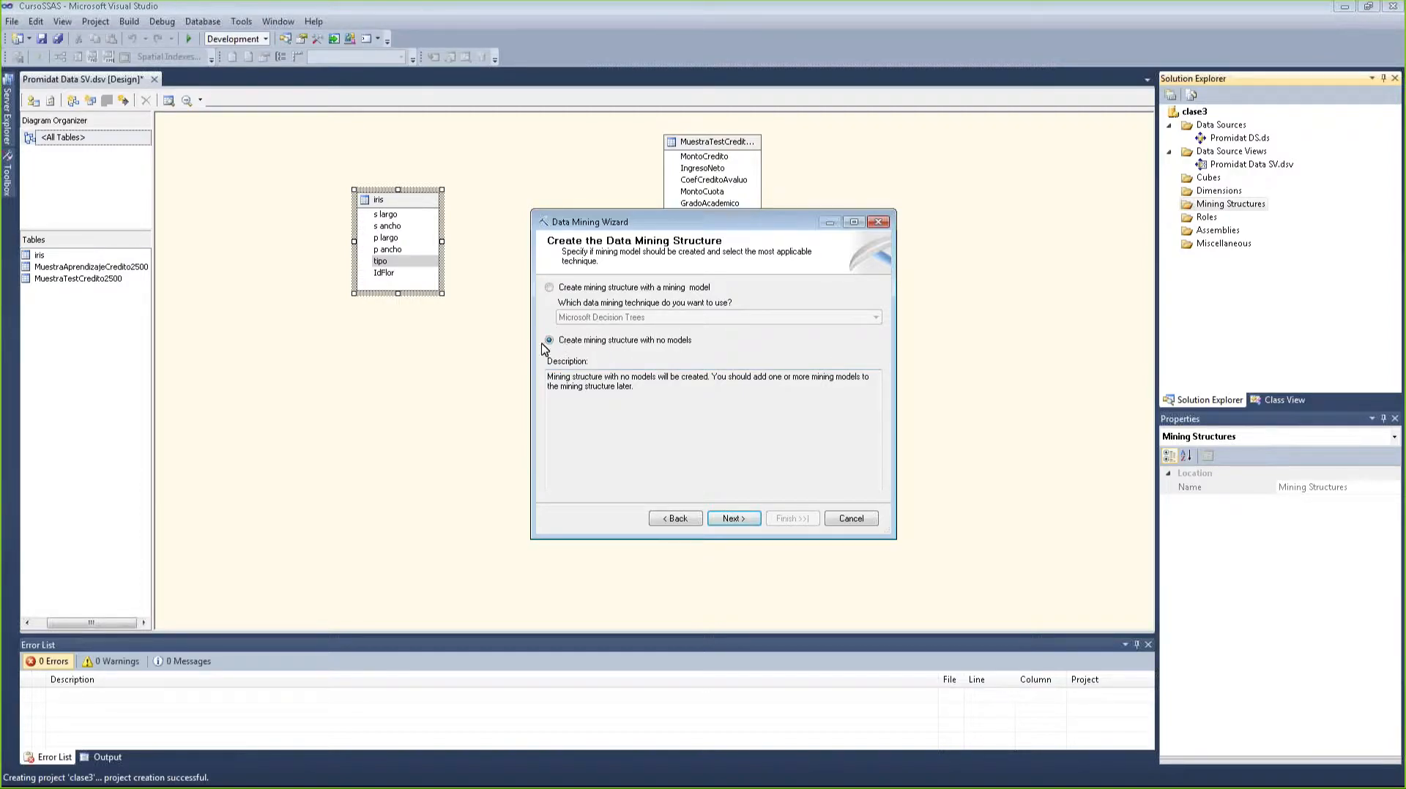
click(736, 522)
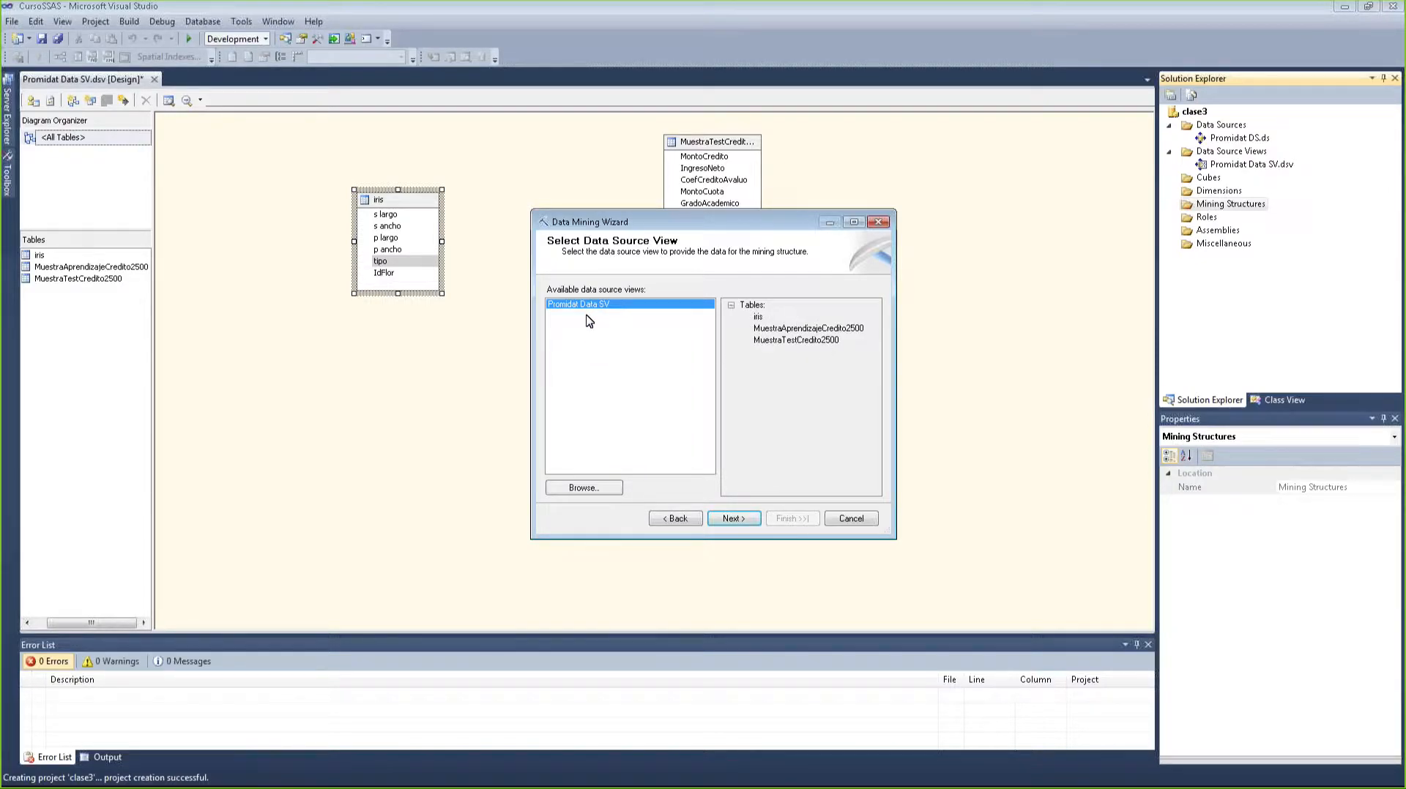
- Use the Promidat Data SV data source view and mark iris as the case table
click(733, 519)
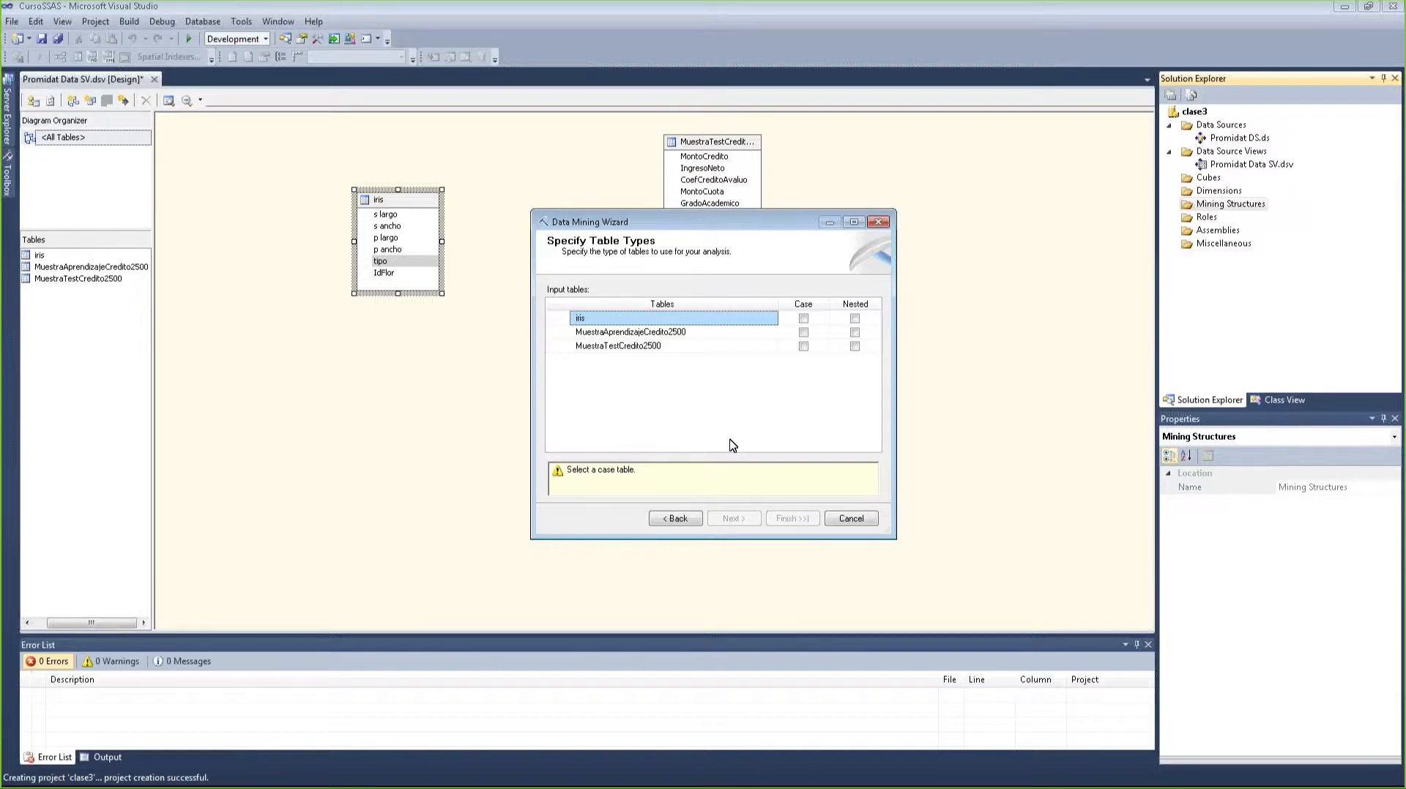
click(804, 319)
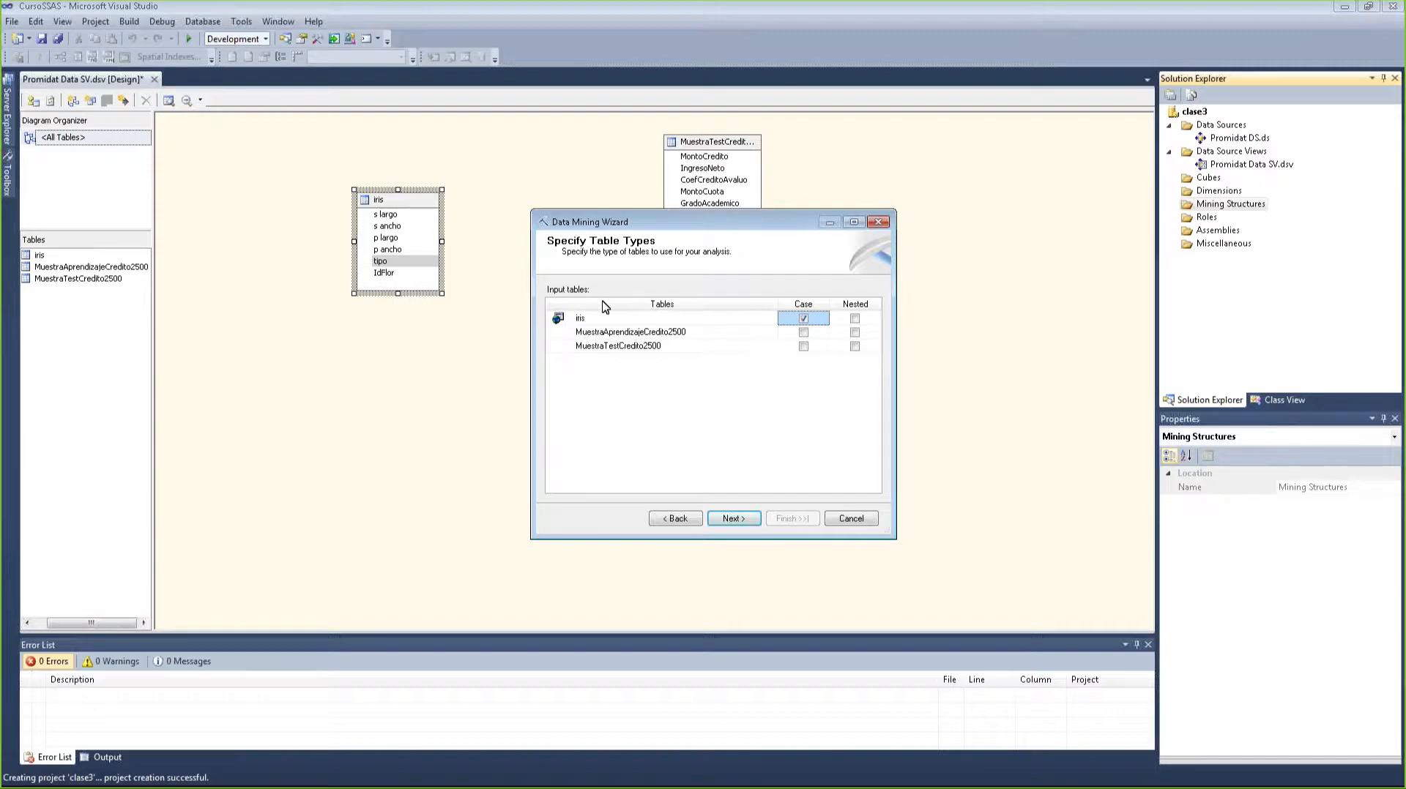
click(805, 317)
click(805, 318)
- Include all iris columns in the mining structure and mark IdFlor as the key
click(733, 519)
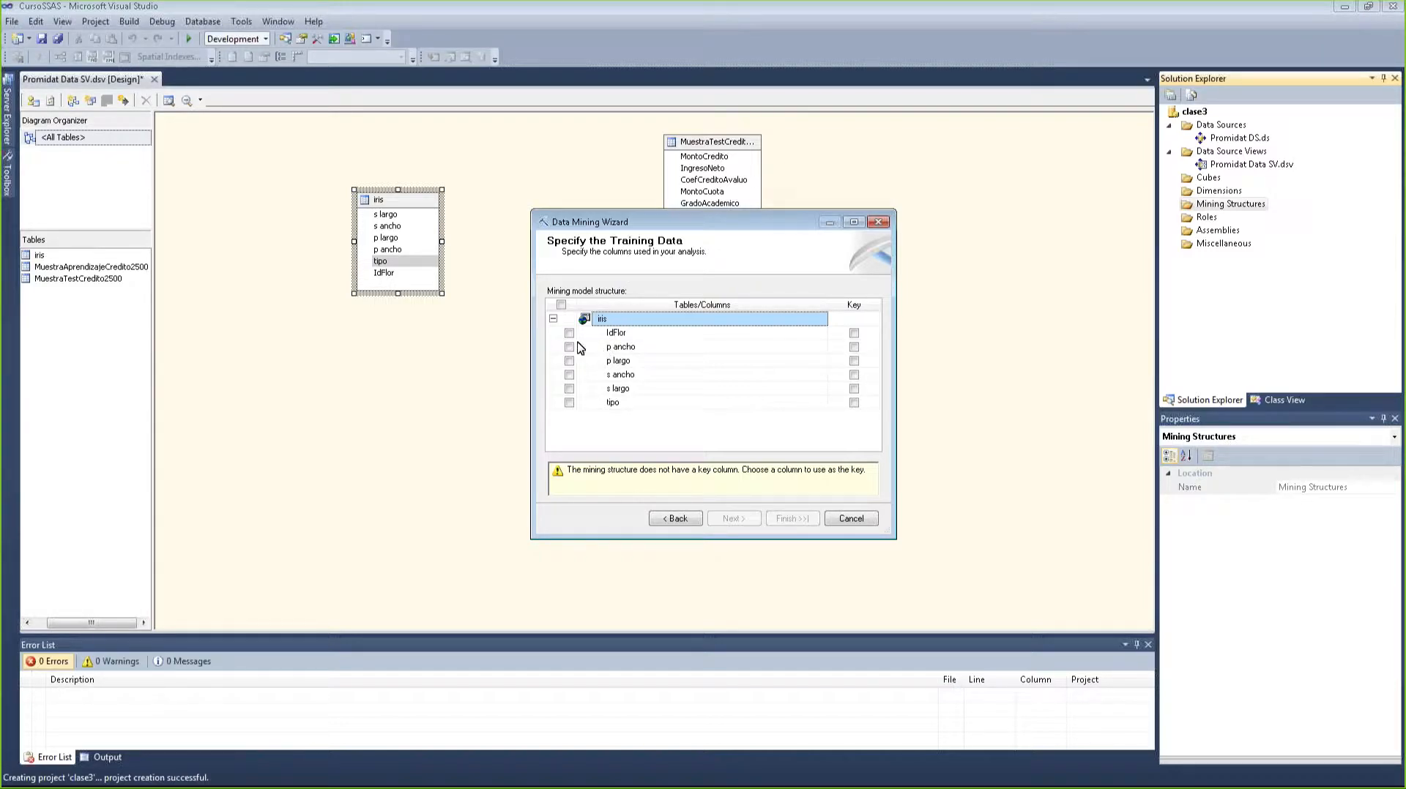
click(561, 306)
click(854, 334)
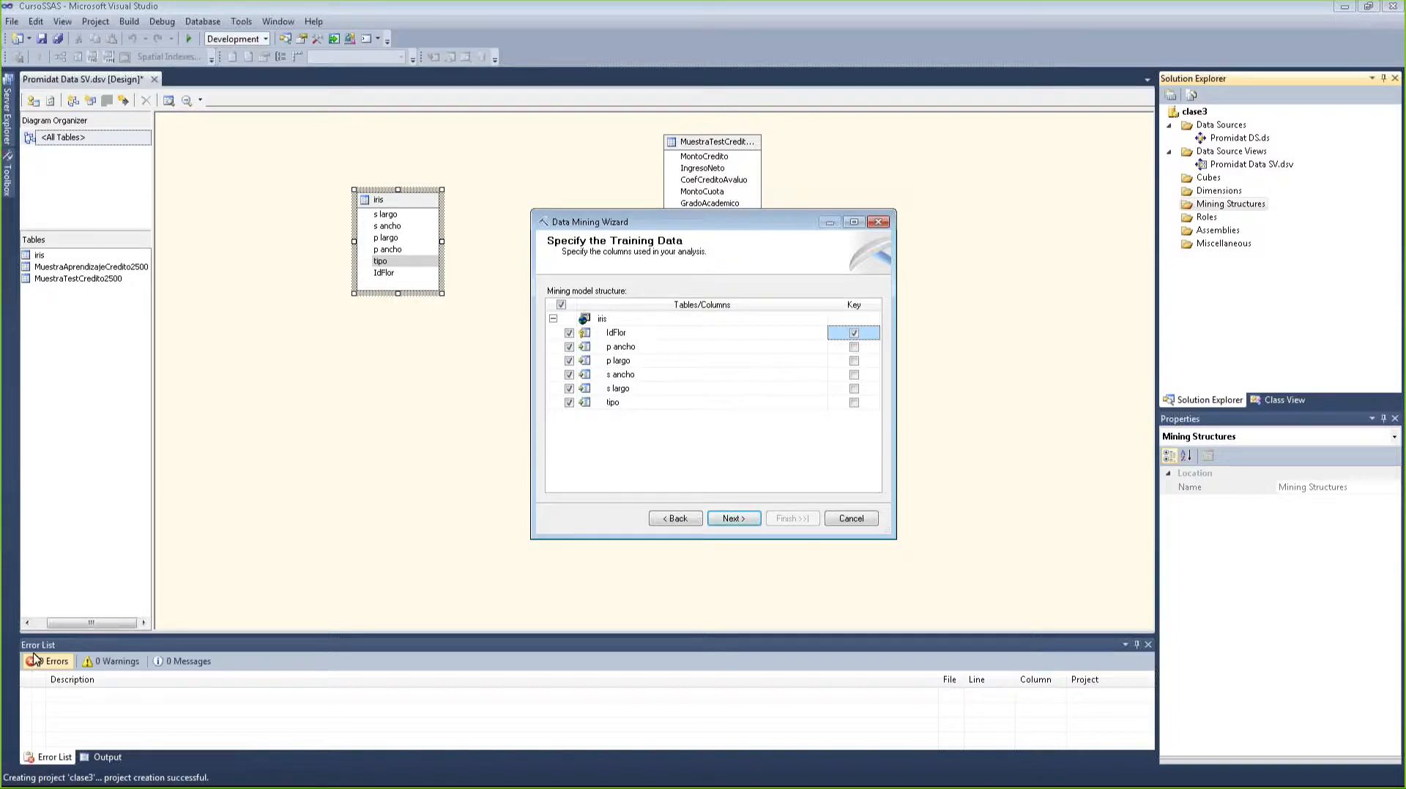
- Switch to the iris.csv workbook in Excel and insert a new first column headed Id
key(alt+Tab)
click(142, 285)
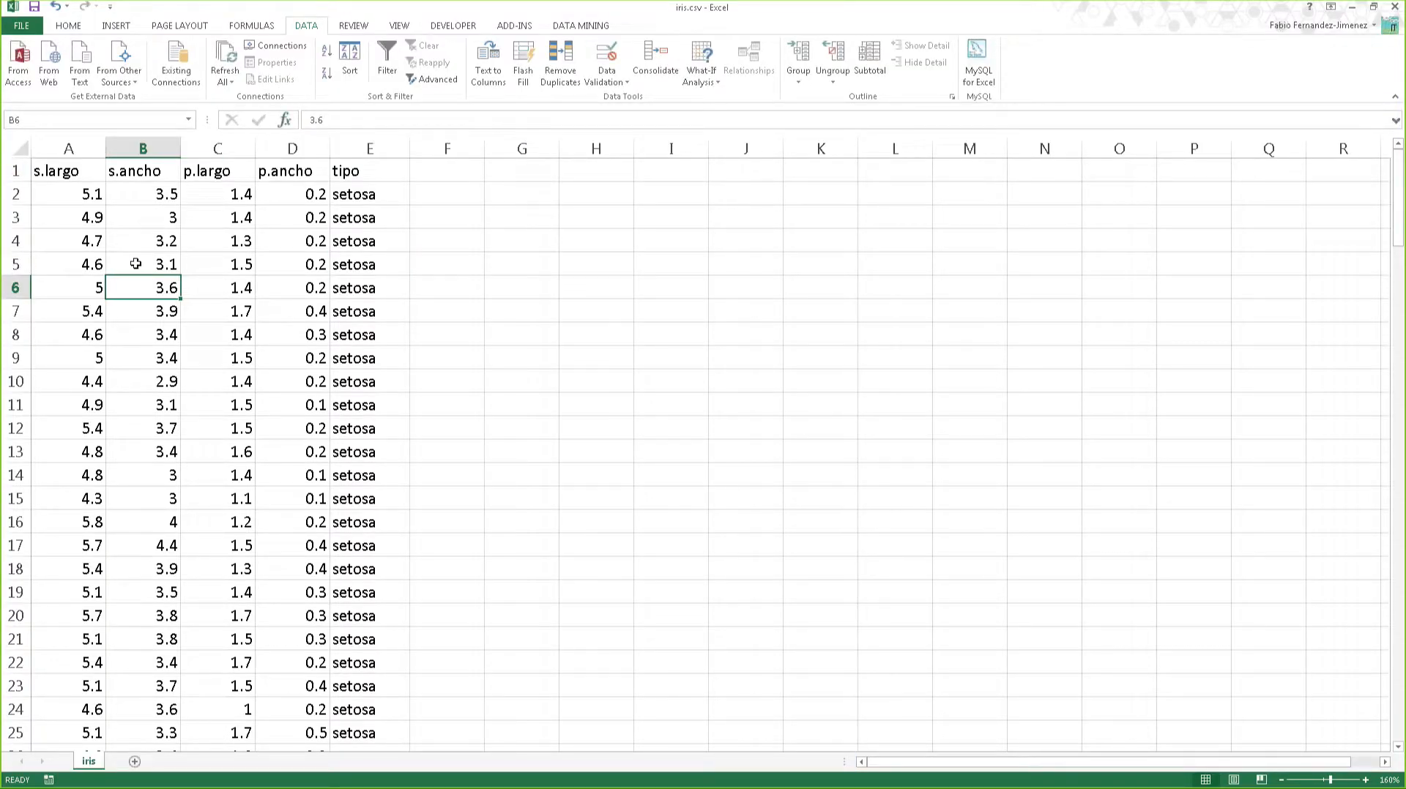
click(69, 148)
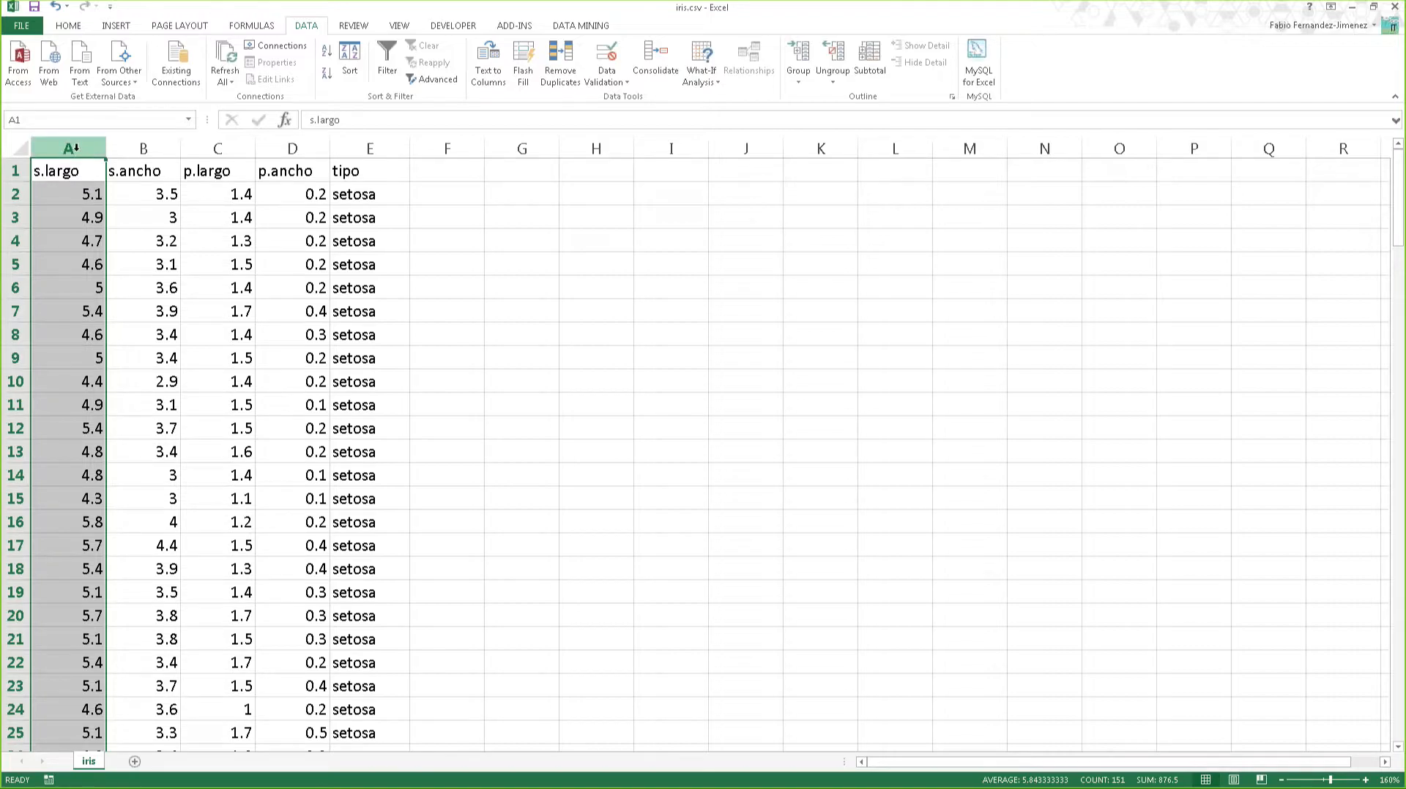
right_click(77, 150)
click(111, 253)
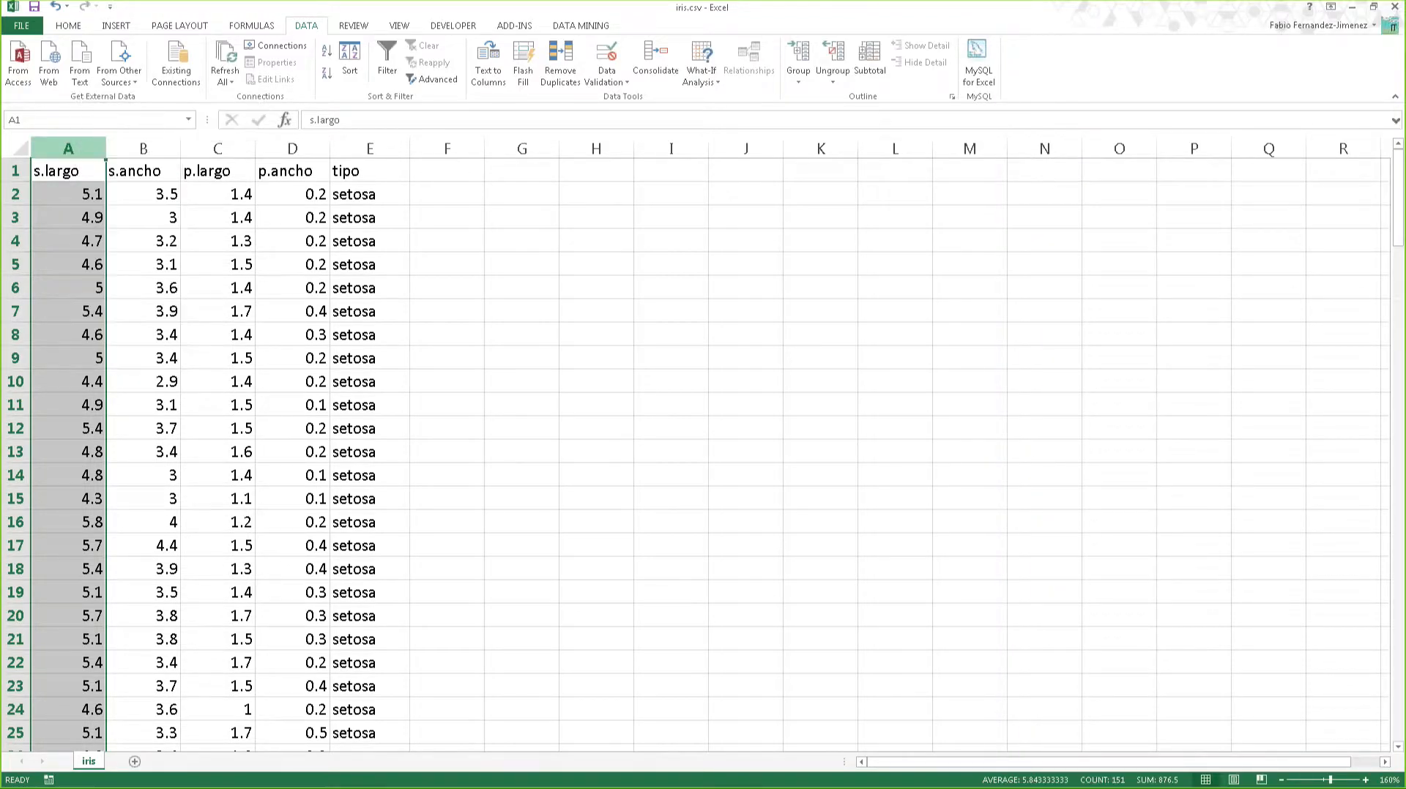
click(74, 172)
text(Id)
key(Return)
- Number the Id column consecutively by entering 1, 2 and 3 and extending the series down all data rows
text(1)
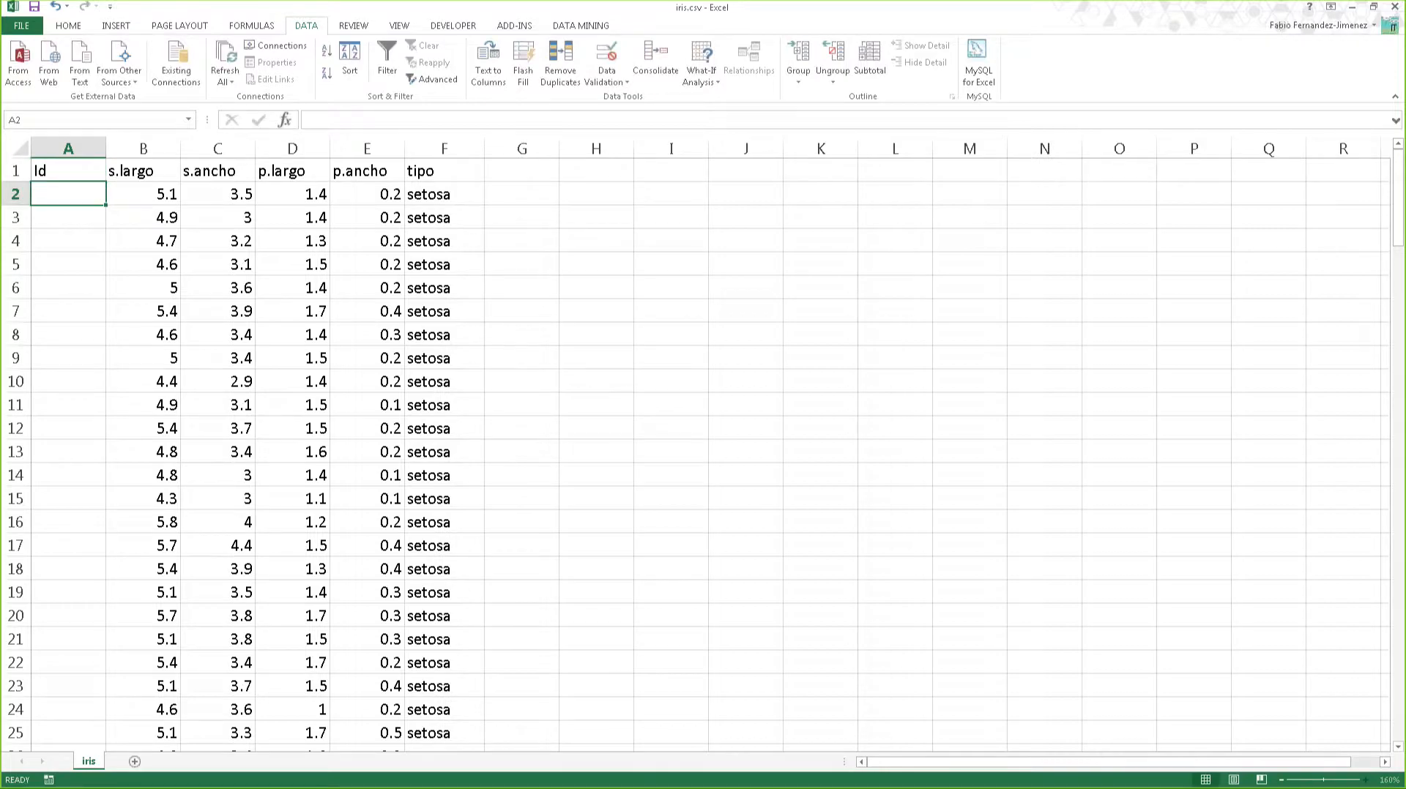
key(Return)
text(2)
key(Return)
text(3)
key(Return)
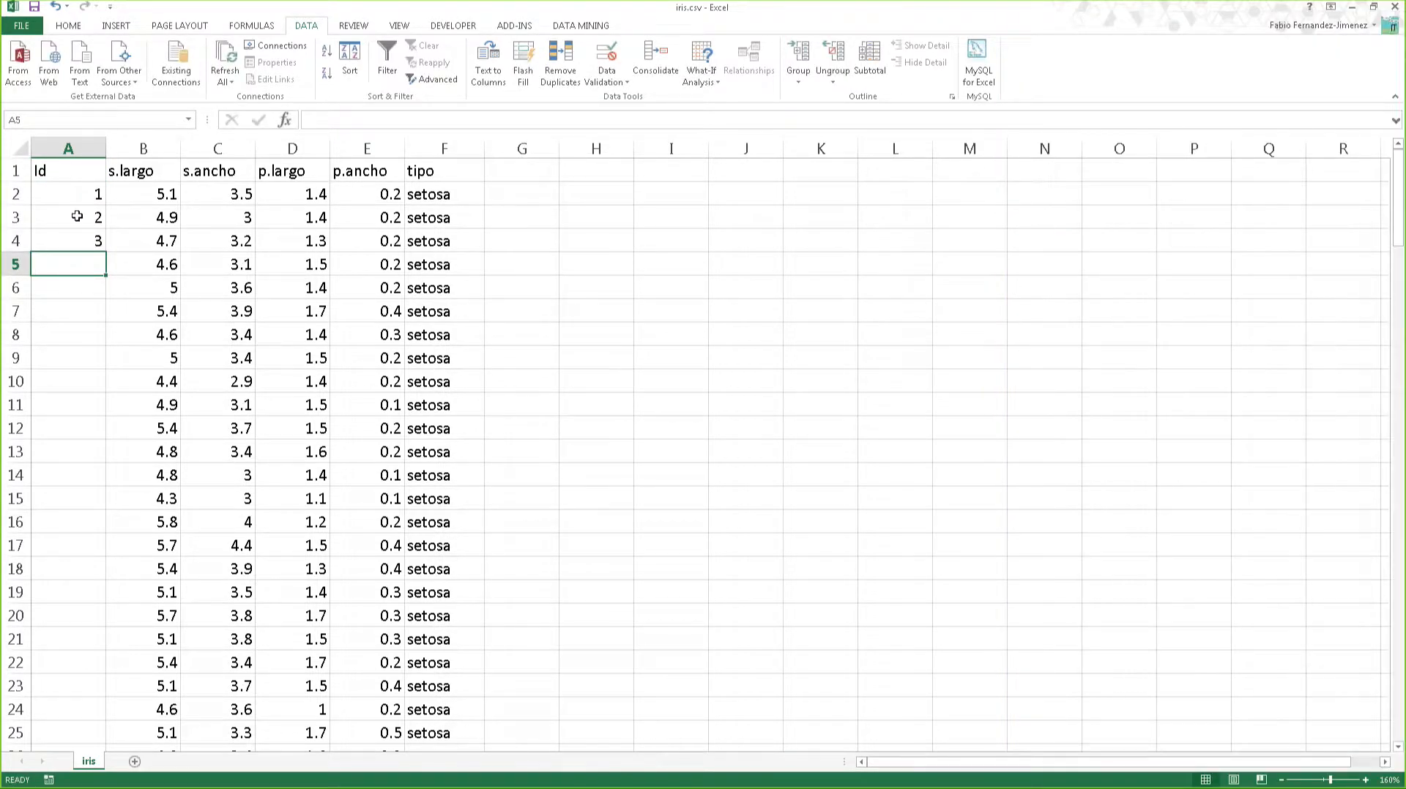
drag(79, 195, 81, 242)
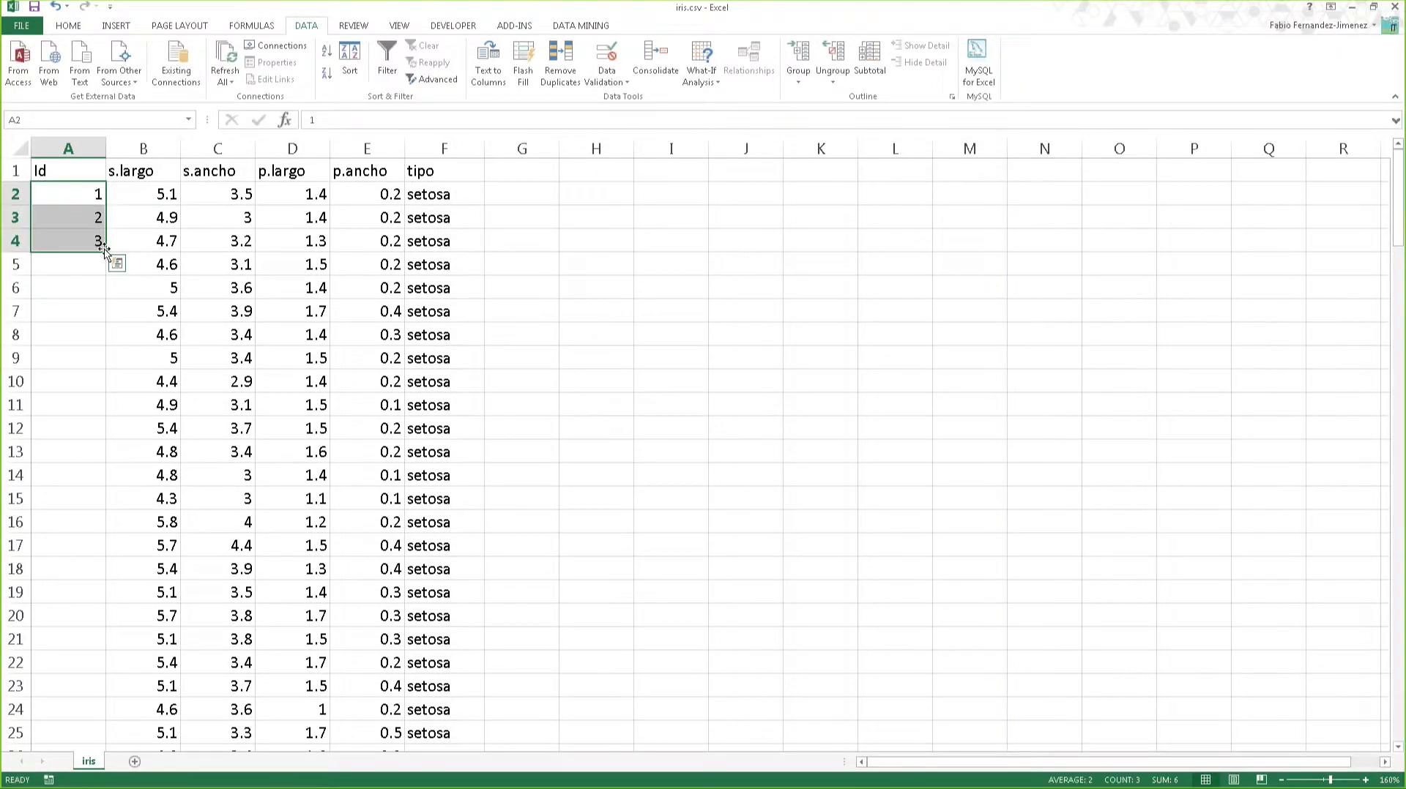
double_click(107, 252)
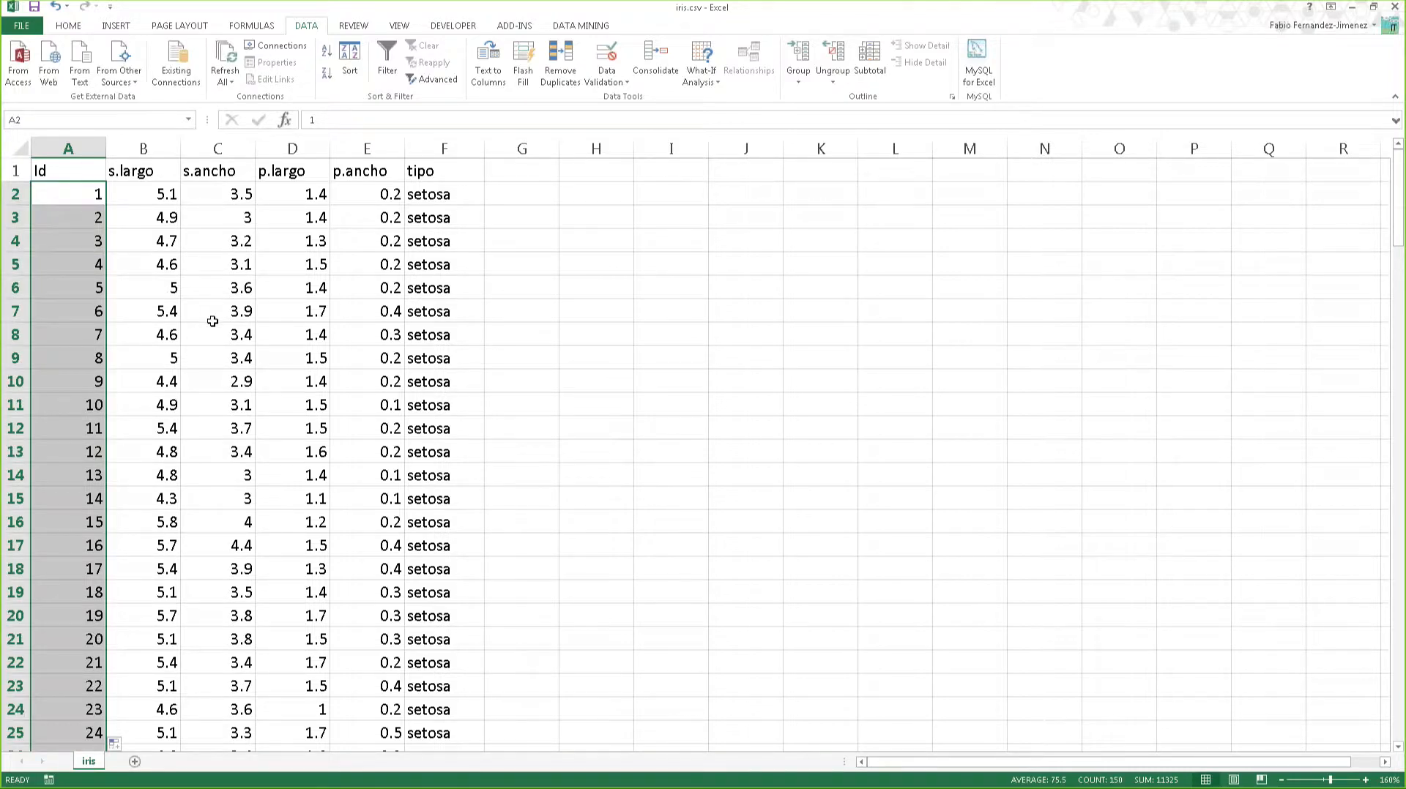
- Check the Id numbering through the end of the data and return to the Data Mining Wizard in Visual Studio
scroll(204, 313, down, 19)
scroll(161, 414, down, 3)
click(59, 413)
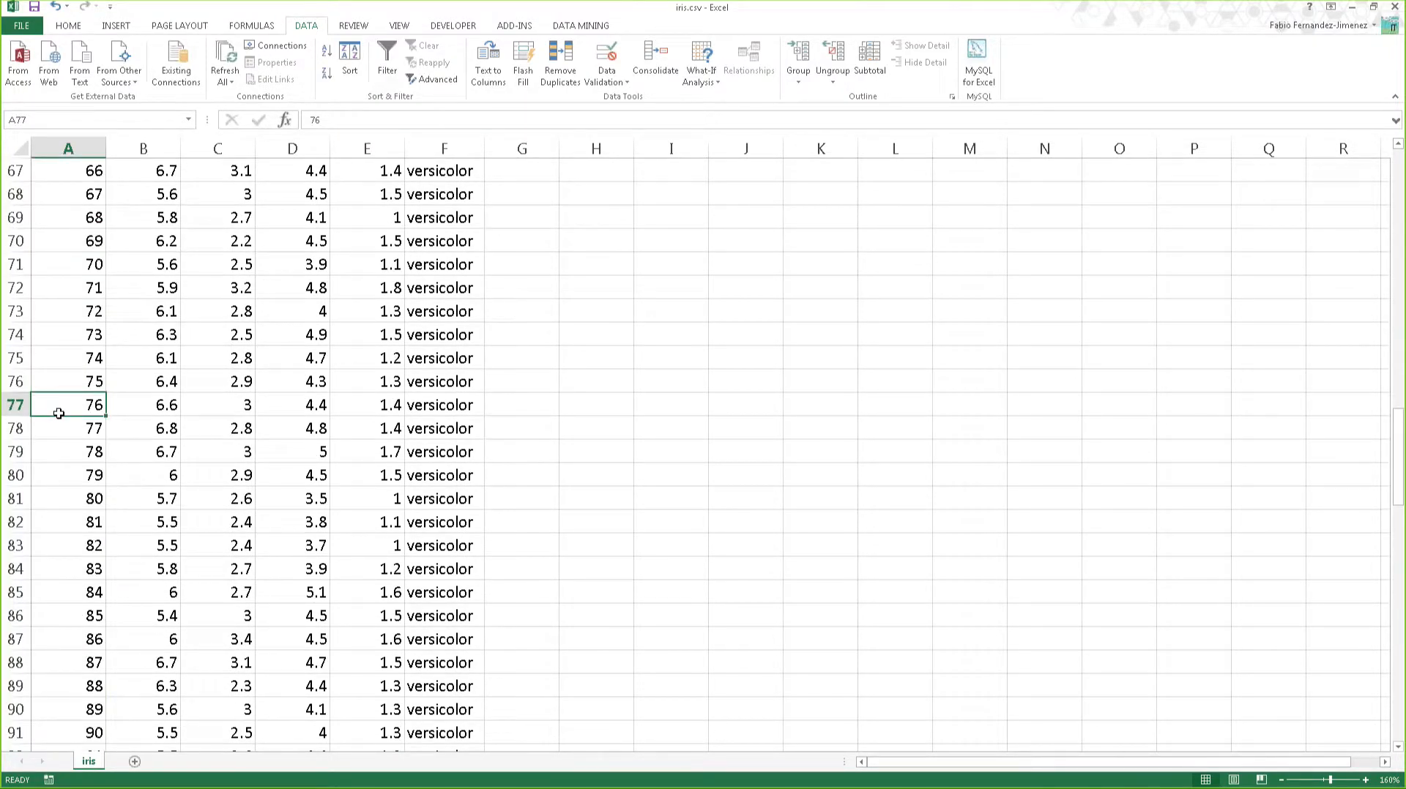
key(Down)
key(ctrl+Down)
key(ctrl+Up)
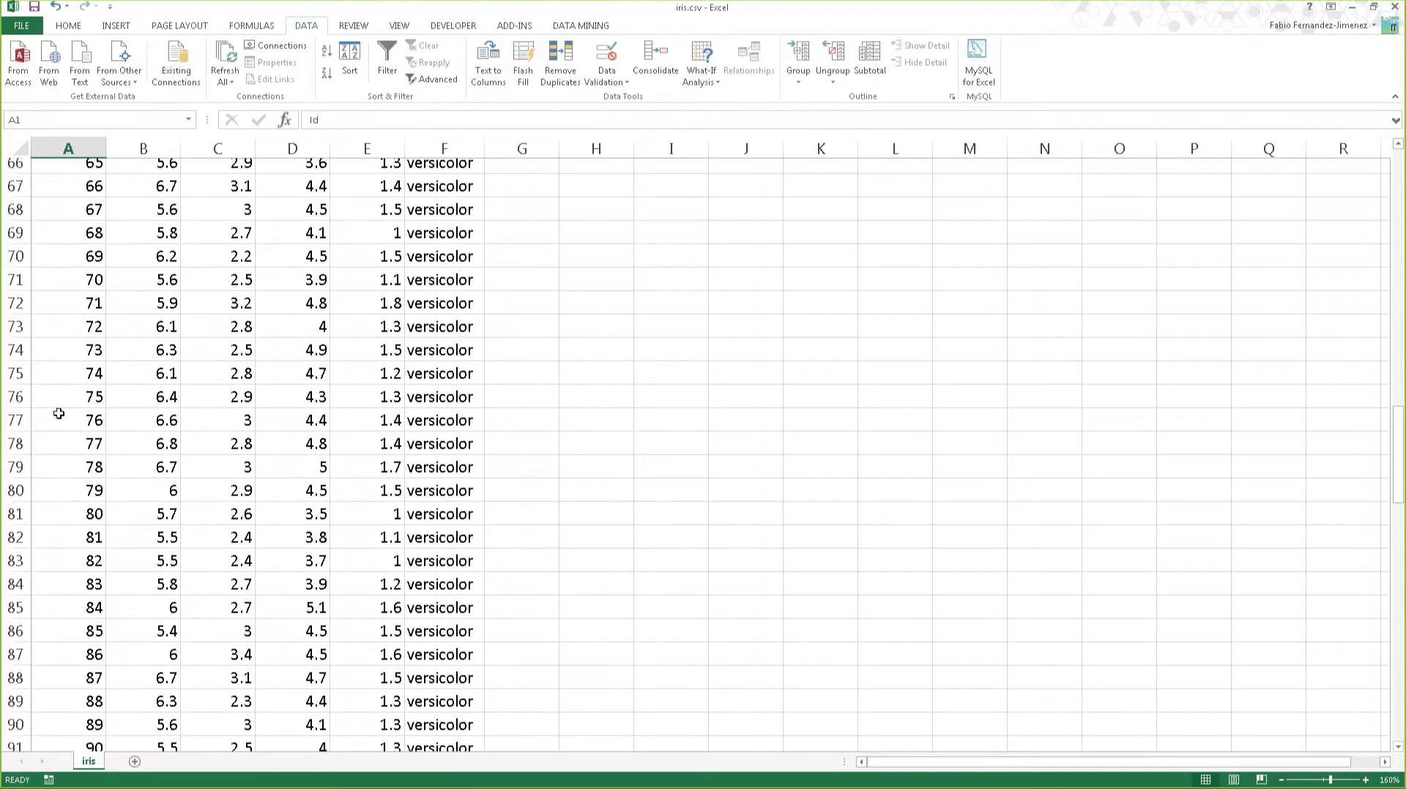
scroll(164, 407, up, 3)
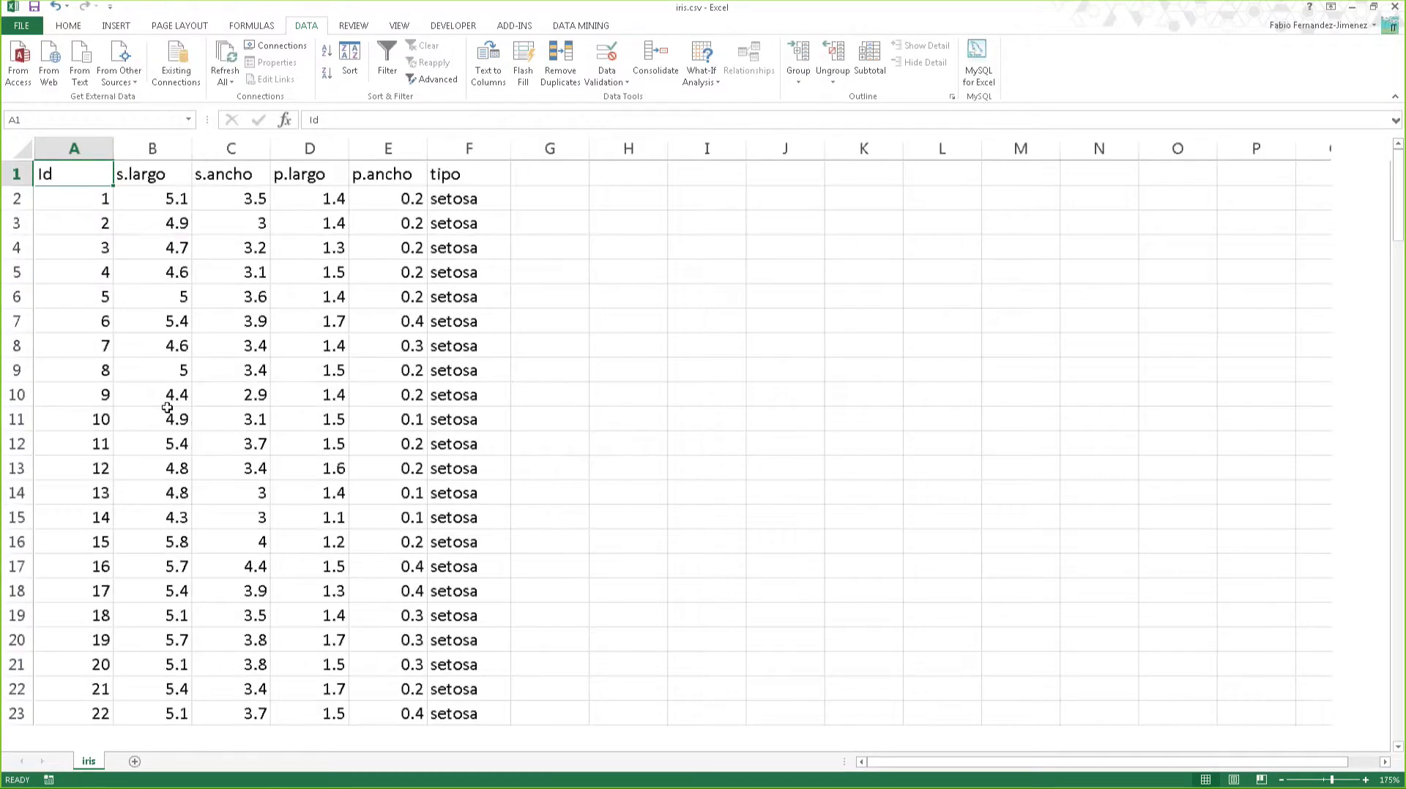
click(1351, 8)
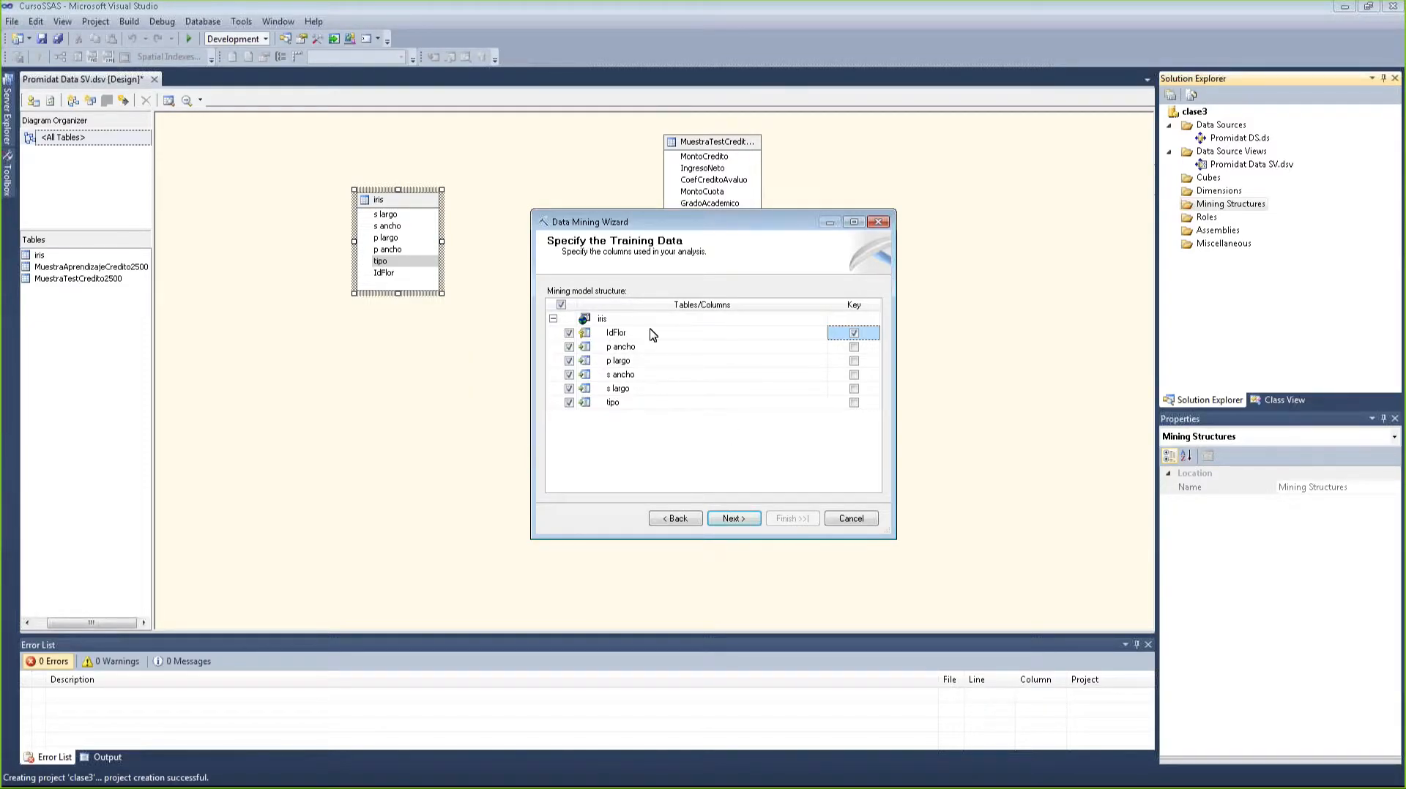
- Examine the columns' content and data types, including the data type choices for Id Flor and content type choices for p Ancho
click(730, 522)
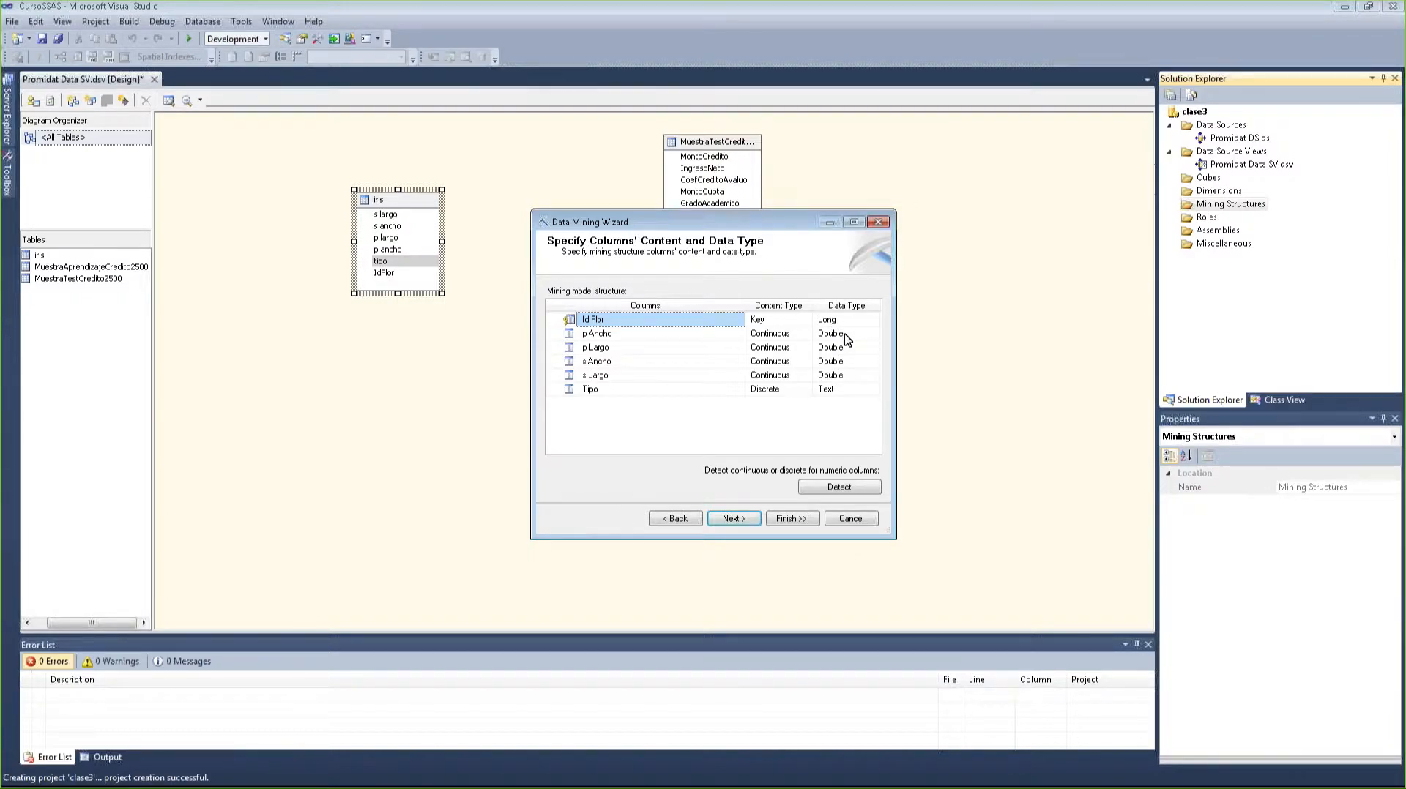
click(867, 320)
click(874, 321)
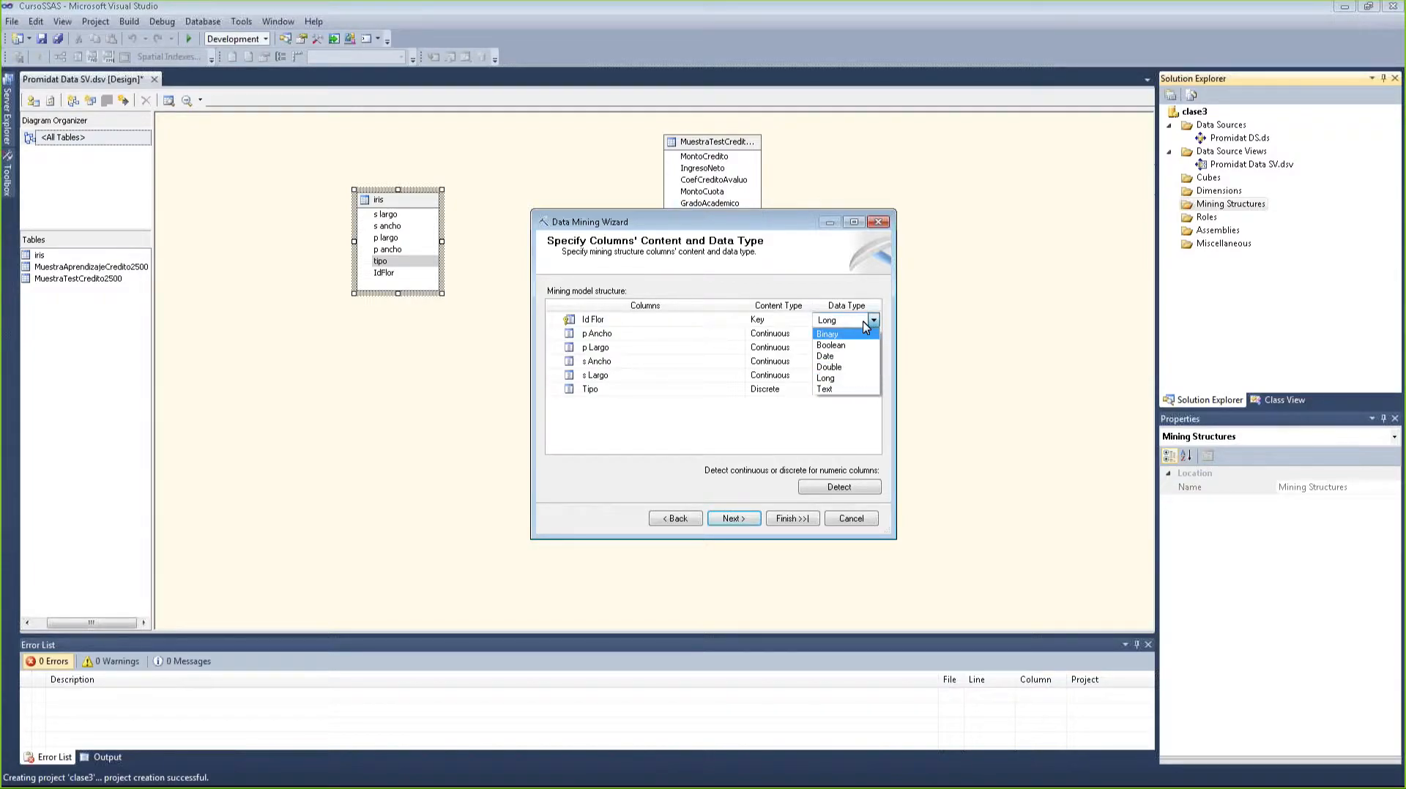
click(865, 323)
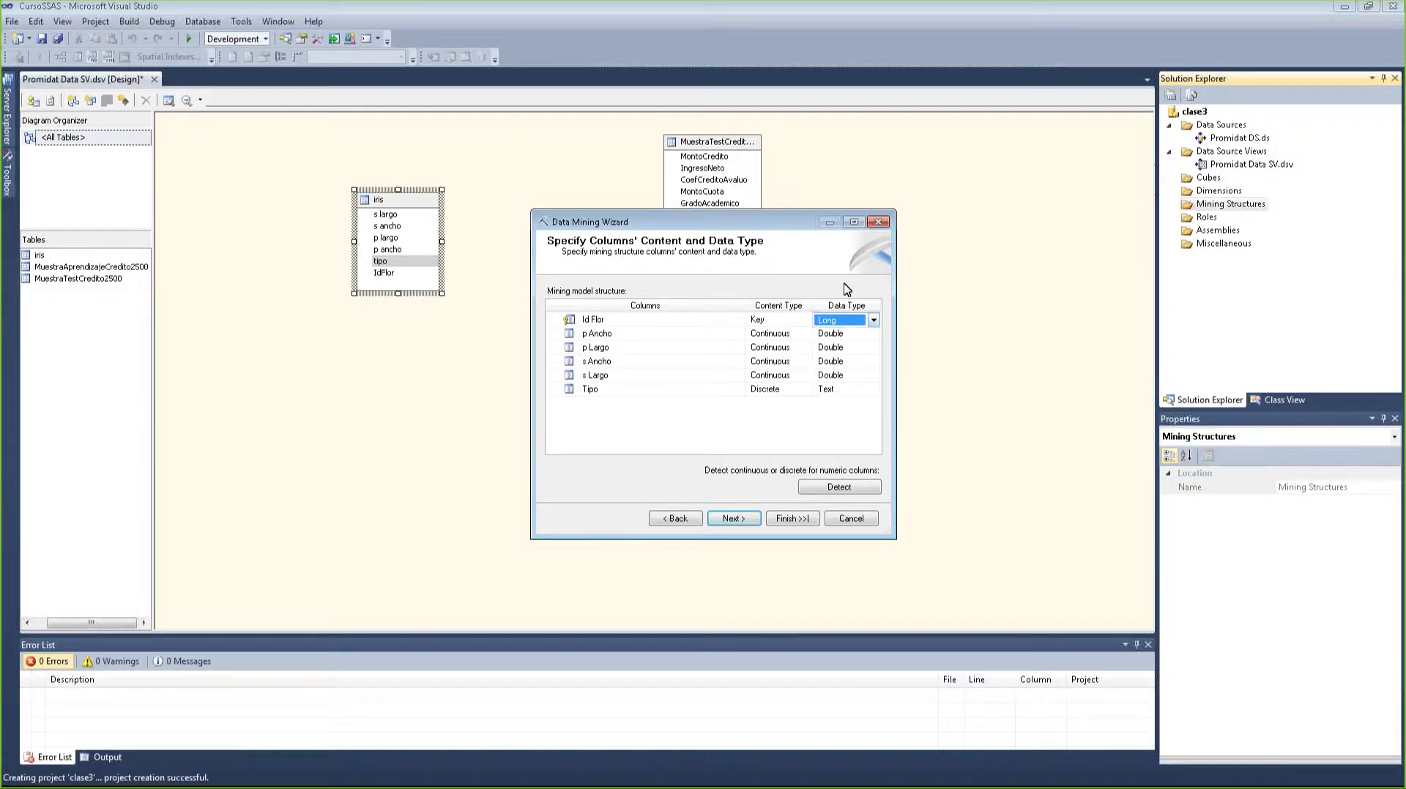
click(791, 334)
click(806, 335)
click(809, 337)
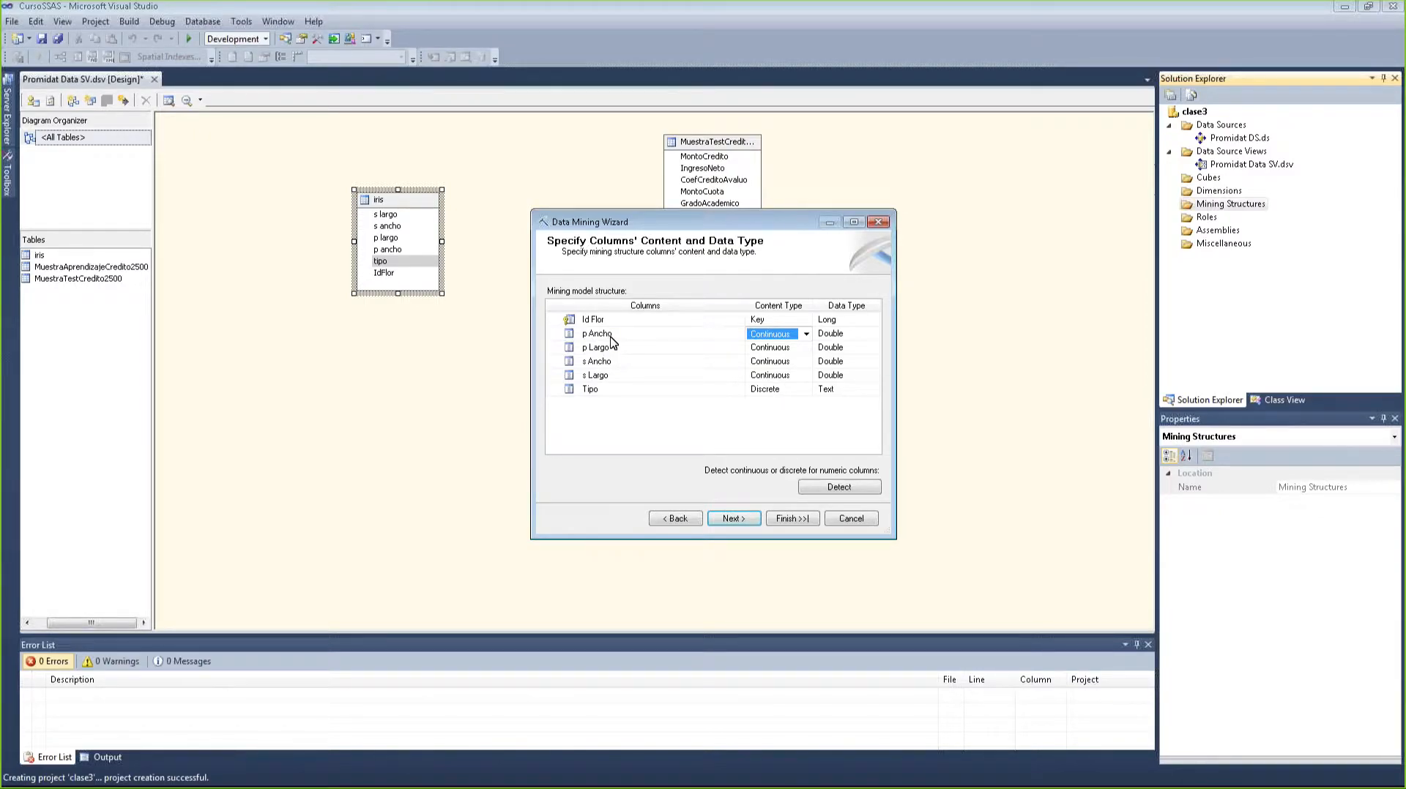
click(780, 419)
- Reserve 30% of the data for testing, leave the maximum number of cases empty, and finish the structure as Iris-Estructura
click(747, 519)
click(782, 289)
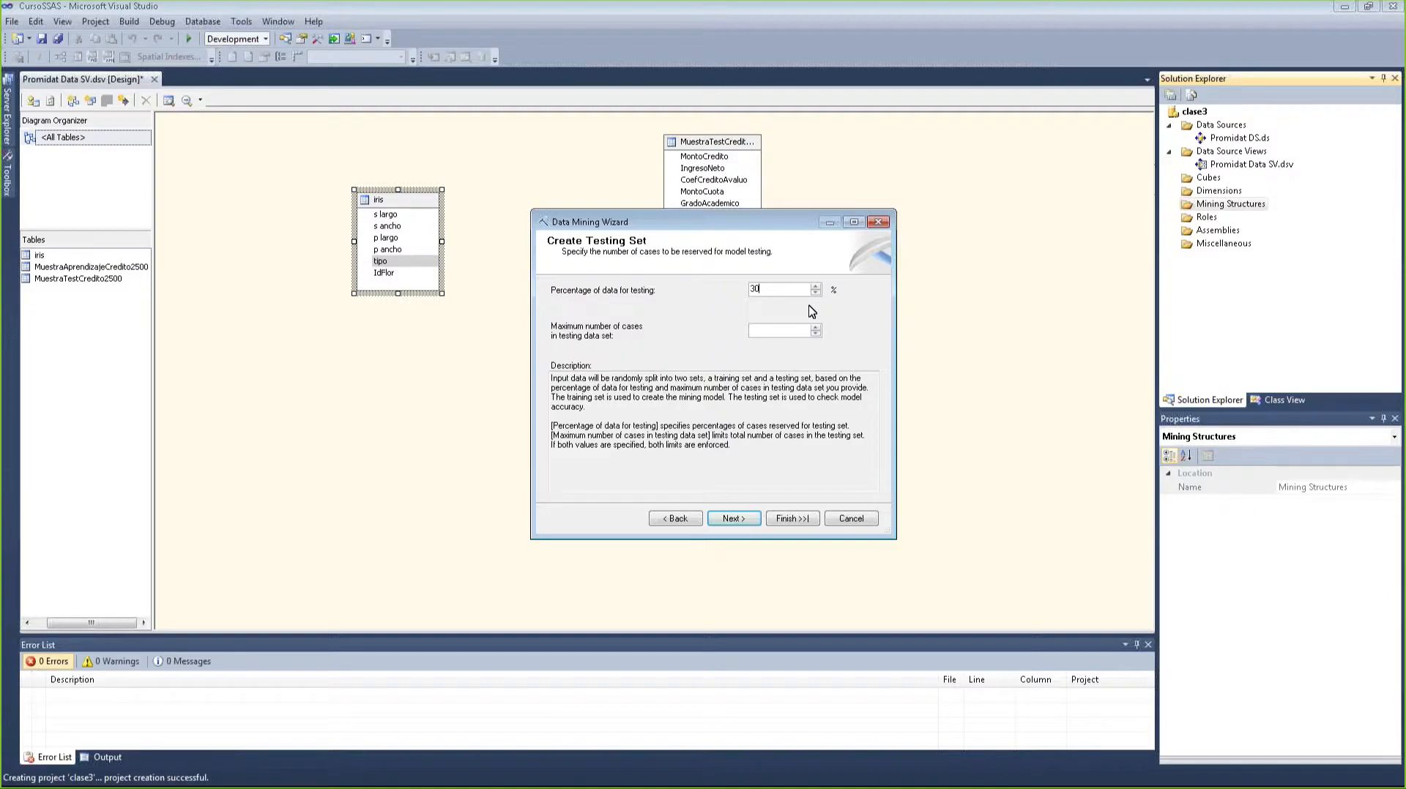
drag(761, 288, 711, 294)
click(788, 333)
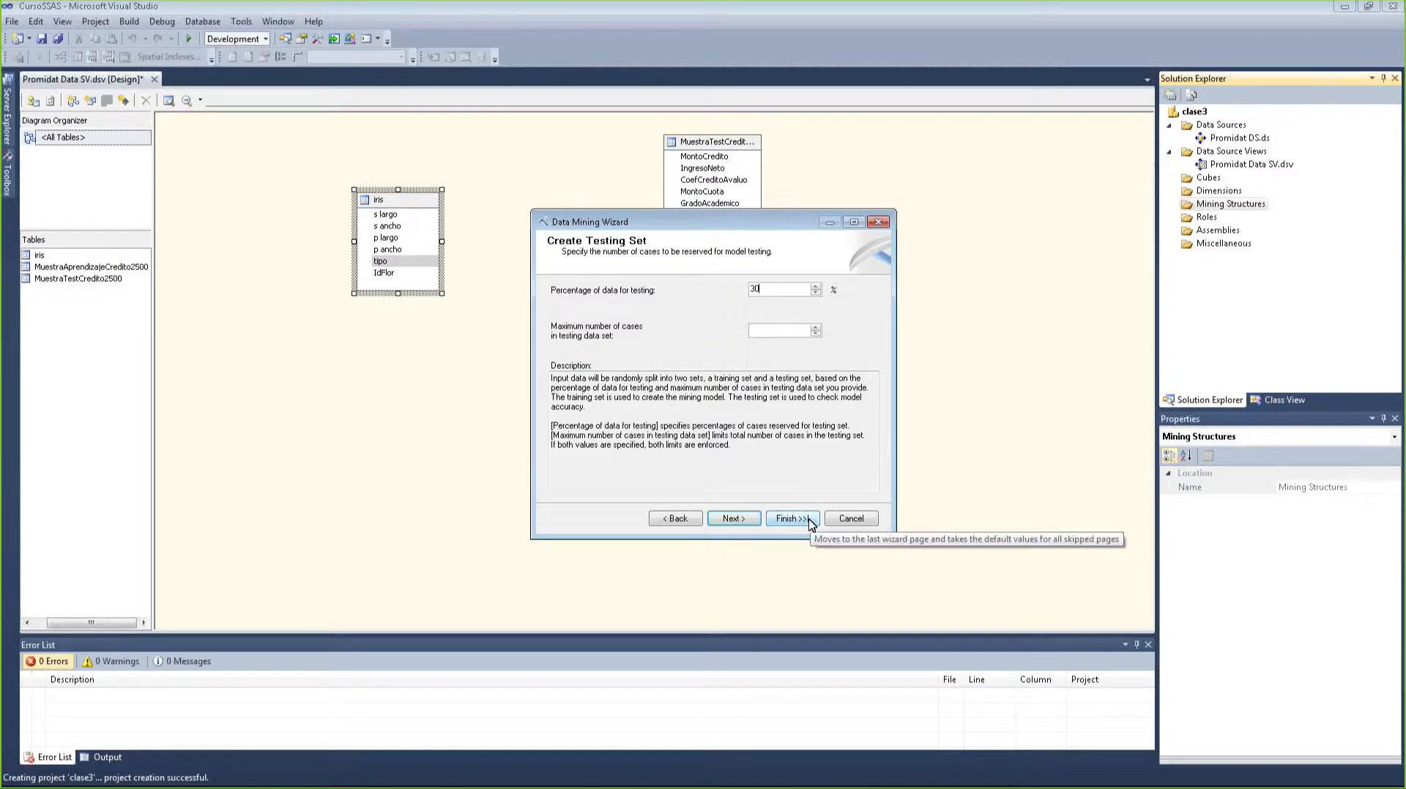
click(732, 519)
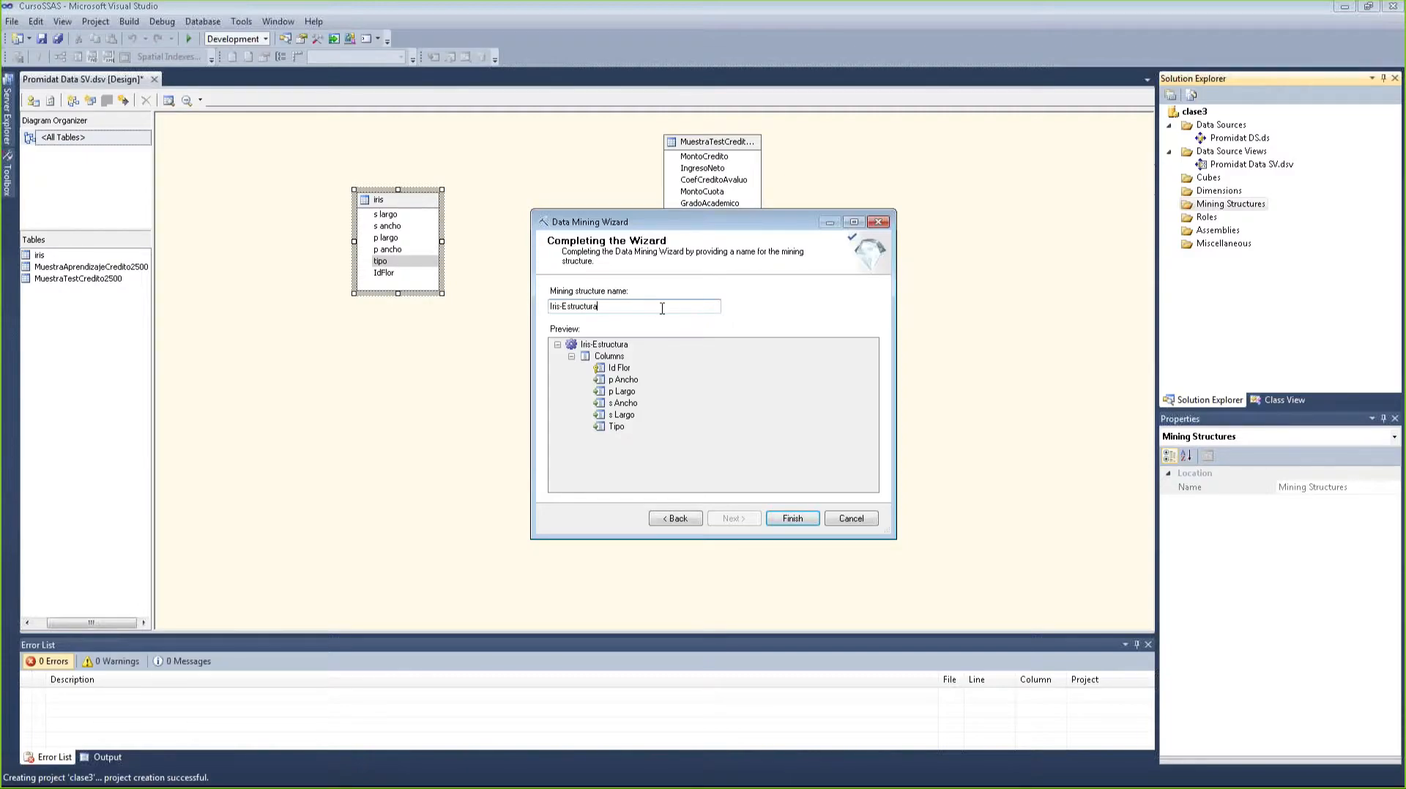
click(788, 519)
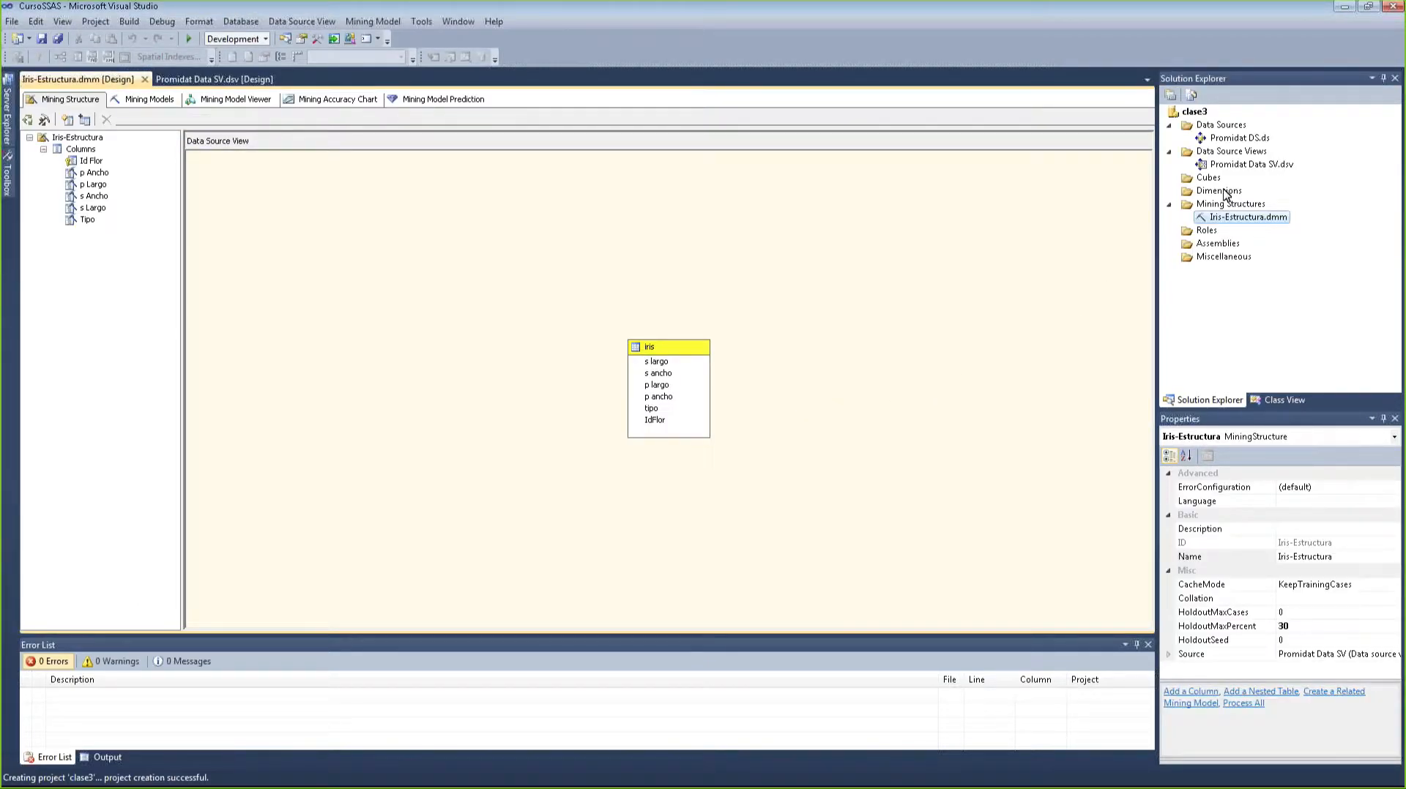
- View the Promidat Data SV design, then reopen Iris-Estructura and move its iris table toward the diagram's upper left
double_click(1254, 168)
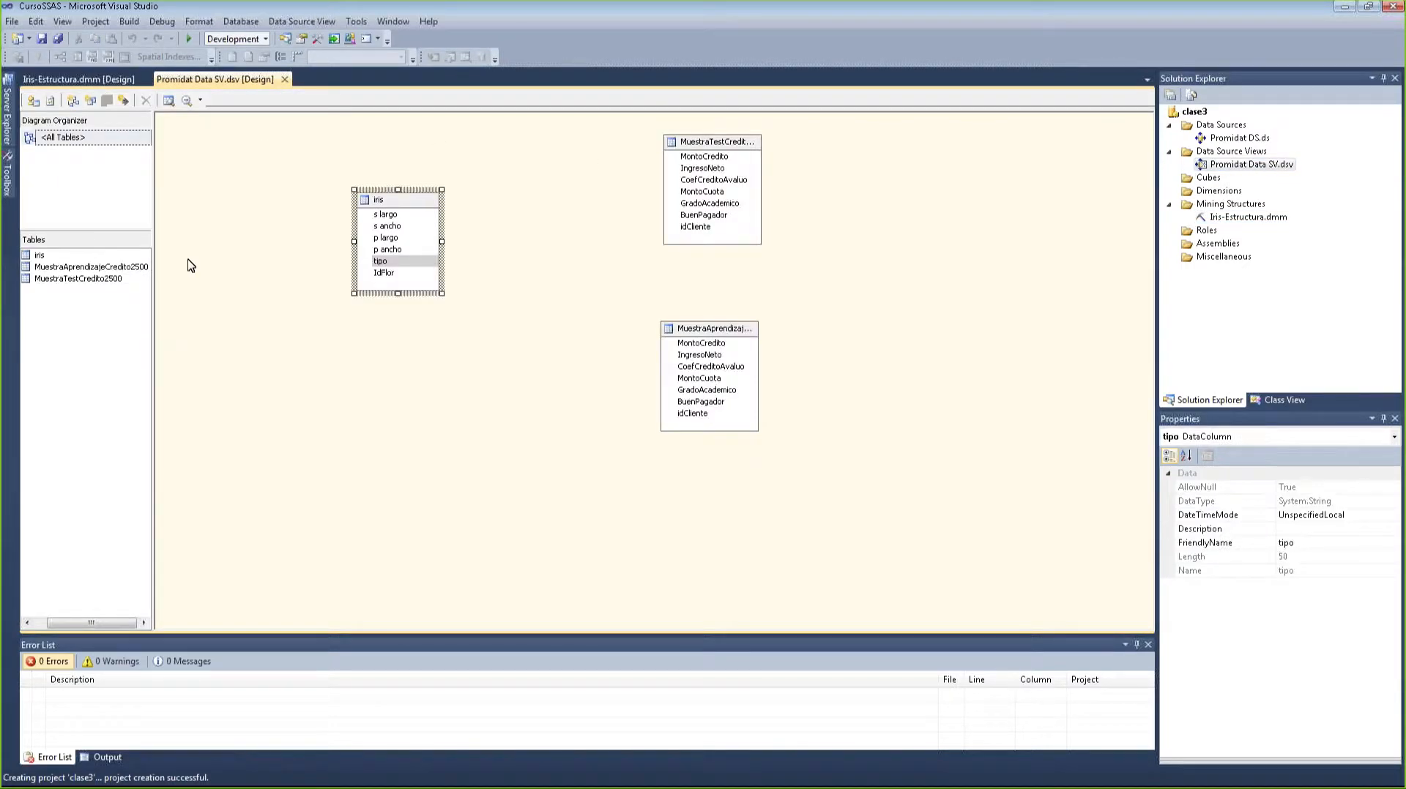
double_click(1236, 220)
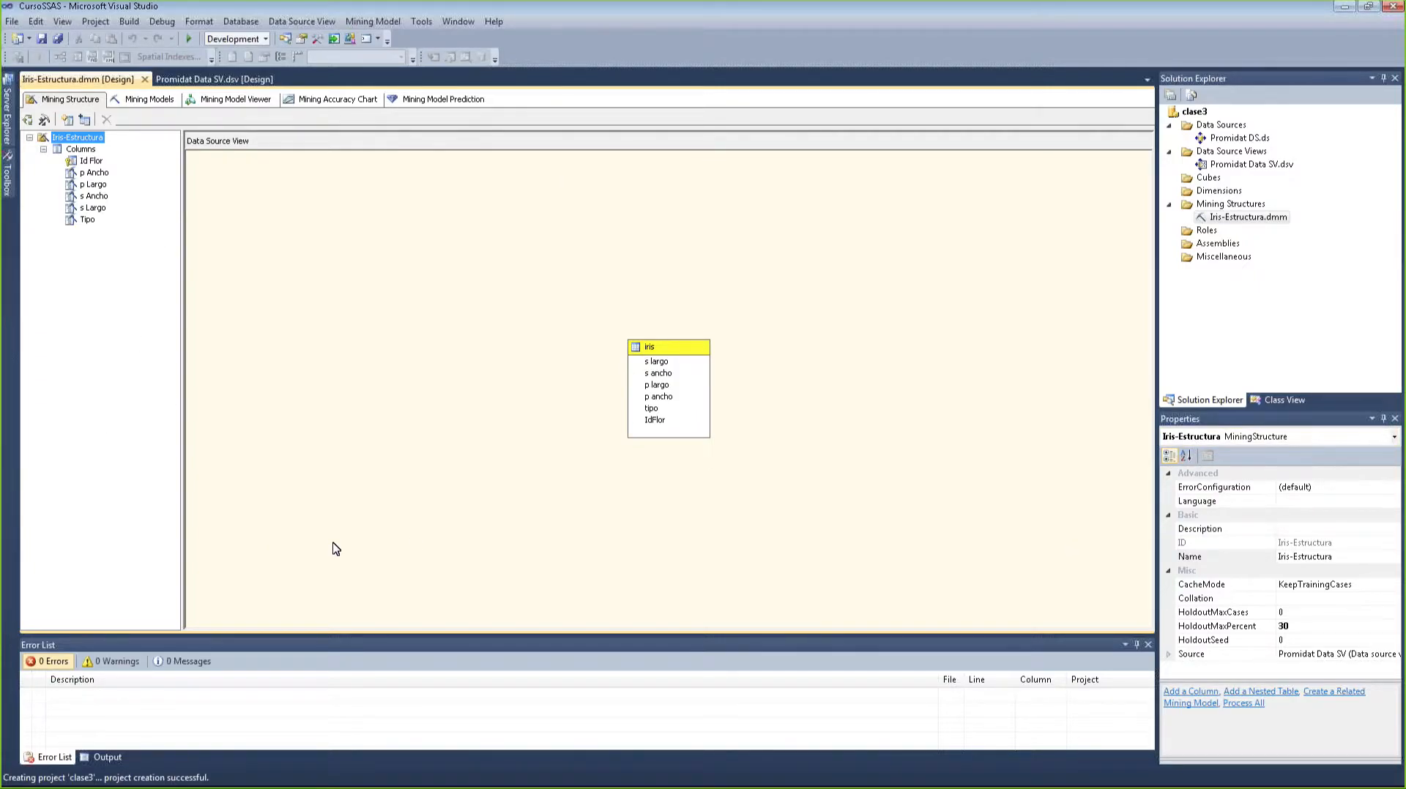
drag(690, 352, 468, 266)
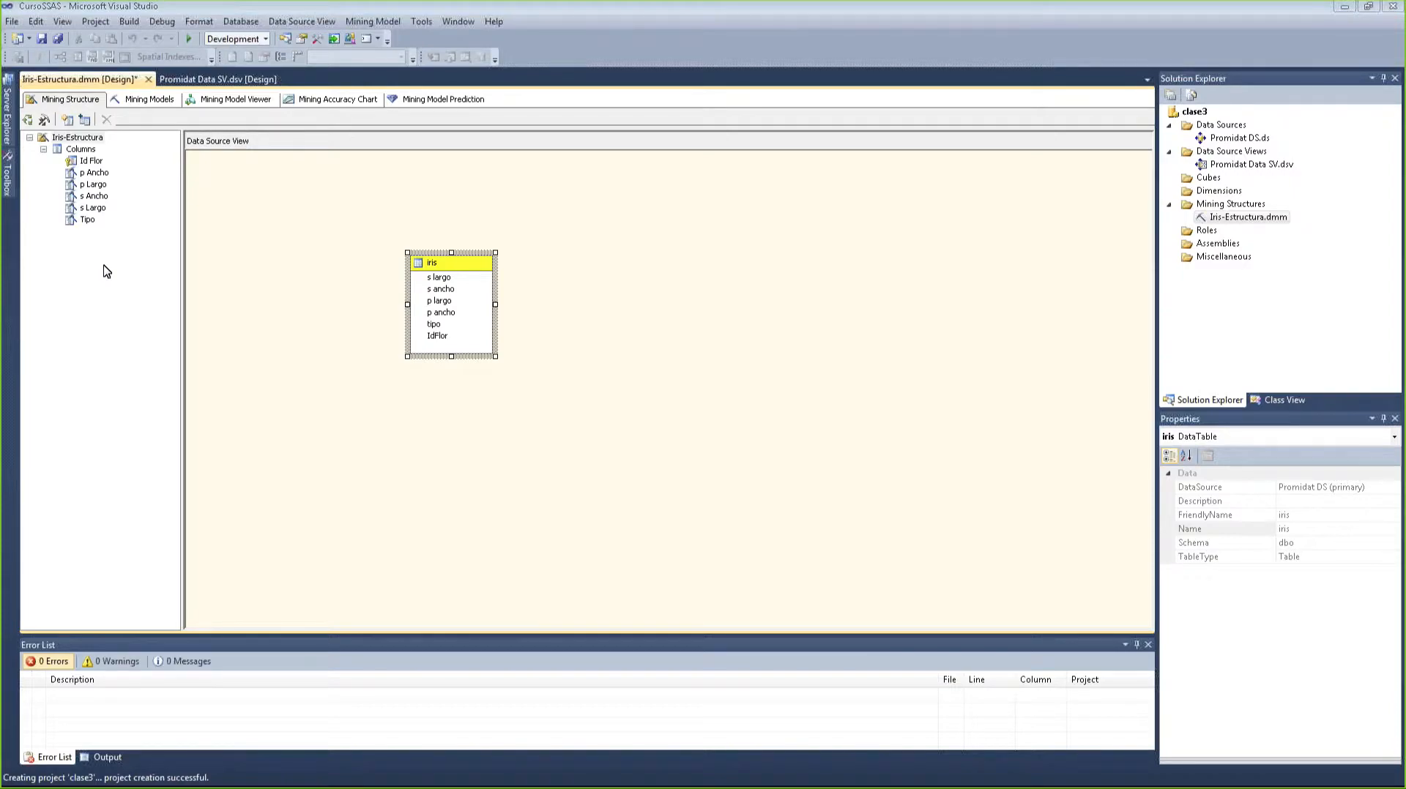
- Switch to the presentation slide about choosing the data model
key(alt+Tab)
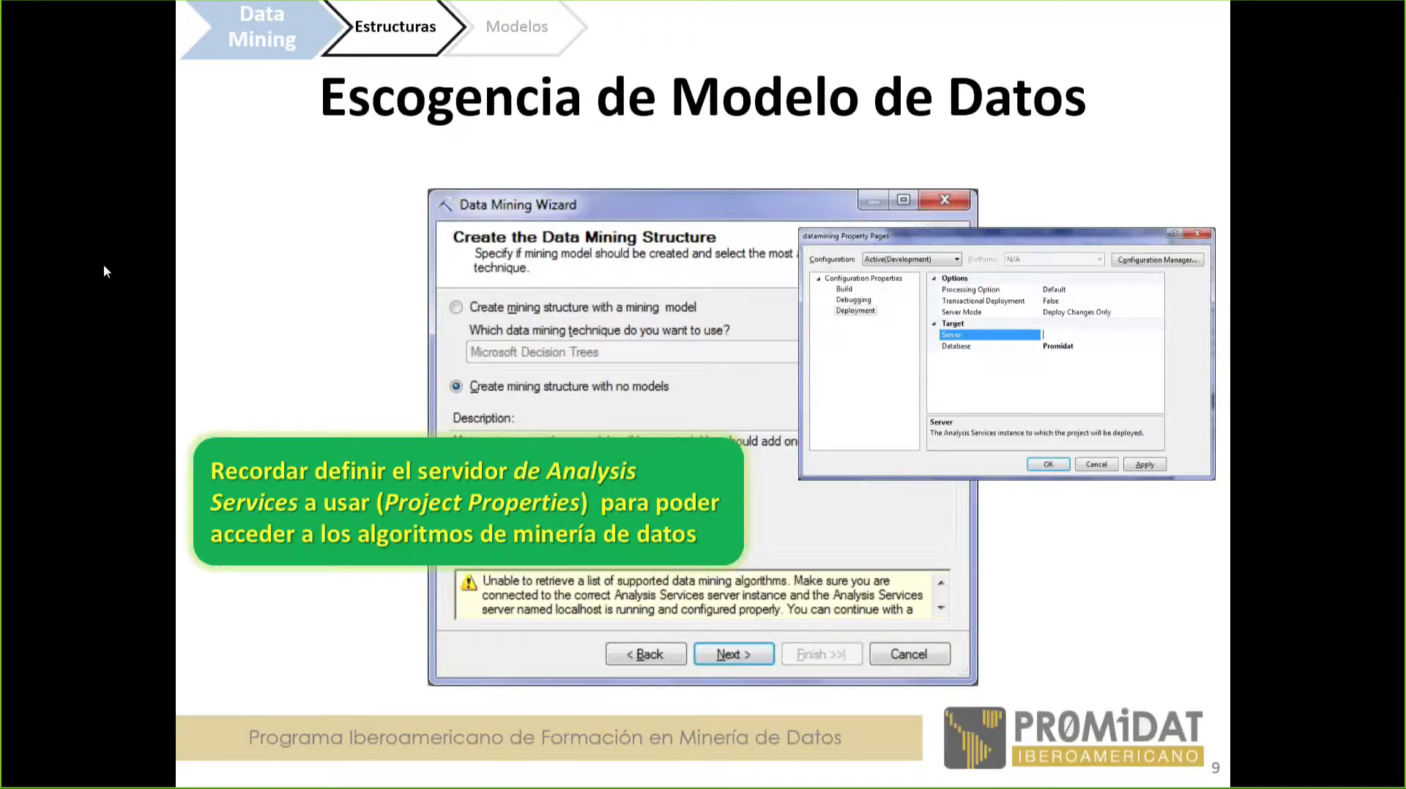
key(Right)
key(Right)
key(Right)
key(Right)
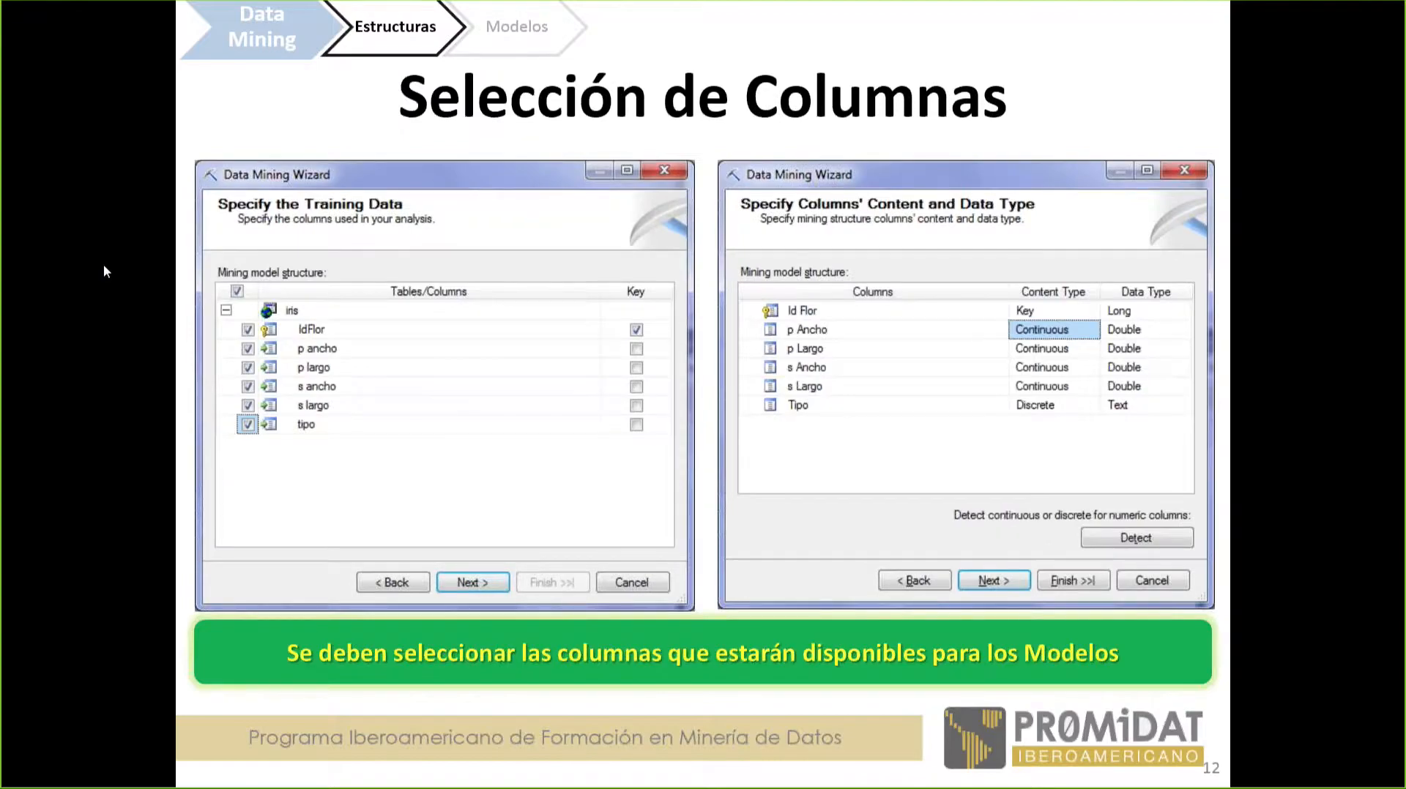
key(Right)
key(Right)
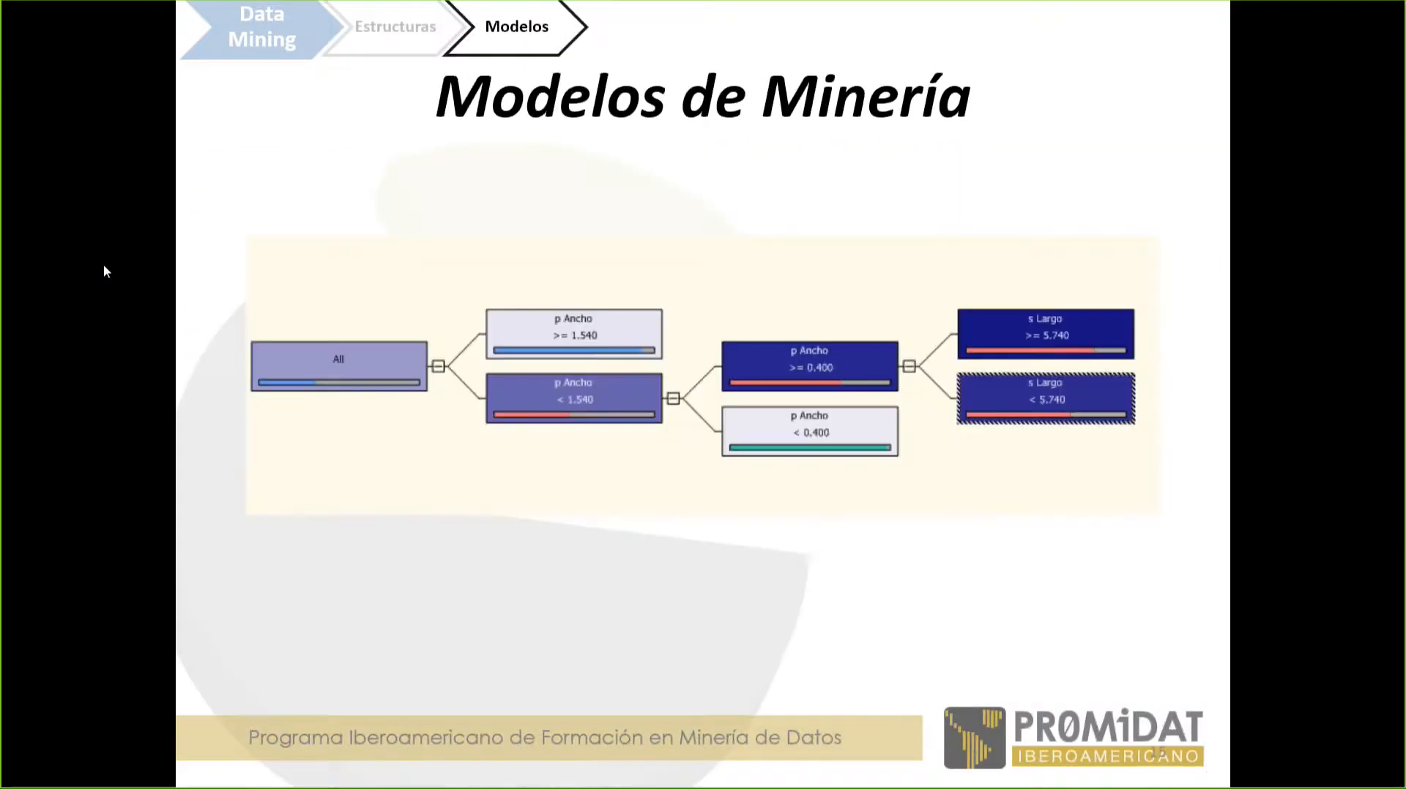
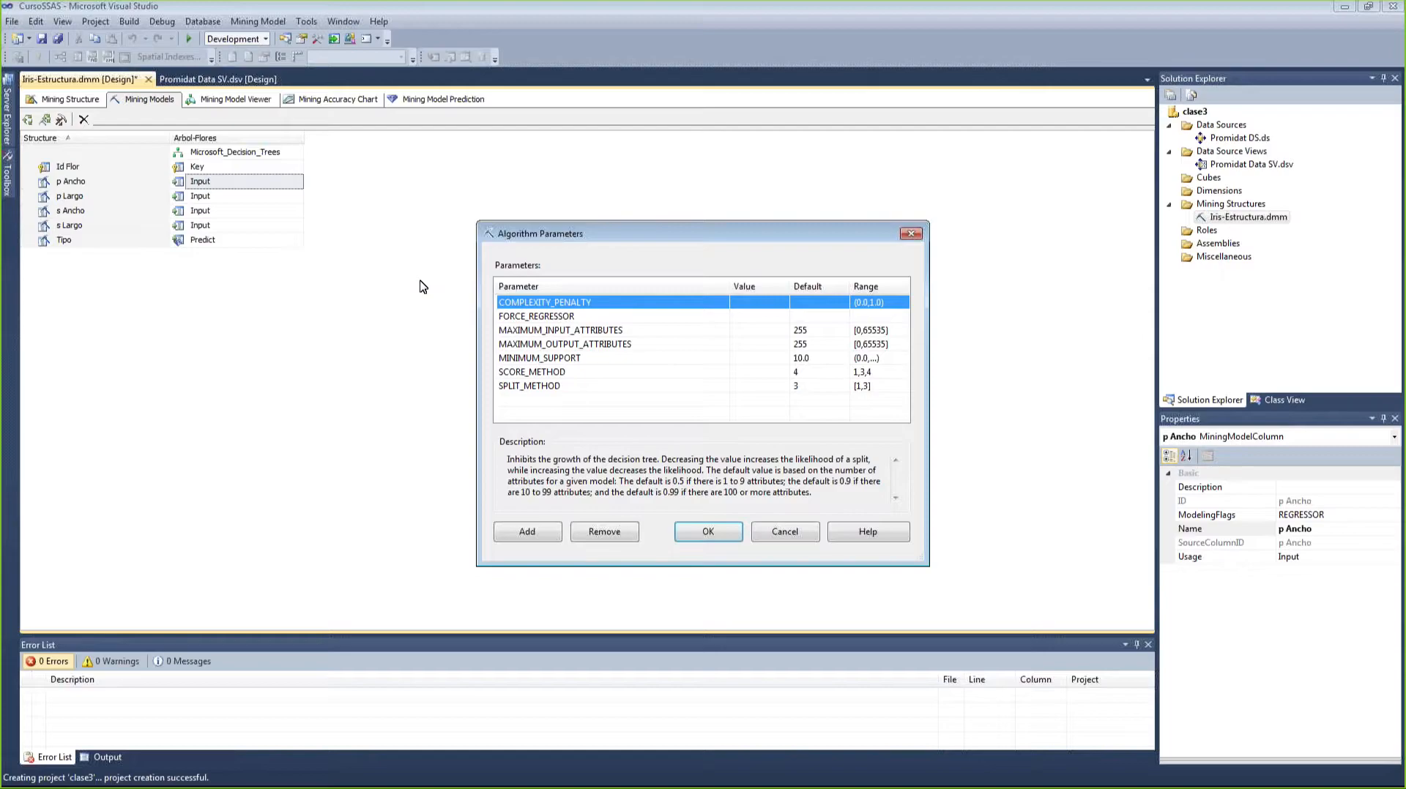
- Review the score and split method descriptions, then set SPLIT_METHOD and SCORE_METHOD to 1 in the Arbol-Flores algorithm parameters
click(574, 373)
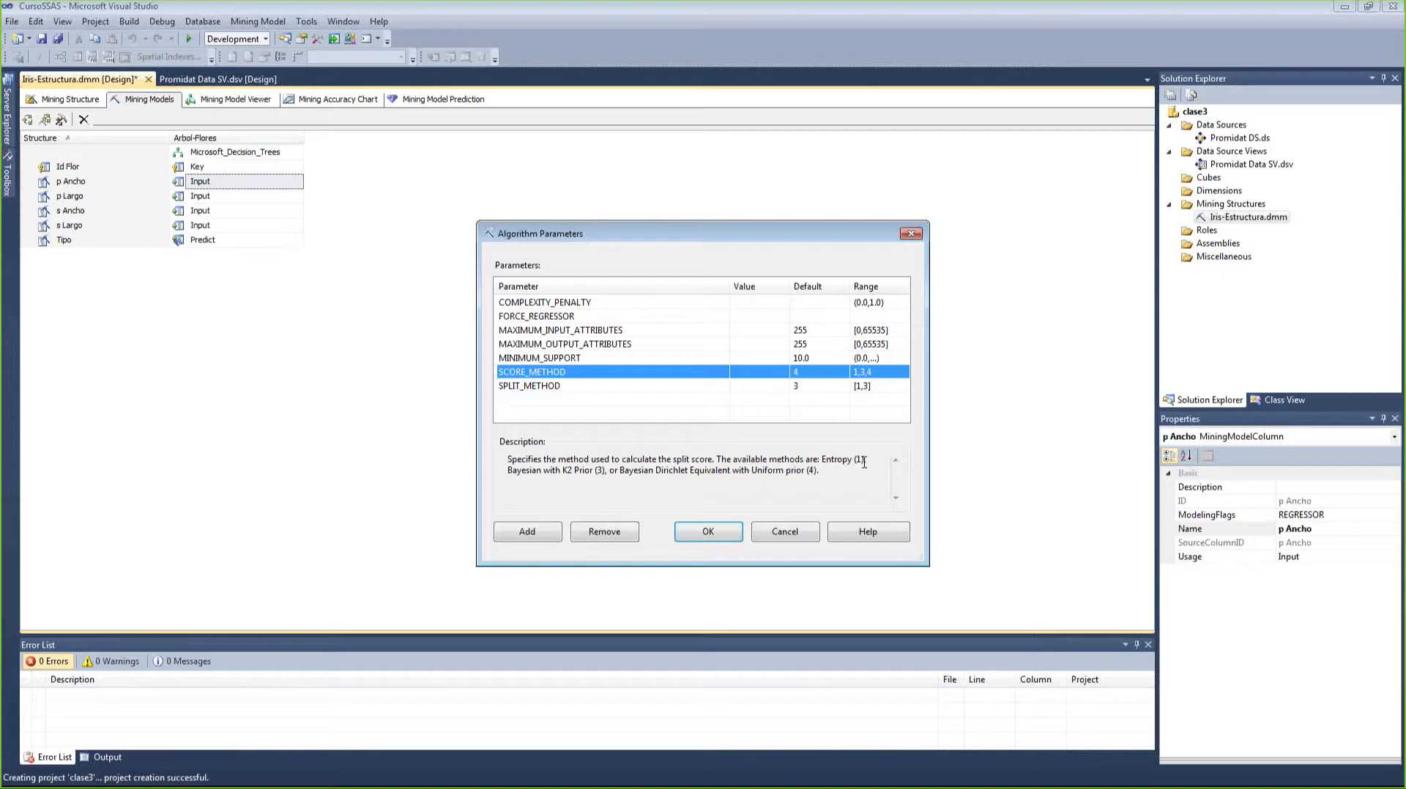
click(813, 388)
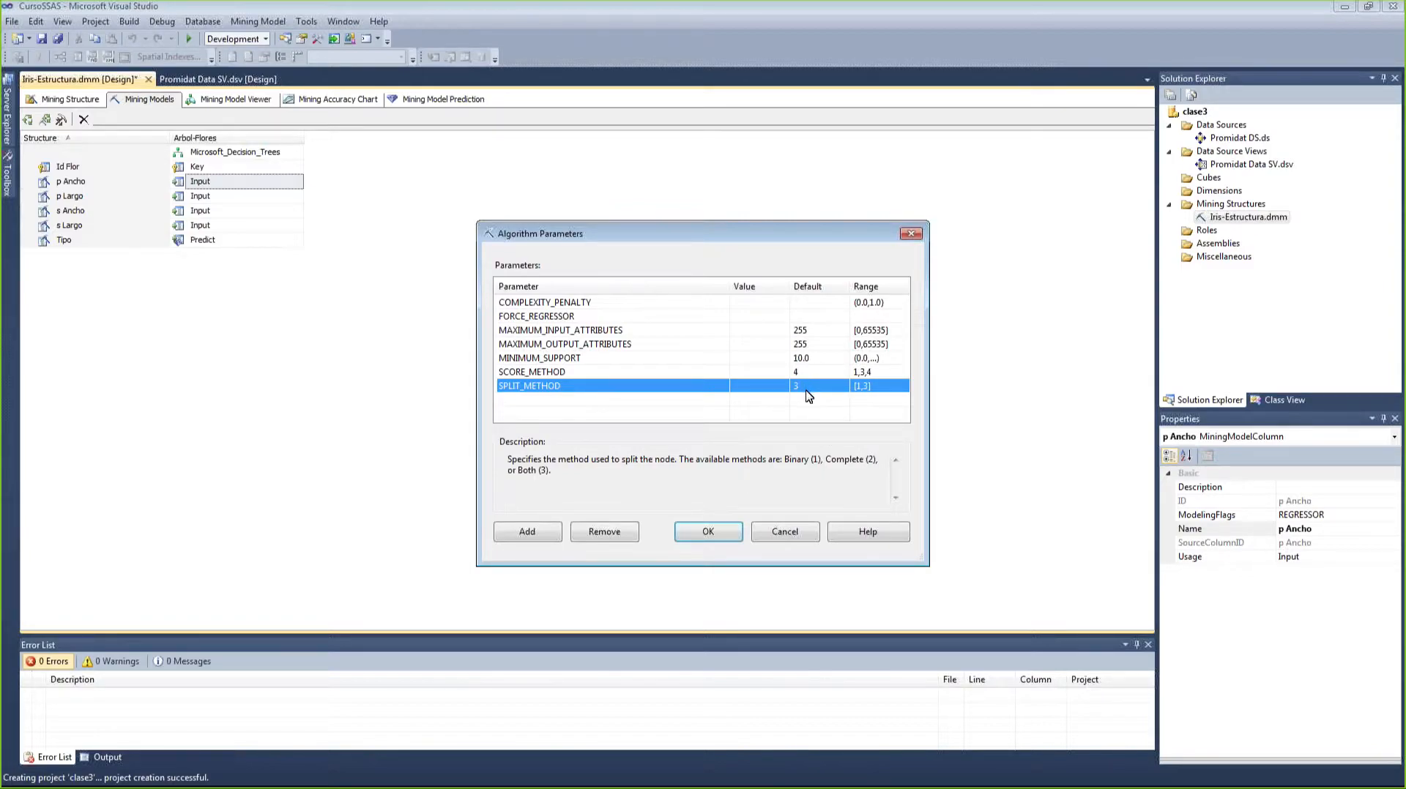
click(761, 387)
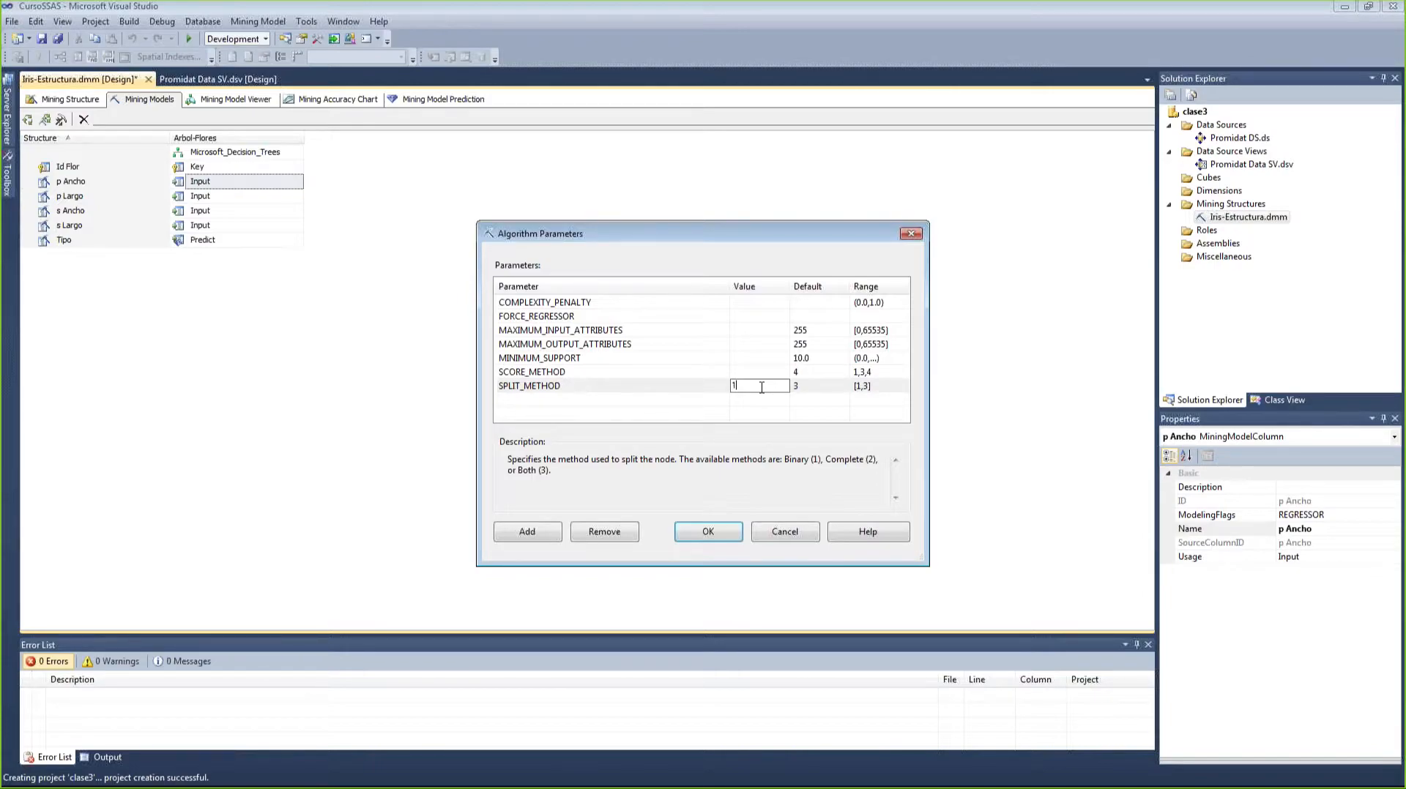
text(1)
click(762, 373)
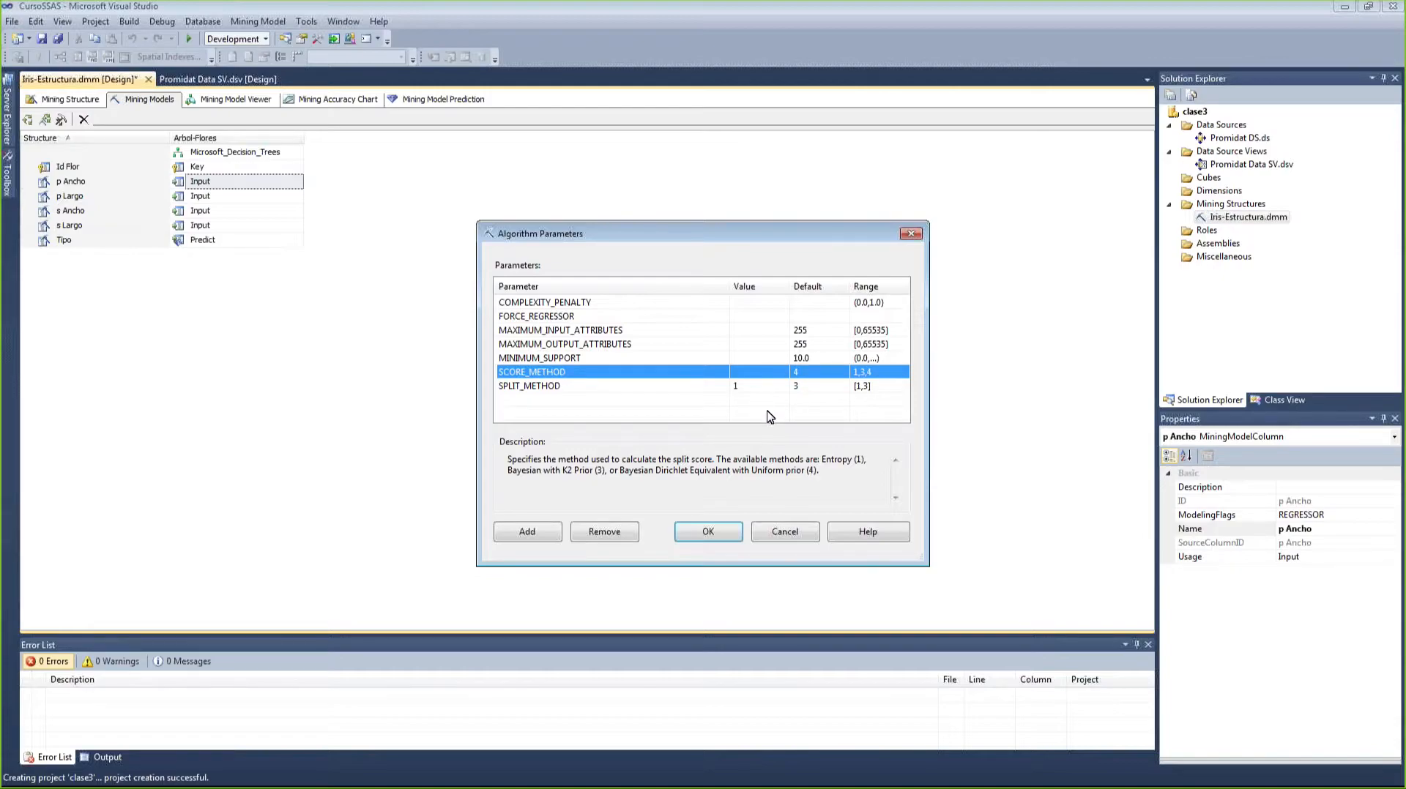
click(747, 375)
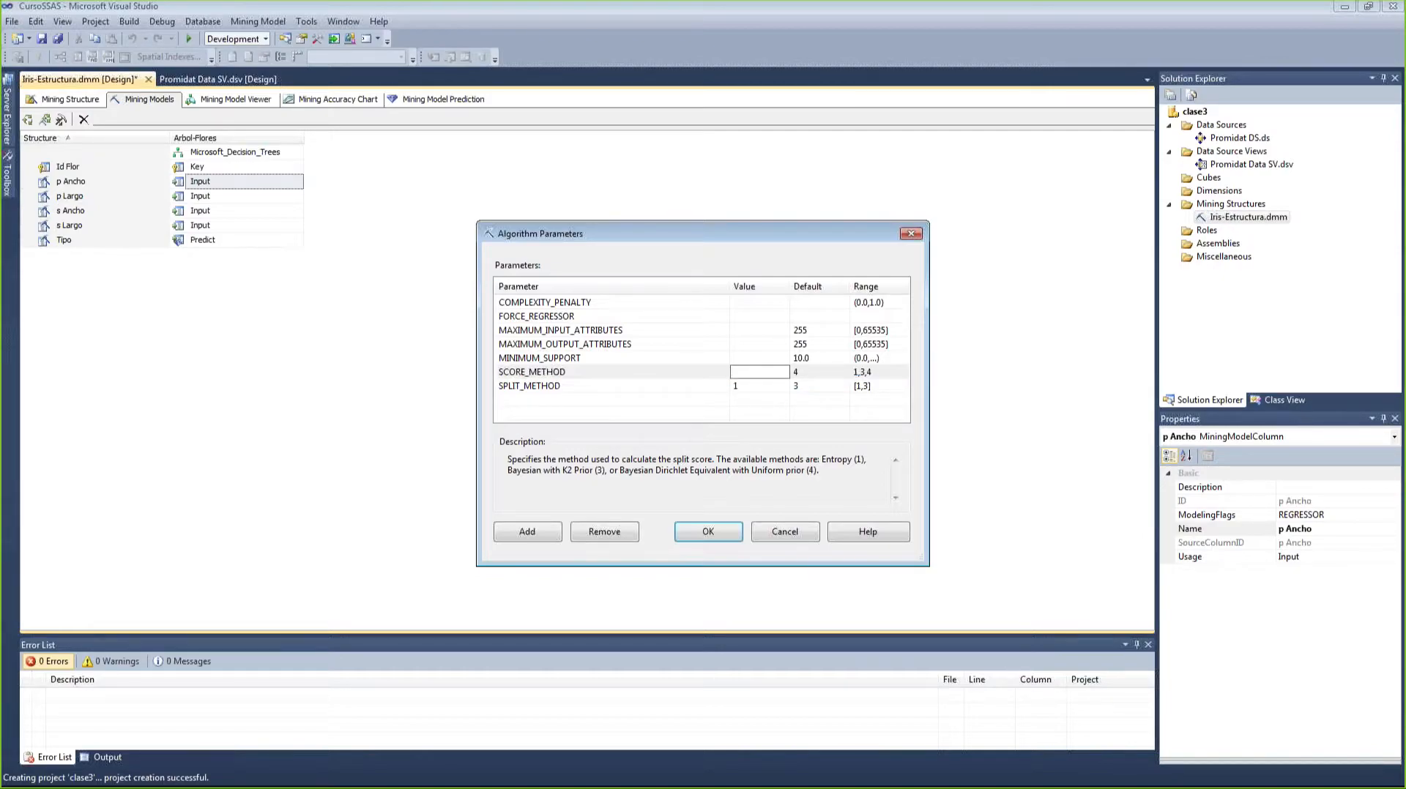
click(732, 361)
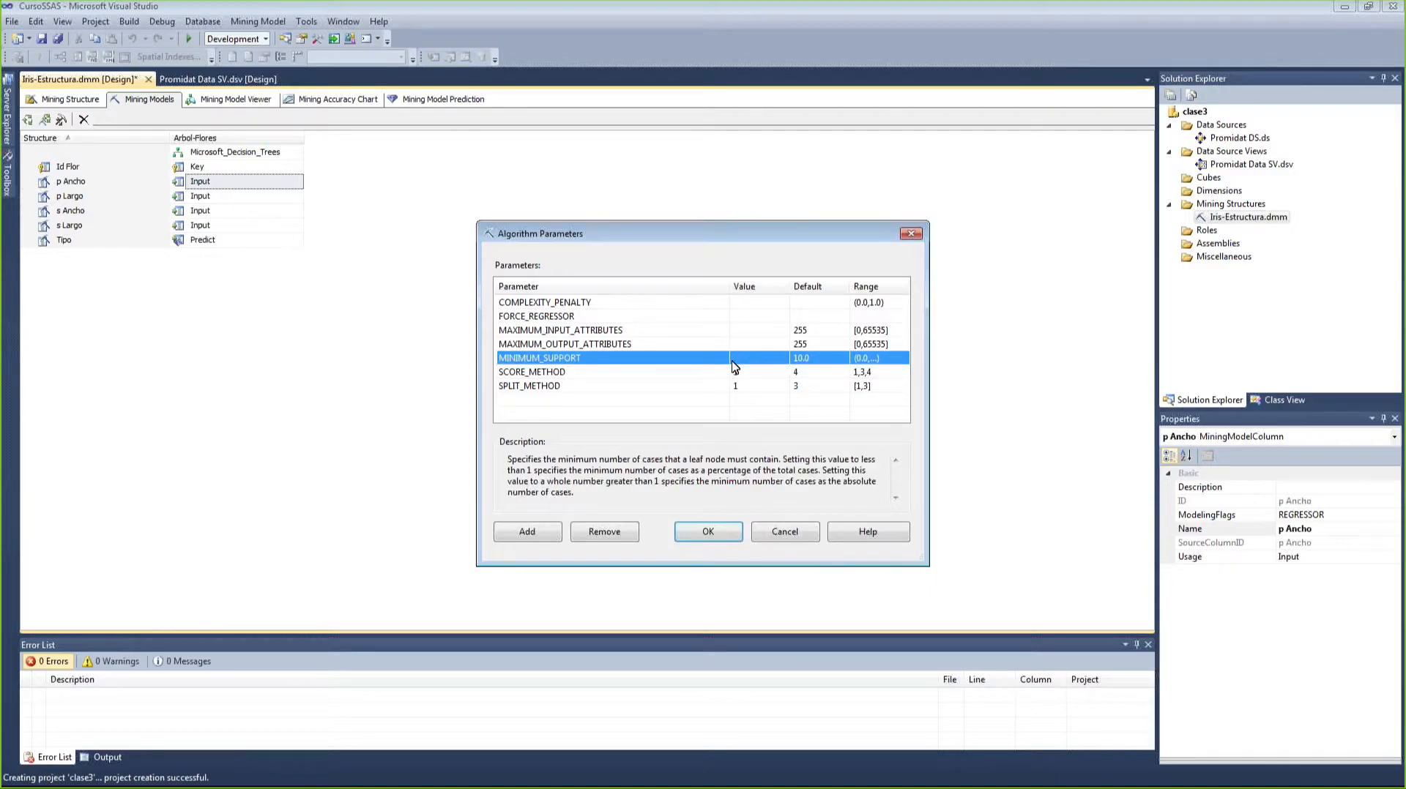
click(750, 374)
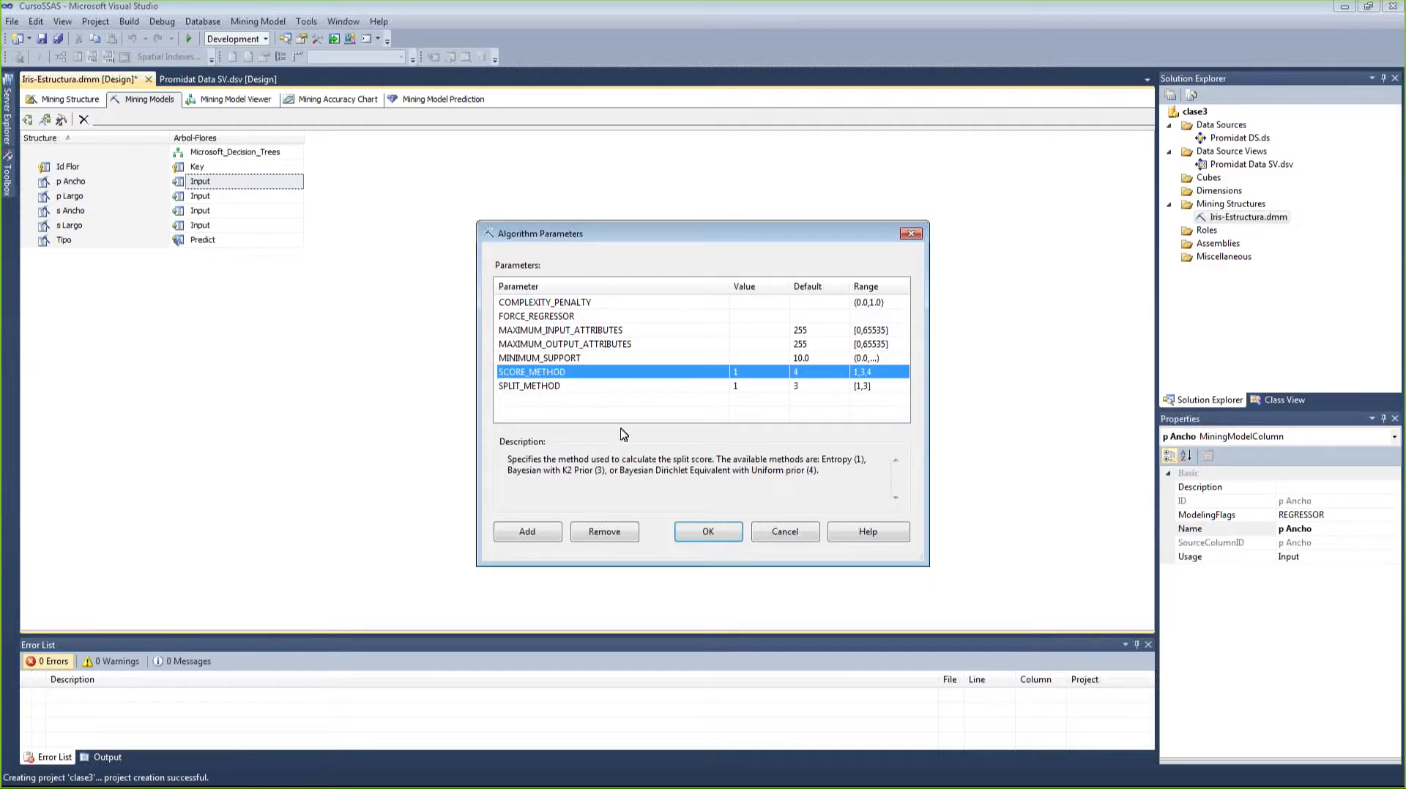
click(717, 538)
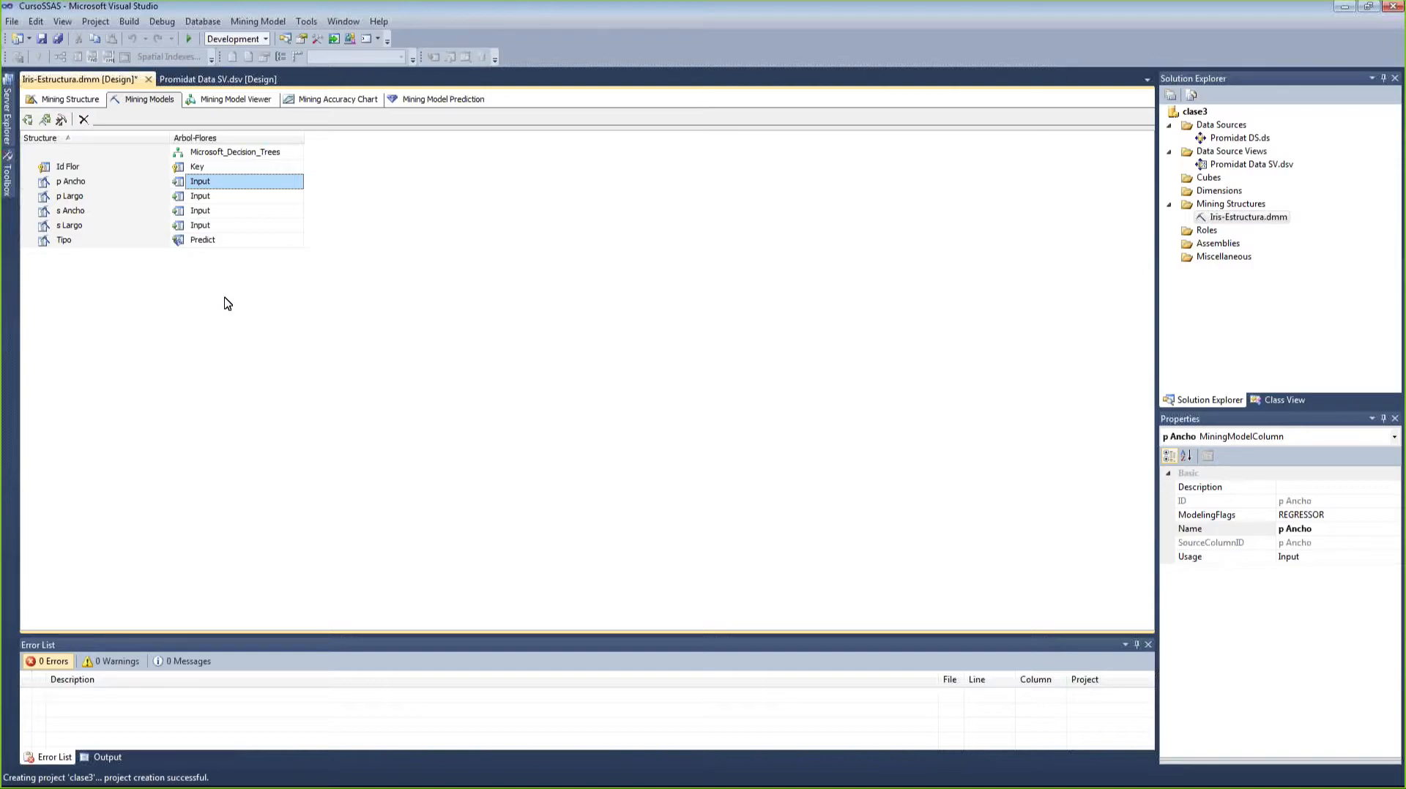
- Reopen the algorithm parameters of the Arbol-Flores decision tree model to check the stored values, then leave without changes
right_click(256, 155)
click(341, 247)
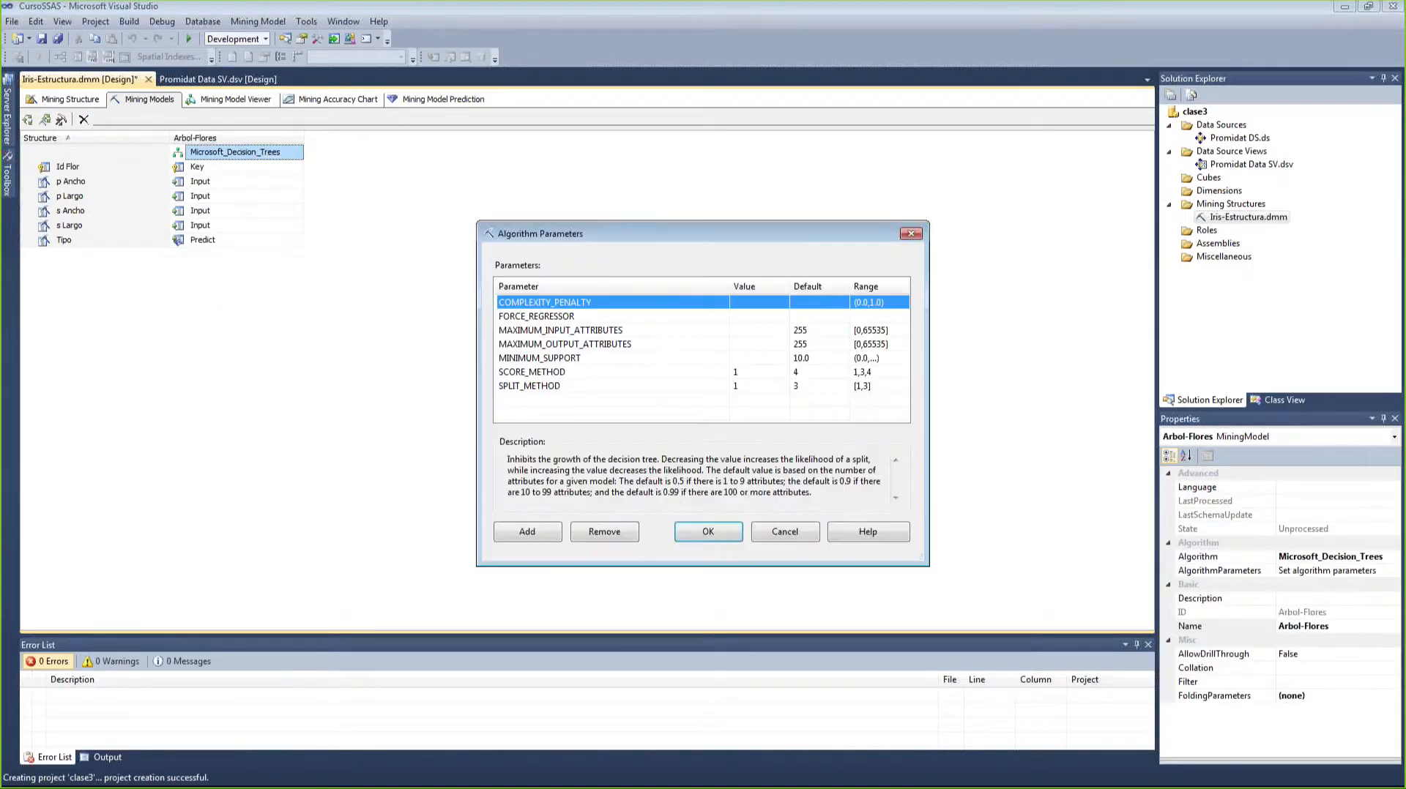
click(800, 530)
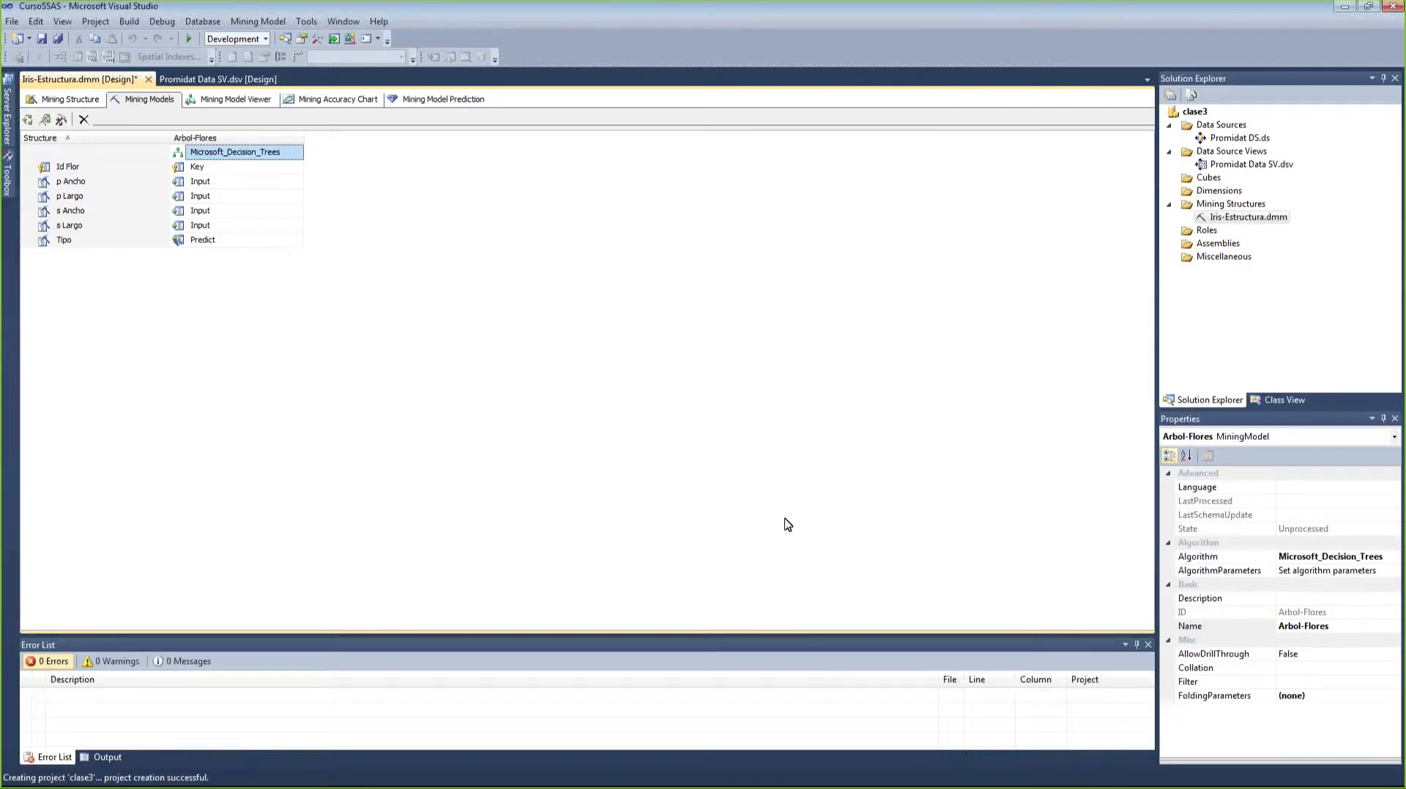
- Save the project files and run Process Full on the Iris-Estructura mining structure, building and deploying the project first
click(59, 41)
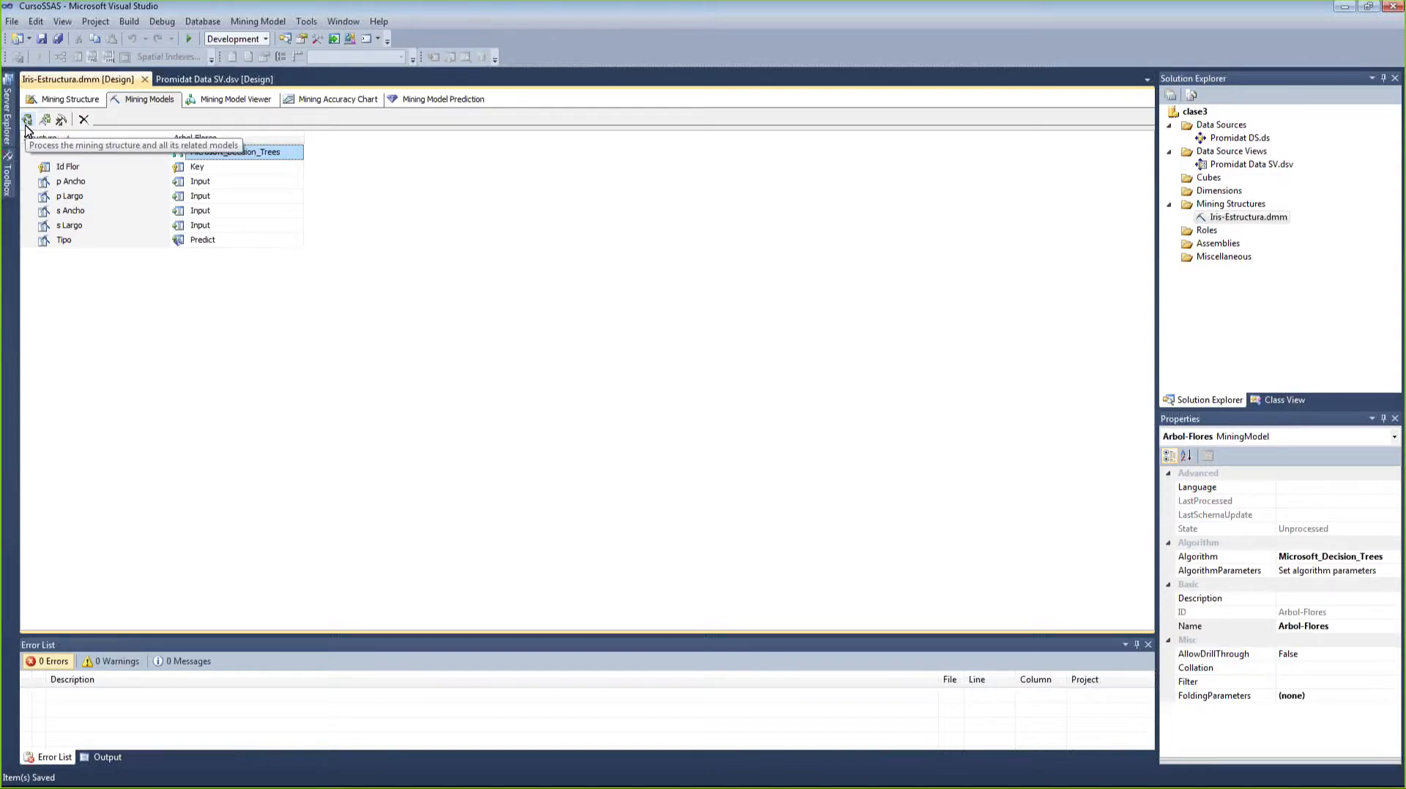
right_click(1242, 221)
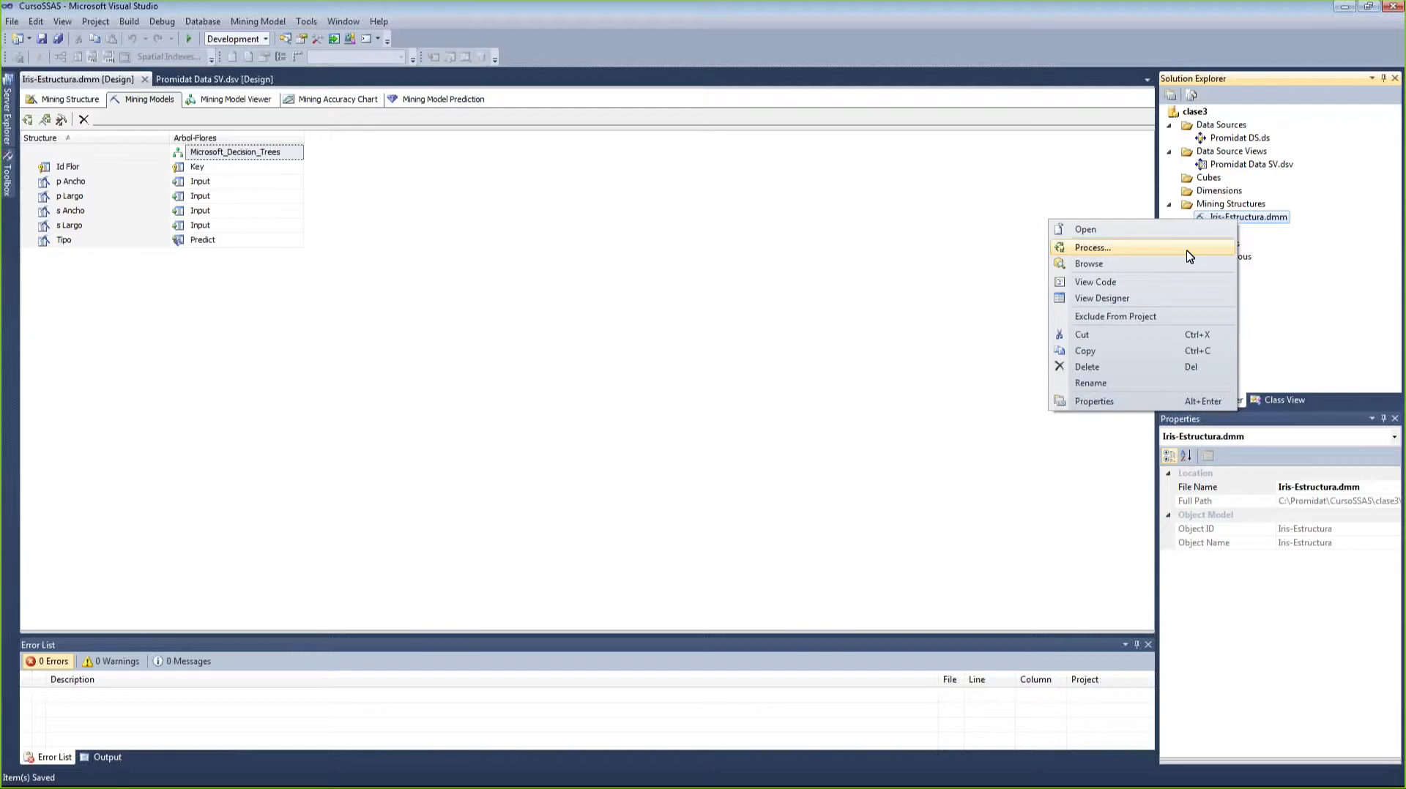
right_click(1255, 218)
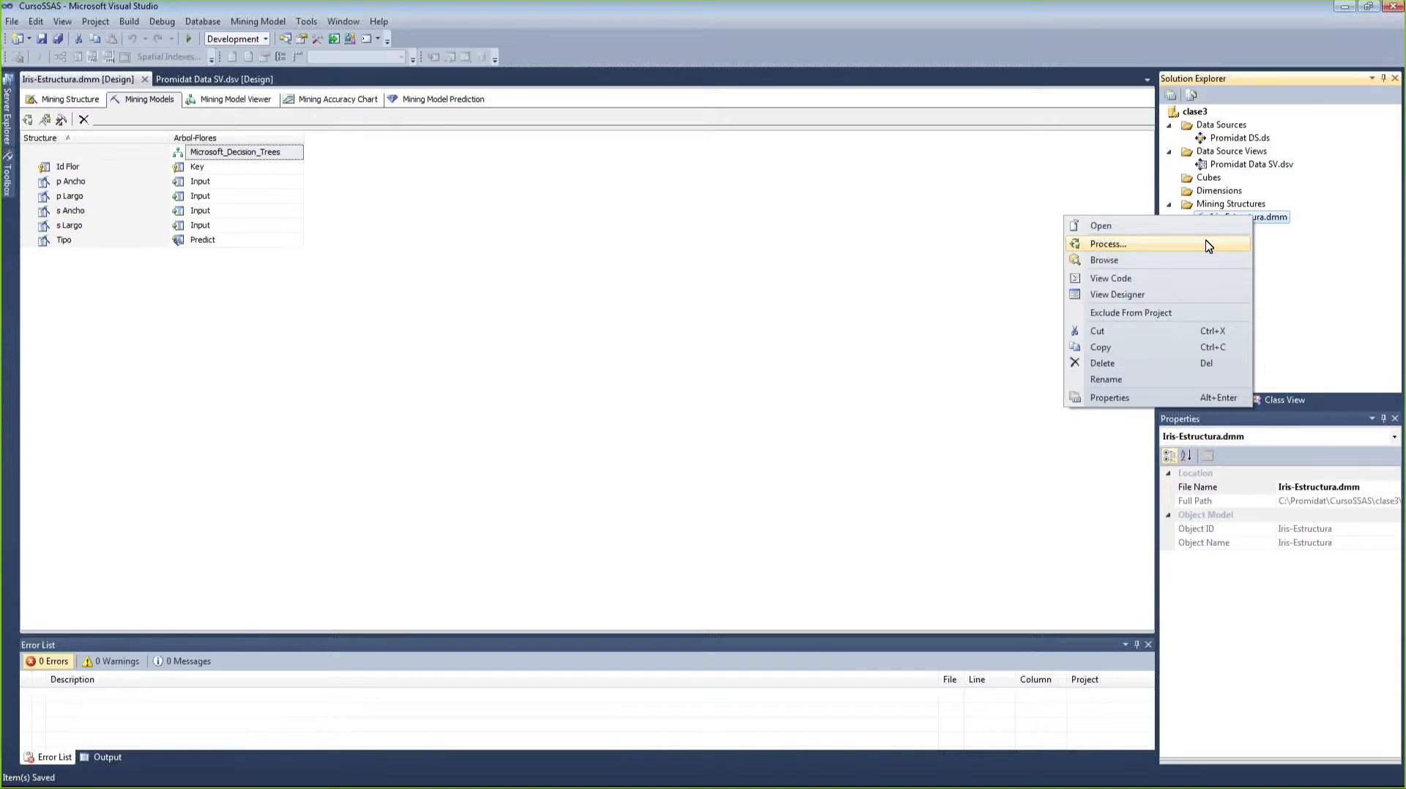
click(1208, 244)
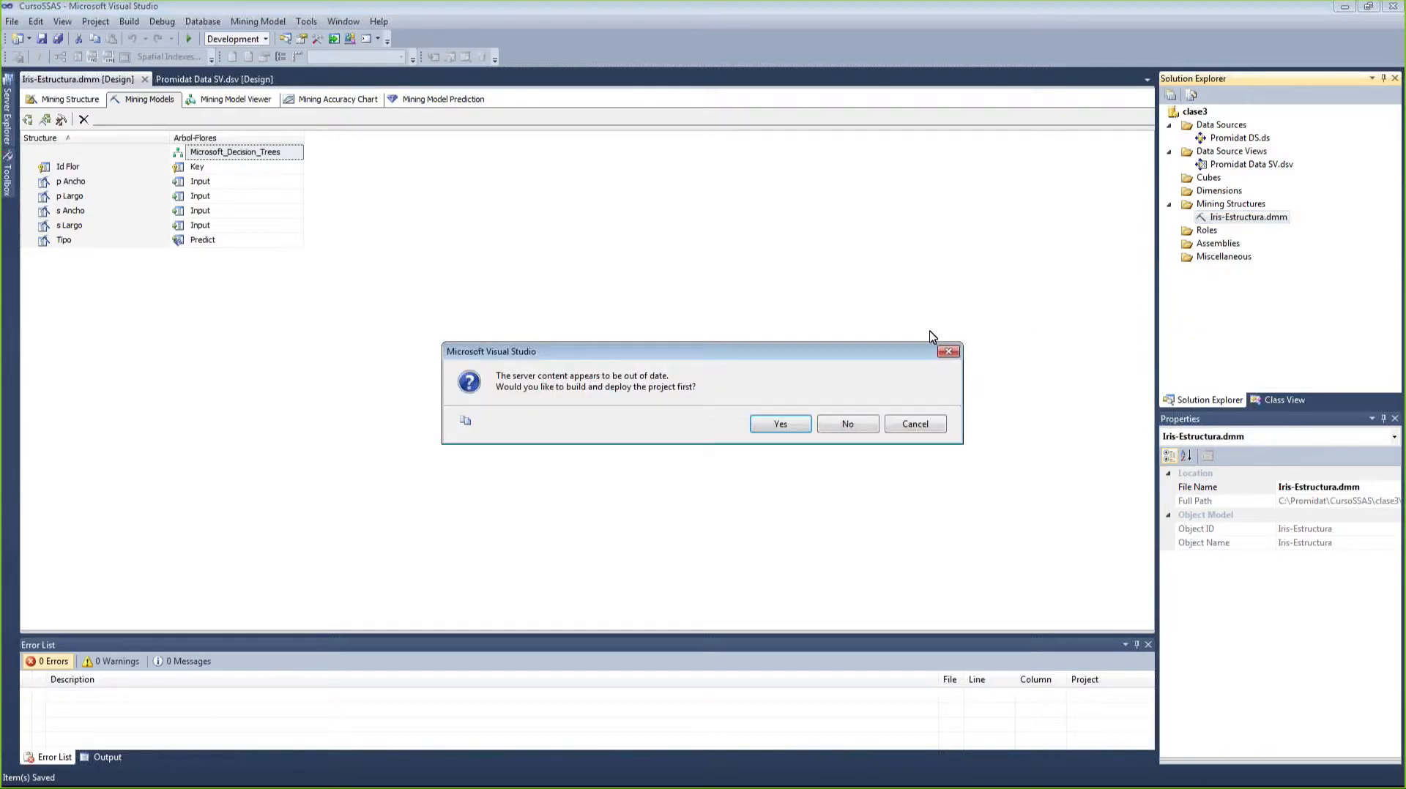
click(780, 425)
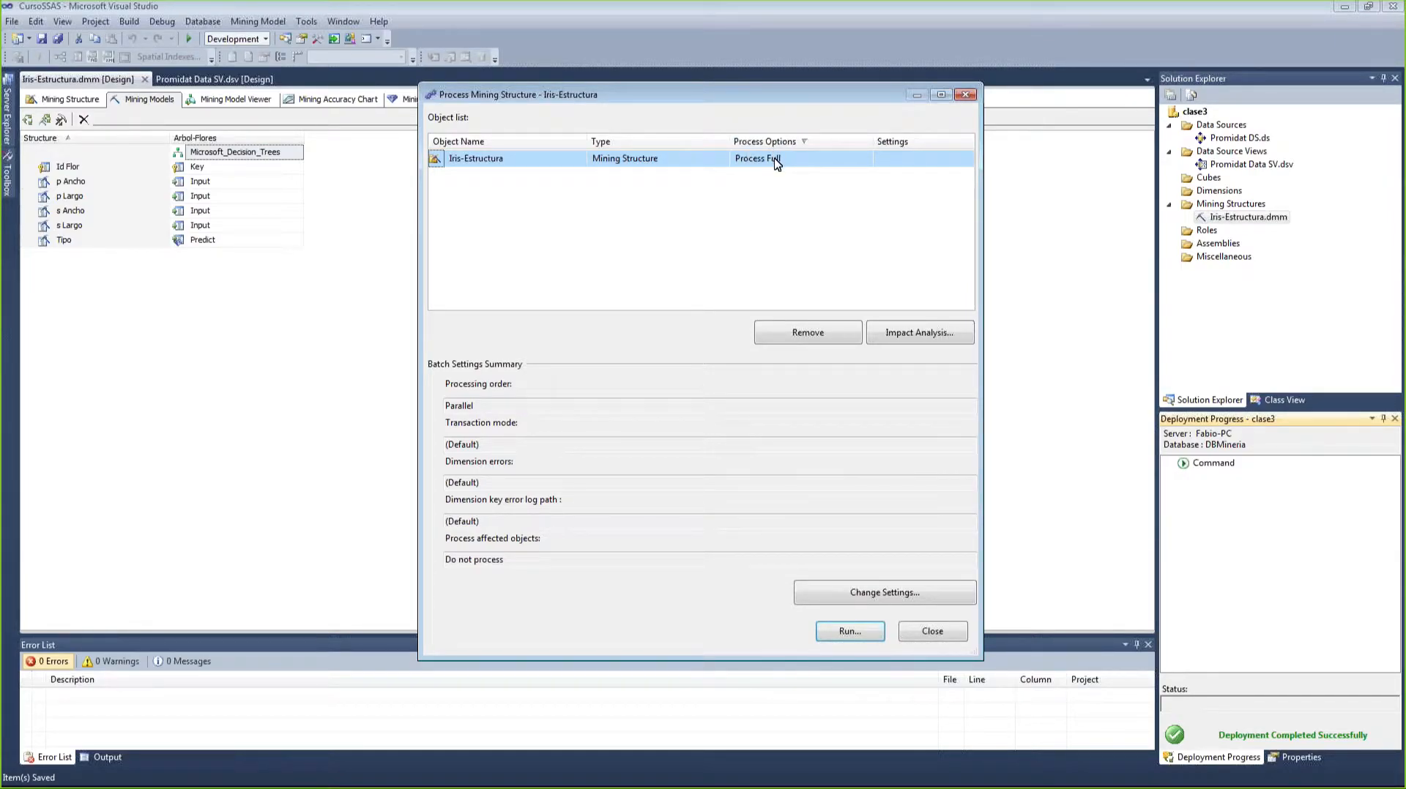
click(864, 634)
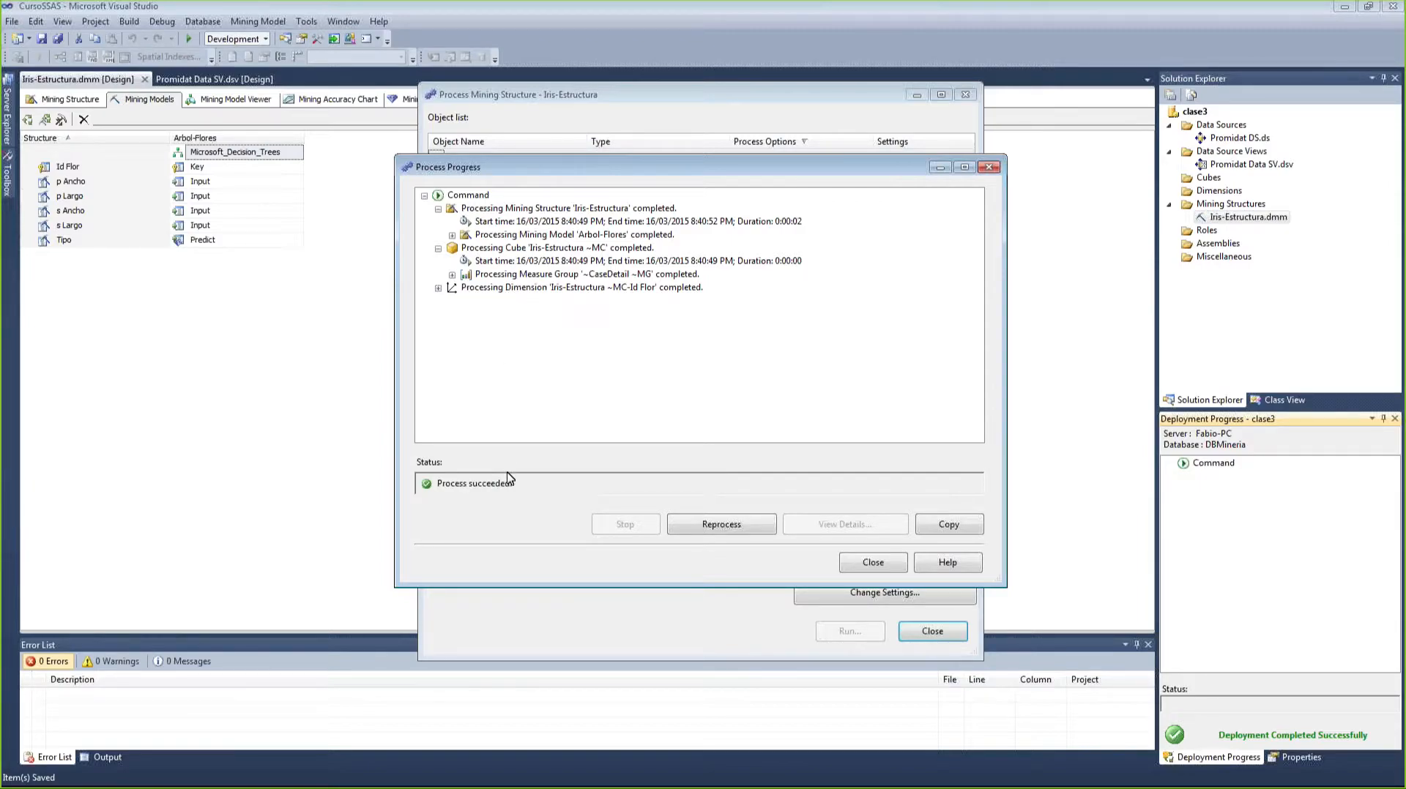
- Examine the processing details of the Id Flor dimension, then close the progress and processing windows
click(438, 288)
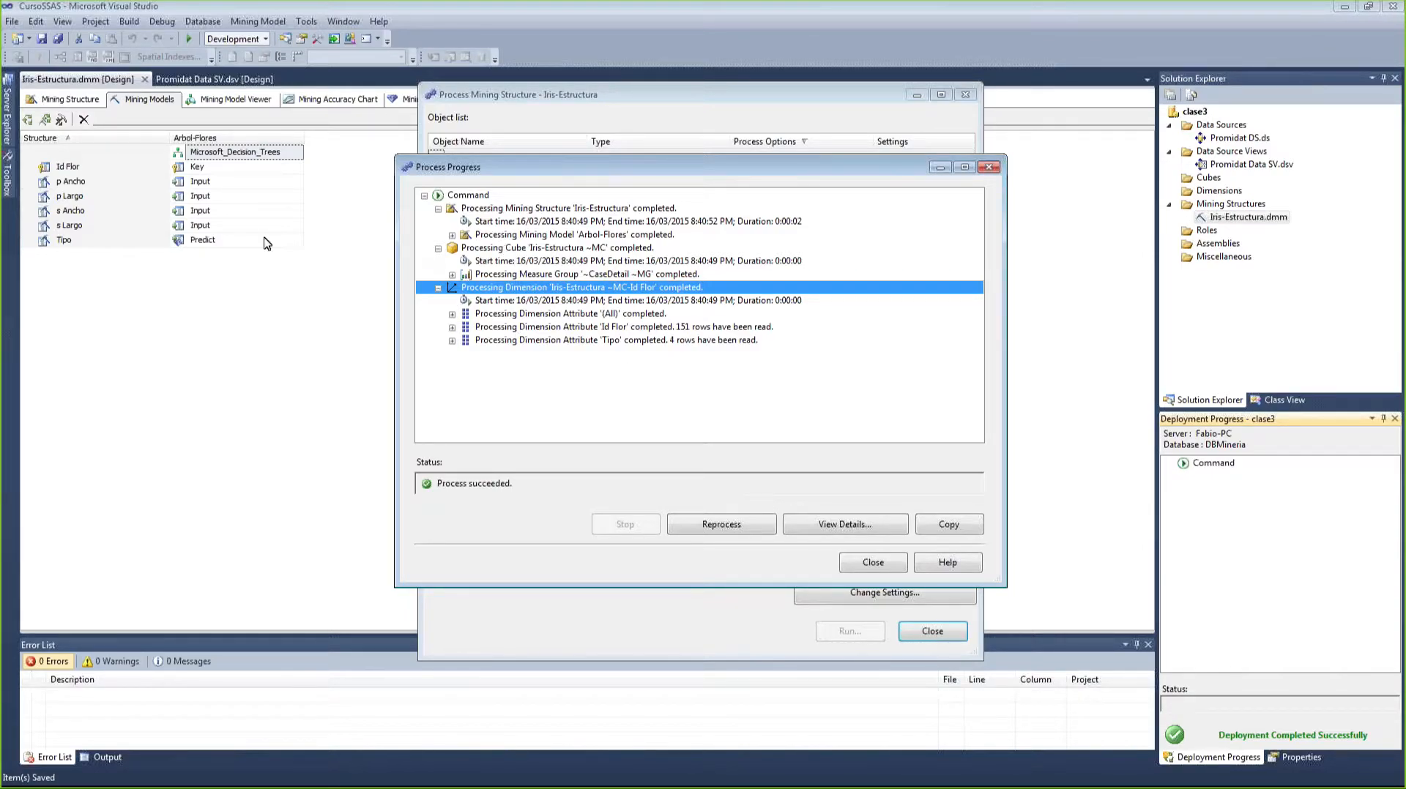
click(880, 566)
click(932, 631)
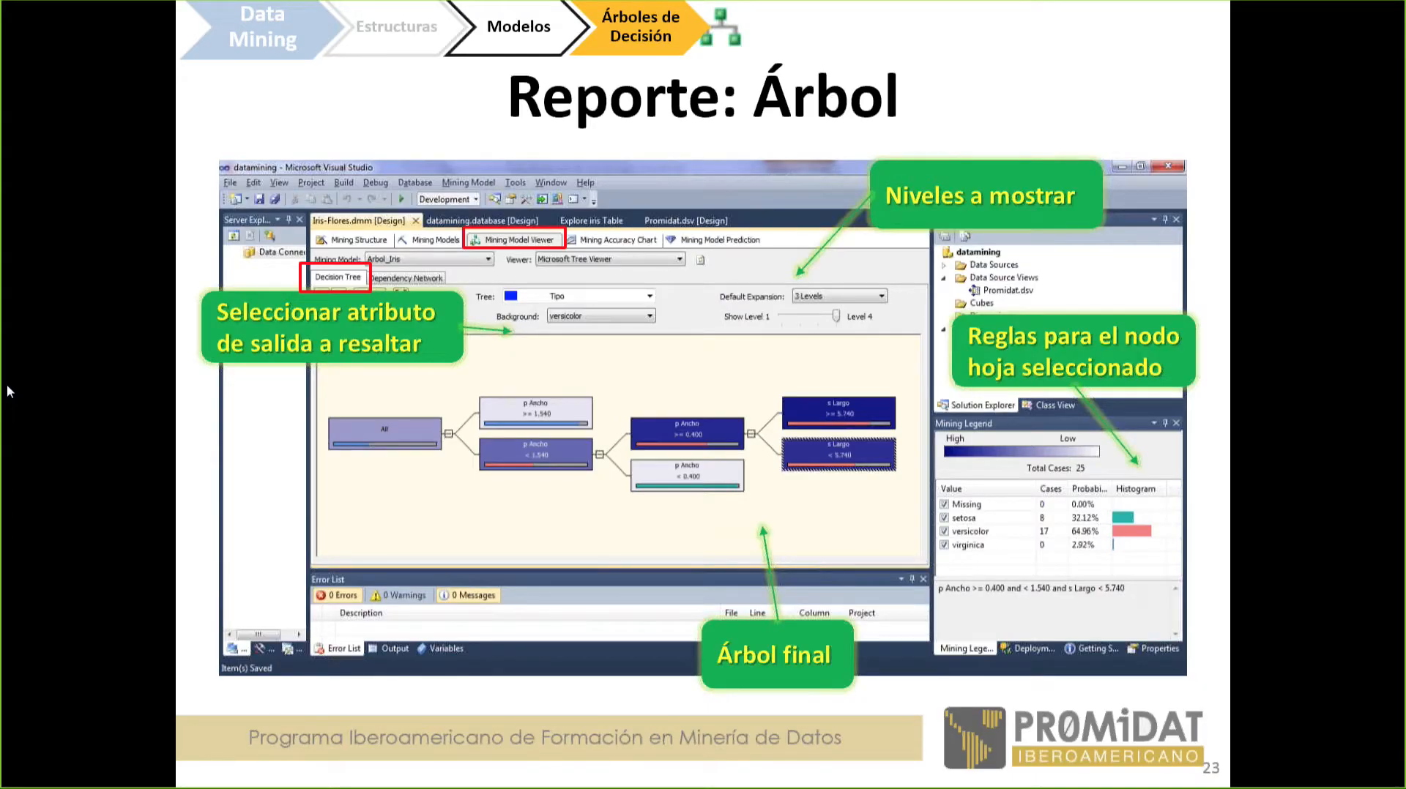
key(Right)
key(Right)
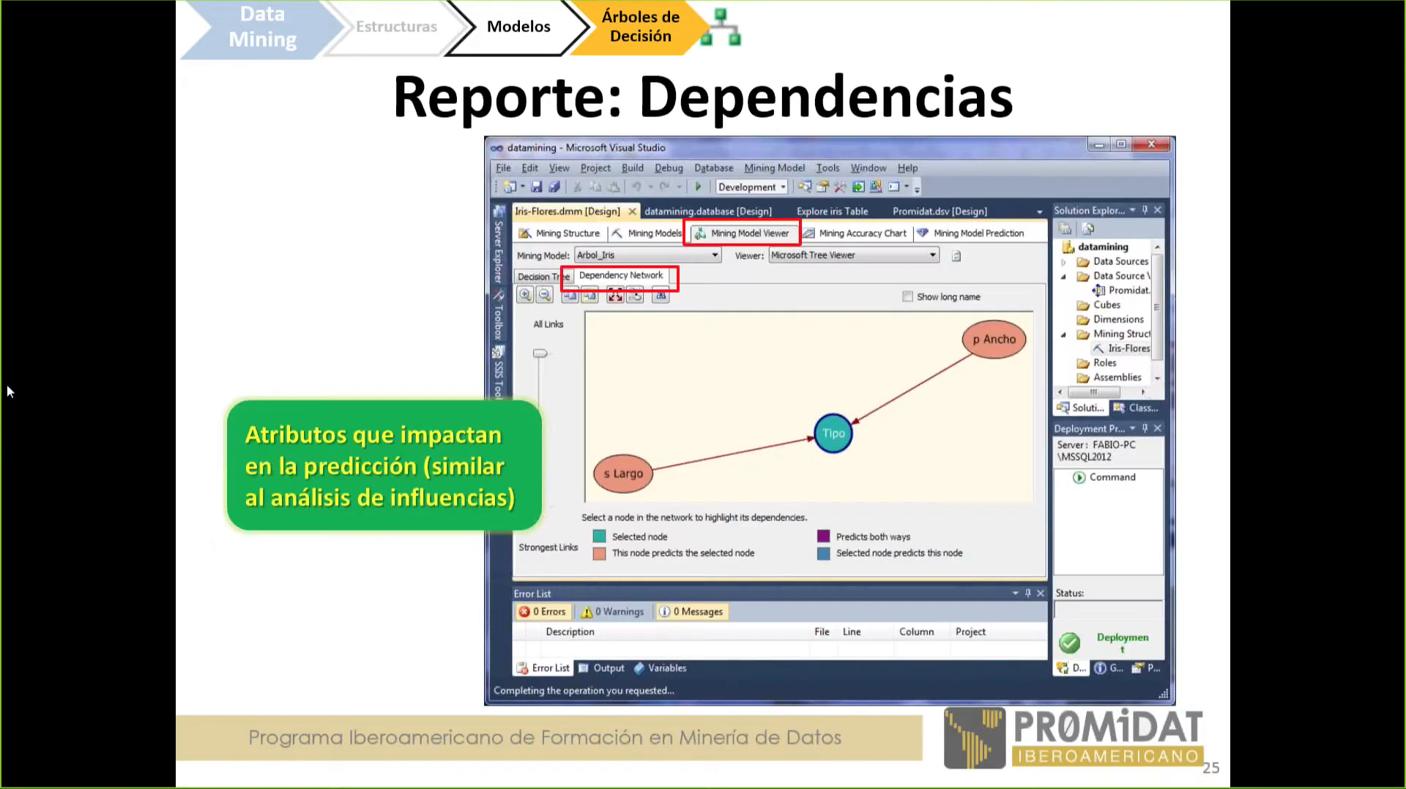
key(Left)
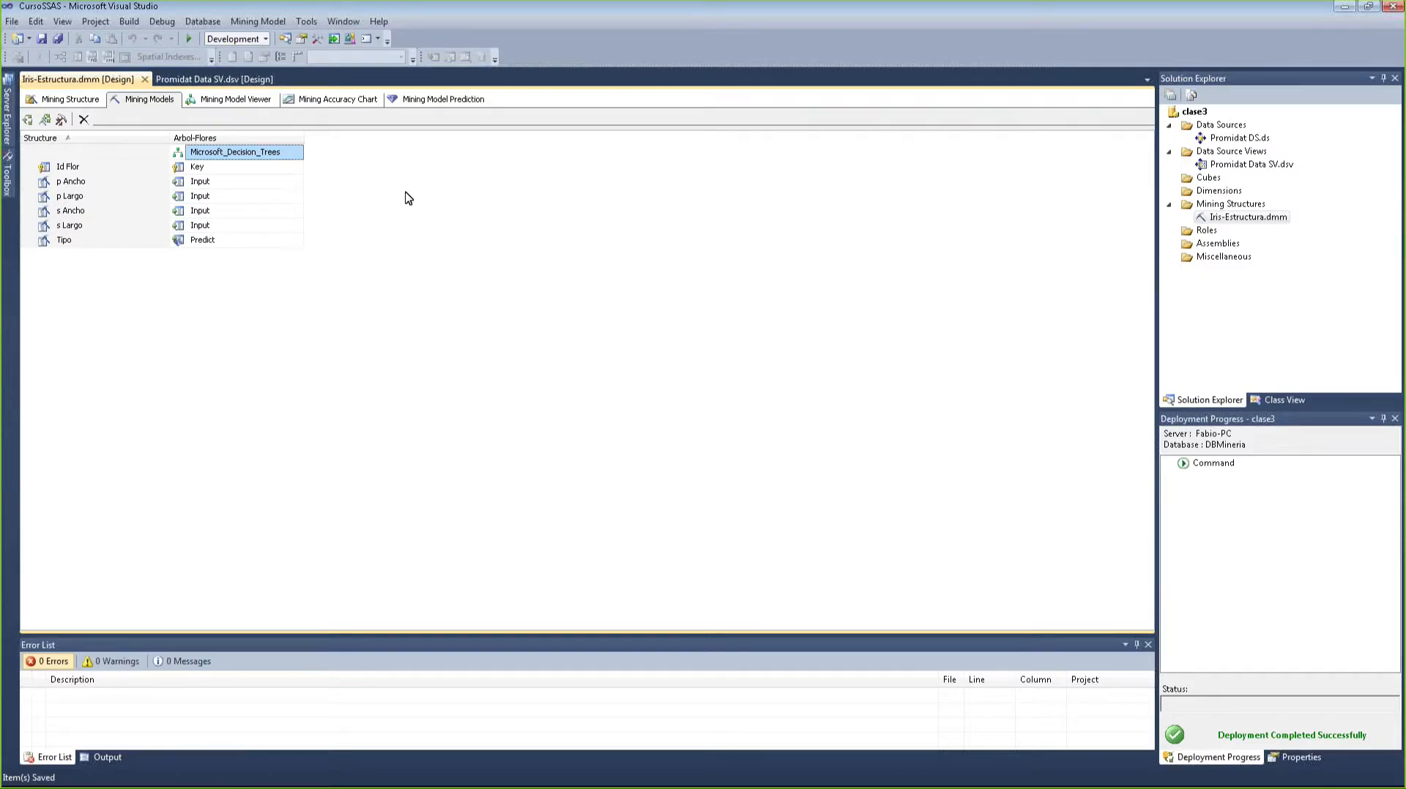
- View the Arbol-Flores decision tree and inspect the case distribution of the p Ancho >= 1.540 and p Largo >= 1.843 nodes
click(259, 104)
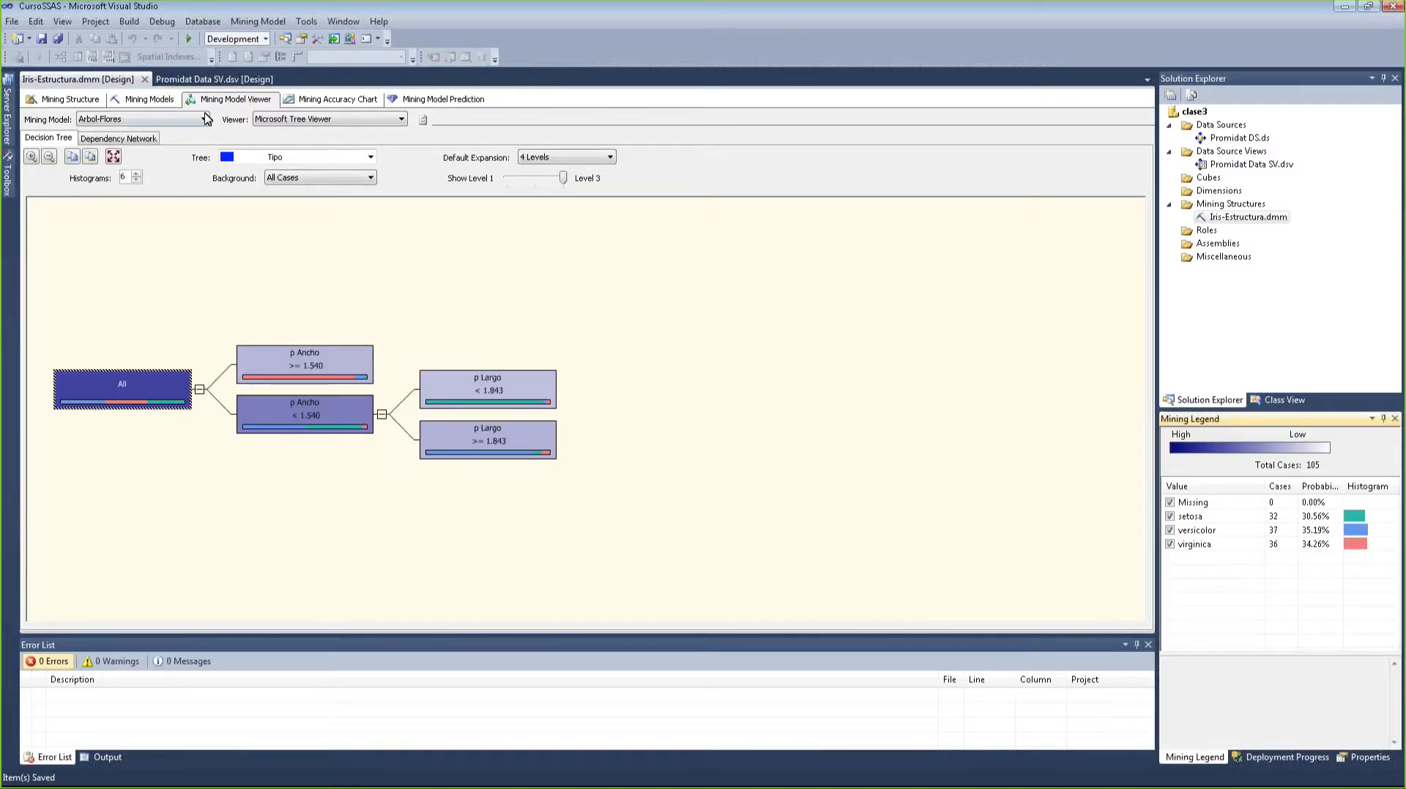
mouse_move(149, 414)
click(337, 364)
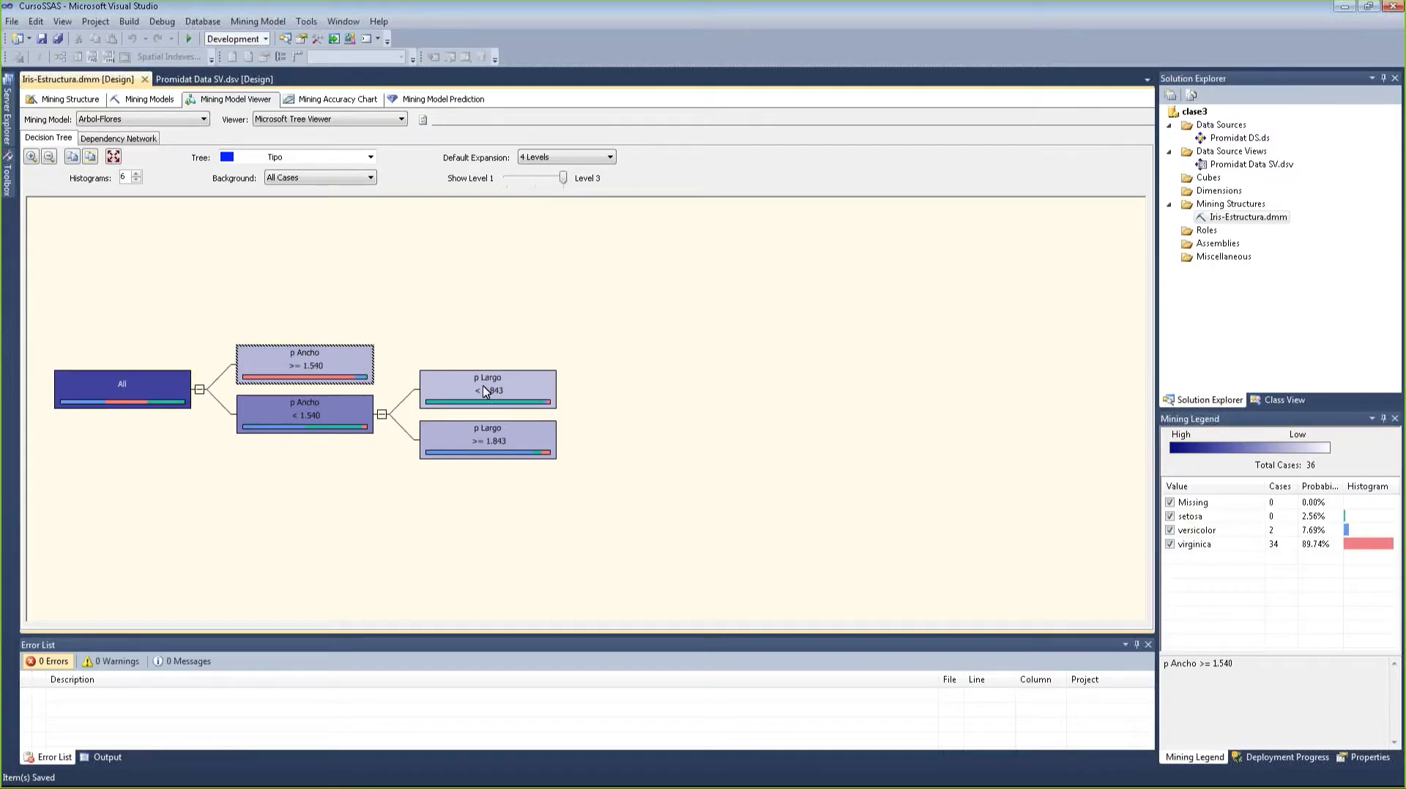
mouse_move(566, 402)
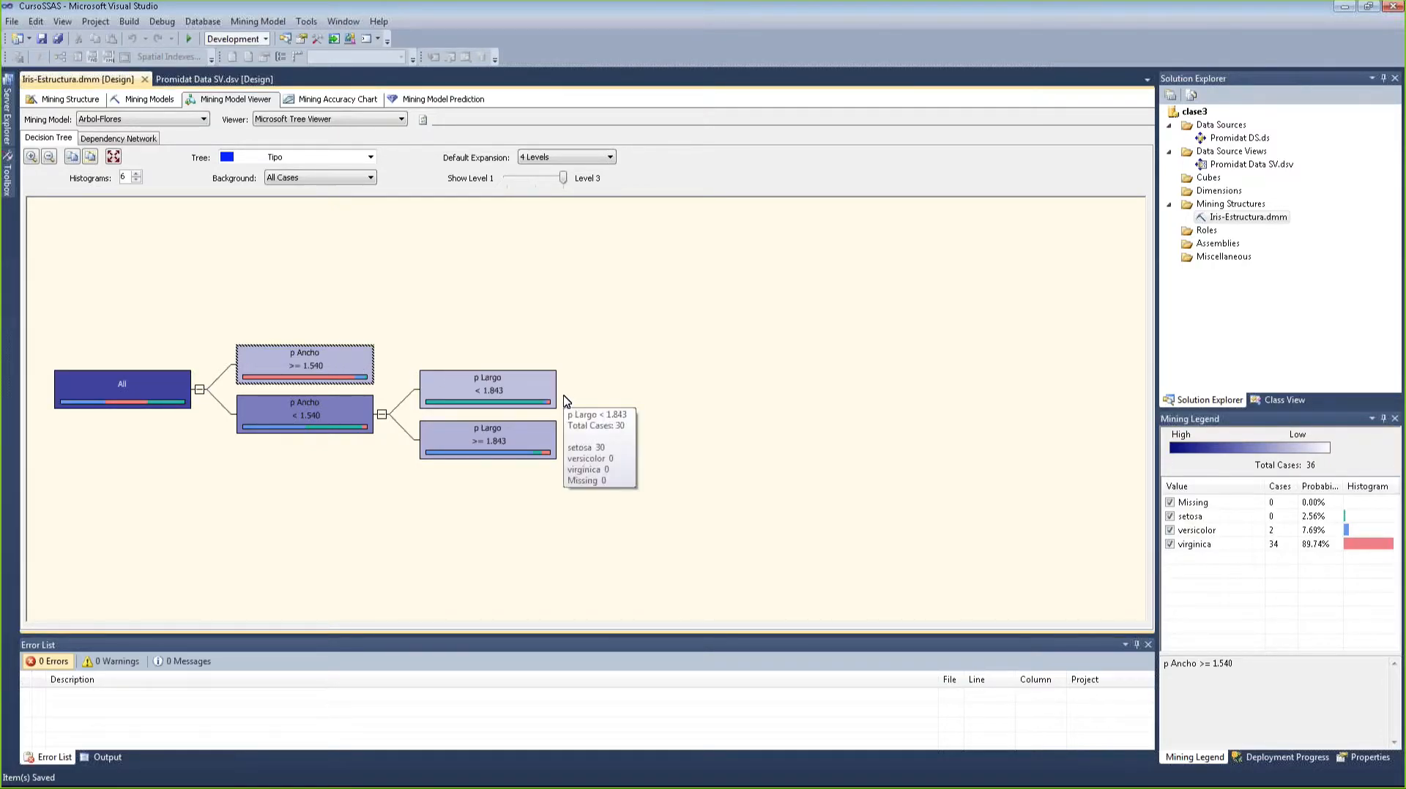
click(539, 441)
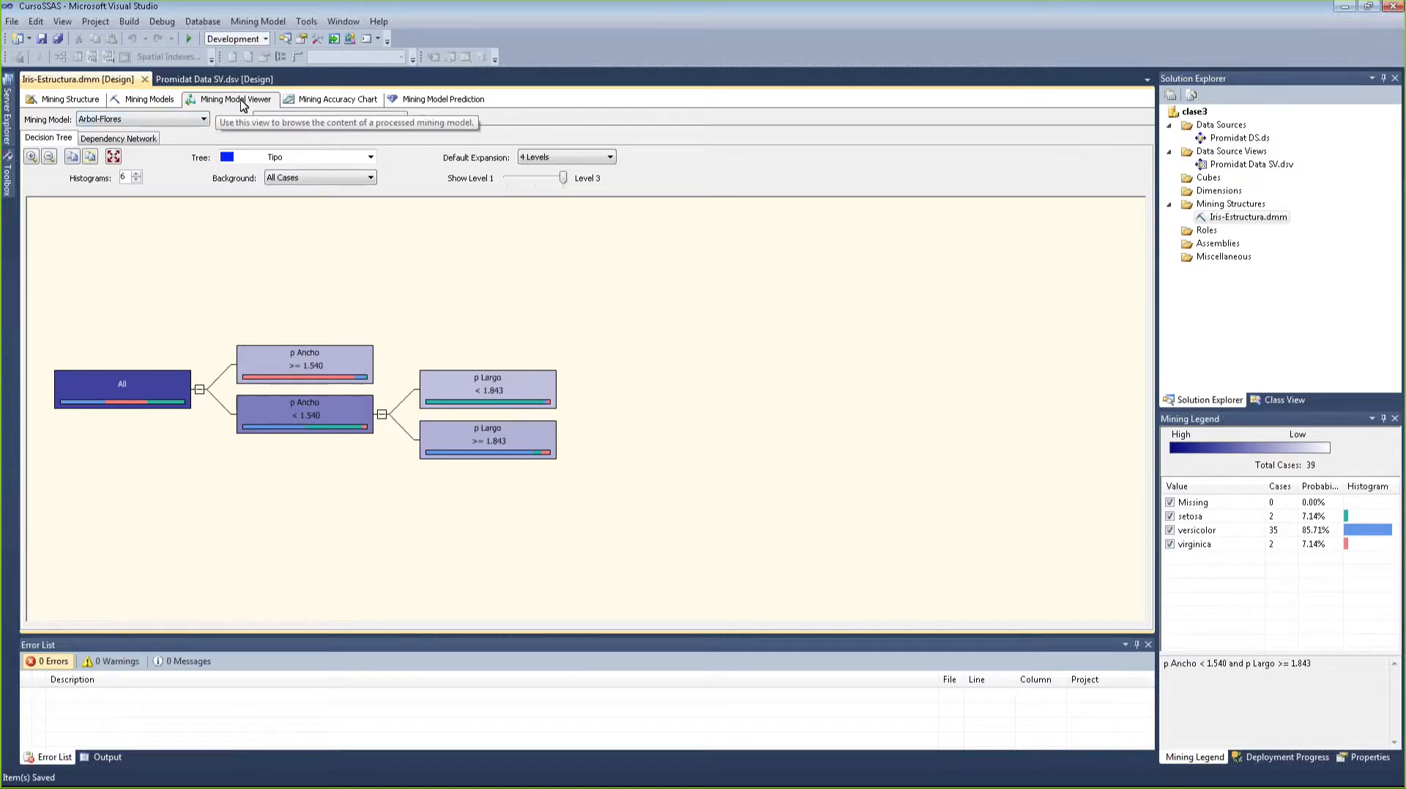
- Choose the Arbol-Flores model for viewing and highlight the dependencies of Tipo in its dependency network
click(196, 119)
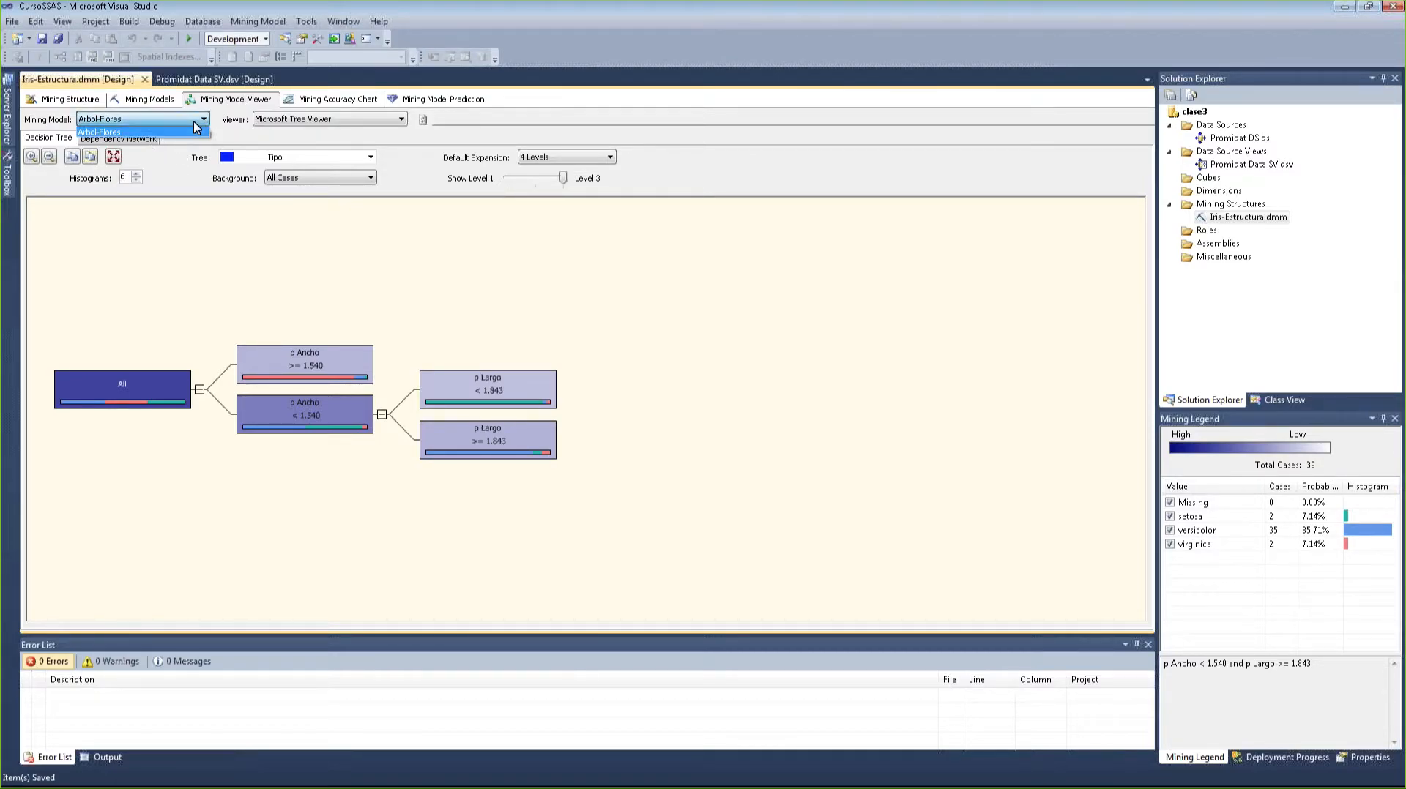
click(139, 132)
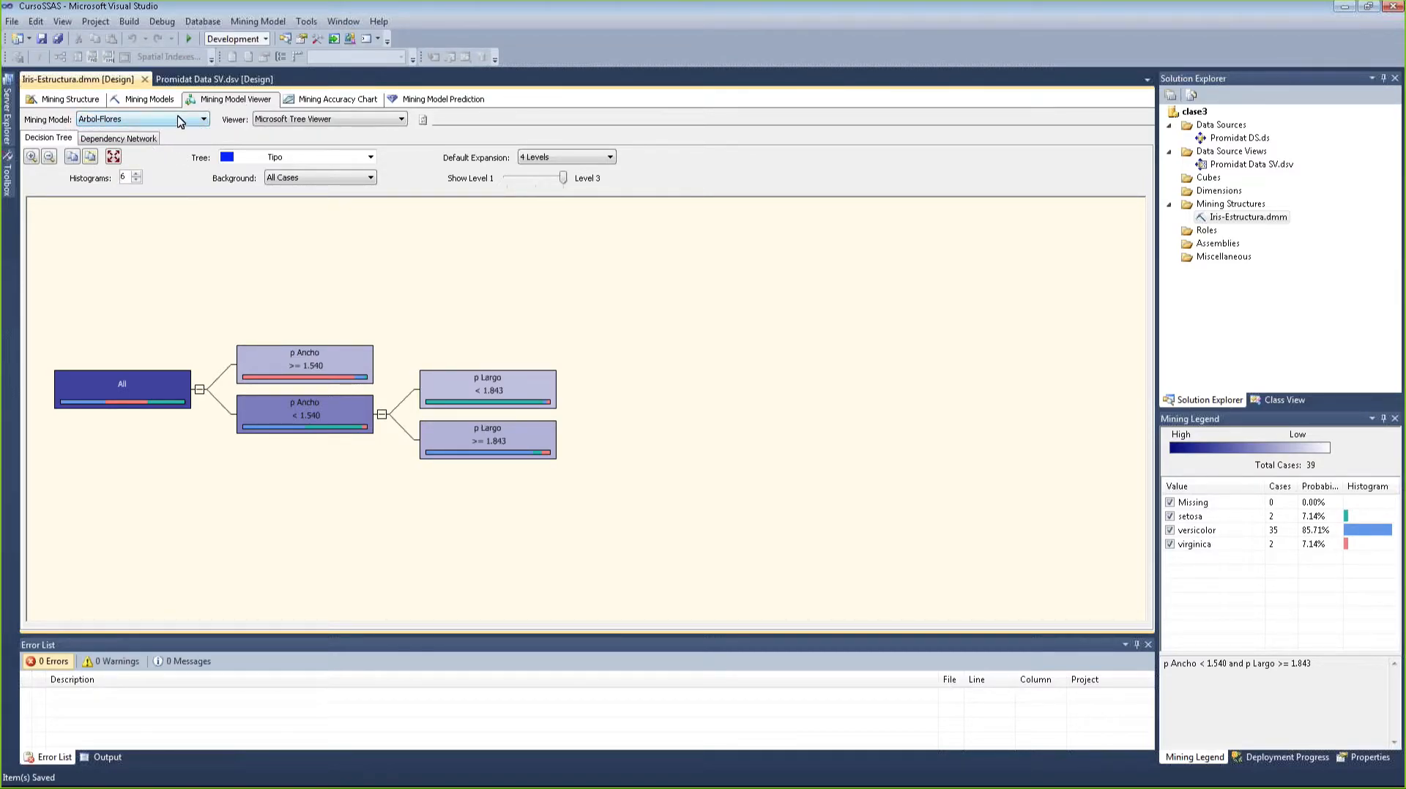
click(121, 137)
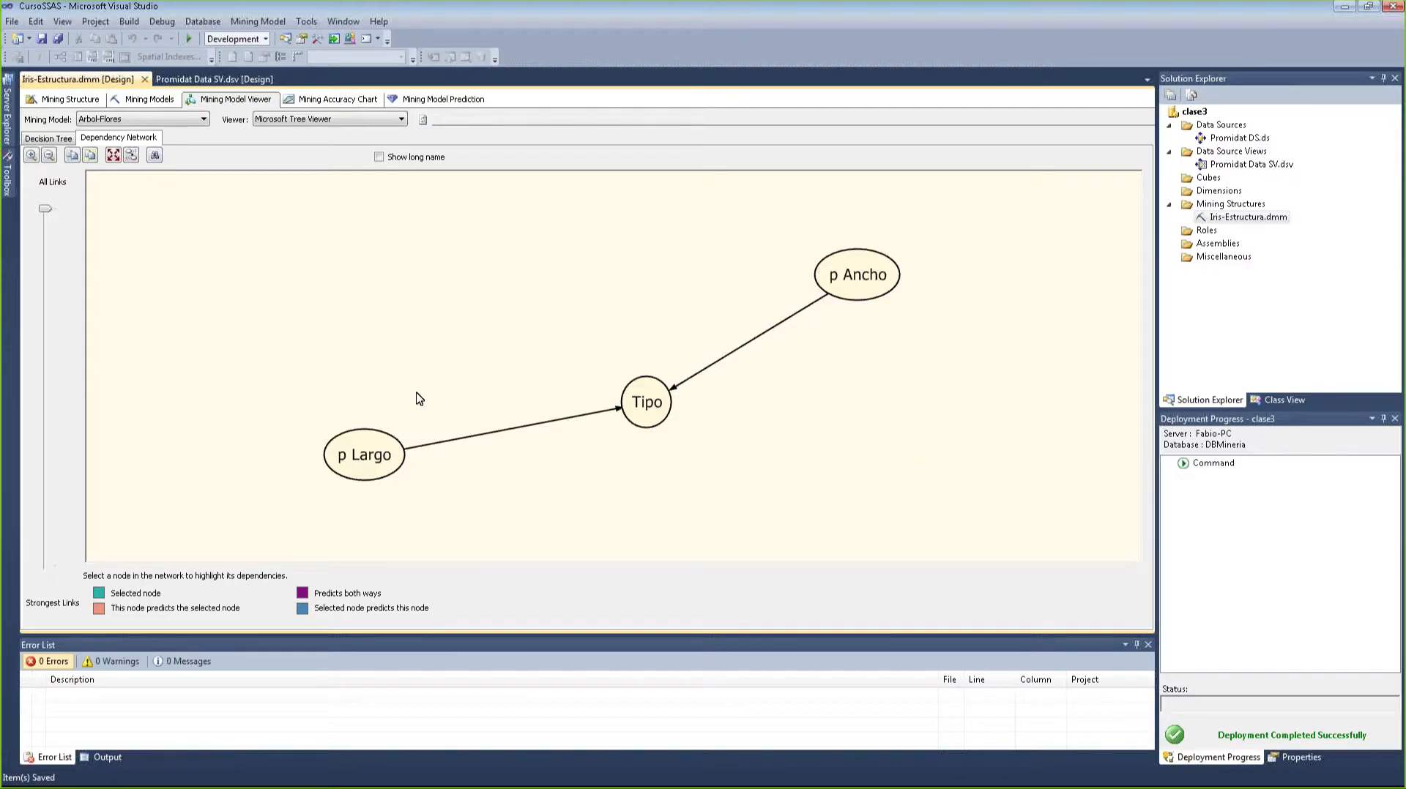
click(645, 425)
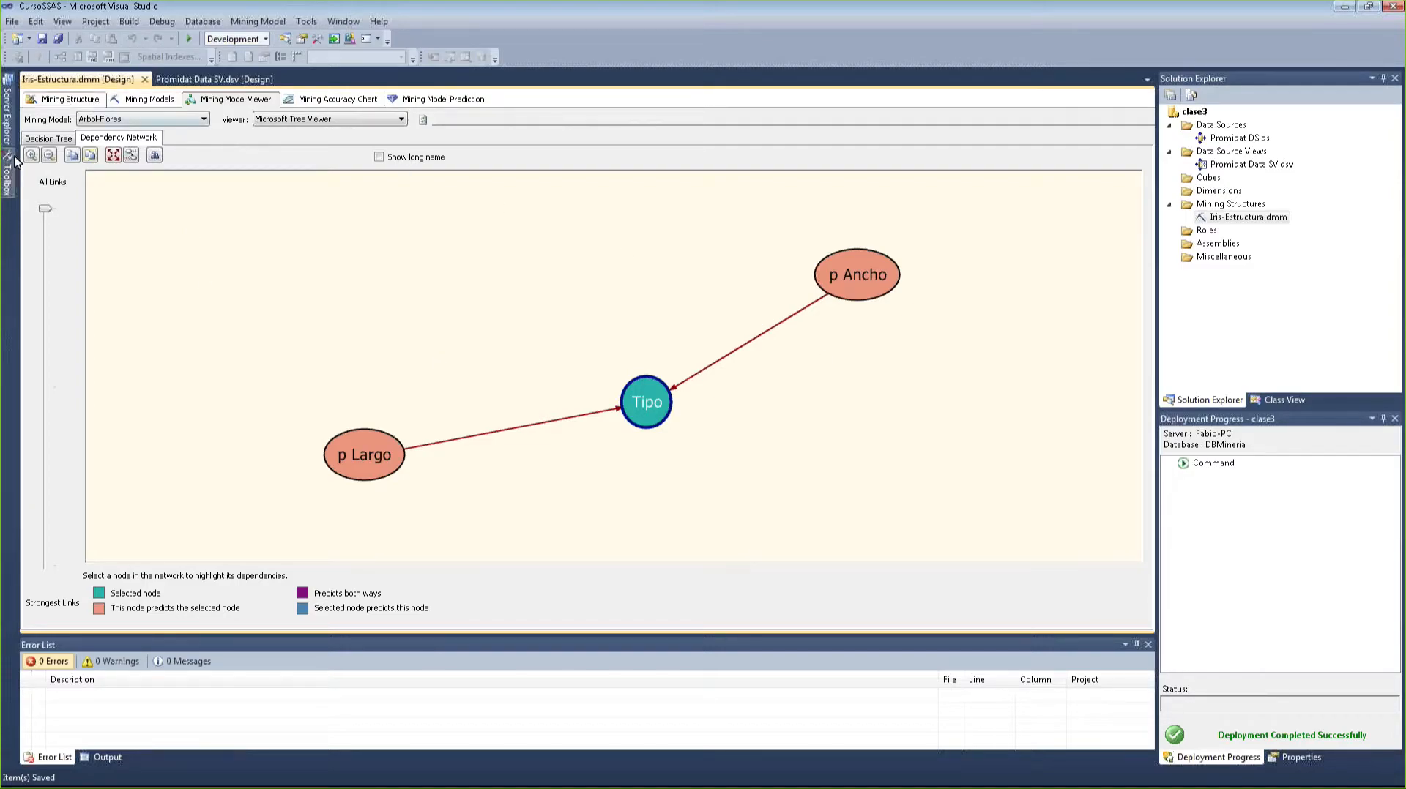
- Return to the decision tree and inspect the rules and case distribution of the p Ancho < 1.540 and p Ancho >= 1.540 nodes
click(59, 140)
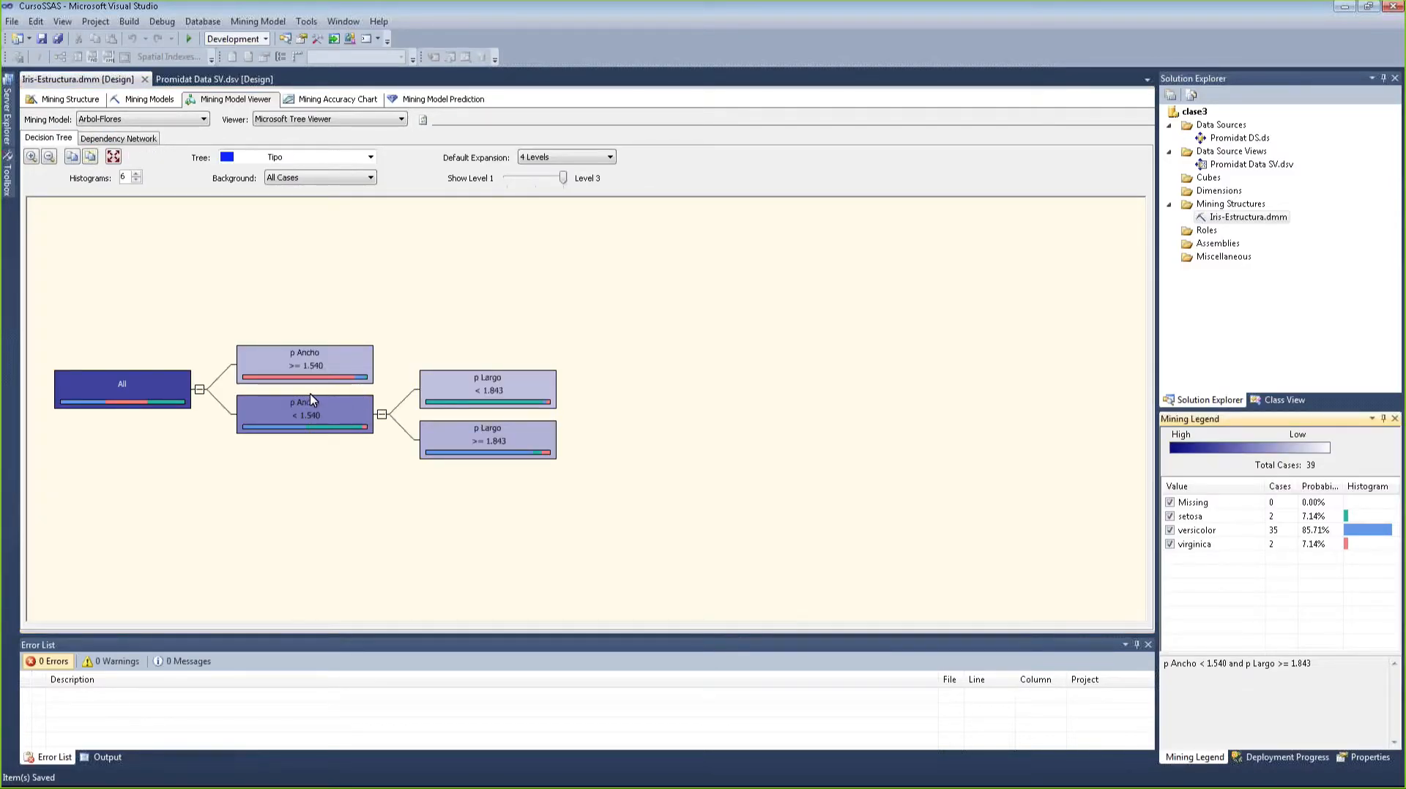
mouse_move(259, 386)
click(242, 411)
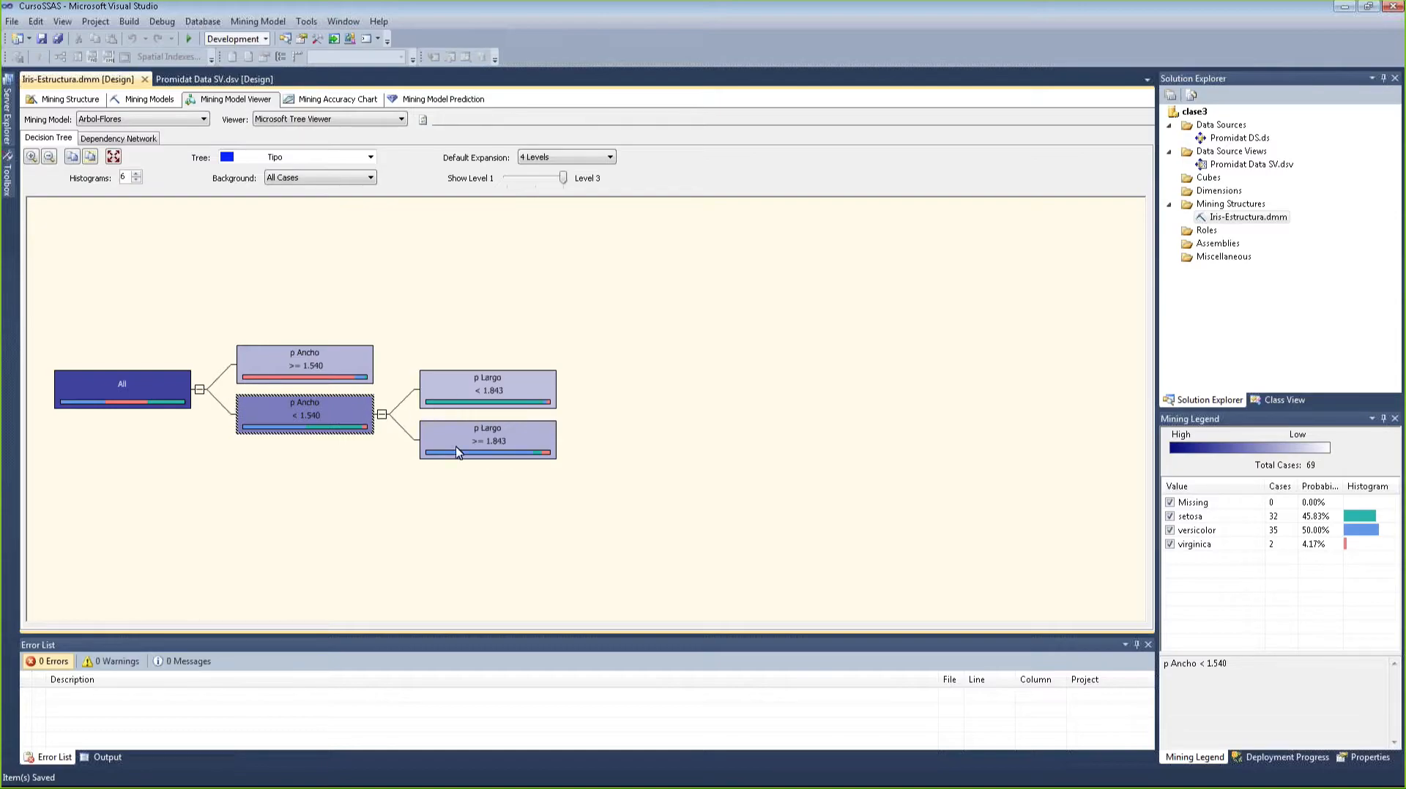
mouse_move(458, 457)
mouse_move(515, 454)
click(317, 359)
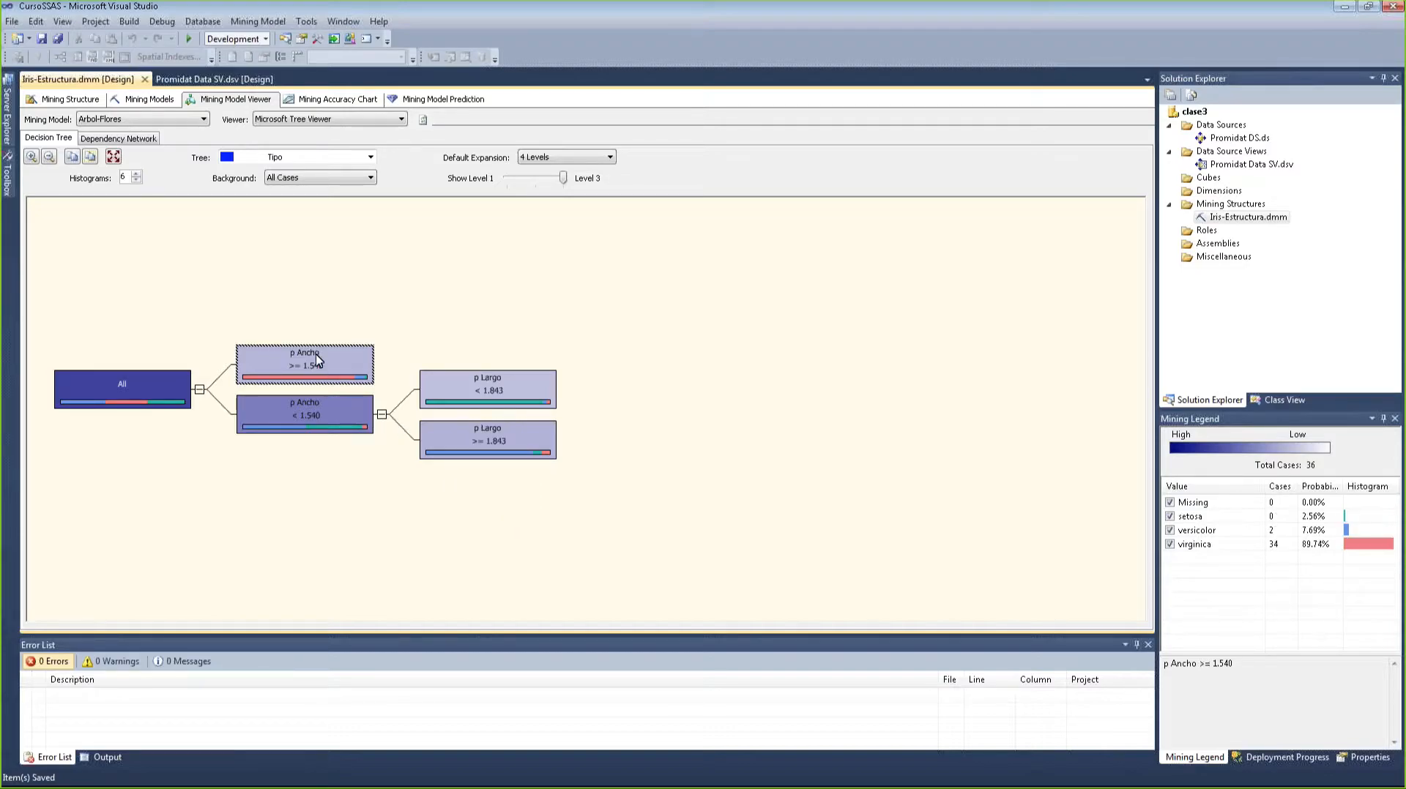
scroll(512, 326, up, 2)
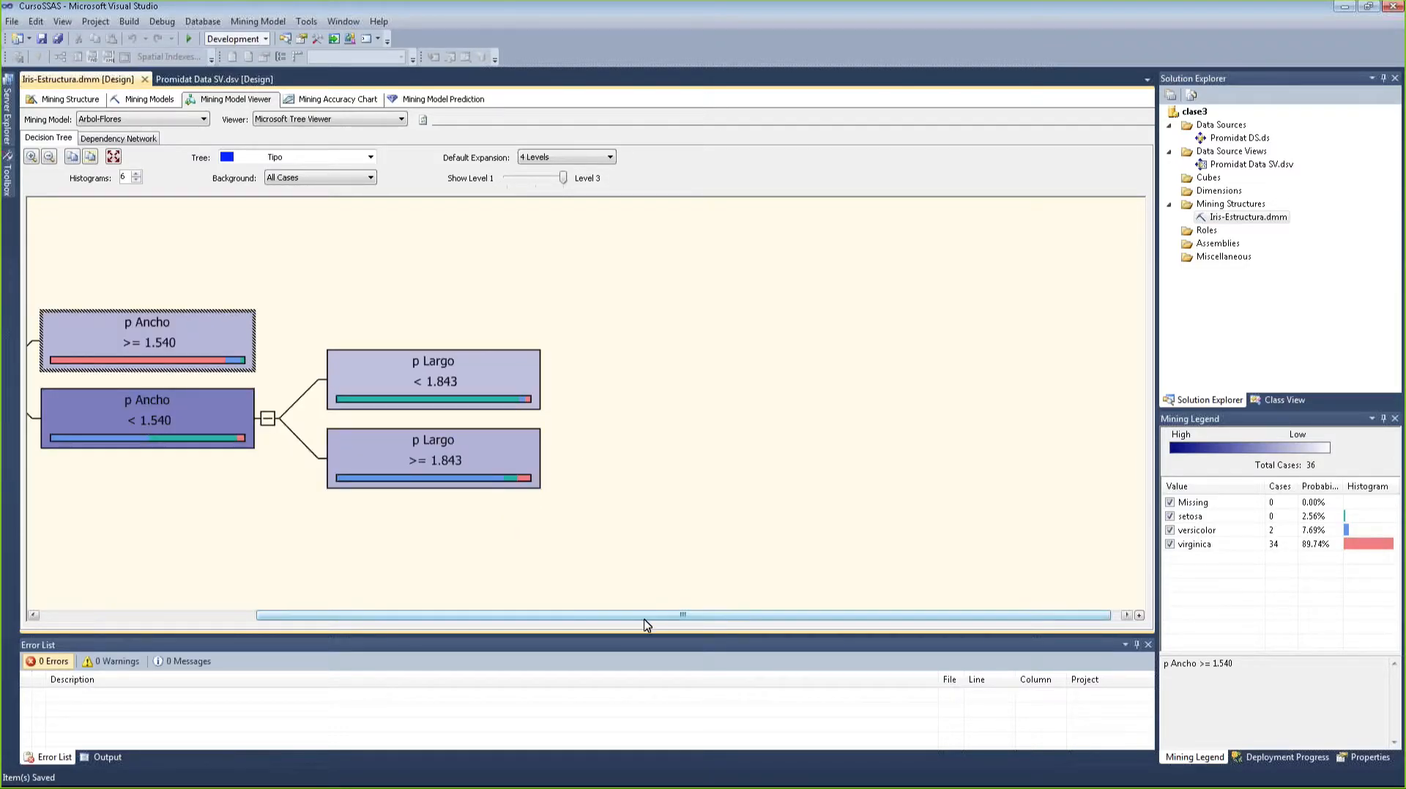
- Widen the side panels beside the decision tree and examine the rule of the p Ancho >= 1.540 node
drag(641, 618, 349, 610)
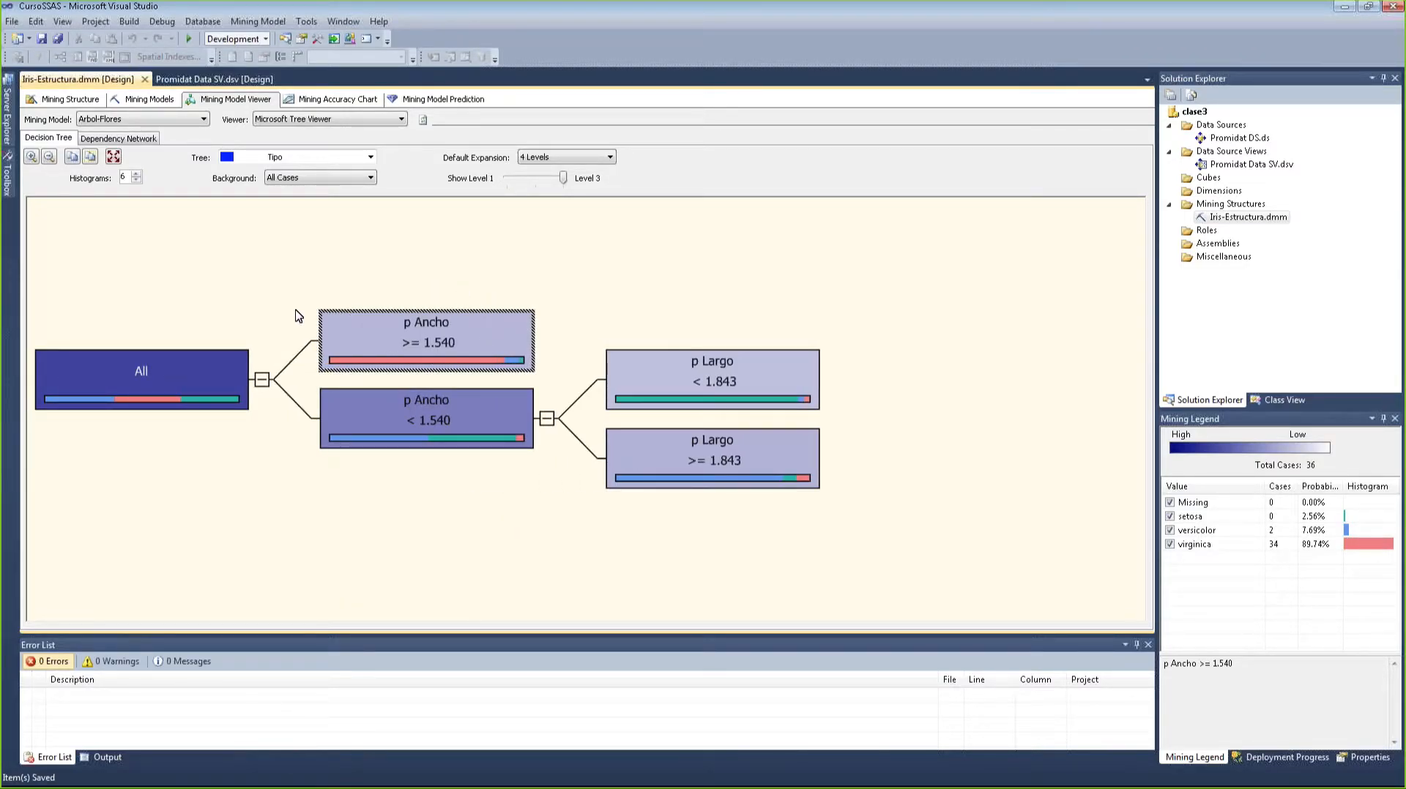
mouse_move(445, 364)
drag(1158, 291, 1035, 292)
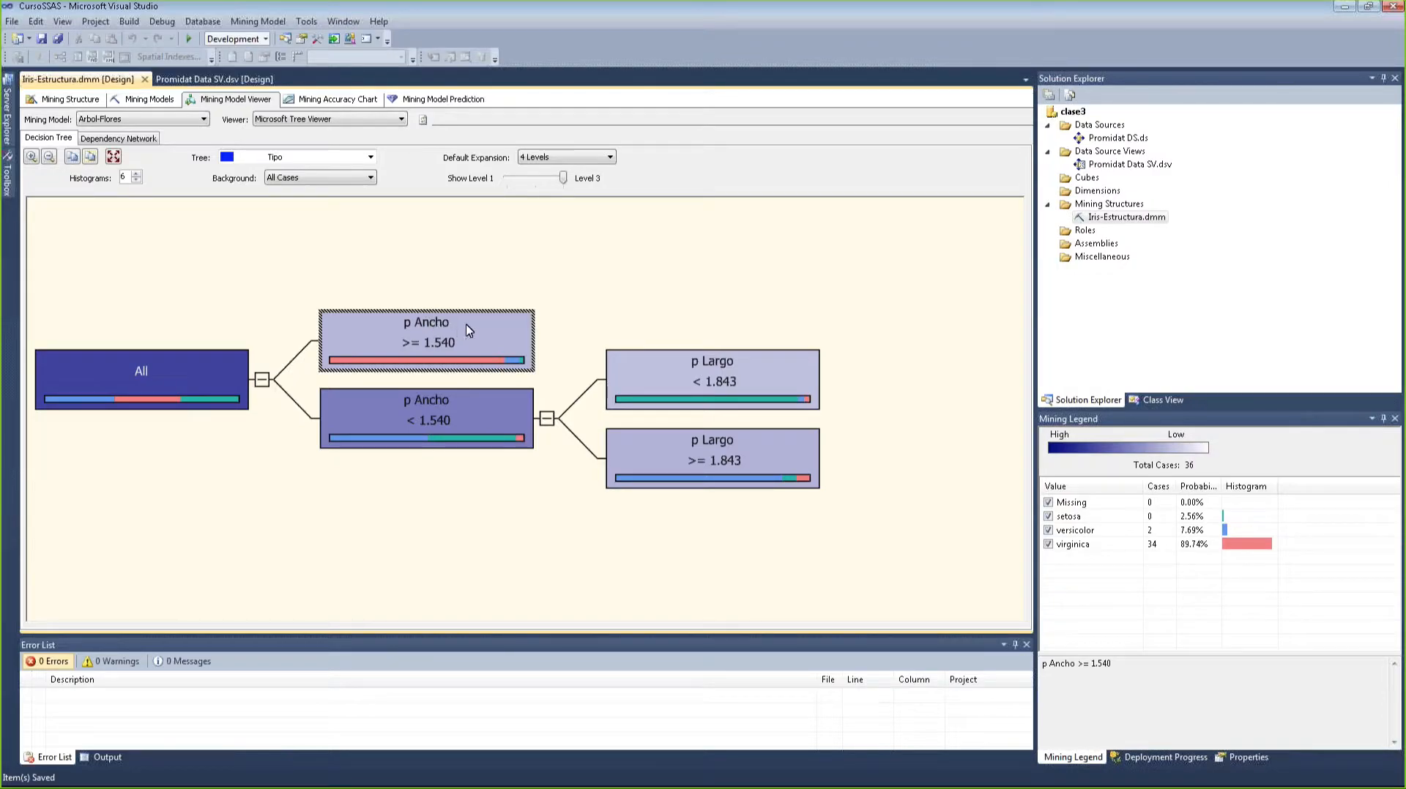
mouse_move(468, 330)
click(584, 305)
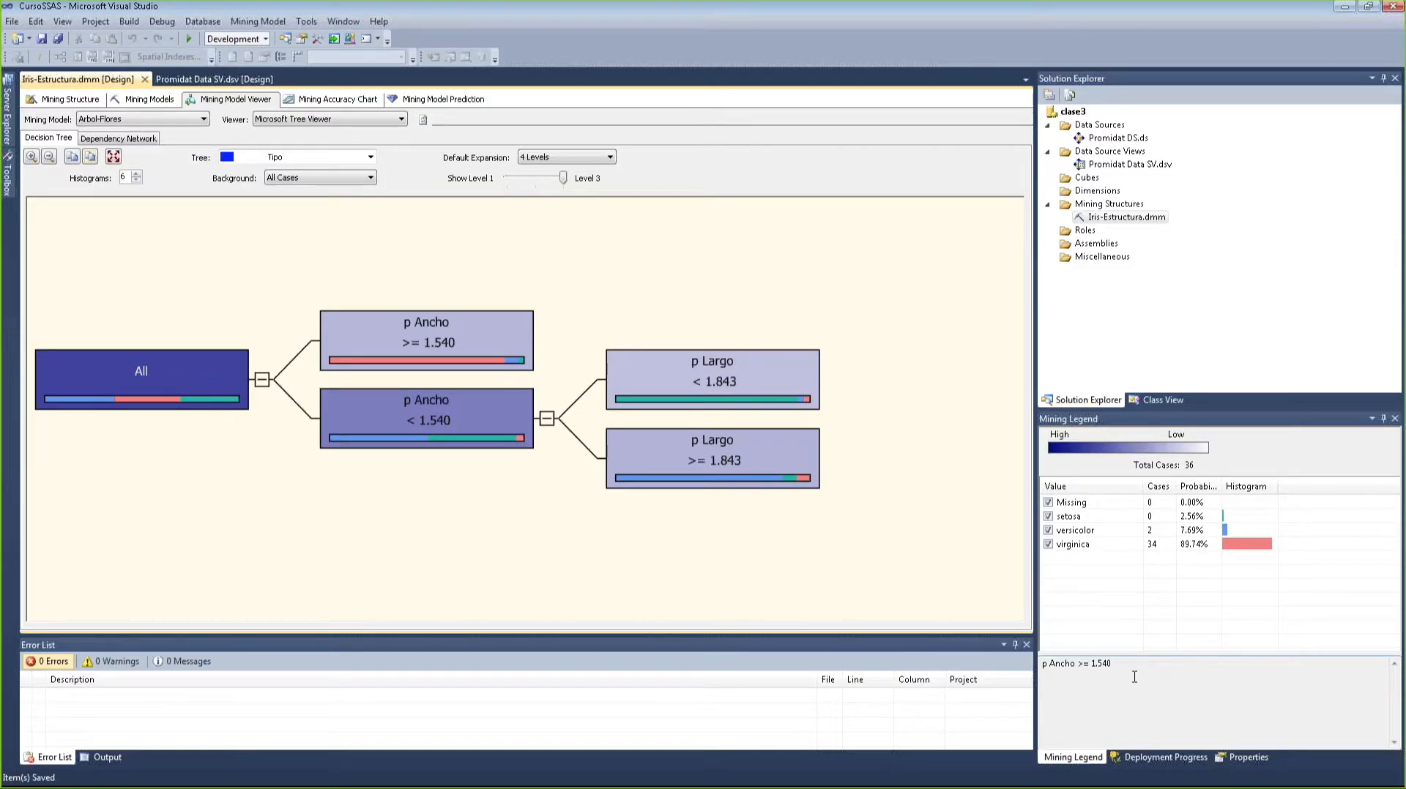
click(1109, 667)
drag(1109, 667, 1045, 664)
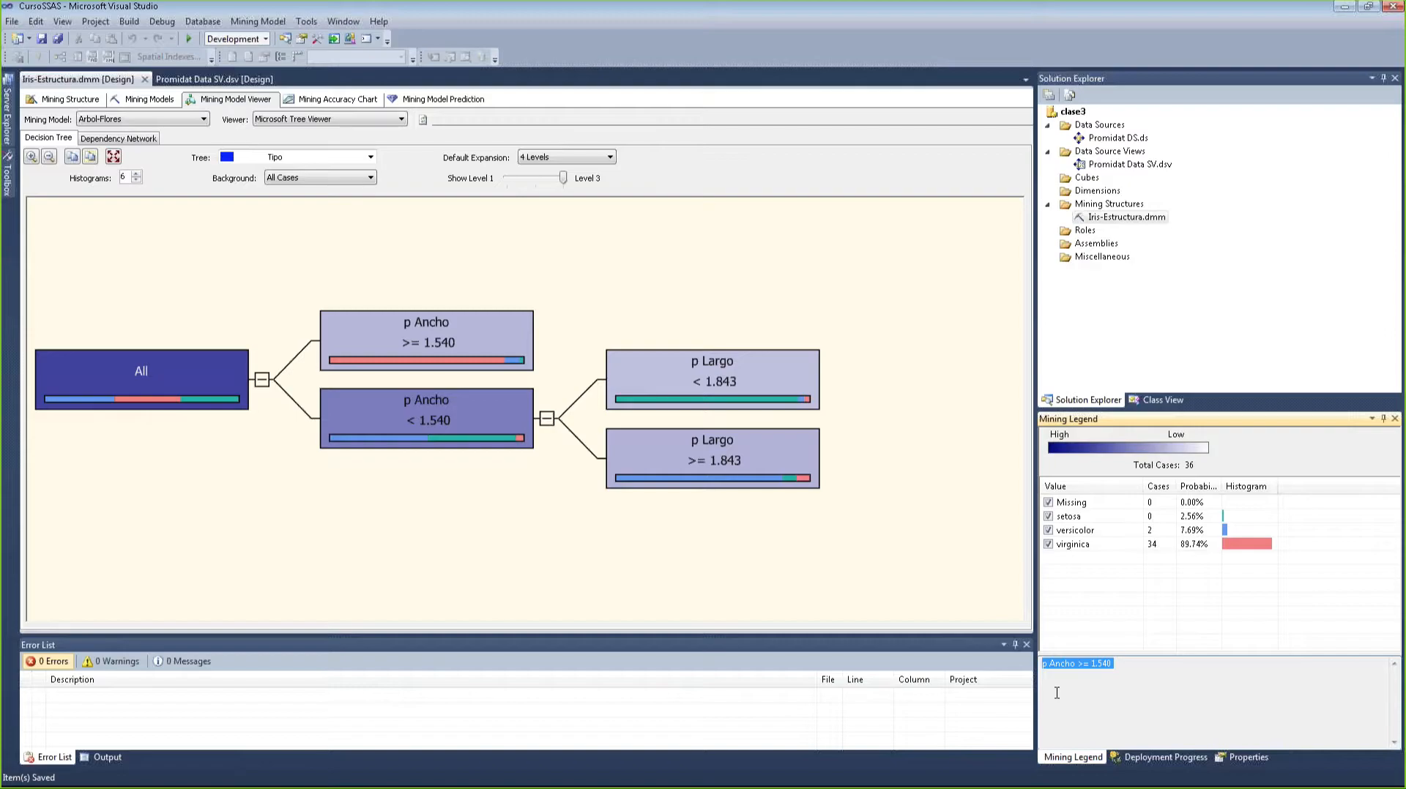
click(1070, 686)
drag(1167, 663, 1056, 663)
click(1160, 662)
click(556, 288)
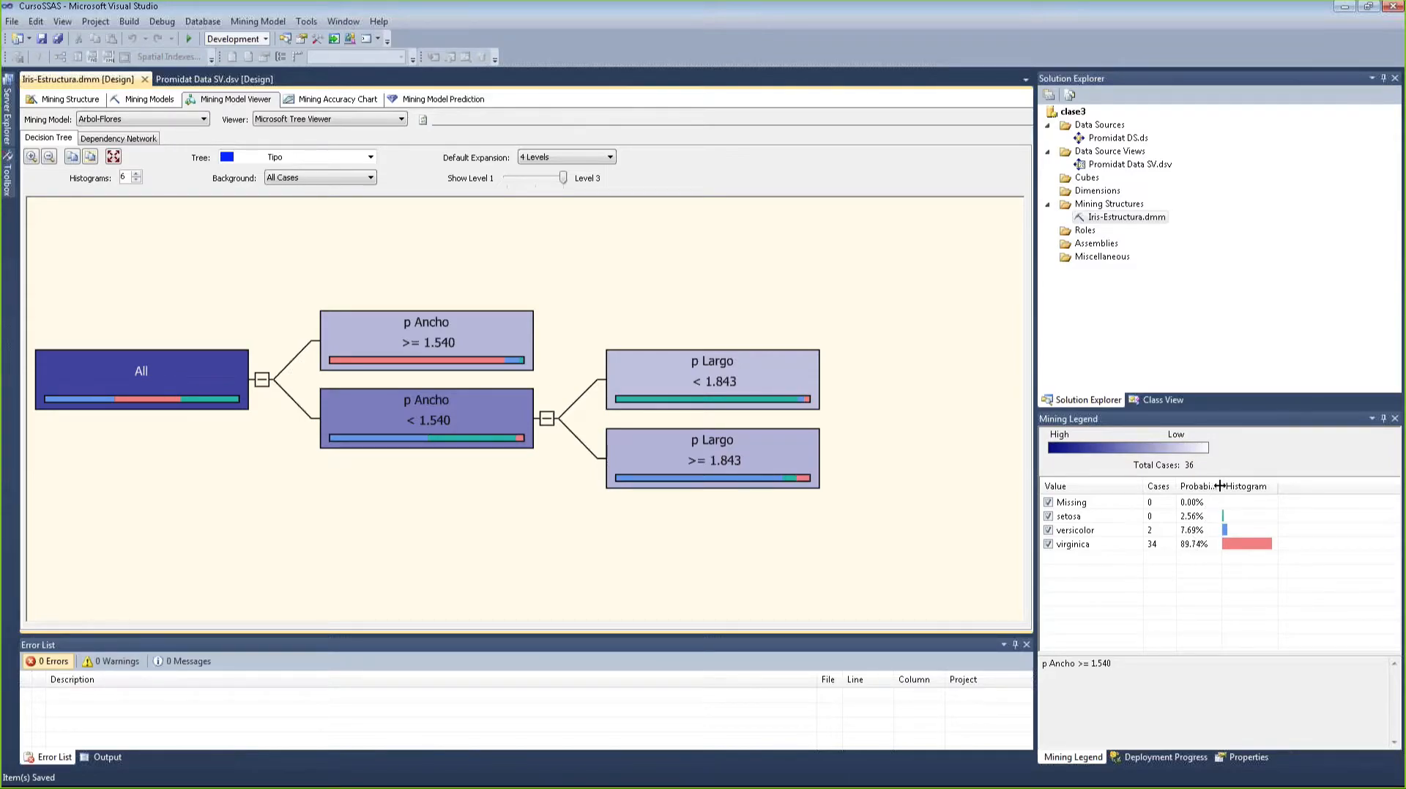
- Widen the legend's Probability column and examine the virginica probability for the p Ancho >= 1.540 node
drag(1221, 486, 1237, 486)
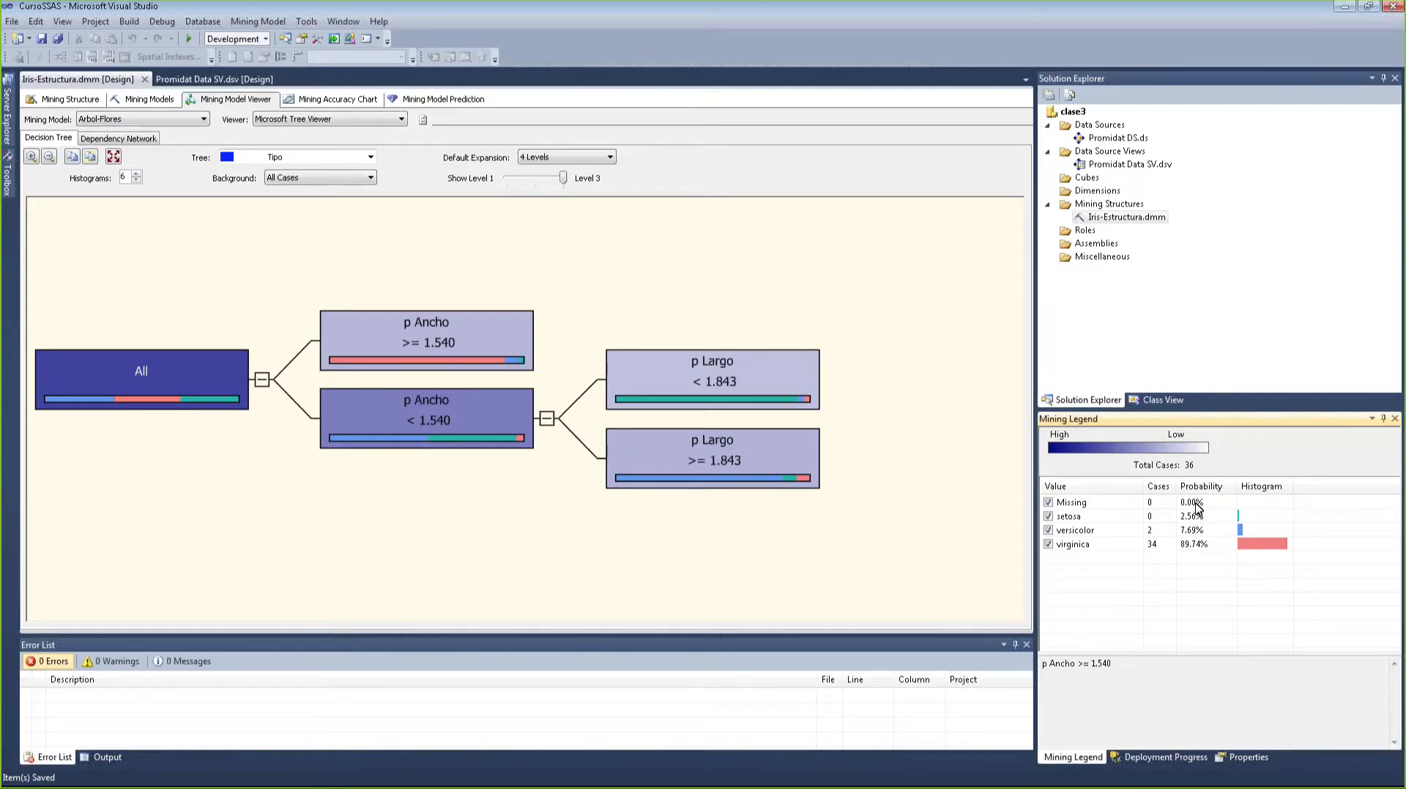
click(1197, 544)
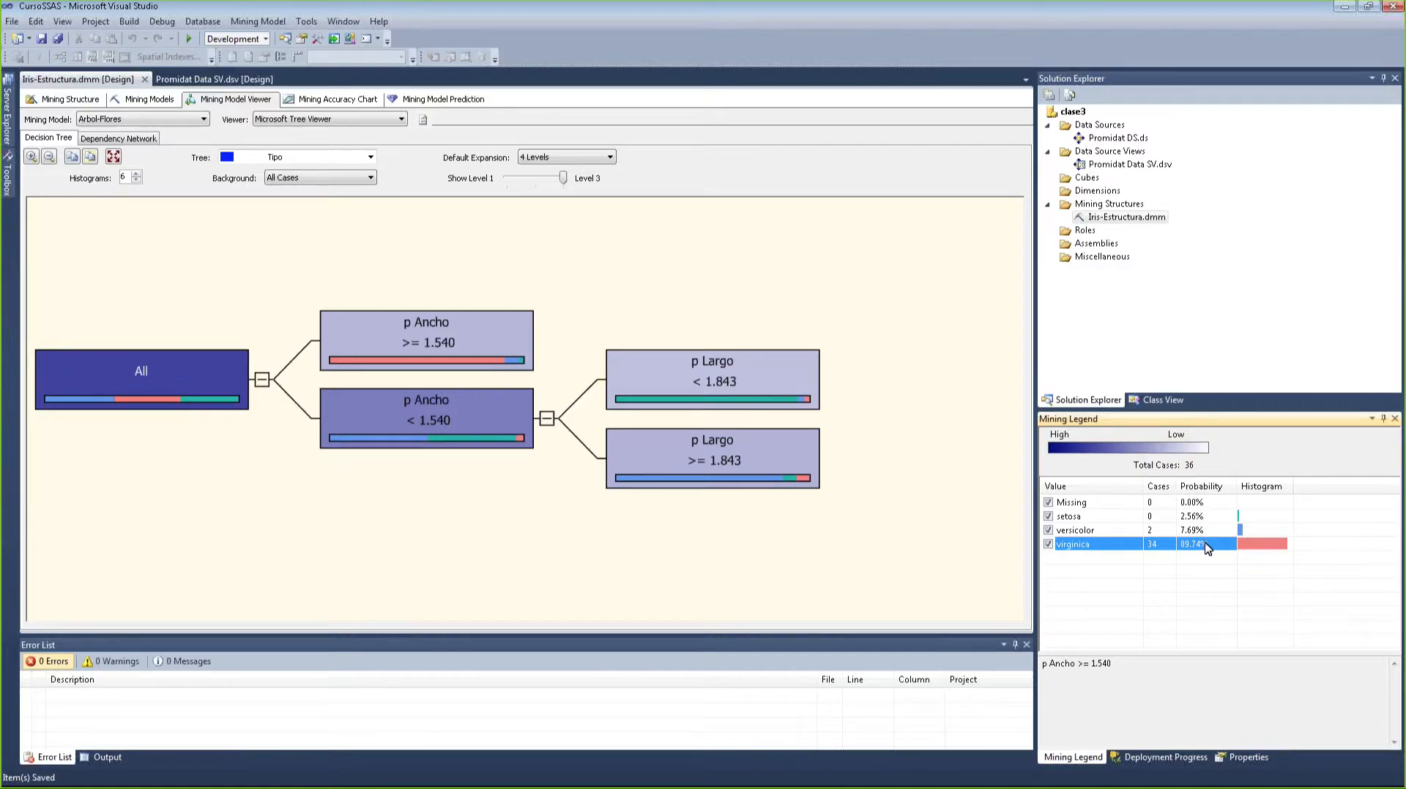
click(522, 319)
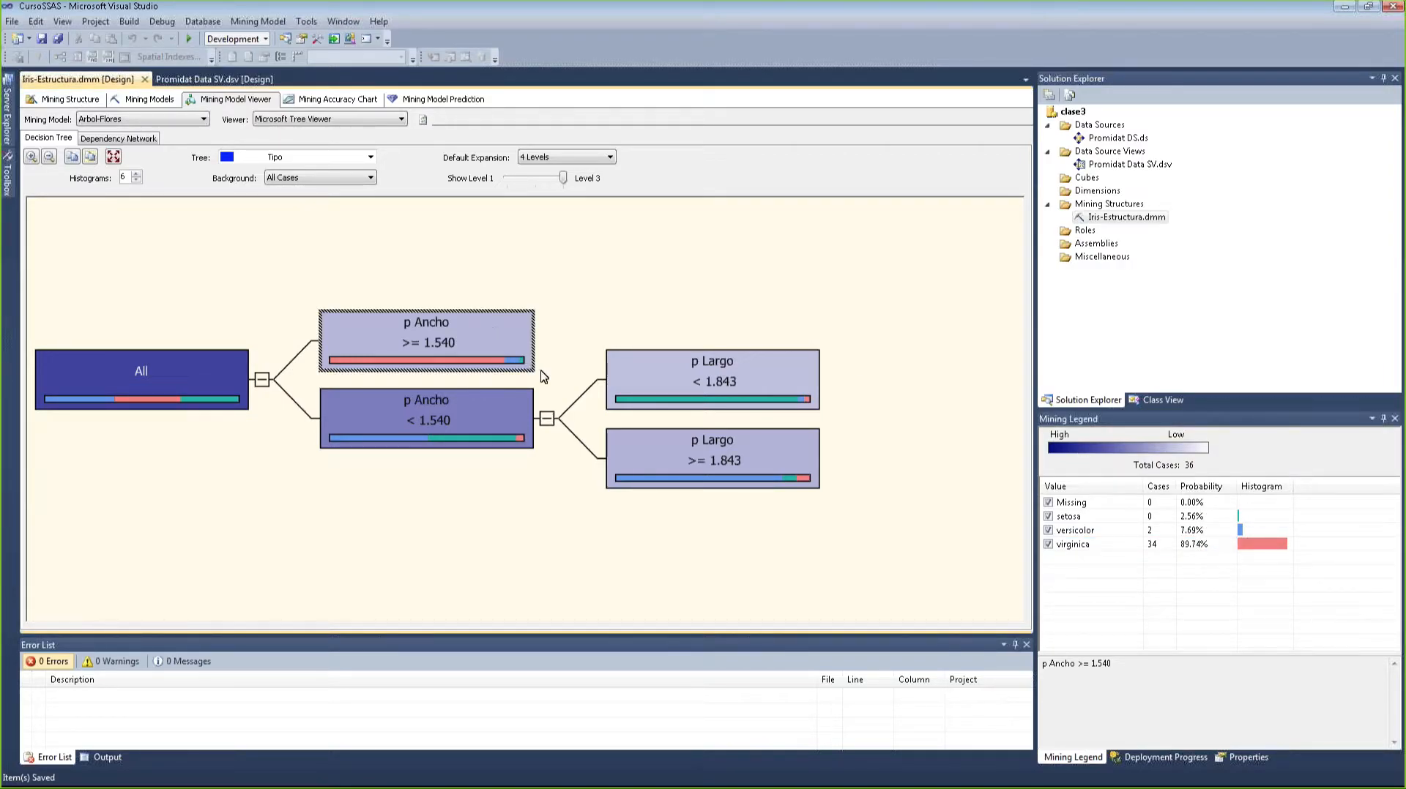
mouse_move(462, 366)
- Select the p Largo < 1.843 node and examine both conditions of its rule in the legend
click(764, 395)
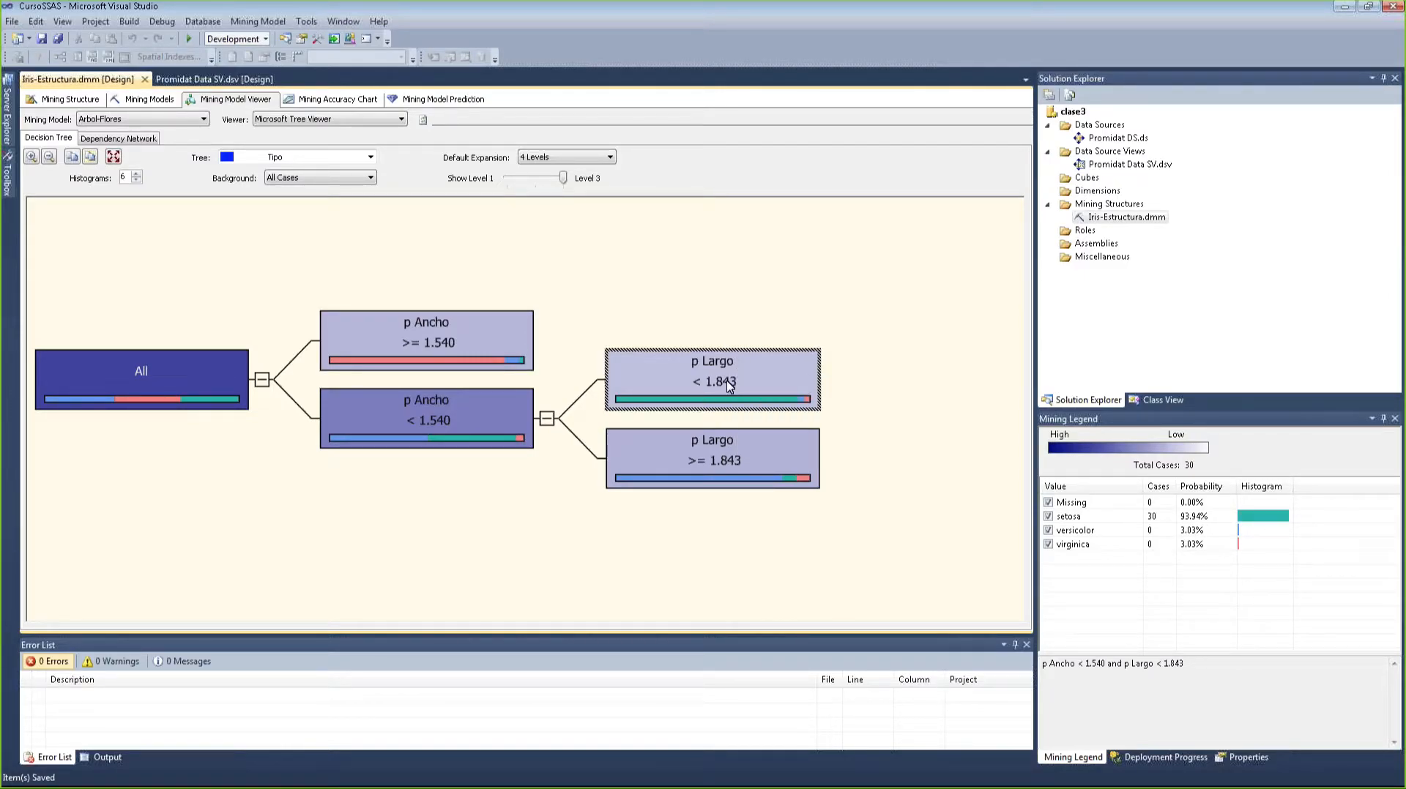
mouse_move(730, 386)
drag(1216, 670, 1036, 659)
click(1097, 666)
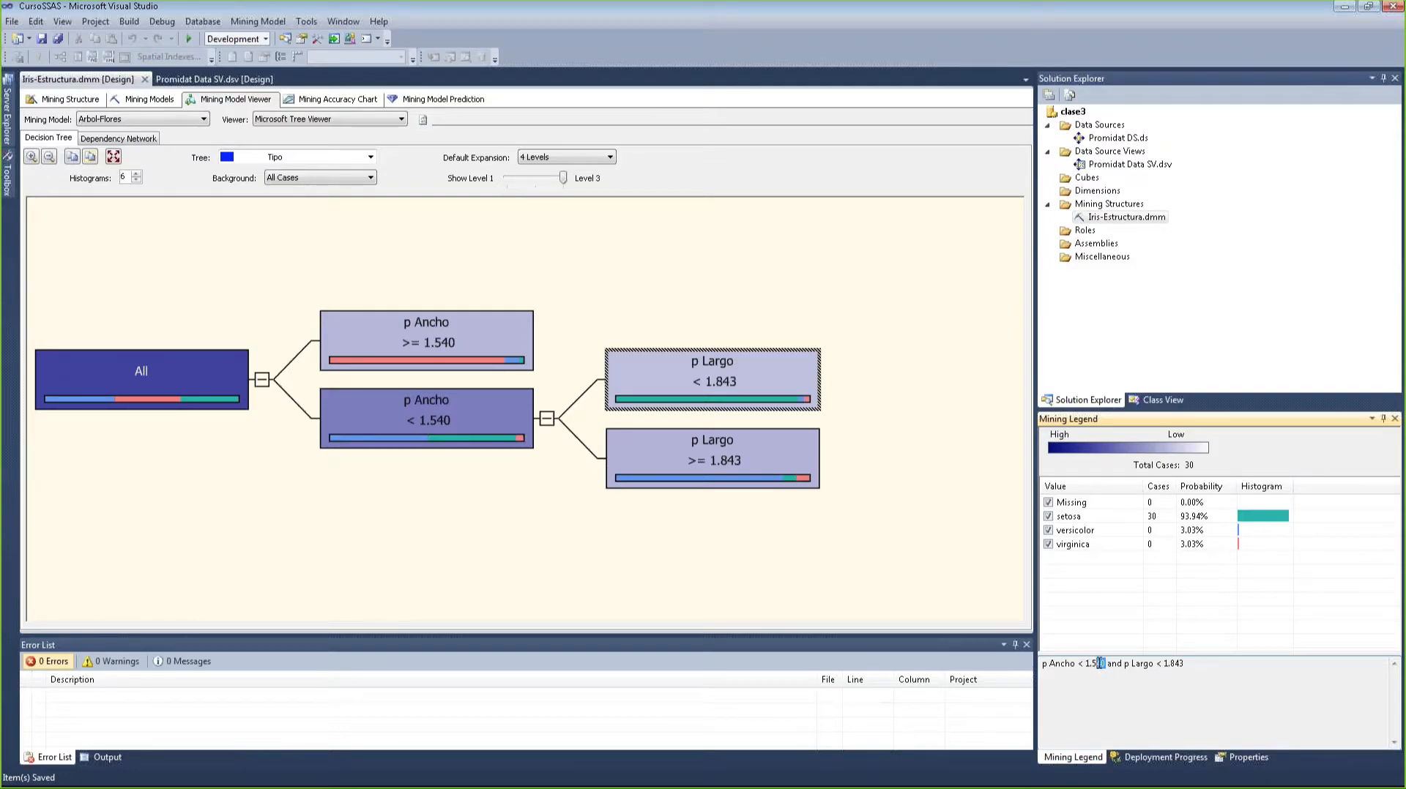
click(1138, 665)
double_click(1120, 664)
drag(1195, 663, 1070, 663)
mouse_move(805, 372)
- Examine the setosa case count and probability for the p Largo < 1.843 node
click(1163, 515)
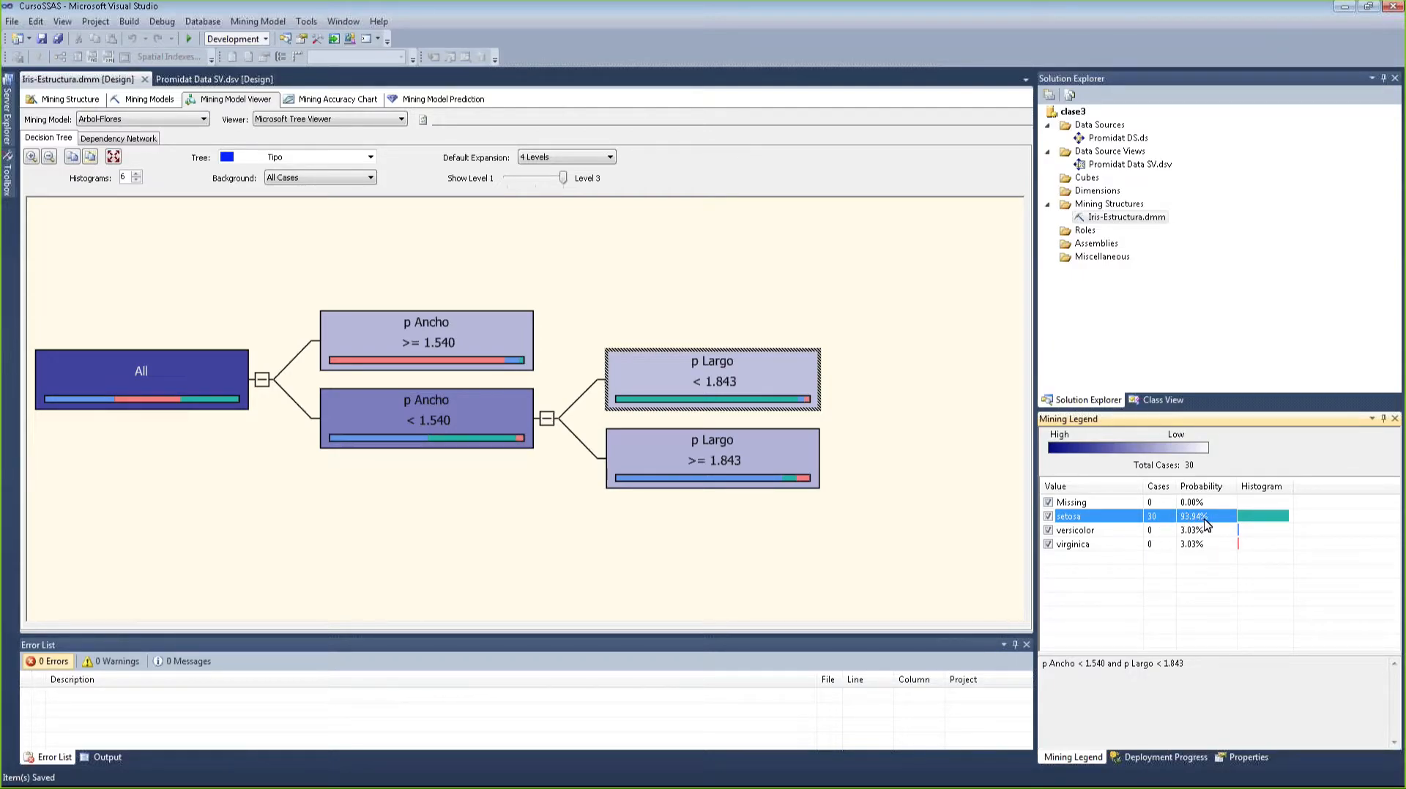
click(716, 341)
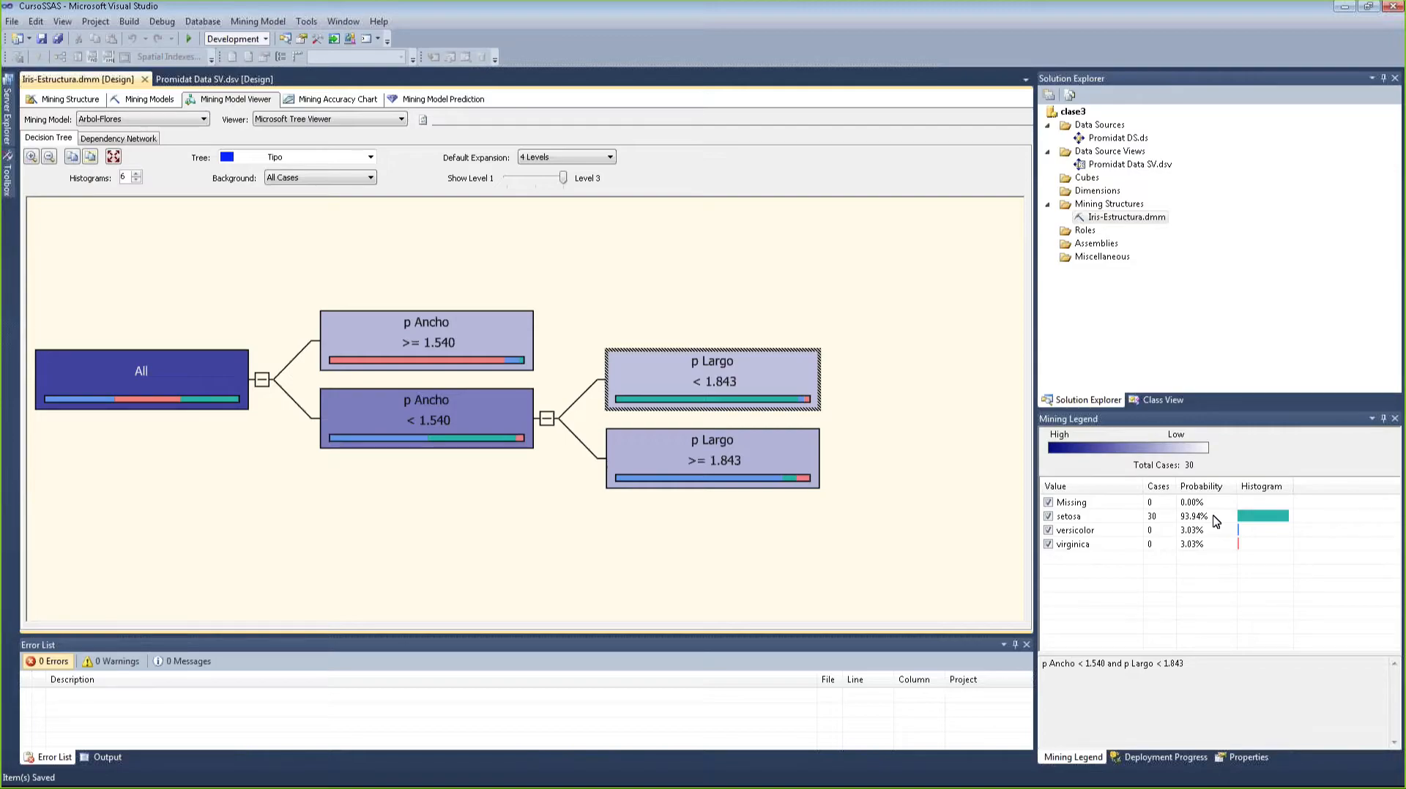
click(835, 348)
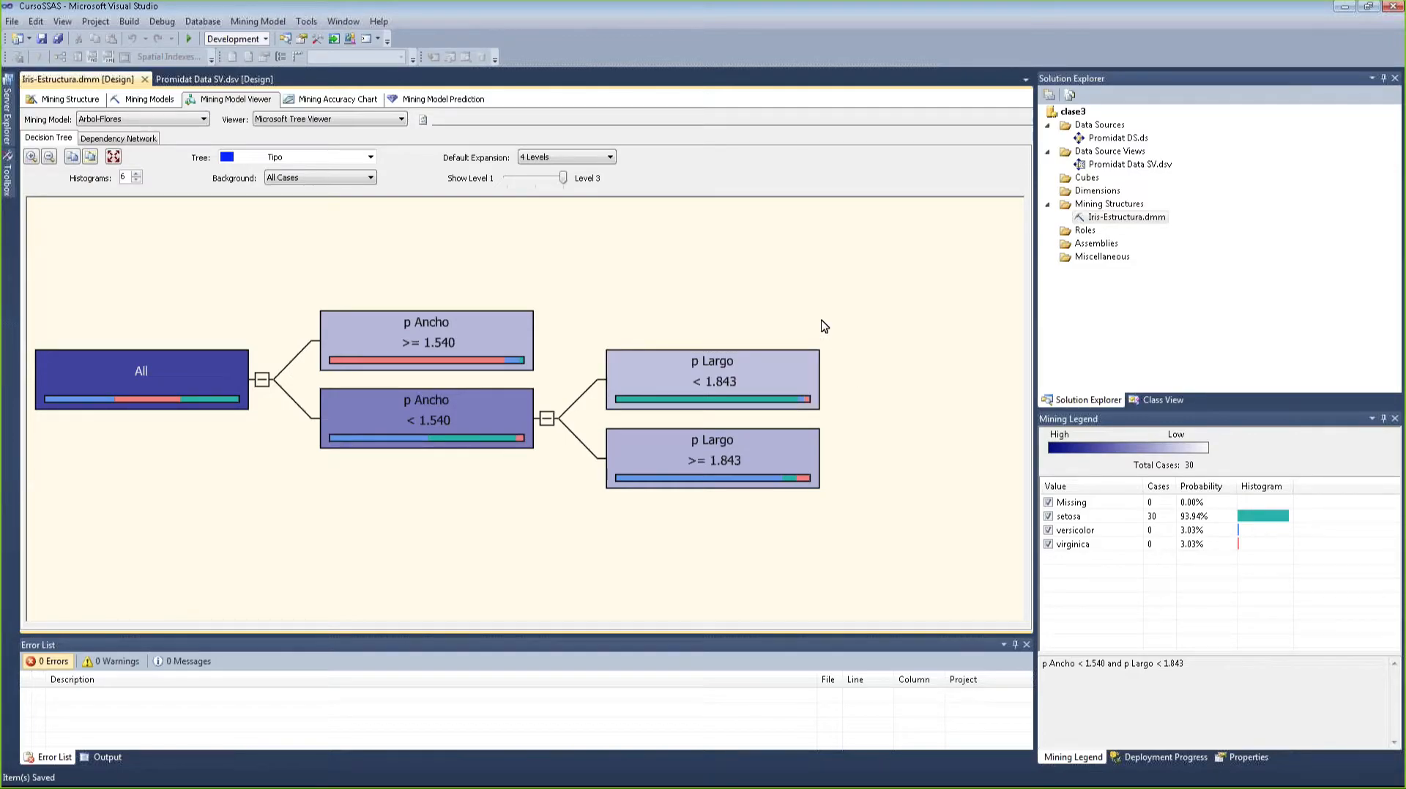
click(1159, 516)
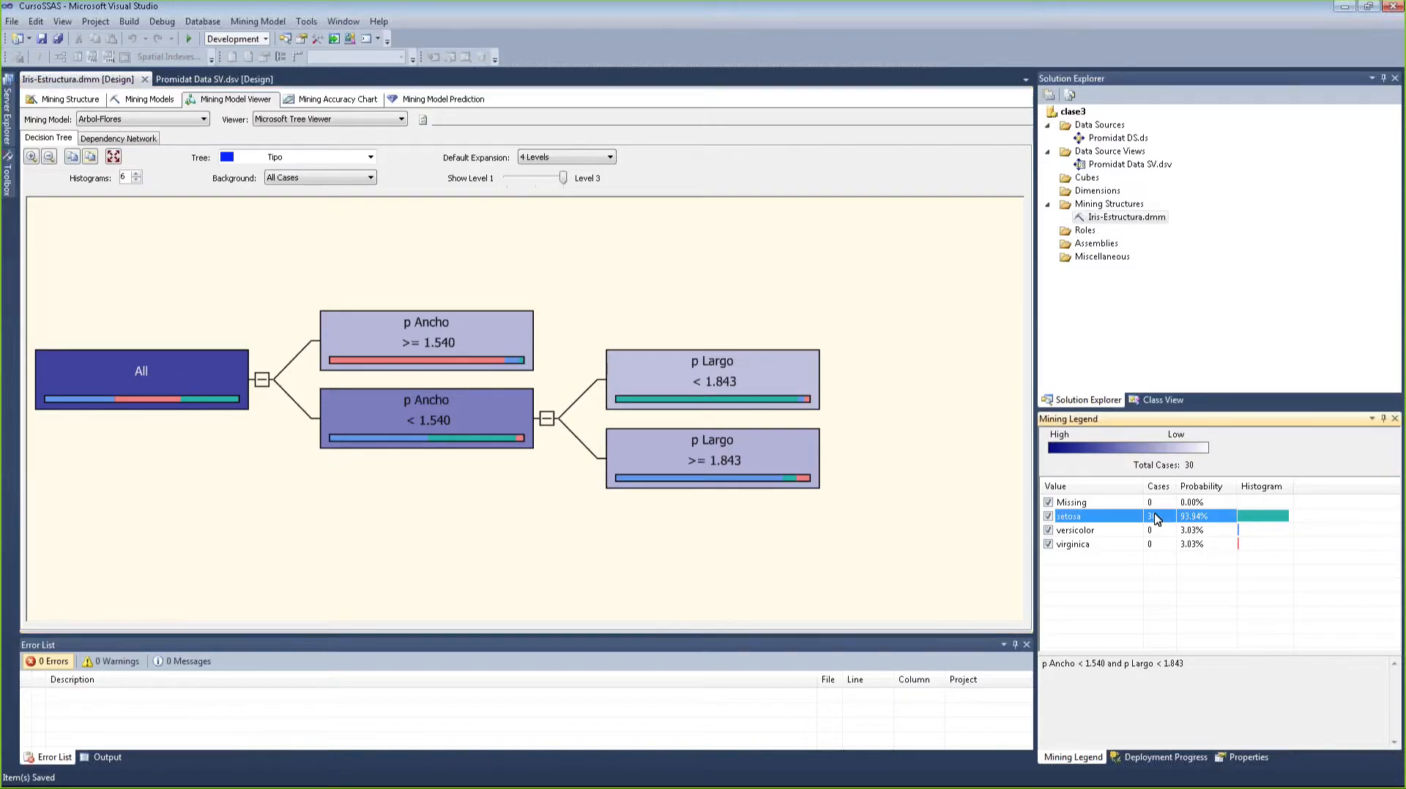
click(846, 324)
click(731, 368)
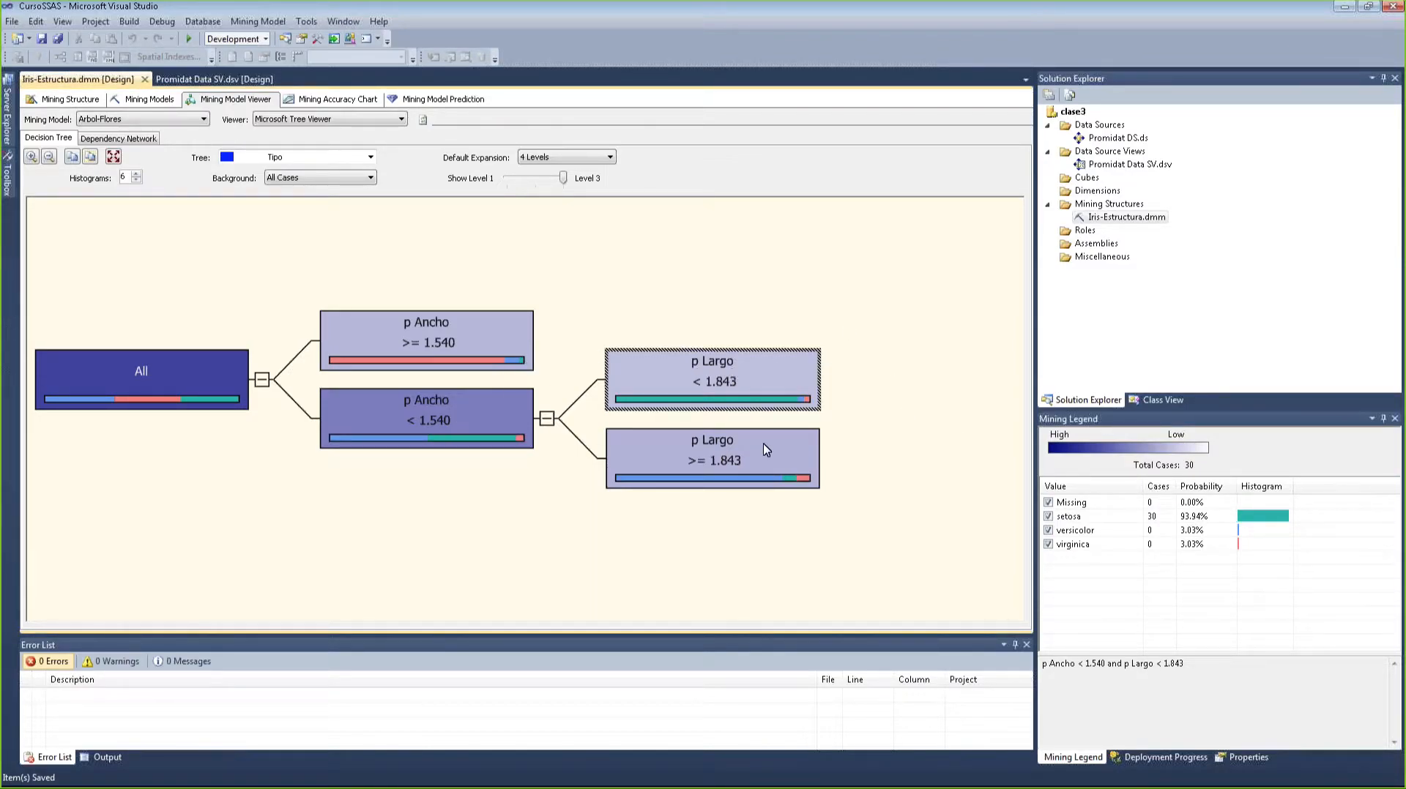
mouse_move(617, 464)
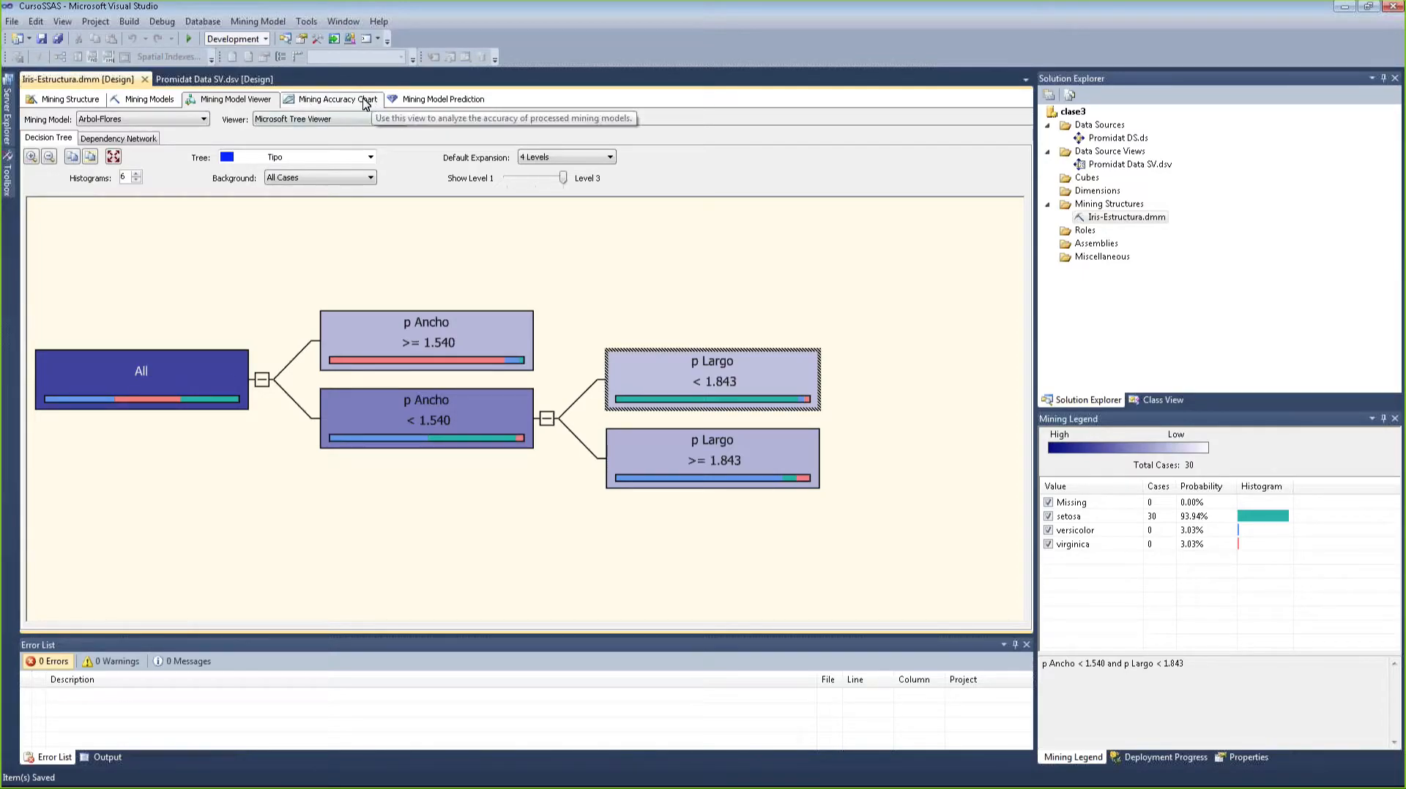
- Set up the mining accuracy chart to use the mining model test cases, with setosa as the predict value for Arbol-Flores
click(321, 103)
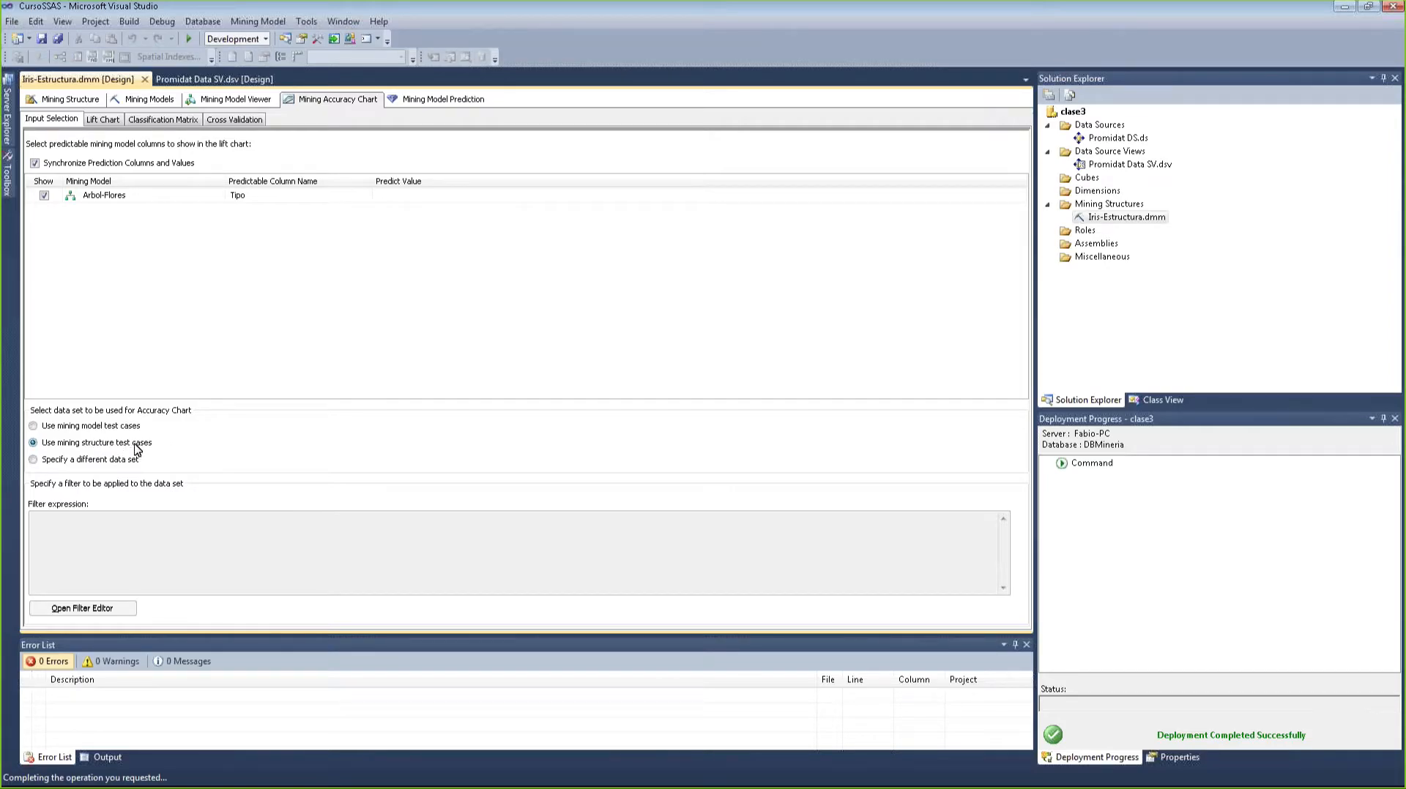
click(116, 462)
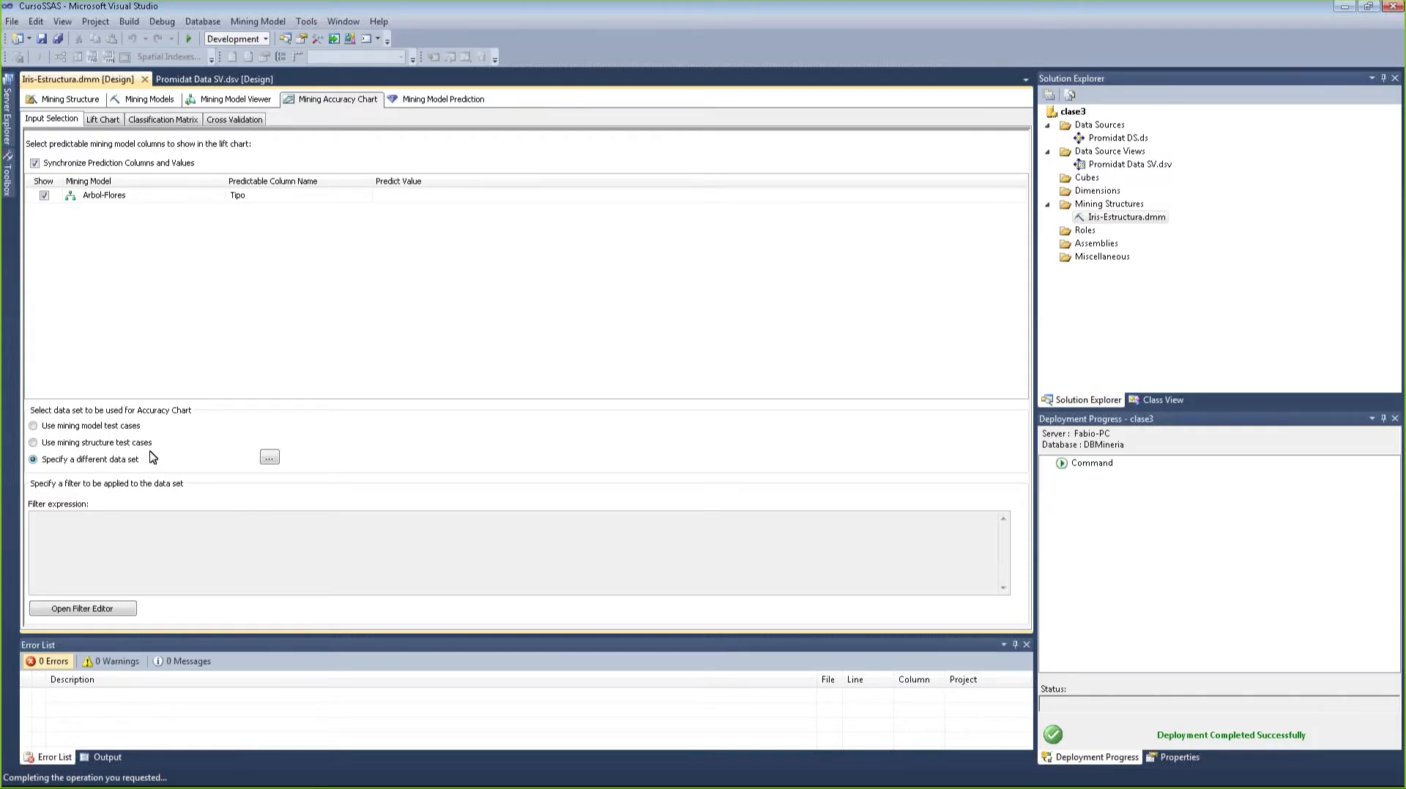
click(99, 427)
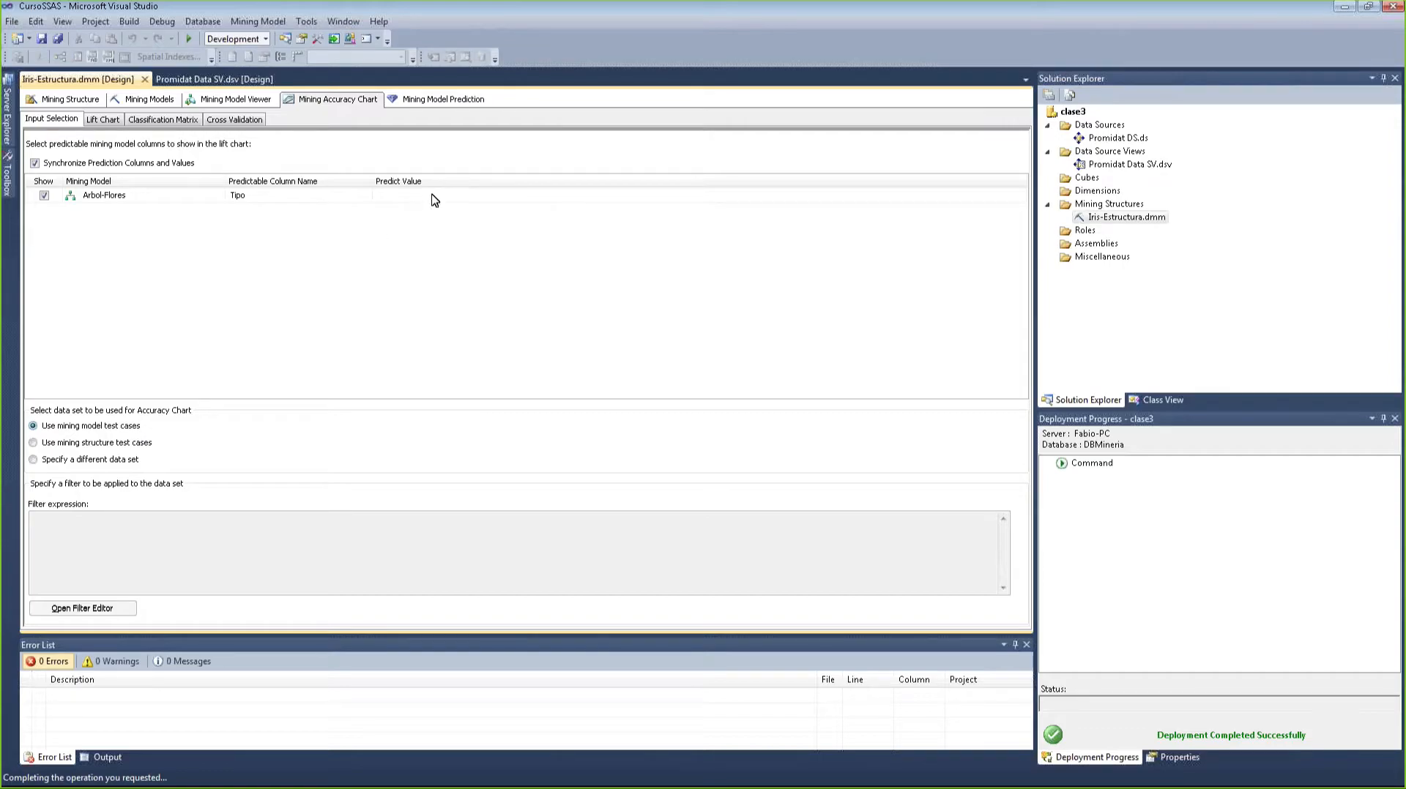
click(457, 195)
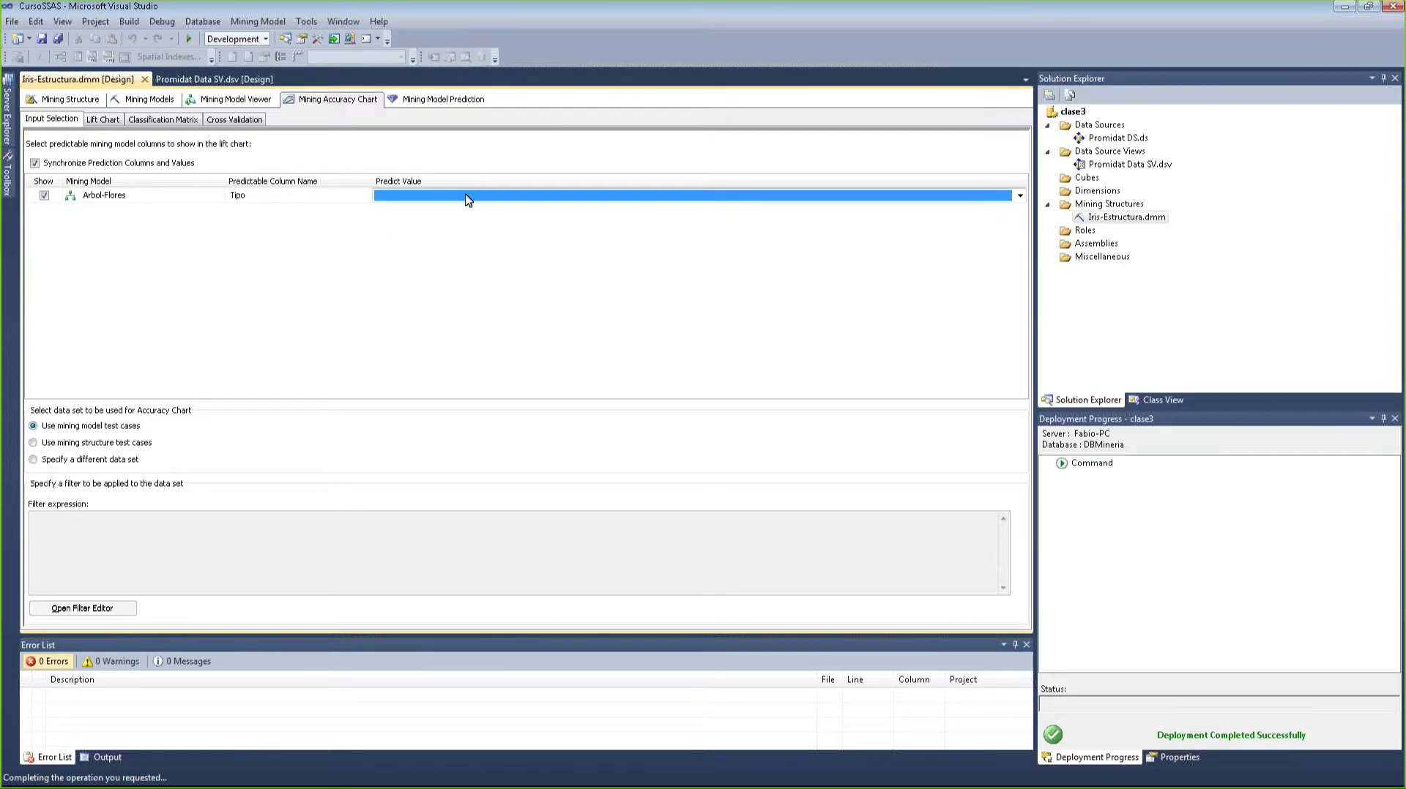
click(469, 197)
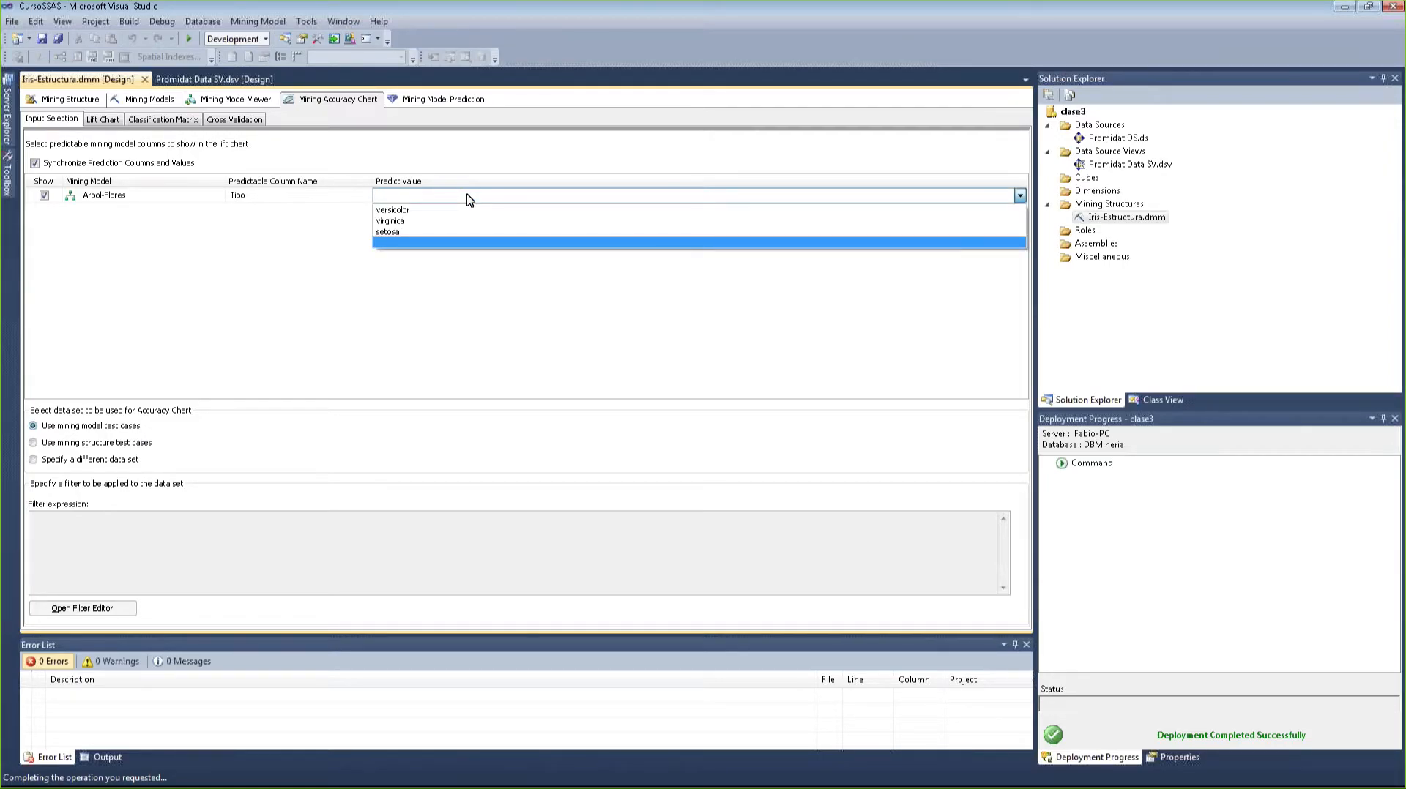
click(439, 232)
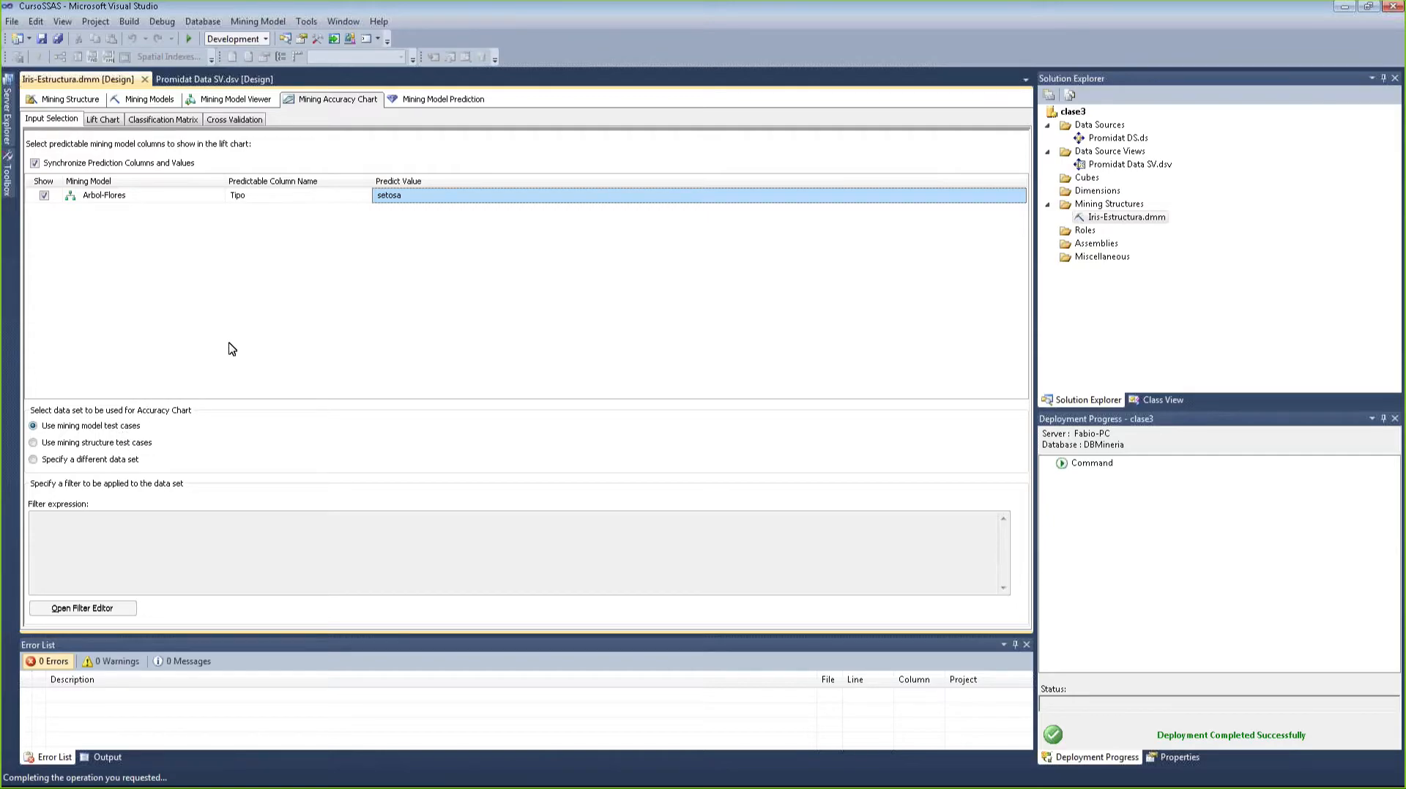
- Examine the Arbol-Flores classification matrix, comparing predicted and actual counts for setosa, versicolor and virginica
click(188, 122)
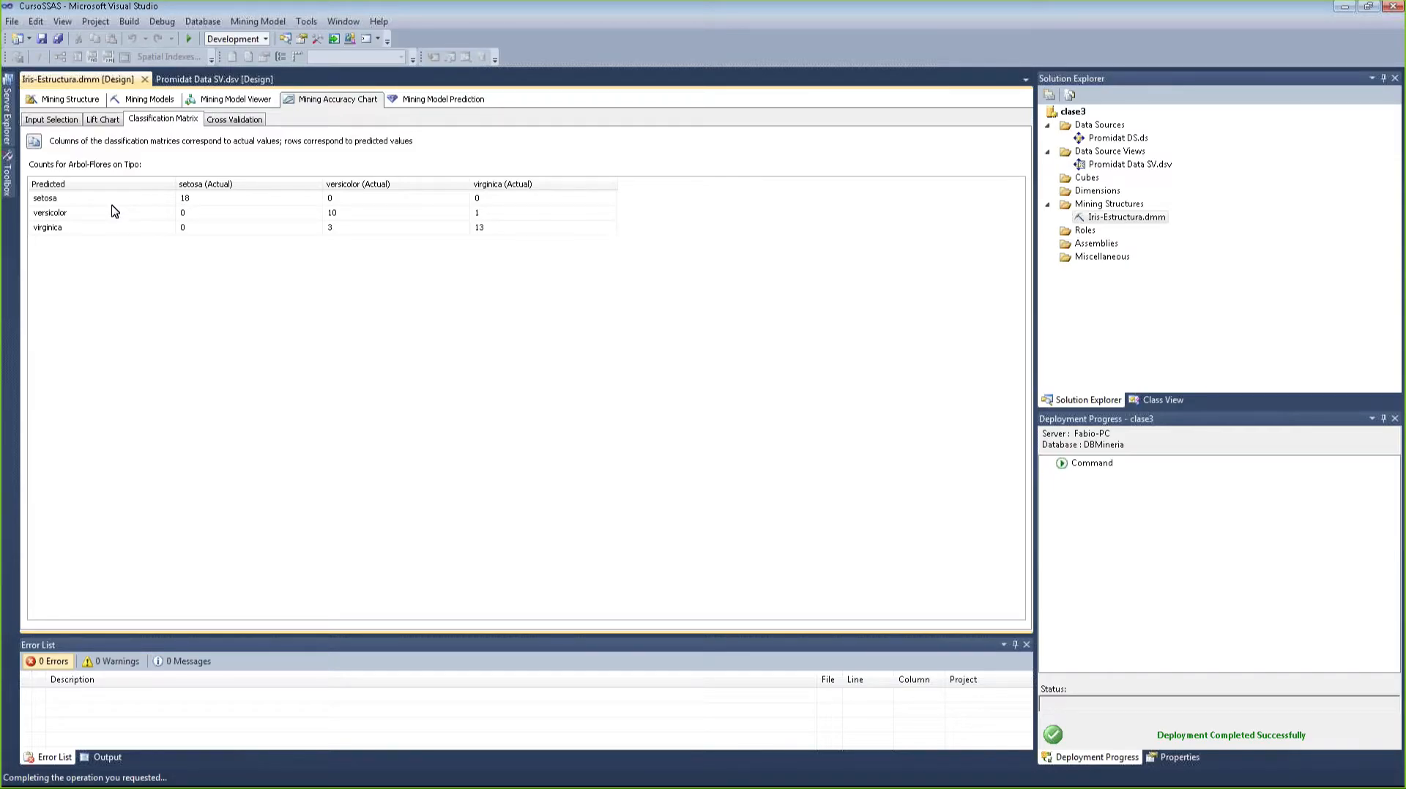
click(78, 200)
mouse_move(79, 199)
mouse_down()
mouse_move(81, 223)
mouse_move(80, 199)
mouse_up()
click(80, 199)
click(78, 224)
click(80, 201)
click(74, 215)
click(71, 205)
click(67, 216)
click(69, 233)
click(65, 200)
click(72, 213)
click(72, 227)
click(154, 201)
click(251, 204)
click(112, 217)
click(346, 216)
click(346, 232)
click(494, 231)
click(494, 216)
- View the setosa lift chart, then change the predict value to versicolor and display its lift chart
click(103, 121)
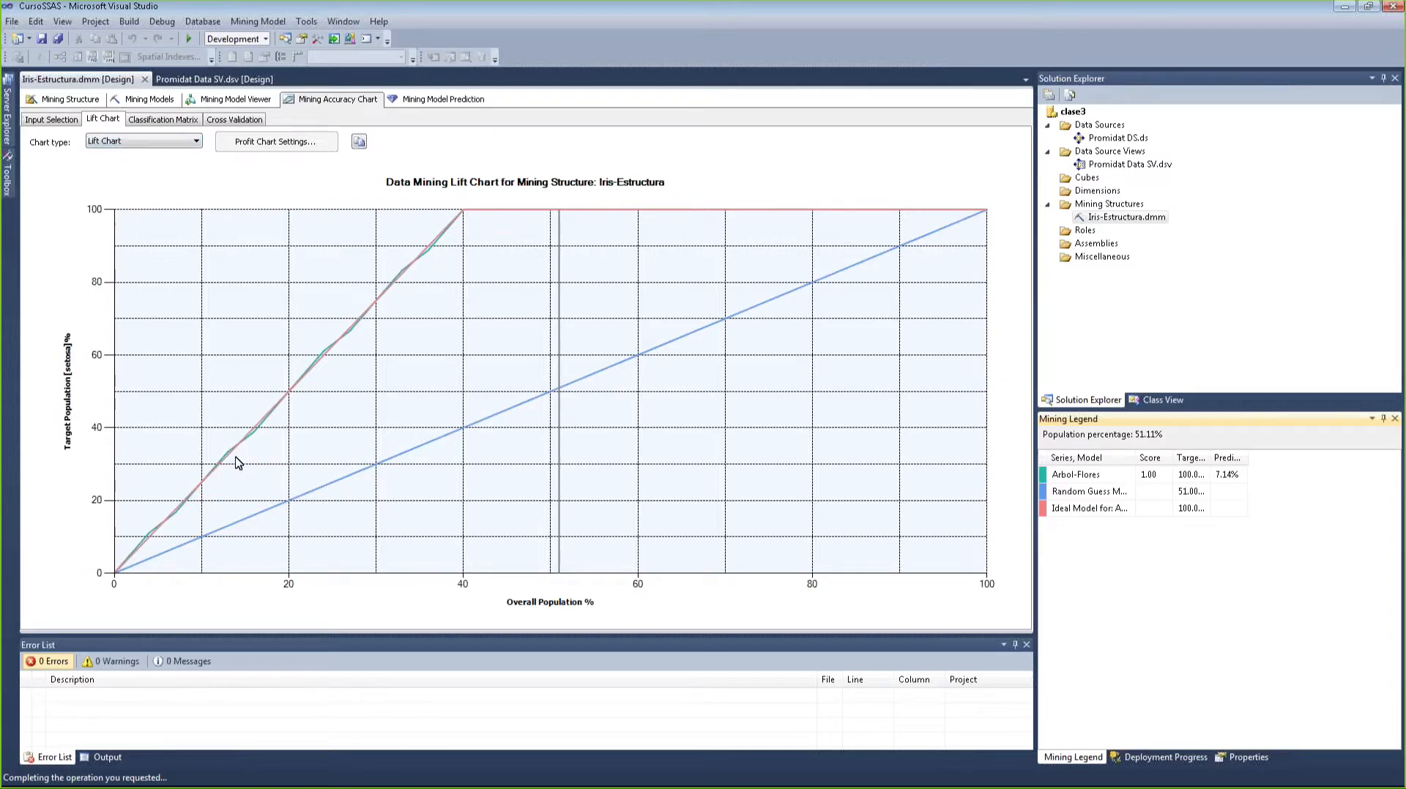
click(51, 118)
click(477, 196)
click(1020, 195)
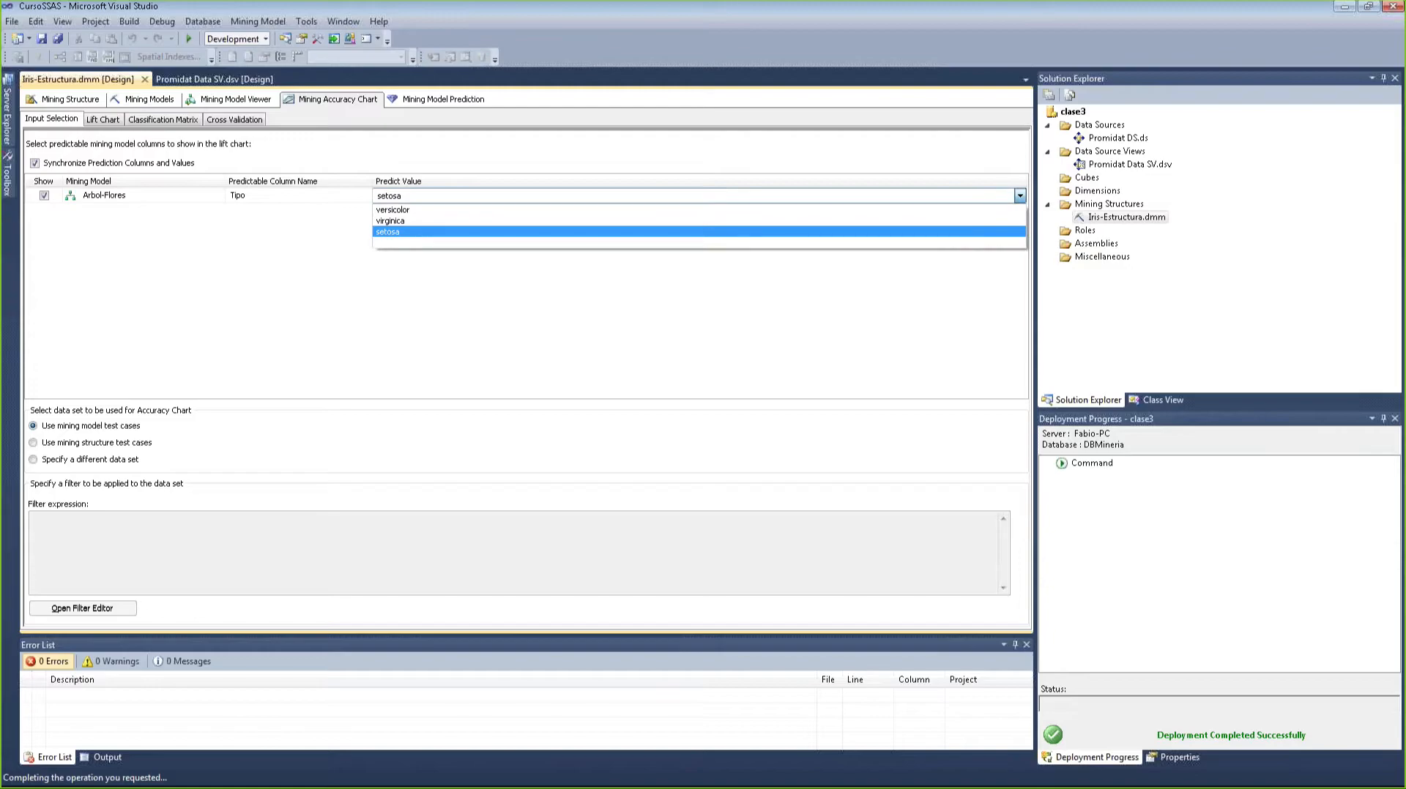
click(466, 210)
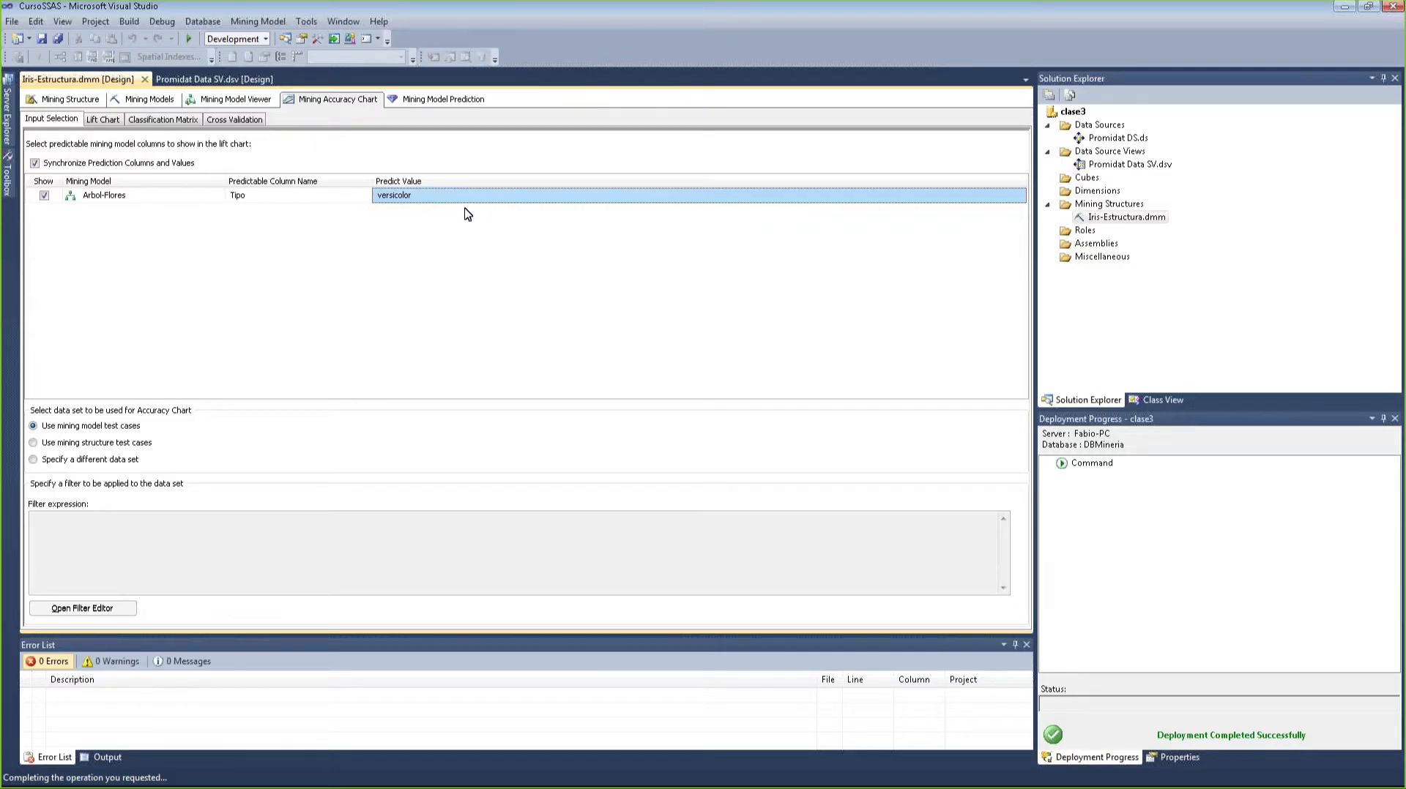
click(110, 120)
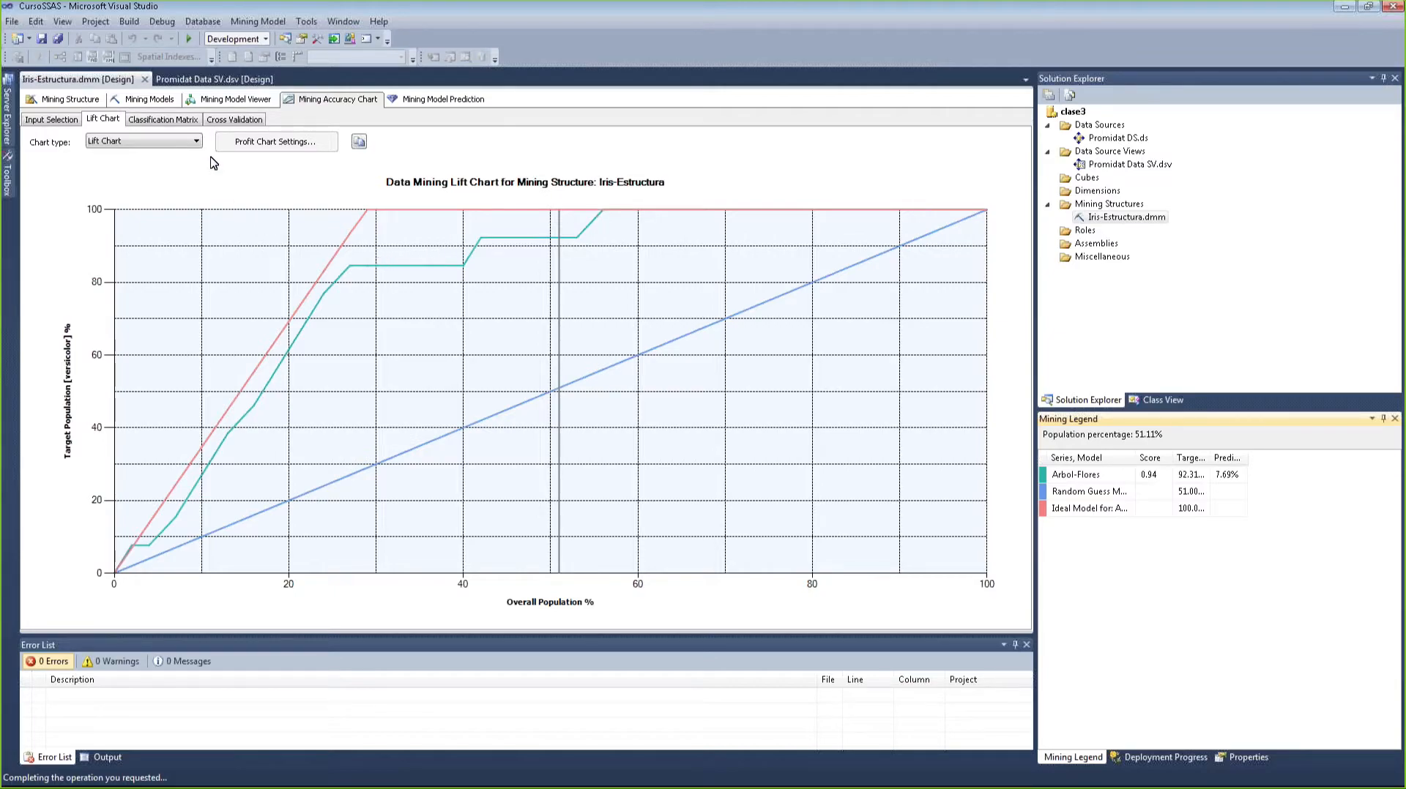
- Return to the classification matrix and examine the actual versicolor counts predicted as versicolor and as virginica
click(195, 121)
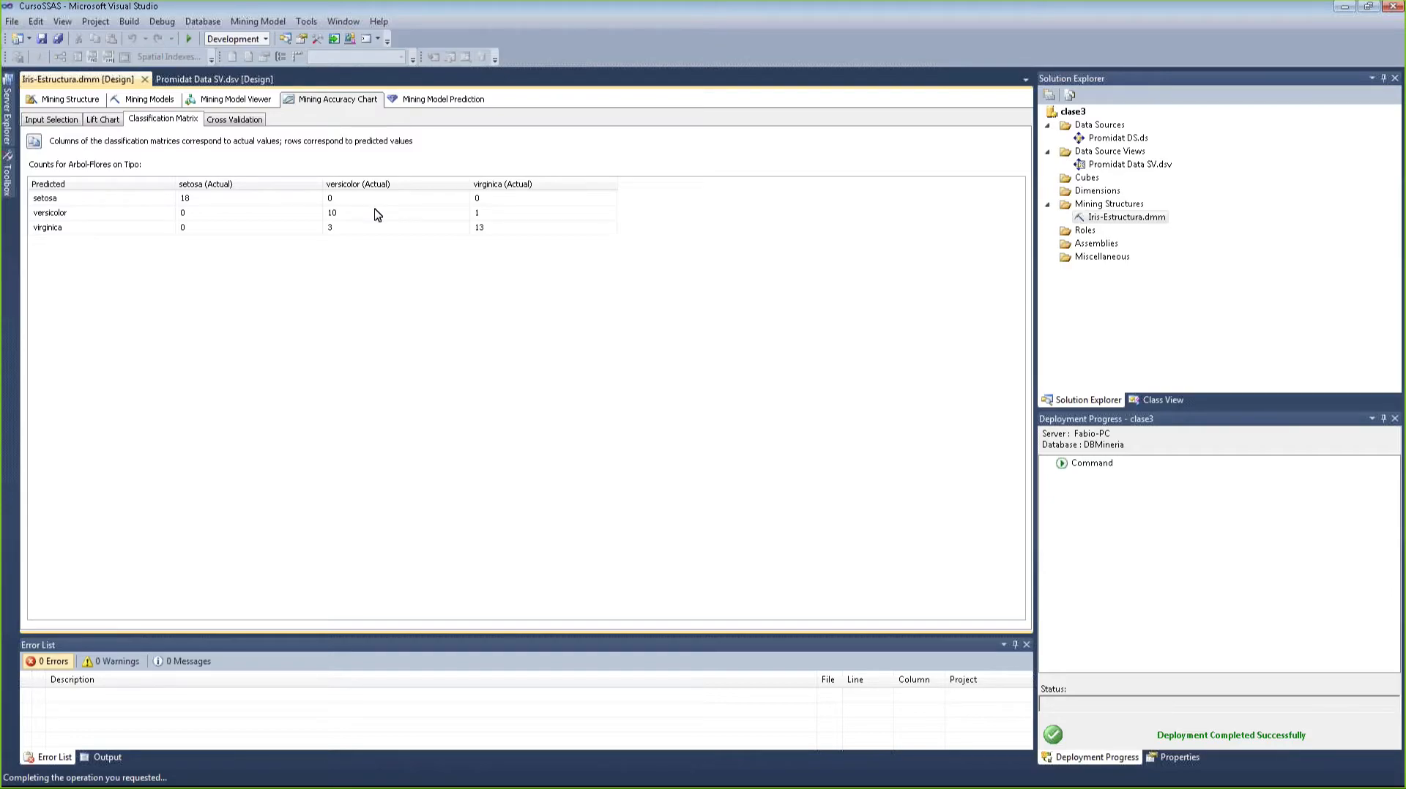
click(351, 216)
click(351, 228)
- Return to the versicolor lift chart, widen the legend's model column, and read the values at a population percentage of 28.89%
click(107, 123)
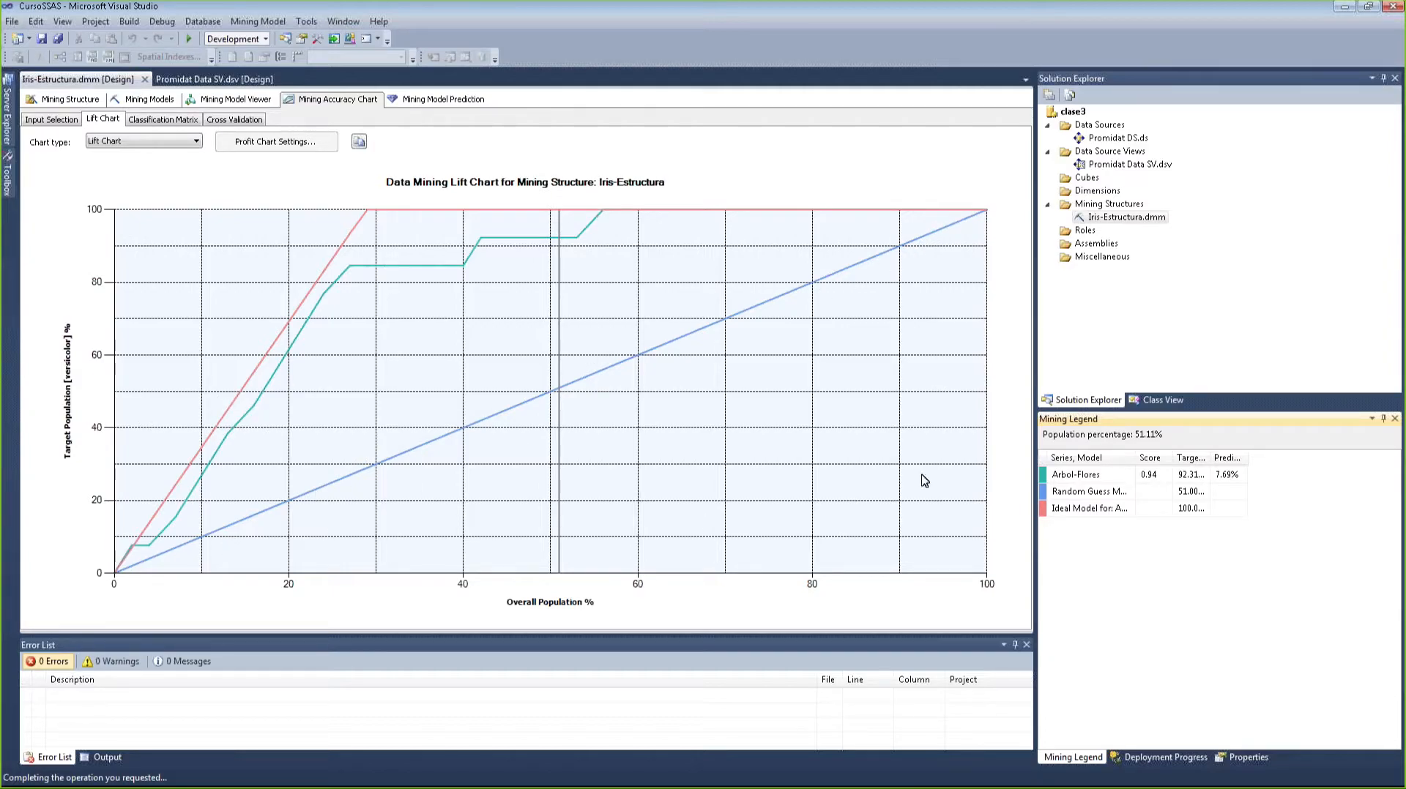
drag(1136, 457, 1162, 458)
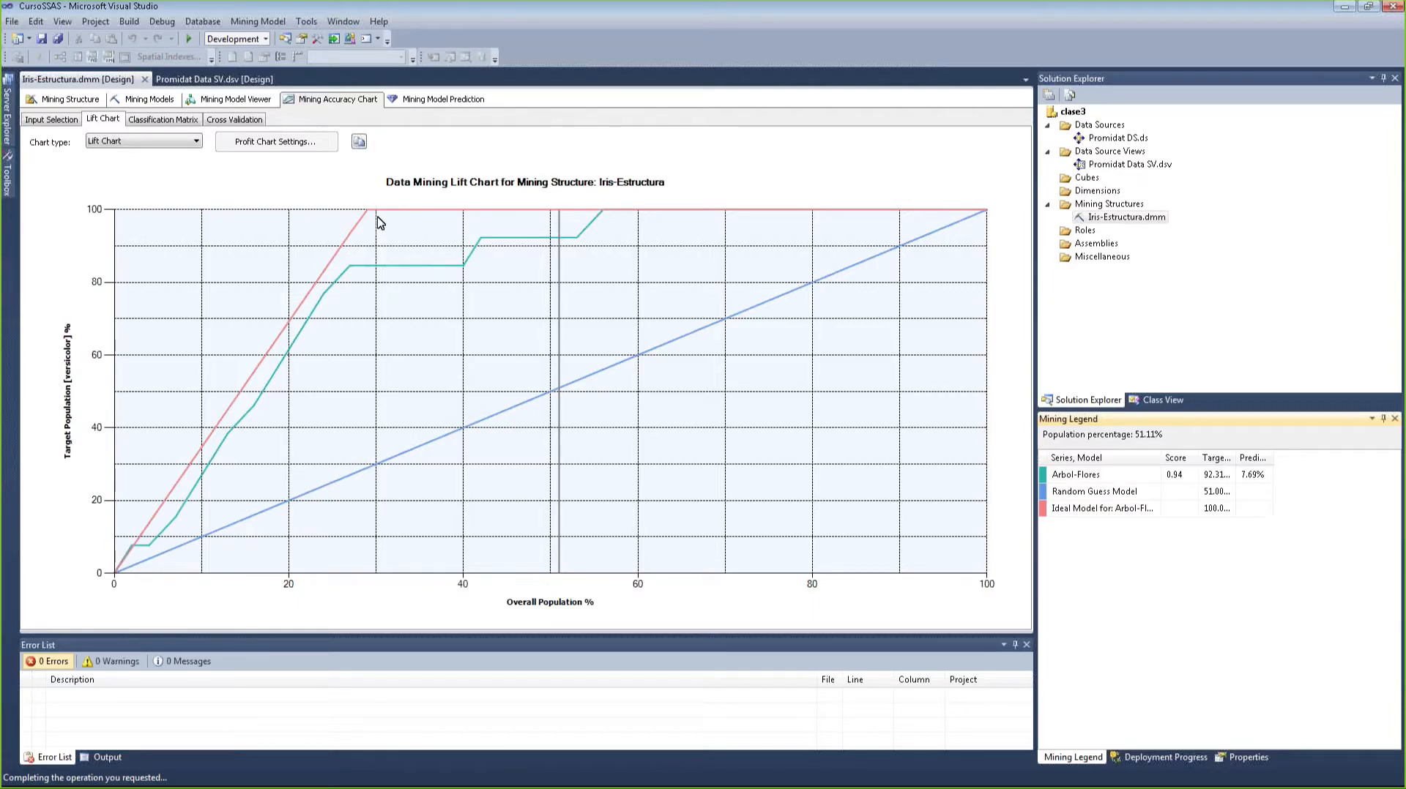
click(368, 420)
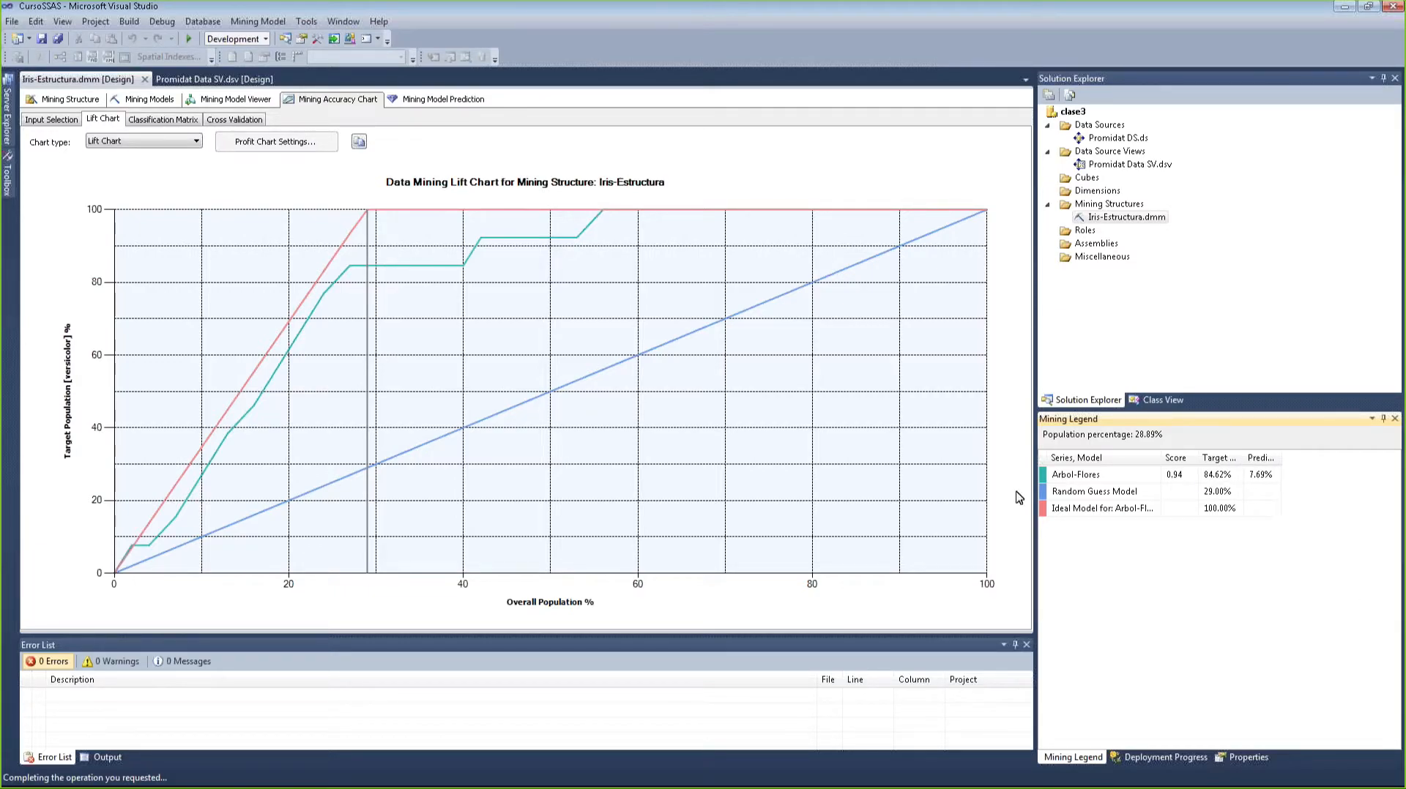
- Examine the lift chart's legend values at several population percentages between about 27% and 56%
click(373, 573)
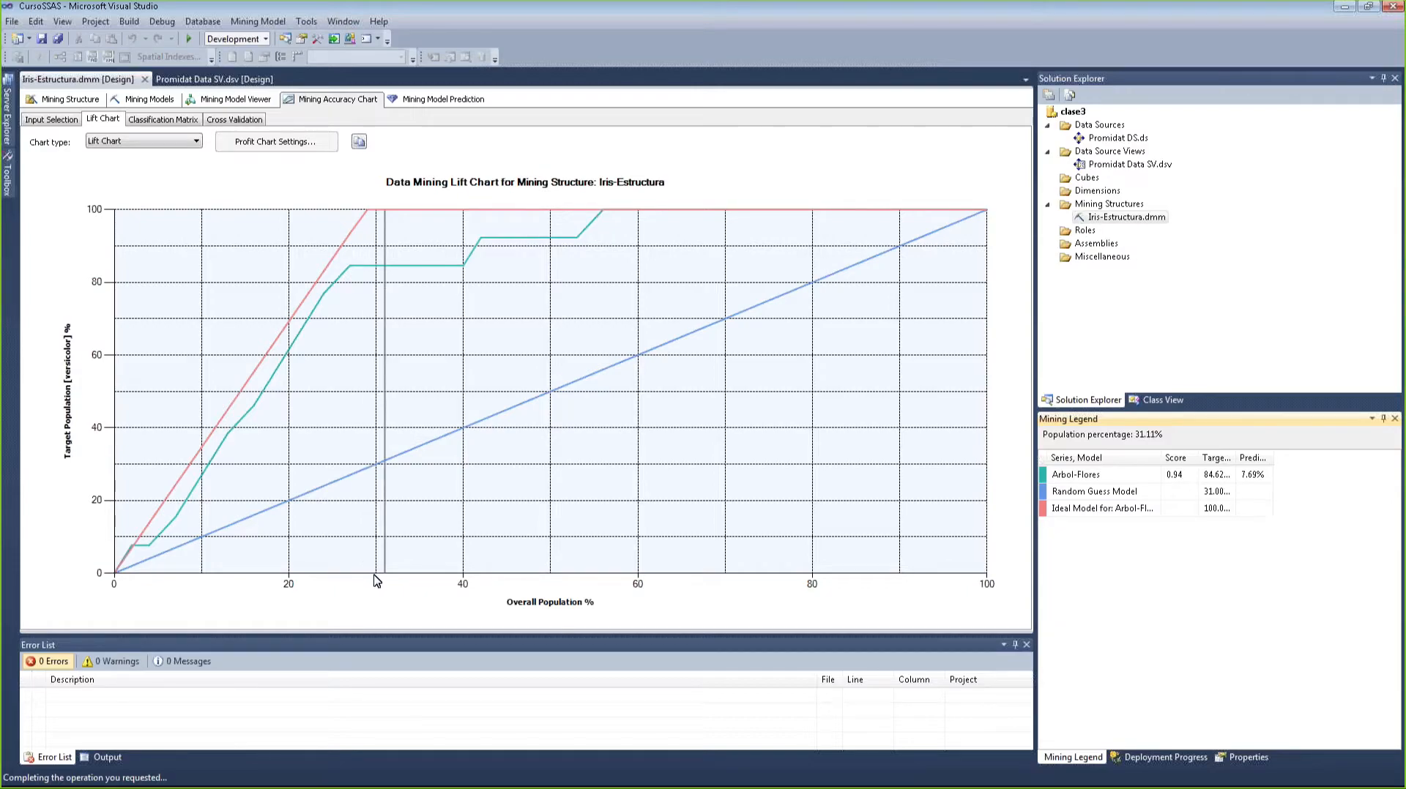
click(368, 220)
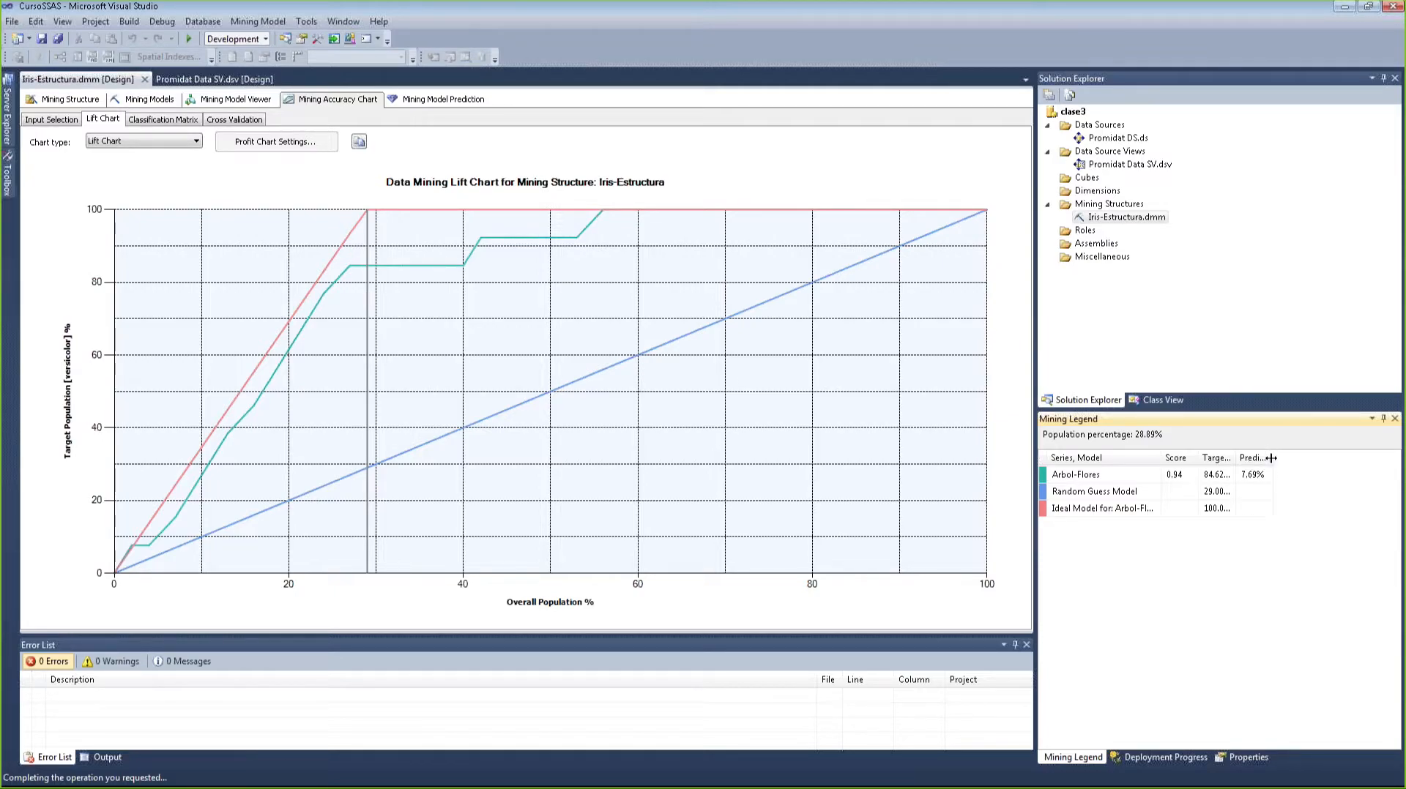
drag(1270, 458, 1211, 458)
click(428, 315)
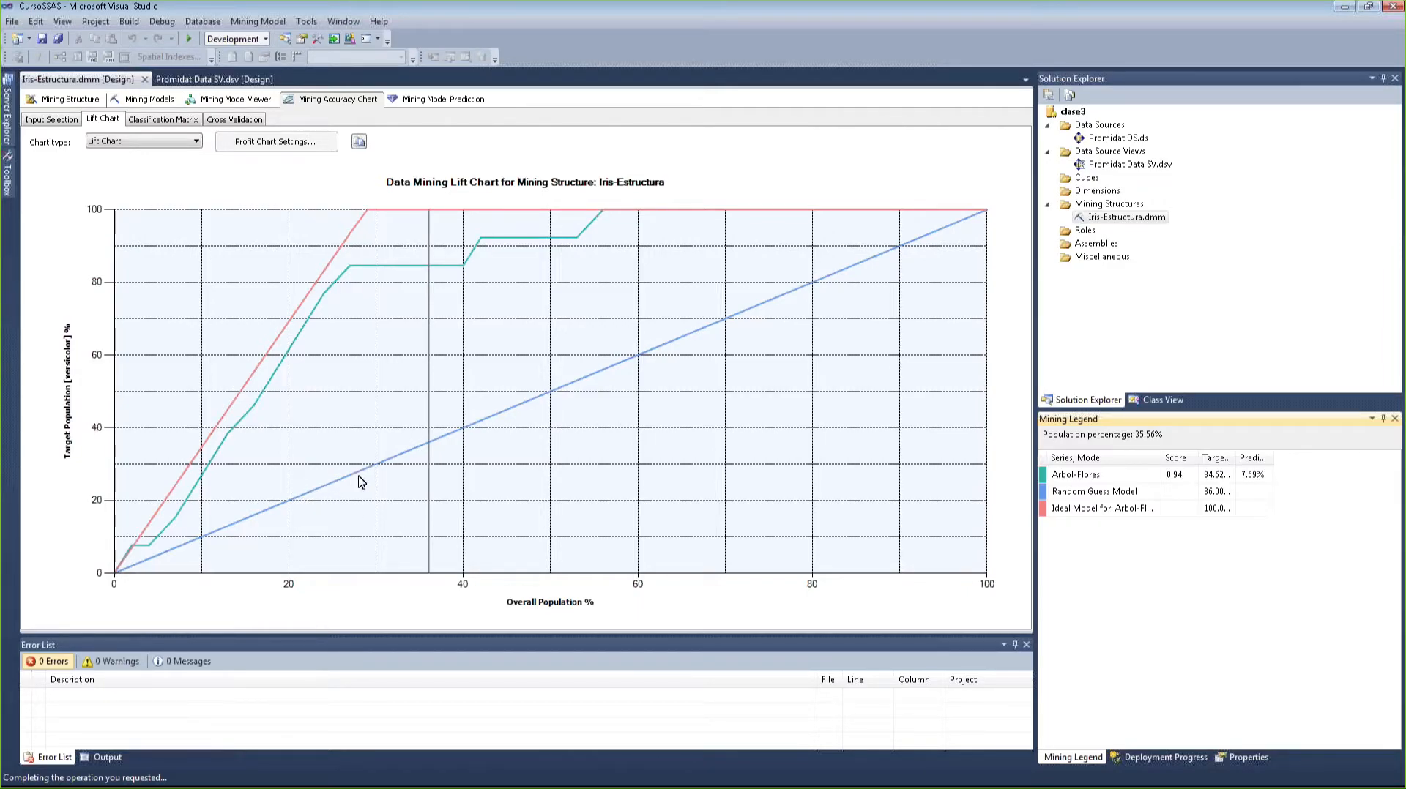
click(483, 331)
click(417, 323)
click(599, 416)
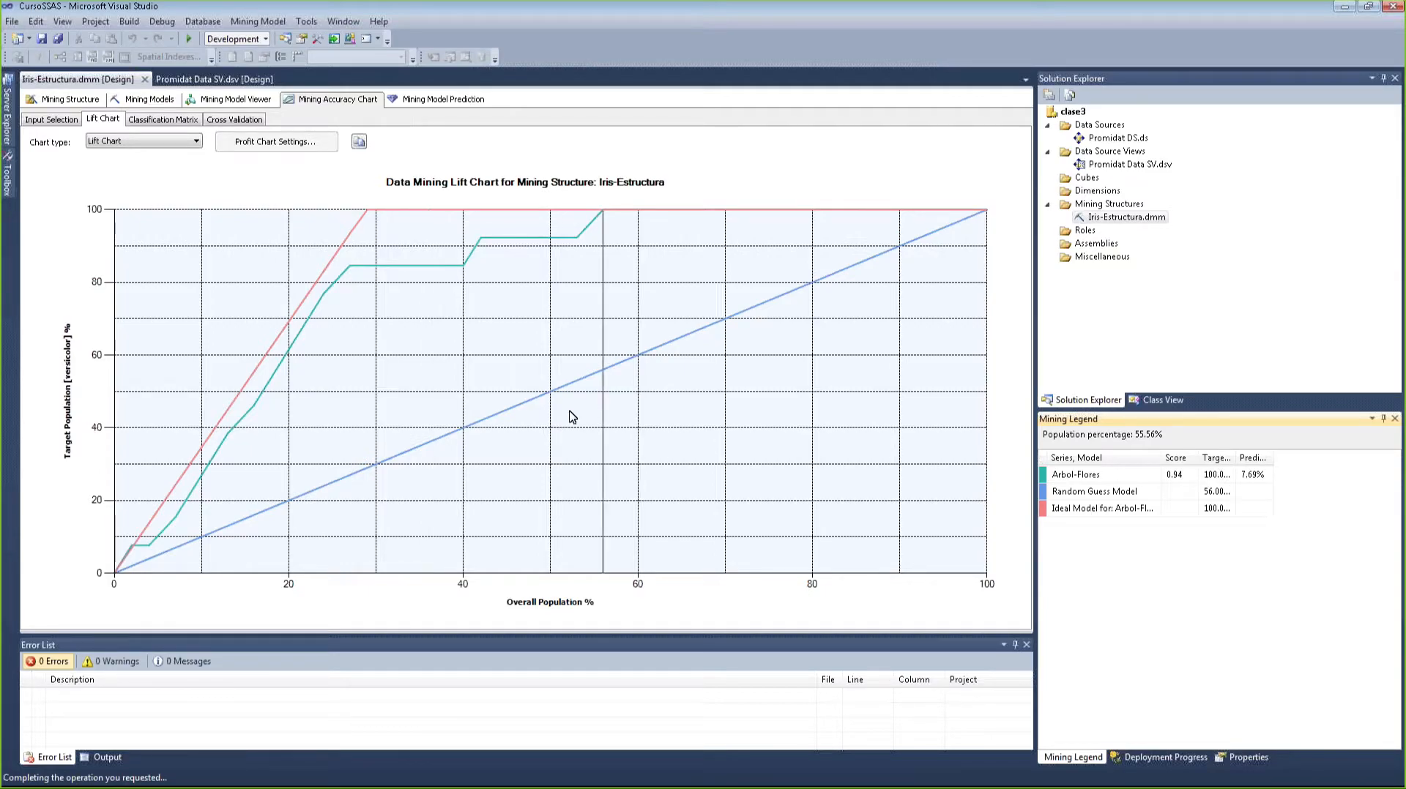
click(558, 419)
drag(432, 437, 349, 483)
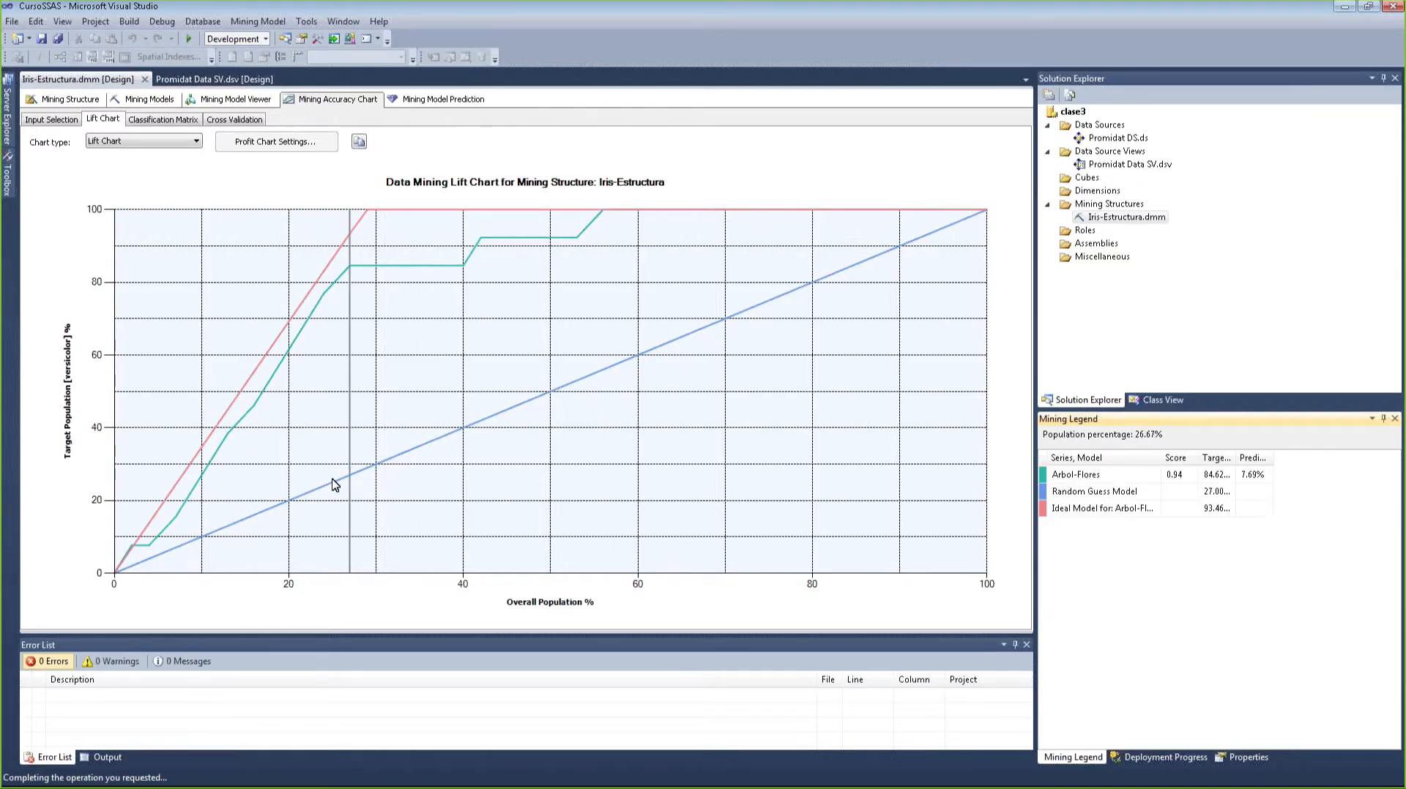
- Read the lift chart at 24.44% and 55.56% of the population, widening the legend's Predict probability column each time
click(324, 486)
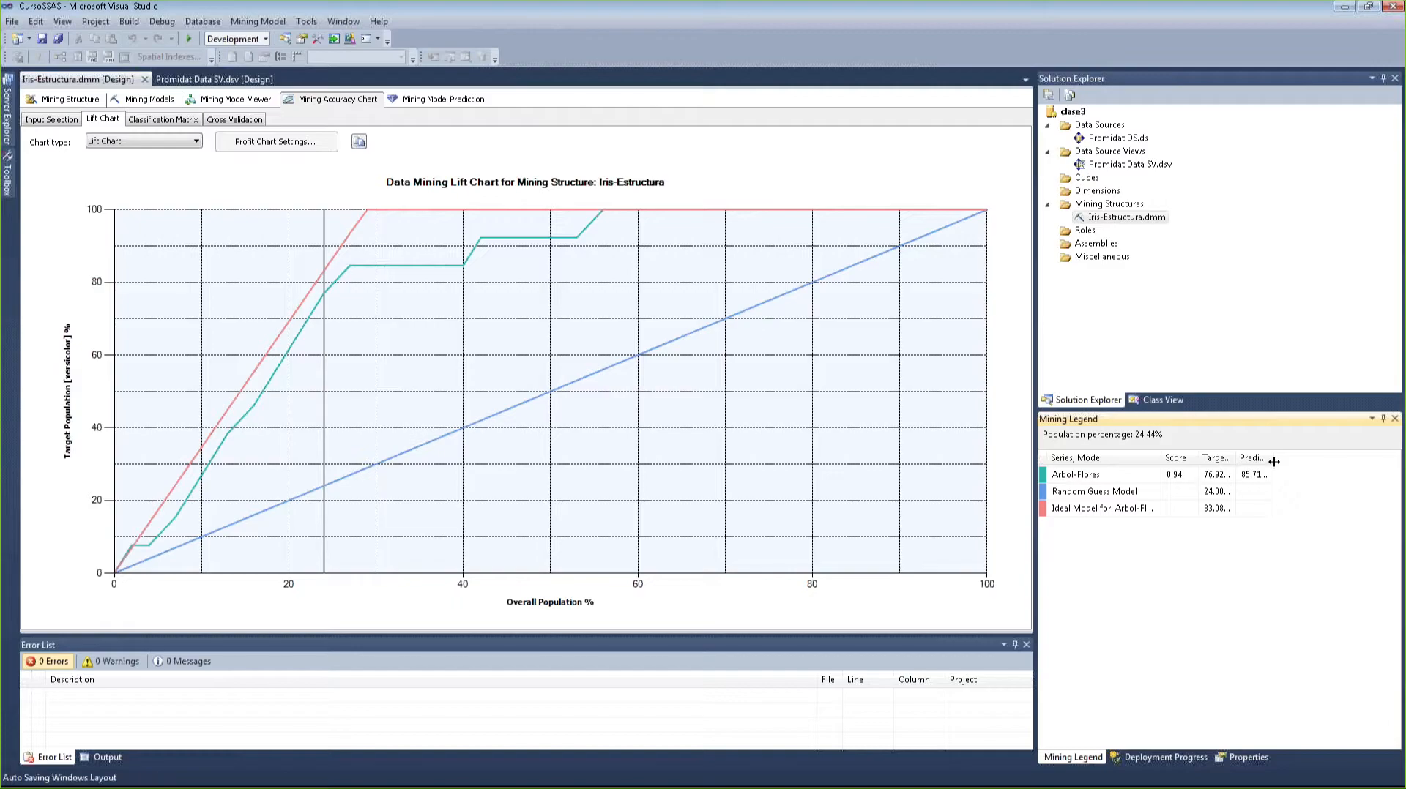
drag(1274, 458, 1323, 467)
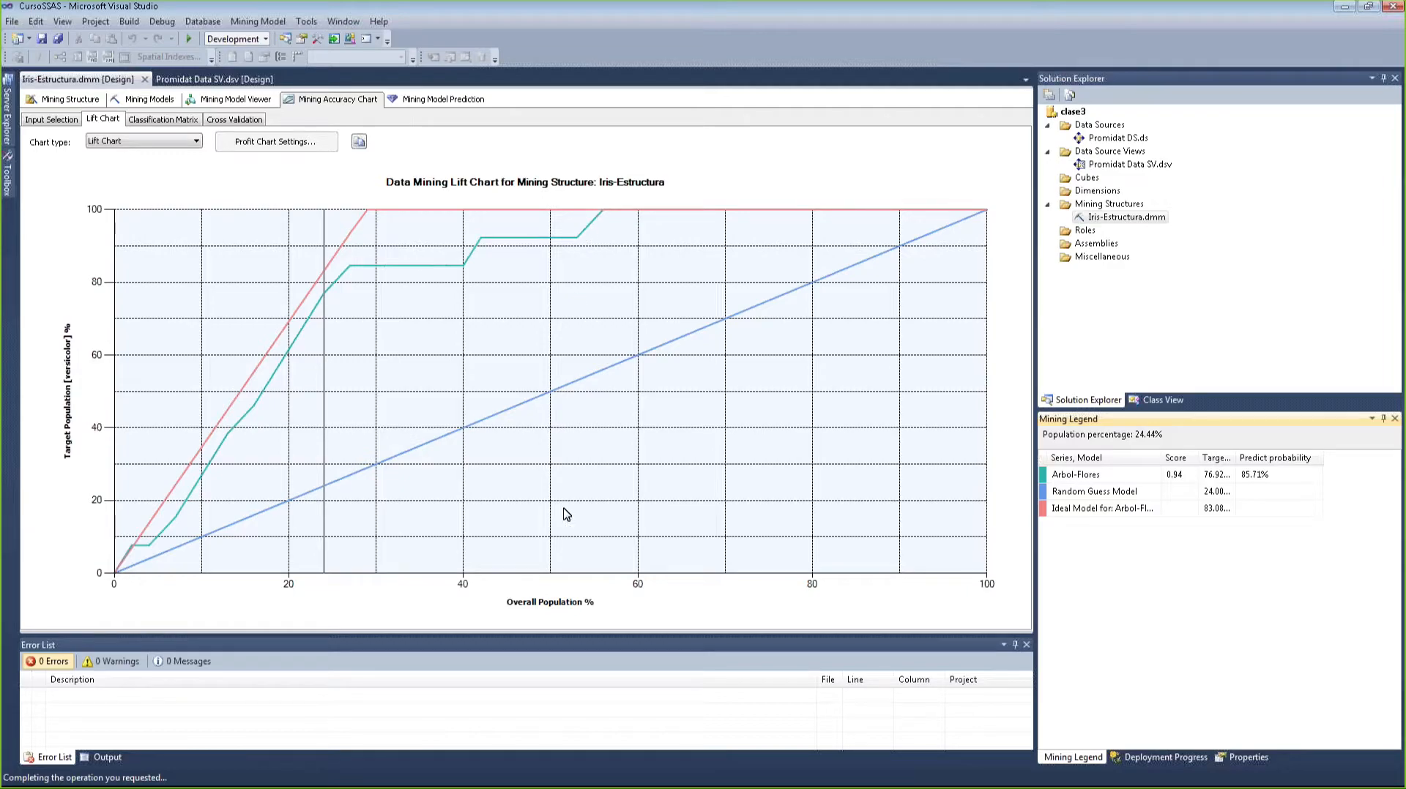
click(602, 256)
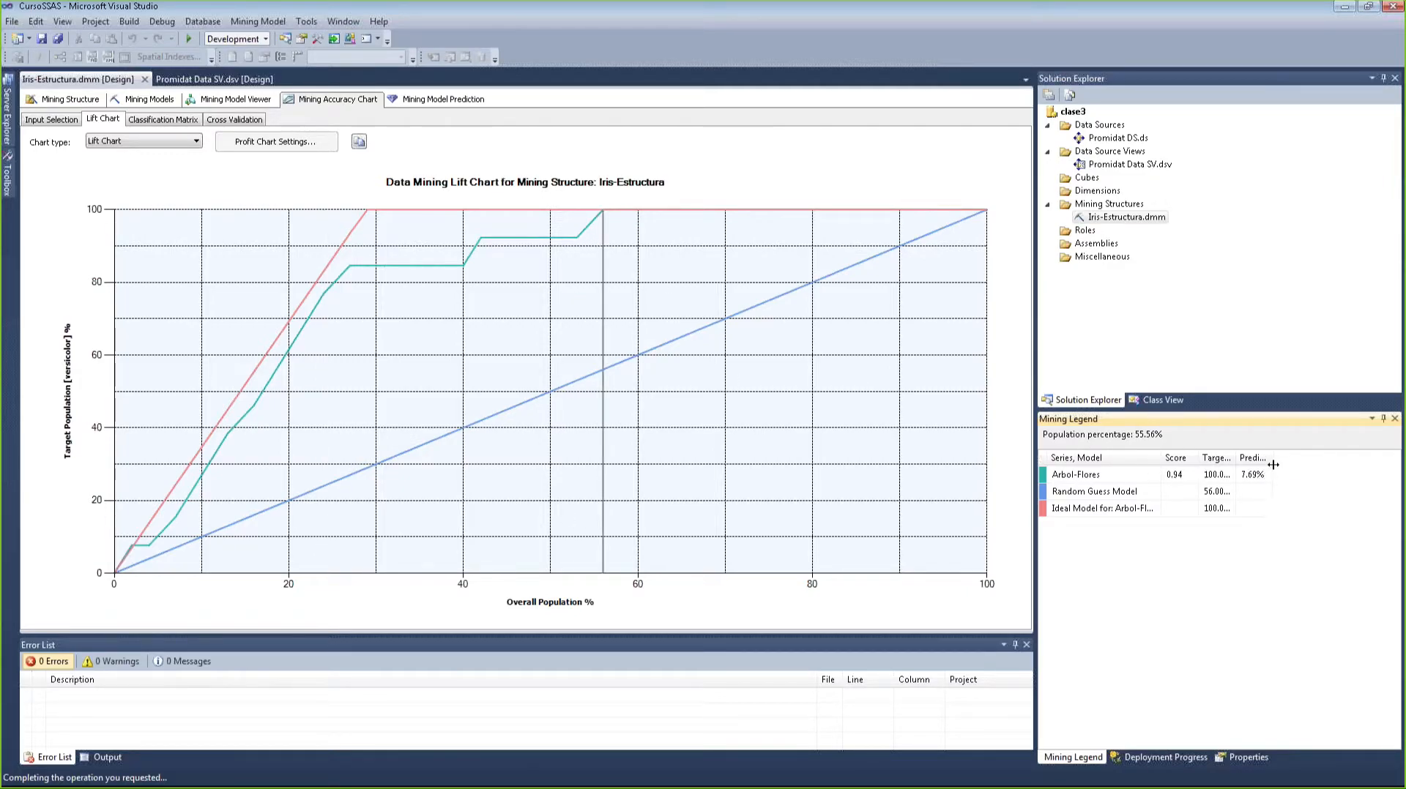
drag(1274, 459, 1324, 459)
- Change the accuracy chart type to Profit Chart and bring its settings dialog into view over the chart
click(195, 143)
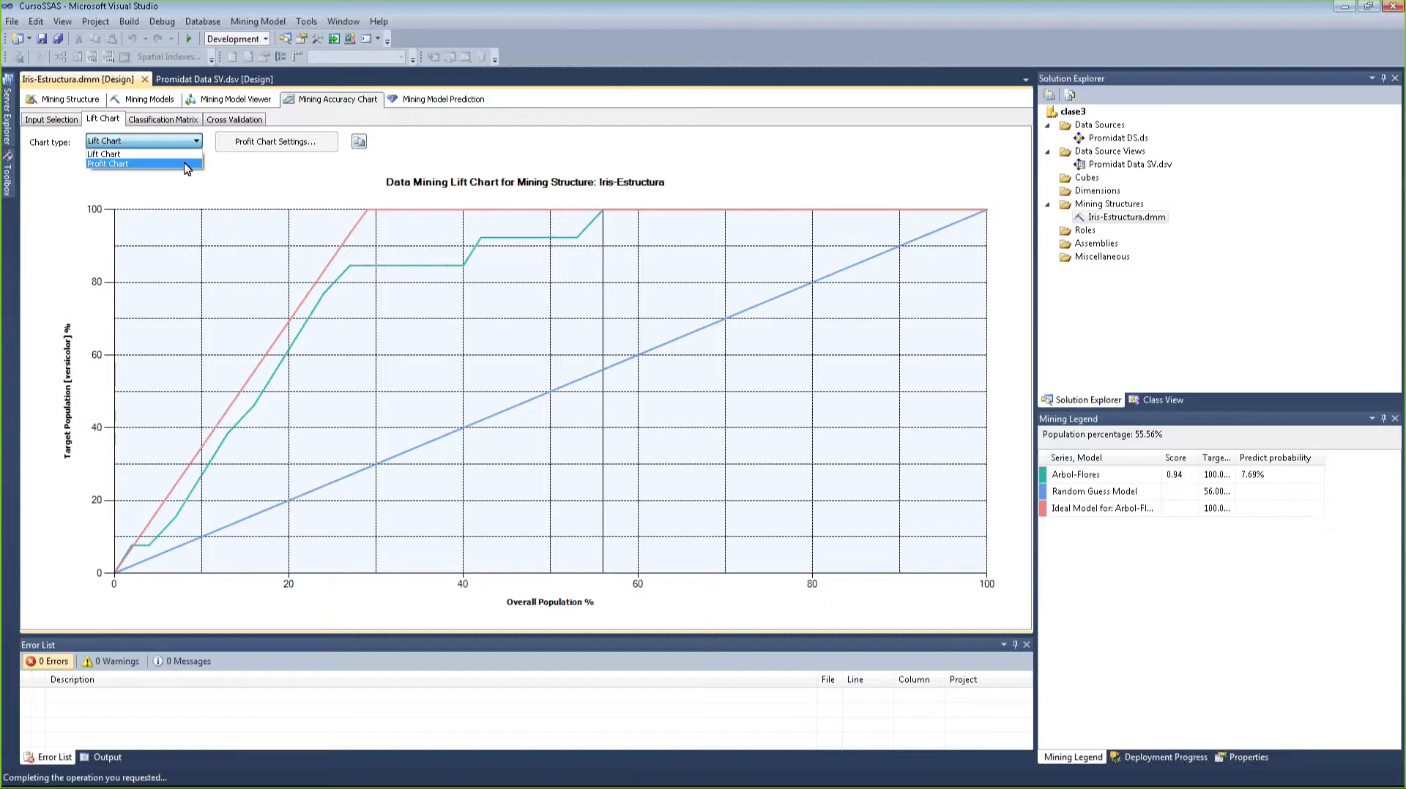
click(184, 164)
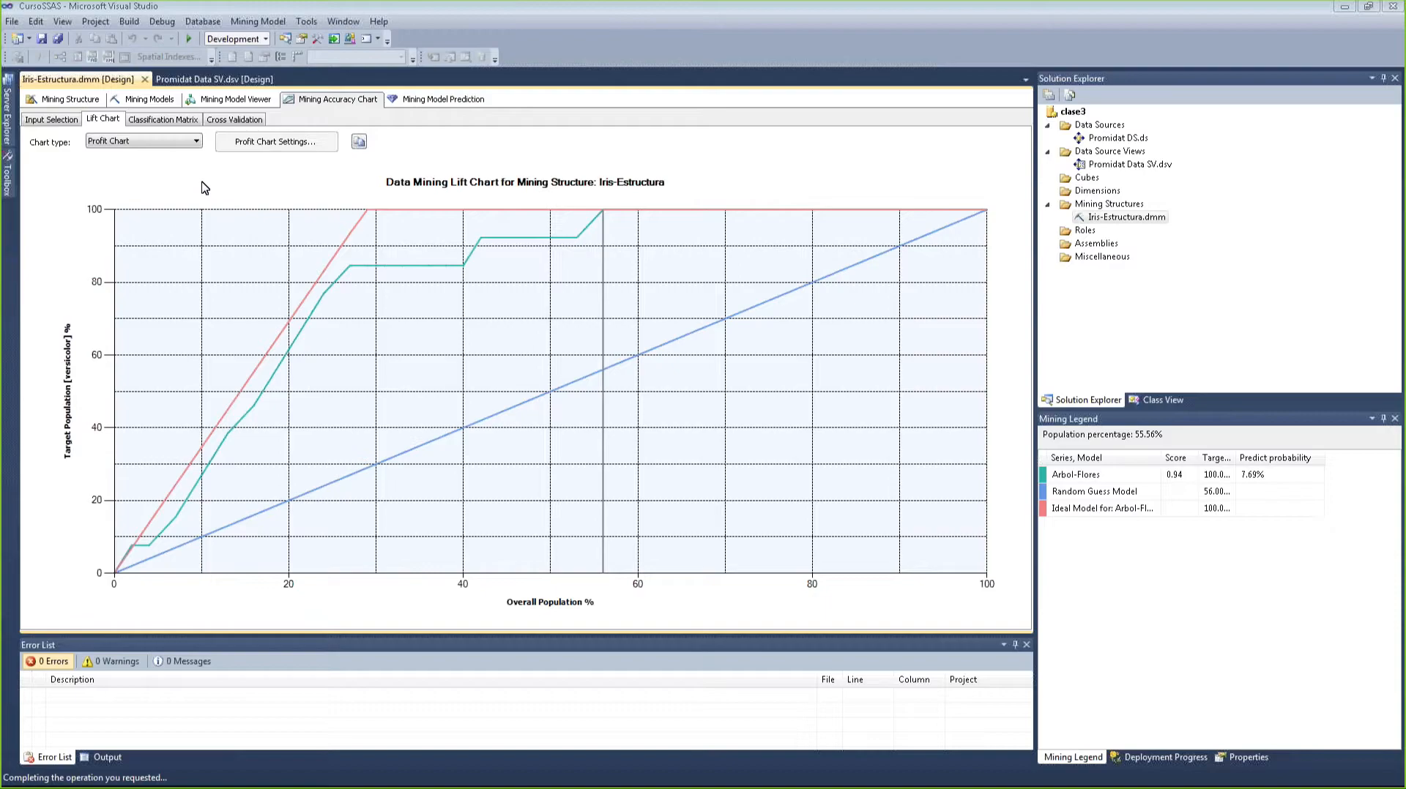
click(34, 424)
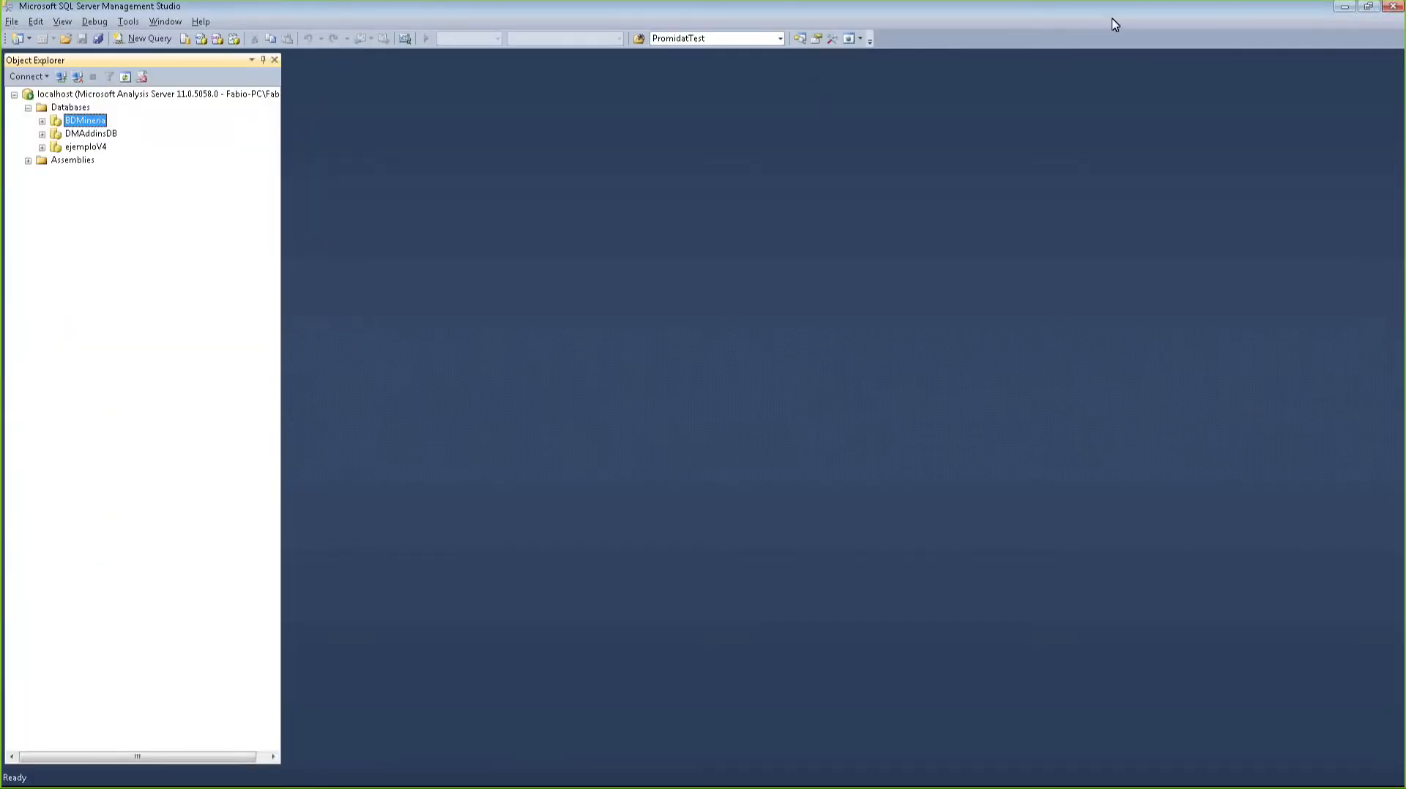
click(1346, 7)
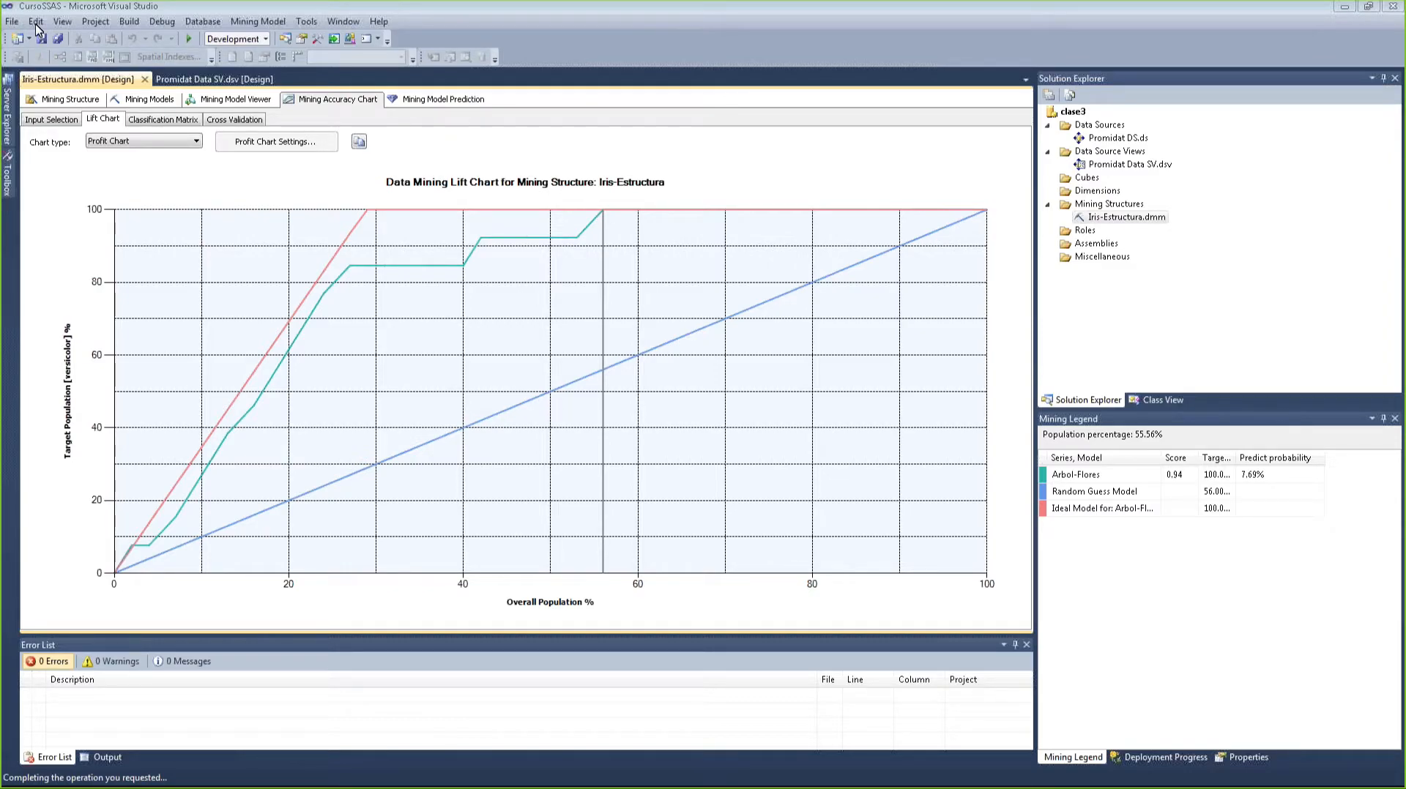
click(617, 243)
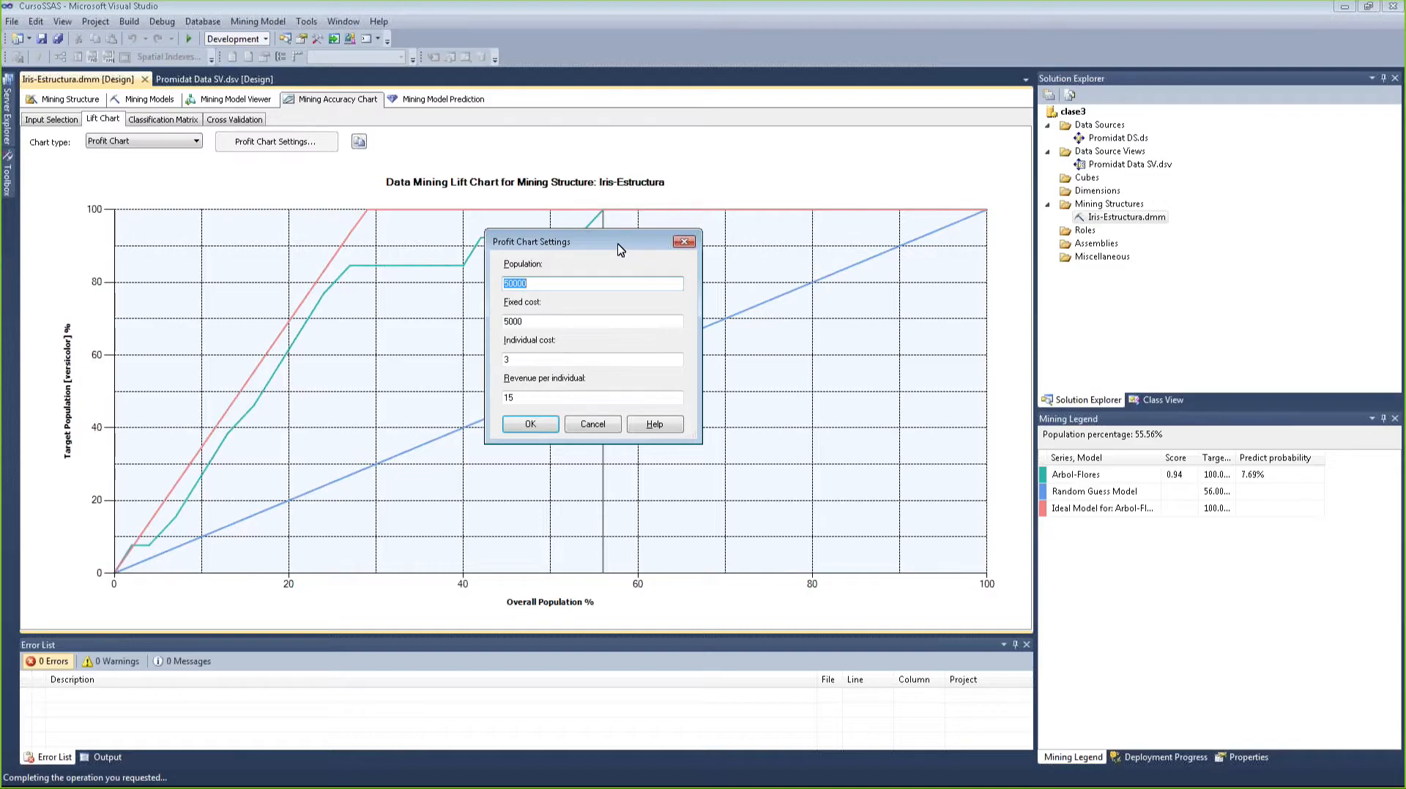
drag(554, 242, 533, 308)
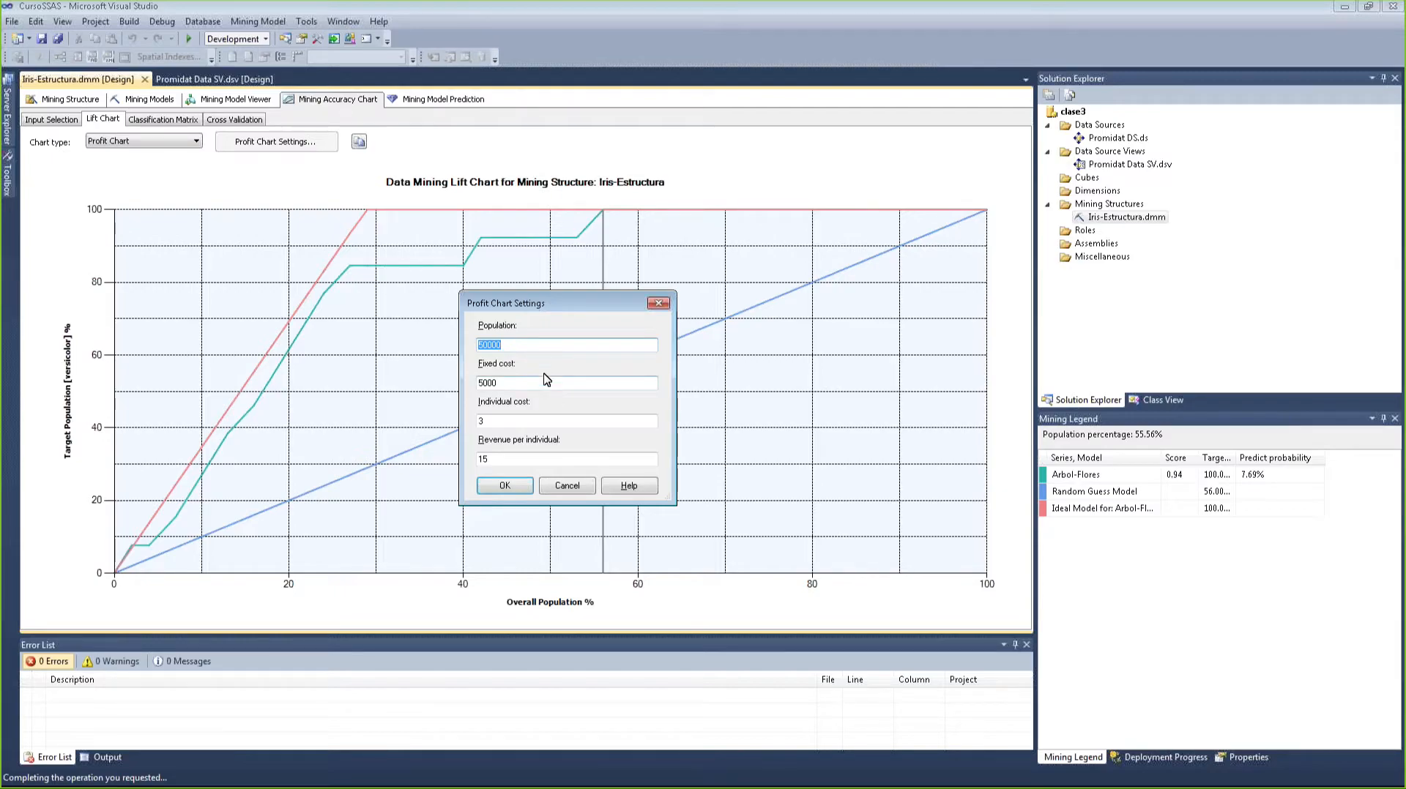
- Generate the profit chart with population 50000, fixed cost 5000, individual cost 3 and revenue per individual 15
click(501, 345)
drag(484, 344, 469, 347)
drag(488, 344, 459, 342)
key(alt+Tab)
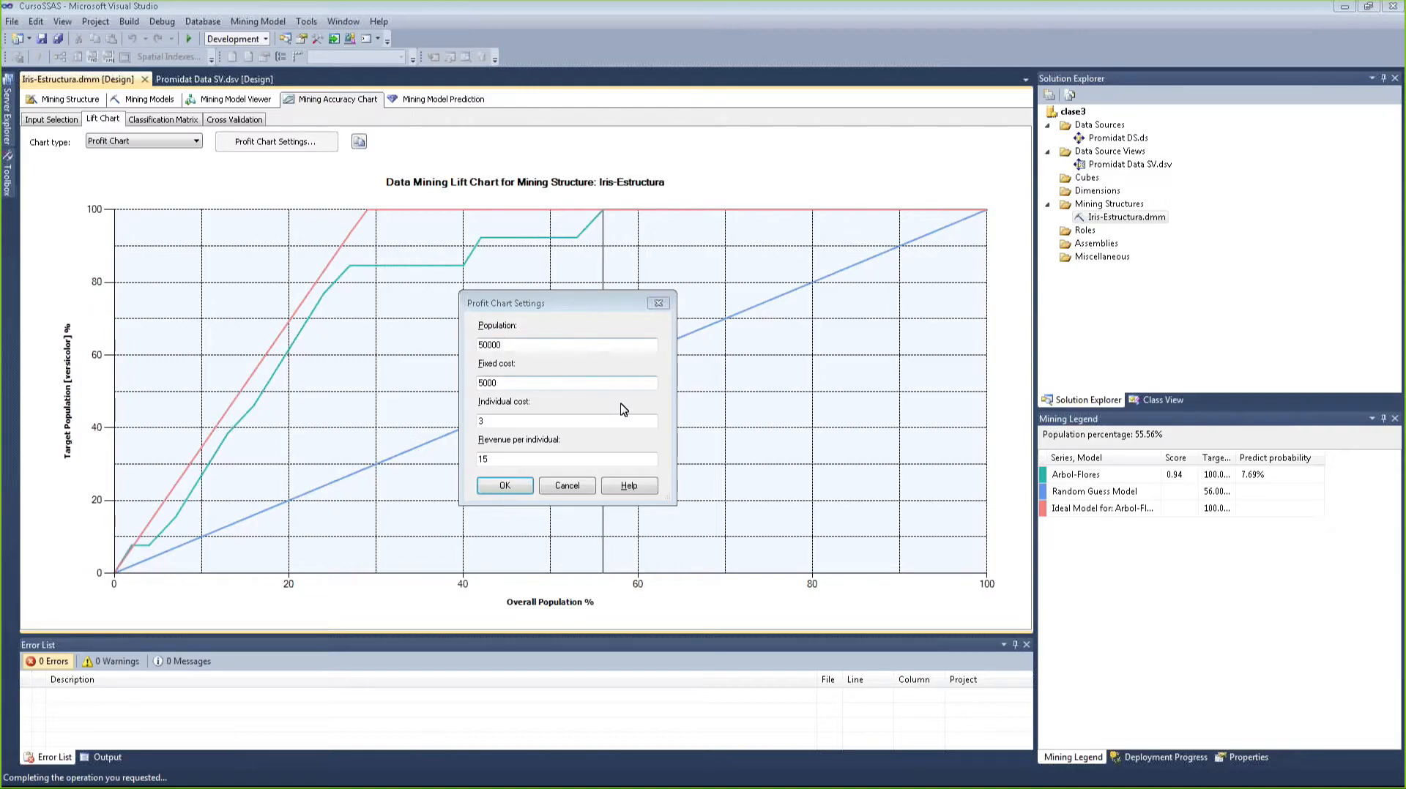
drag(625, 420, 464, 417)
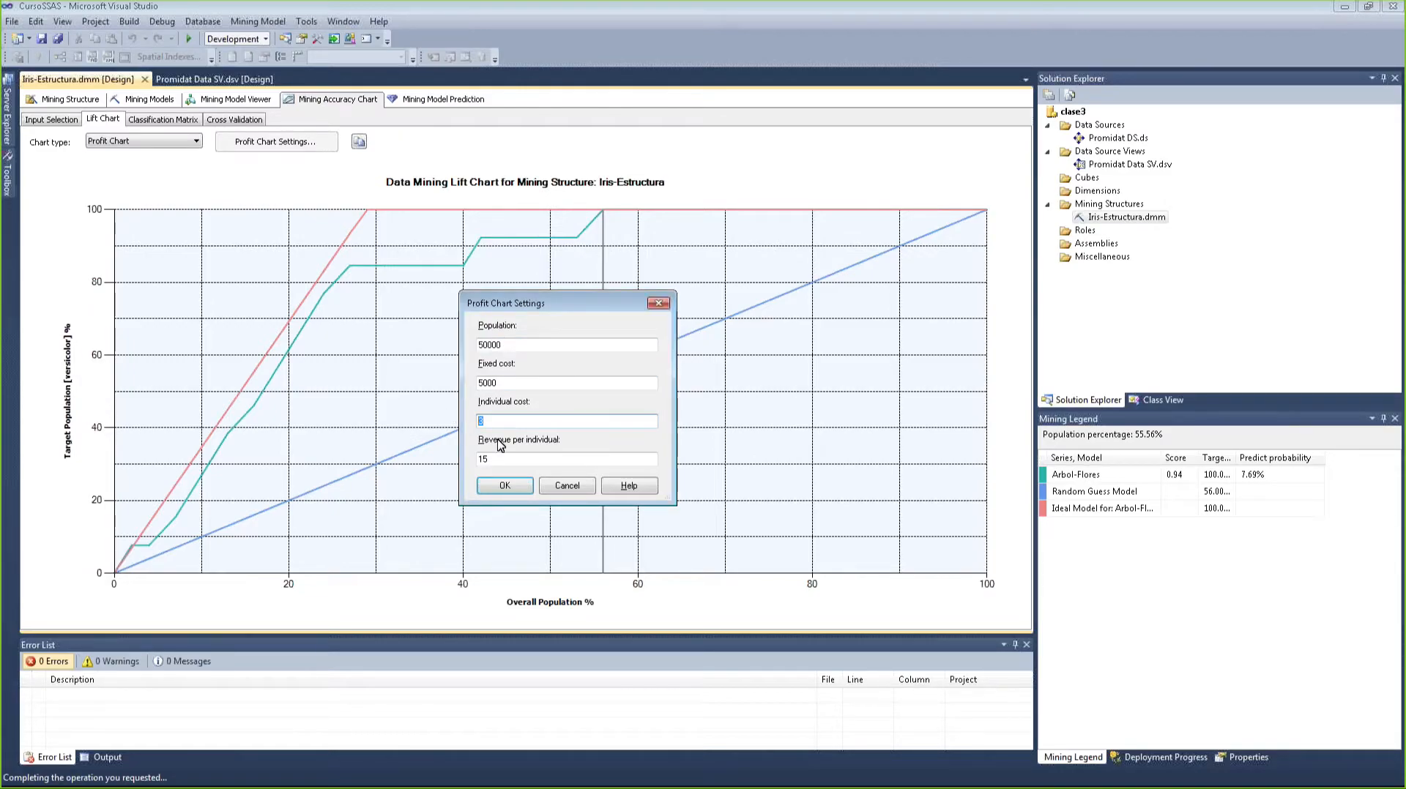
drag(516, 458, 462, 458)
double_click(529, 382)
click(509, 461)
click(495, 487)
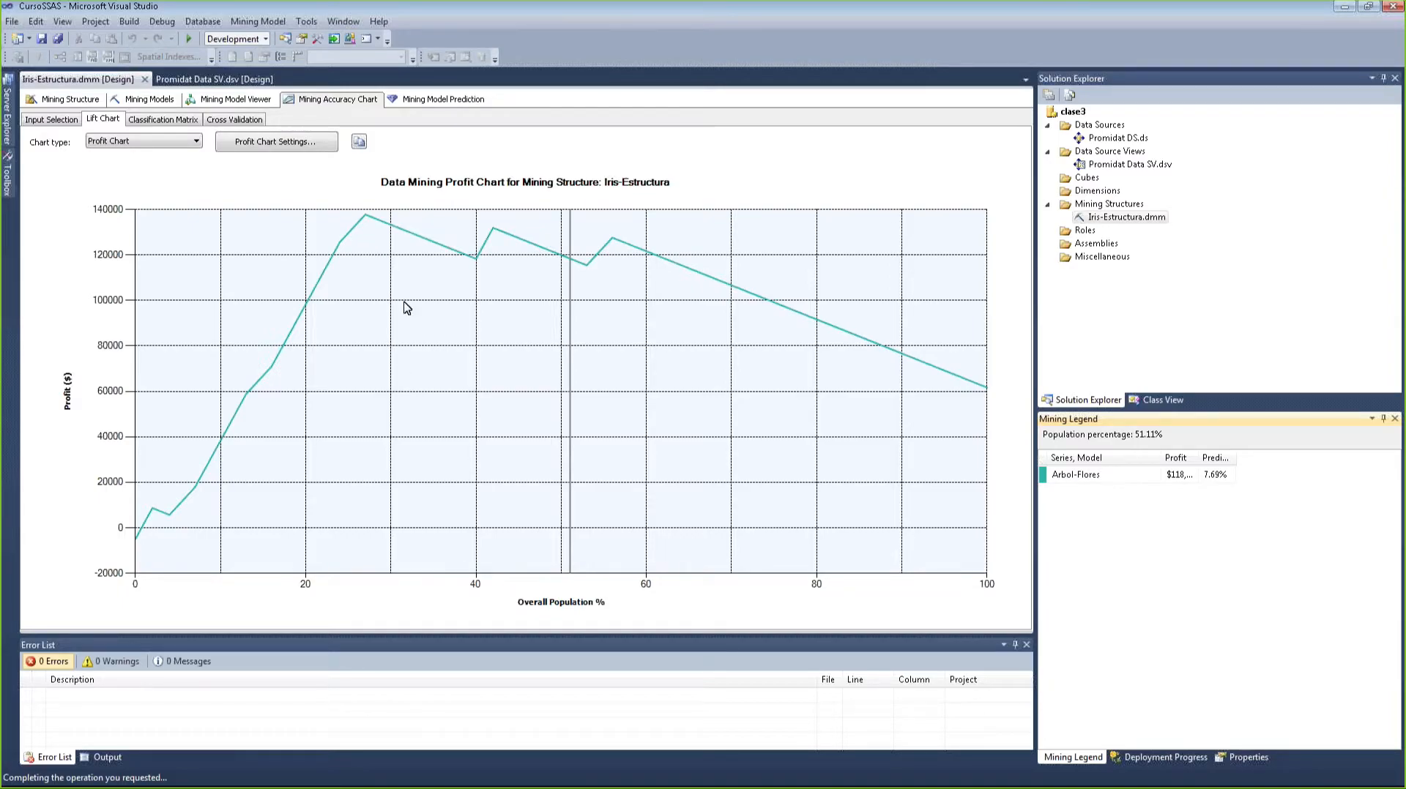
- Widen the legend's Profit and Predict probability columns and place the chart marker on the profit peak at 26.67% population
double_click(1235, 458)
double_click(1198, 456)
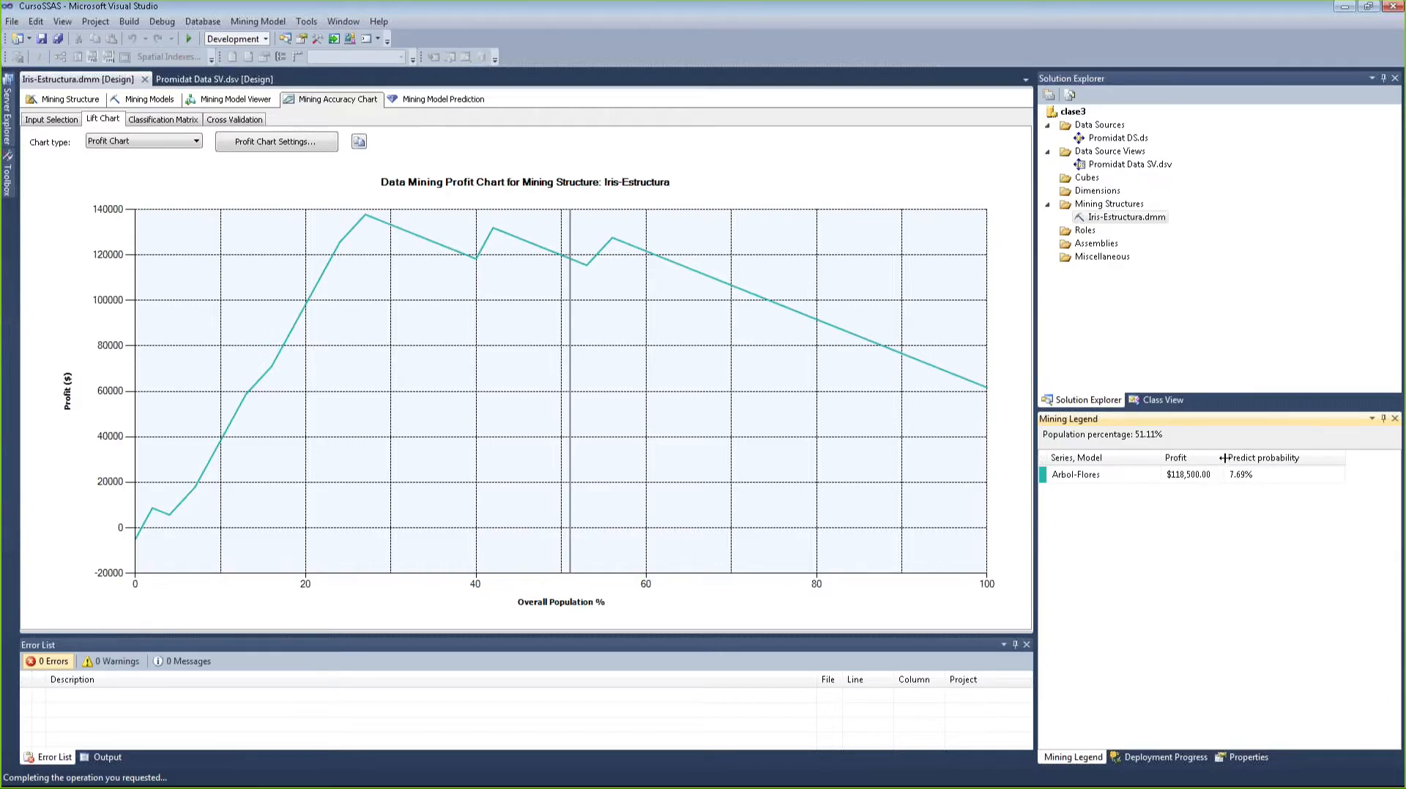
drag(1342, 458, 1315, 462)
click(570, 437)
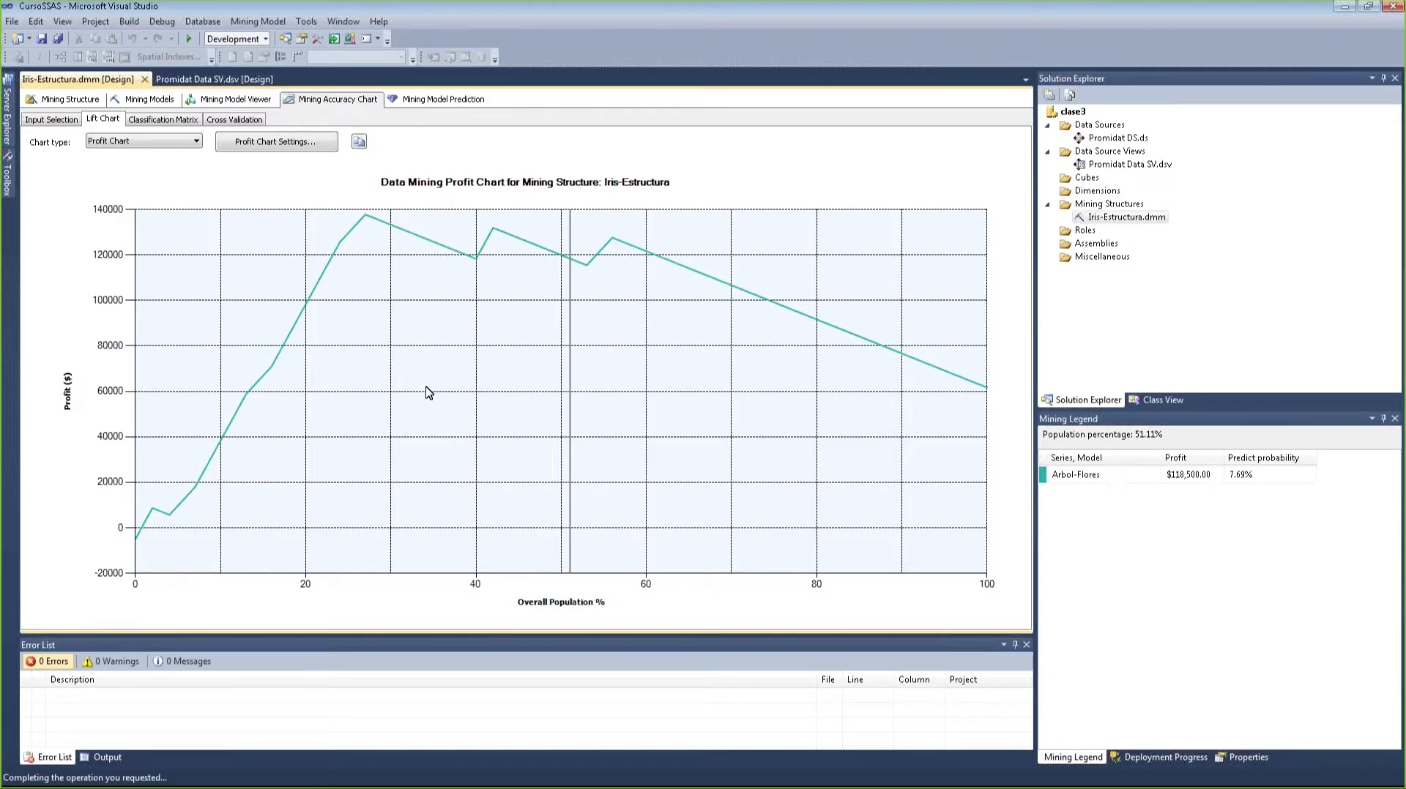
click(366, 228)
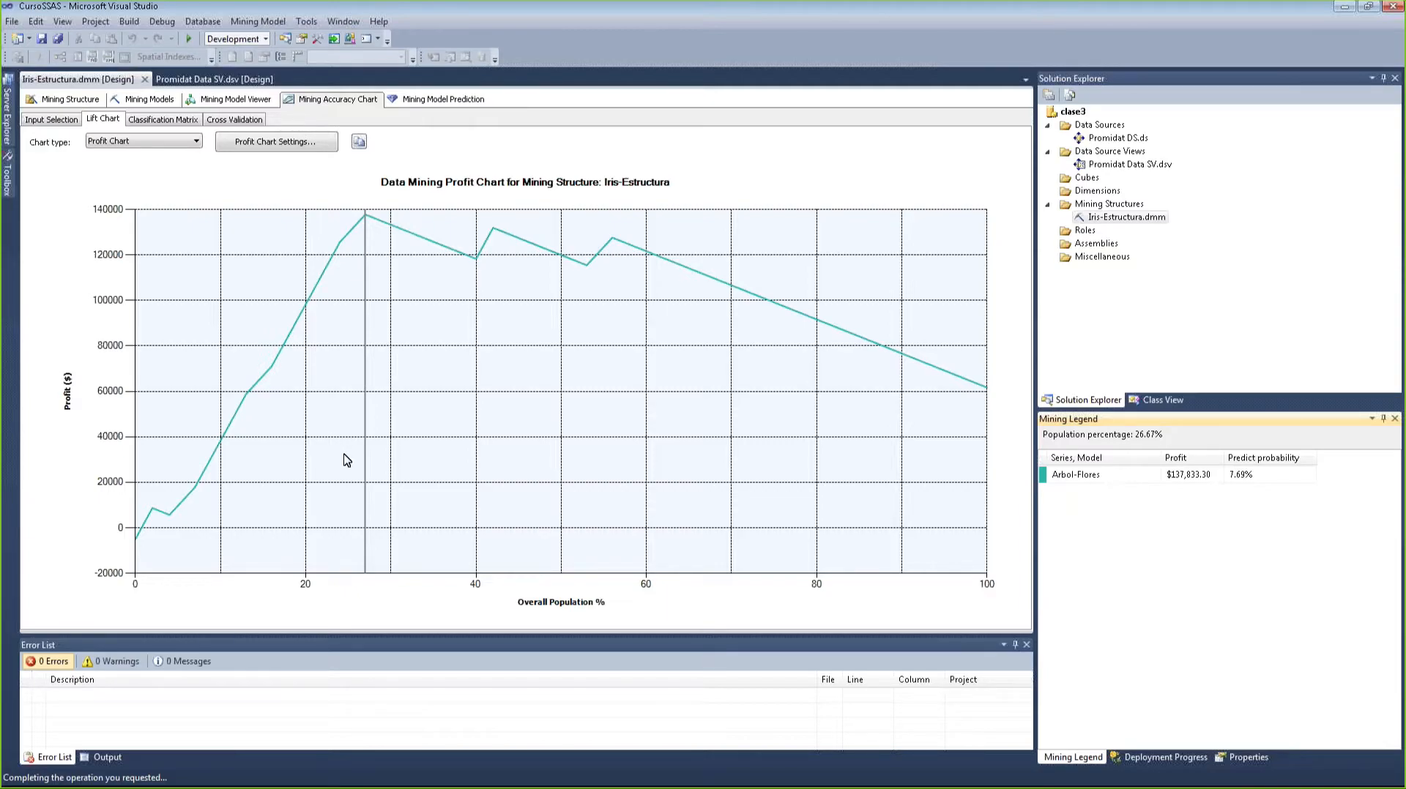
- Look at the Cross Validation and Classification Matrix views, and set the accuracy chart type back to Lift Chart
click(230, 119)
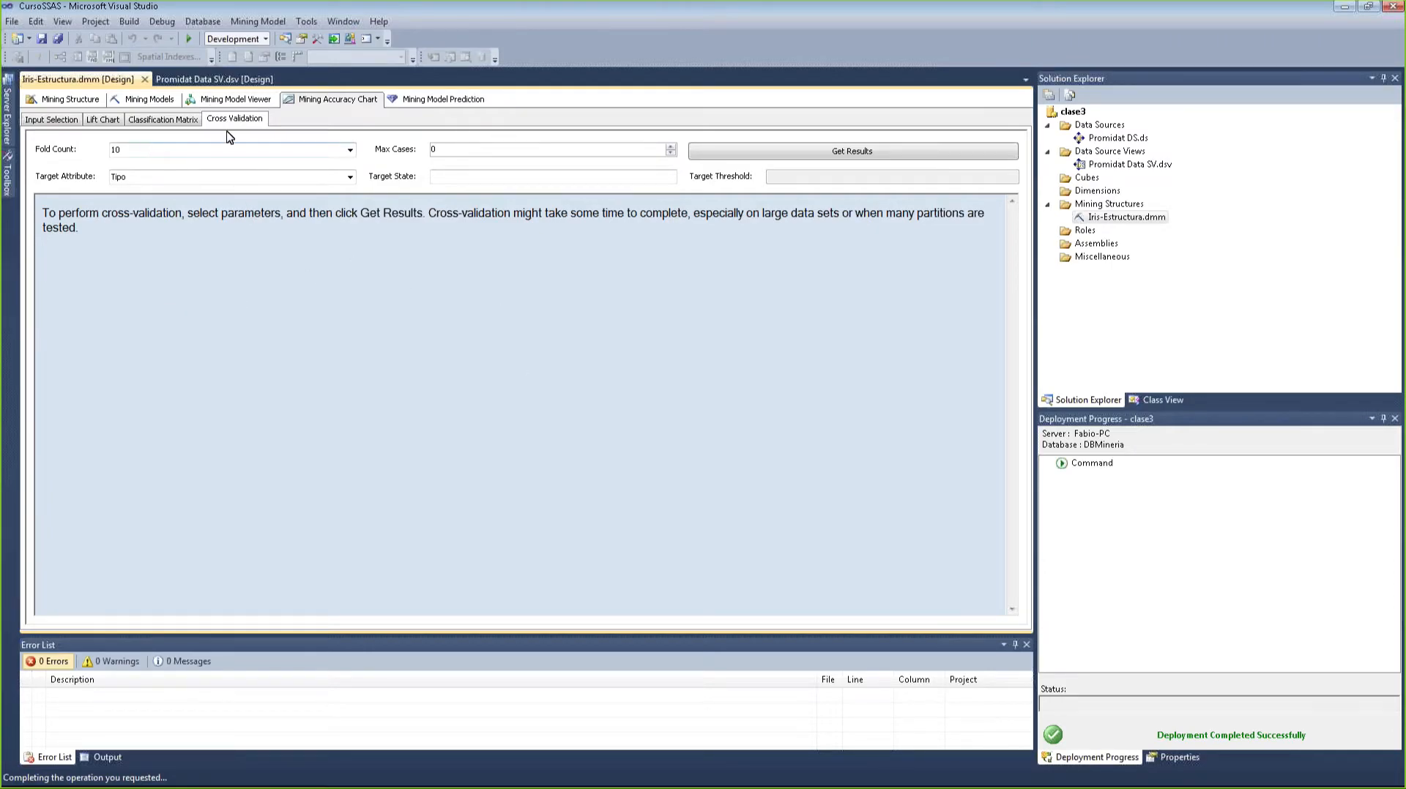
click(174, 123)
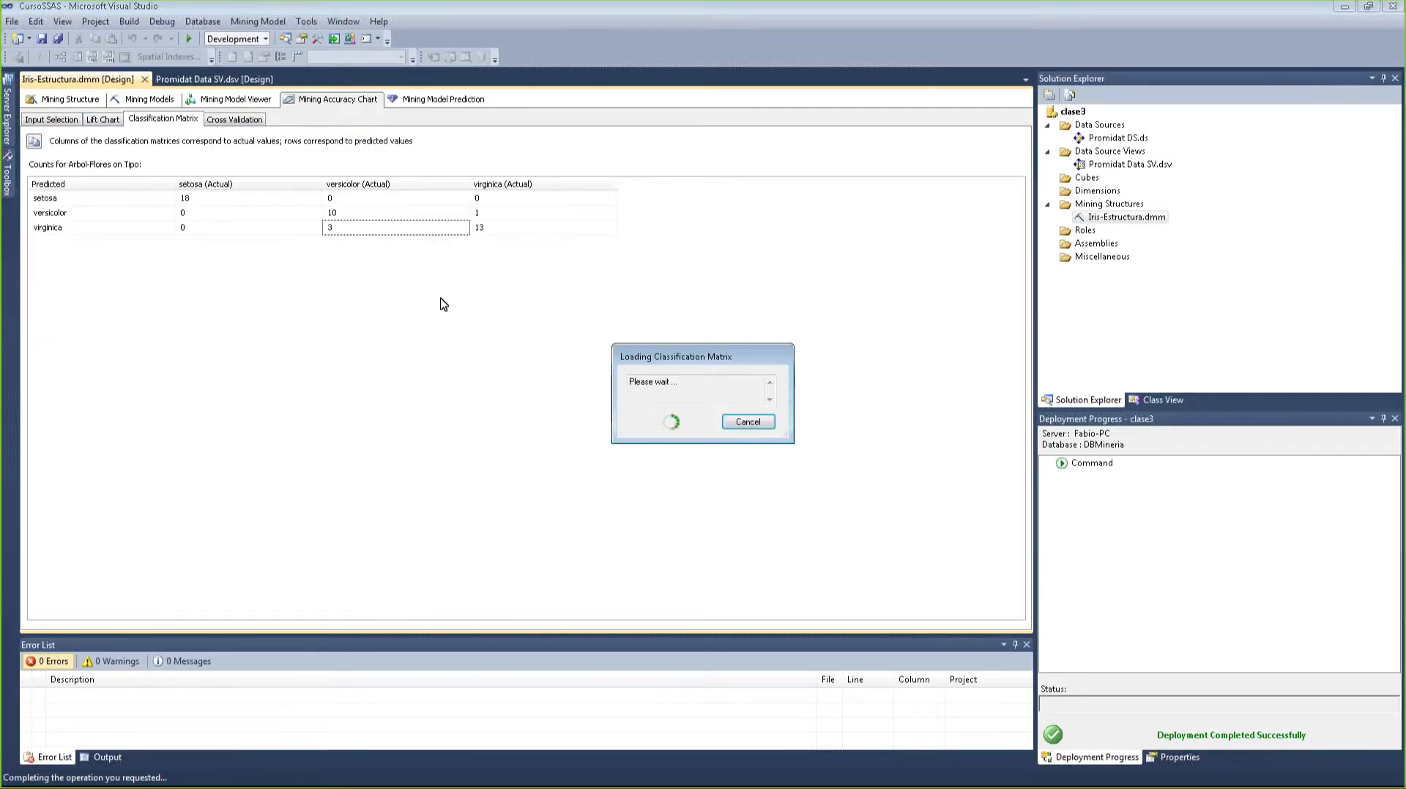
click(98, 121)
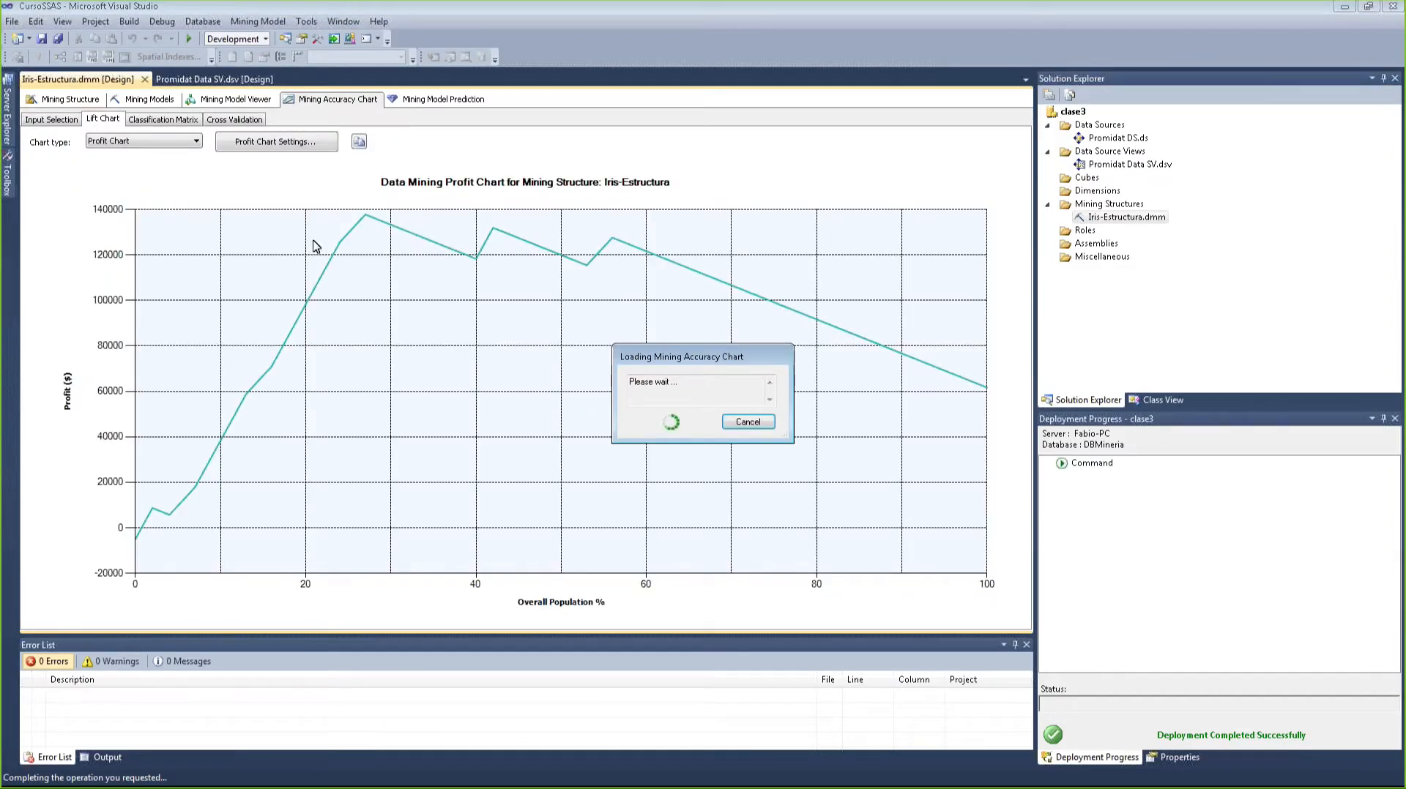
click(147, 148)
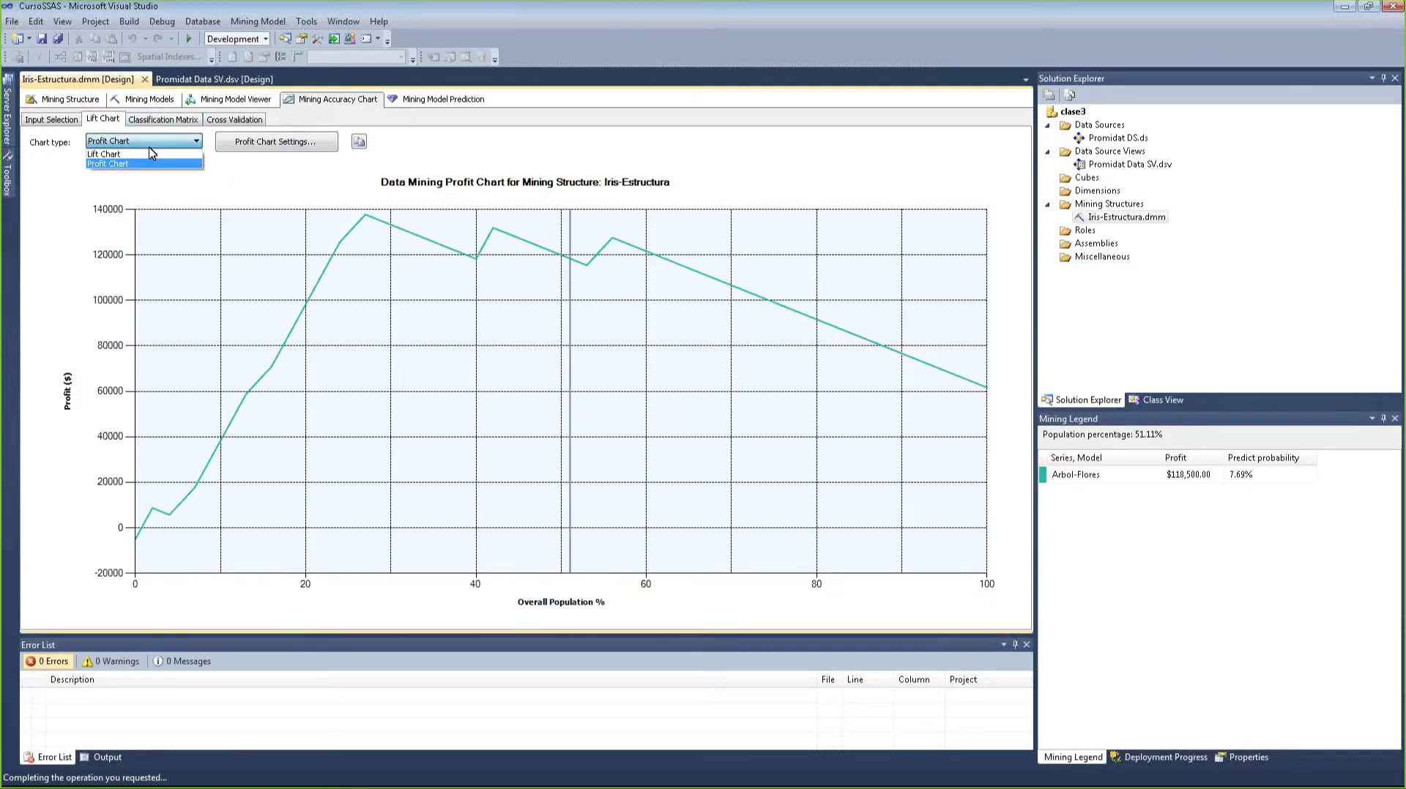
click(151, 154)
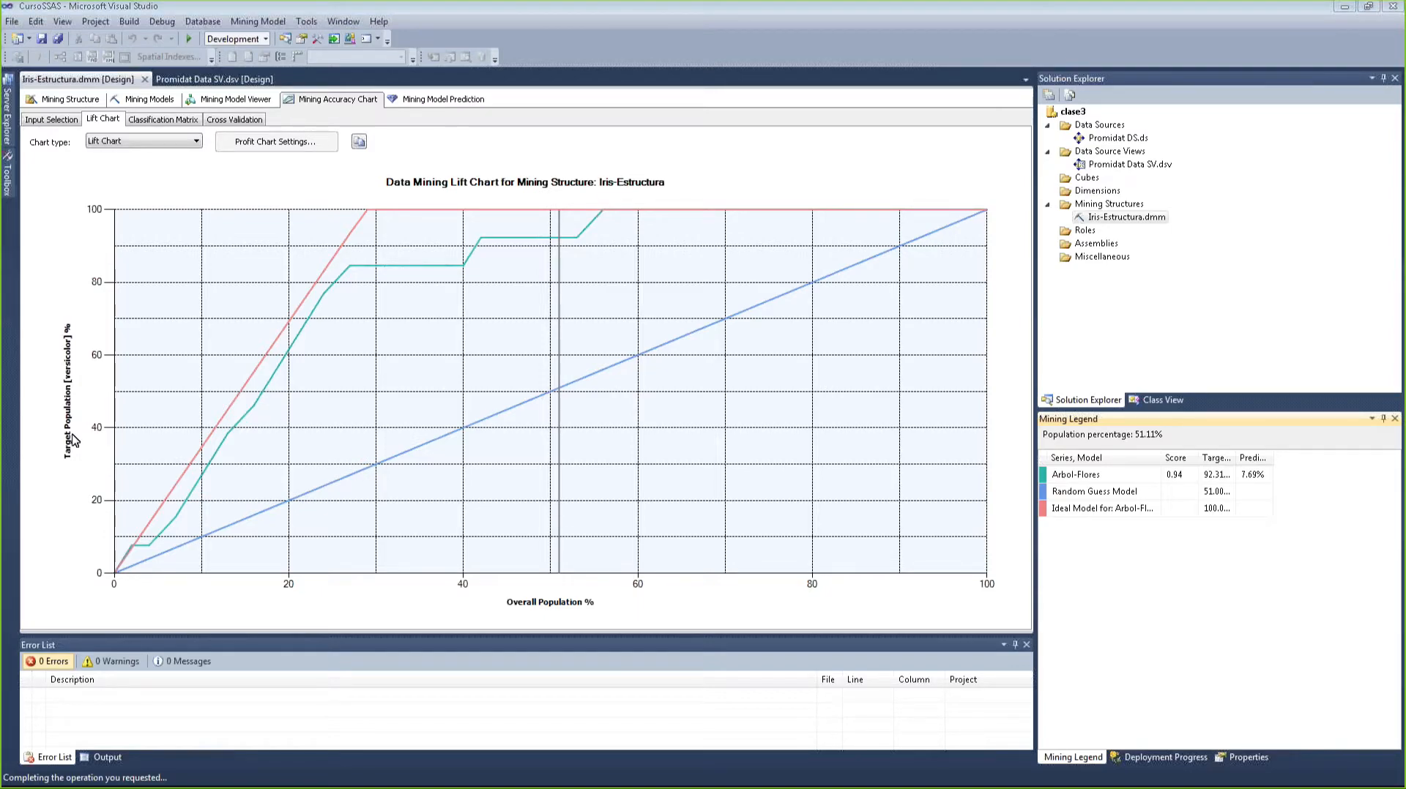
key(alt+Tab)
key(Right)
key(Right)
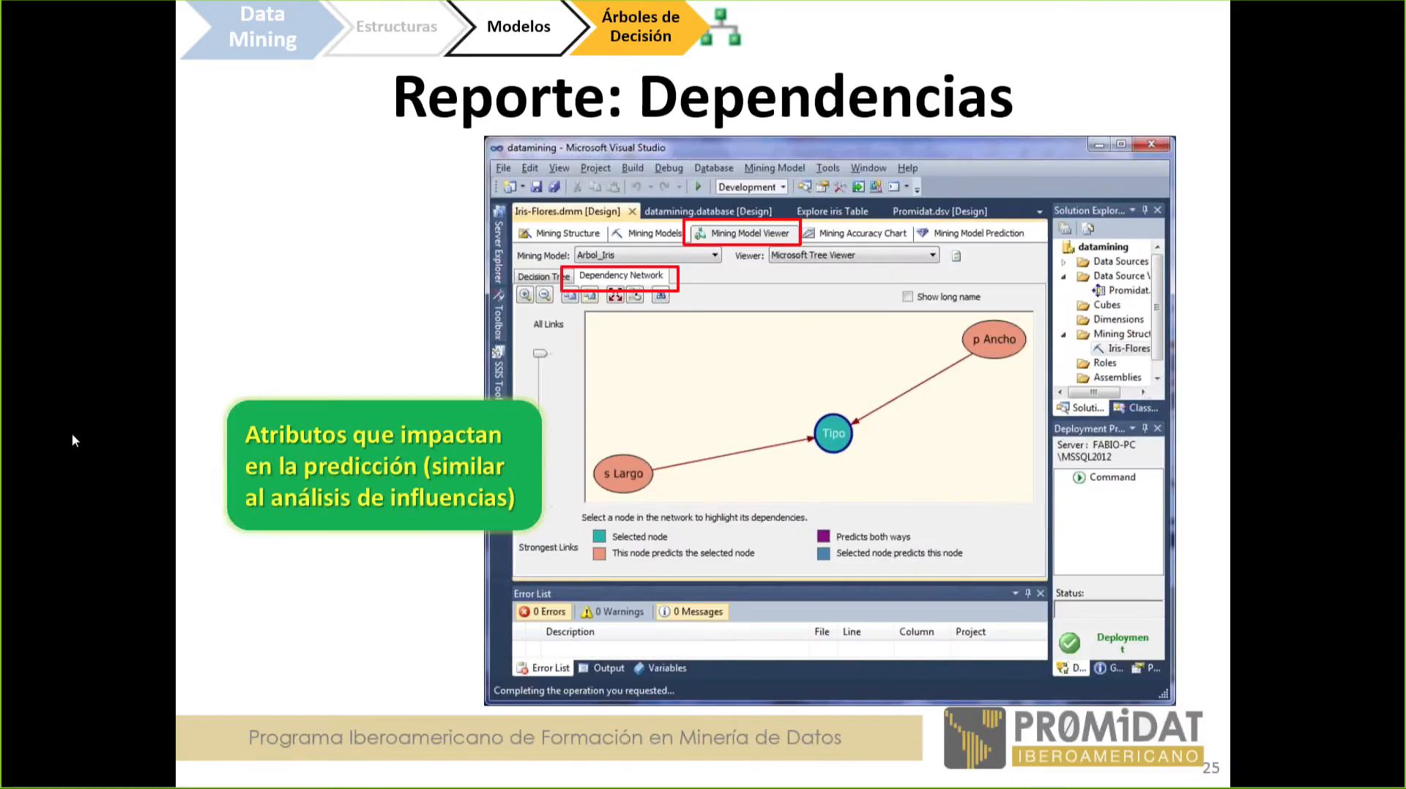
key(Right)
key(Right)
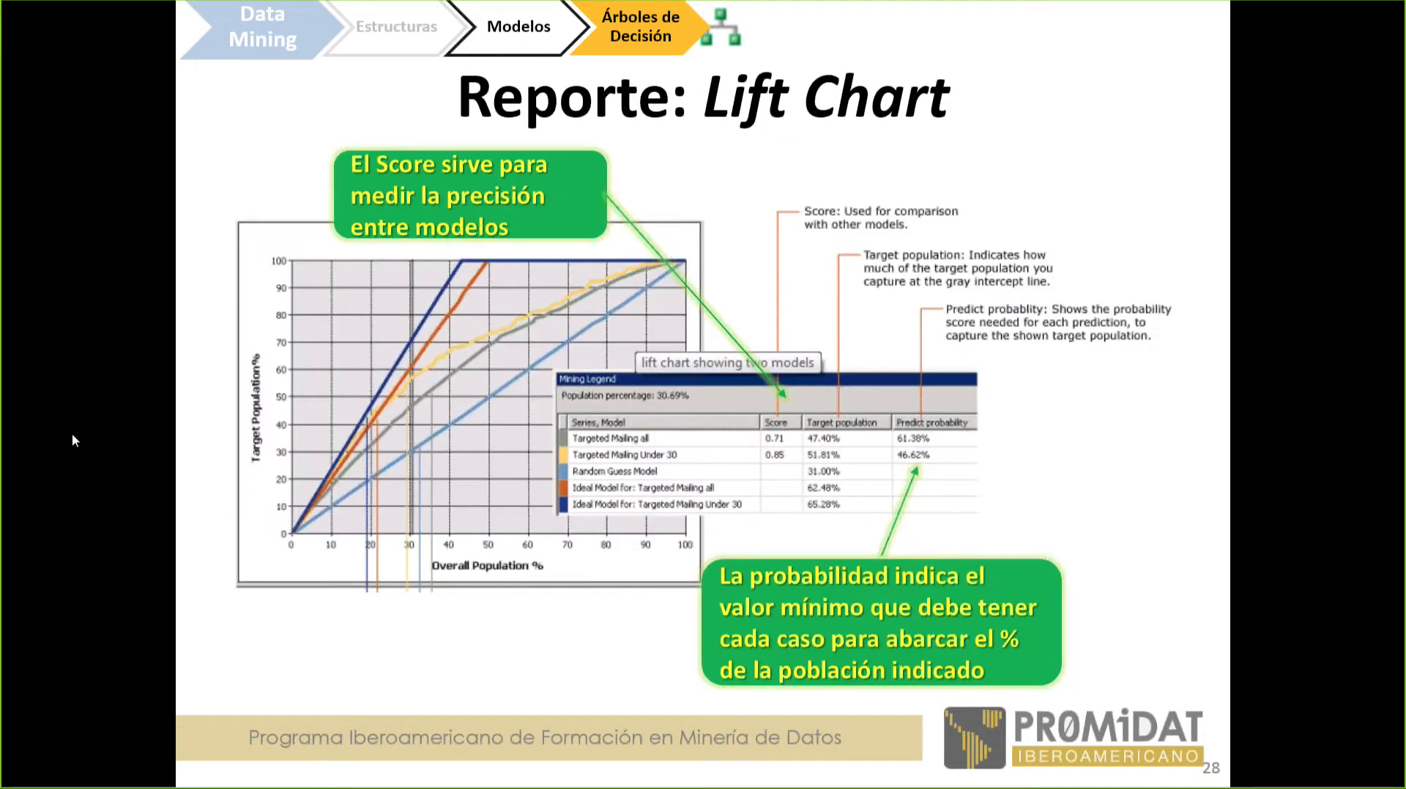
key(Right)
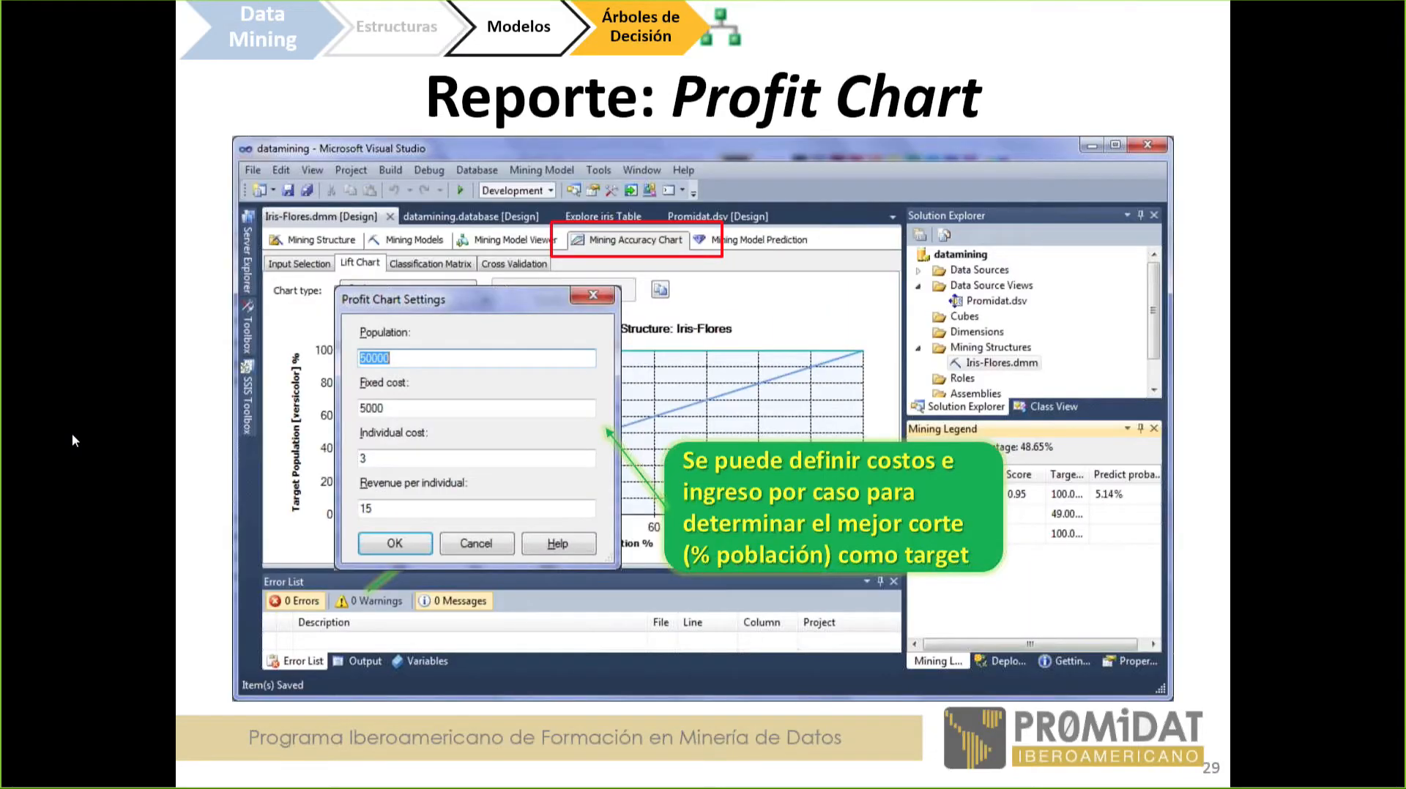
key(Right)
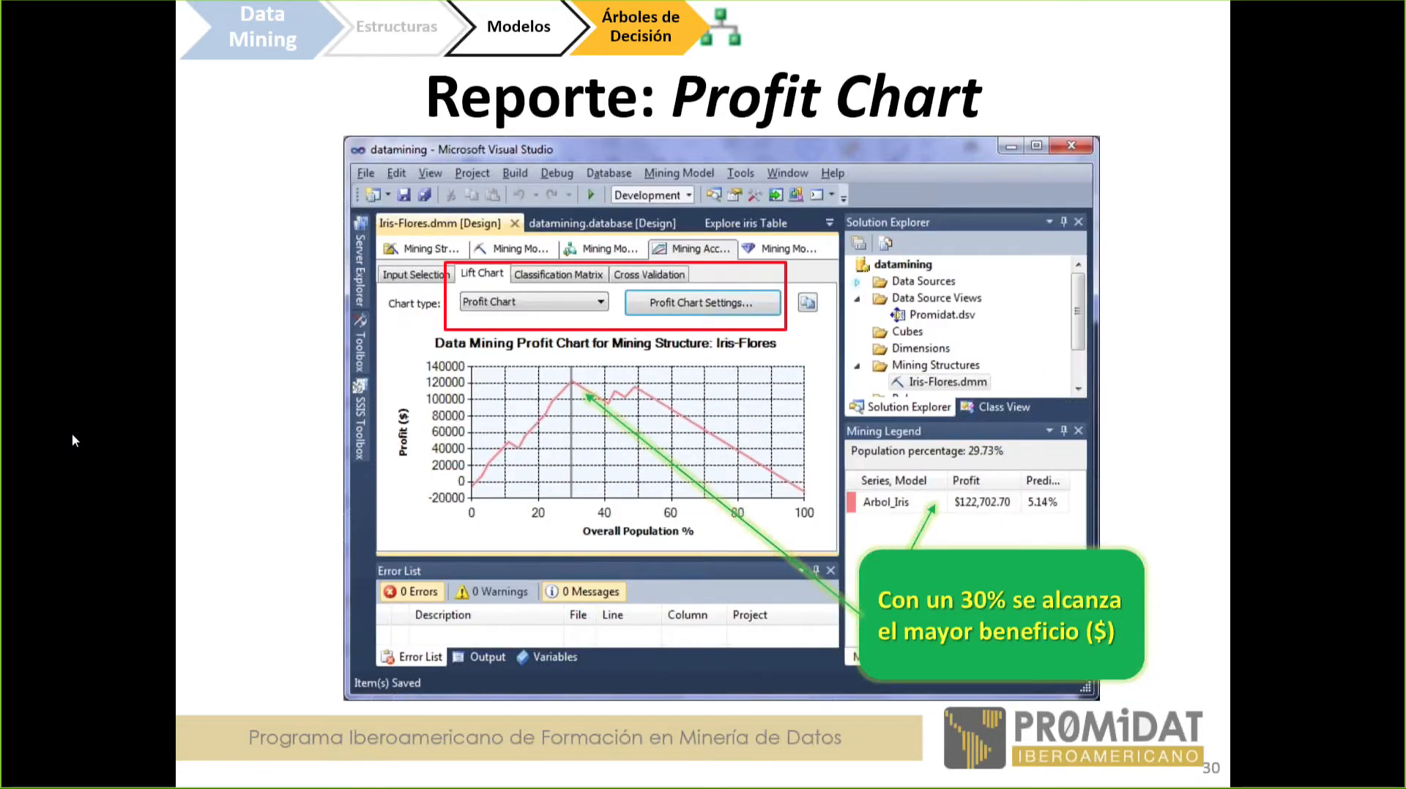
key(Right)
key(Right)
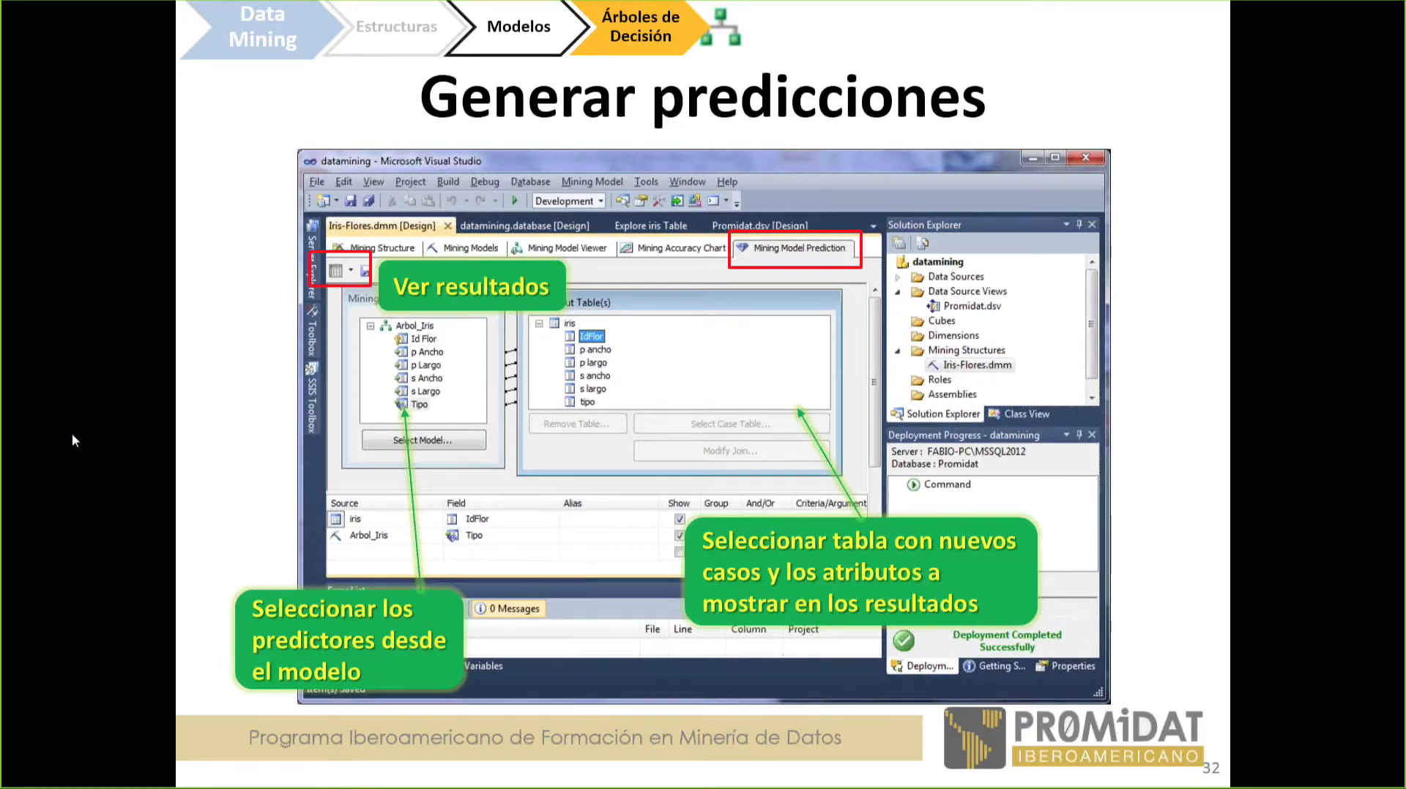
key(alt+Tab)
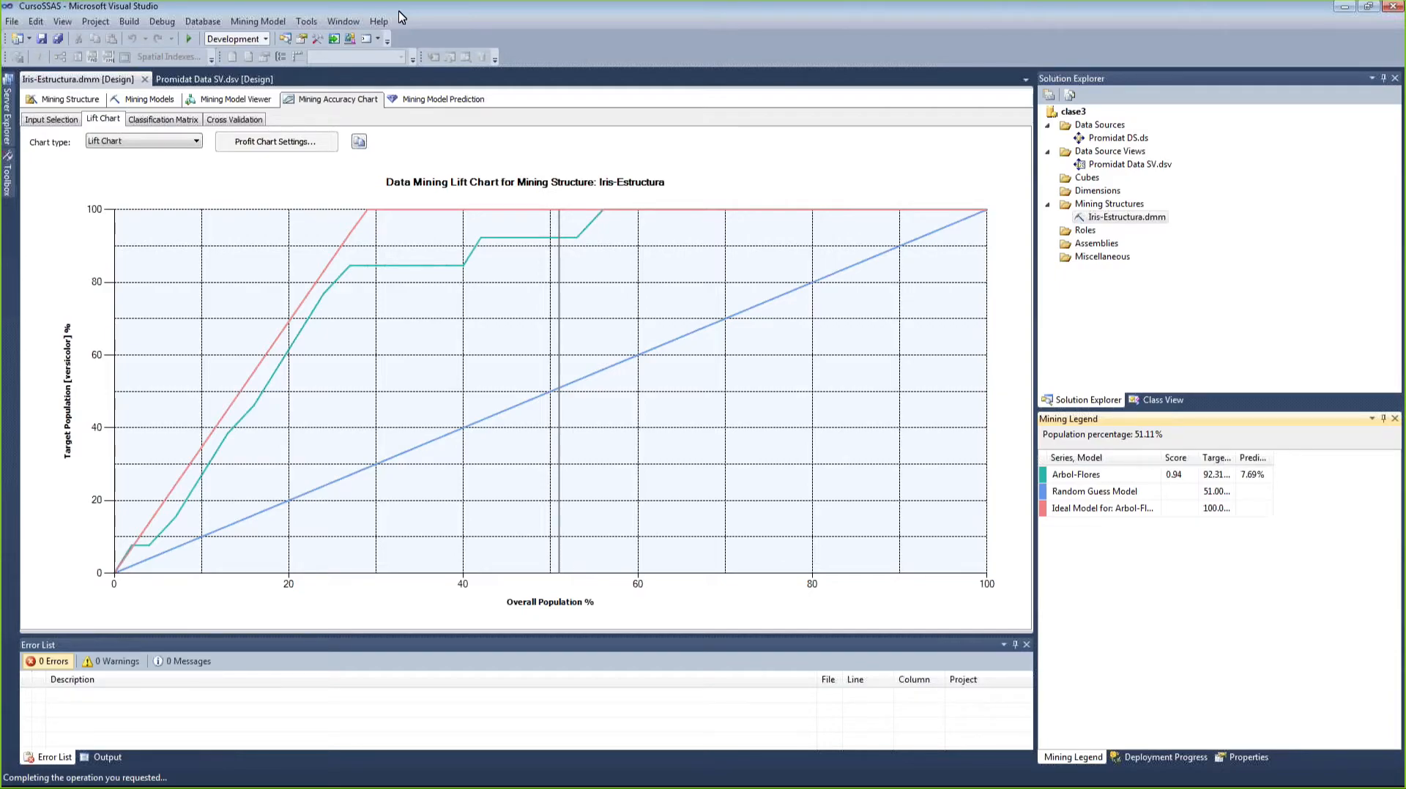
- Open the Mining Model Prediction view and browse the available models under Iris-Estructura, keeping Arbol-Flores as the mining model
click(440, 103)
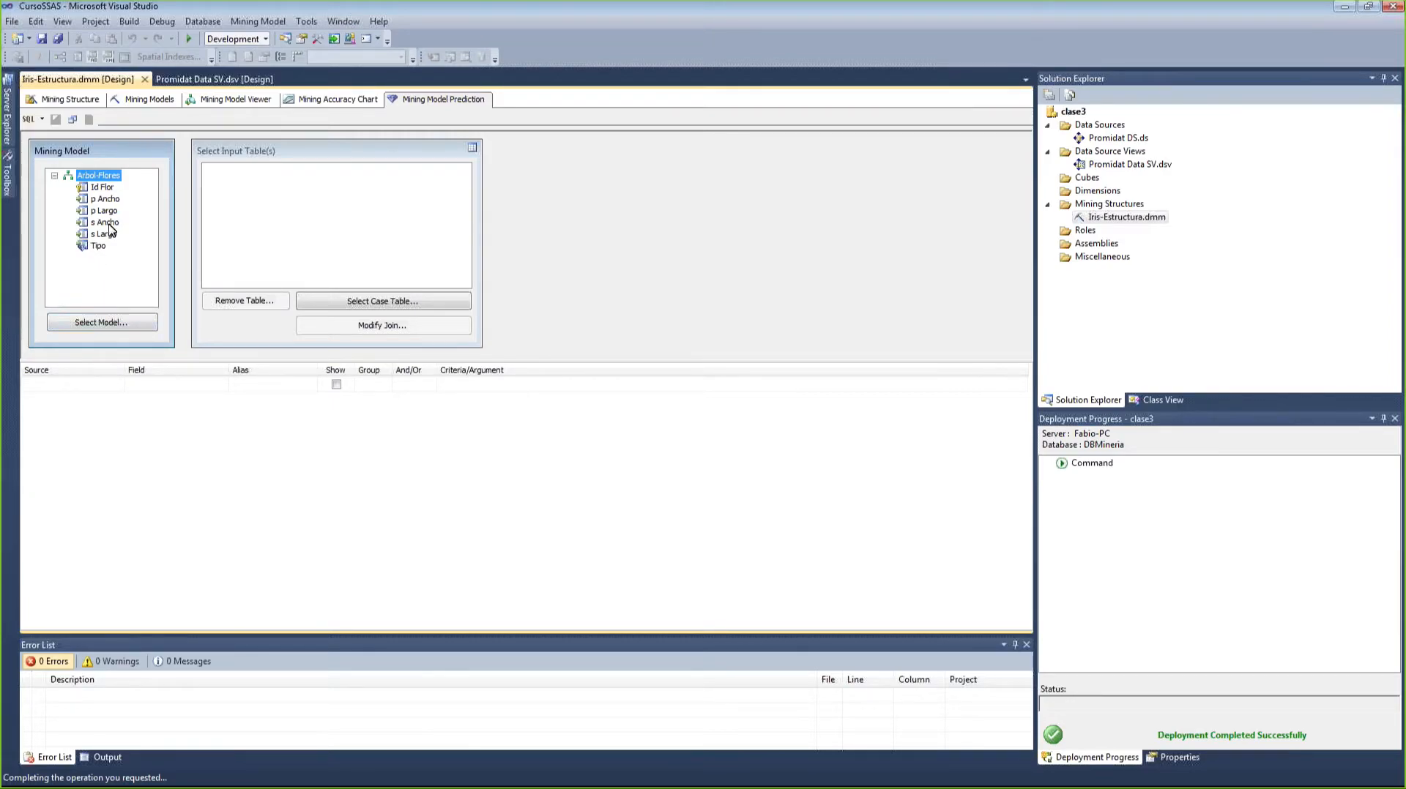
click(116, 323)
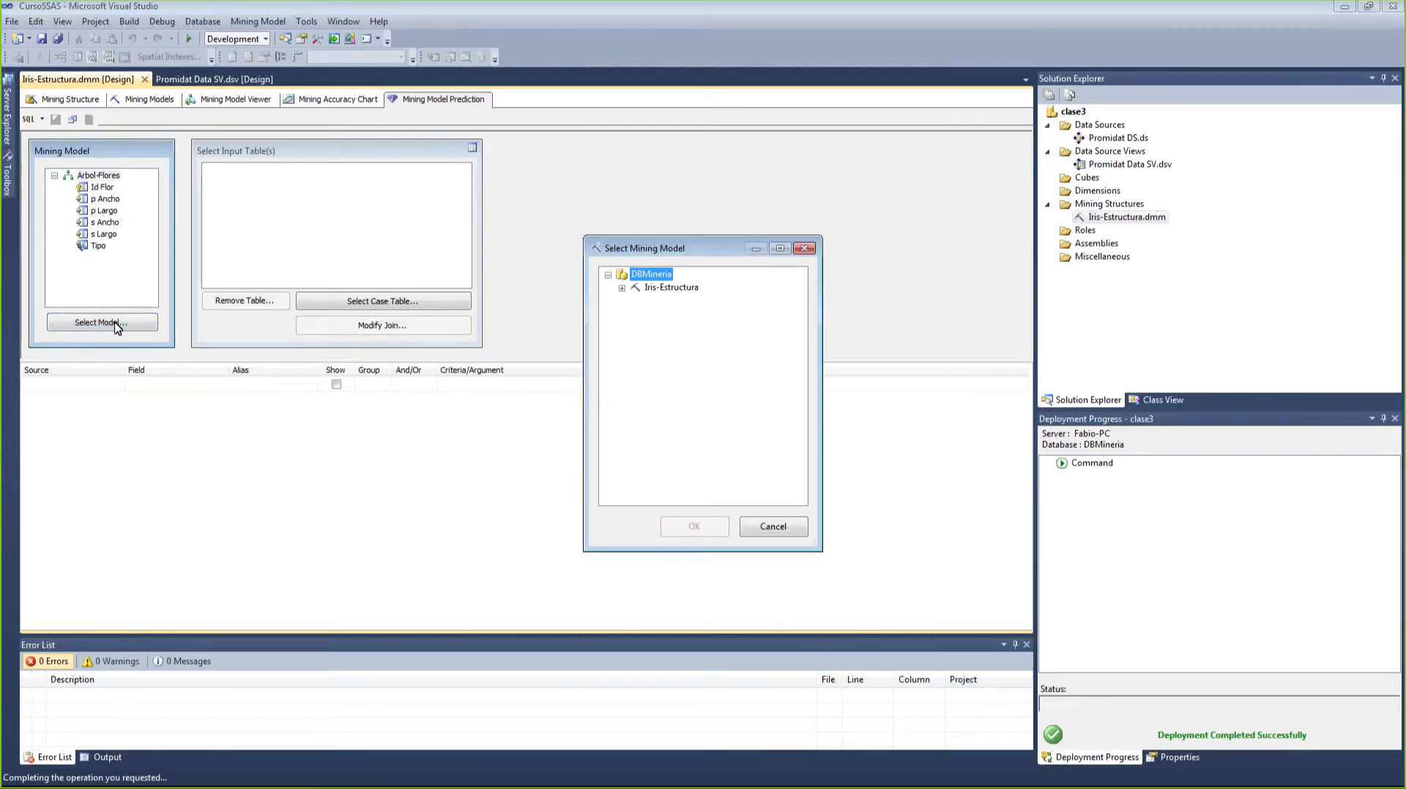
click(621, 288)
click(782, 526)
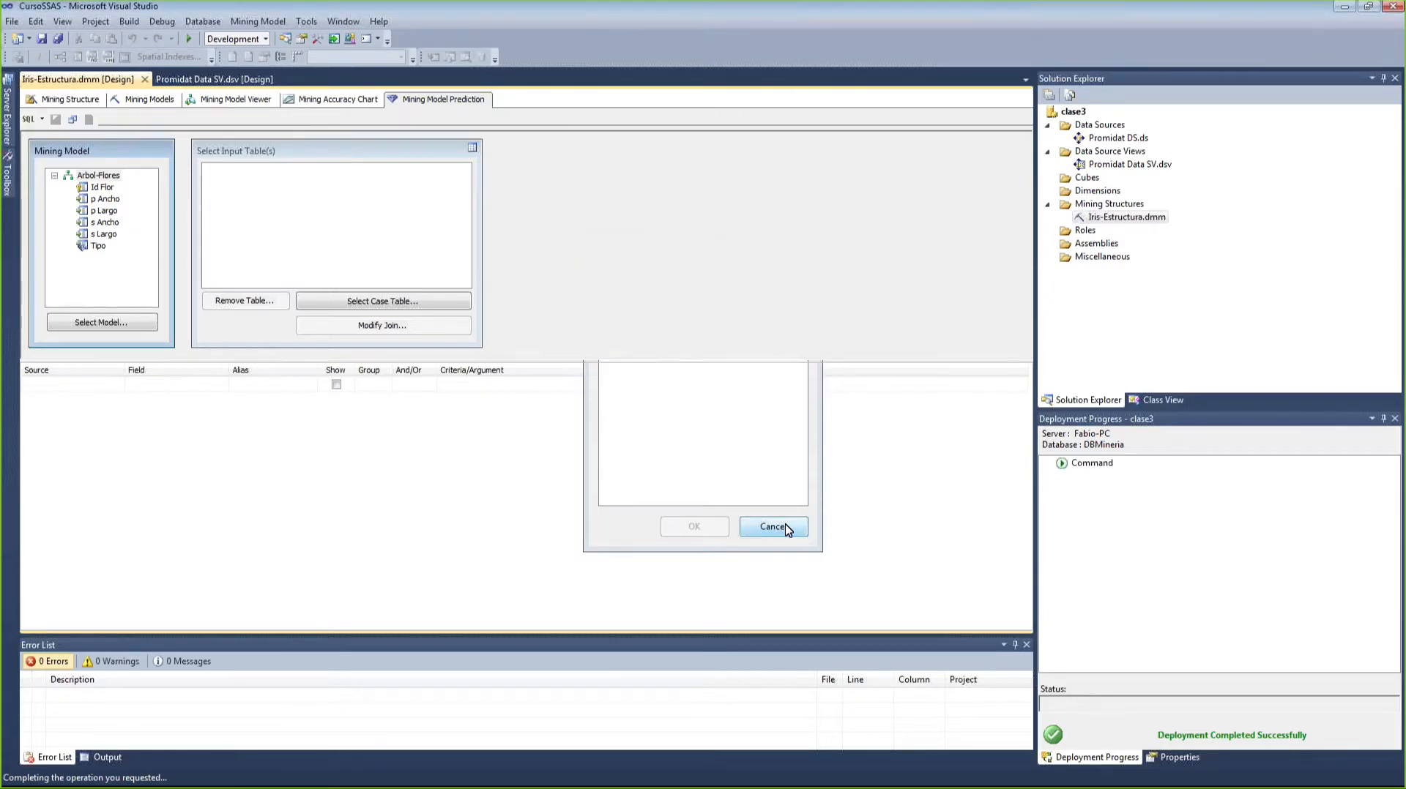
click(91, 180)
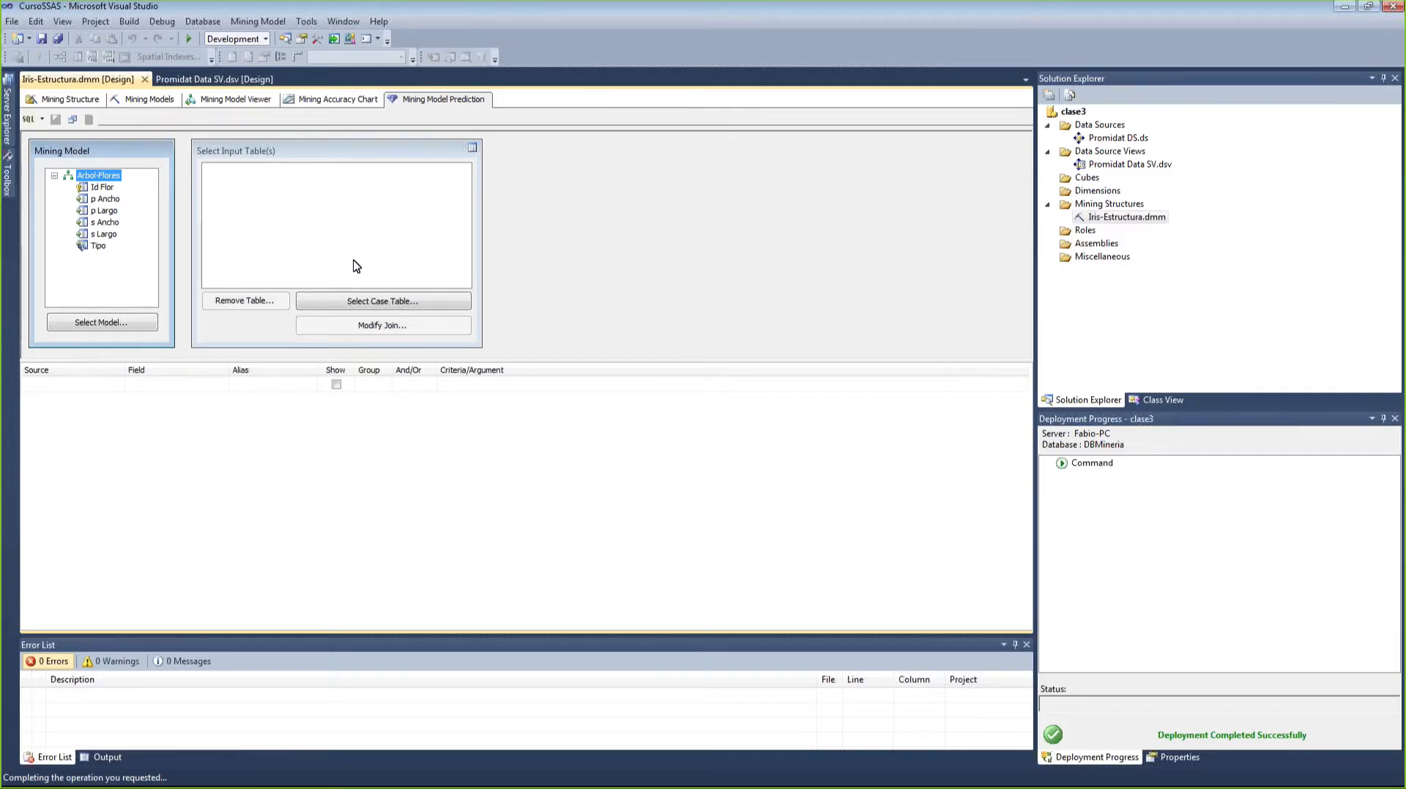
- Select the iris (dbo) table from Promidat Data SV as the case table and move its box away from the mining model
click(389, 309)
click(615, 281)
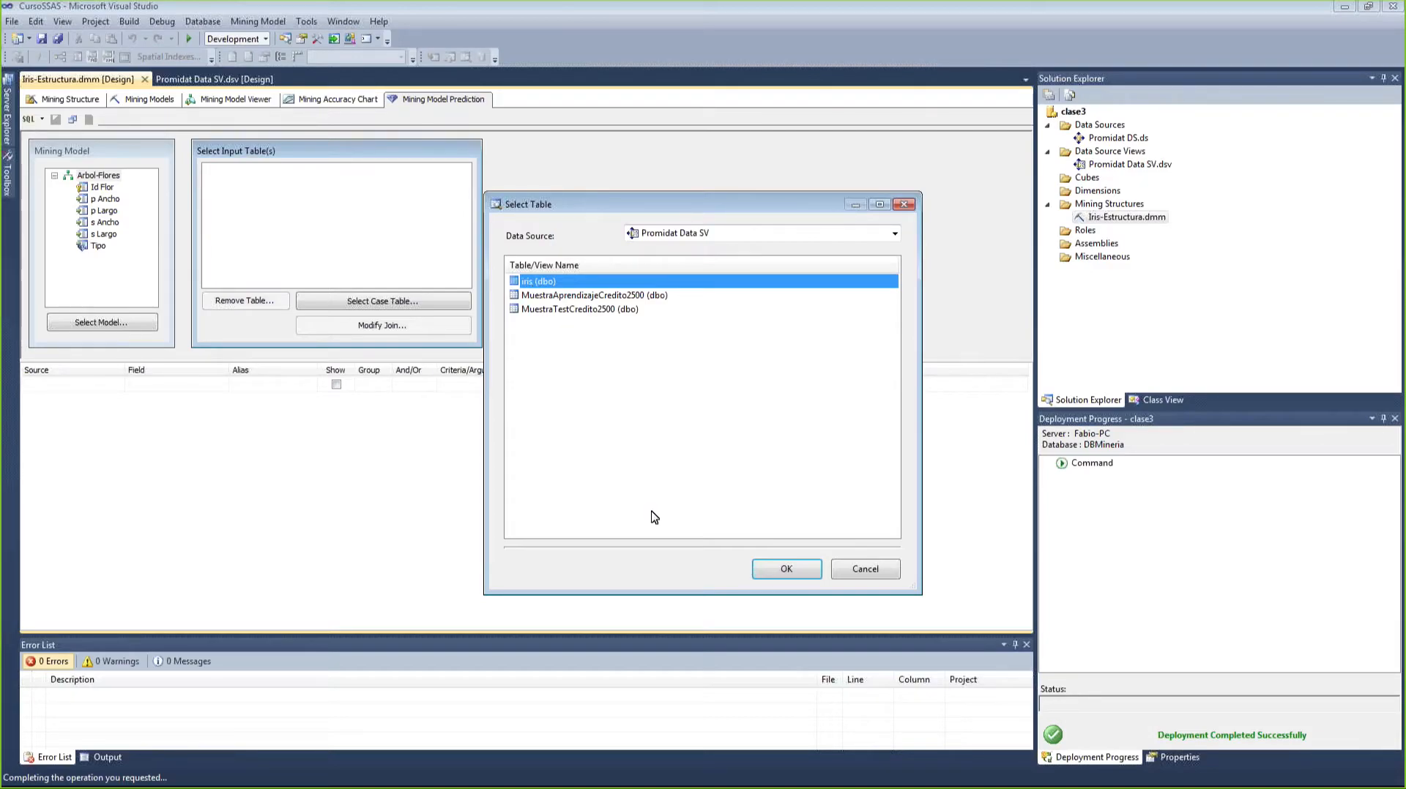
click(799, 569)
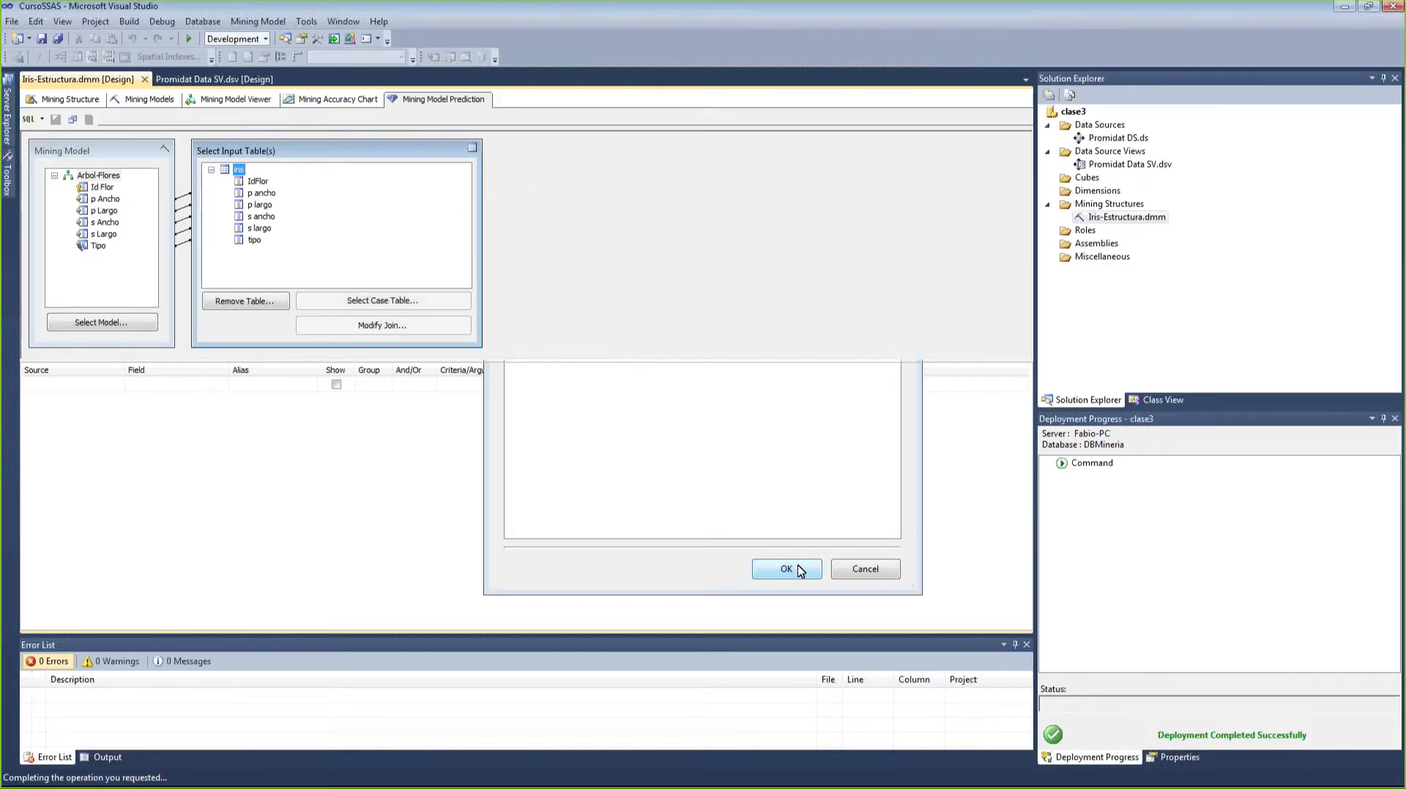
mouse_move(261, 151)
mouse_down()
mouse_move(286, 171)
mouse_move(302, 153)
mouse_move(256, 155)
mouse_up()
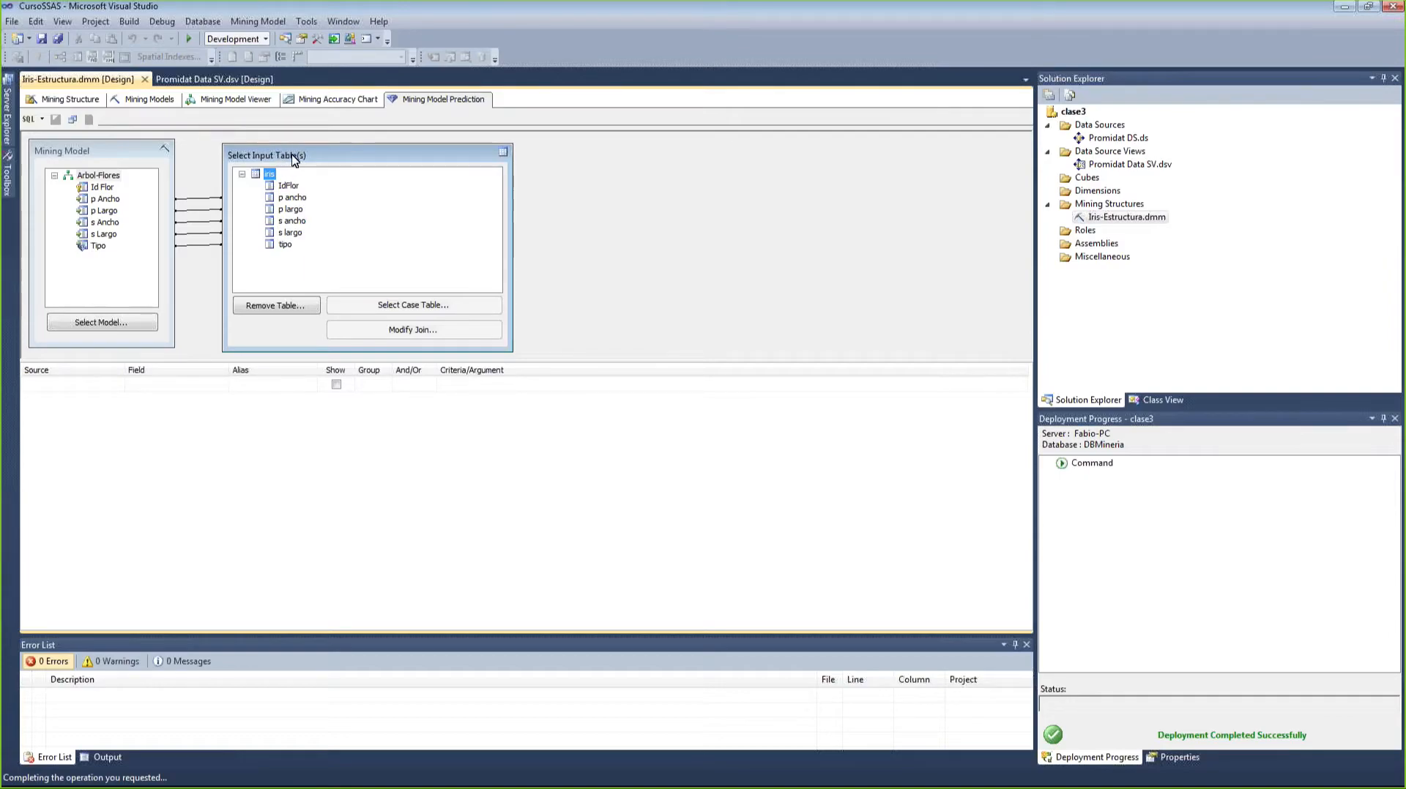
drag(290, 157, 299, 166)
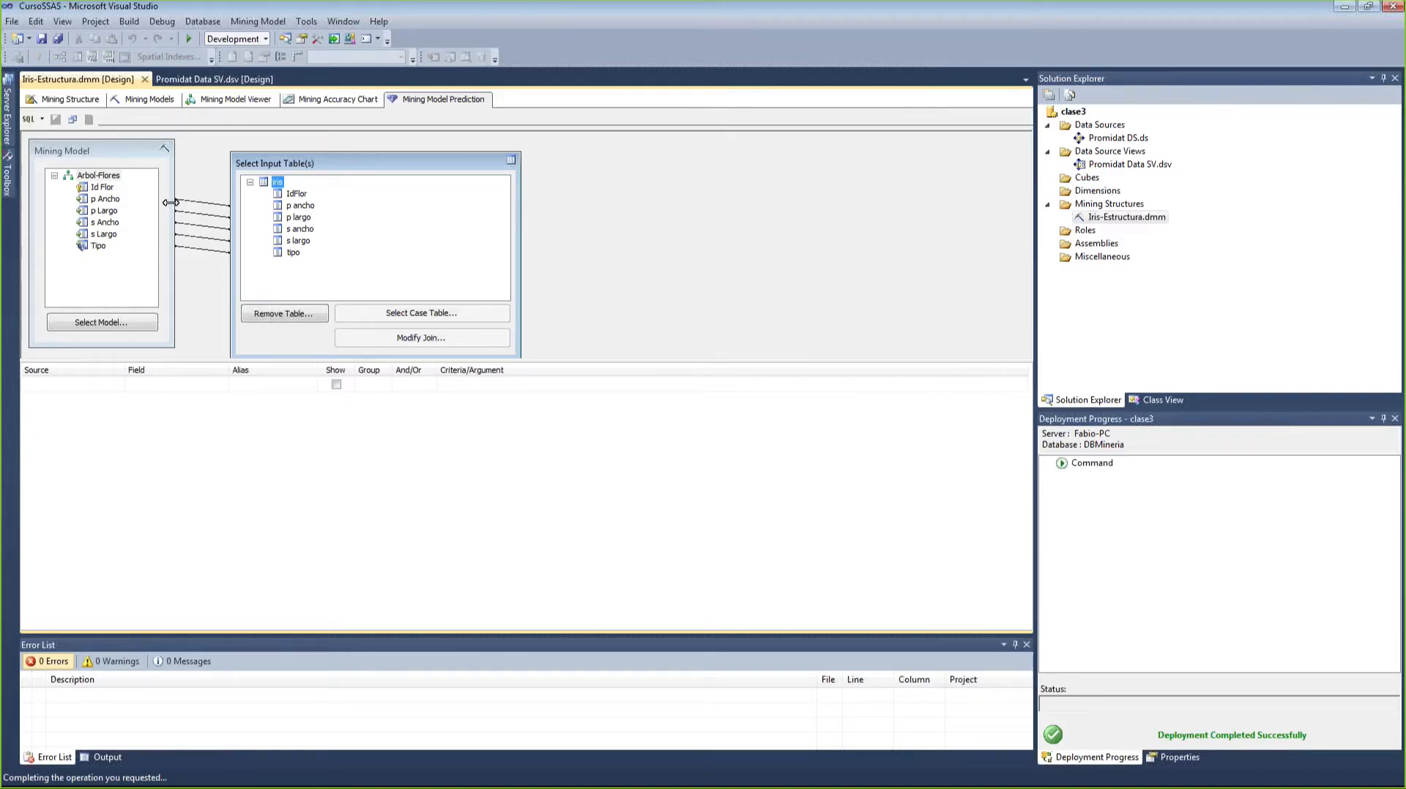
drag(271, 170, 272, 165)
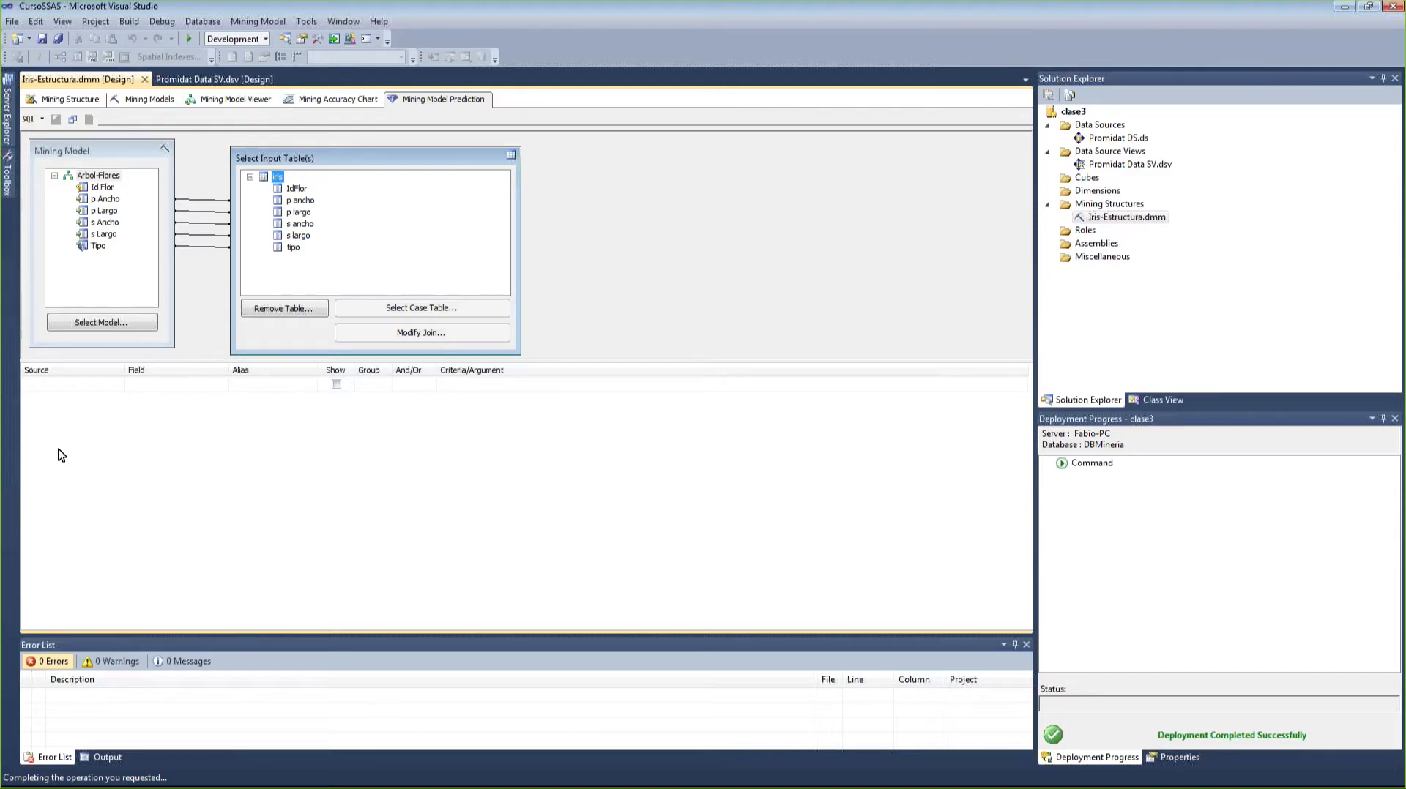
- Add the iris table's IdFlor column to the prediction query with the alias Llave
click(295, 191)
drag(295, 191, 89, 403)
mouse_move(82, 390)
mouse_down()
mouse_move(189, 314)
mouse_move(301, 179)
mouse_move(101, 376)
mouse_move(100, 455)
mouse_move(98, 415)
mouse_move(81, 407)
mouse_up()
click(299, 188)
click(273, 385)
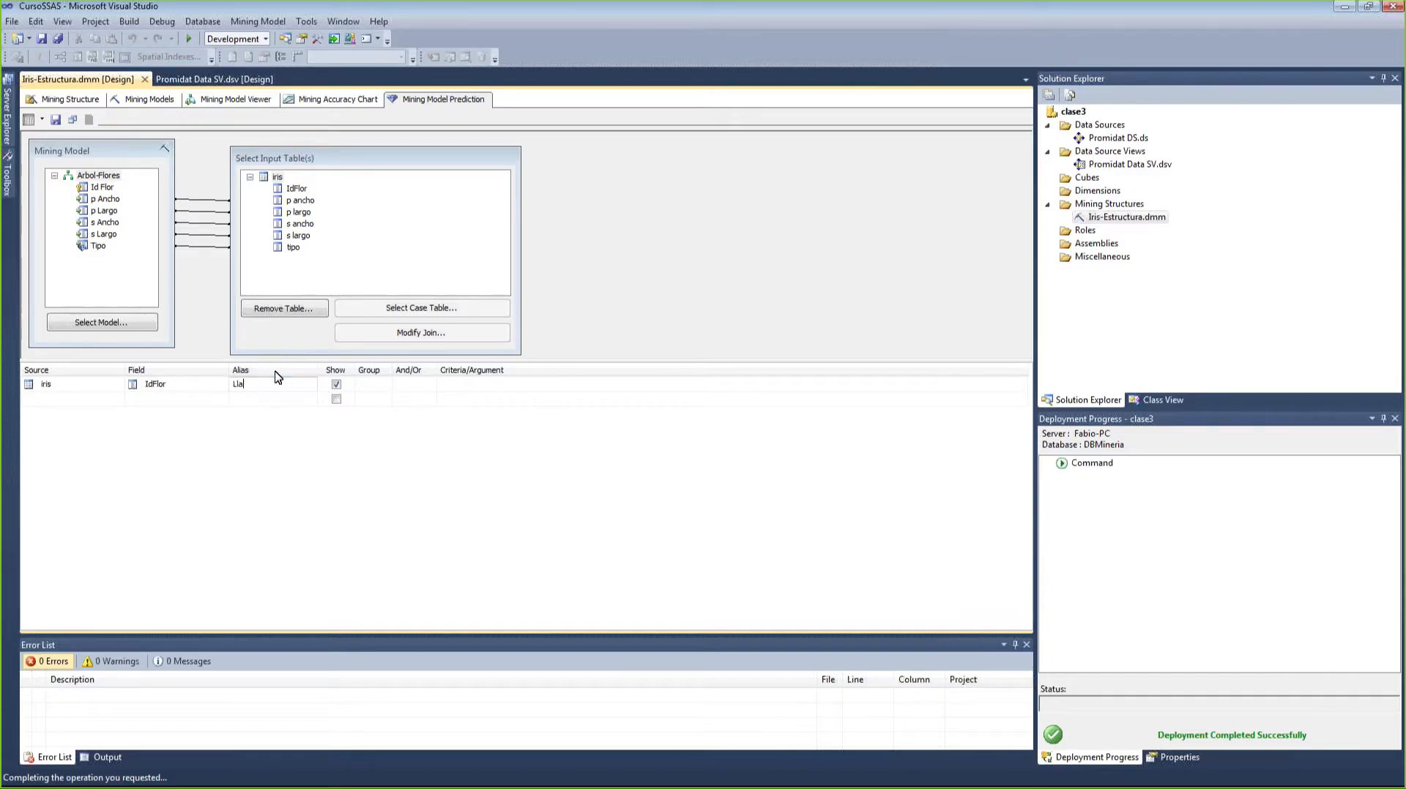
text(Llave)
key(Return)
- Add the iris table's tipo column to the prediction query with the alias TipoReal
click(295, 248)
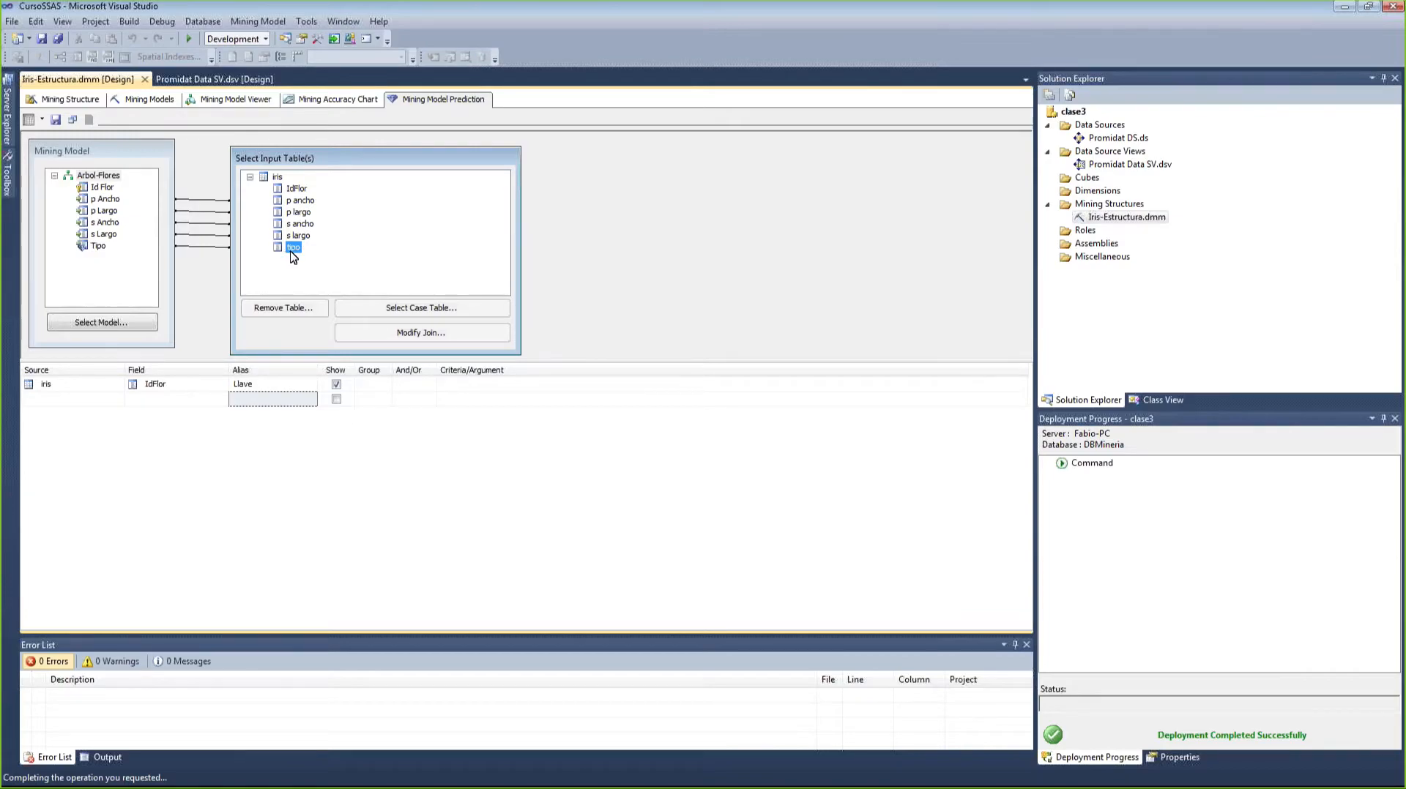
drag(287, 249, 75, 402)
click(254, 400)
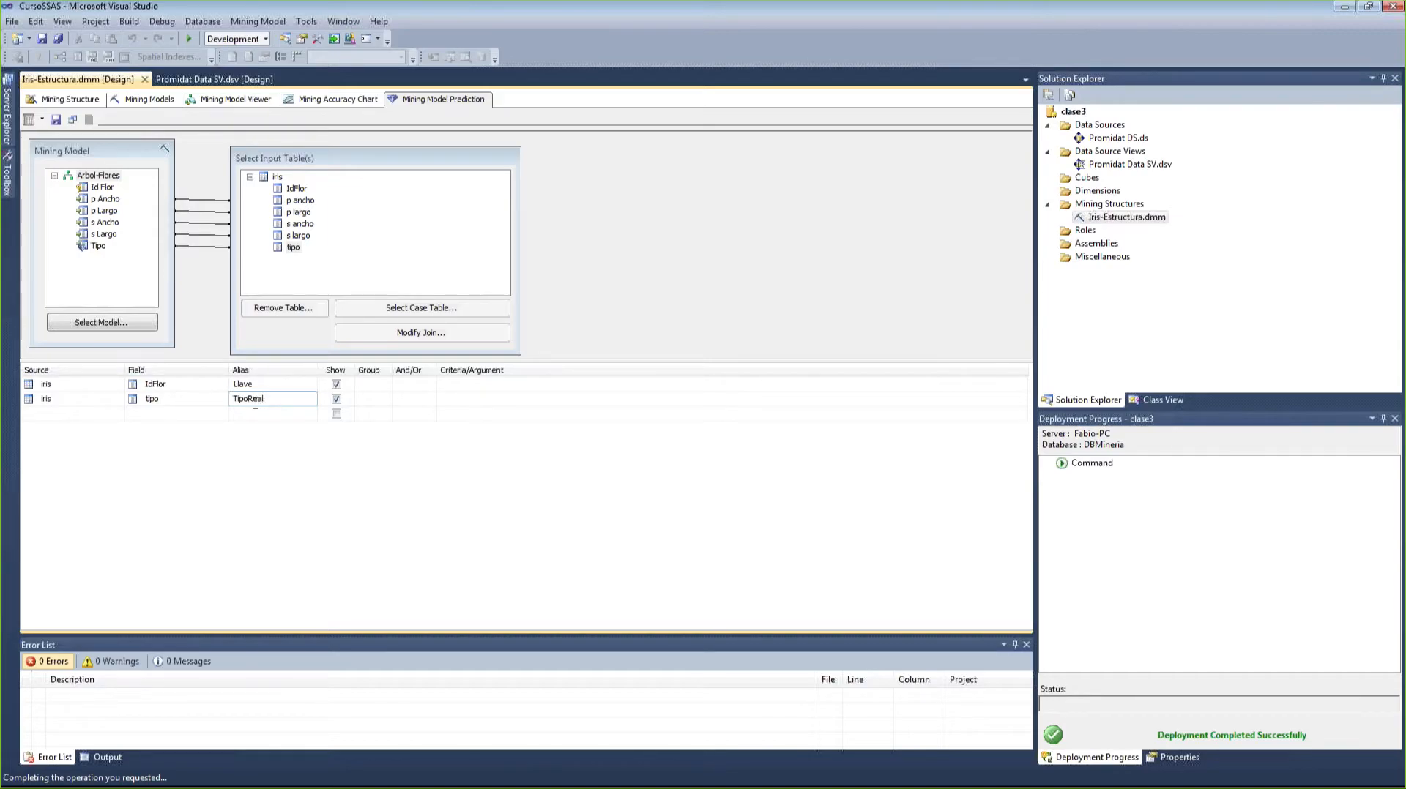
key(Return)
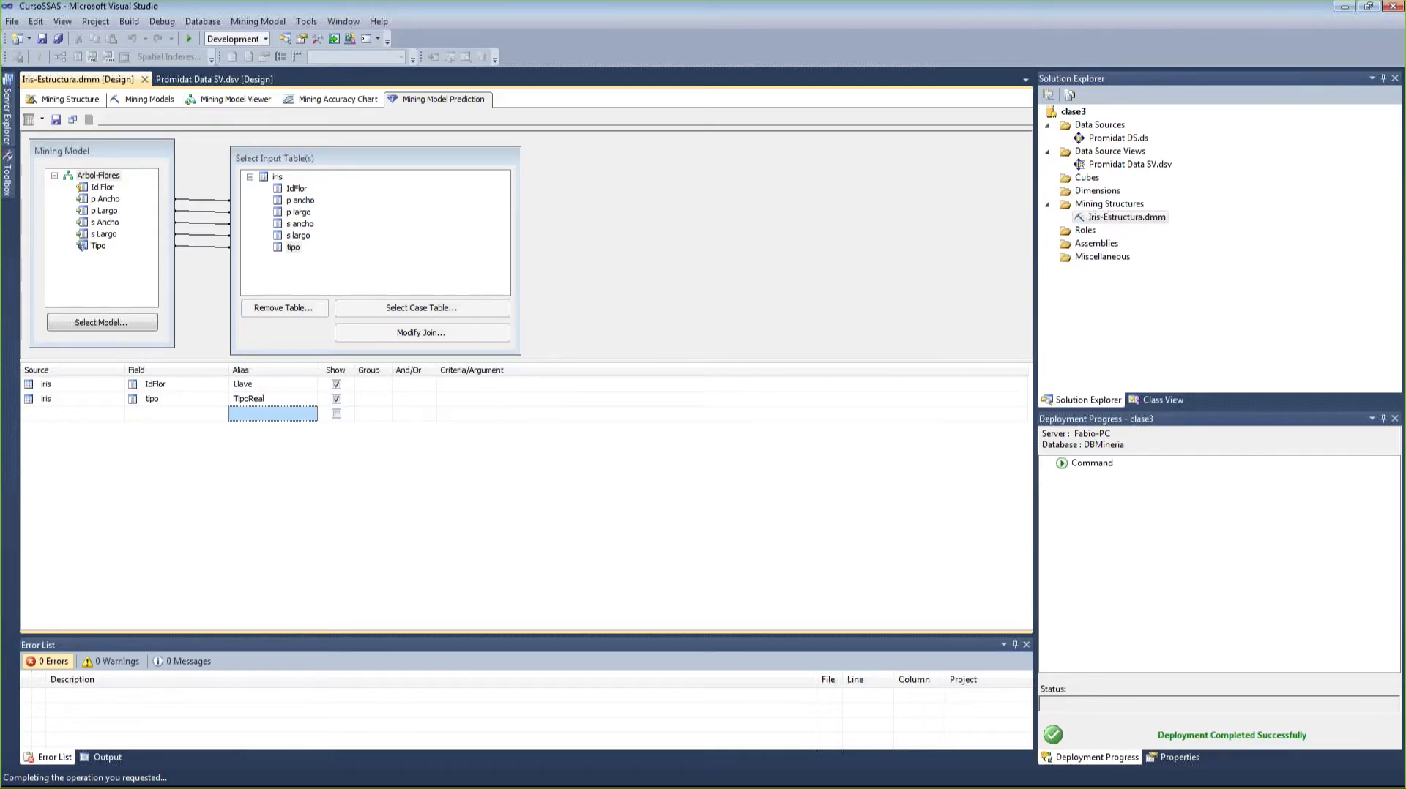
- Add the Arbol-Flores model's Tipo column to the prediction query with the alias Prediccion
click(98, 247)
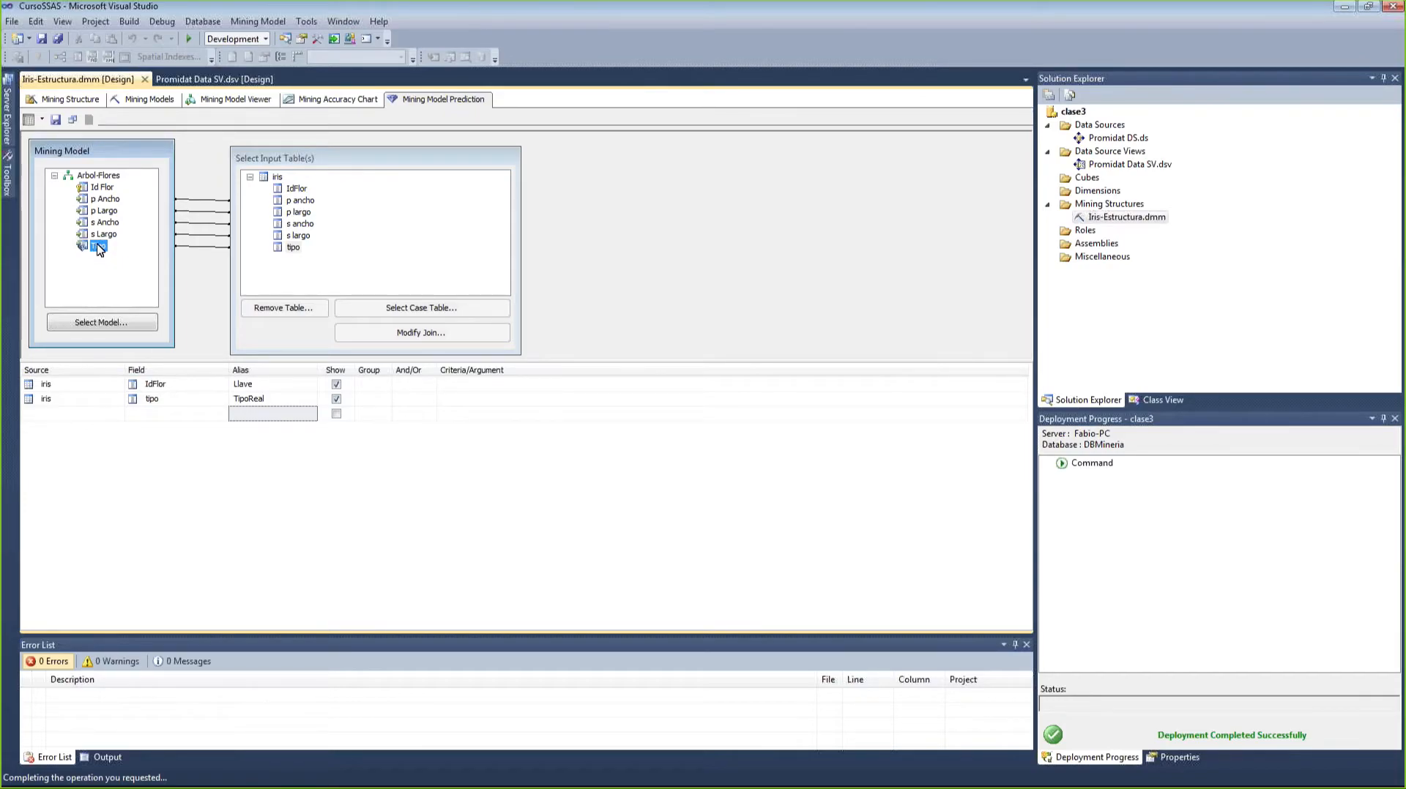
drag(100, 250, 77, 414)
click(278, 415)
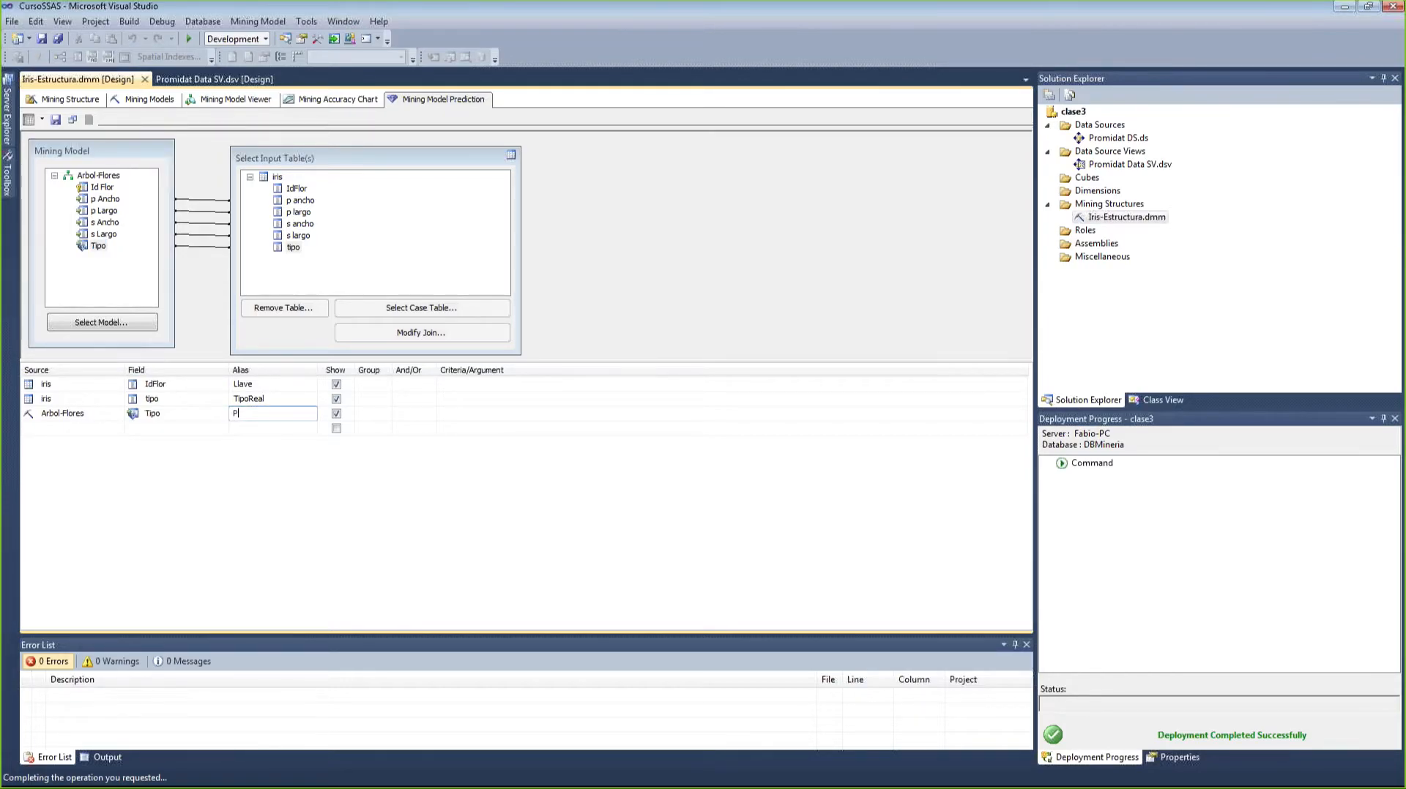
text(Prediccion)
key(Return)
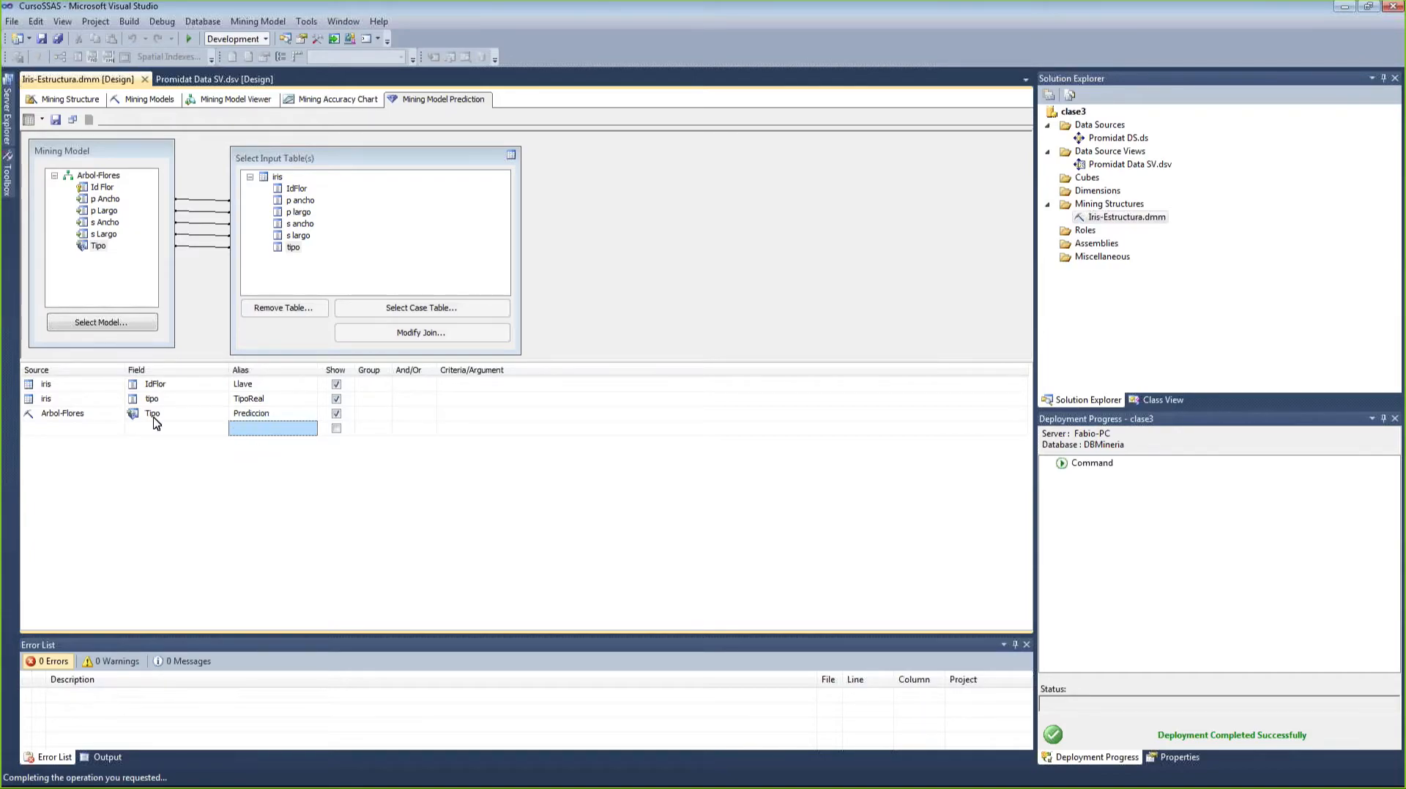
- Run the prediction query and compare the TipoReal and Prediccion values through all the result rows
click(28, 120)
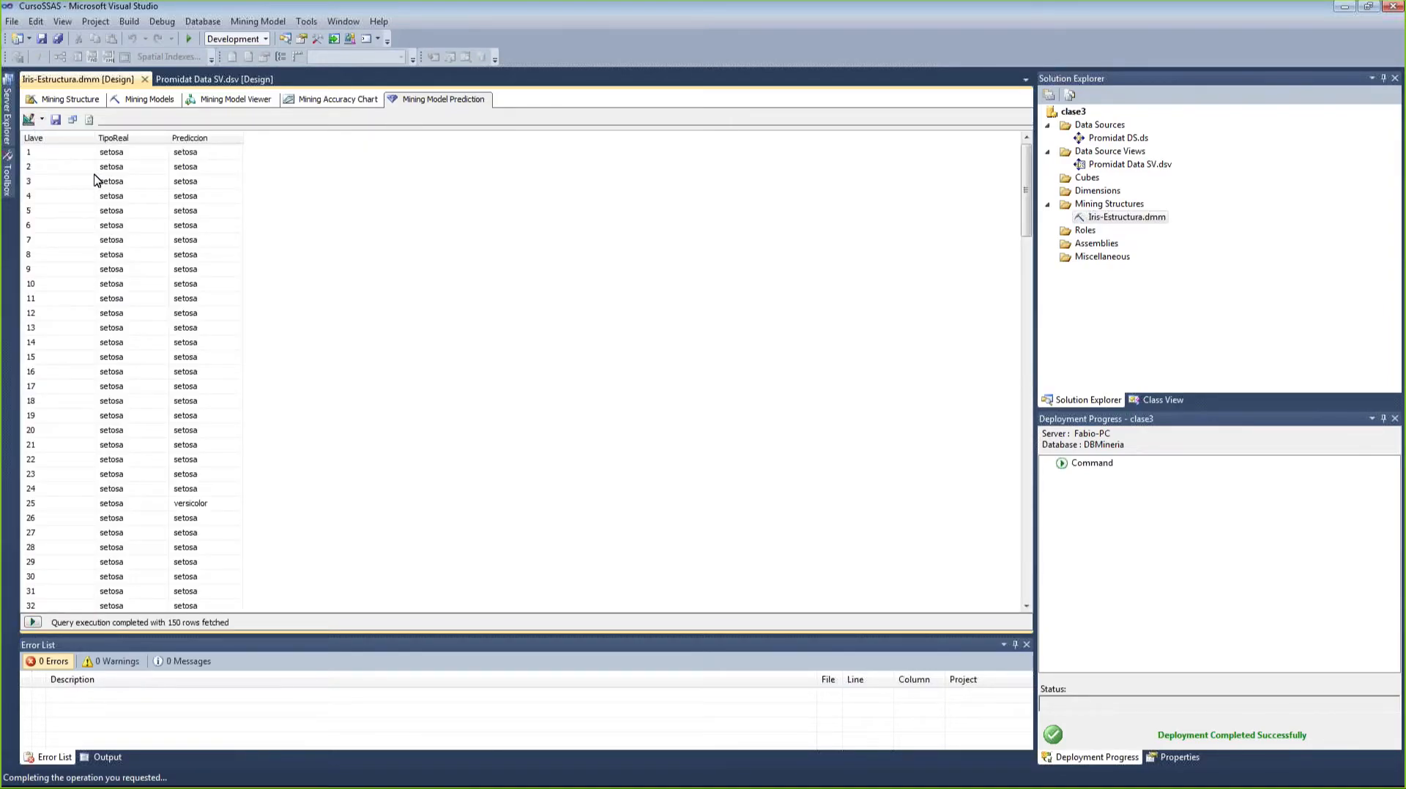
click(119, 197)
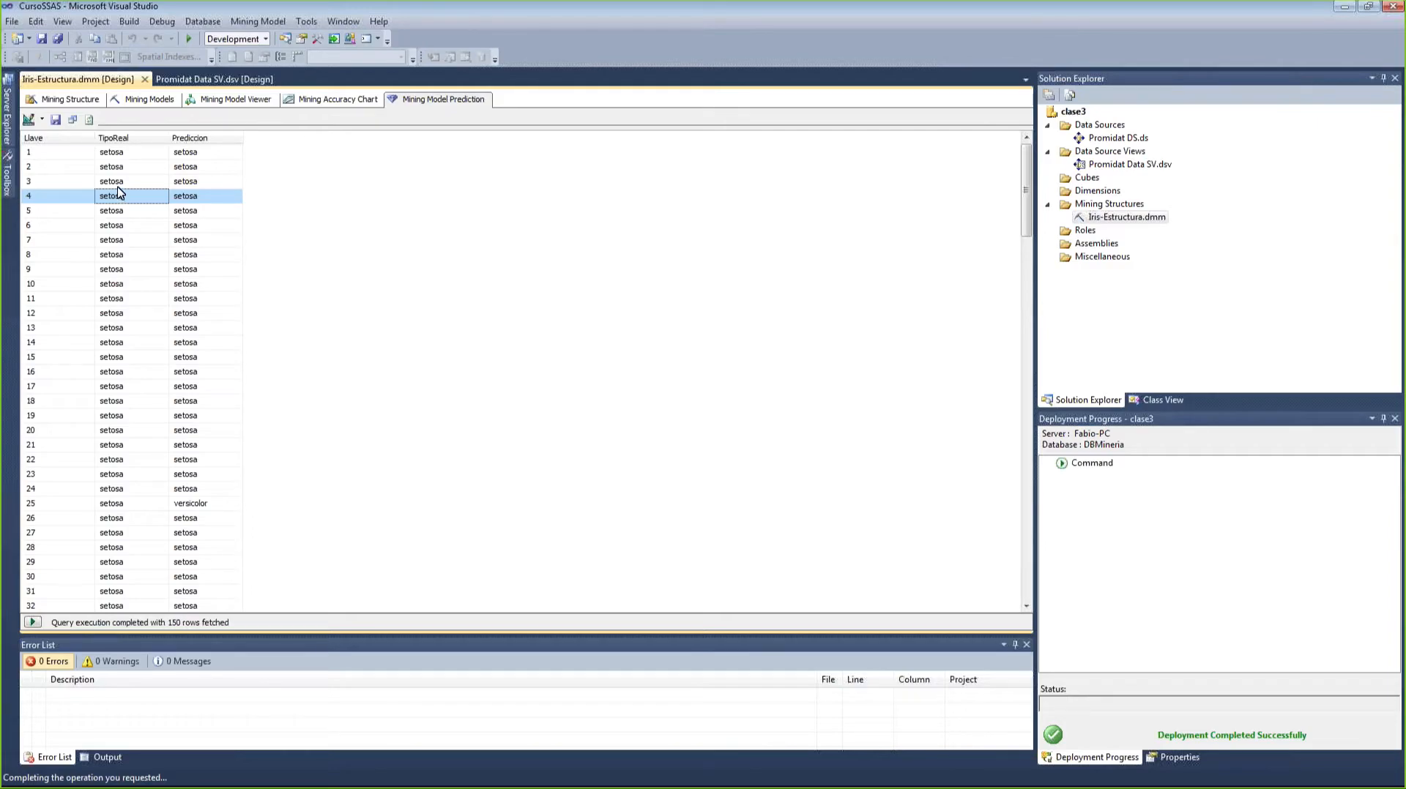
click(128, 157)
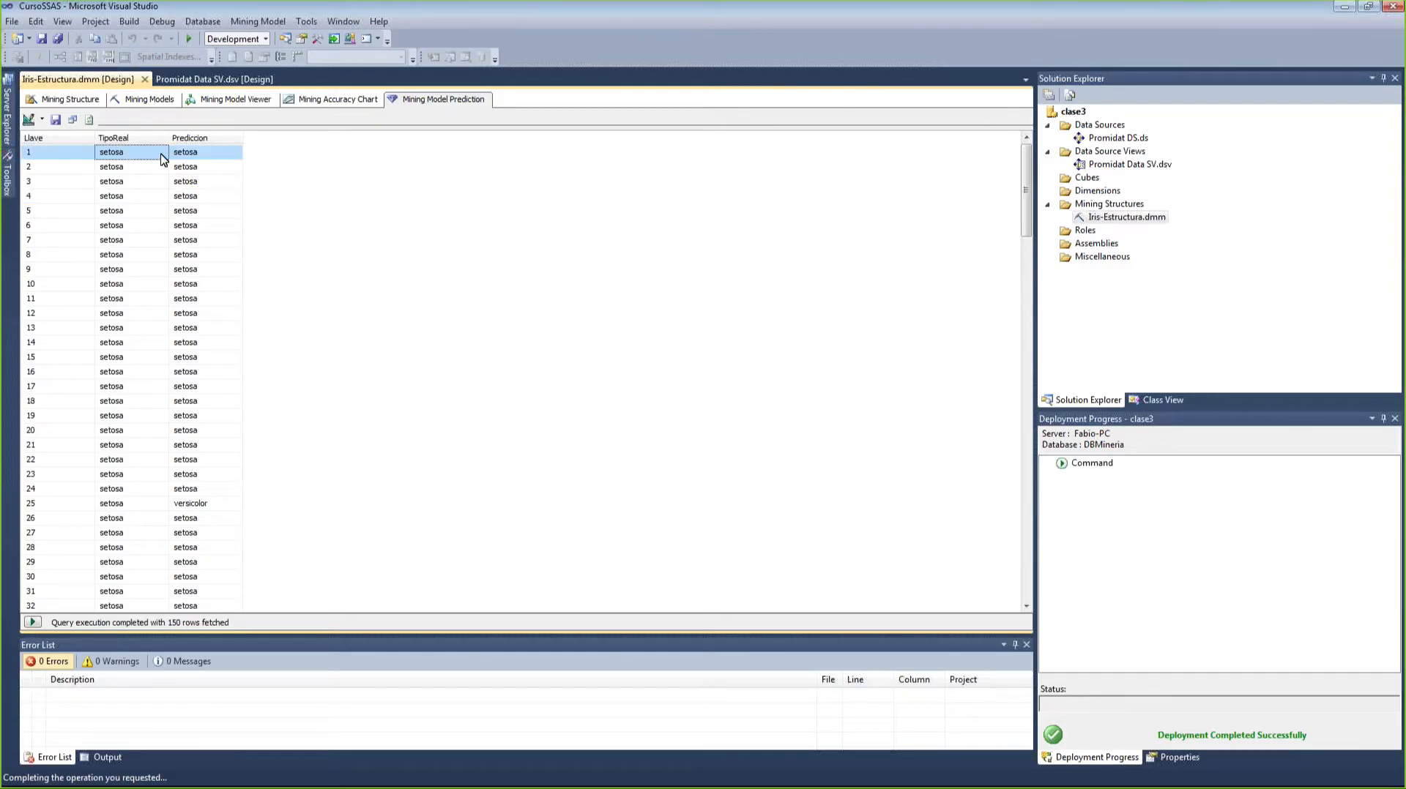
click(203, 157)
click(209, 505)
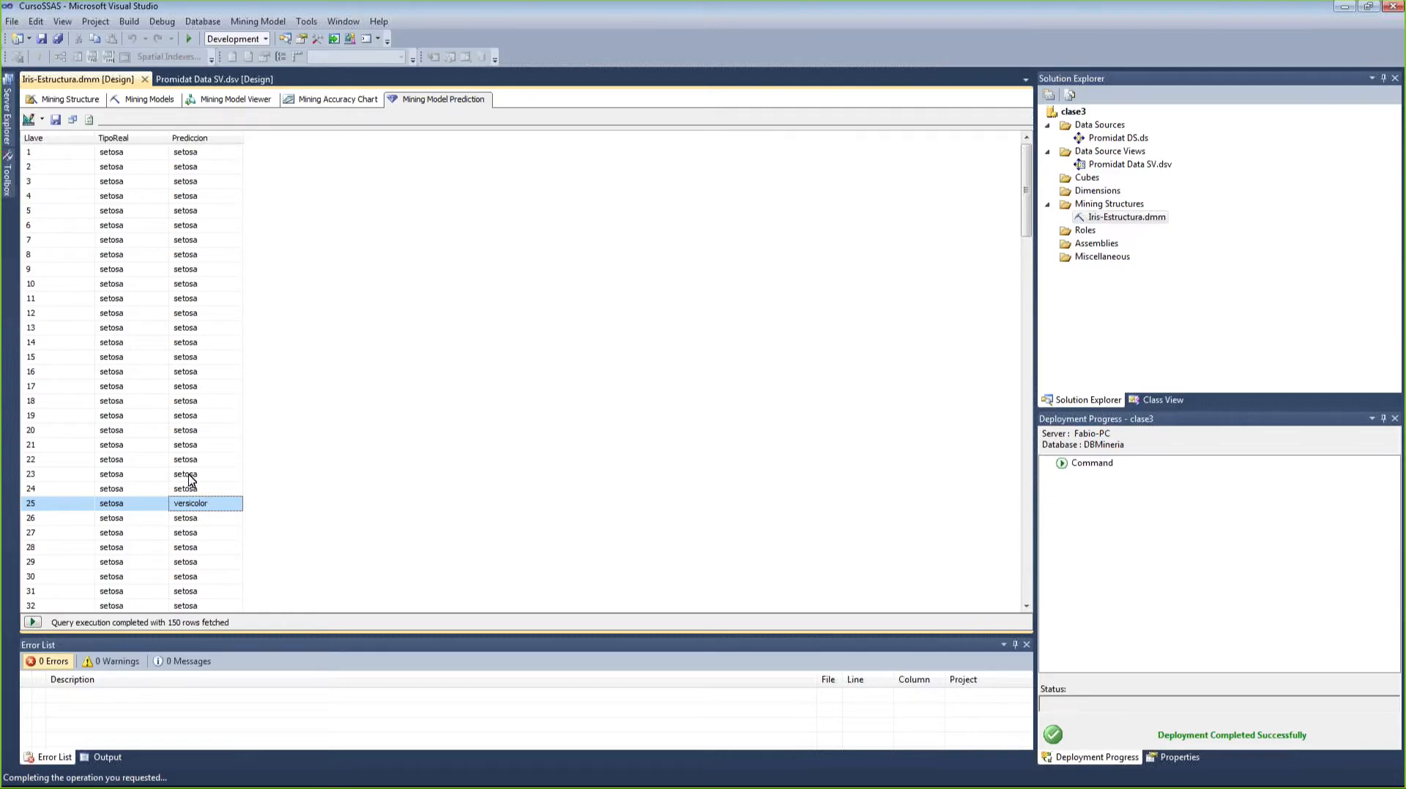
scroll(204, 336, down, 1)
scroll(204, 337, down, 10)
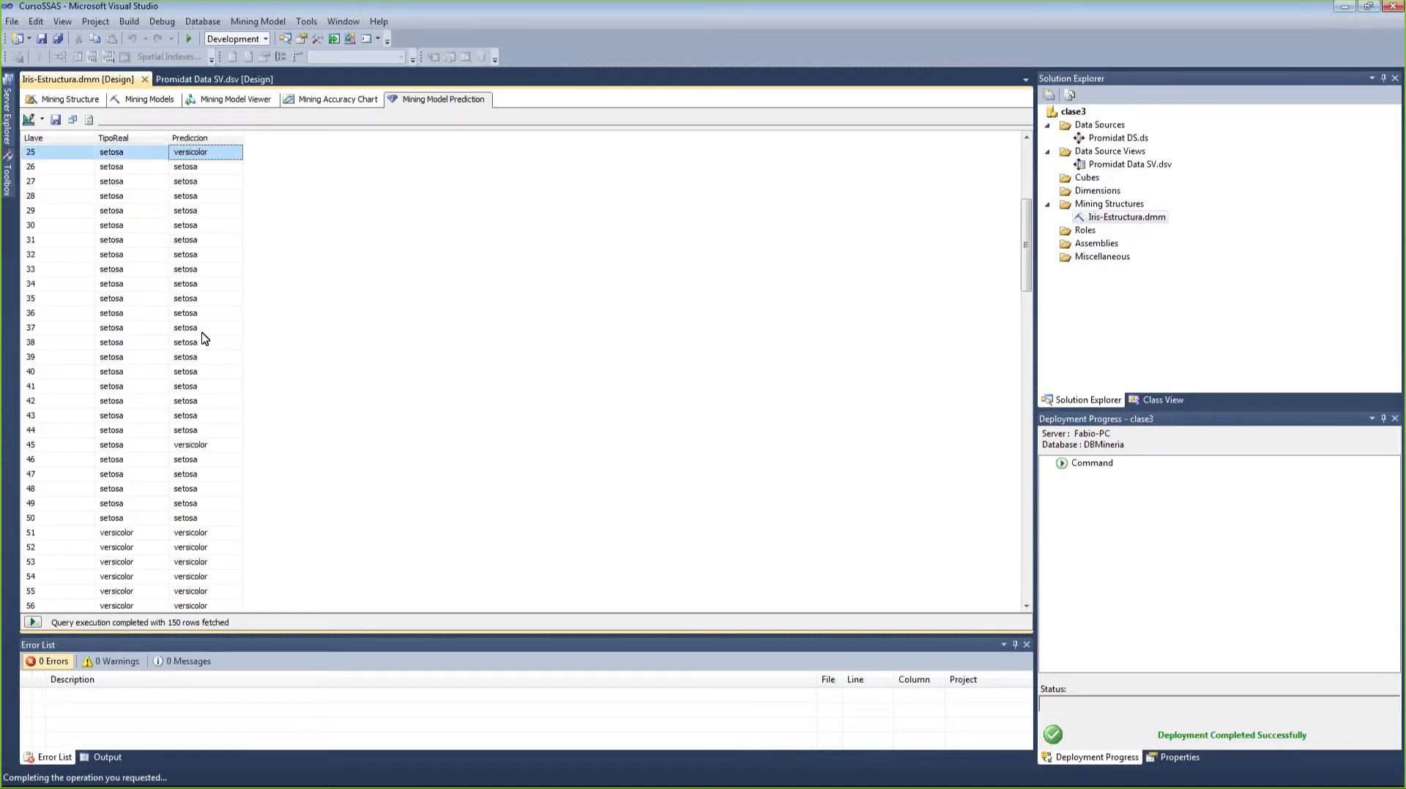
scroll(205, 337, down, 18)
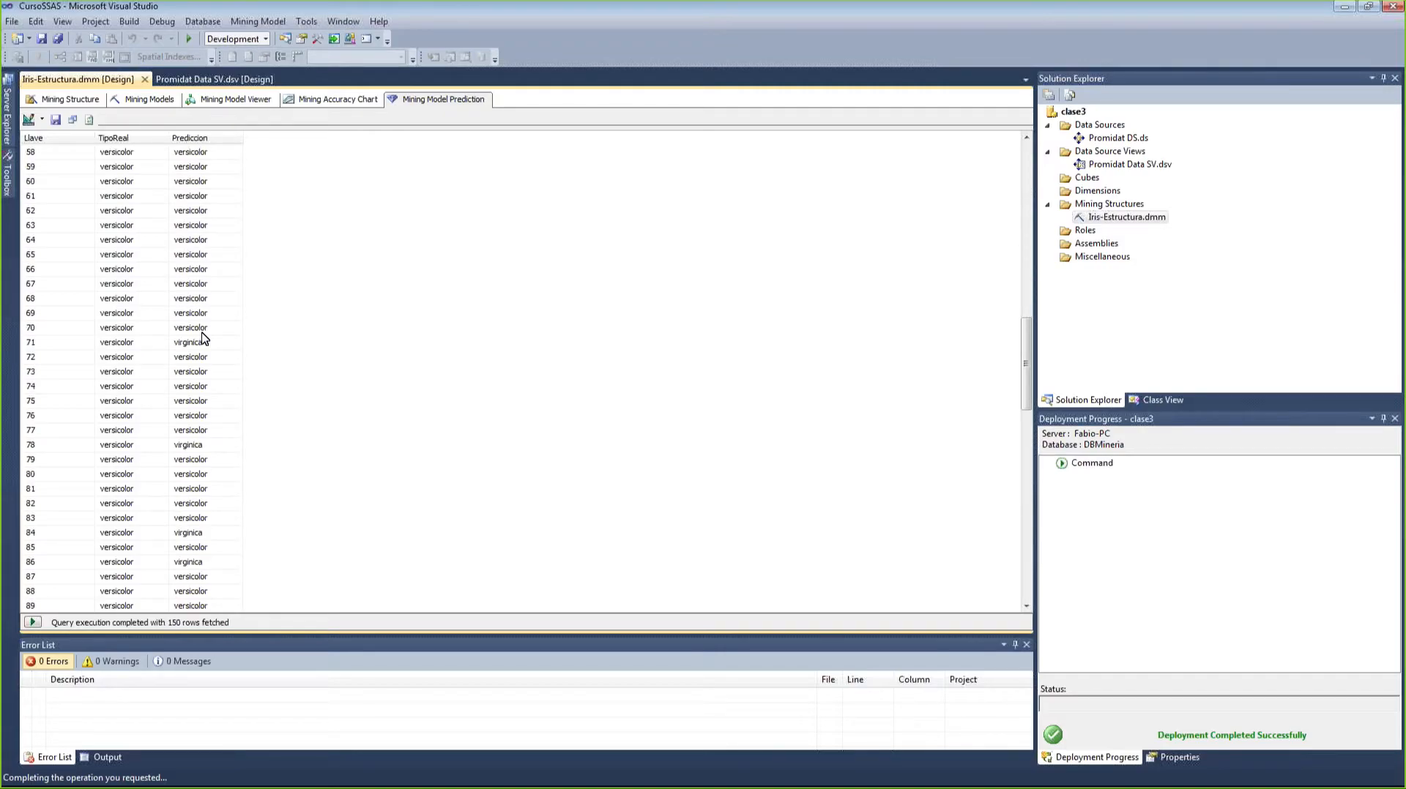
scroll(205, 337, down, 9)
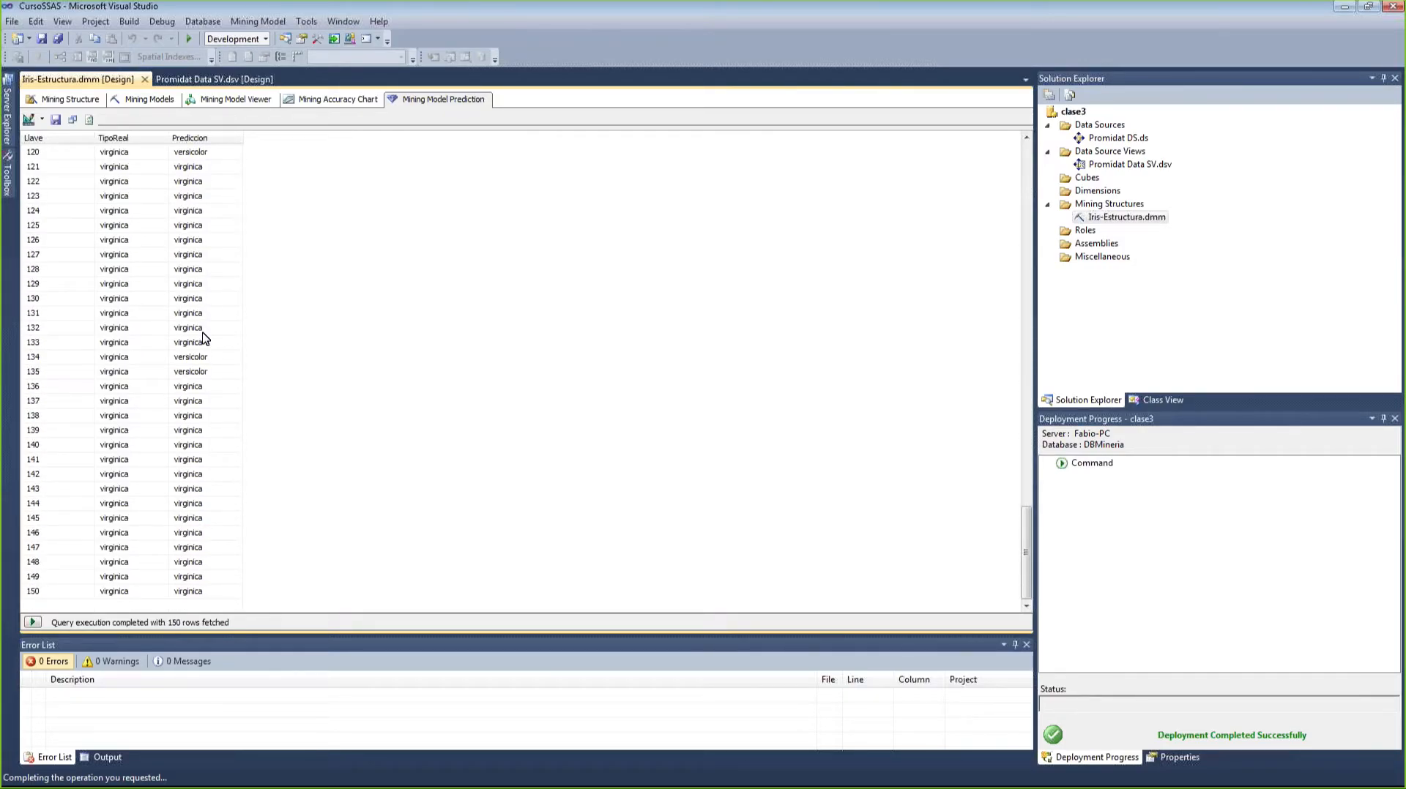
scroll(205, 338, up, 20)
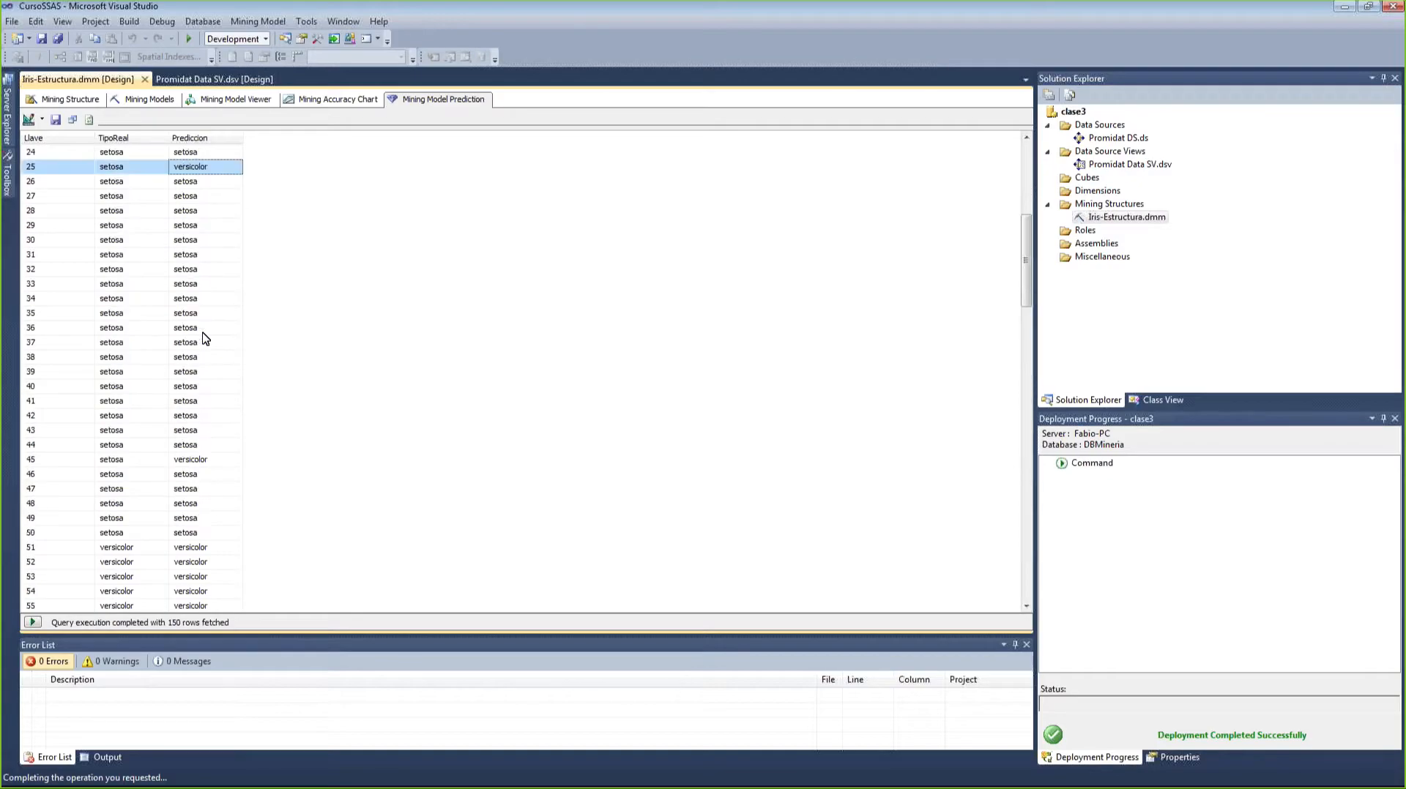
- Return to the query design and add the iris columns p ancho and p largo, leaving p ancho out of the shown output
click(42, 119)
click(55, 136)
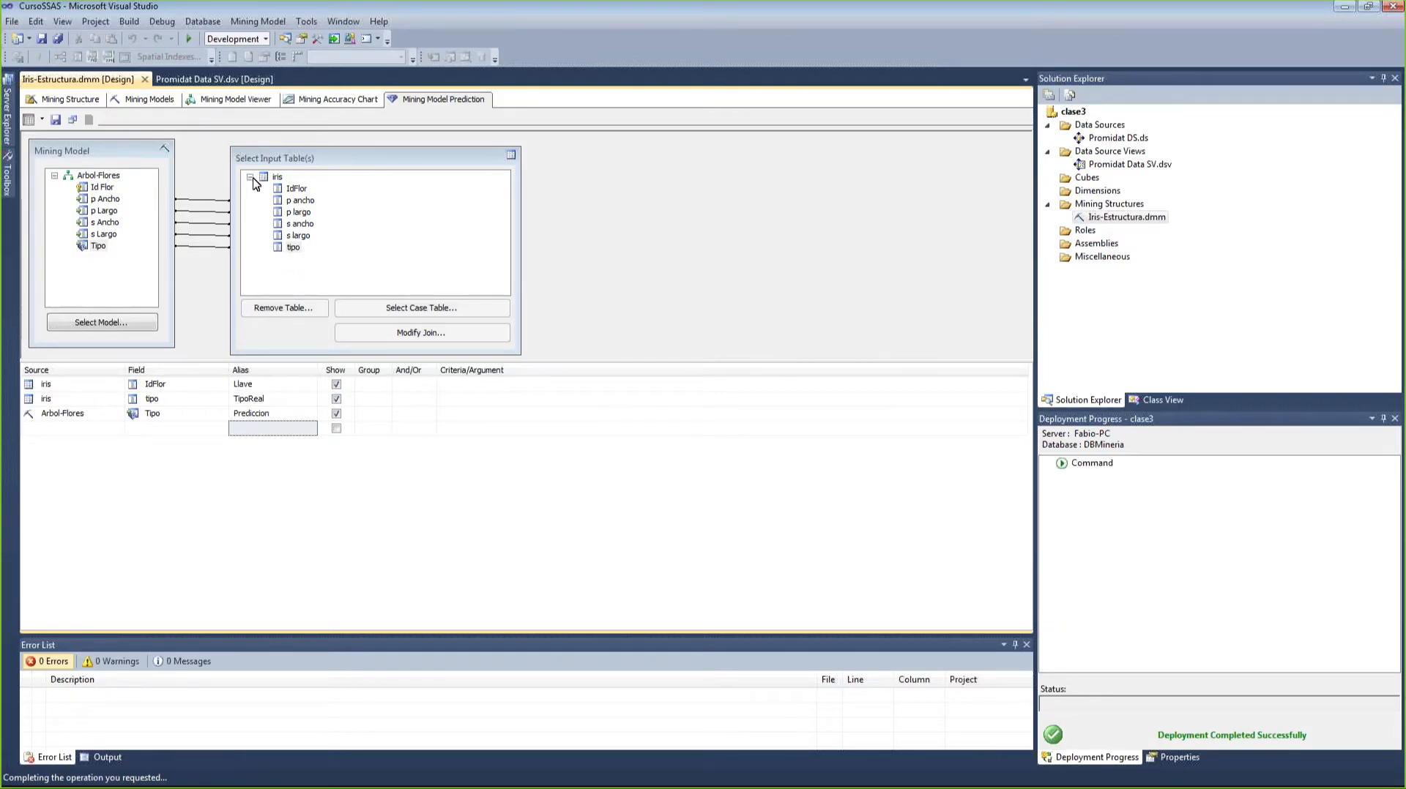
drag(258, 157, 257, 152)
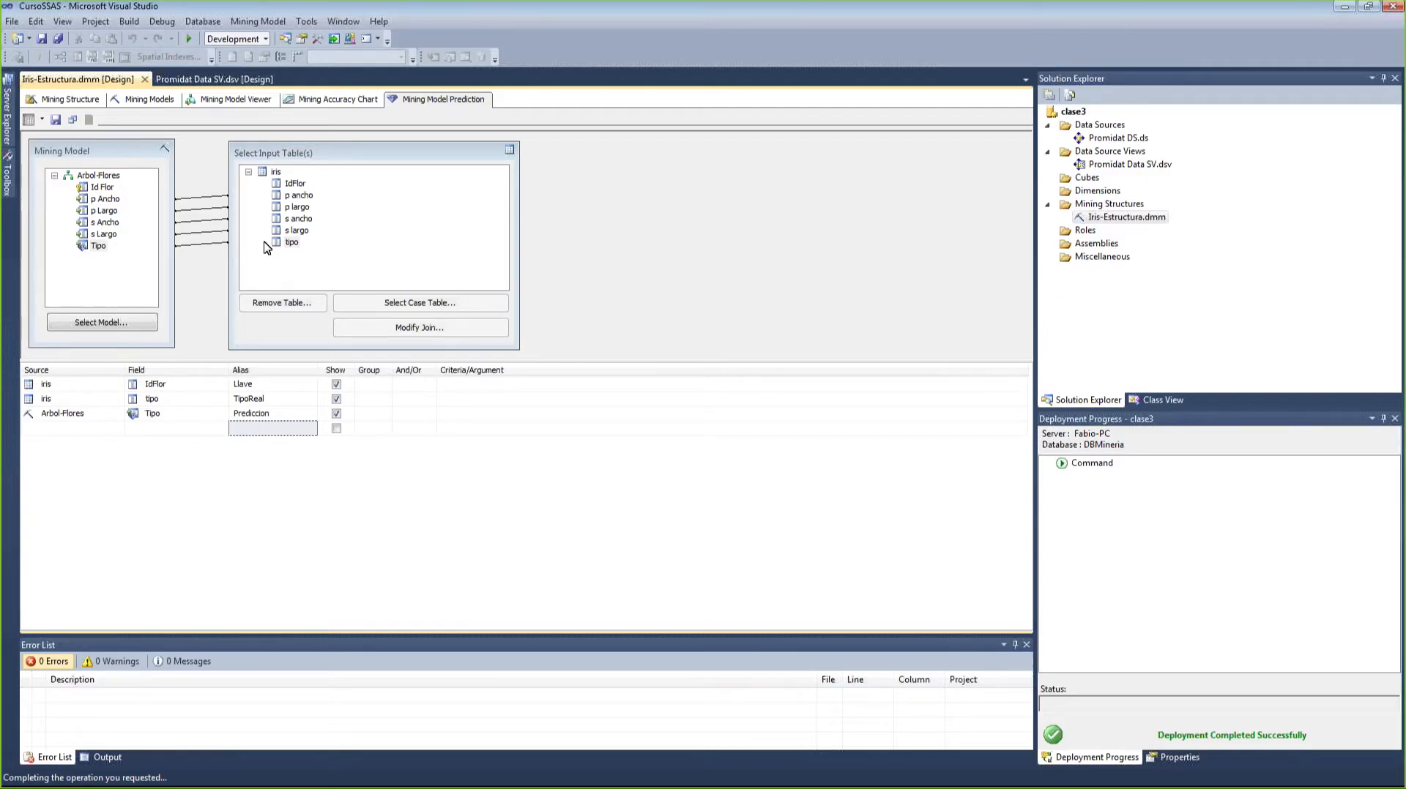
click(301, 196)
drag(301, 196, 108, 504)
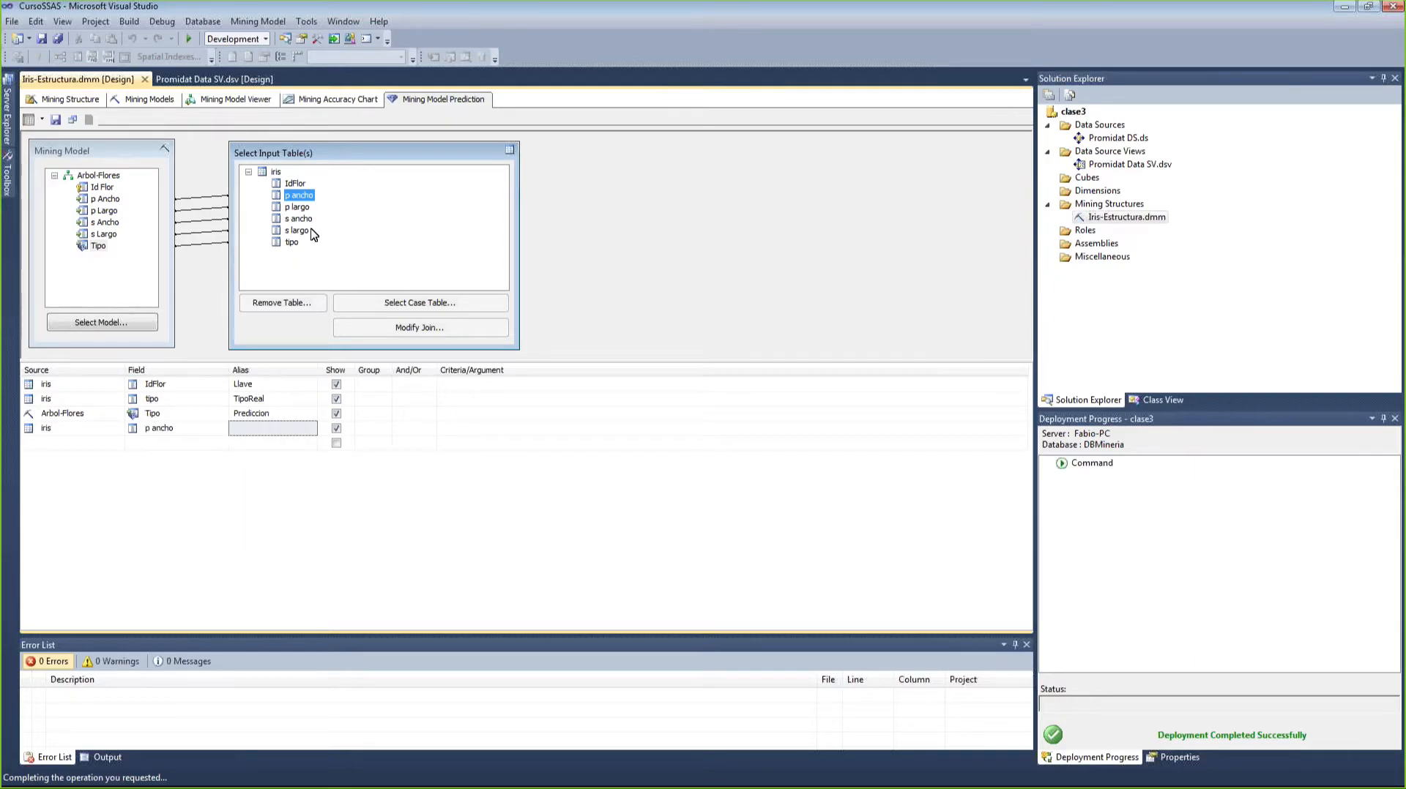
drag(297, 207, 135, 509)
click(337, 429)
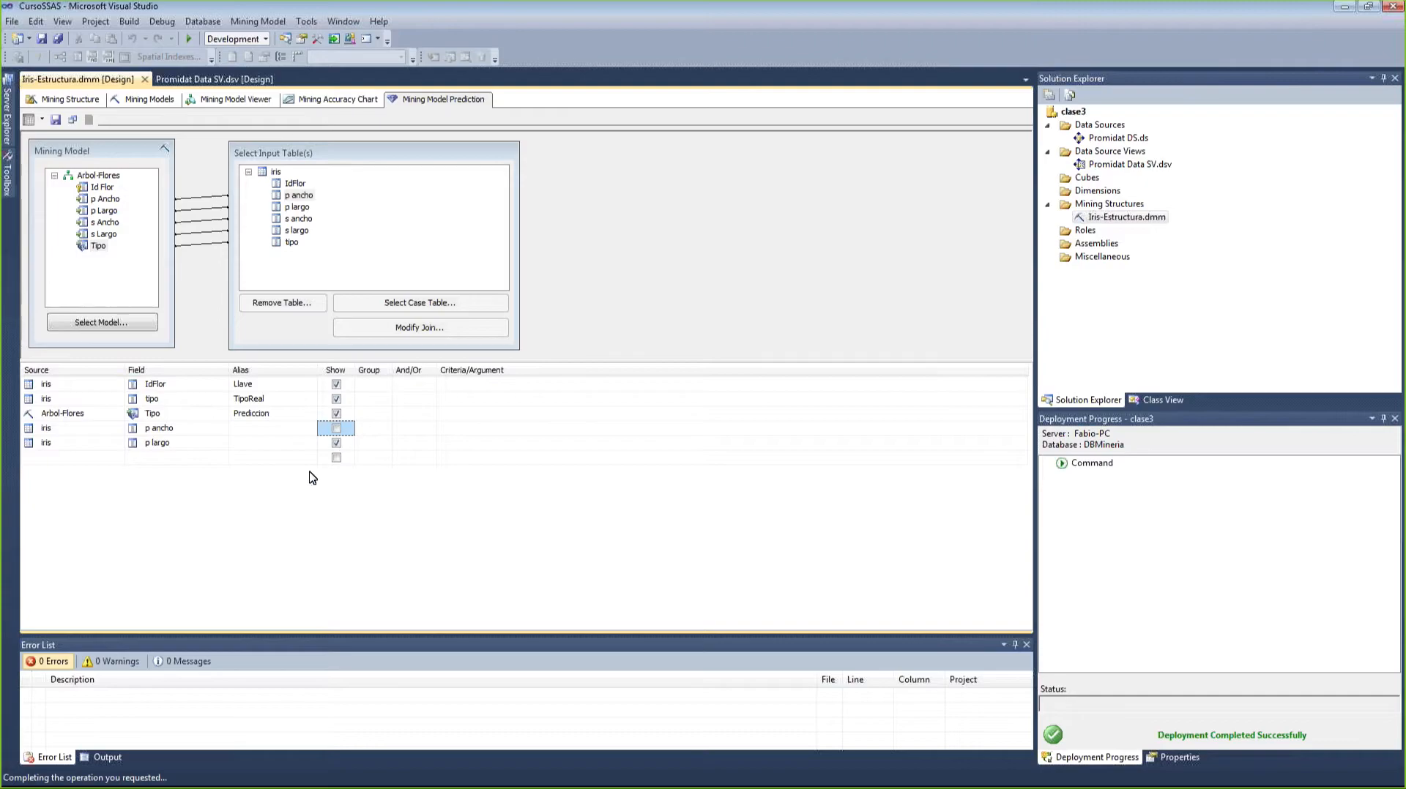
- Run the query to view the results with the p largo column, and return to the design view
click(30, 120)
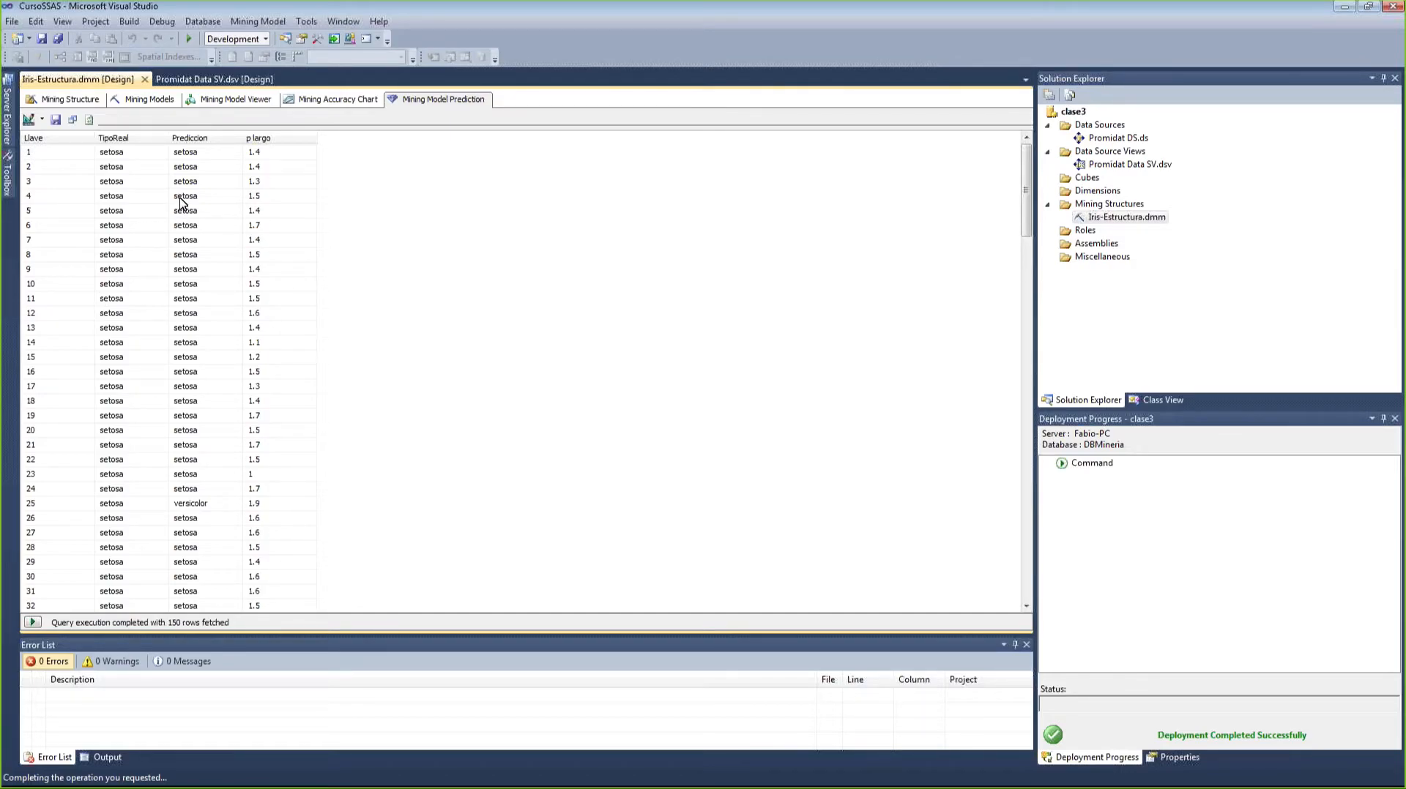
click(43, 120)
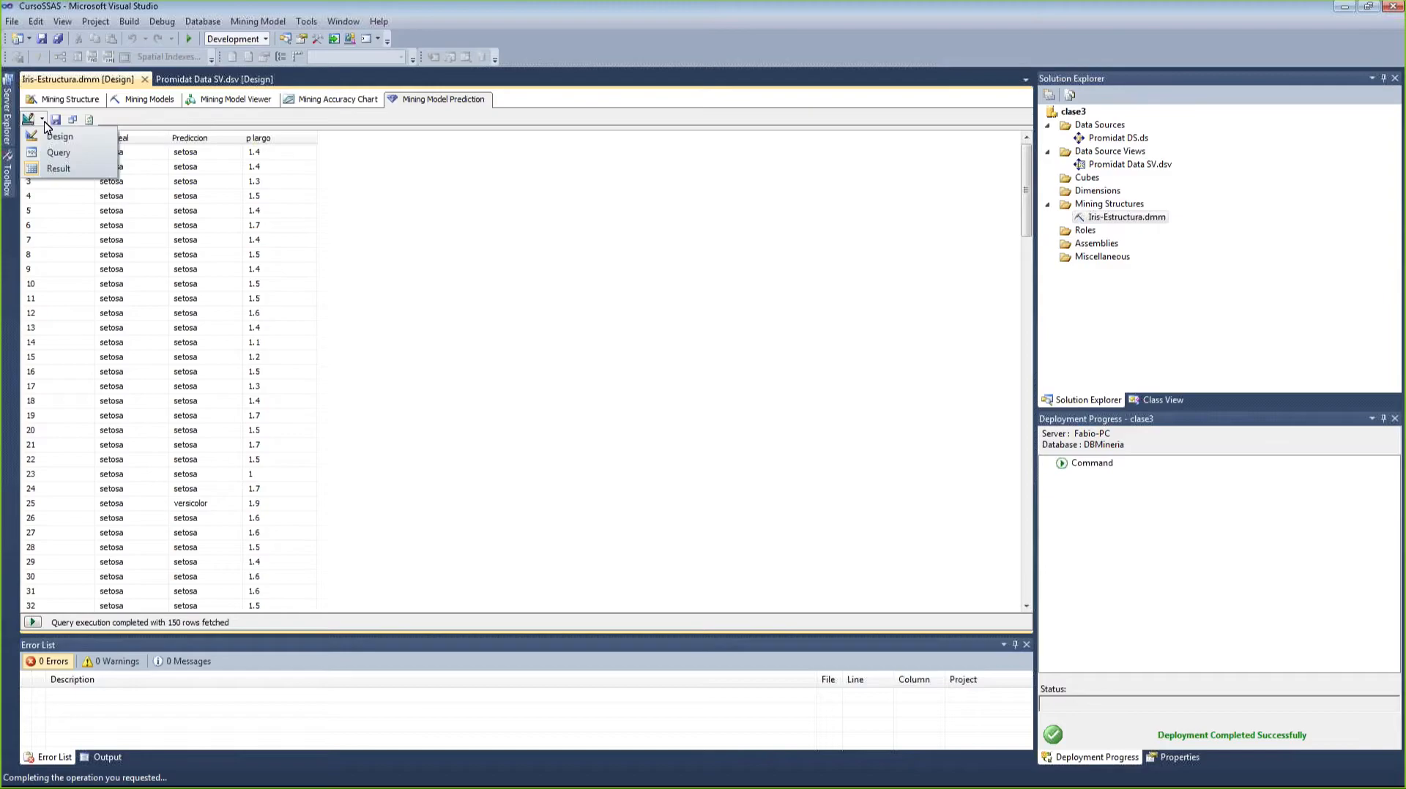
click(57, 137)
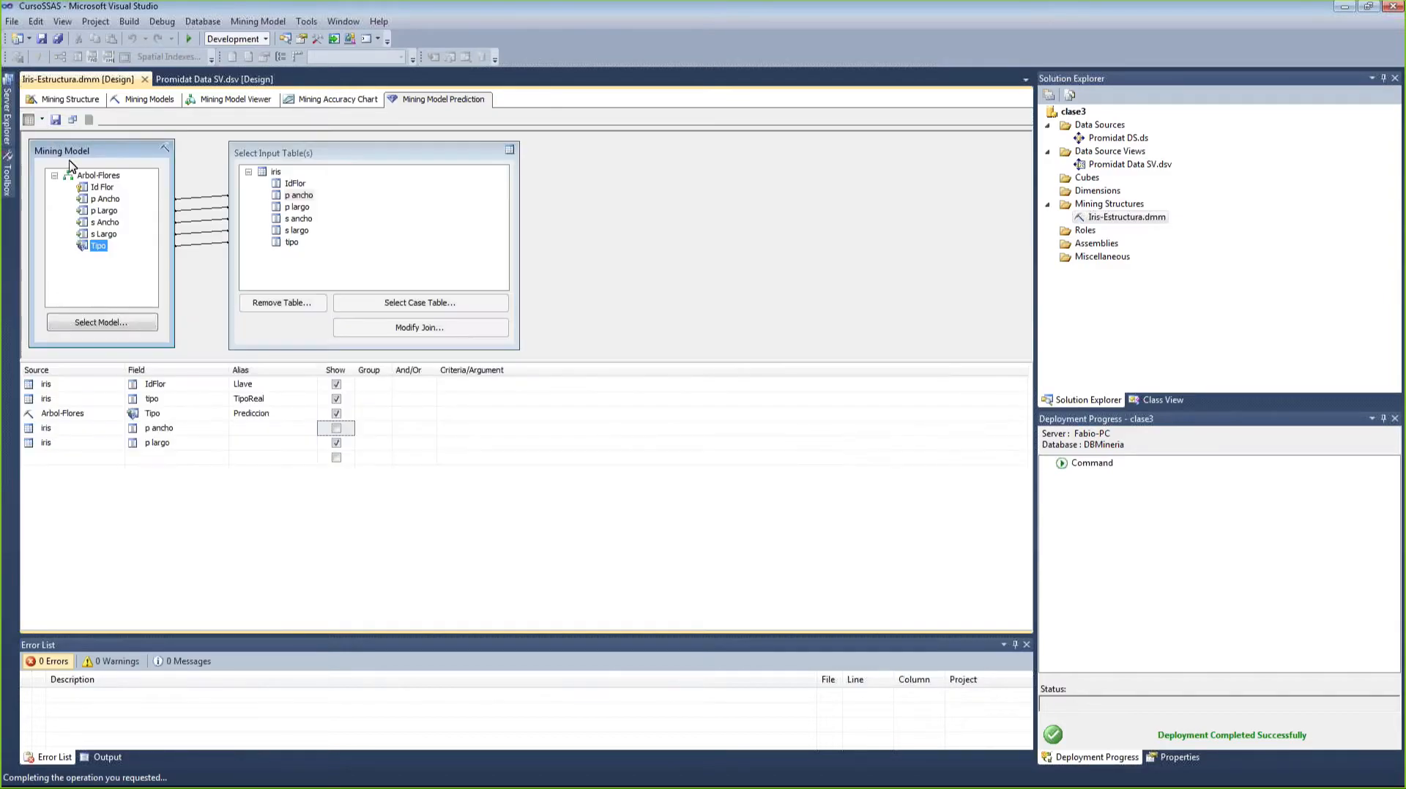
click(252, 488)
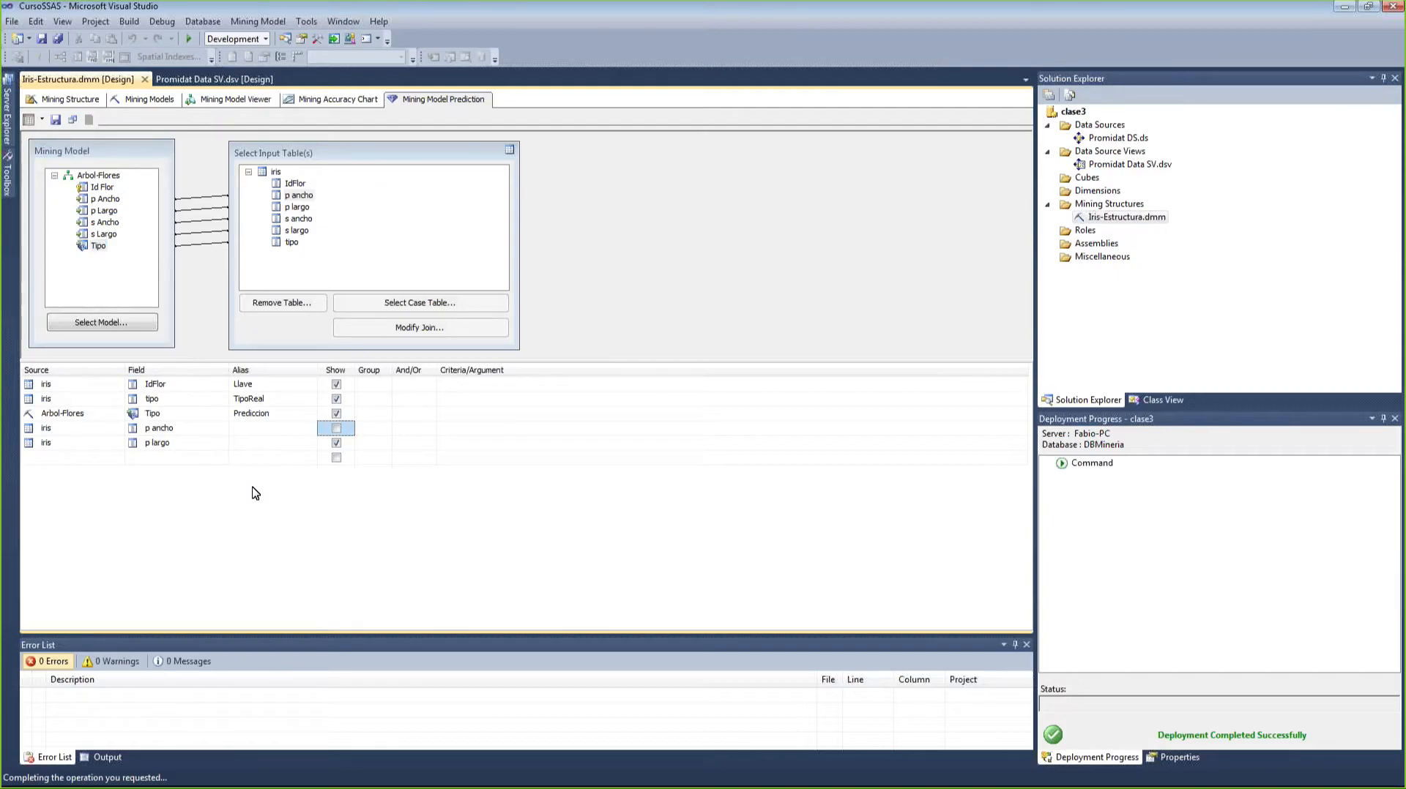
- Show the prediction's query code and examine its PREDICTION JOIN, the OPENQUERY on Promidat DS and the SELECT from Arbol-Flores
click(43, 121)
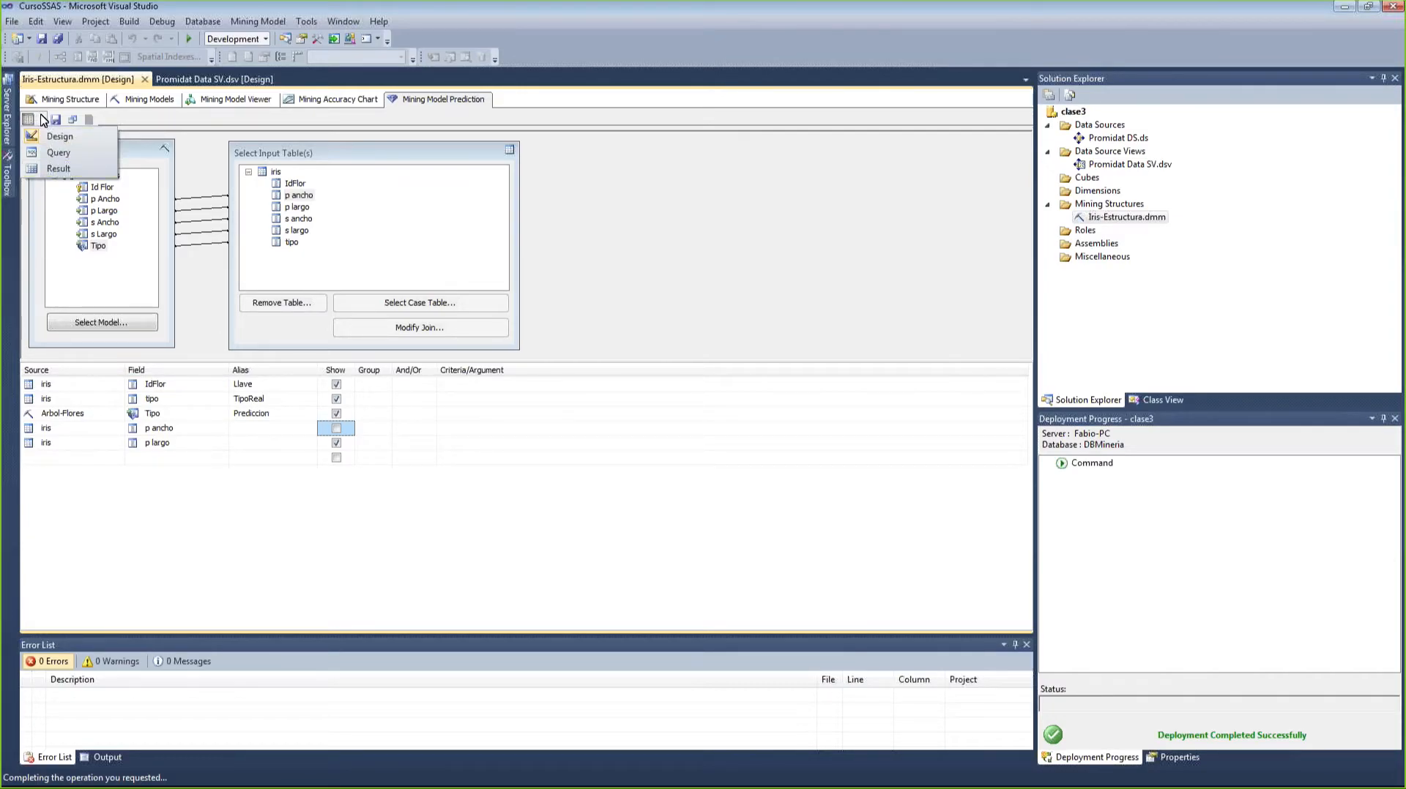
click(58, 153)
click(303, 491)
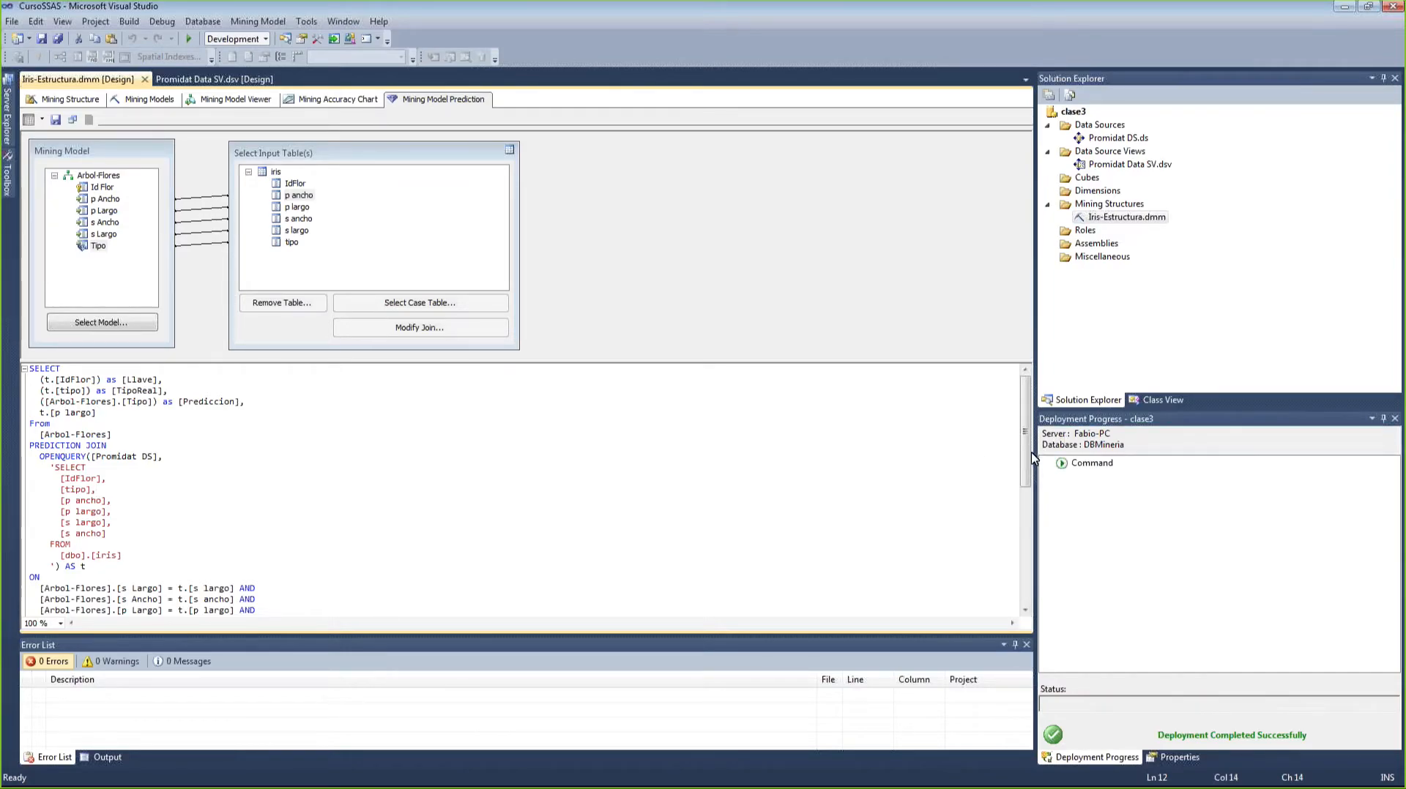
mouse_move(1026, 452)
mouse_down()
mouse_move(1023, 525)
mouse_move(1026, 442)
mouse_up()
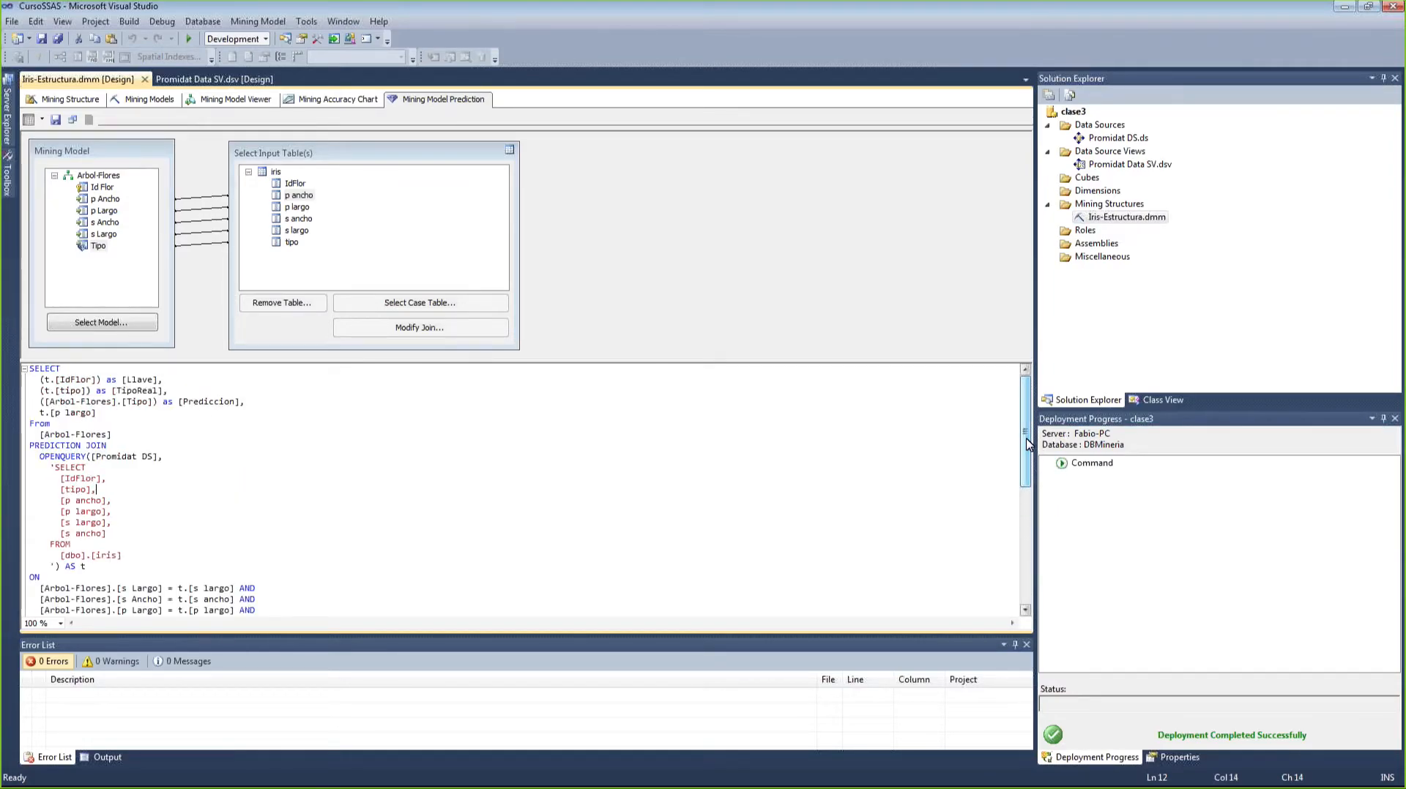
click(127, 445)
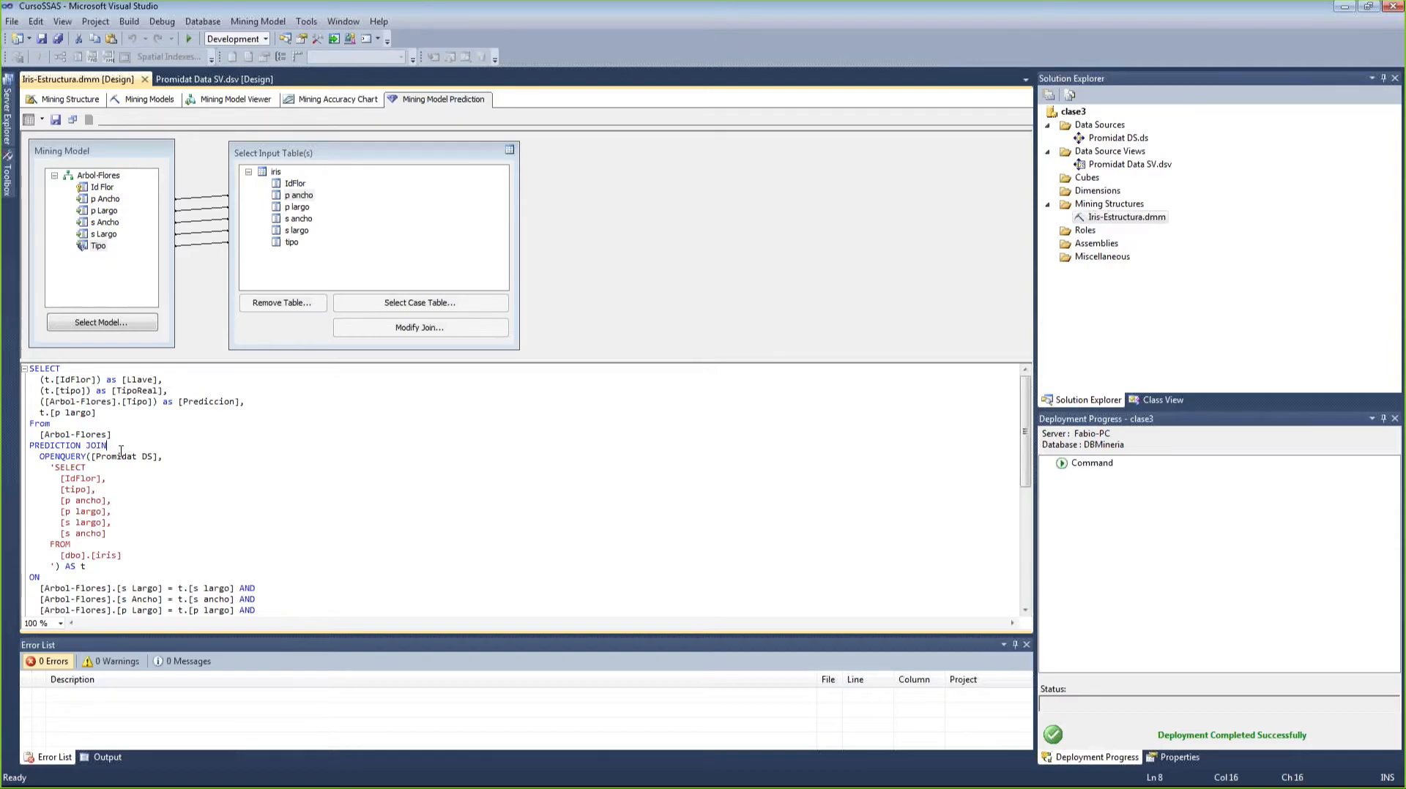
drag(39, 458, 210, 567)
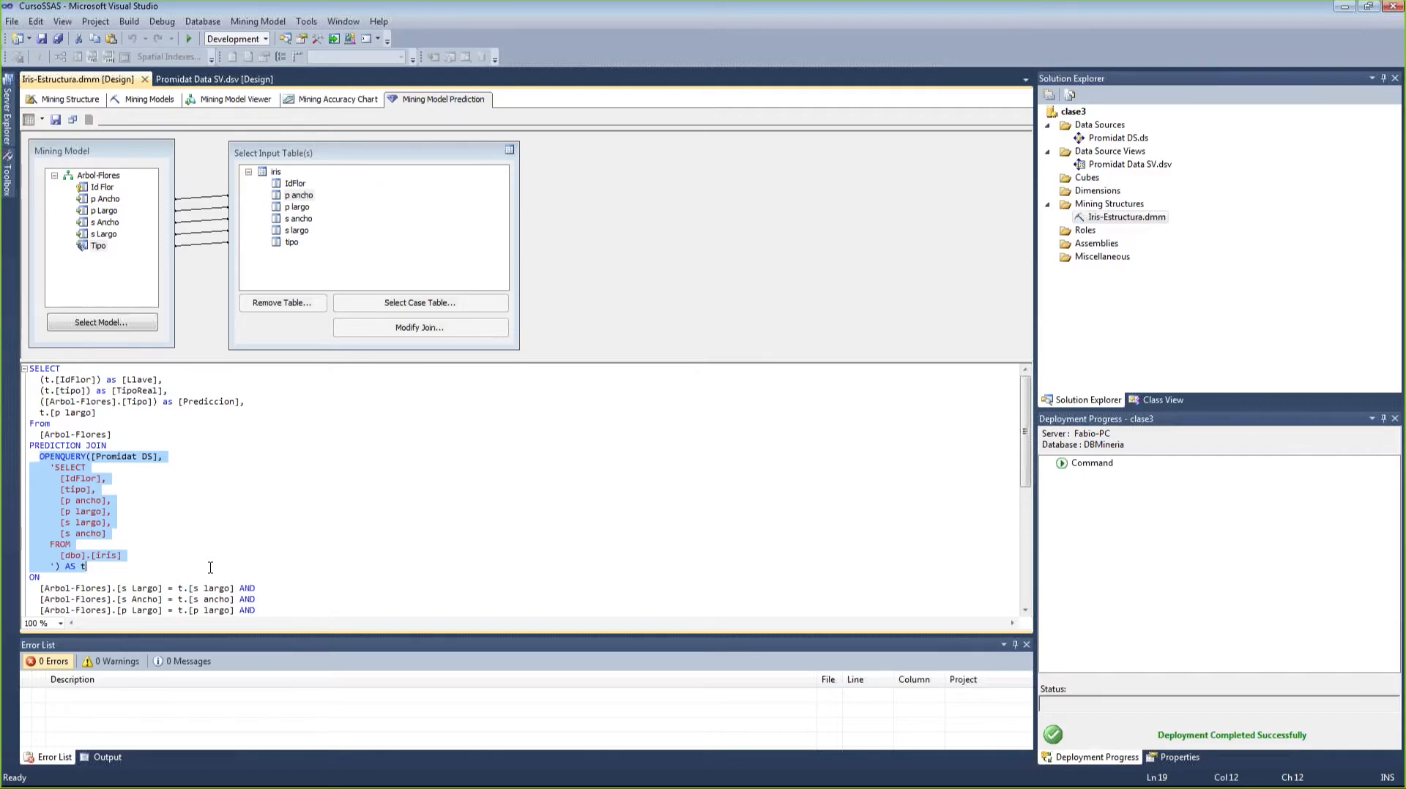
click(131, 434)
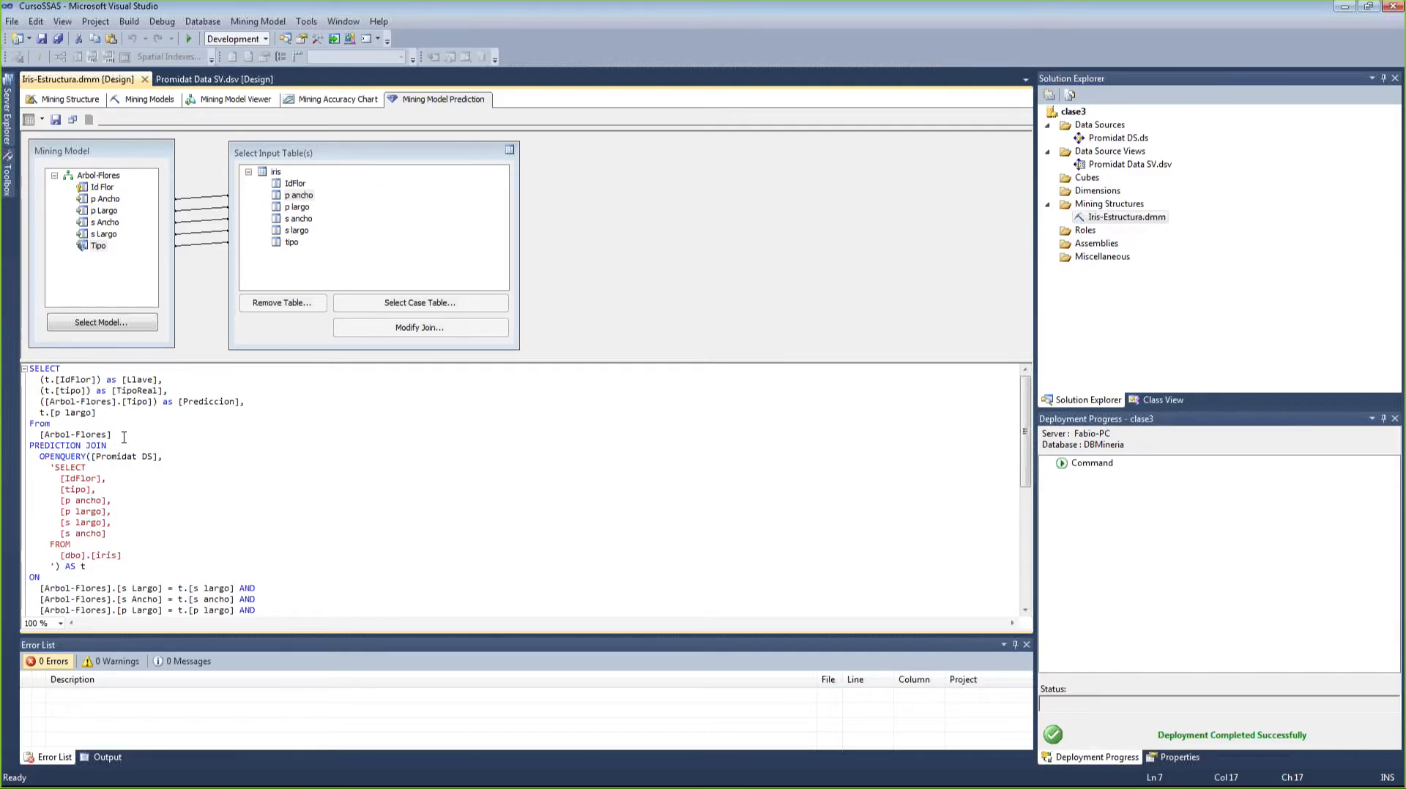
drag(124, 437, 18, 364)
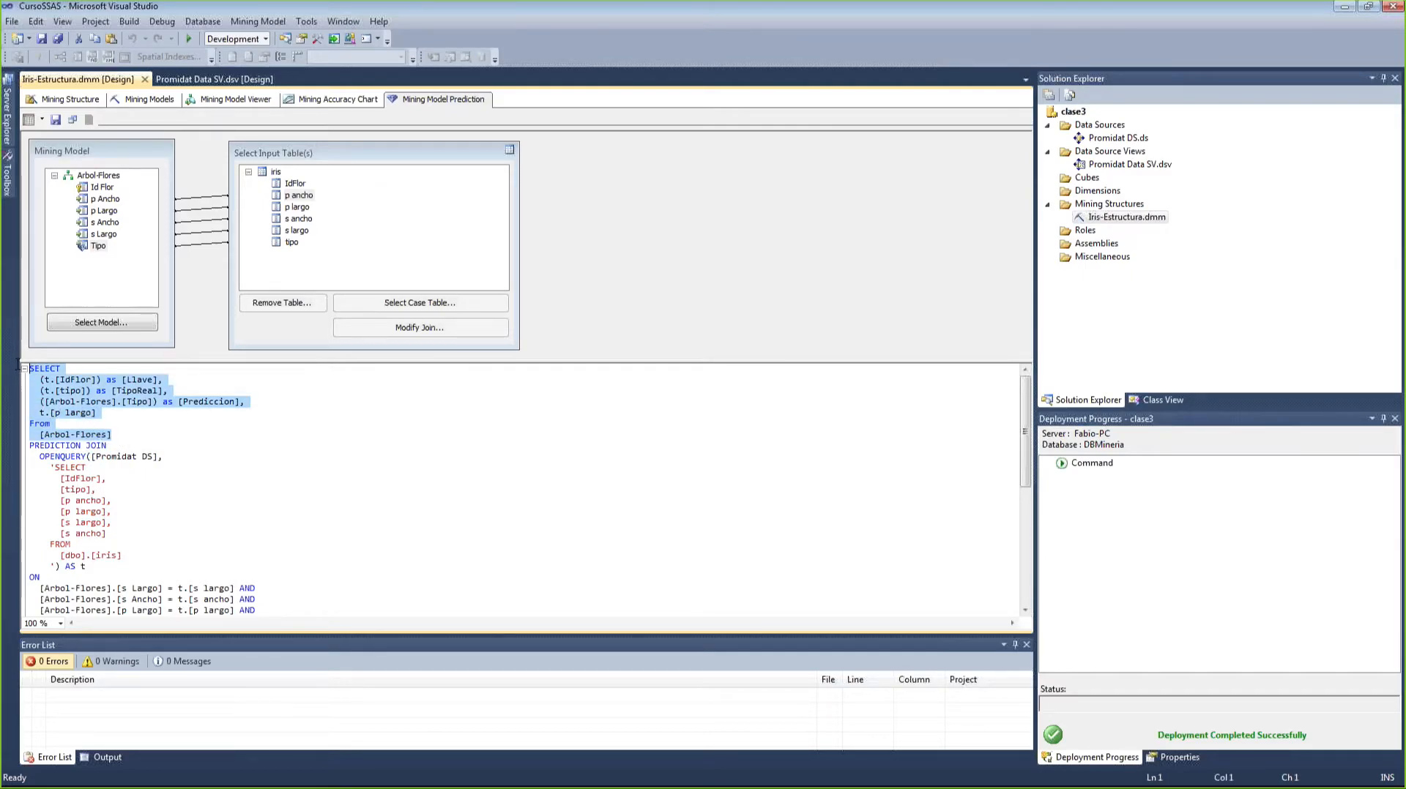
- Examine the PREDICTION JOIN clause and the ON conditions that match the Arbol-Flores columns with the iris columns
click(67, 393)
click(137, 435)
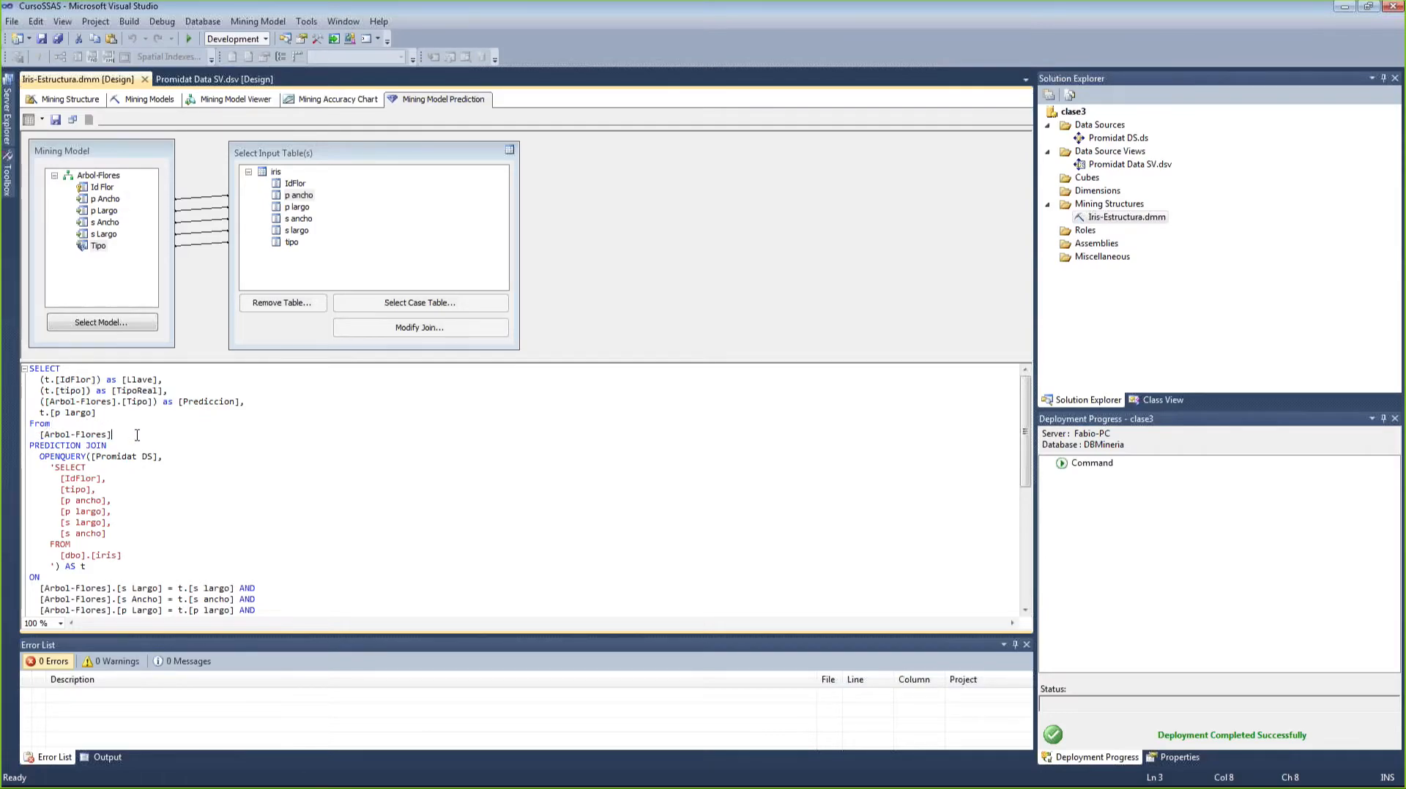
drag(137, 435, 26, 448)
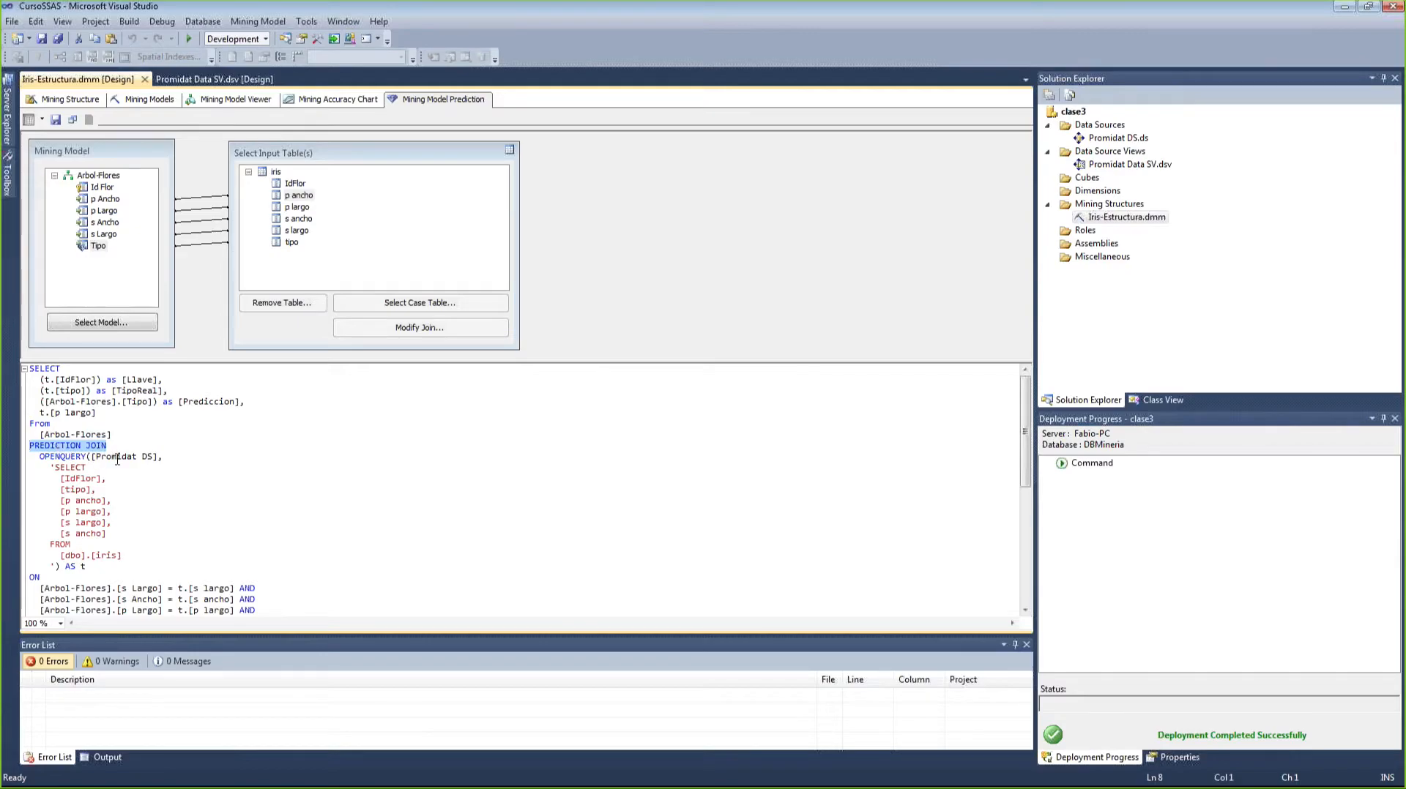
scroll(142, 457, down, 1)
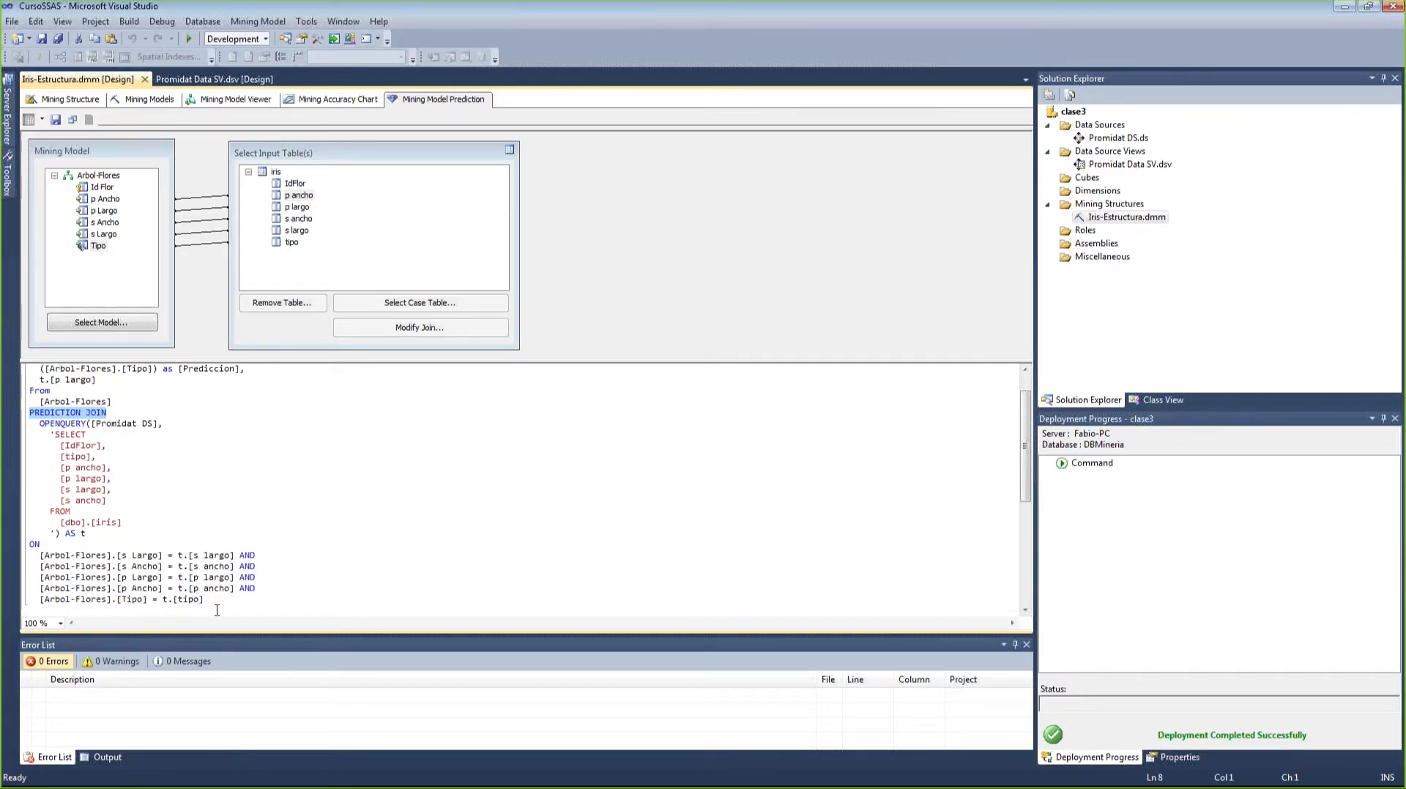
drag(220, 600, 33, 558)
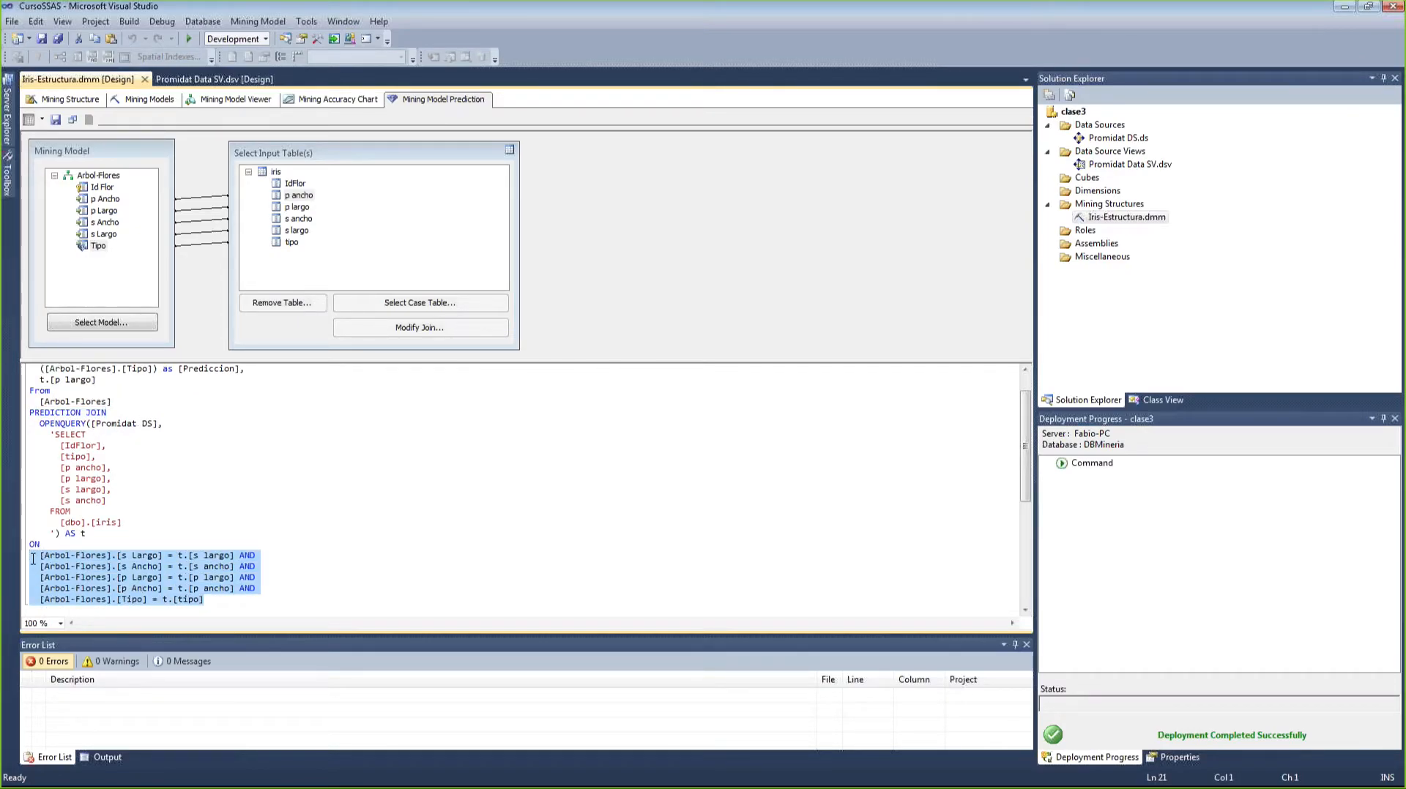
click(112, 500)
scroll(112, 500, up, 1)
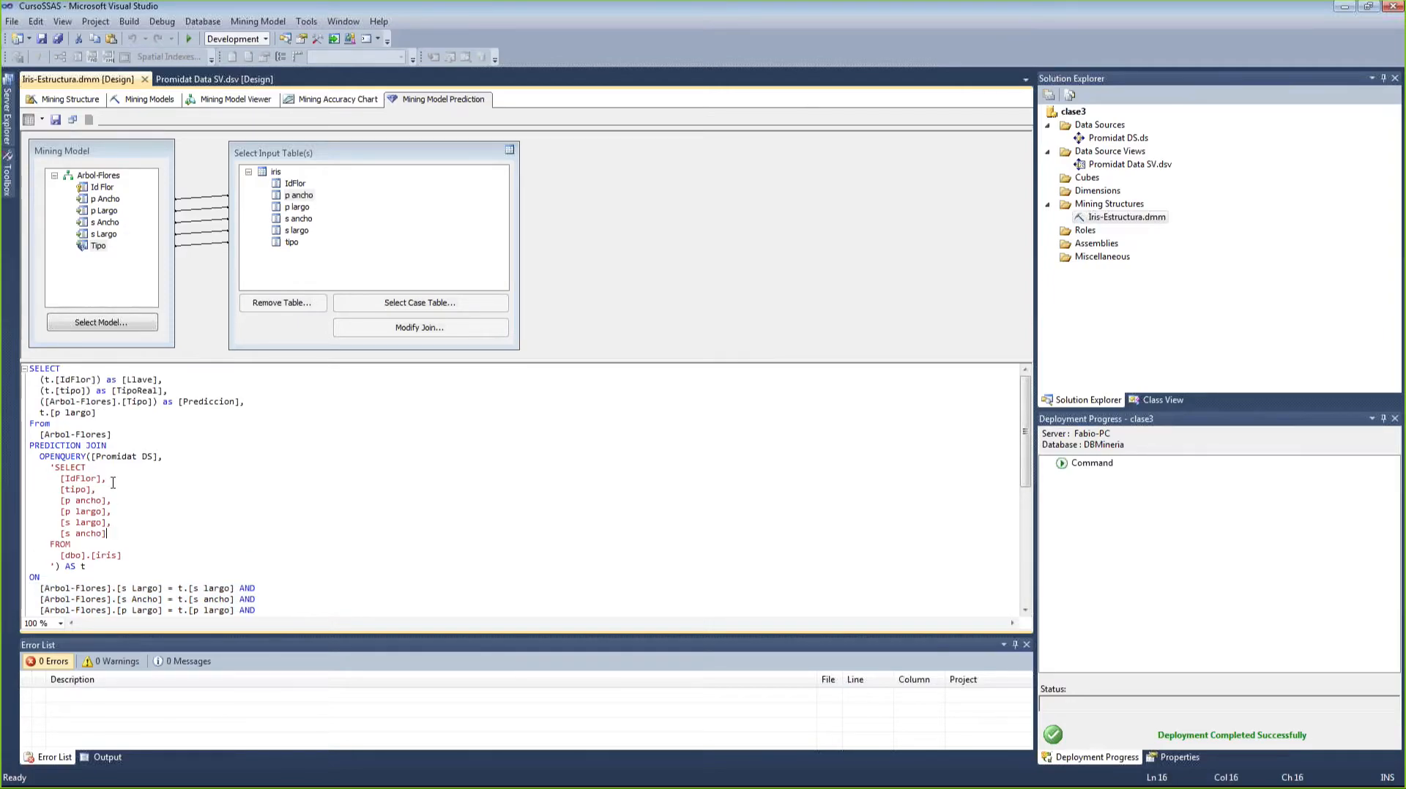
- Review the complete prediction query again, from the outer SELECT through the OPENQUERY to the ON conditions
click(127, 413)
click(144, 469)
scroll(144, 469, down, 2)
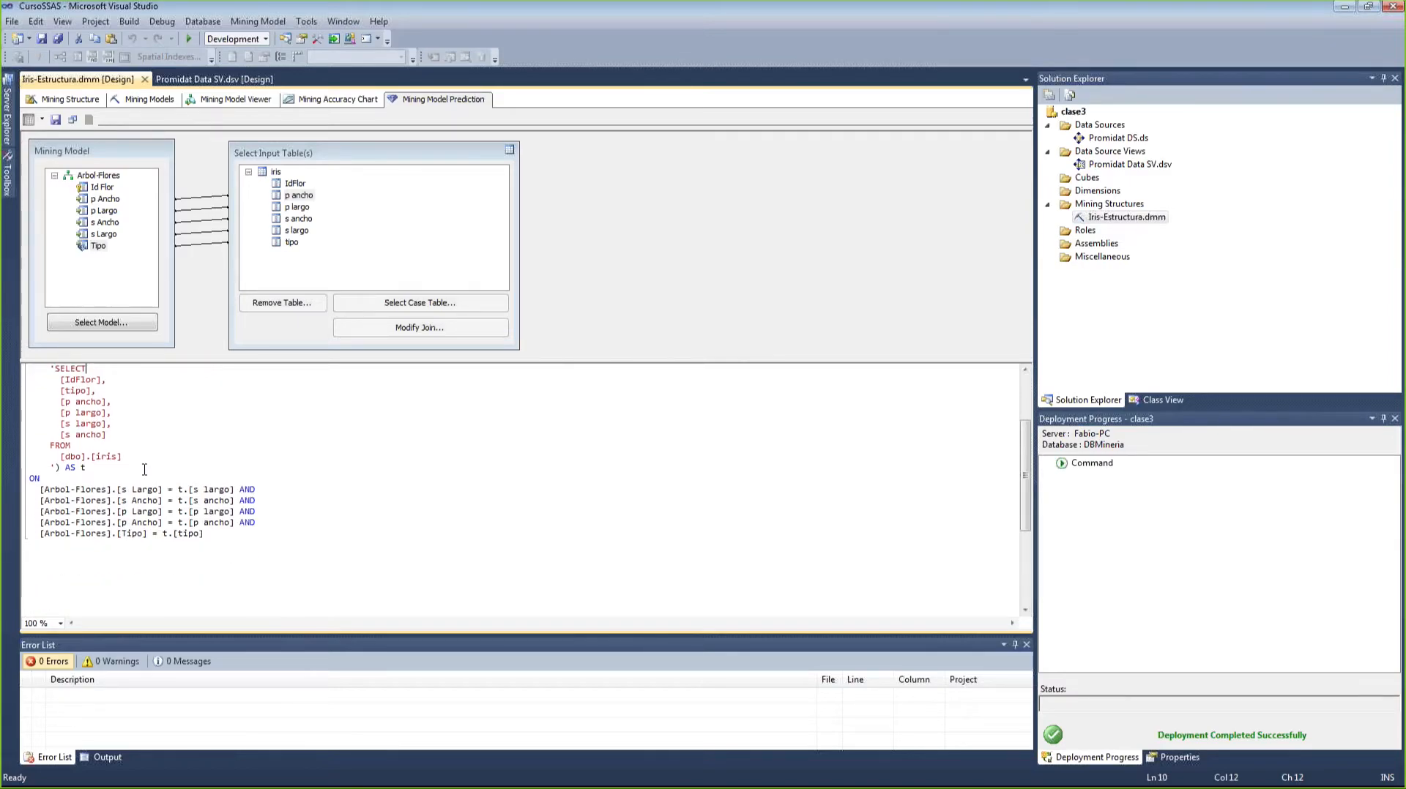
scroll(144, 469, up, 3)
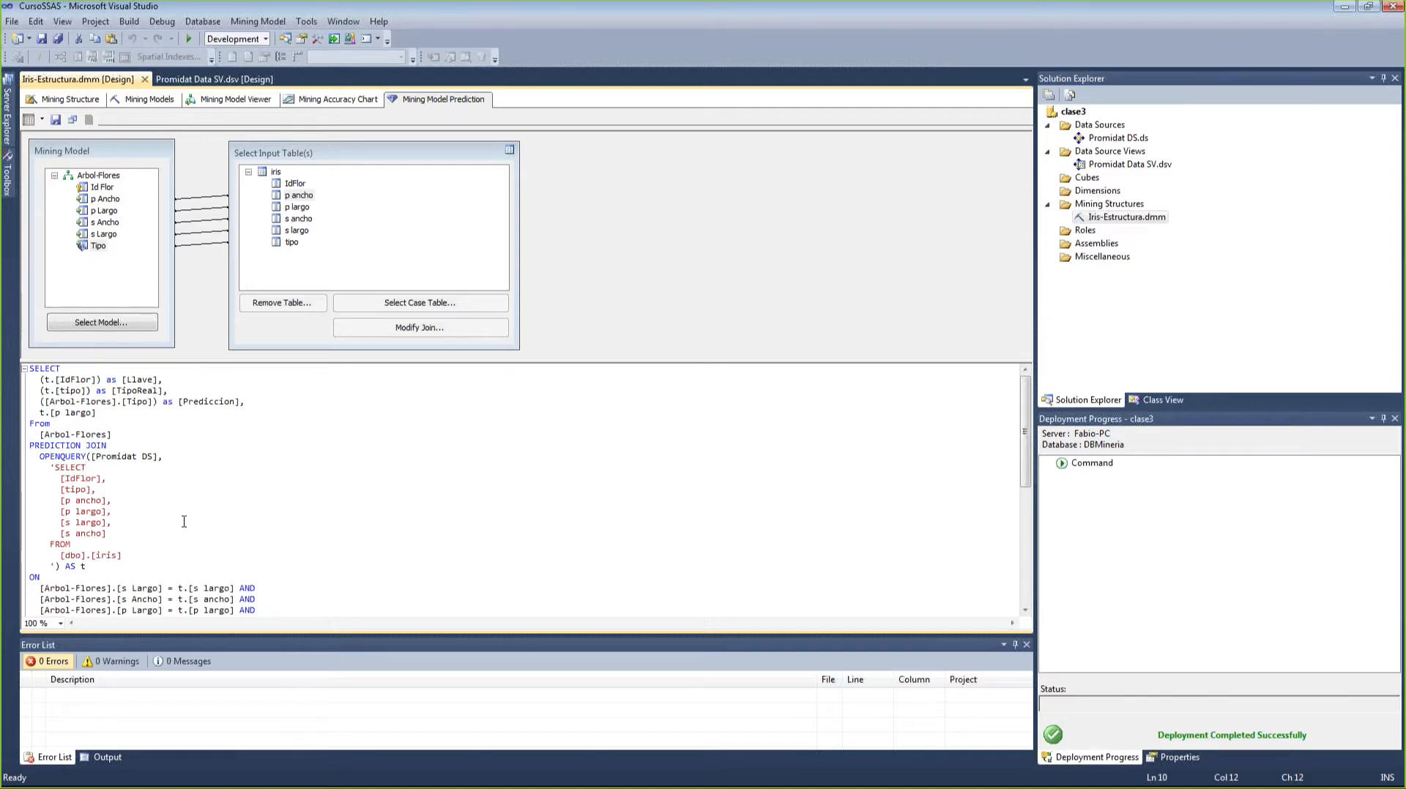
scroll(185, 512, down, 2)
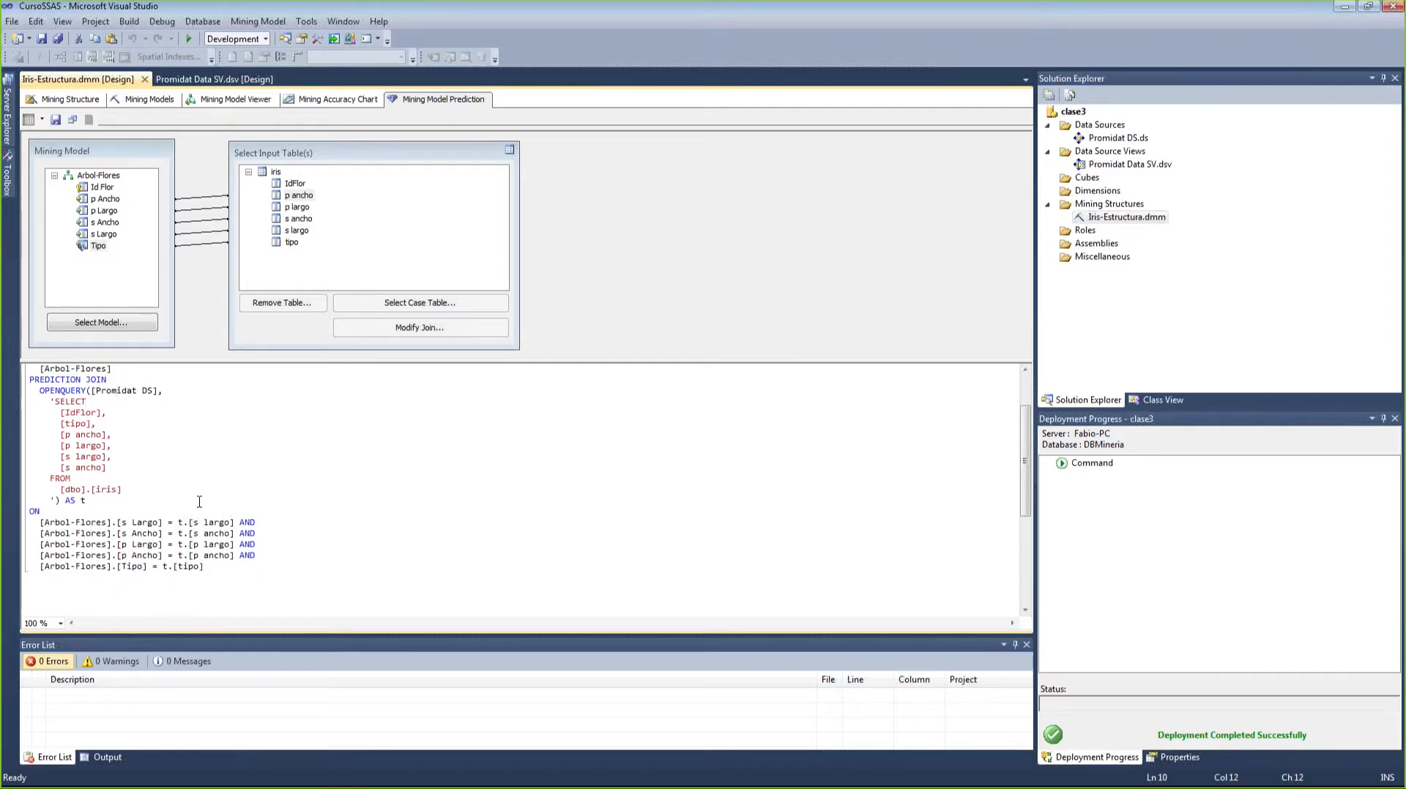
scroll(199, 502, up, 2)
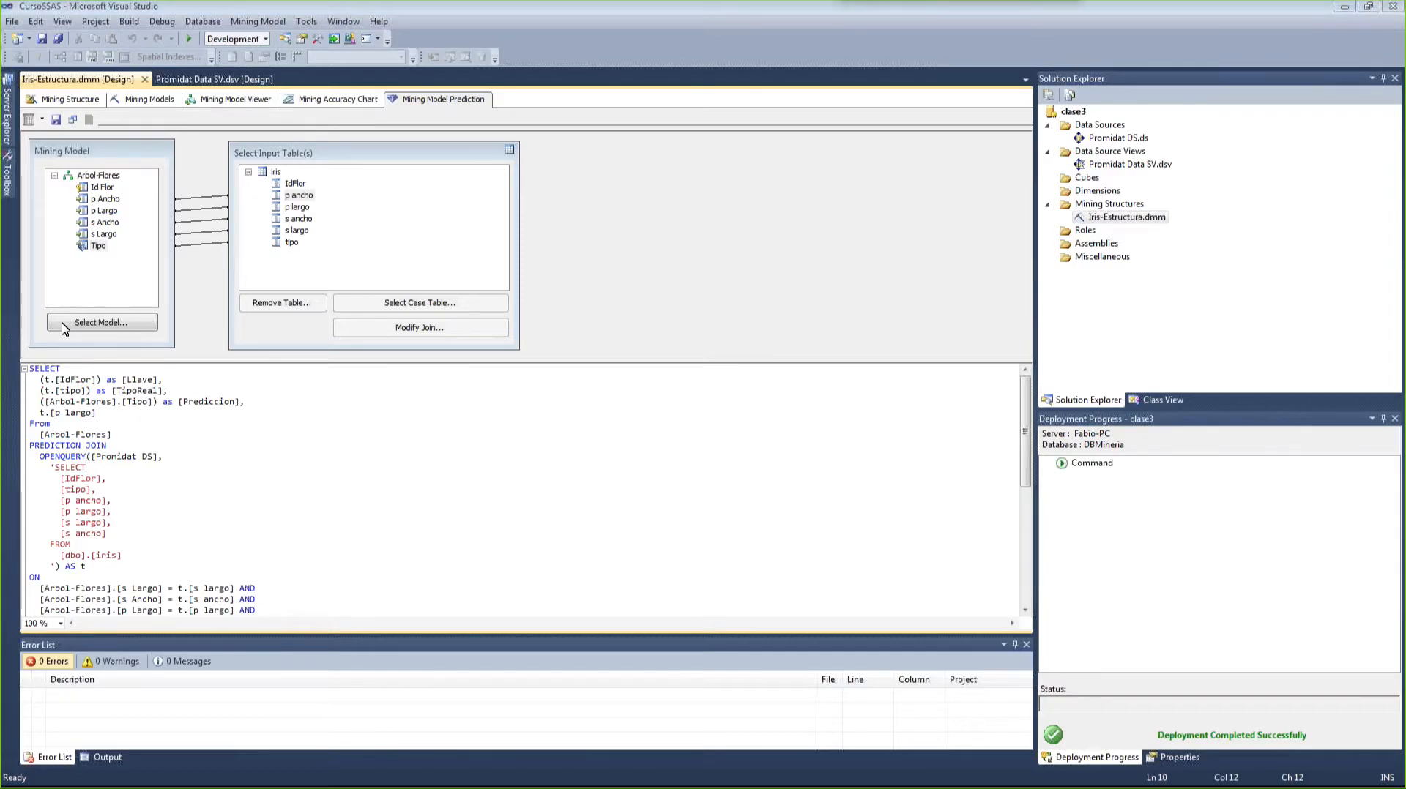
click(388, 478)
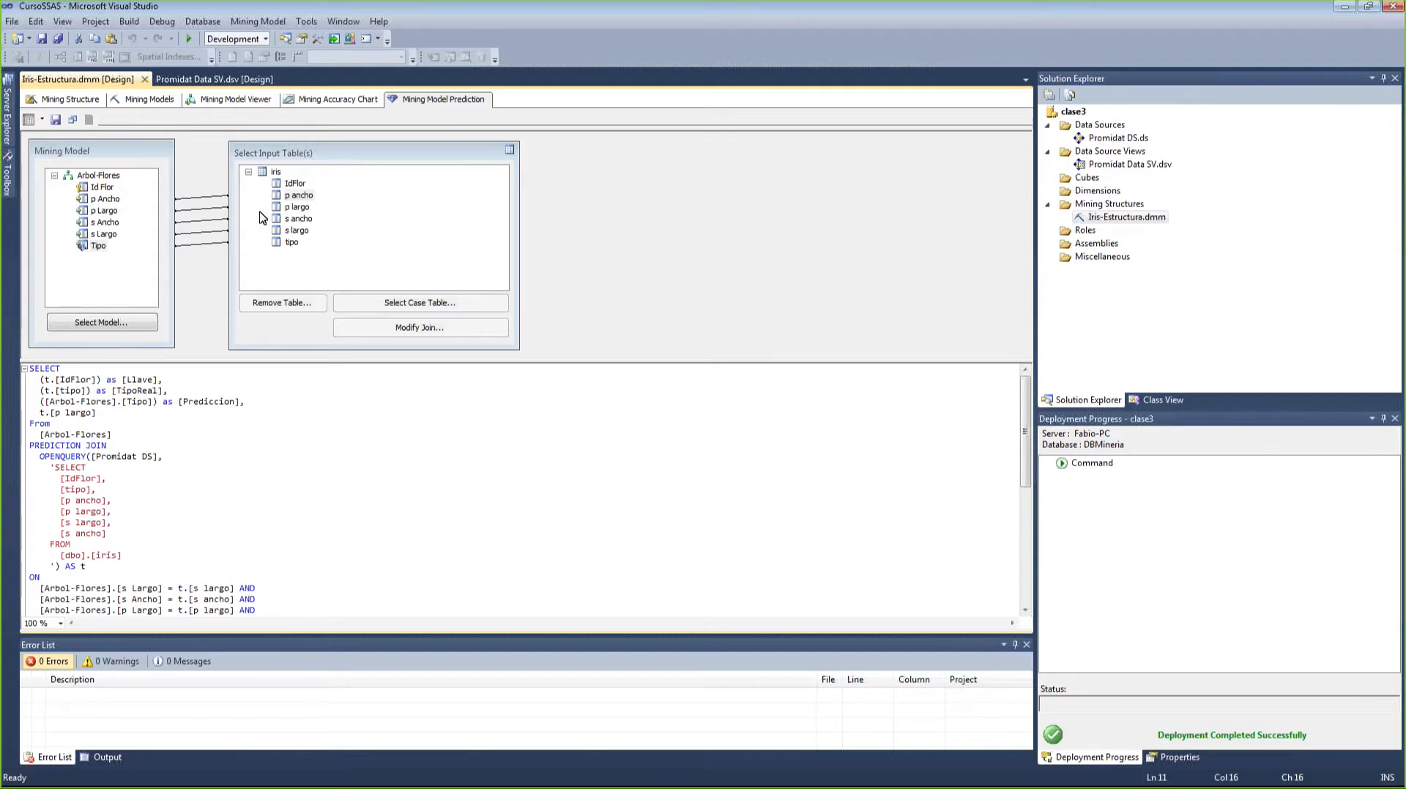
click(148, 99)
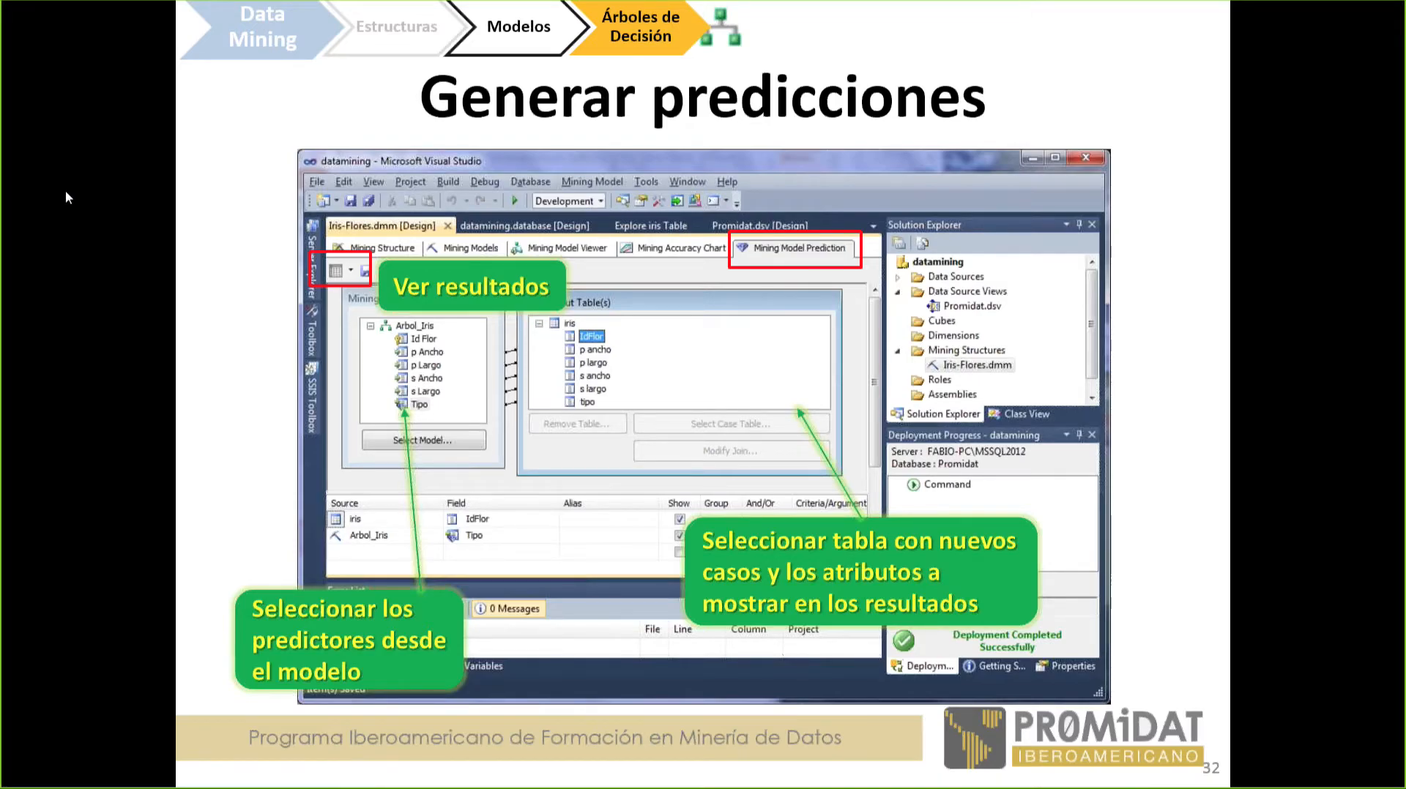
key(Right)
key(Right)
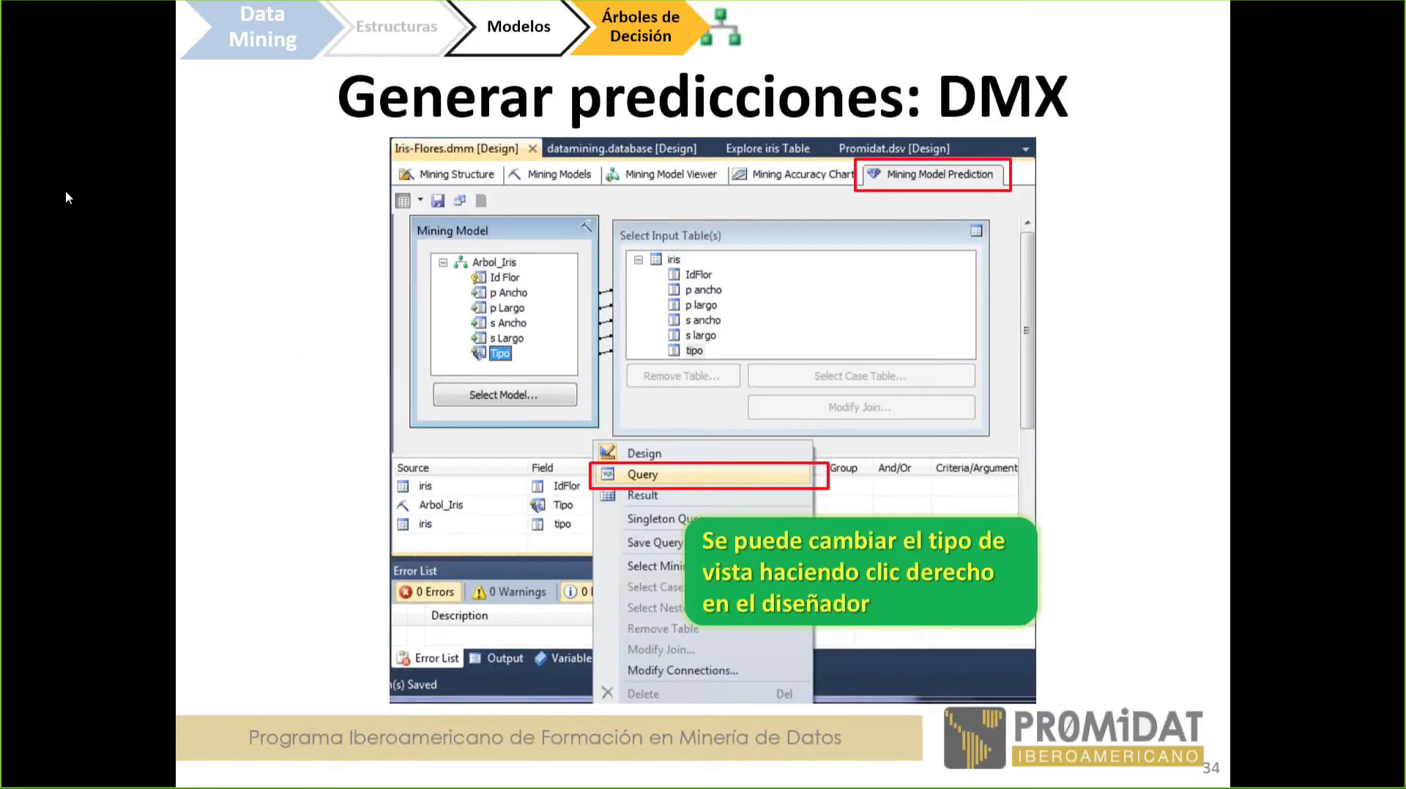
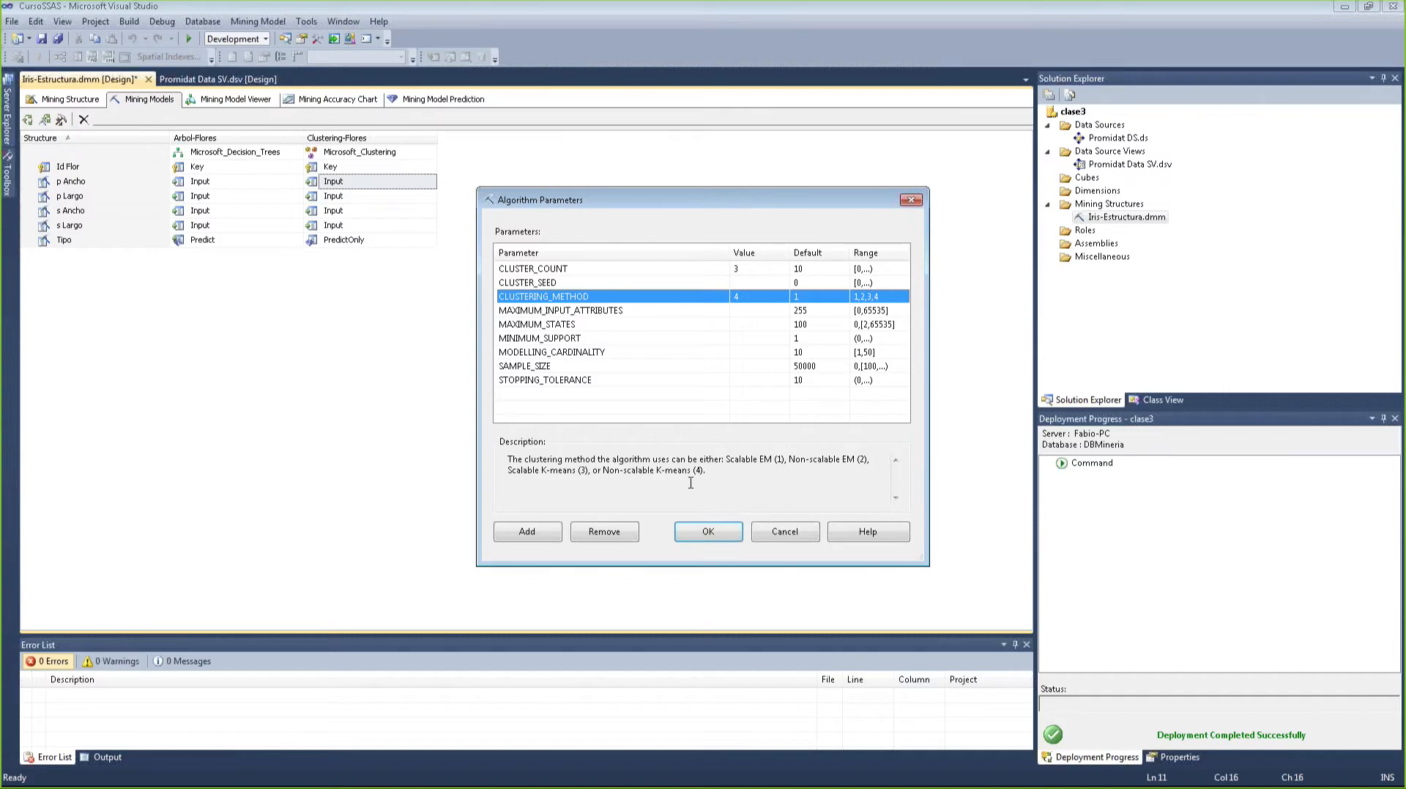
- Check the MAXIMUM_STATES and CLUSTERING_METHOD descriptions and accept the Clustering-Flores parameters with CLUSTER_COUNT 3 and CLUSTERING_METHOD 4
click(609, 329)
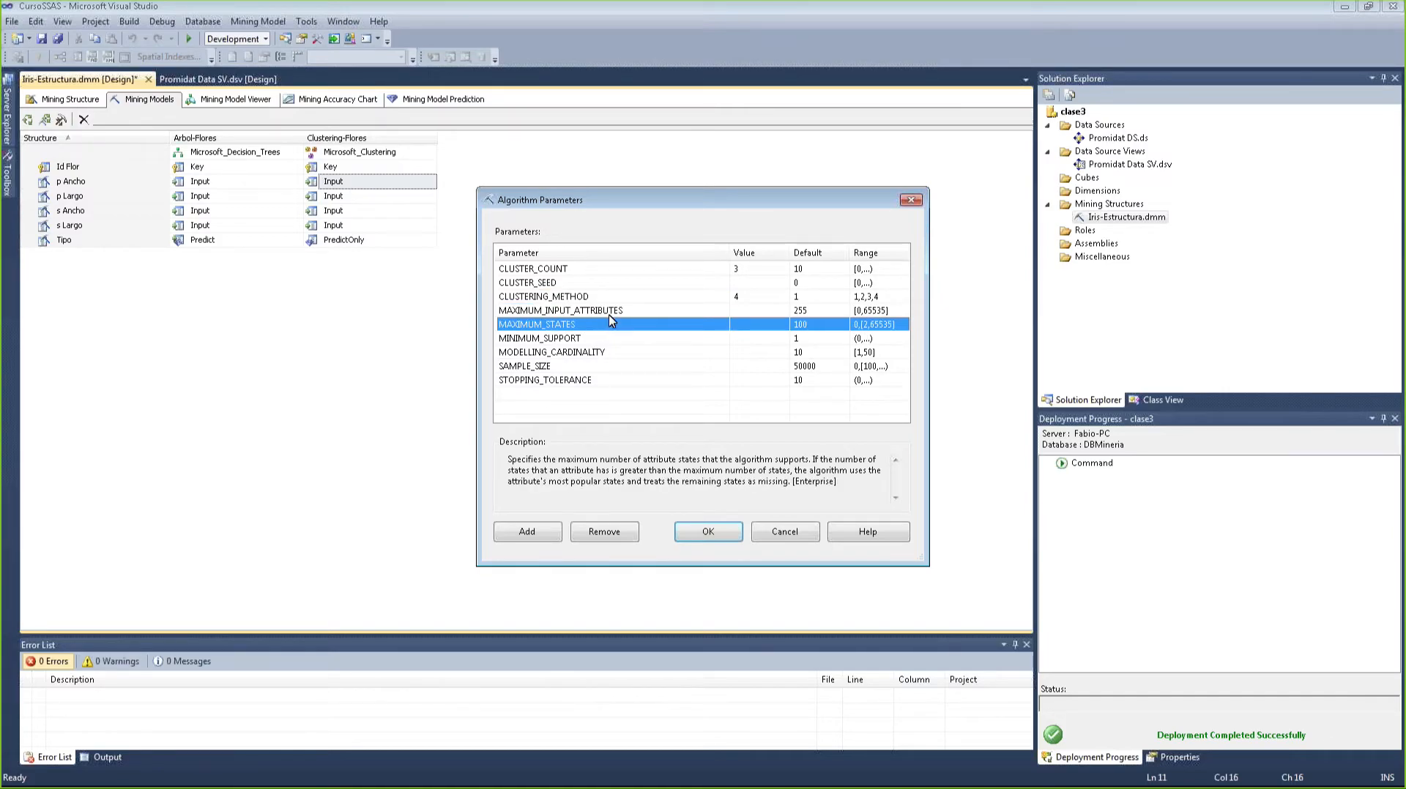
click(609, 299)
click(726, 537)
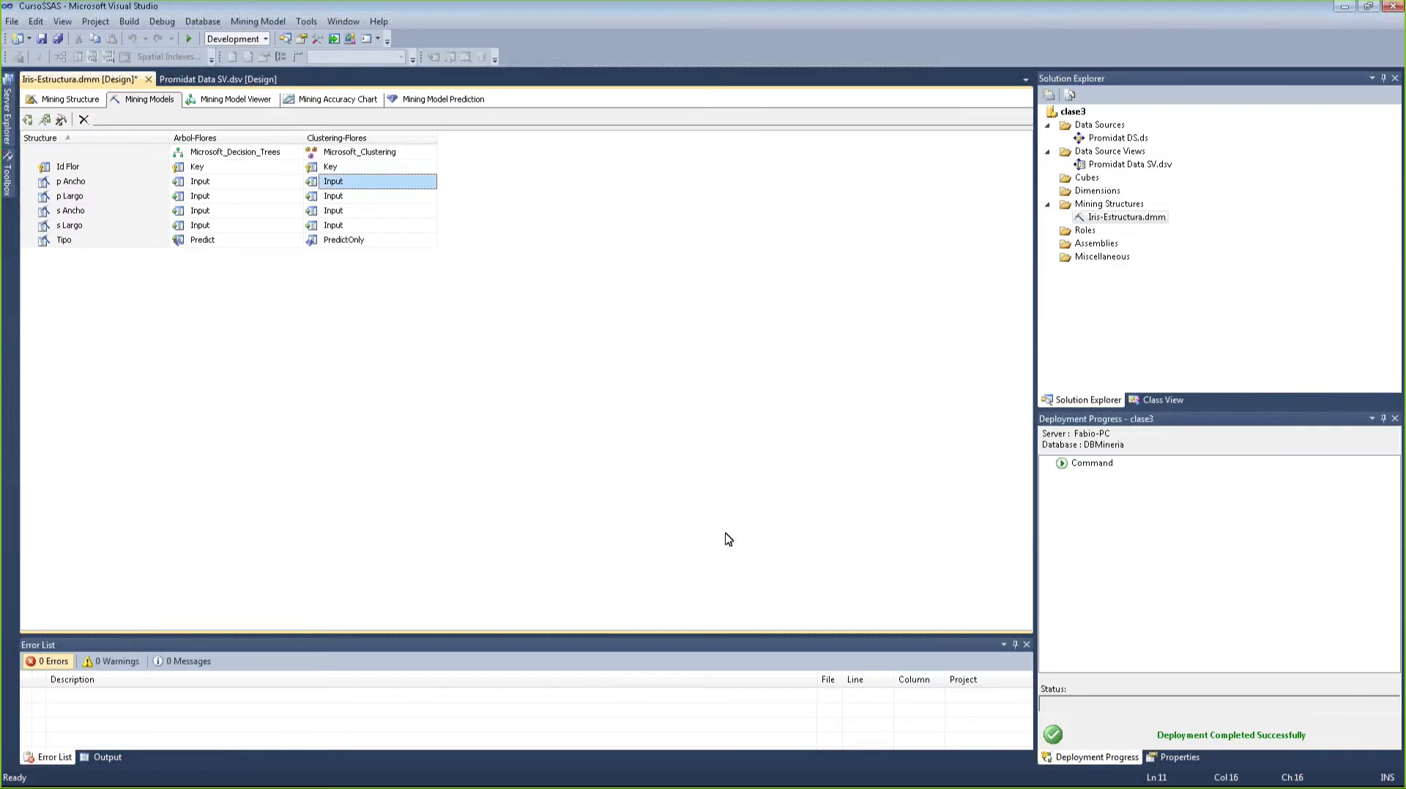
- Build and deploy the project, and run a Process Full on the Iris-Estructura mining structure
click(43, 120)
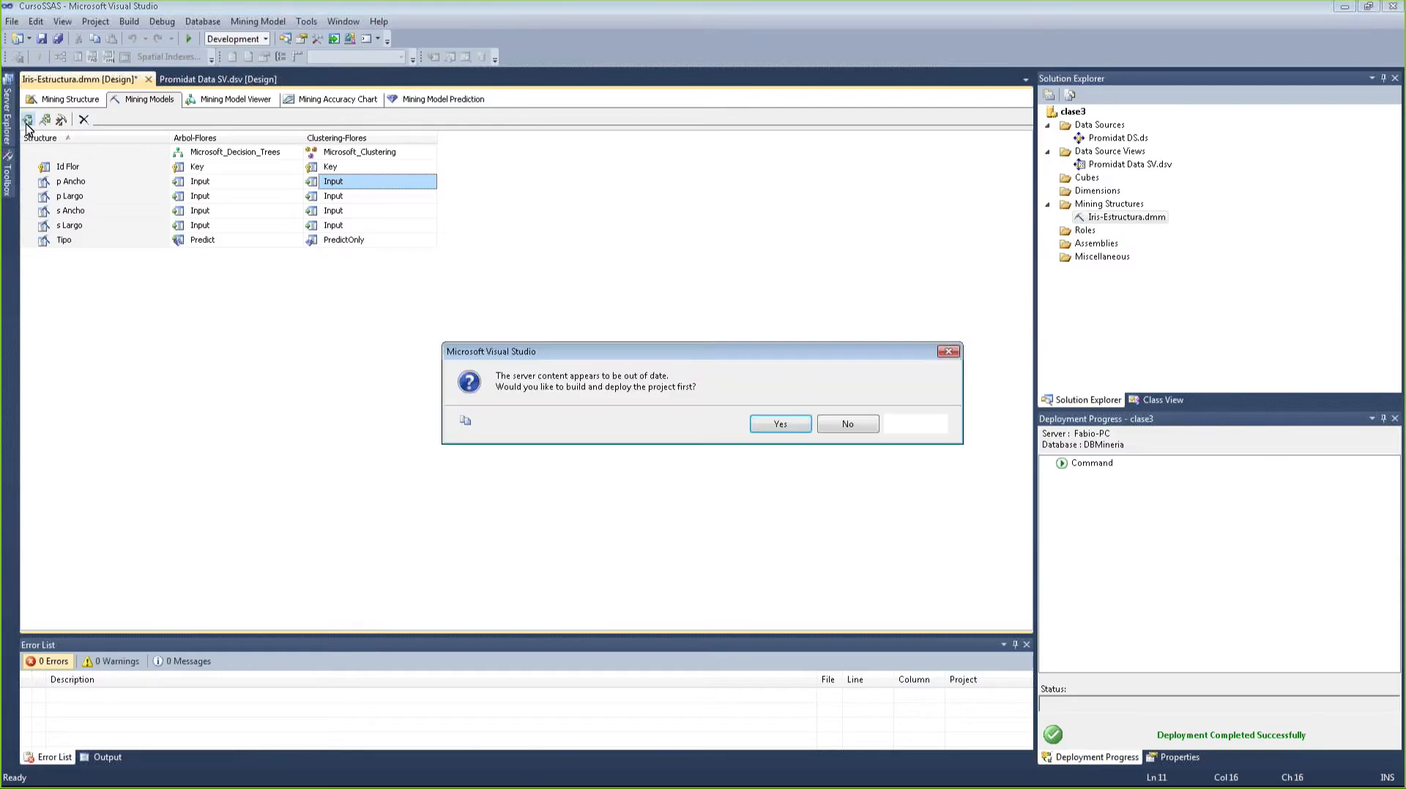
click(774, 426)
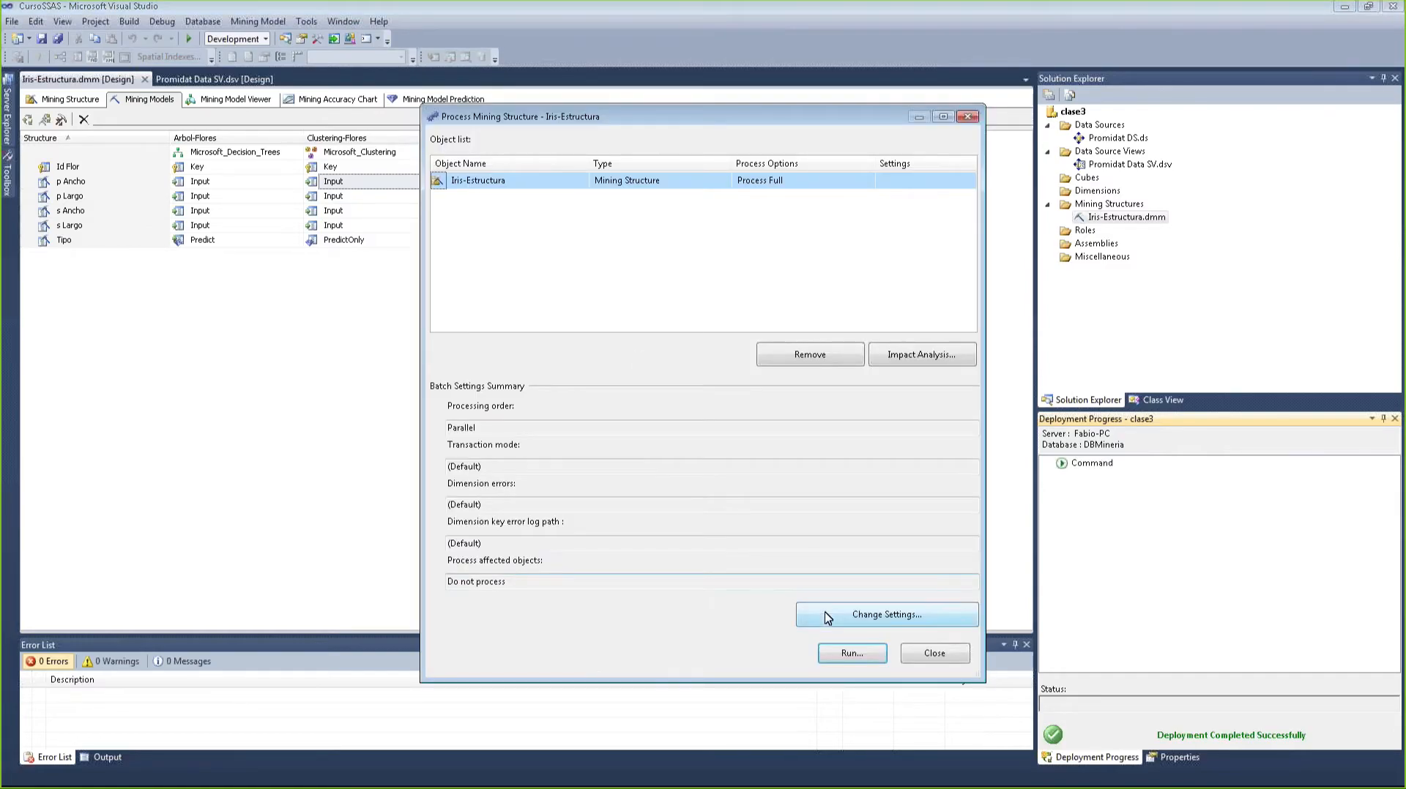
click(857, 650)
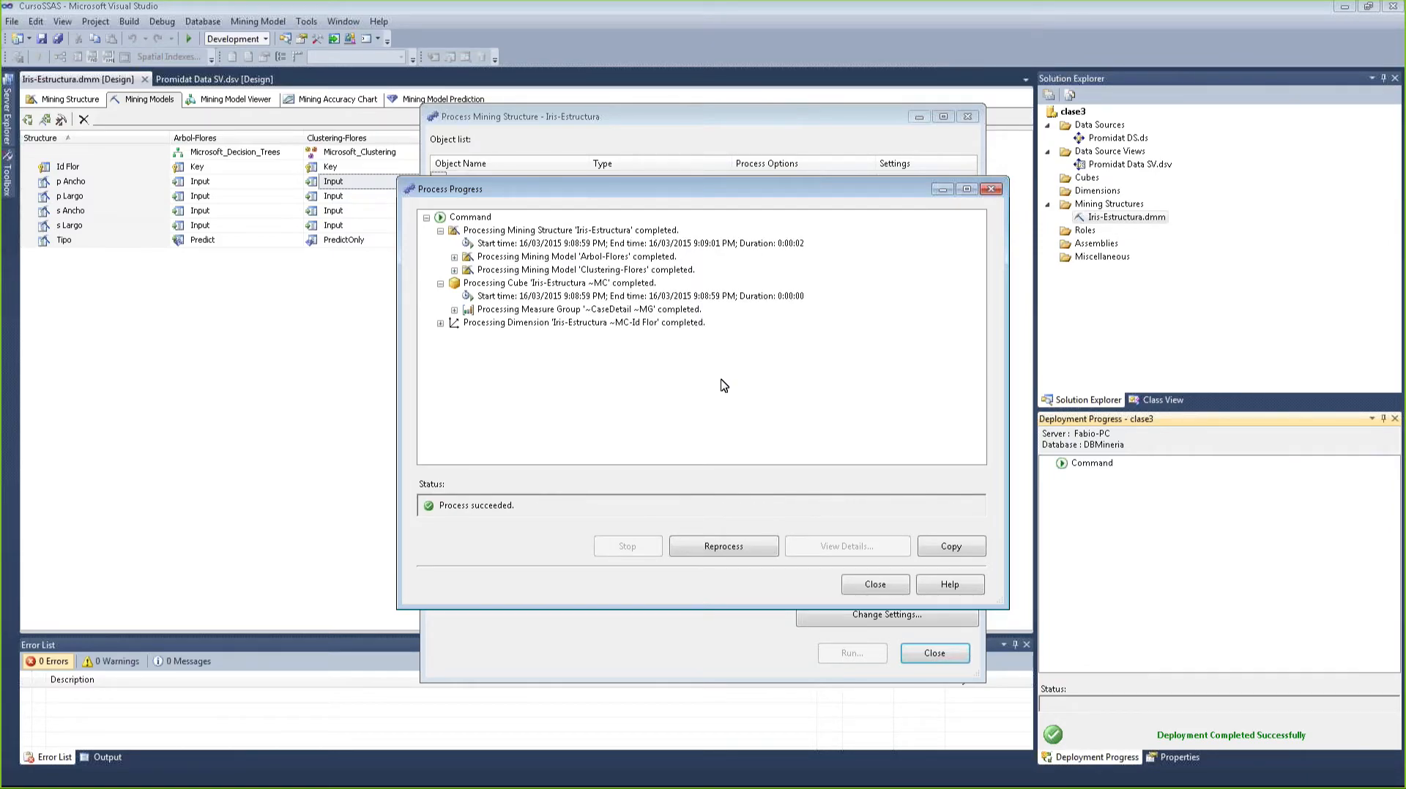
click(858, 584)
click(934, 653)
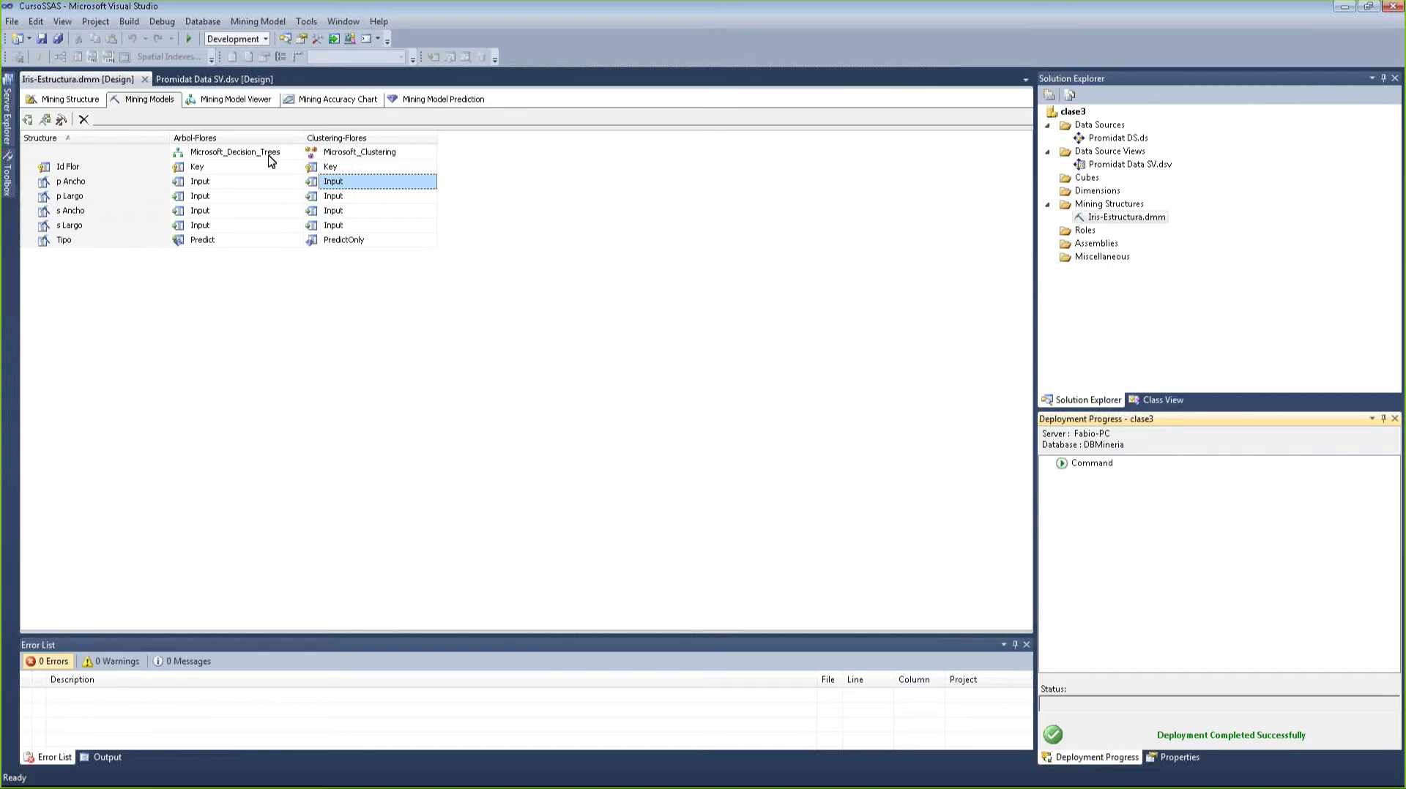
- Refresh the mining model content in the model viewer and display the cluster diagram of Clustering-Flores
click(259, 106)
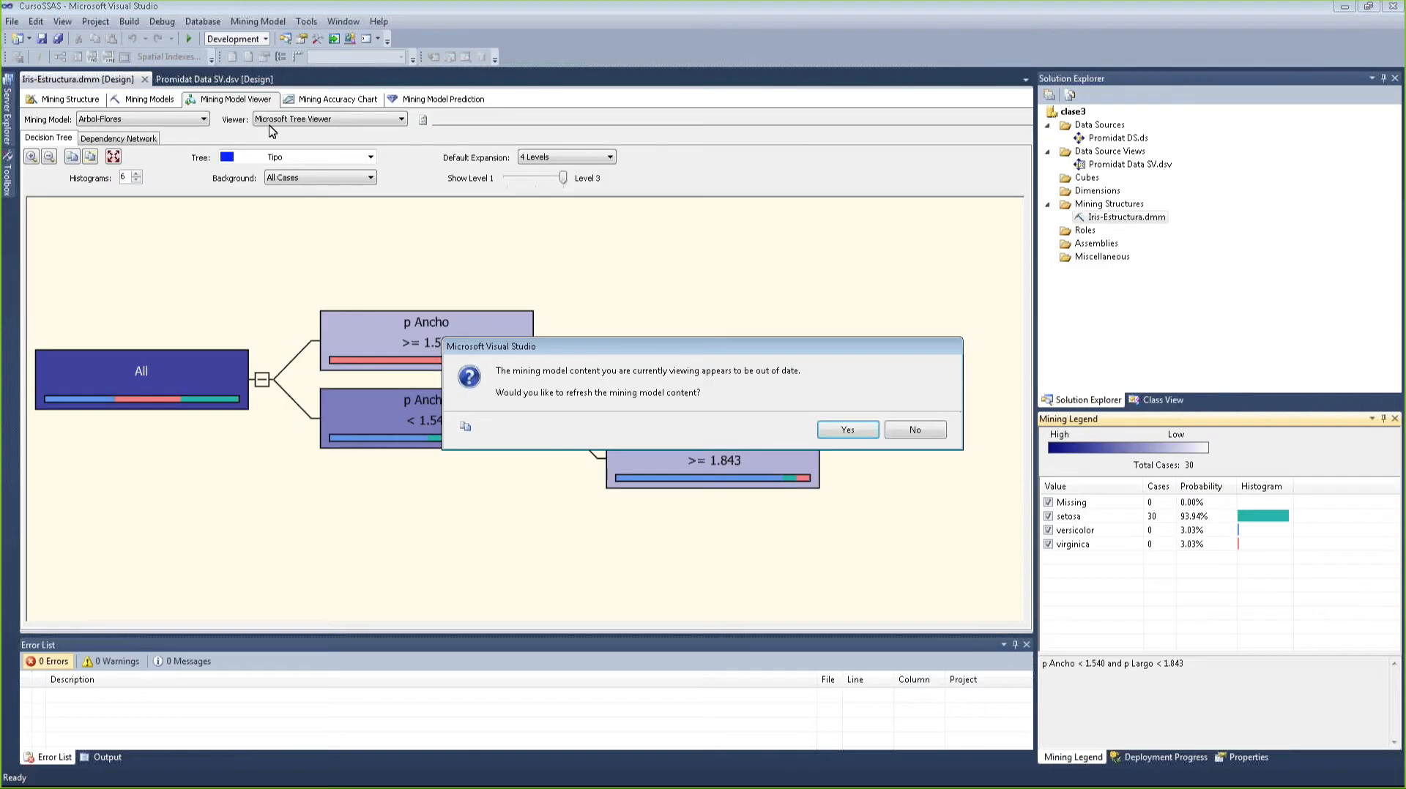
click(848, 435)
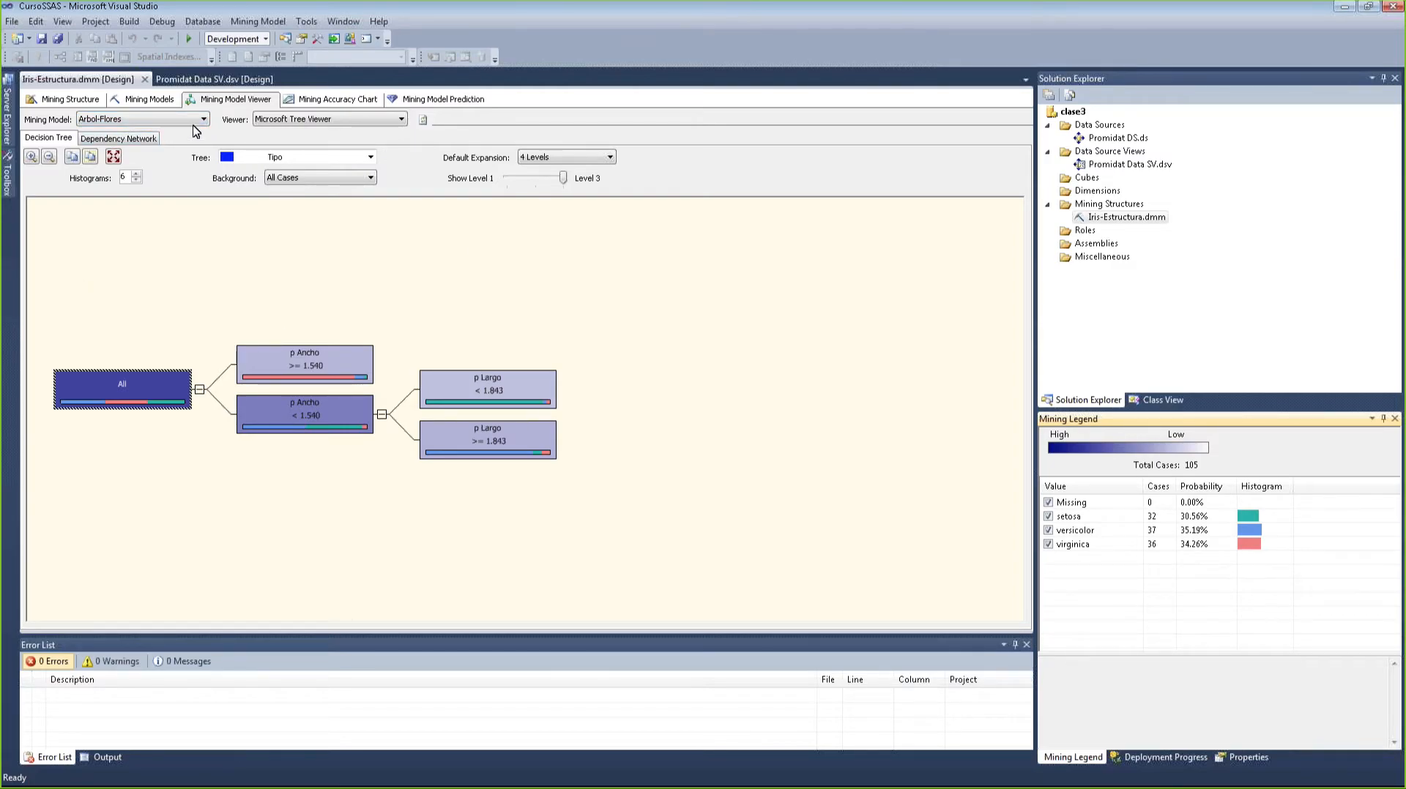
click(203, 123)
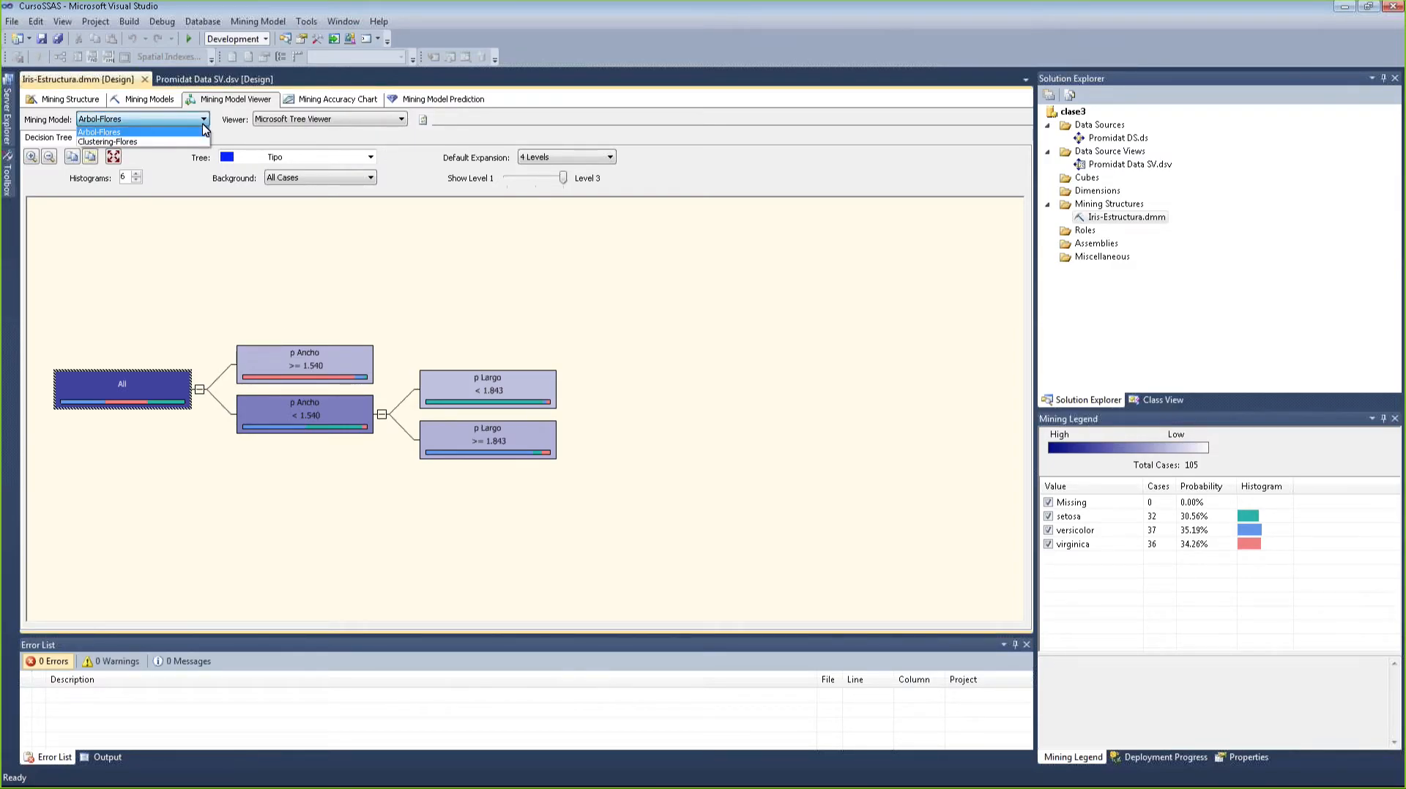
click(160, 143)
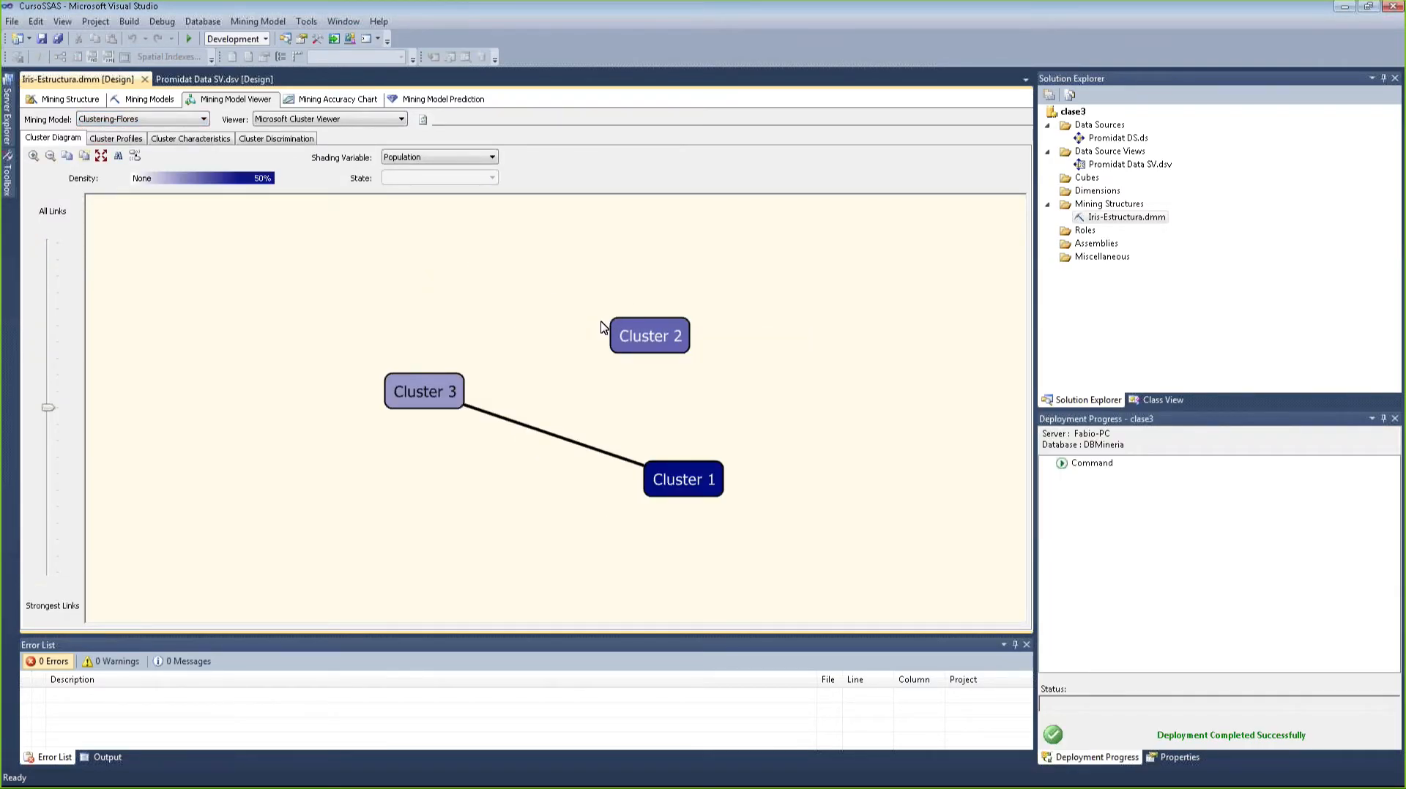
mouse_move(425, 391)
- Shade the cluster diagram by Tipo with the state setosa and inspect the setosa share of Cluster 2
click(461, 159)
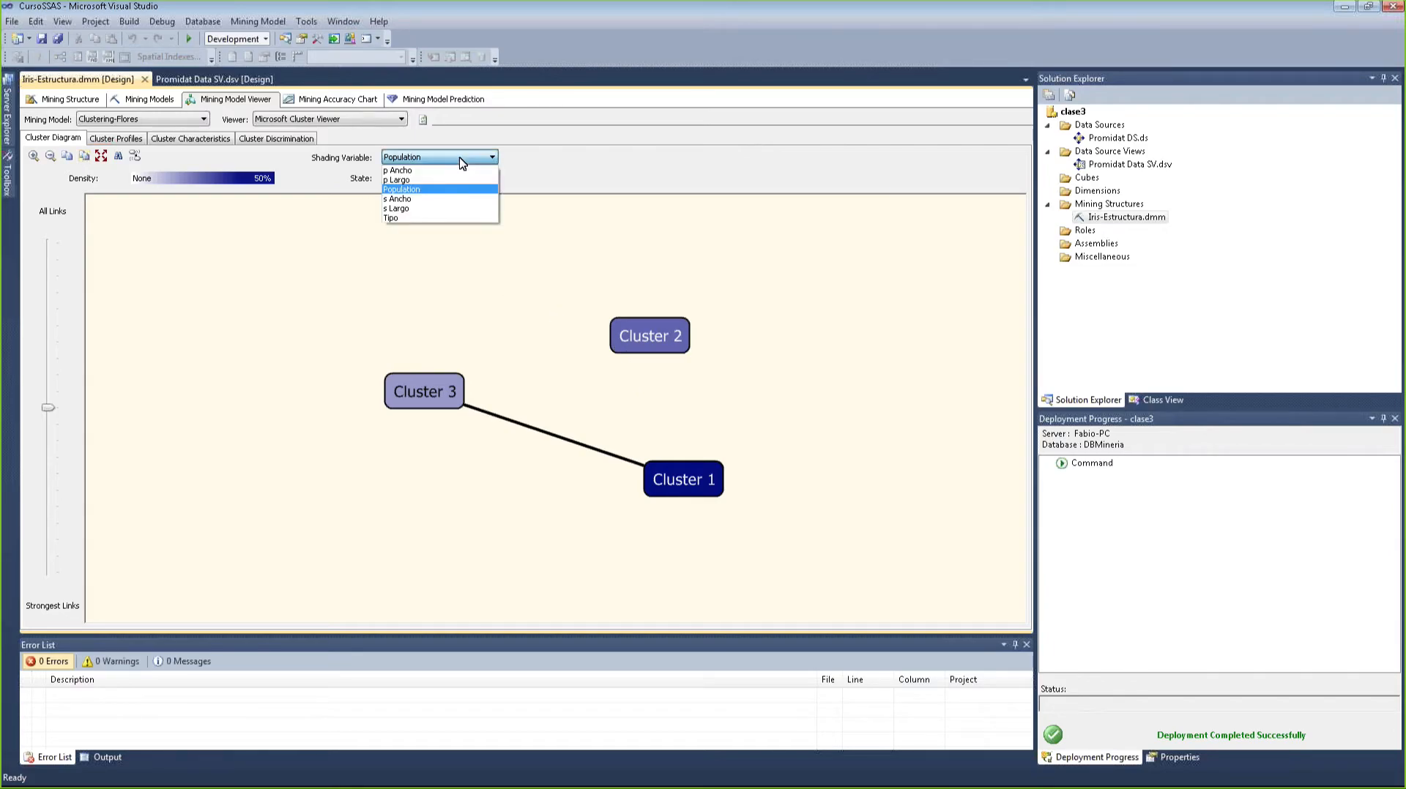
click(463, 218)
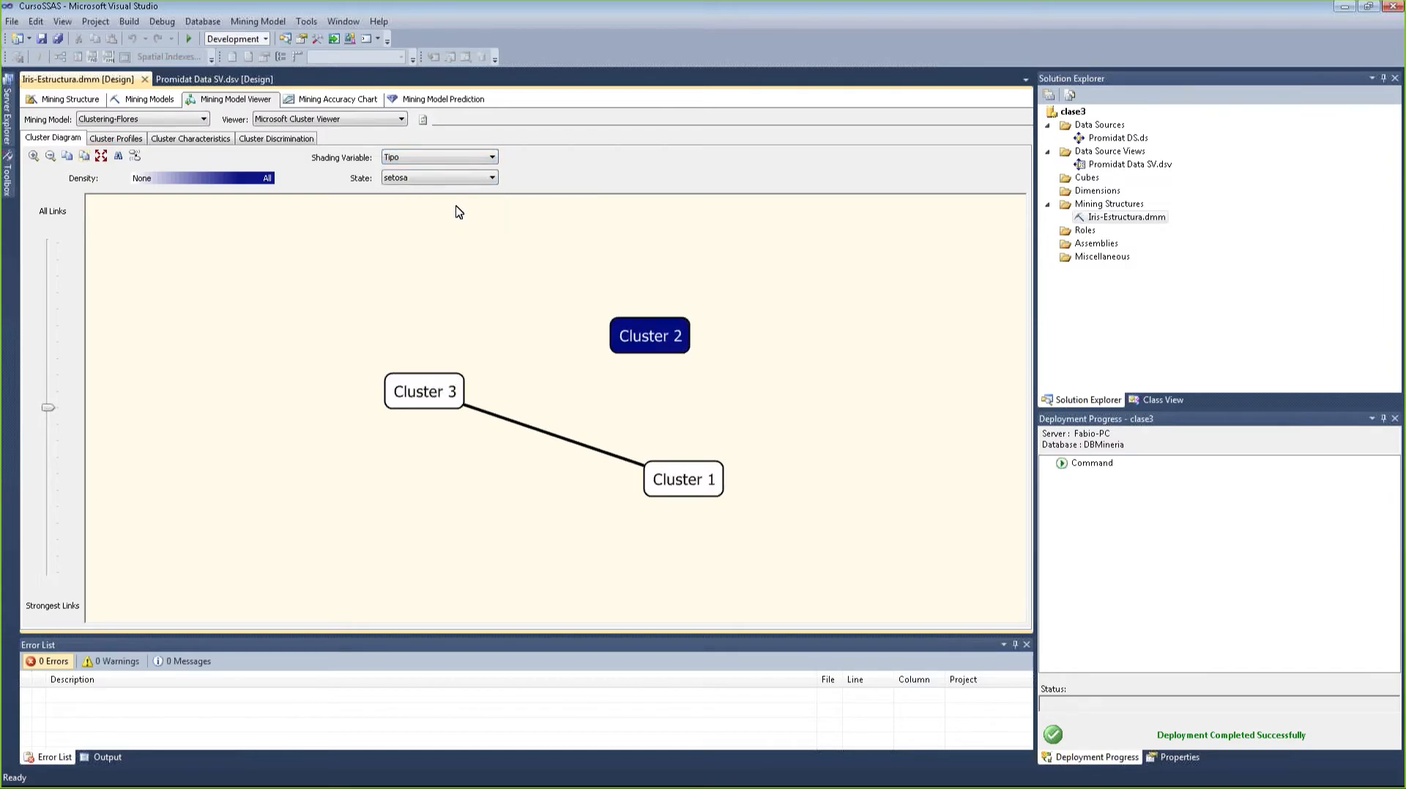
click(460, 180)
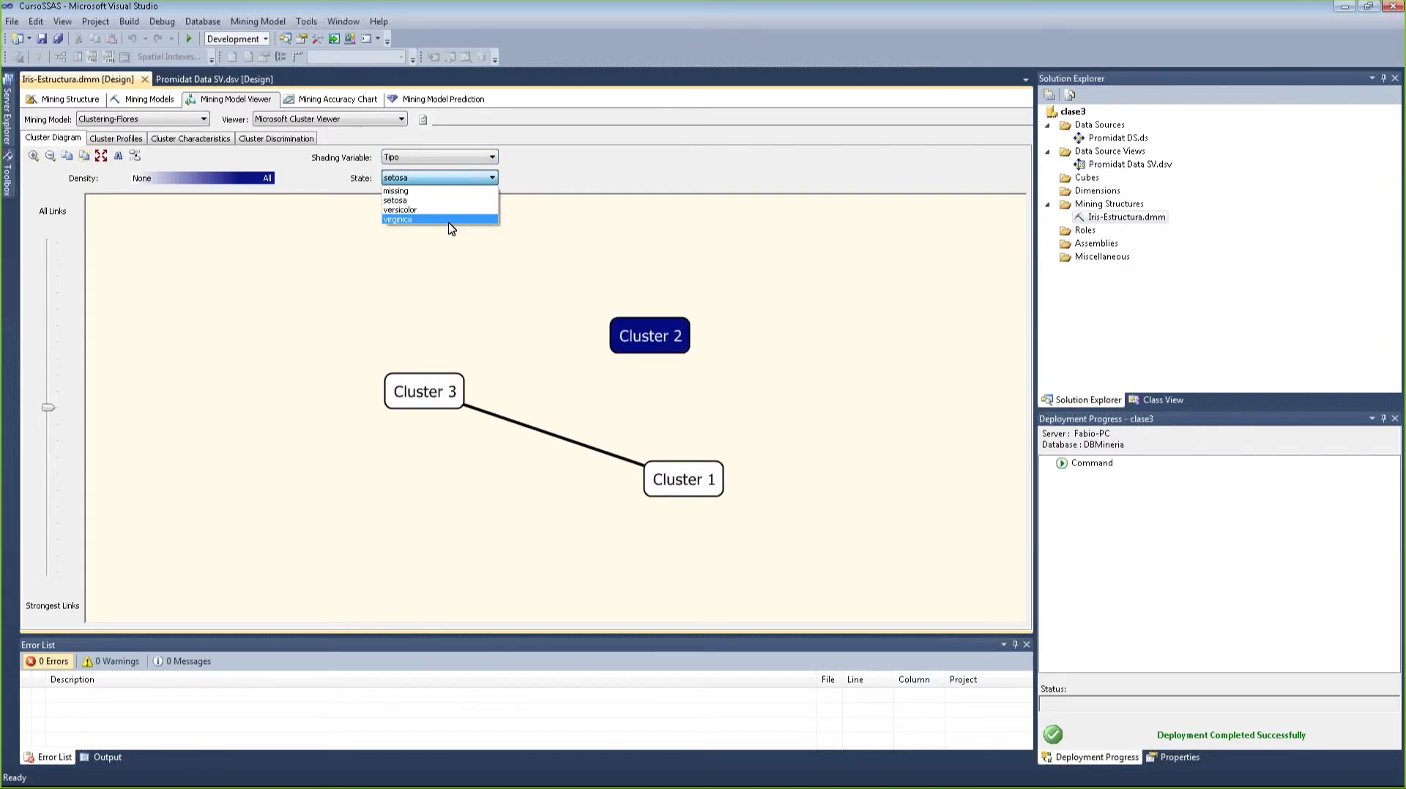
click(439, 200)
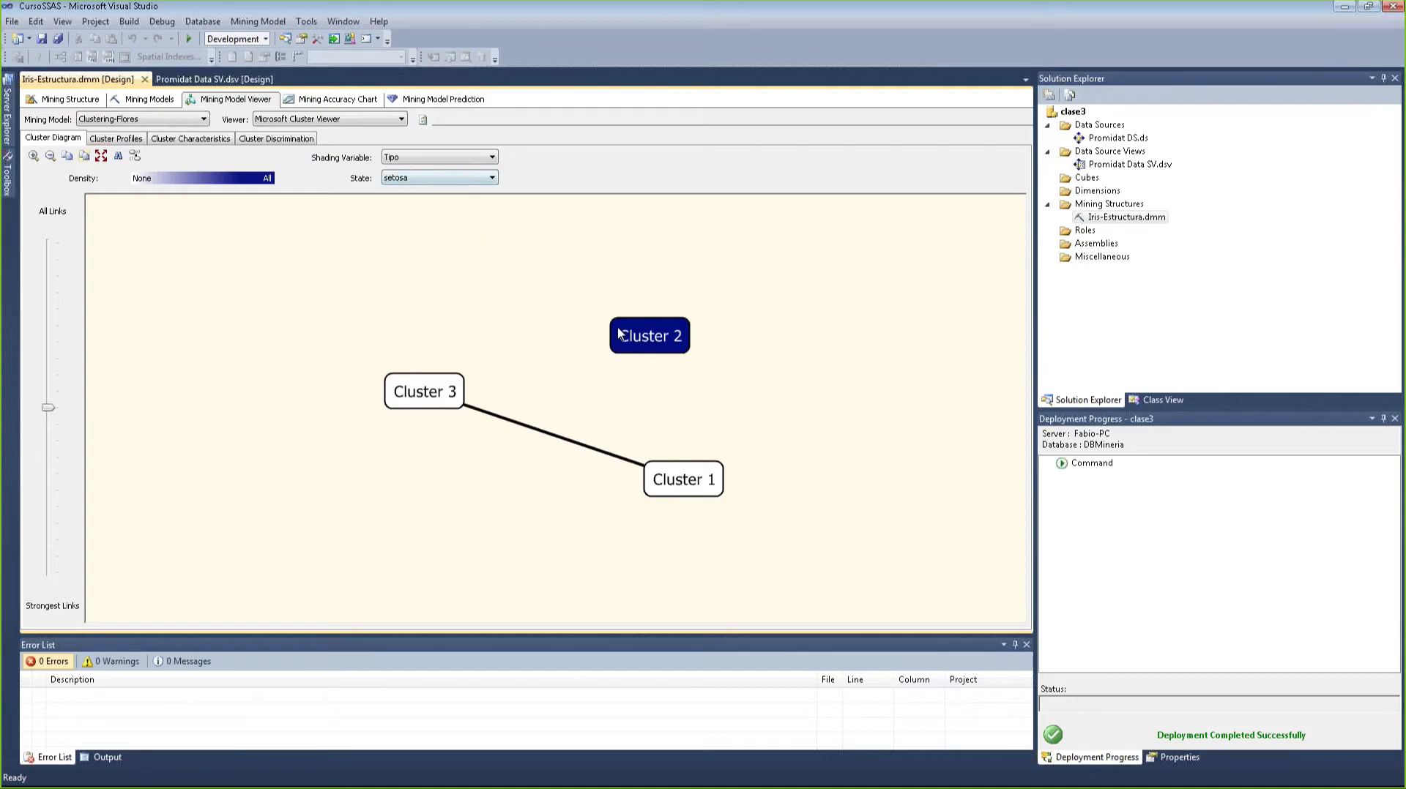
mouse_move(628, 328)
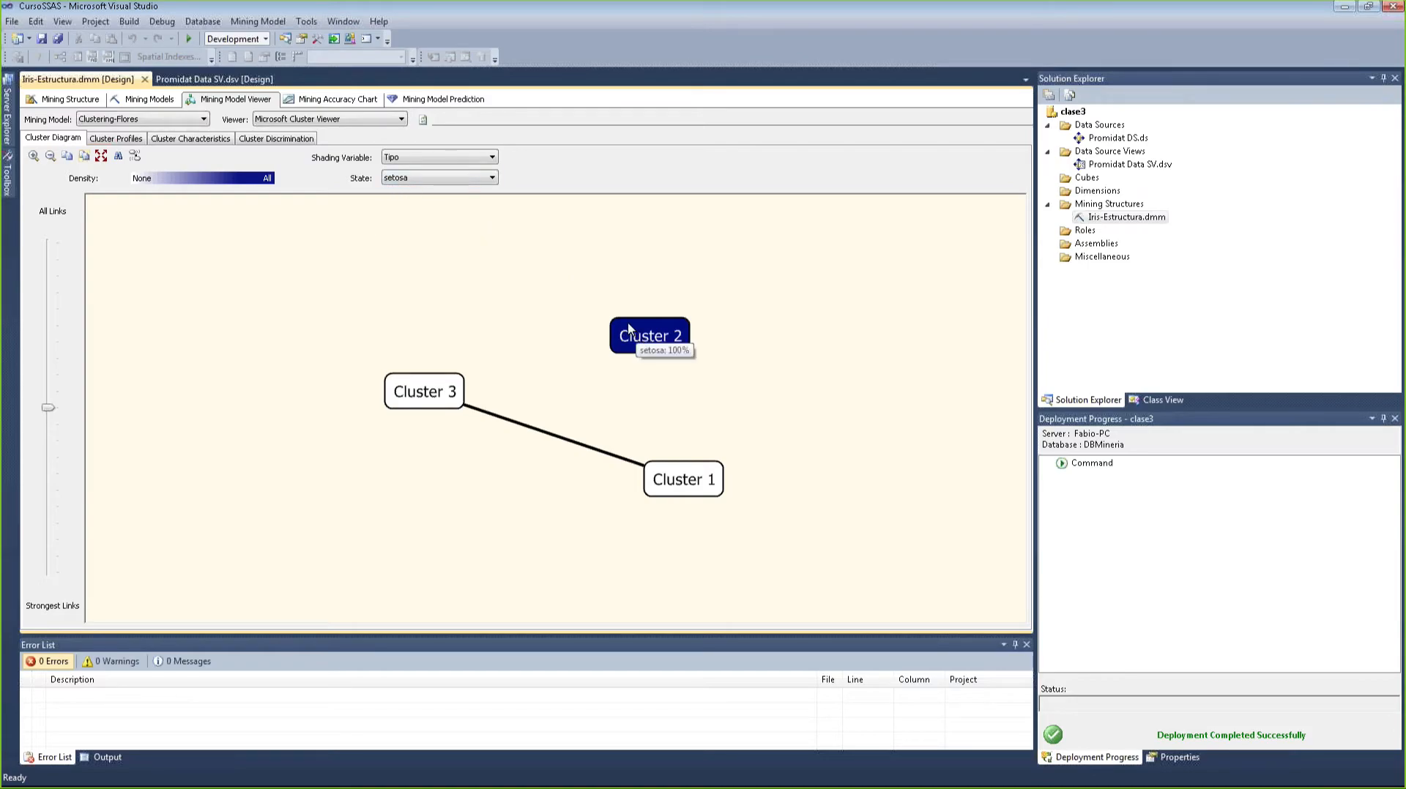
click(681, 337)
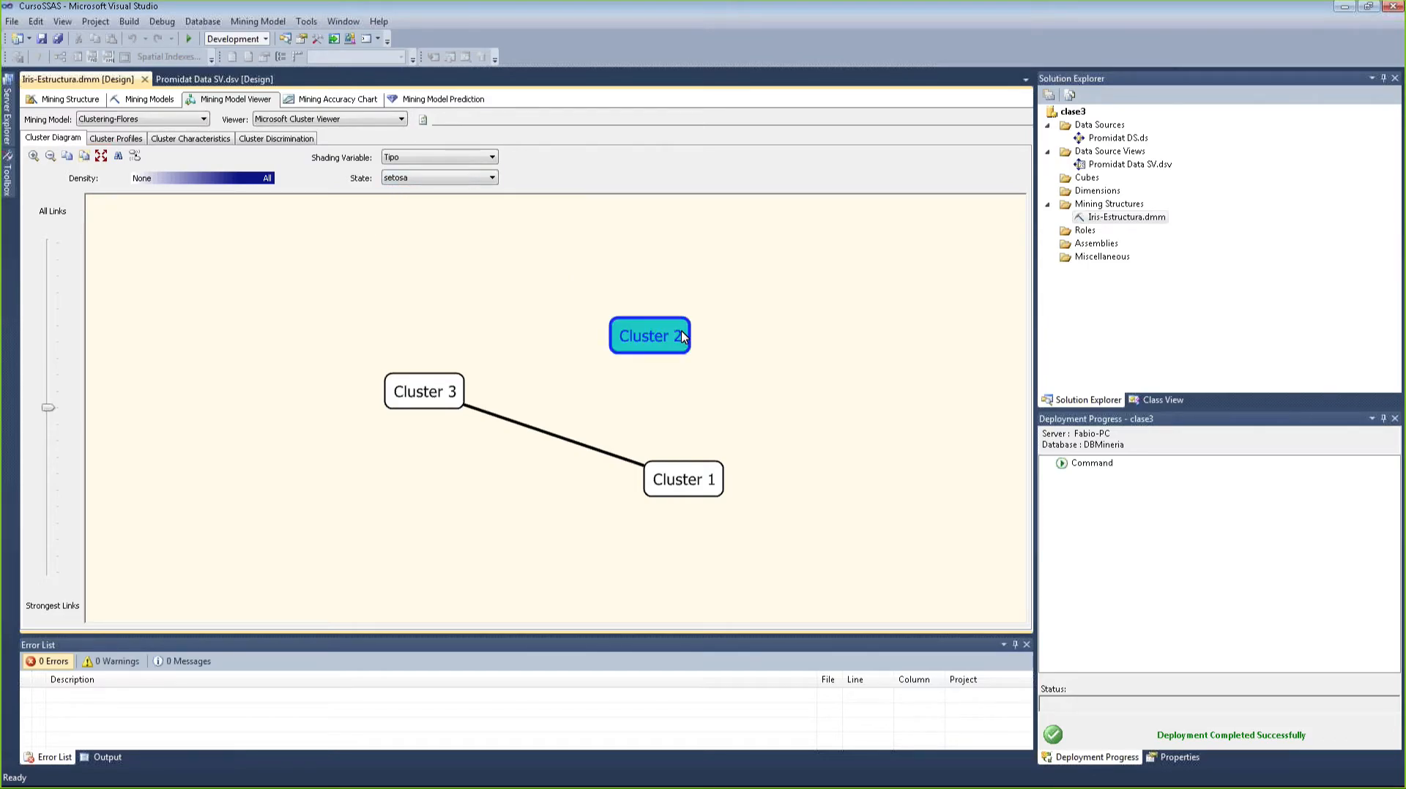
- Compare the cluster diagram's shading for the Tipo states versicolor and virginica, then return it to setosa
click(432, 178)
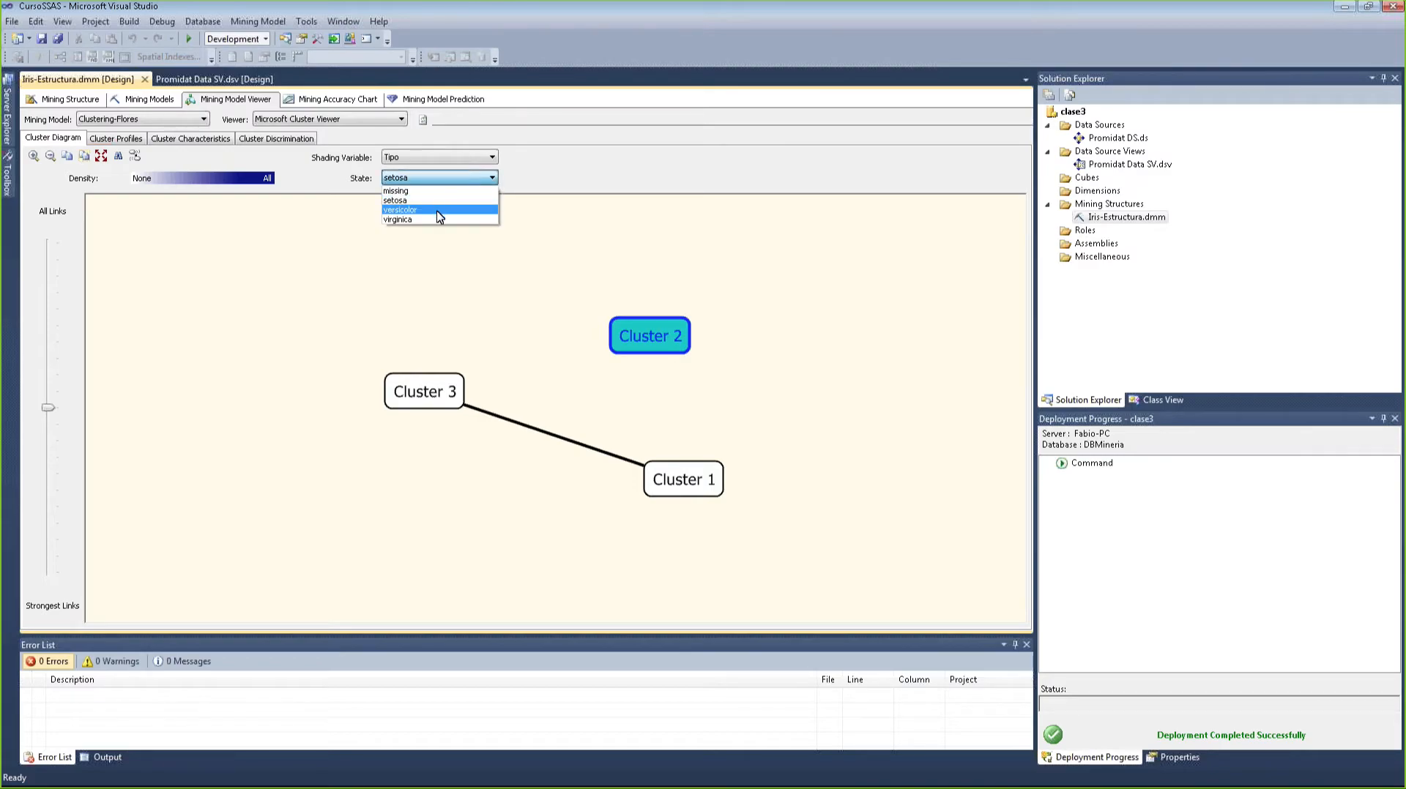
click(436, 206)
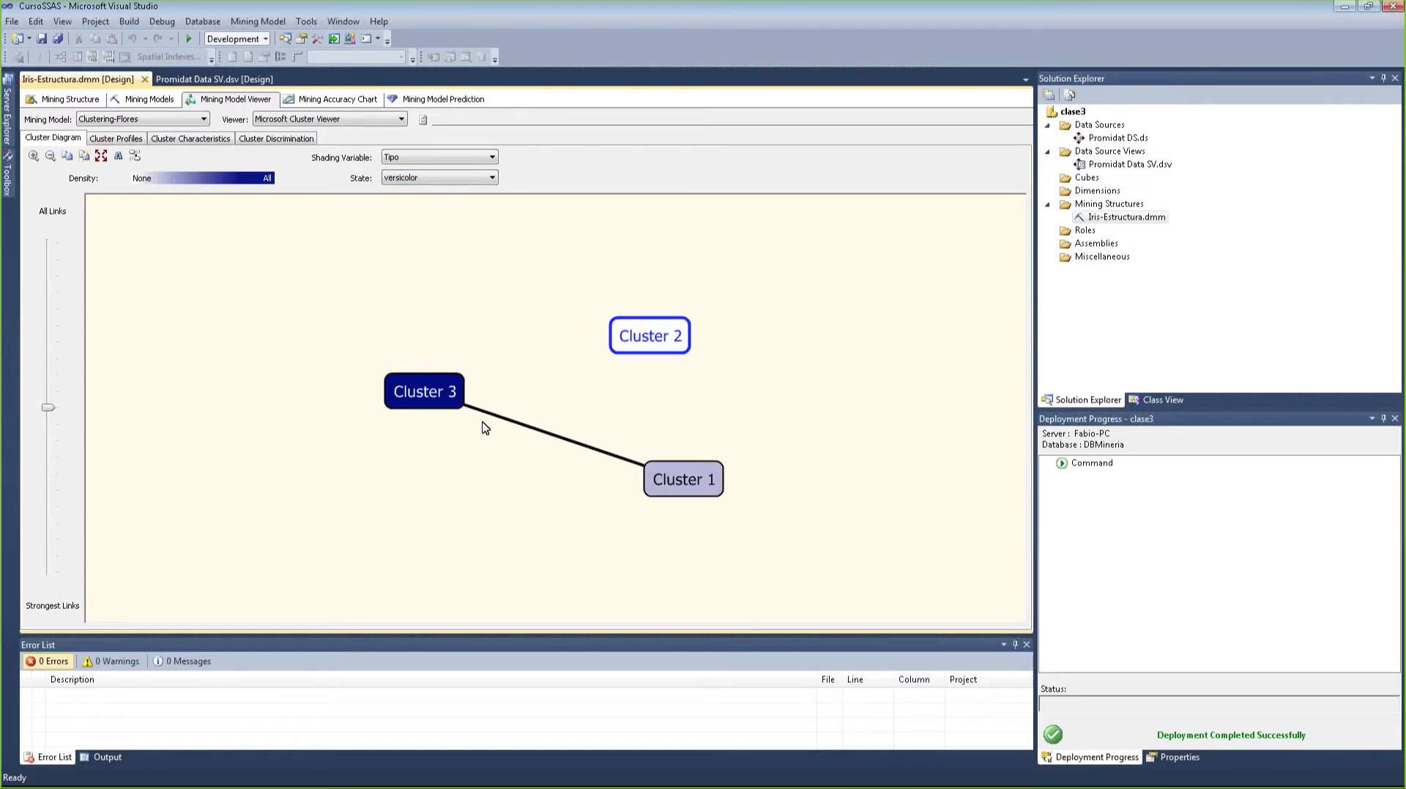
click(438, 178)
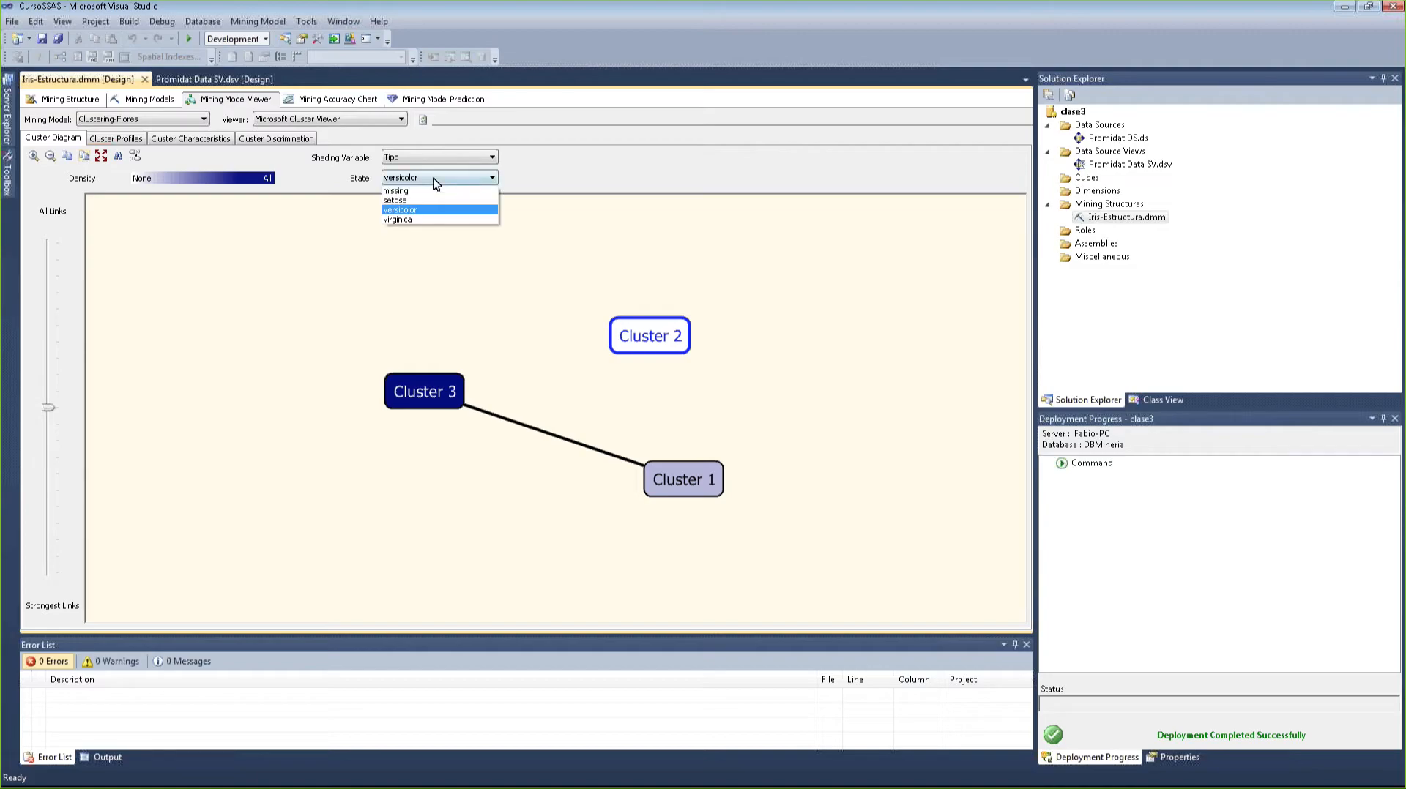
click(430, 220)
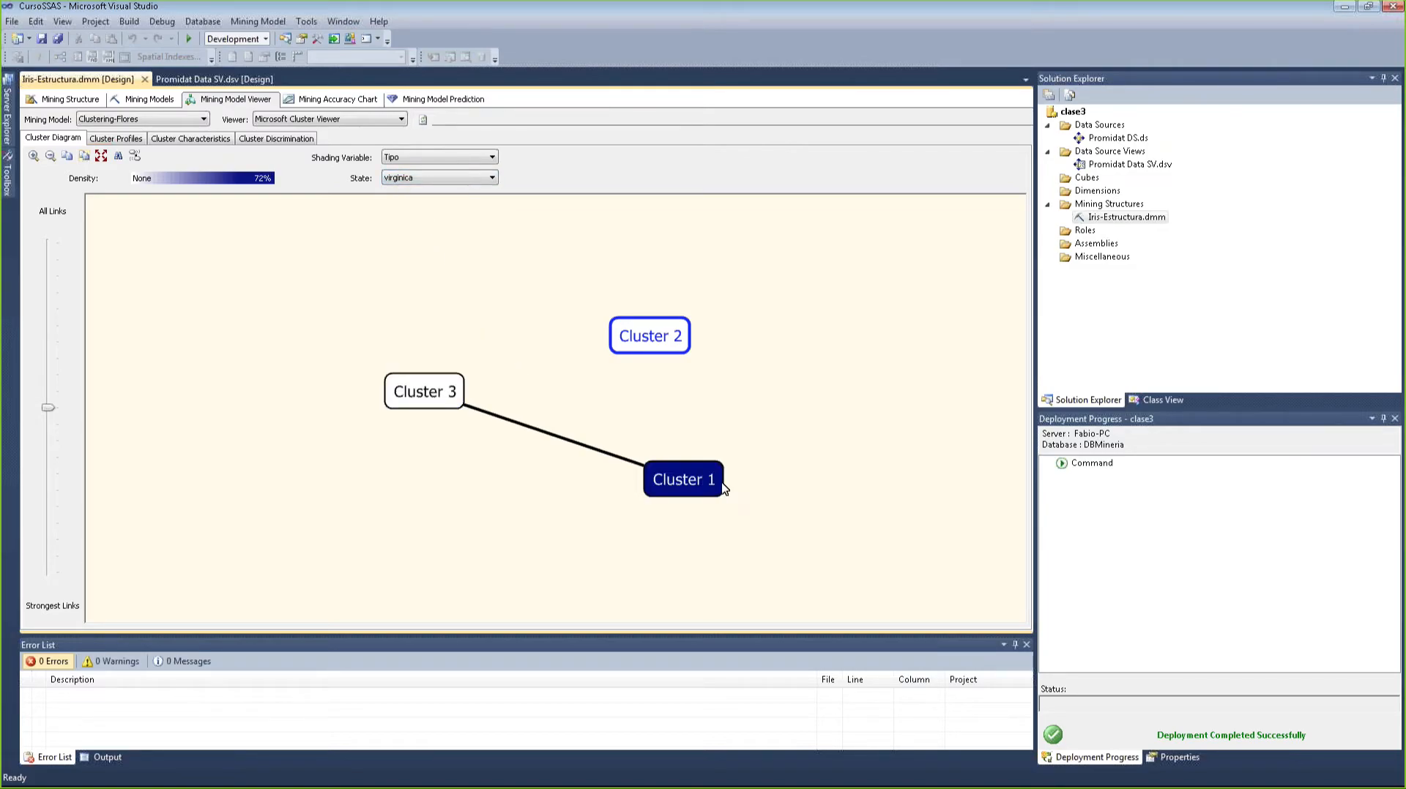
click(665, 476)
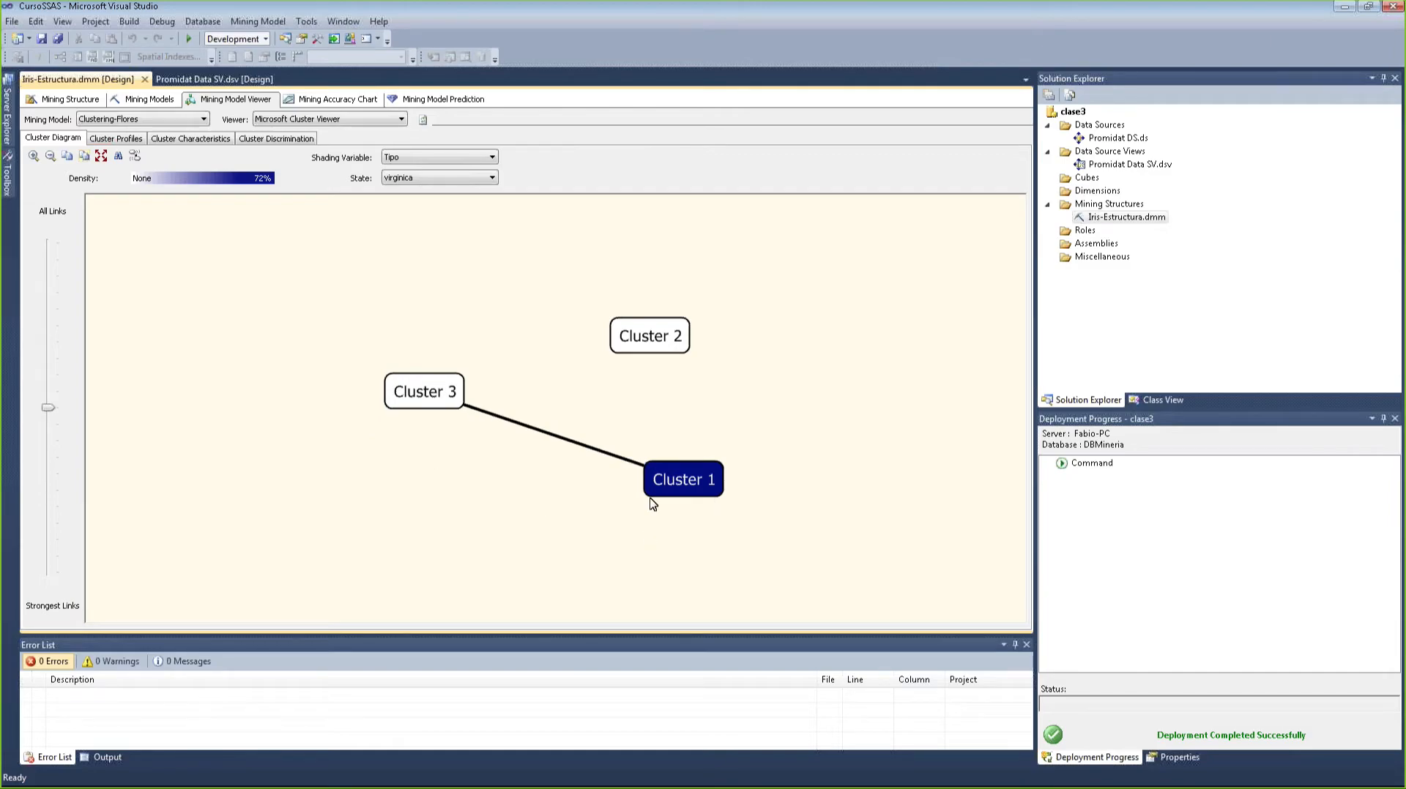
click(492, 178)
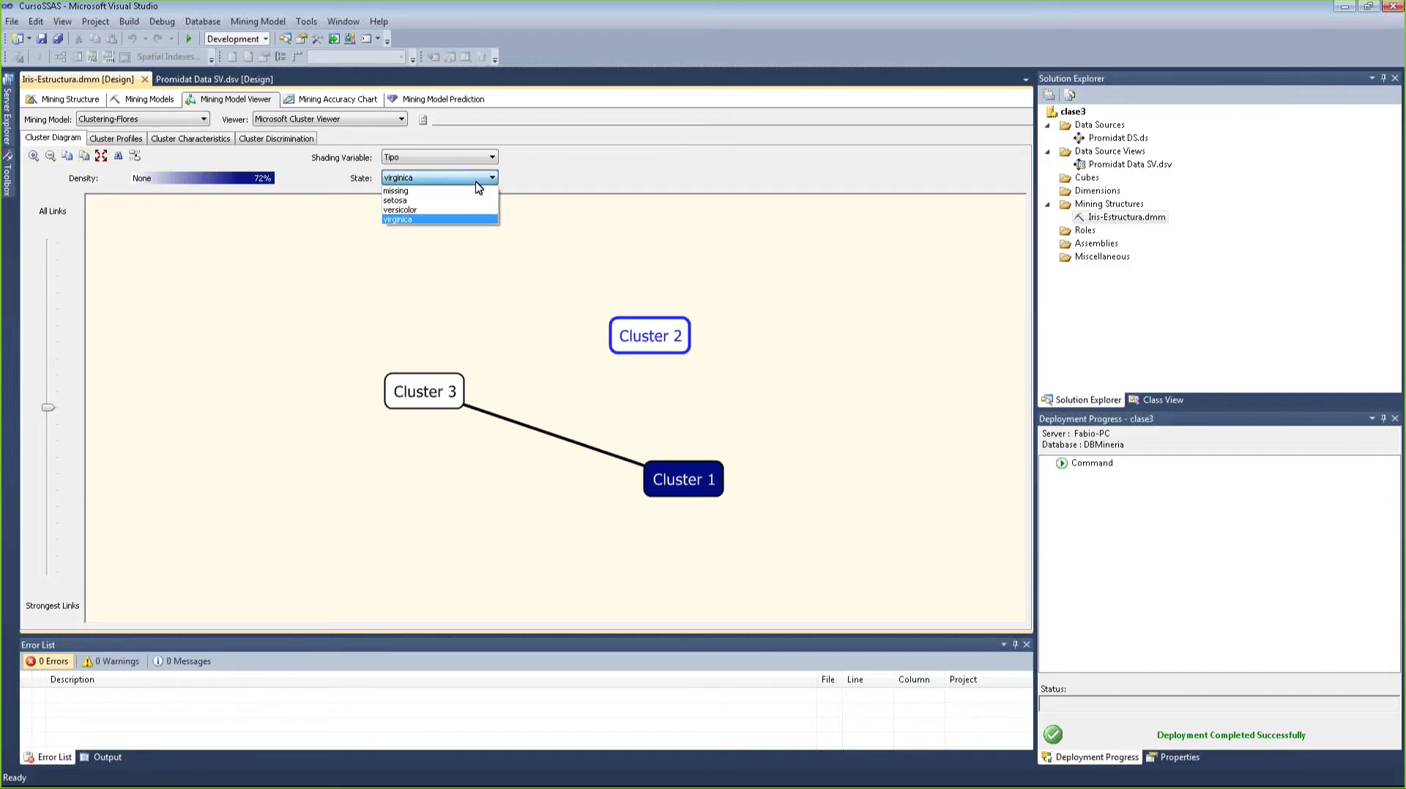
click(432, 191)
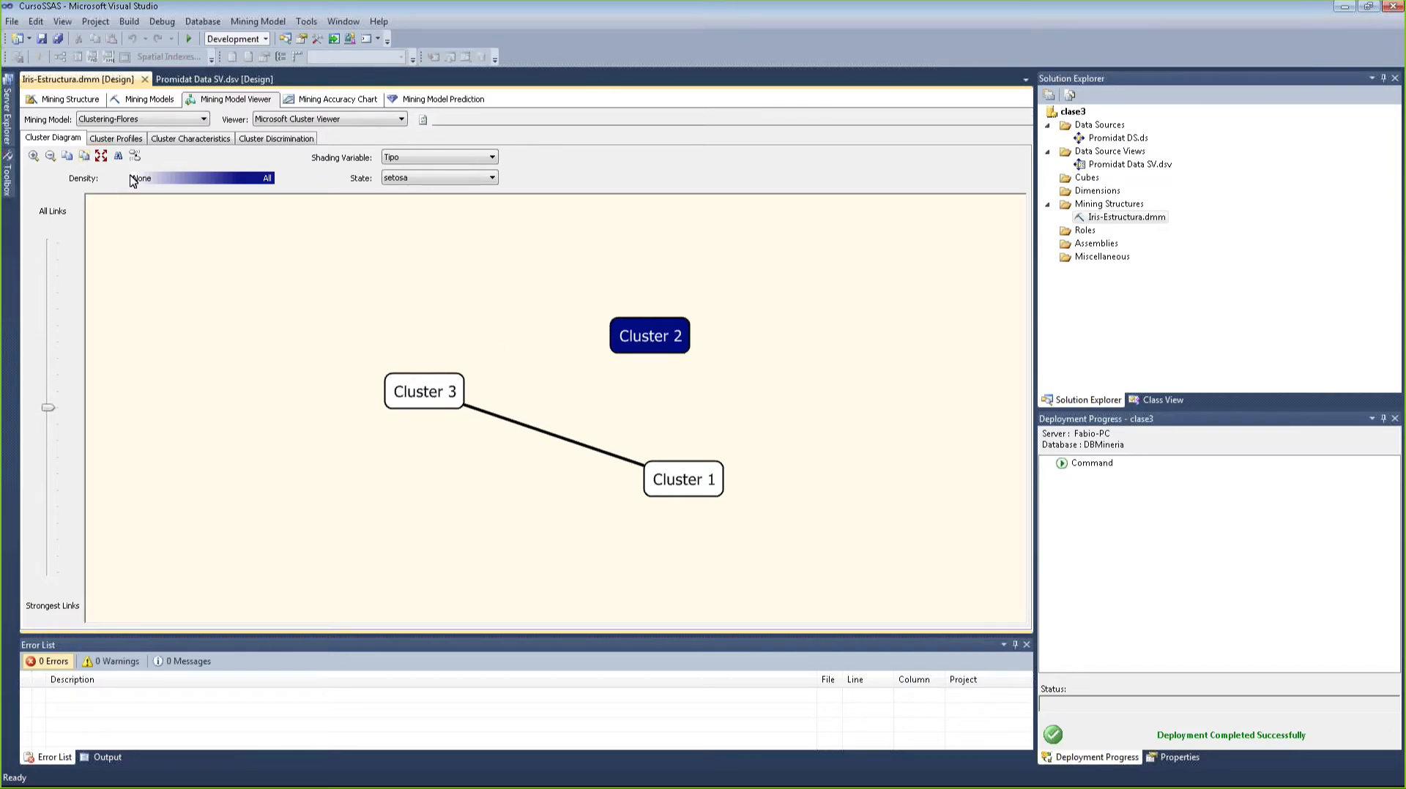
- Display the cluster profiles with enough room for all variables and compare the petal and sepal measurements across the clusters
click(132, 142)
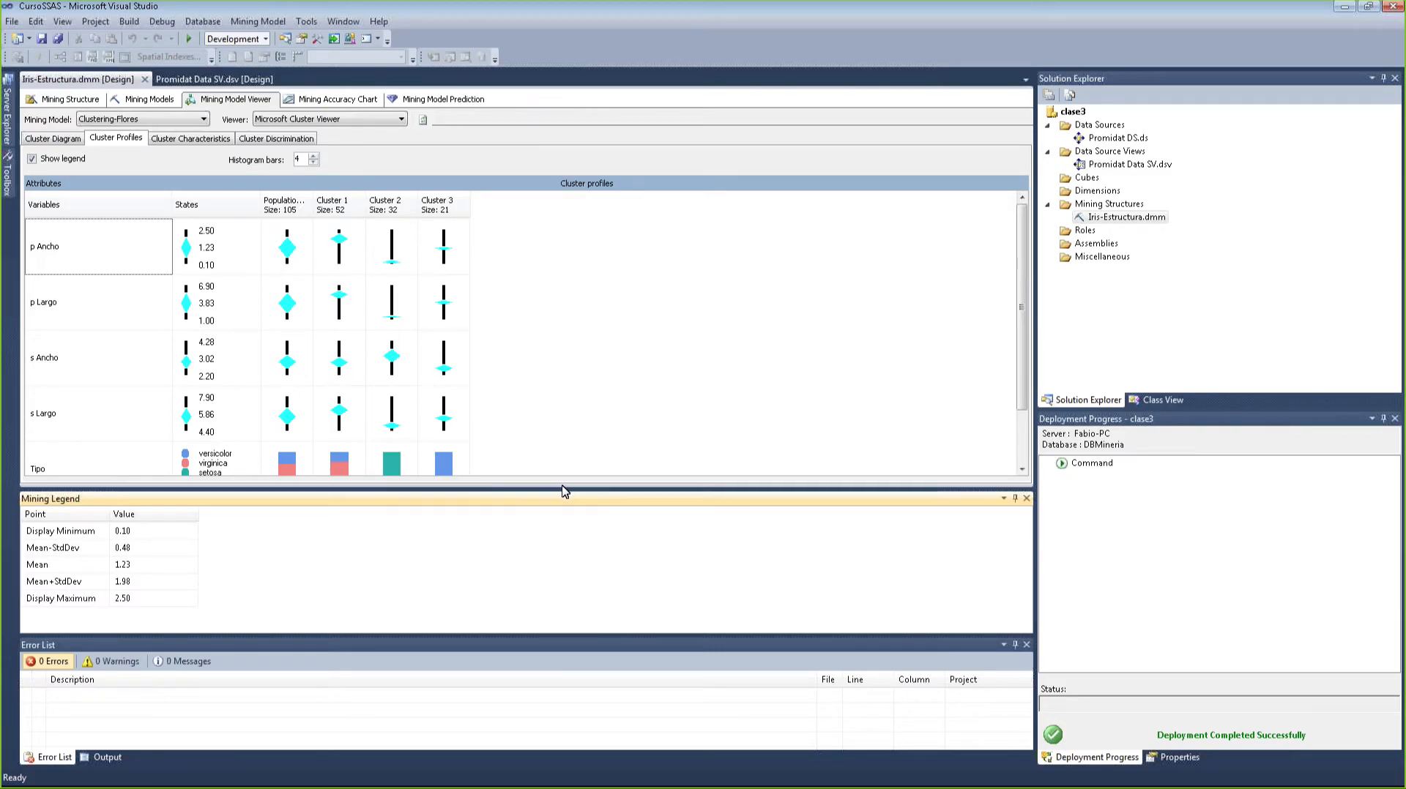
drag(557, 489, 555, 519)
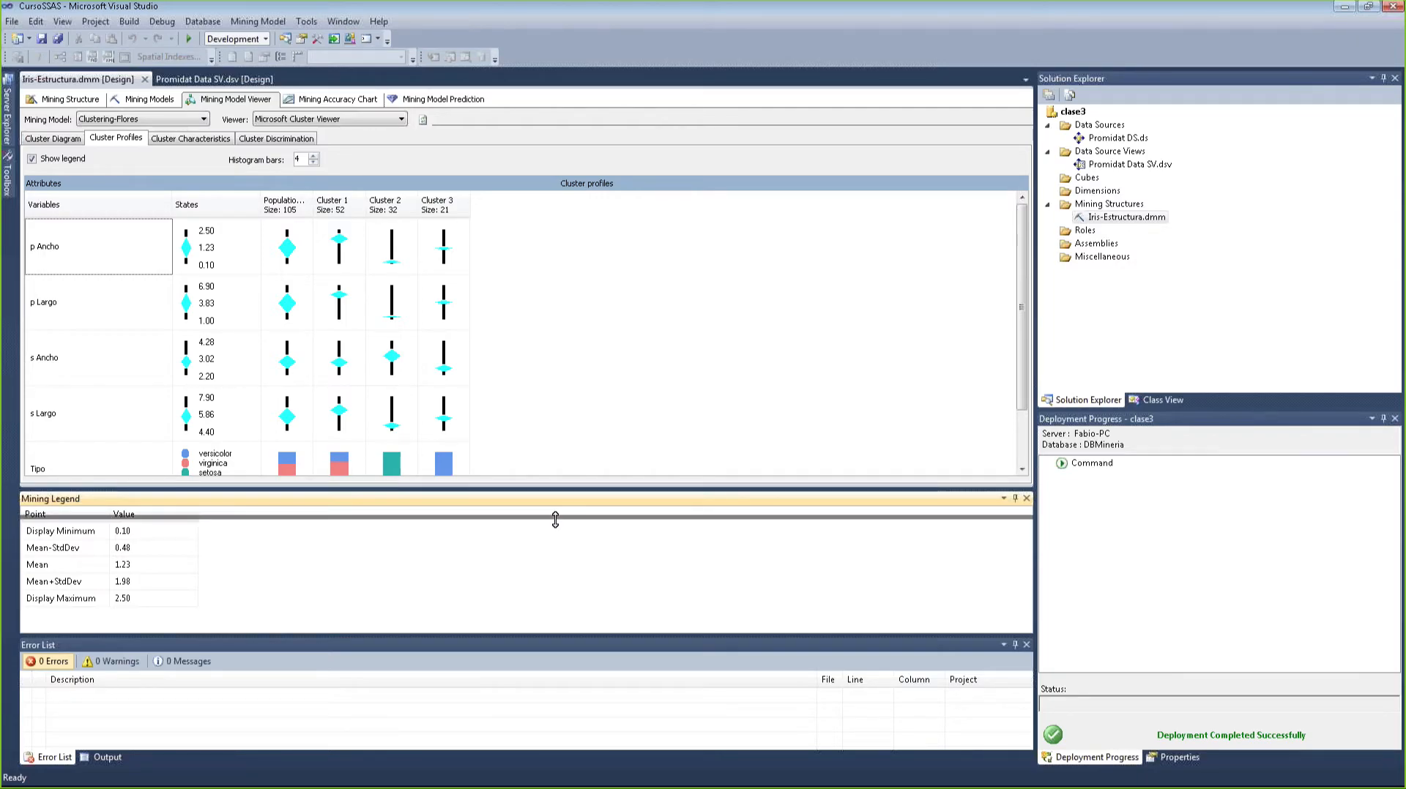
click(119, 298)
click(107, 266)
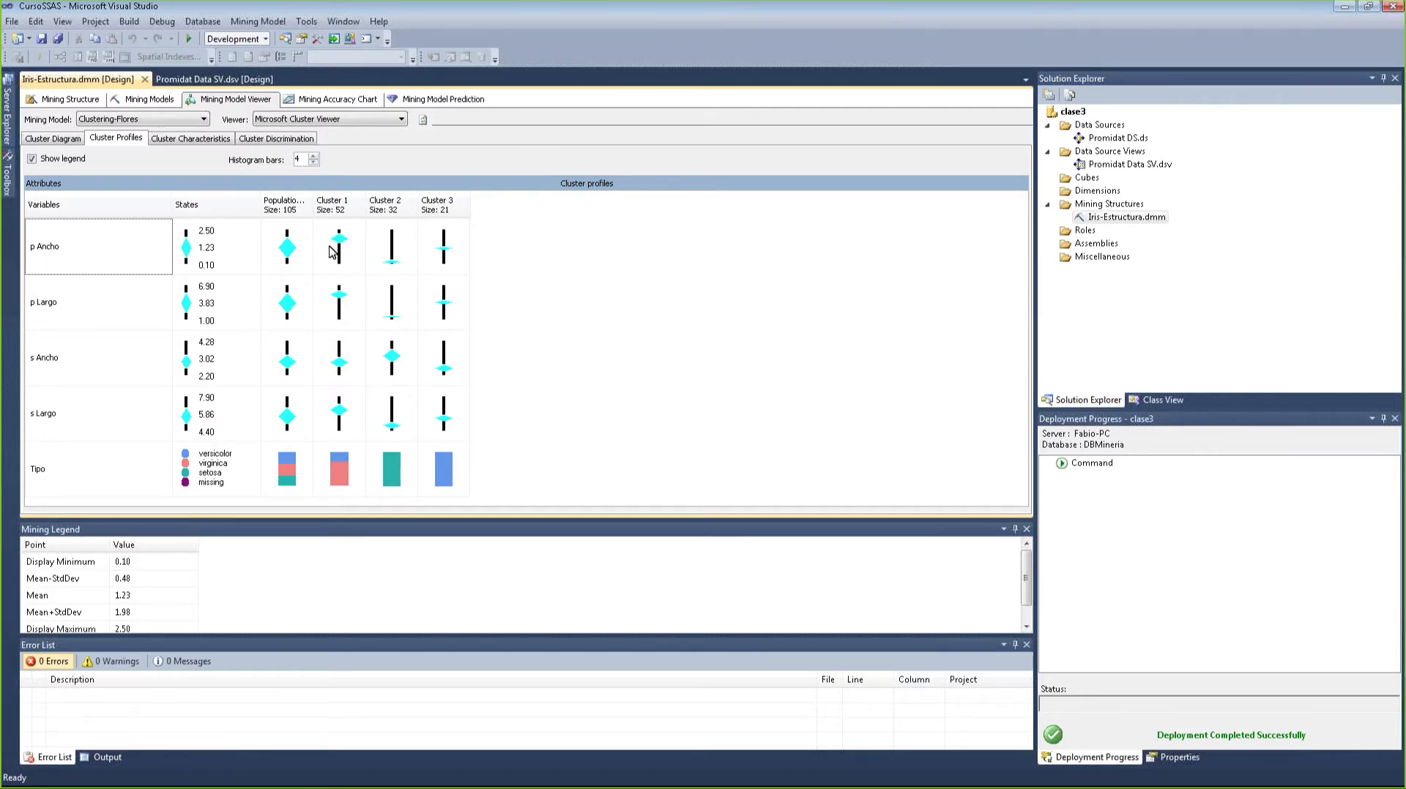
mouse_move(331, 251)
mouse_move(342, 364)
mouse_move(395, 483)
- Inspect the Tipo color legend and the Tipo distribution in Cluster 3, Cluster 2 and Cluster 1
click(135, 474)
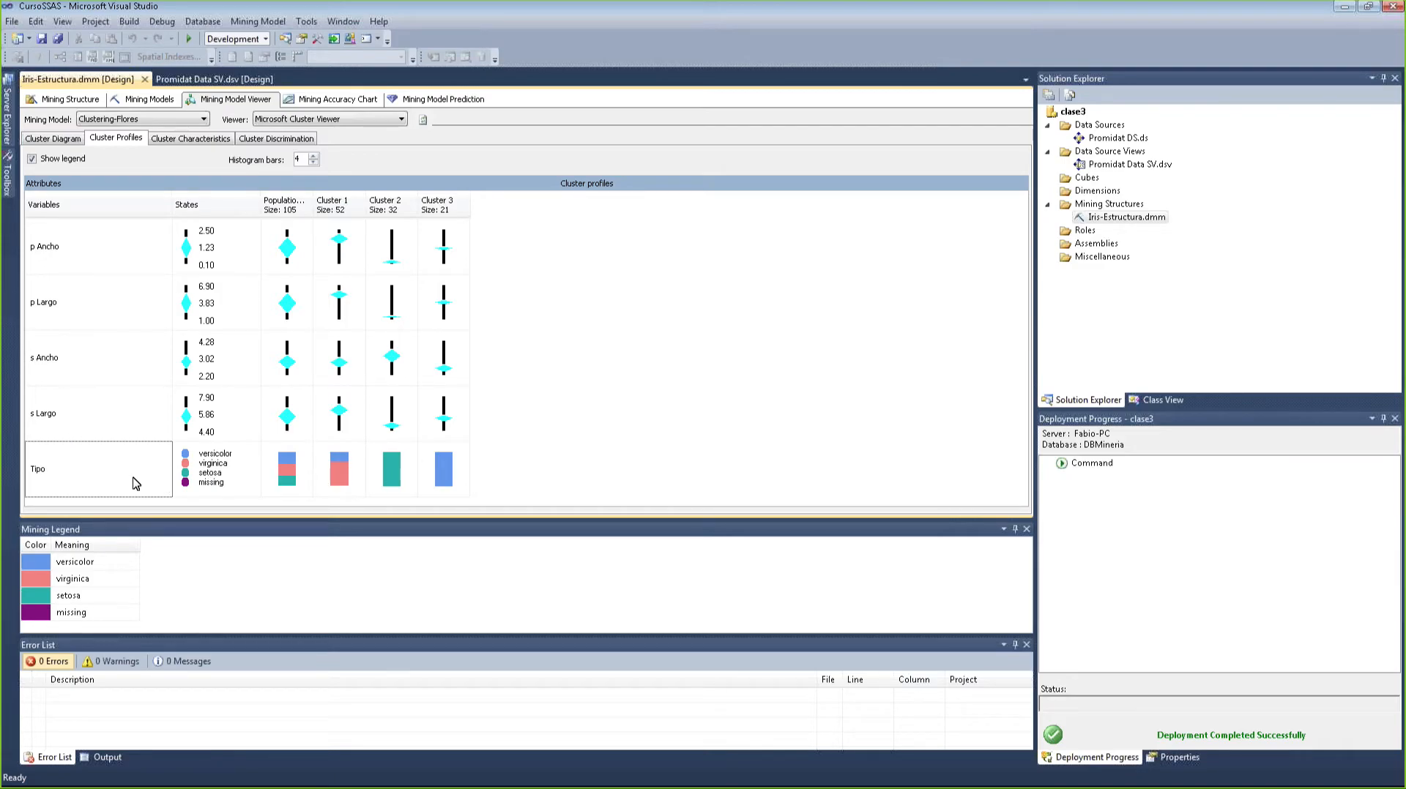
mouse_move(266, 485)
click(447, 475)
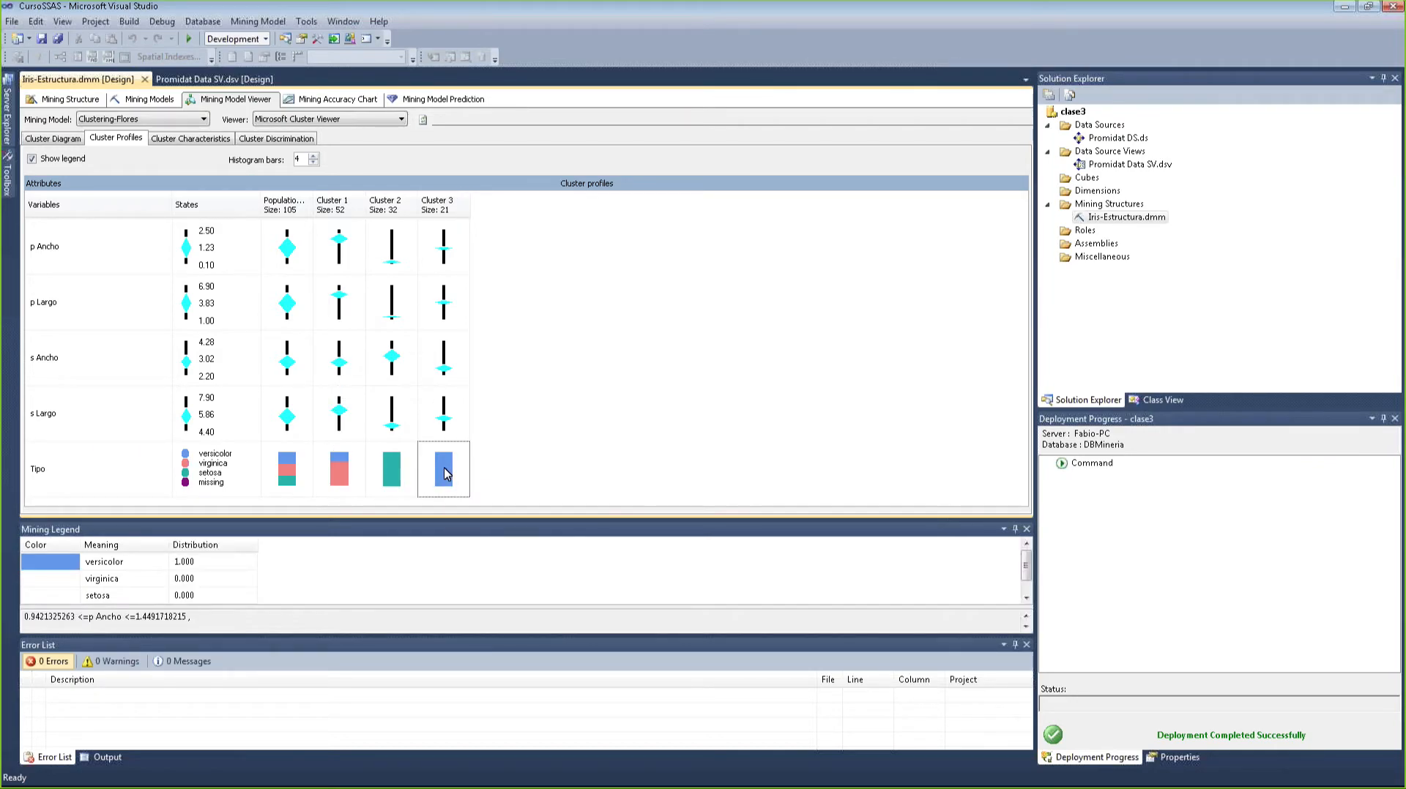
click(405, 475)
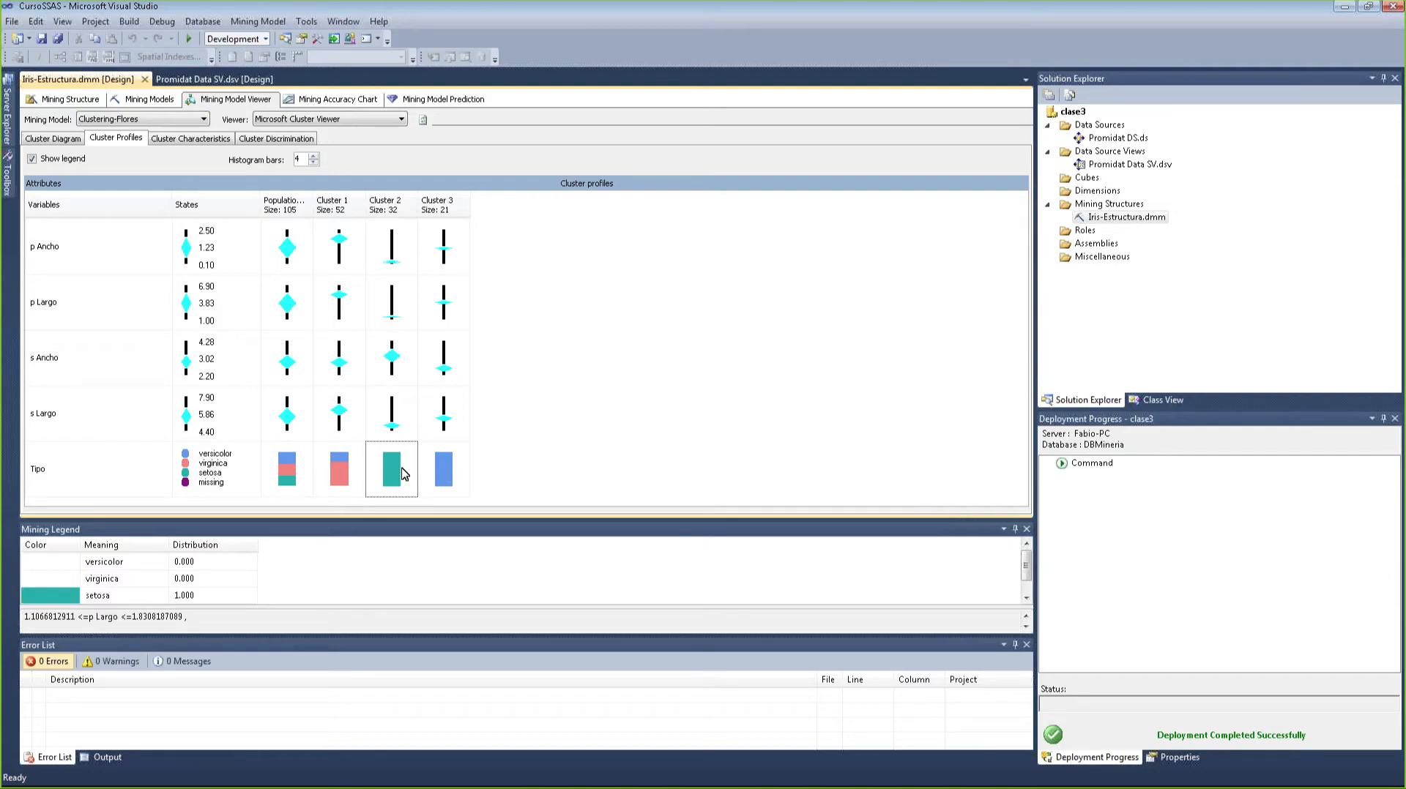
click(354, 474)
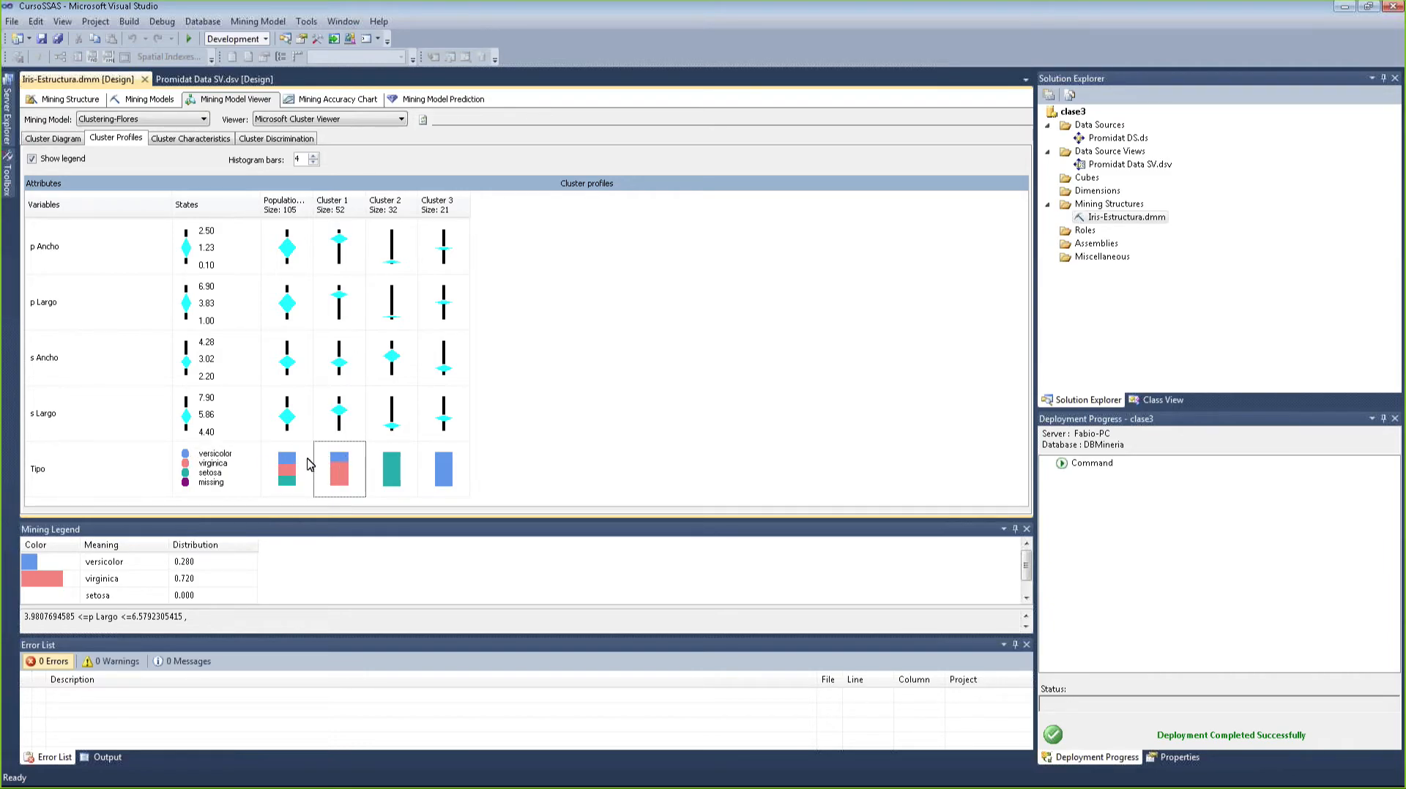
- Check the link of Cluster 1 in the cluster diagram, then review its variables in the cluster profiles again
click(66, 139)
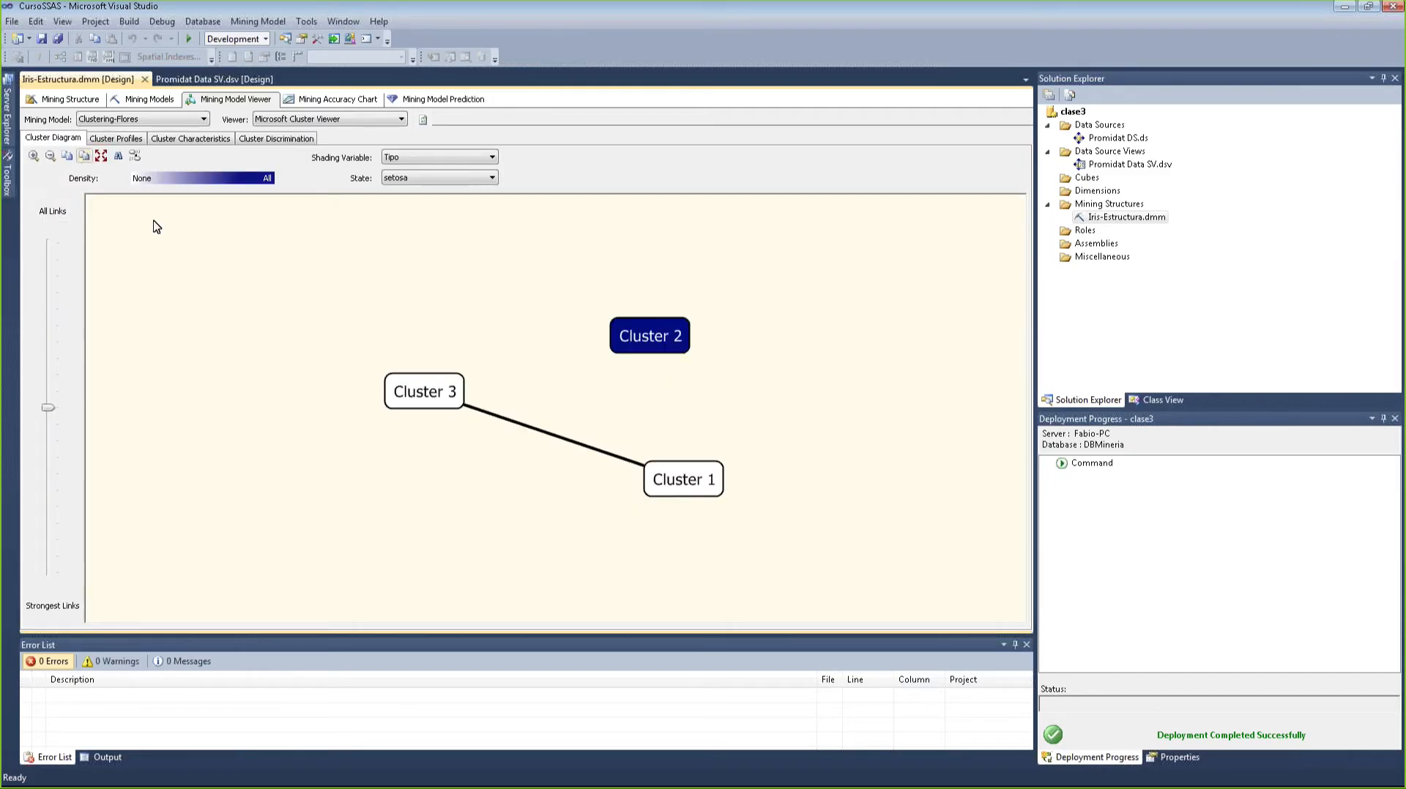
click(678, 480)
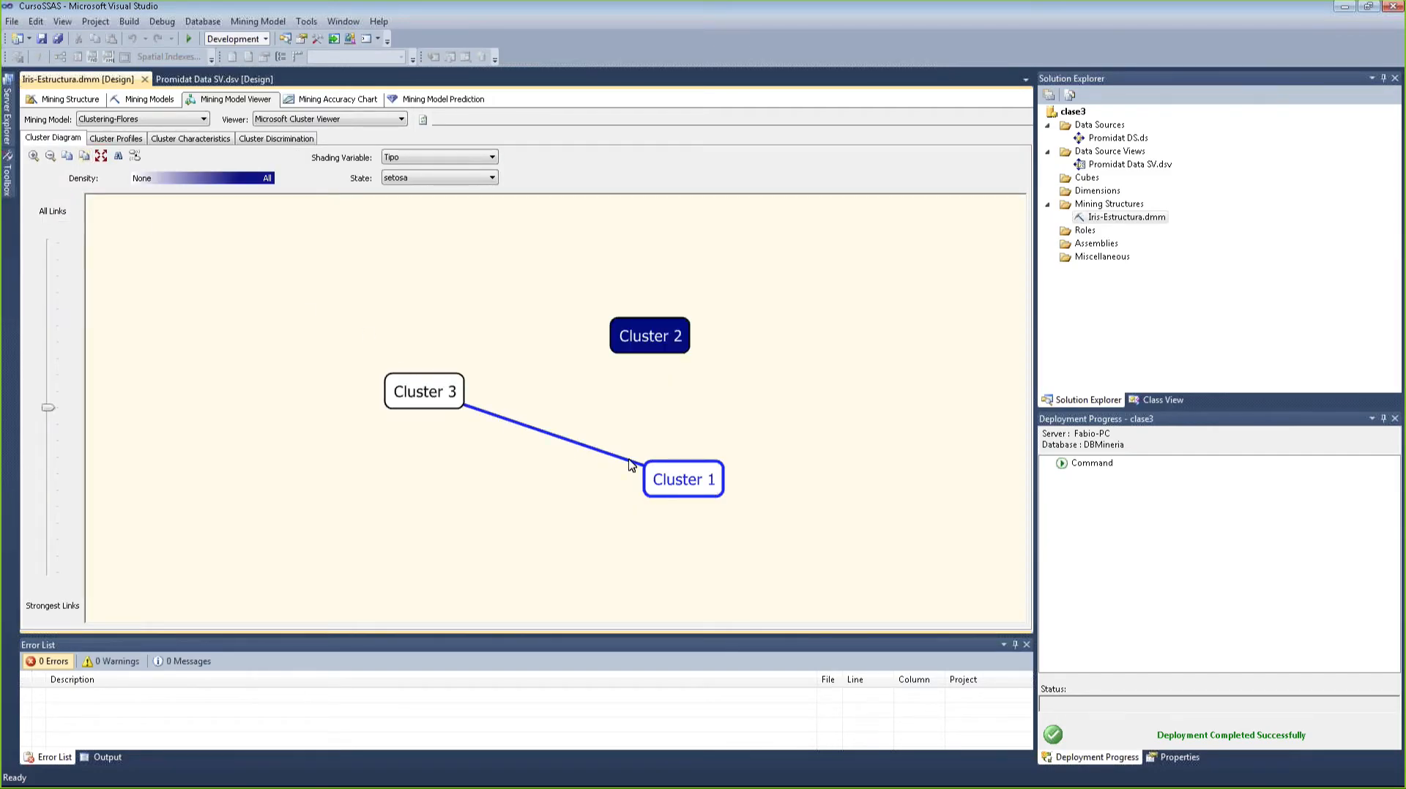
click(122, 140)
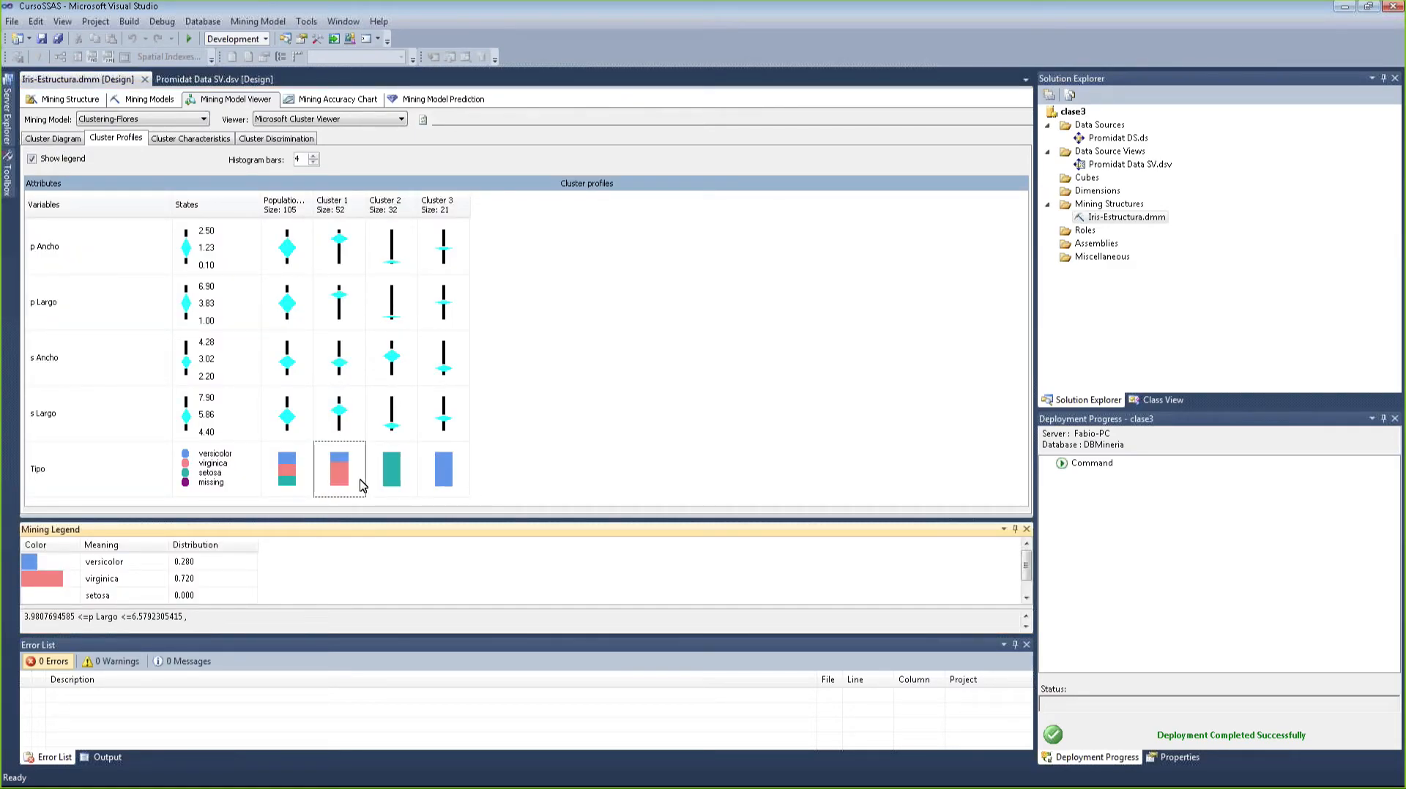
mouse_move(362, 485)
mouse_move(364, 282)
mouse_move(358, 358)
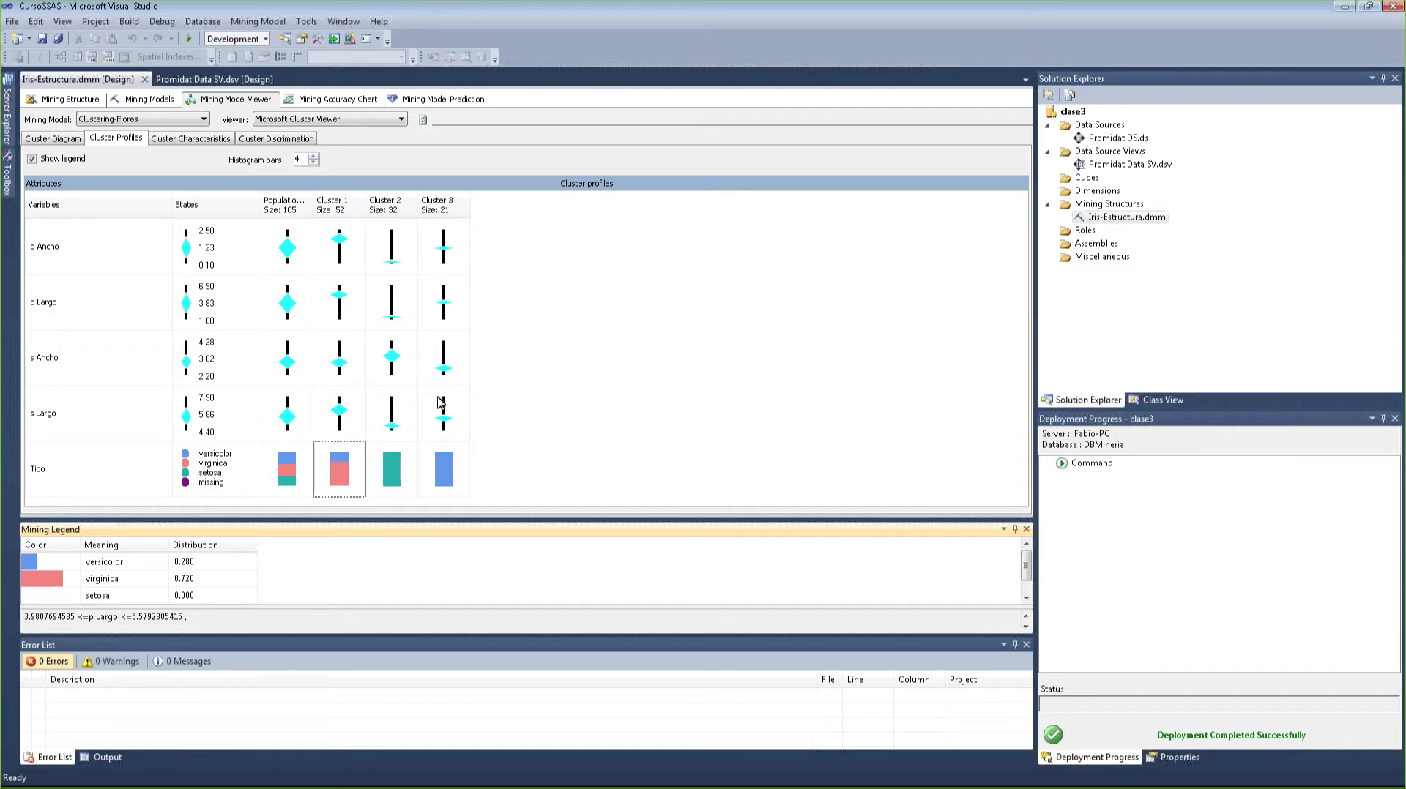
- Restart the mining accuracy chart and set the predict value to versicolor for Arbol-Flores and Clustering-Flores
click(359, 103)
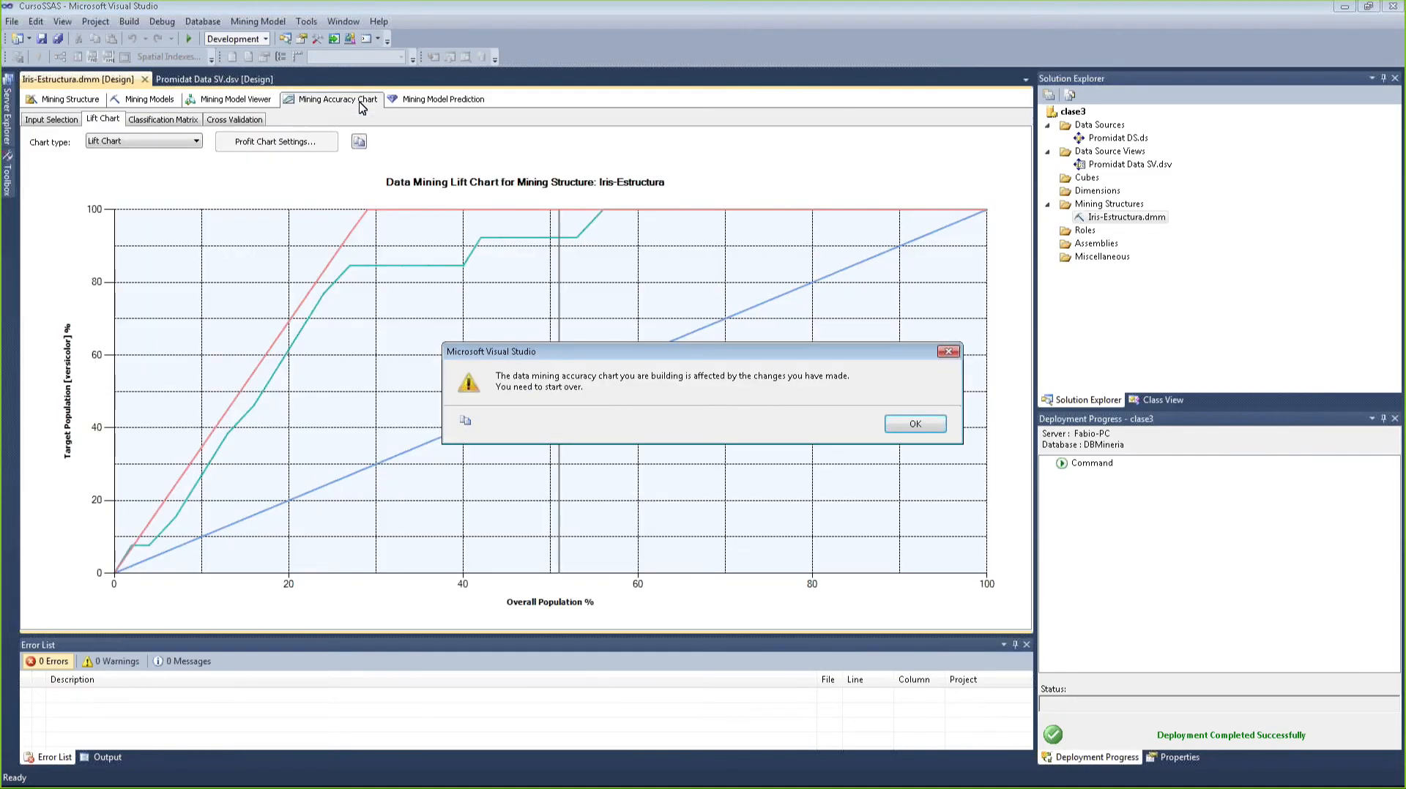
click(923, 423)
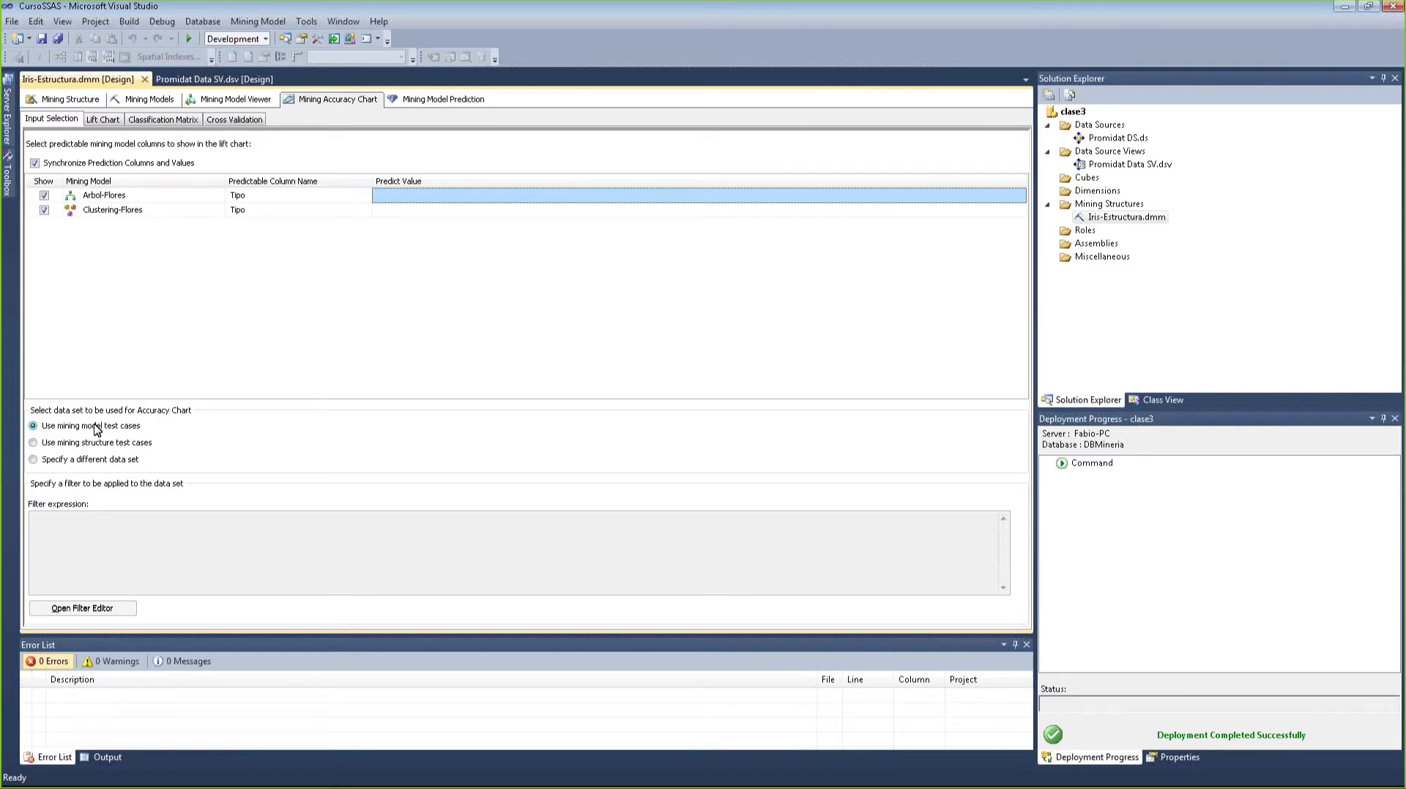
click(493, 194)
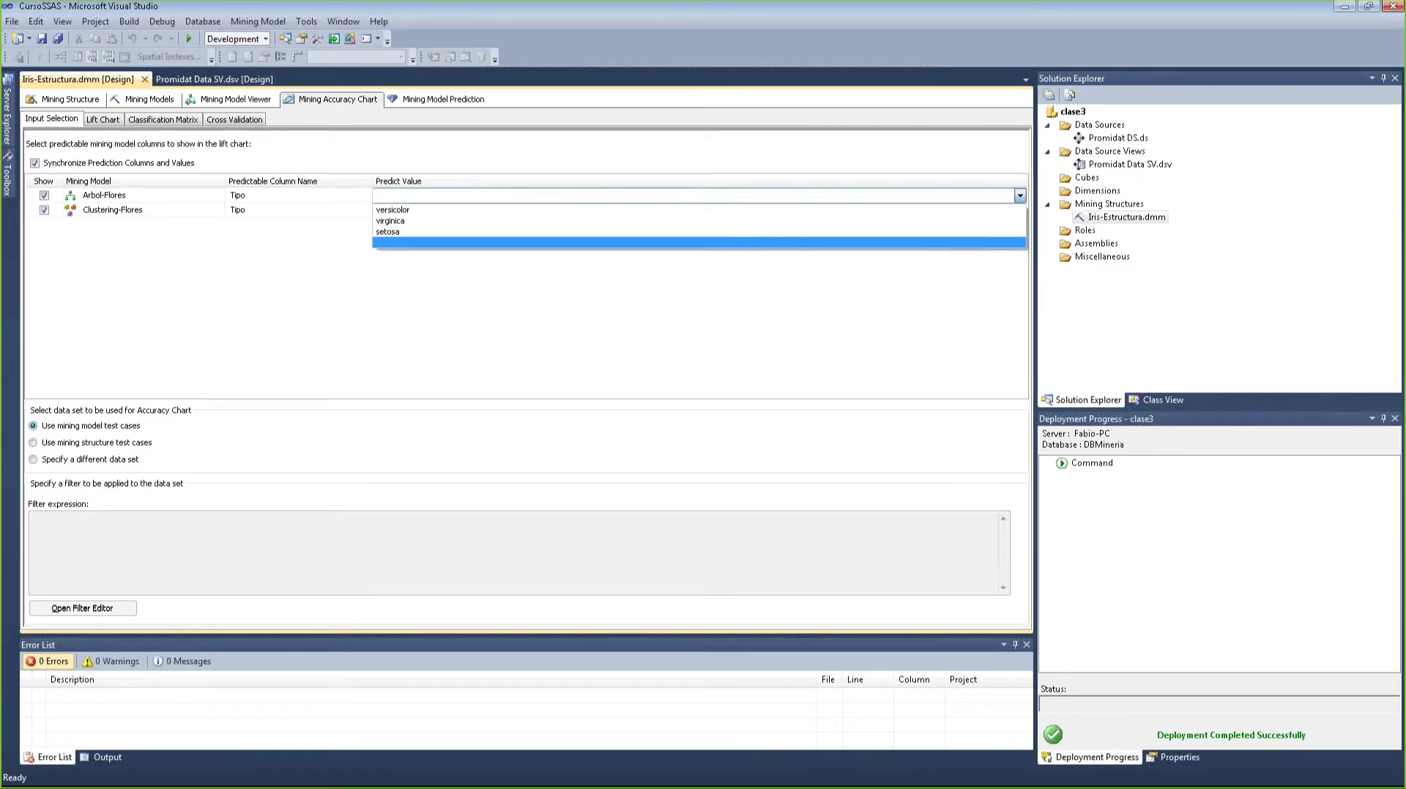
click(492, 210)
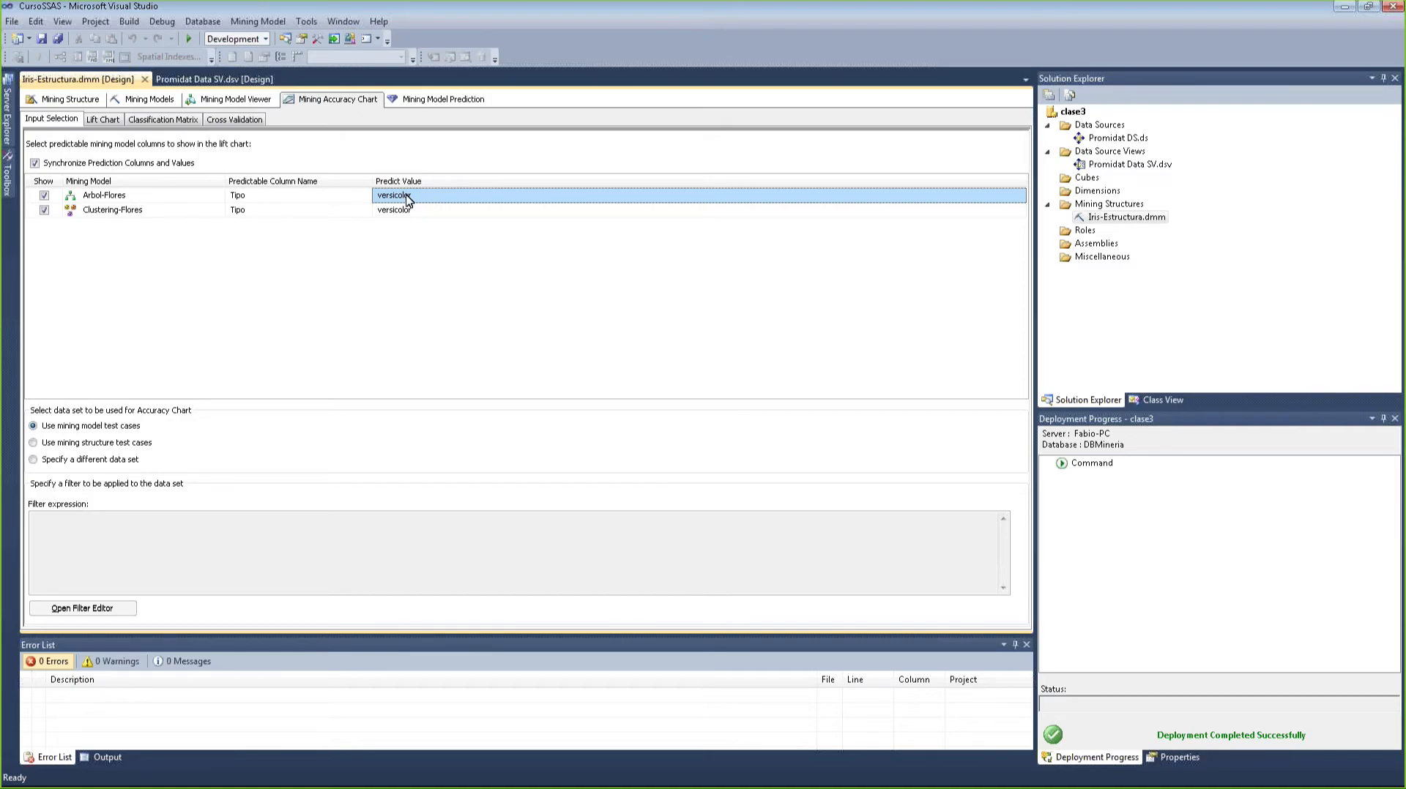
- Display the lift chart and compare the Arbol-Flores and Clustering-Flores curves at a lower overall population percentage
click(103, 120)
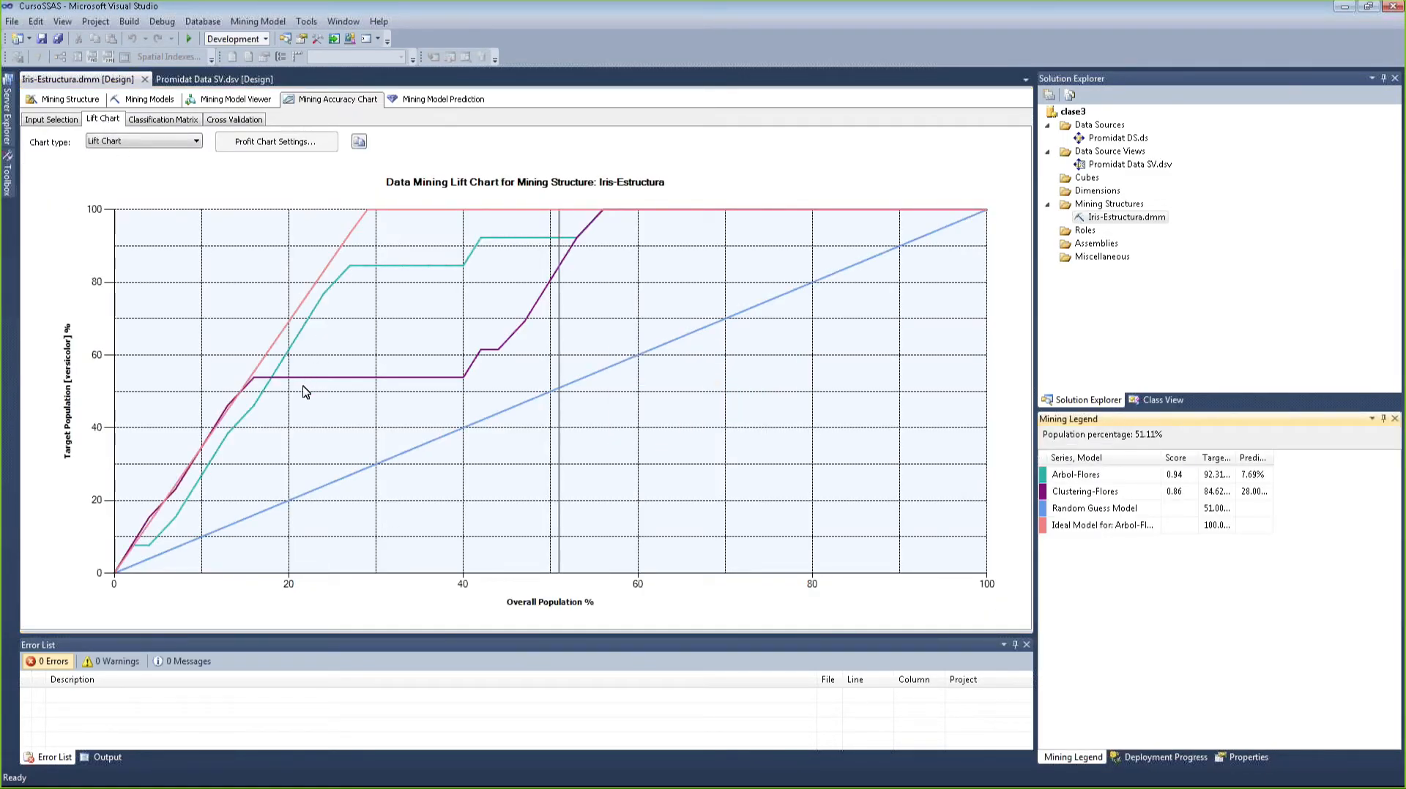
mouse_move(299, 385)
click(428, 273)
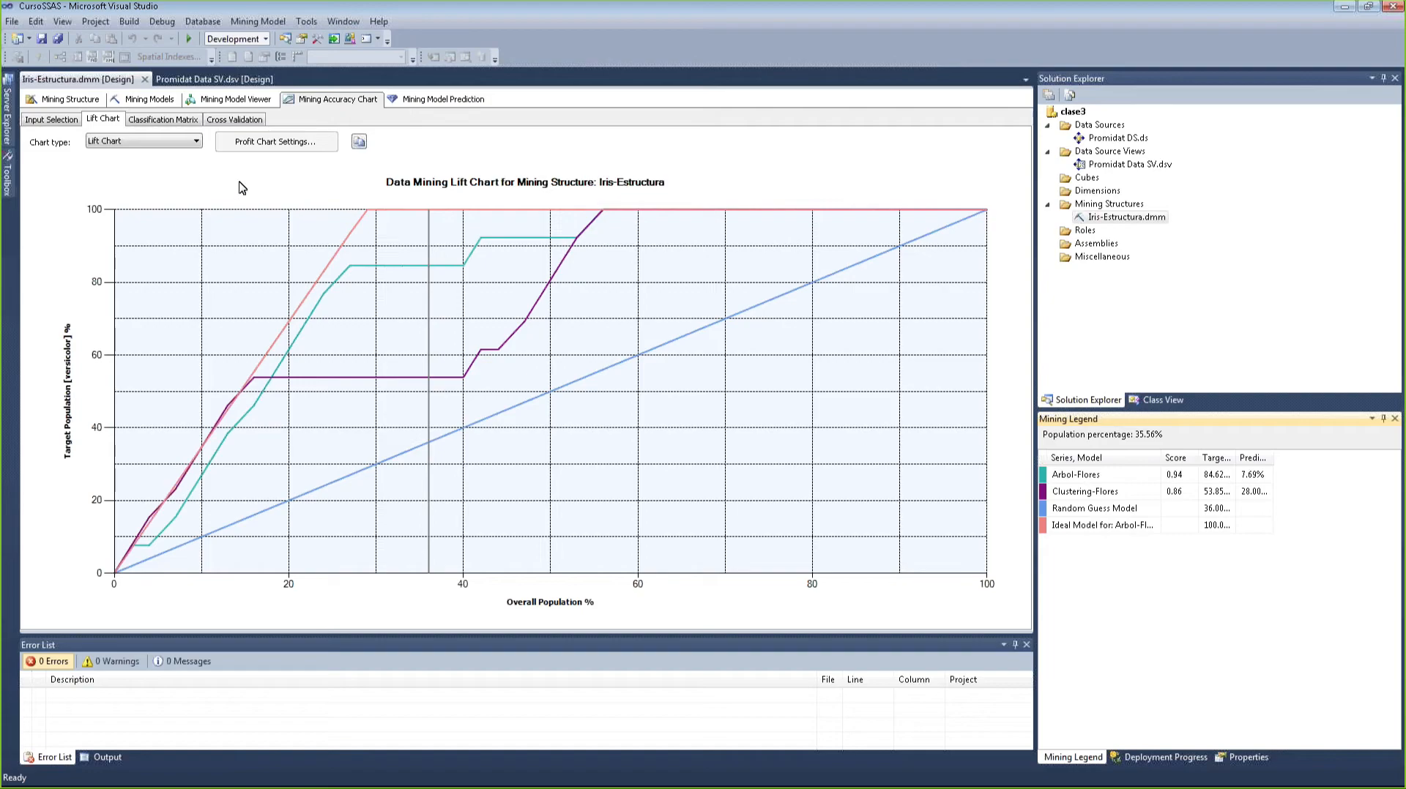
- Compare the classification matrices of Arbol-Flores and Clustering-Flores, checking the predicted counts for each flower type
click(162, 120)
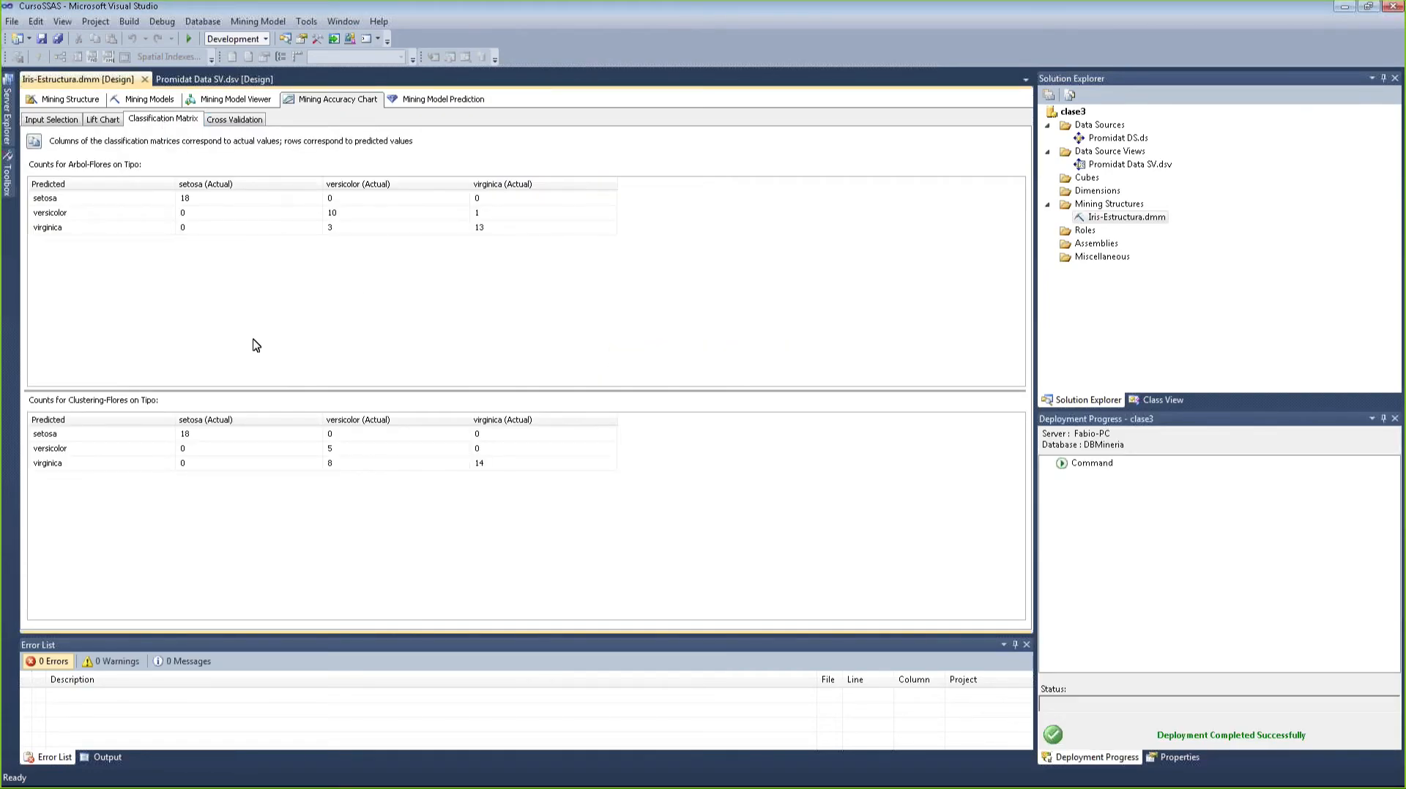
drag(111, 391, 103, 320)
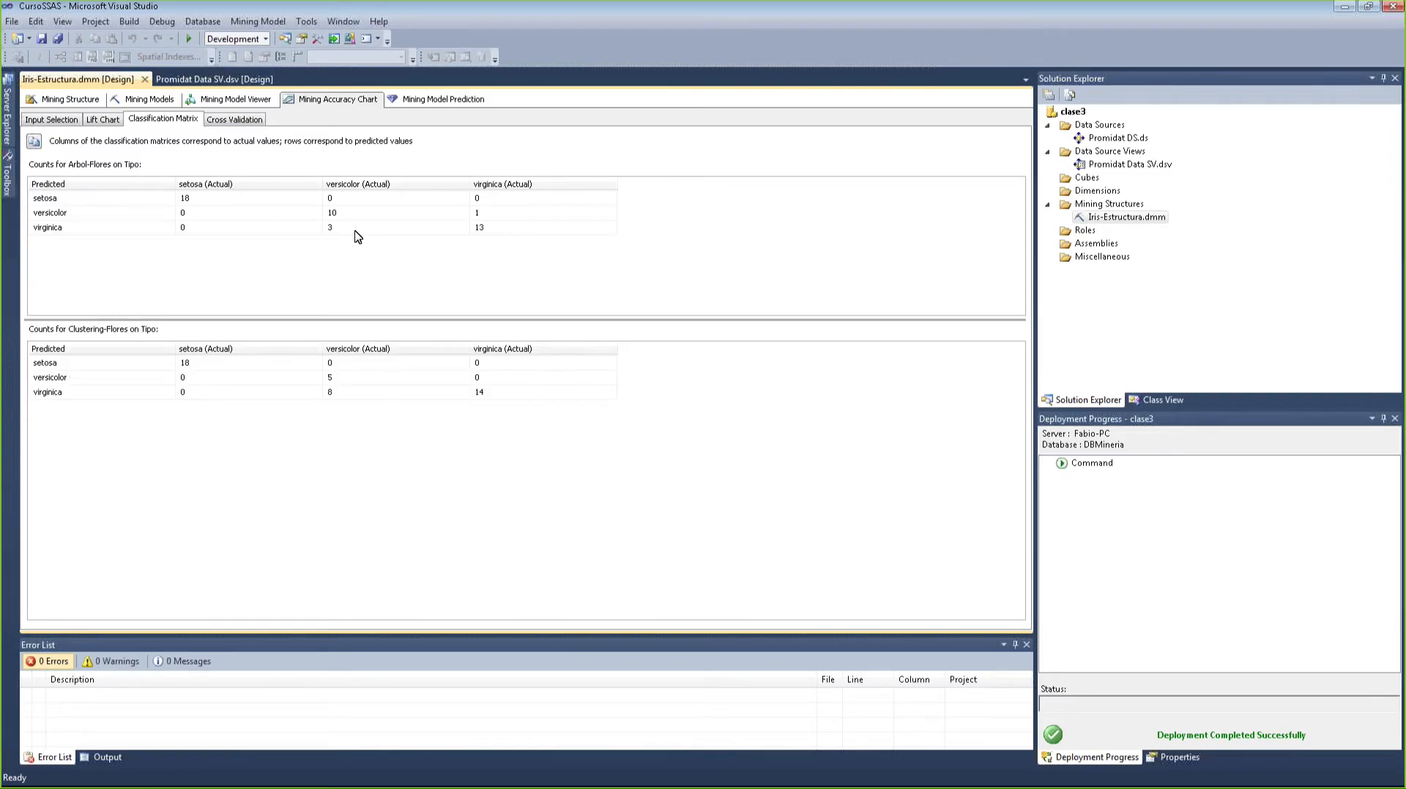
click(349, 377)
click(347, 393)
mouse_move(343, 396)
mouse_down()
mouse_move(346, 377)
mouse_move(343, 390)
mouse_up()
click(247, 362)
- Add a new mining model named Arbol2 to the structure, using the Microsoft Decision Trees algorithm
click(135, 101)
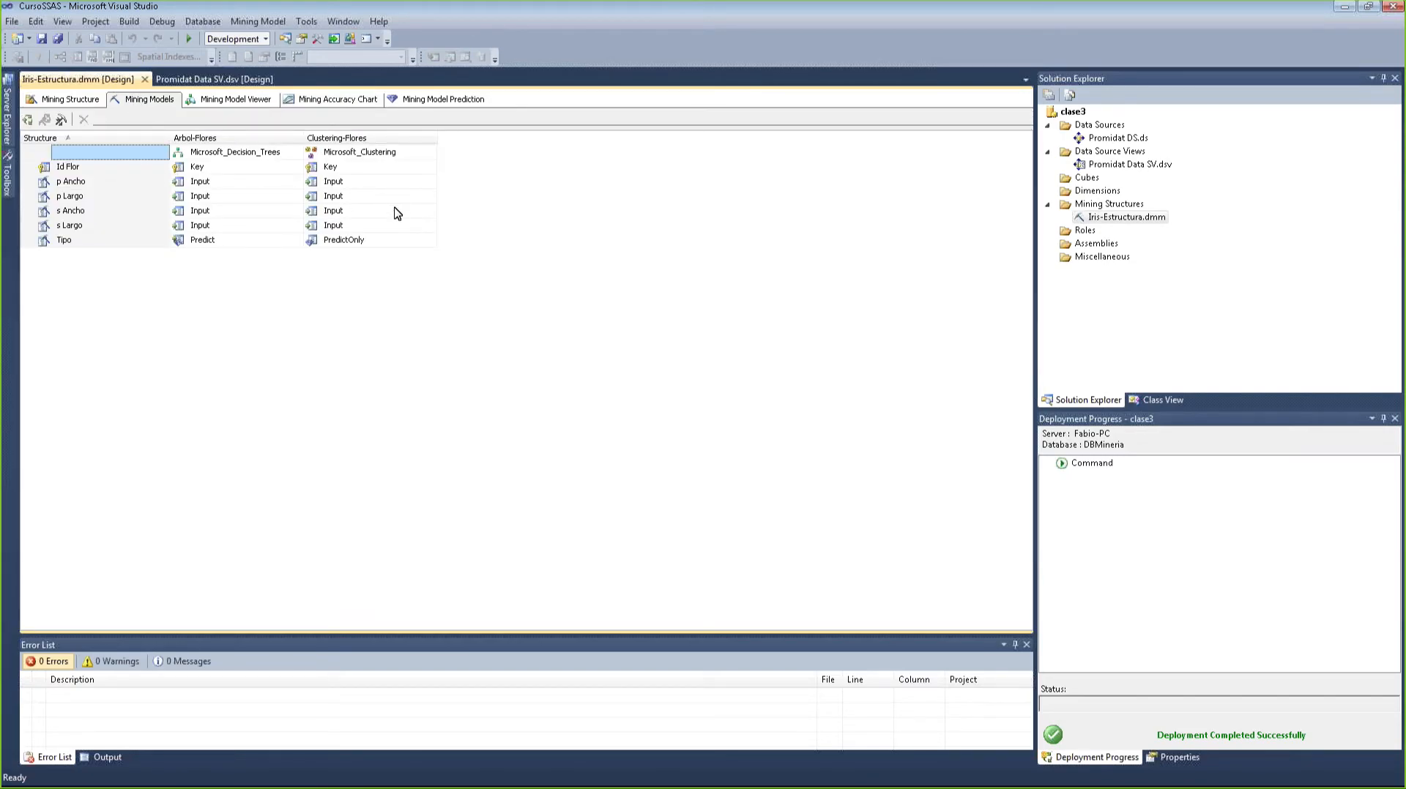
right_click(379, 267)
click(443, 326)
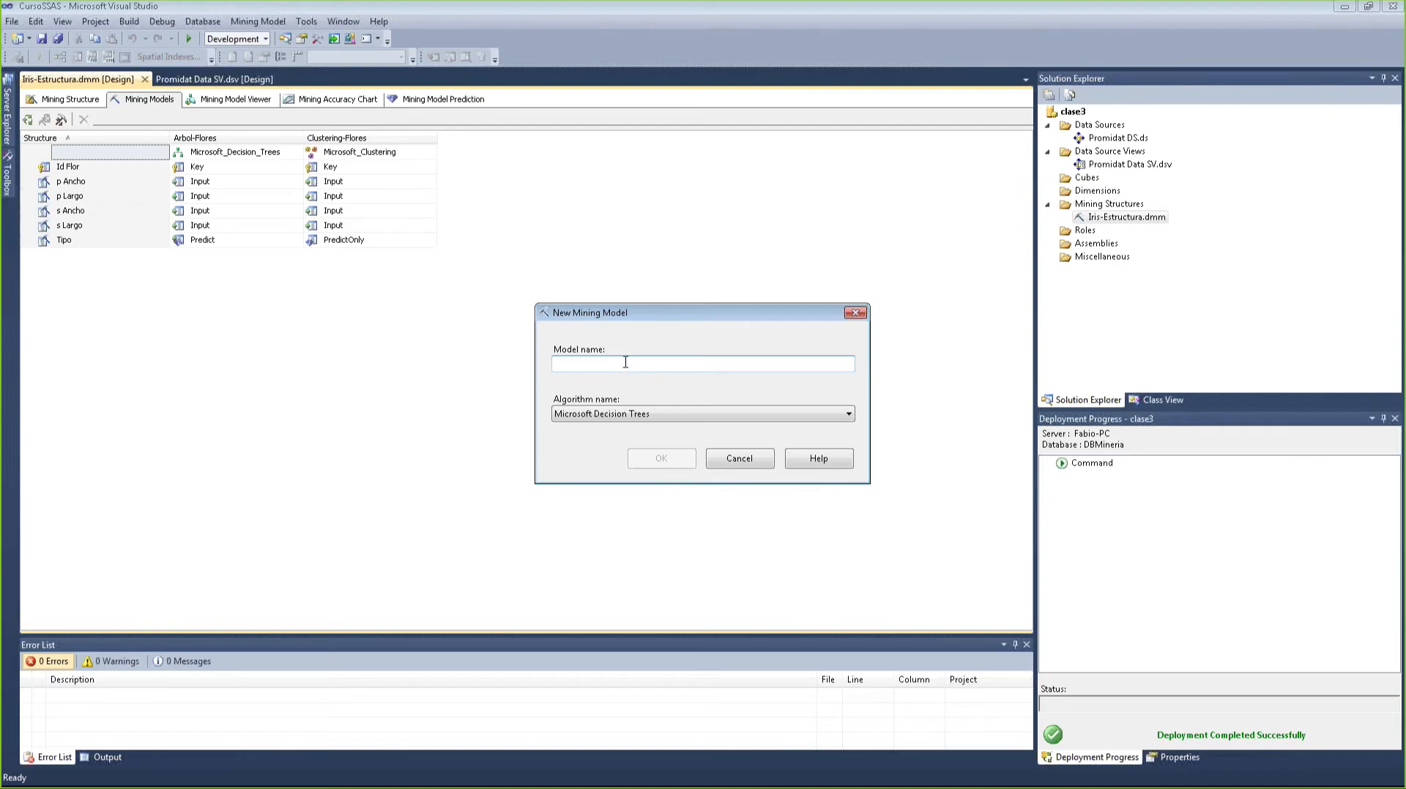
text(Arbol2)
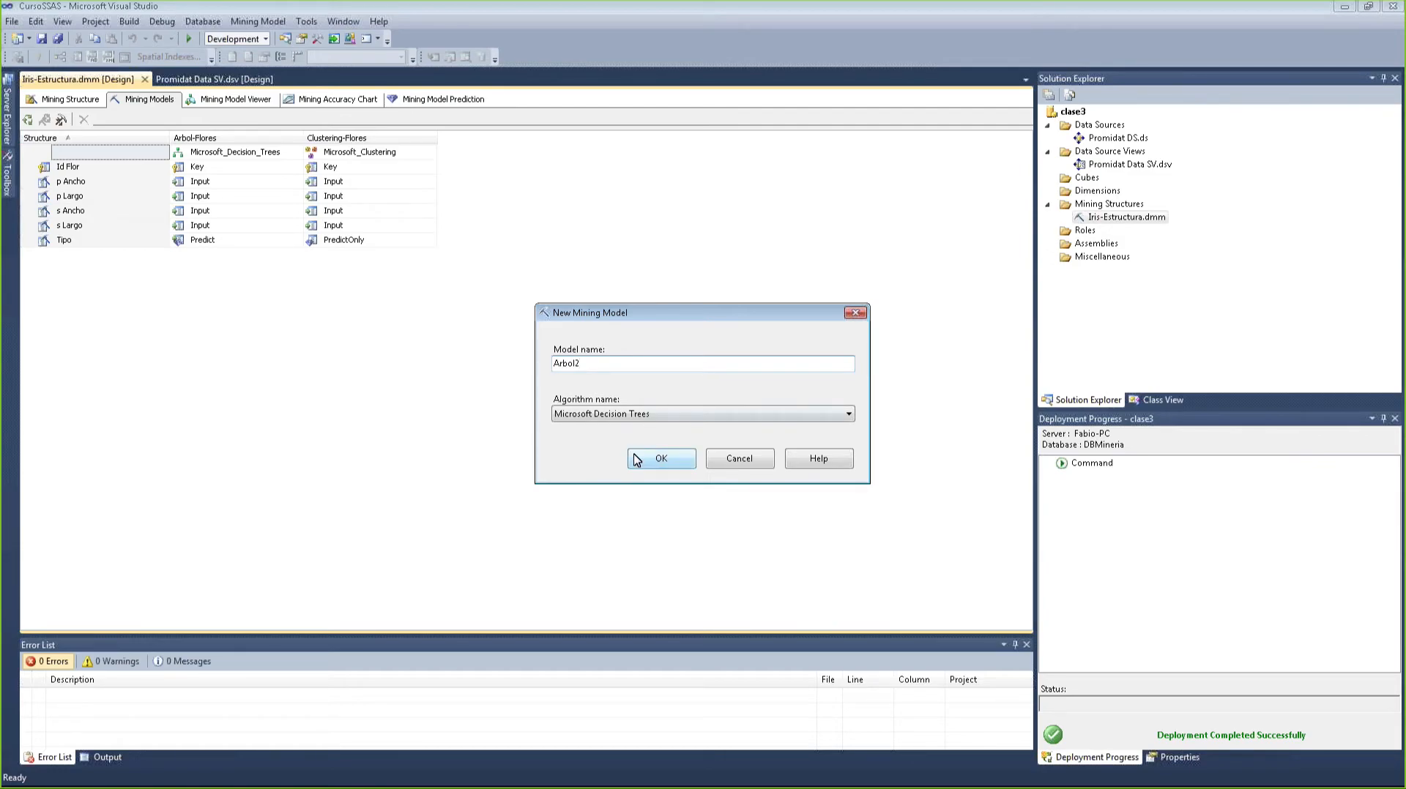
click(661, 459)
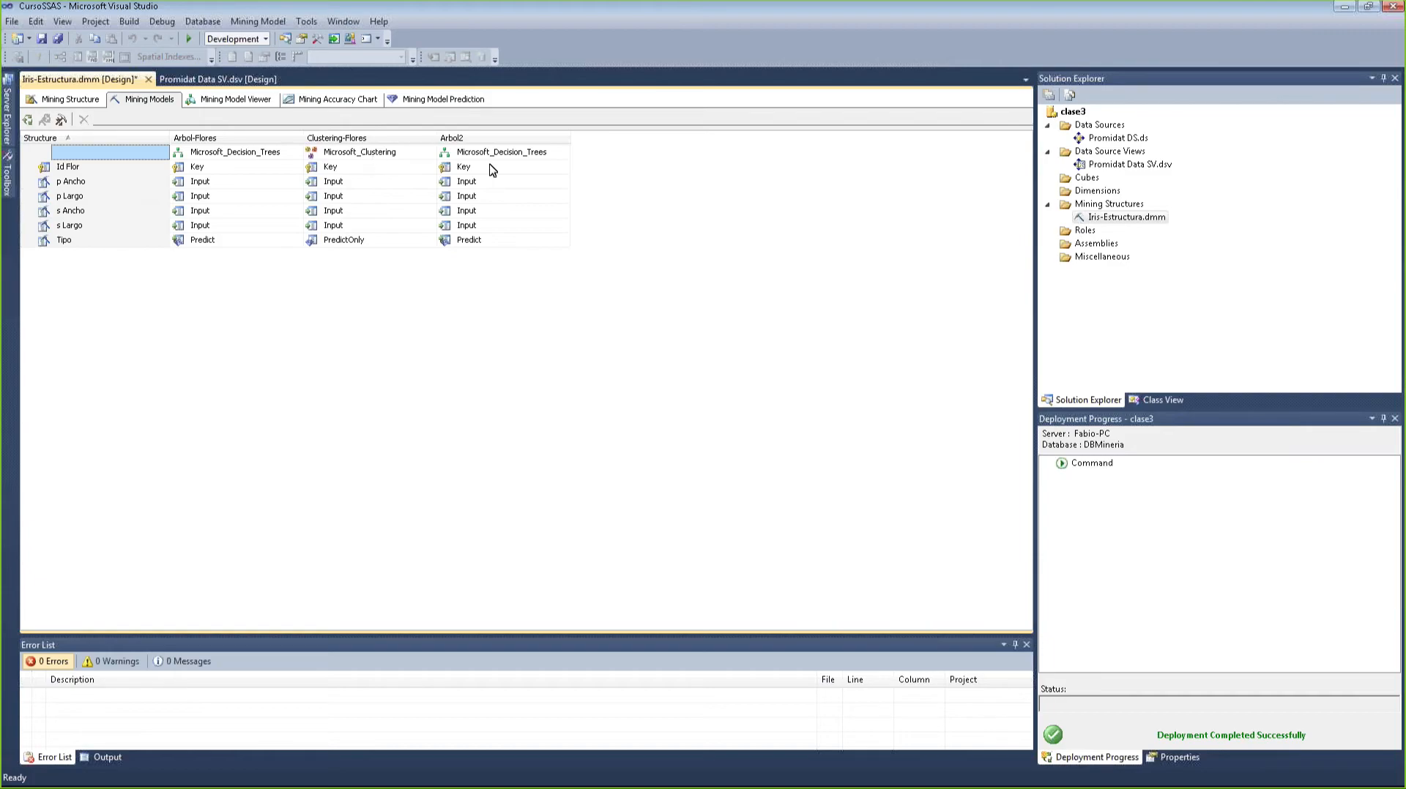
- Run a Process Full on the Arbol2 mining model and dismiss its progress report
right_click(509, 152)
click(566, 176)
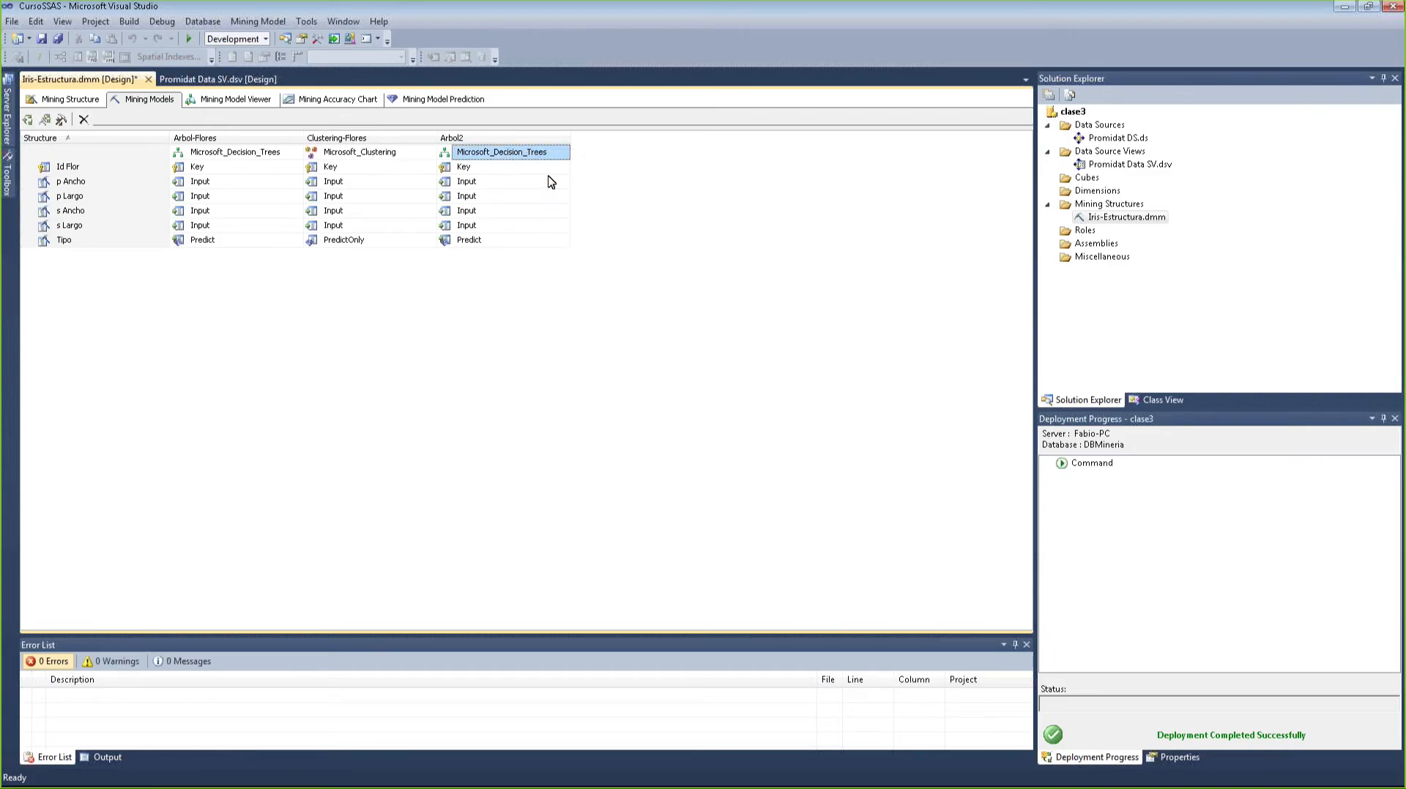
key(Return)
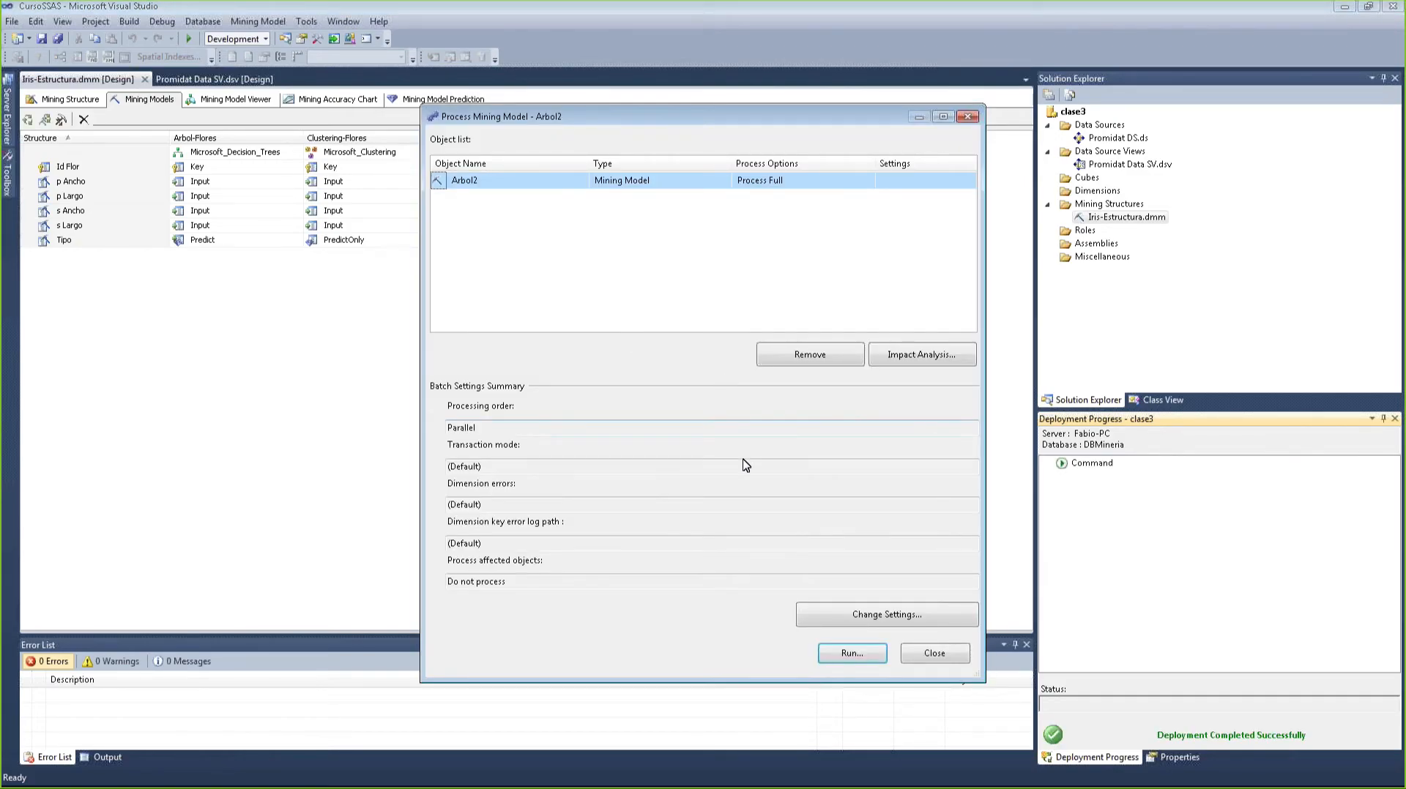
drag(442, 128, 558, 134)
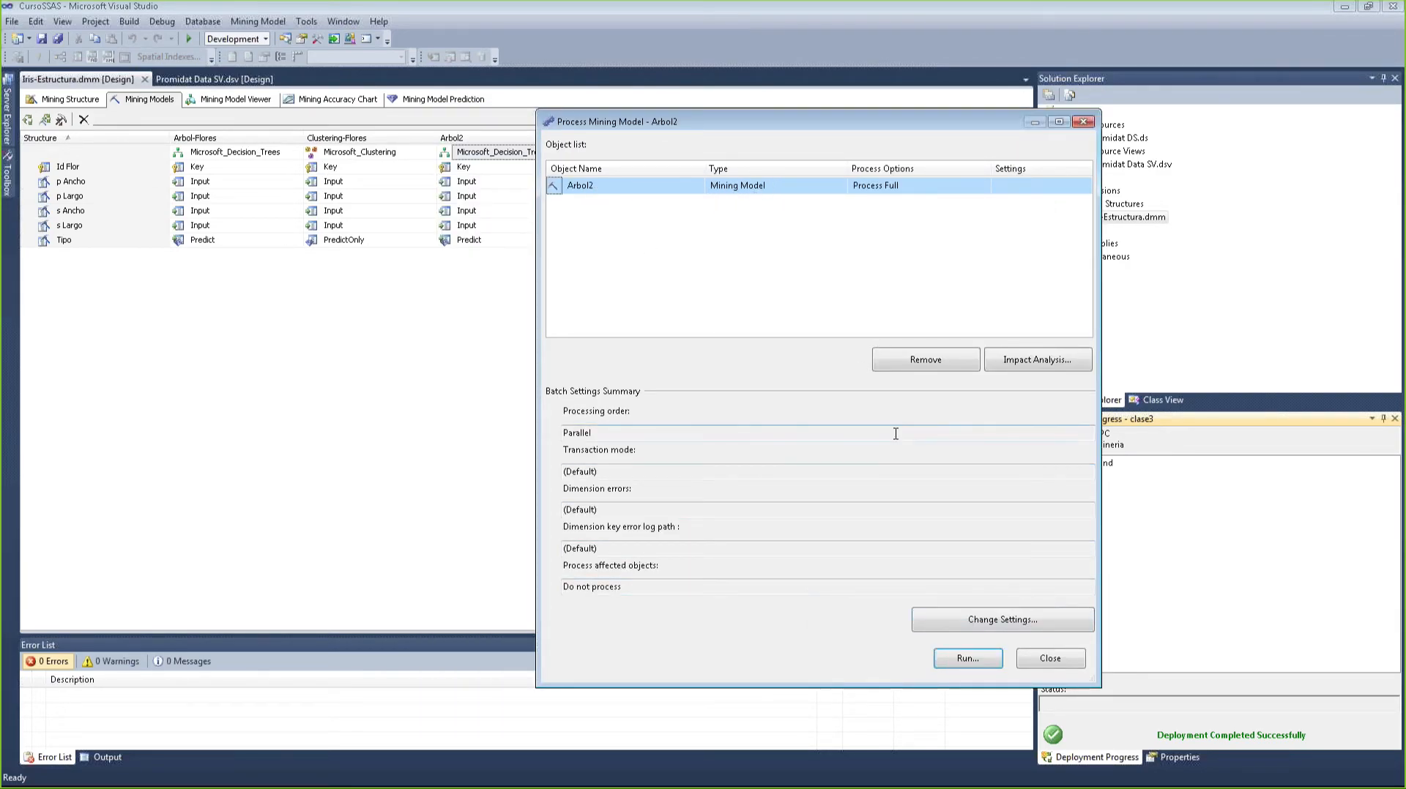
click(990, 668)
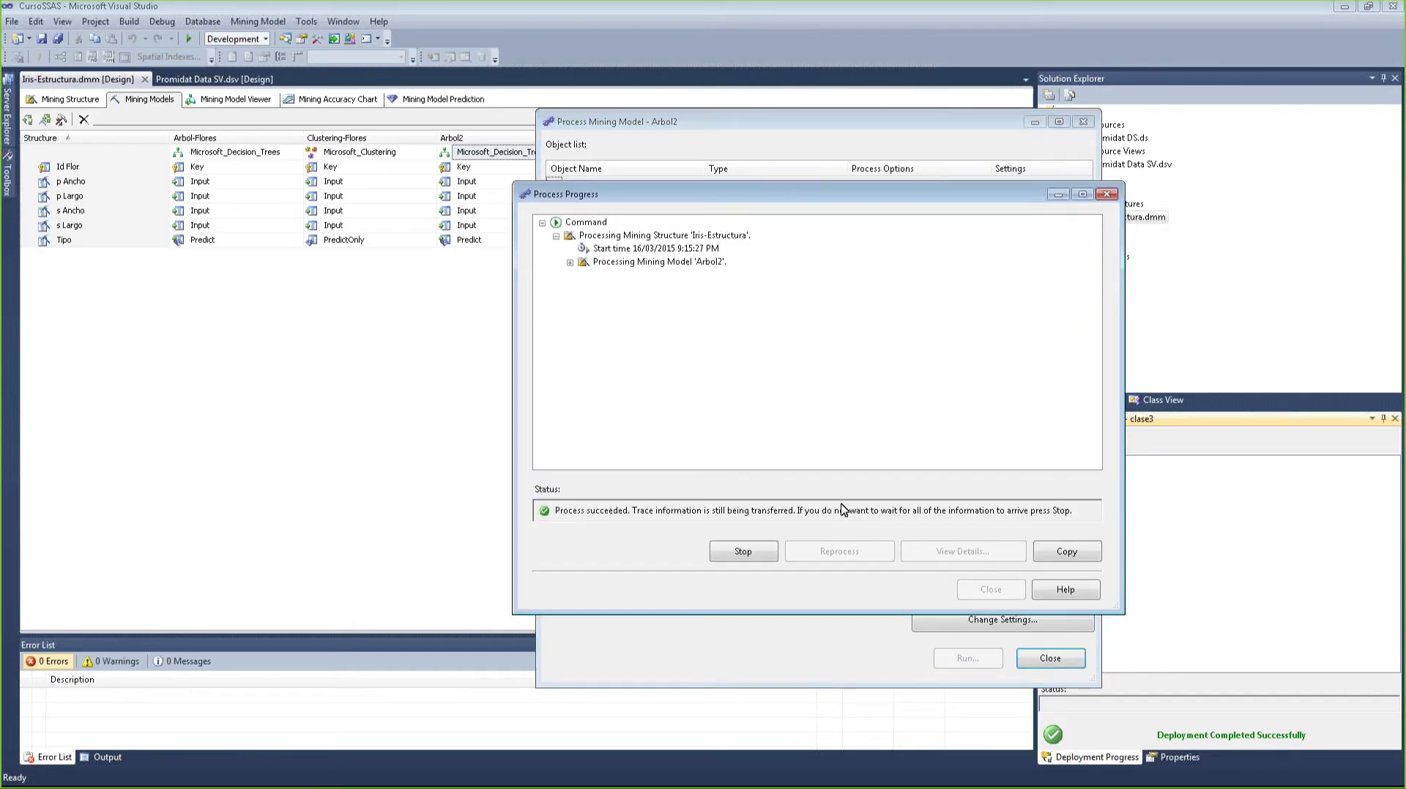
click(990, 589)
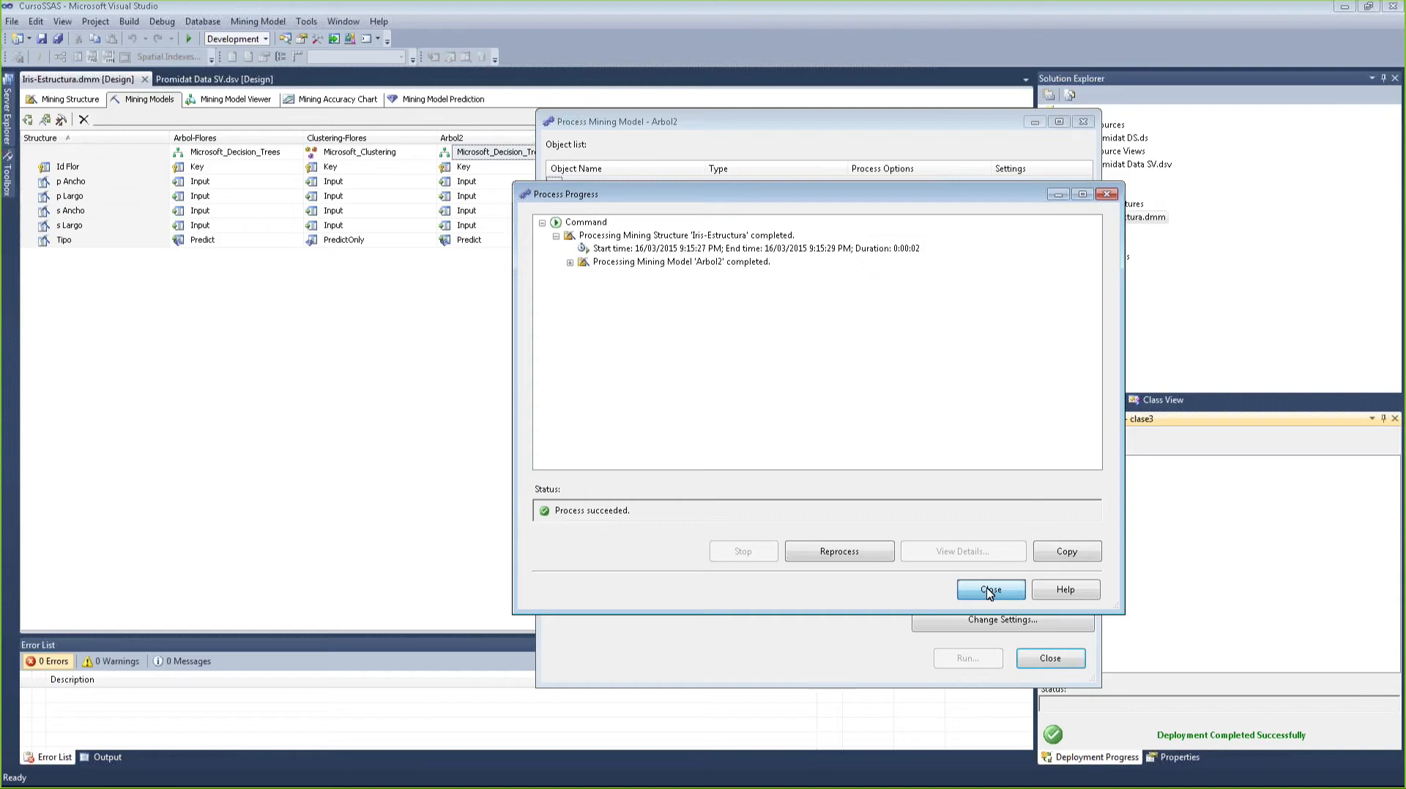
- Close the processing dialog and display the Arbol2 decision tree in the mining model viewer
click(1050, 658)
click(254, 100)
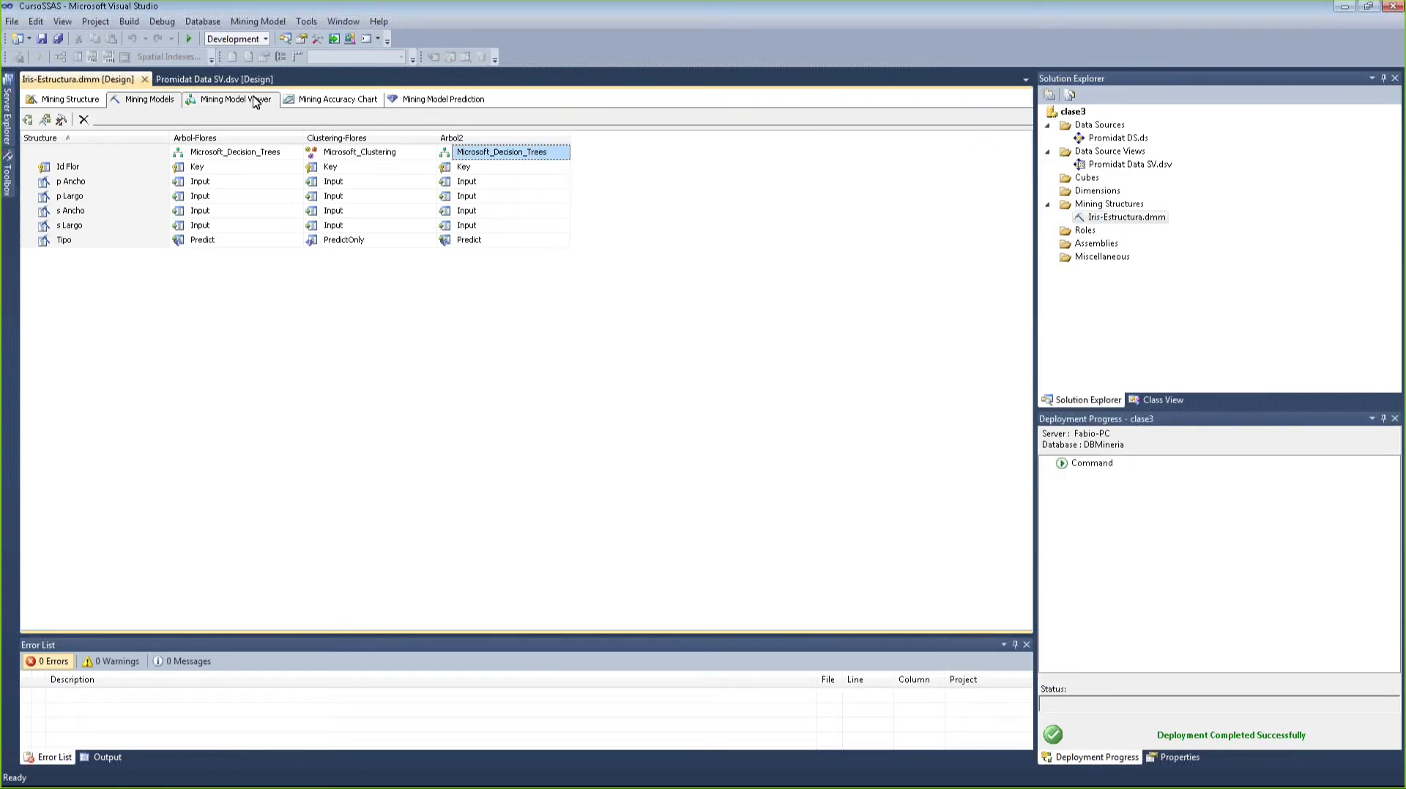
click(838, 425)
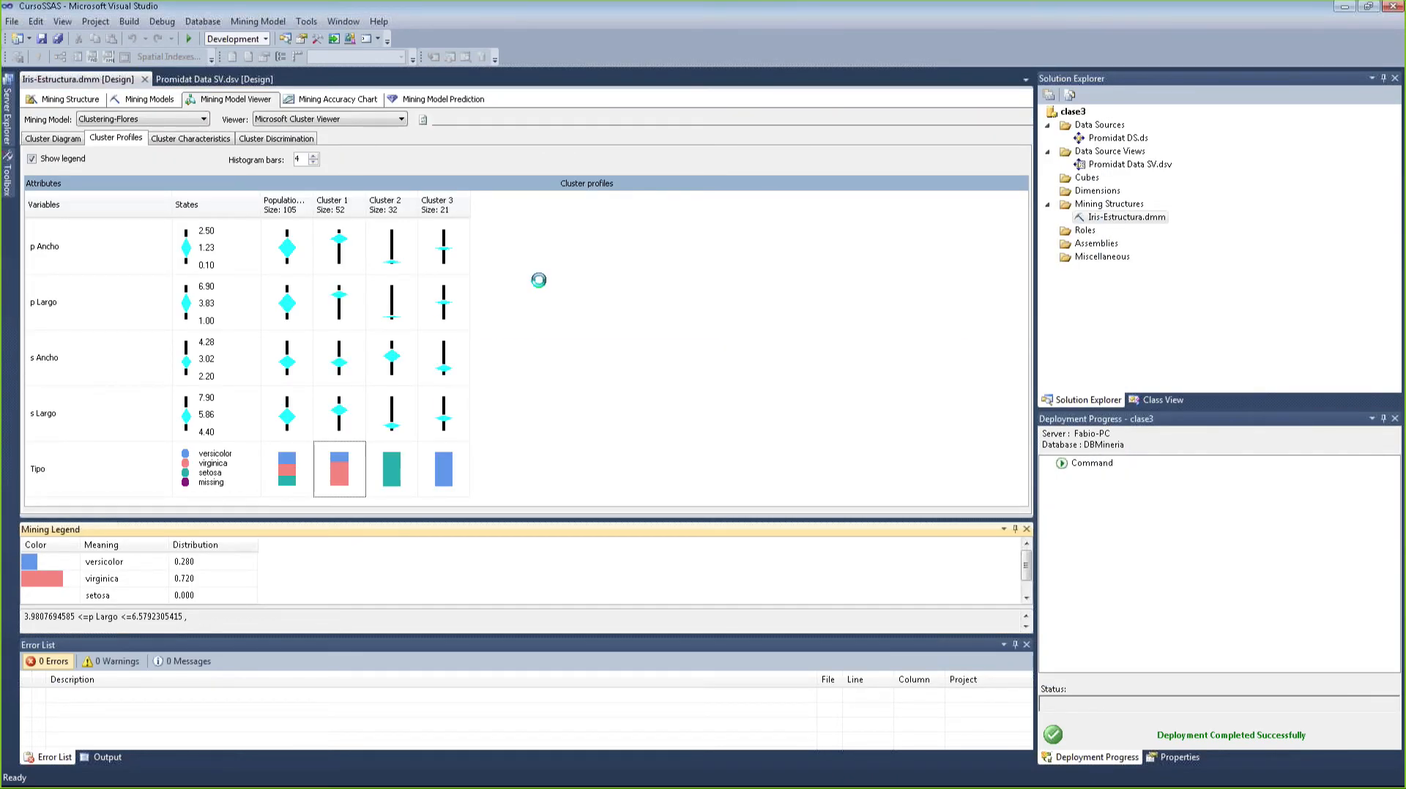
click(847, 432)
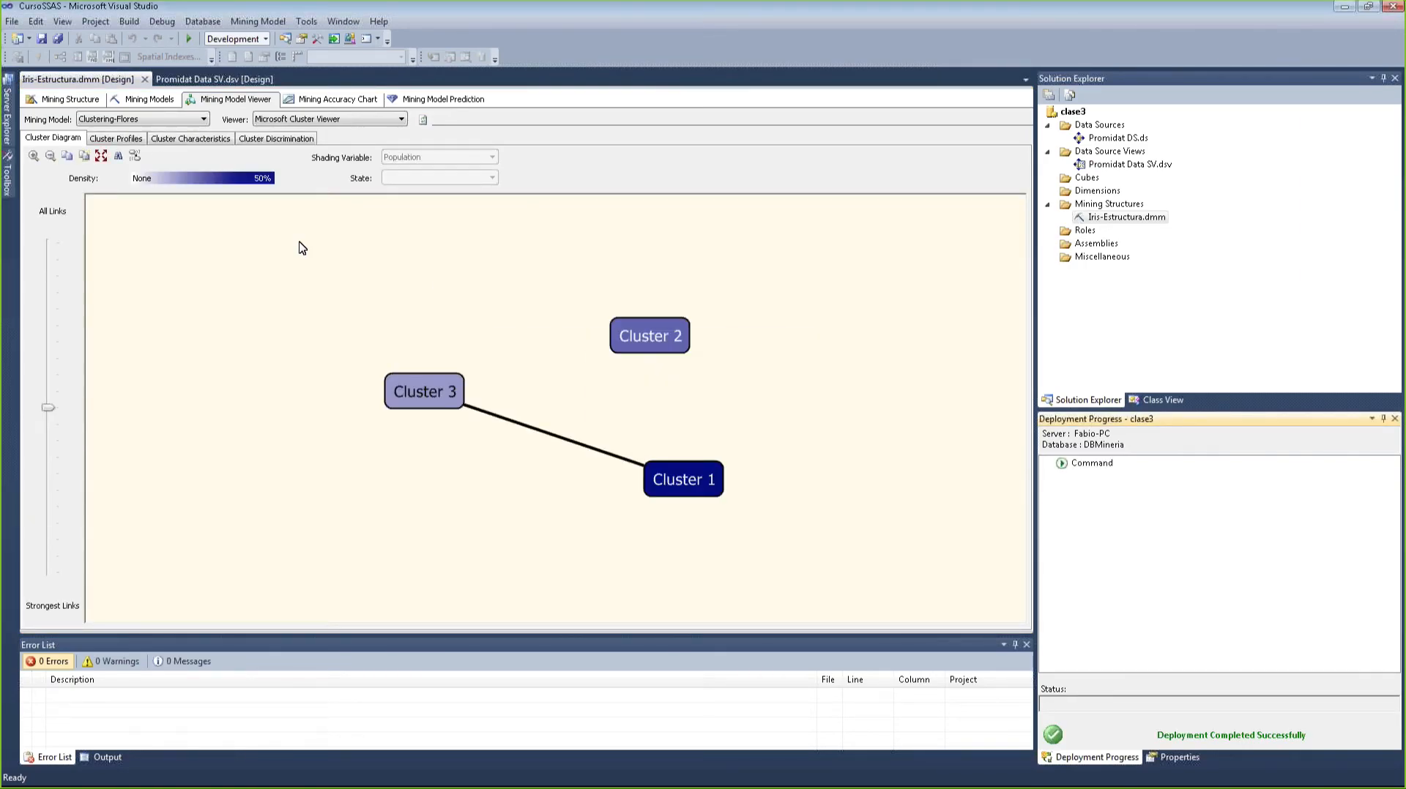
click(204, 119)
click(110, 130)
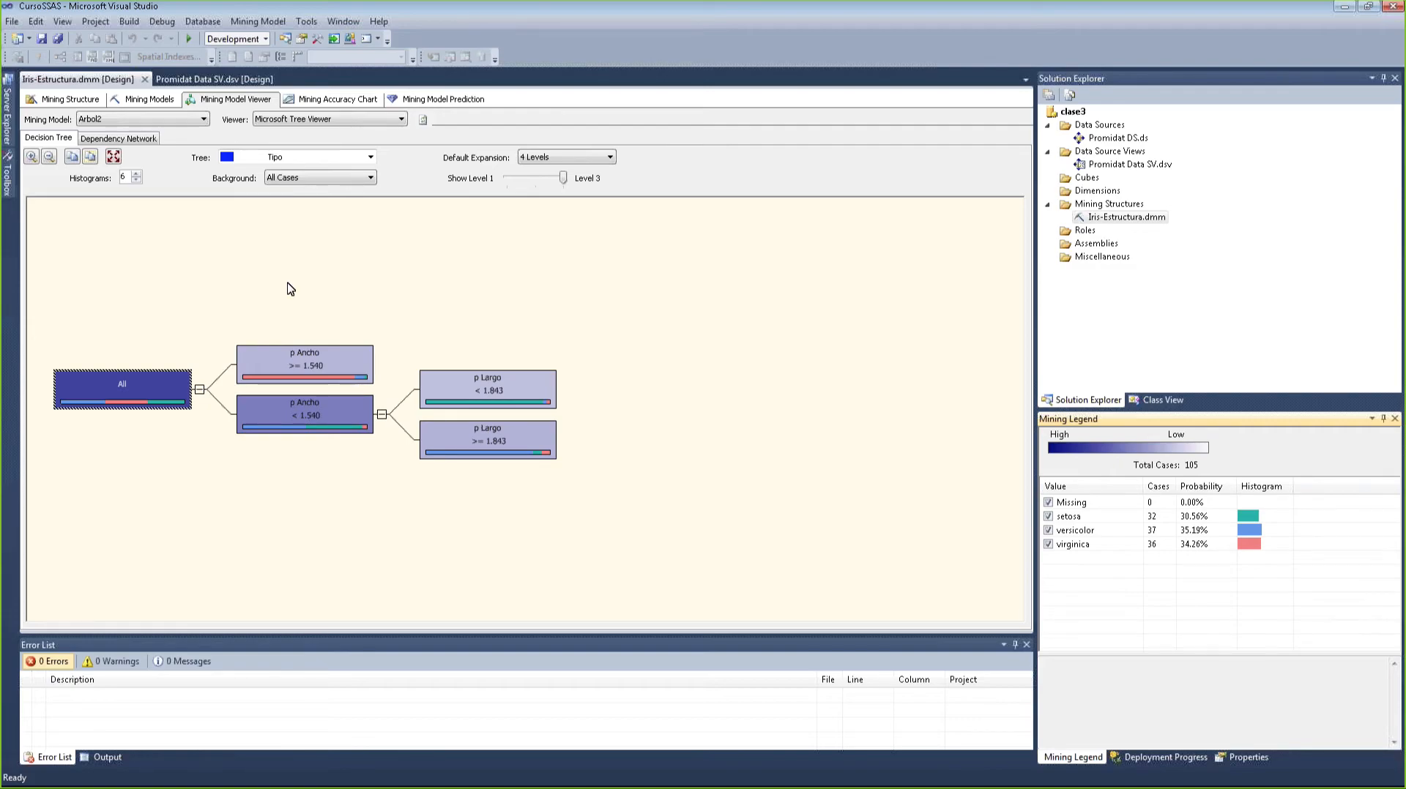
- Compare the Arbol-Flores decision tree with the Arbol2 tree by viewing one after the other
click(131, 120)
click(139, 131)
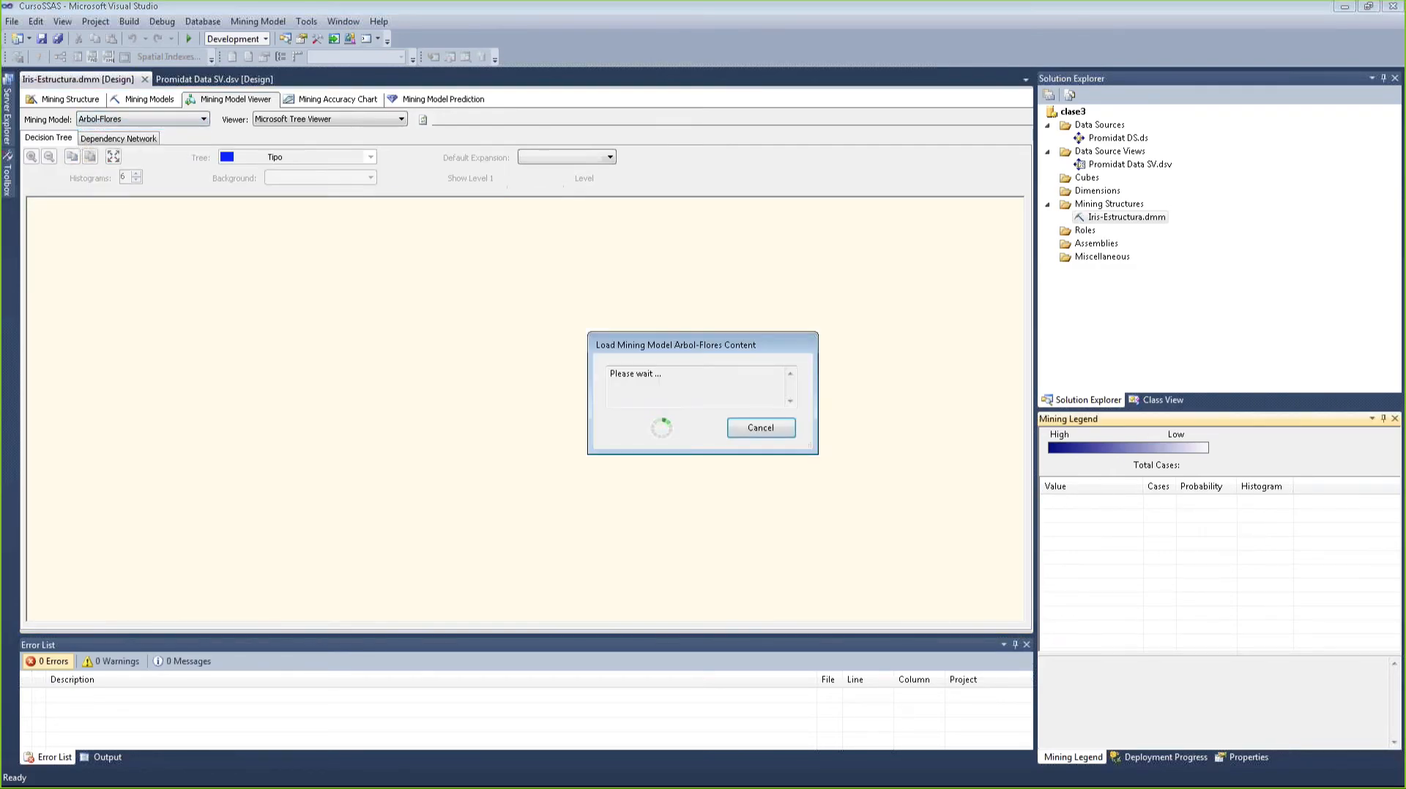
click(139, 119)
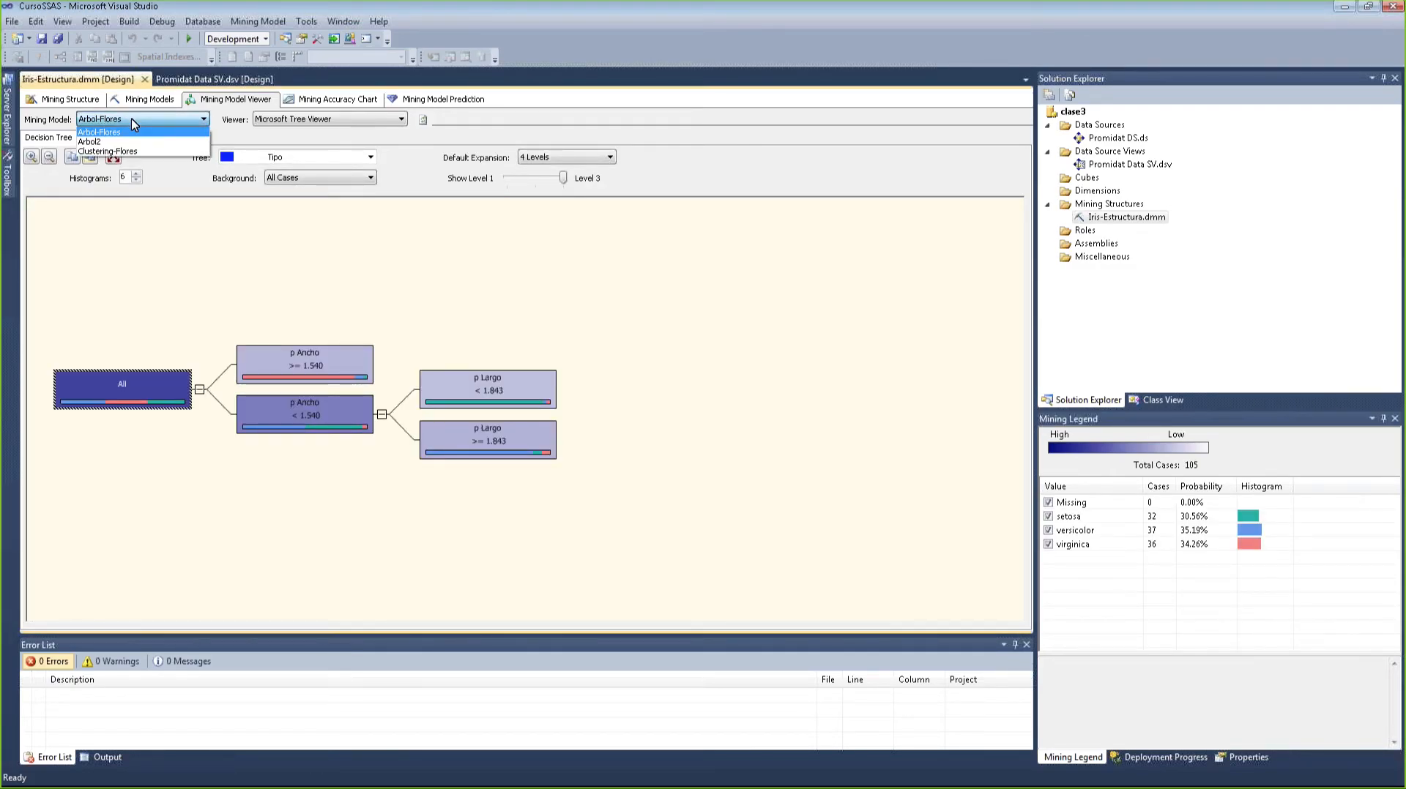
click(133, 142)
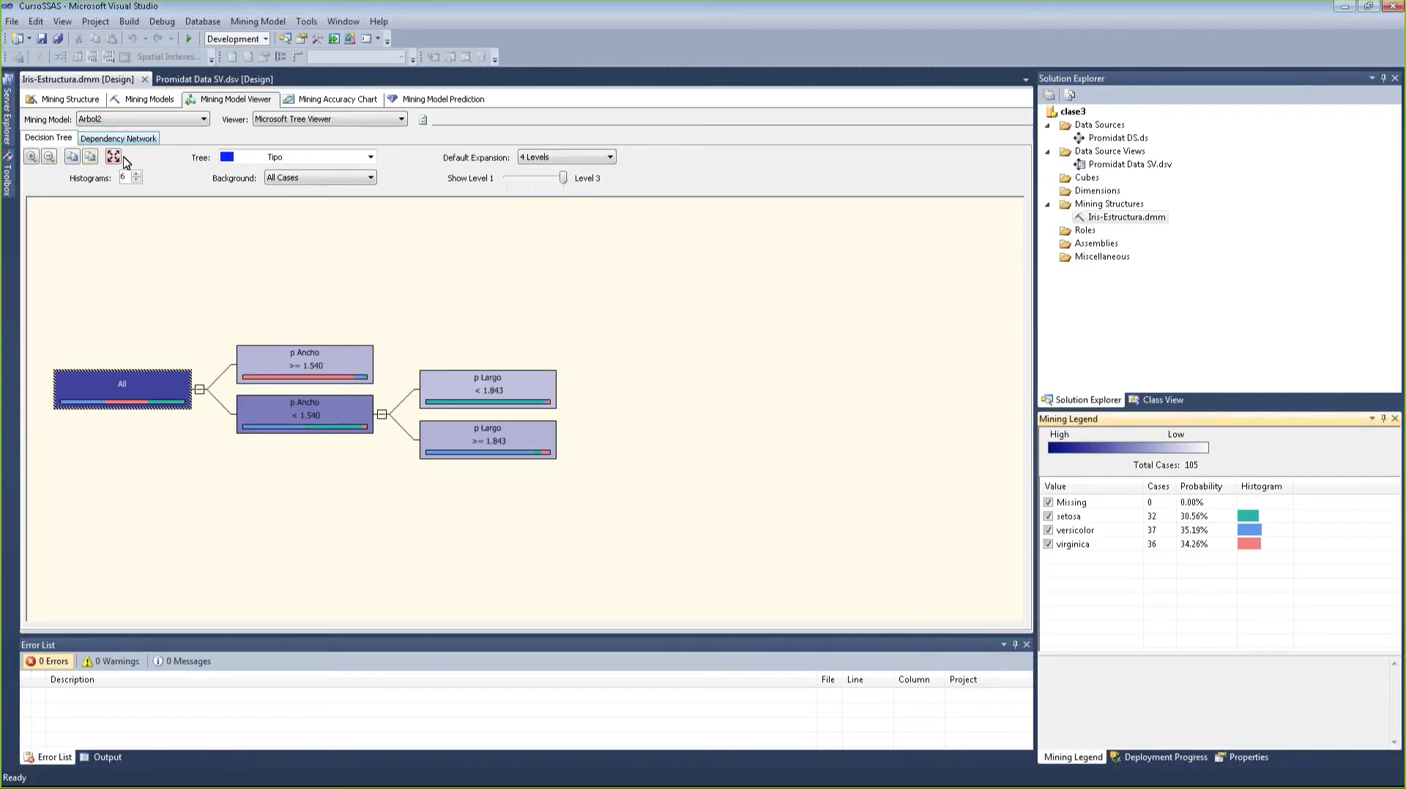
- Set the predict value to versicolor for the accuracy comparison and display the lift chart for all three models
click(323, 100)
click(916, 424)
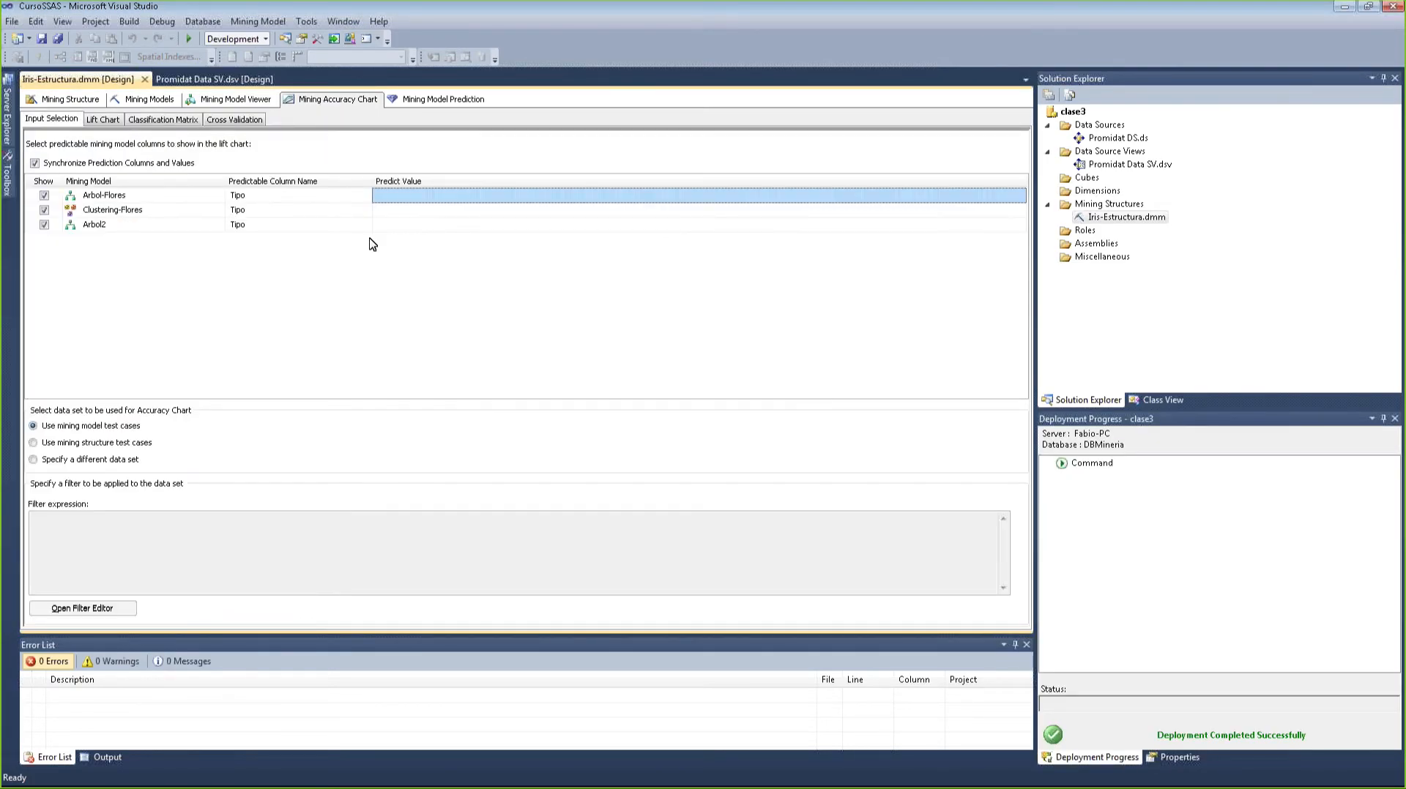
click(432, 196)
click(432, 210)
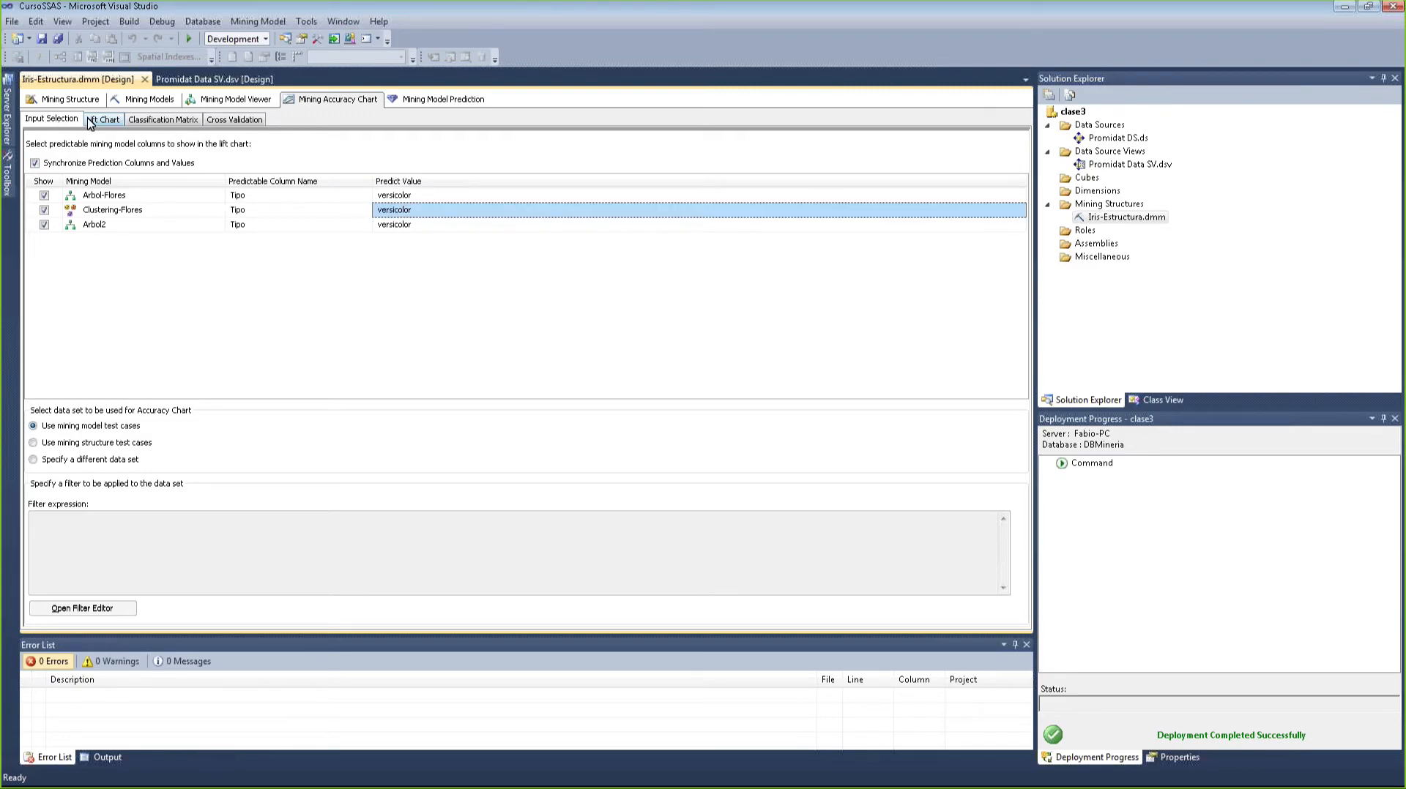
click(102, 119)
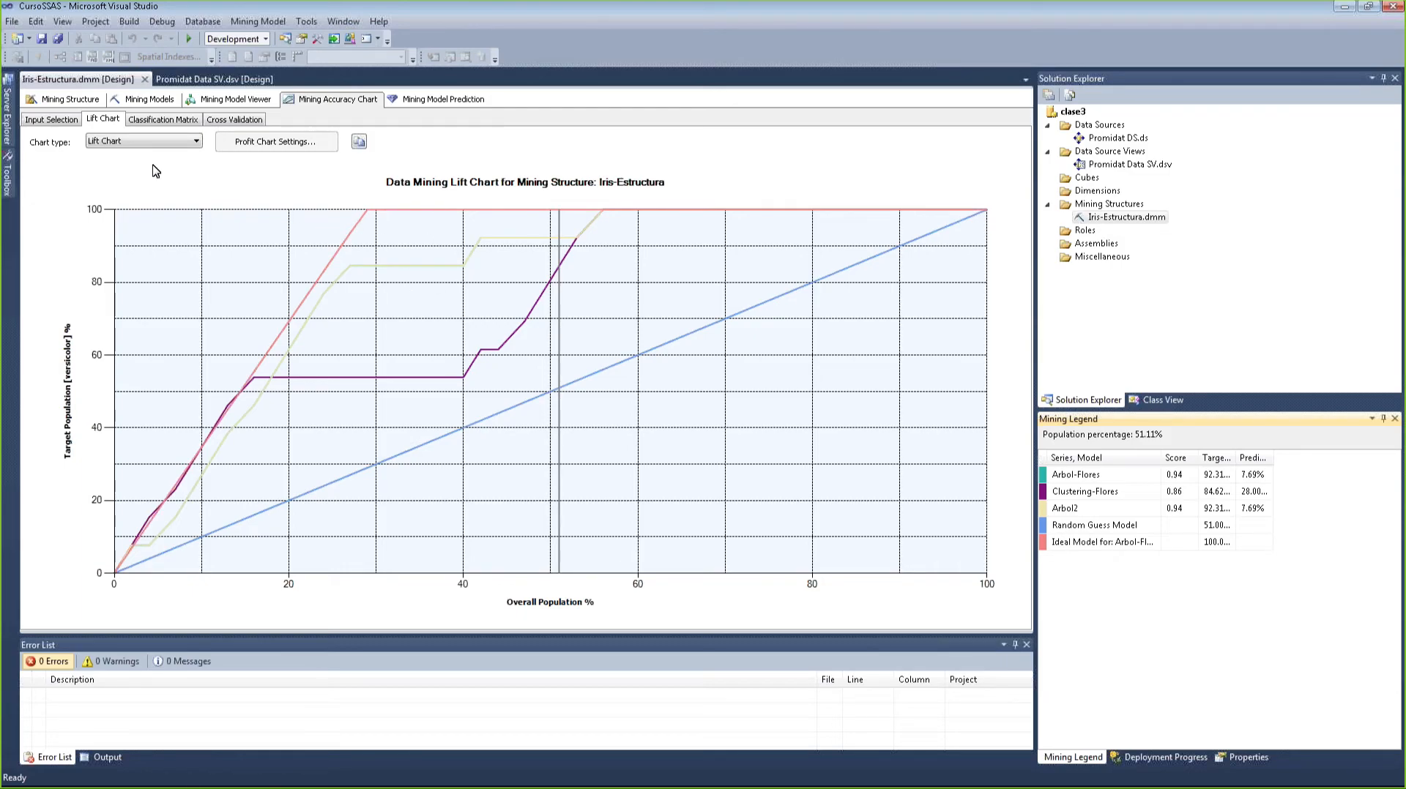
- Review the Iris-Estructura mining structure, the column usage of its models and the Arbol2 decision tree
click(63, 123)
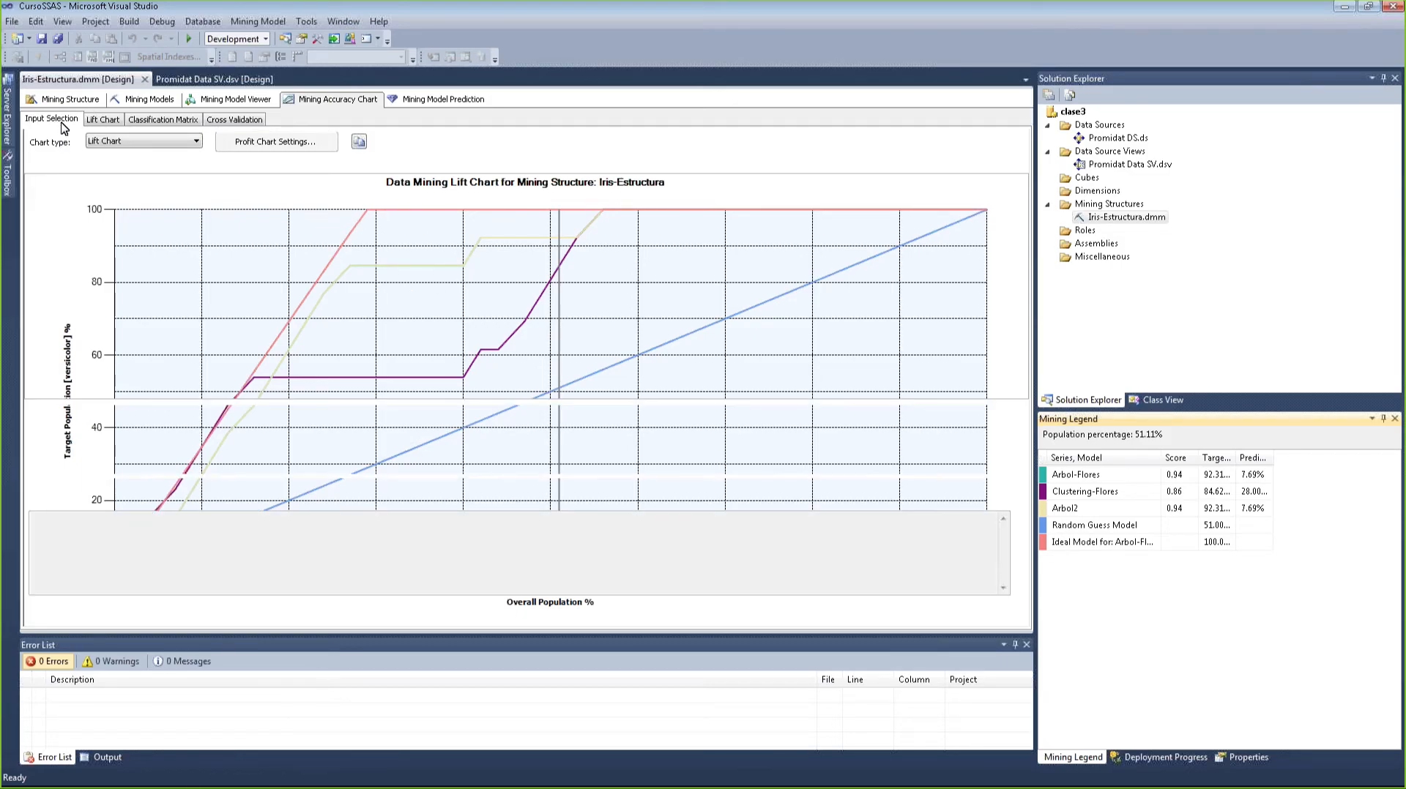
click(69, 99)
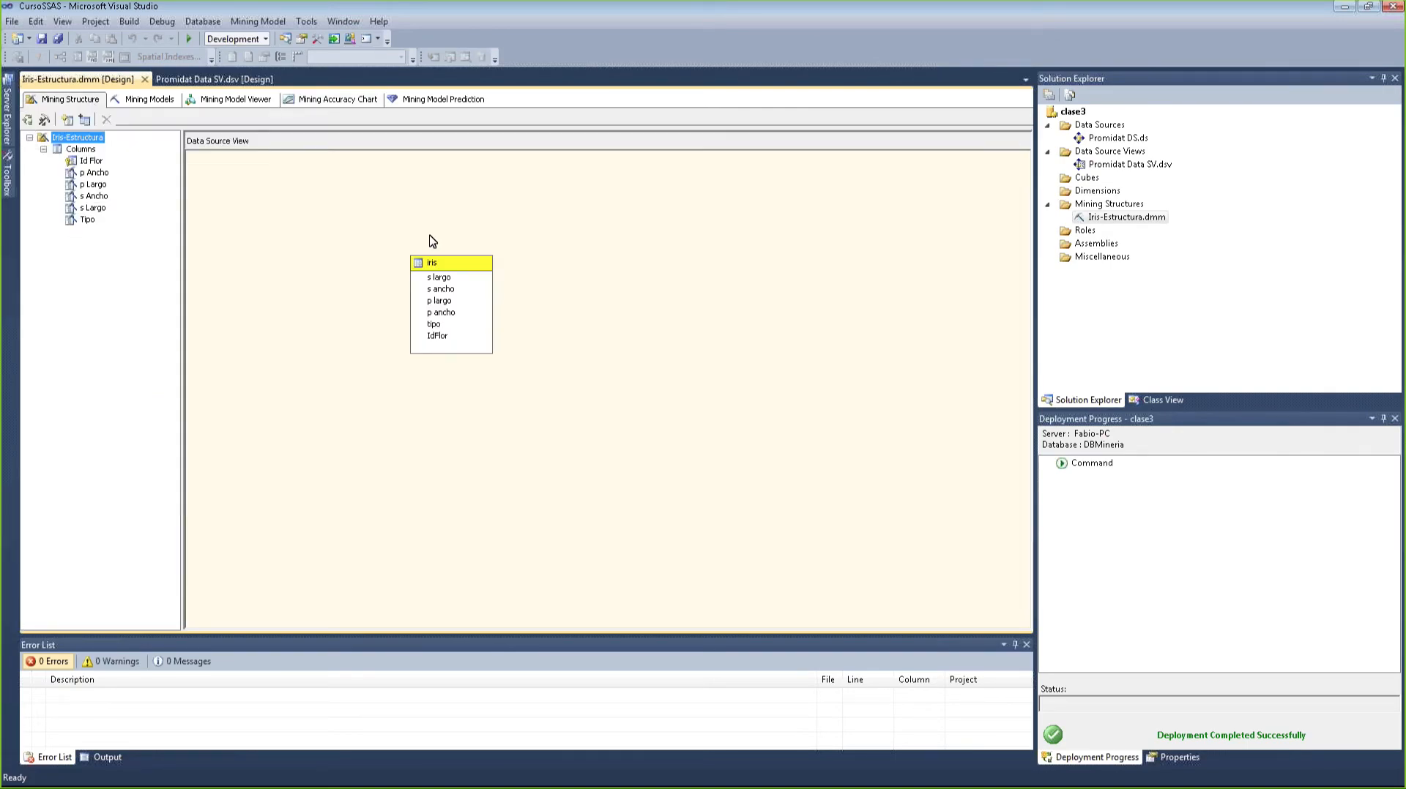
click(147, 99)
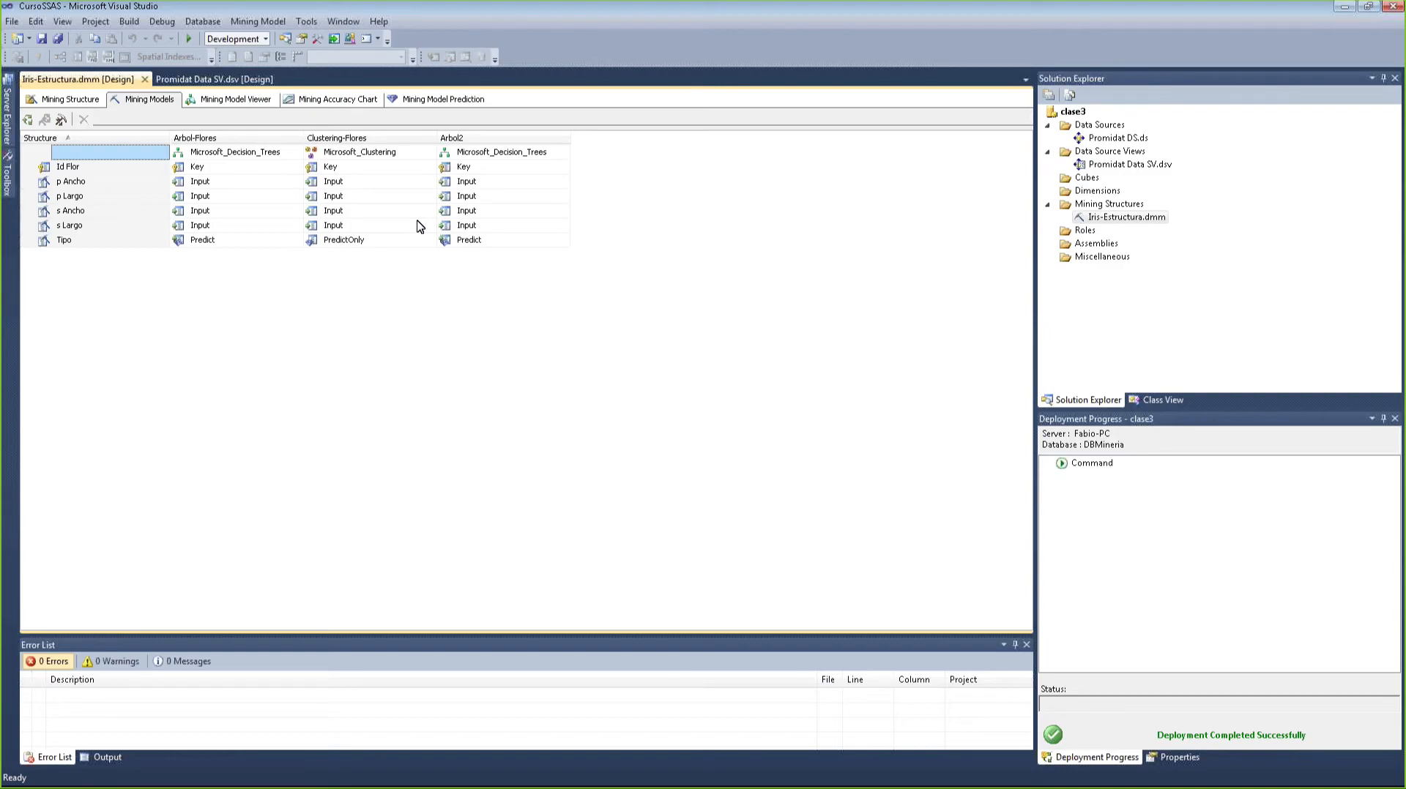
click(236, 99)
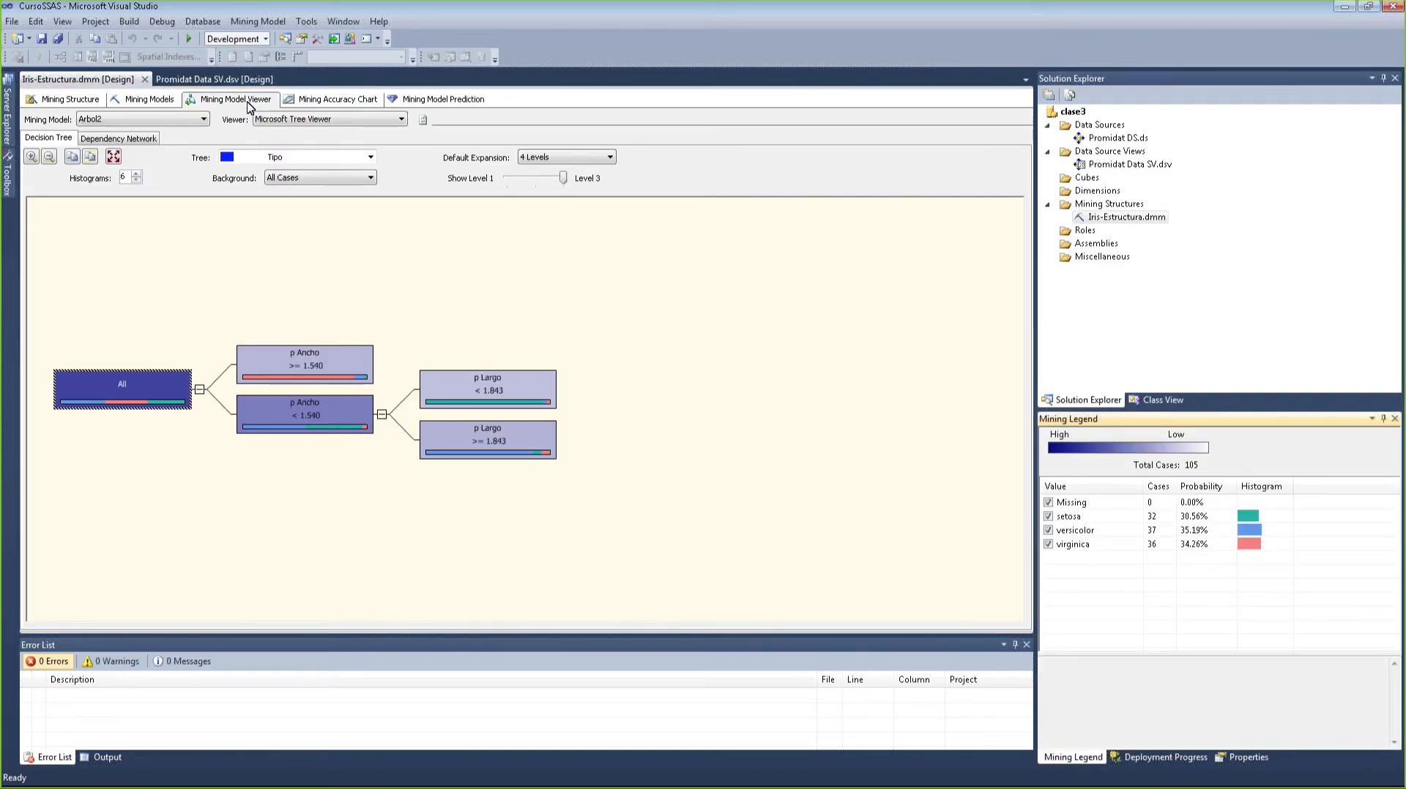
click(150, 99)
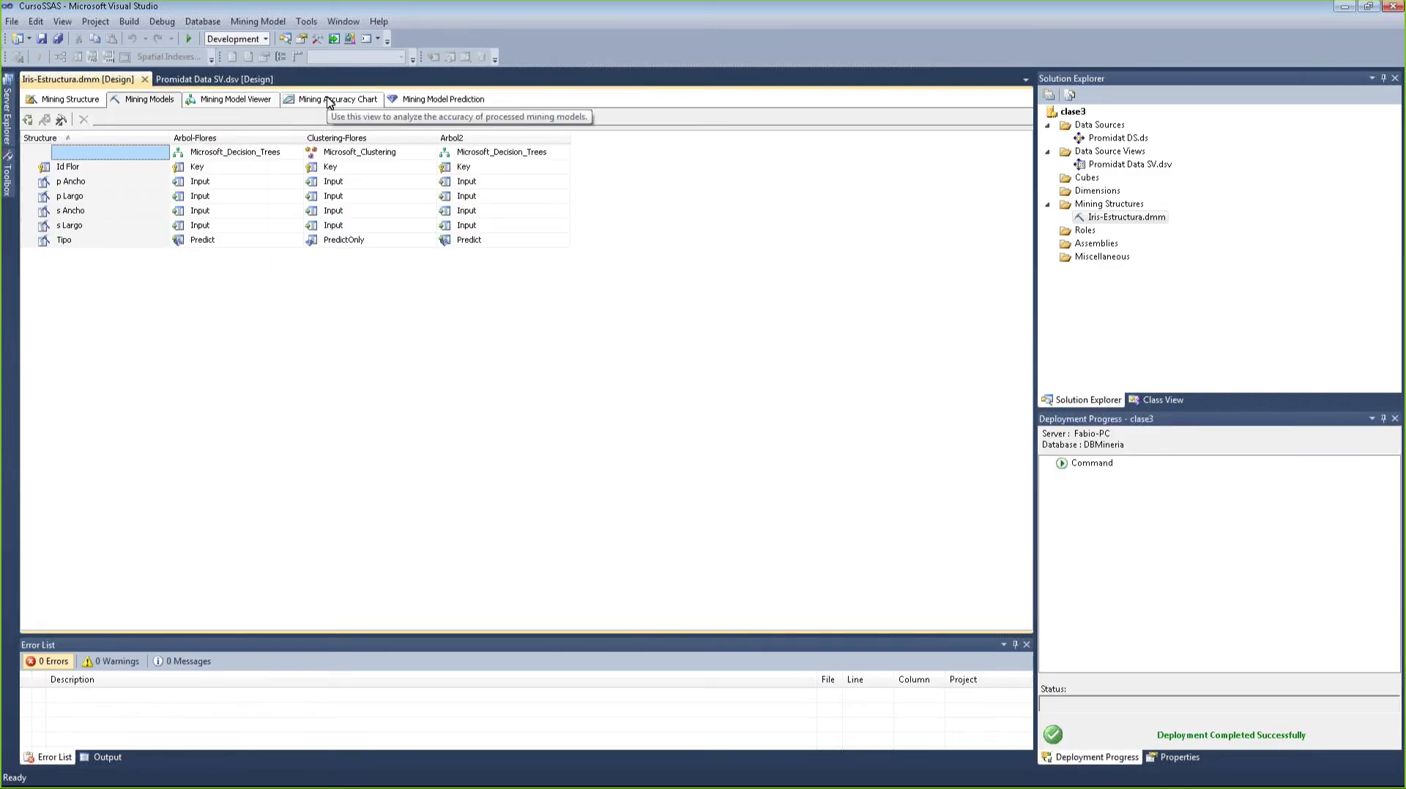
- Open the cross-validation settings and examine the fold count choices, the target attribute and the target state
click(348, 102)
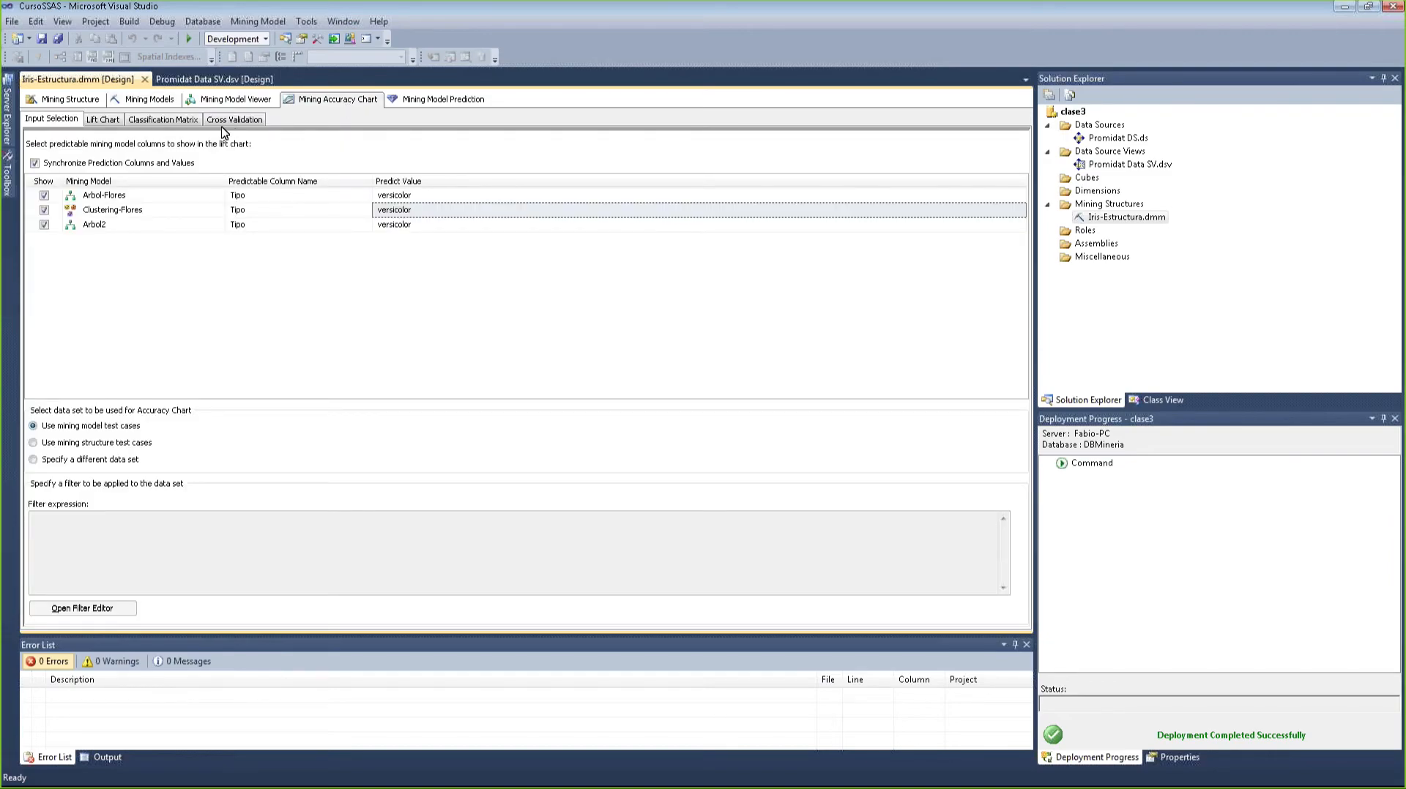
click(232, 120)
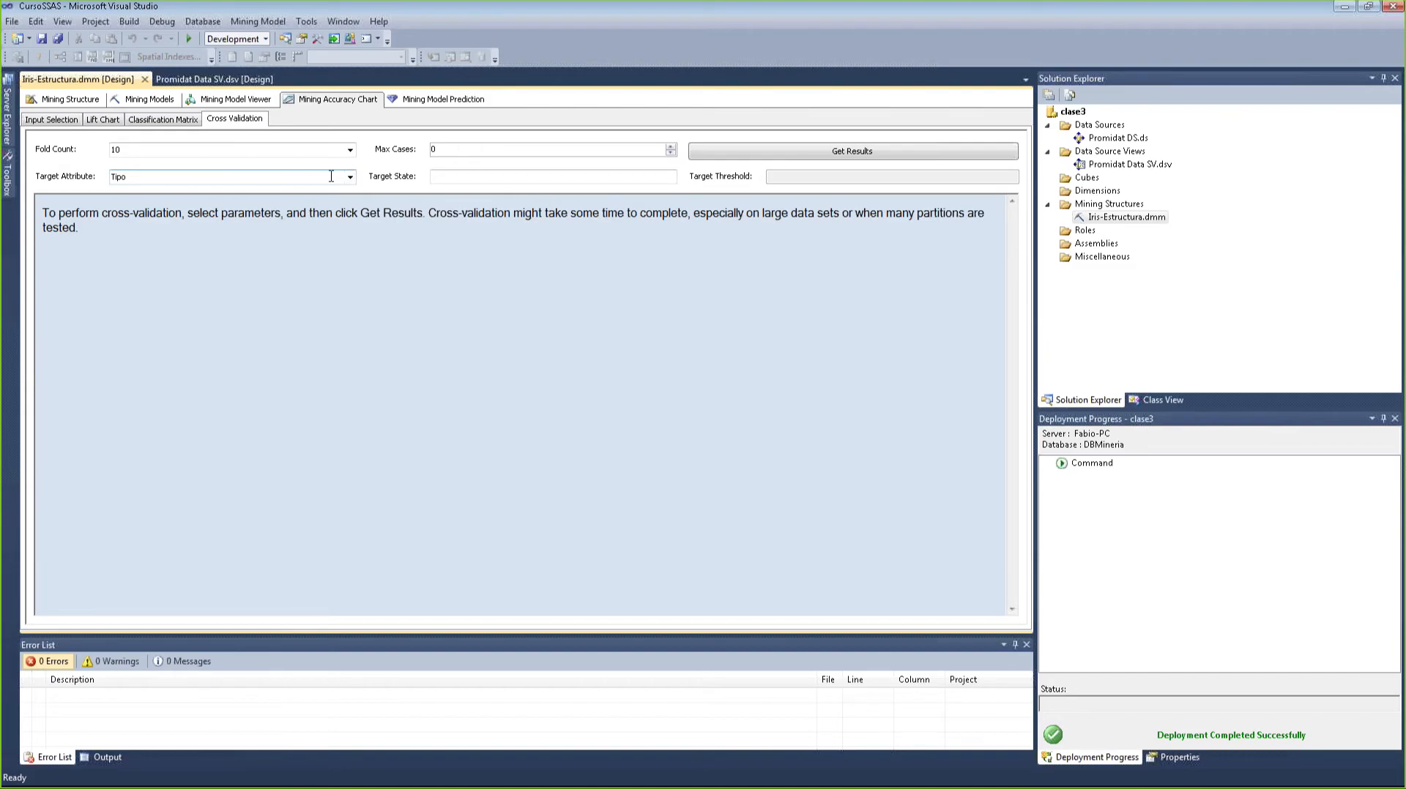
click(350, 150)
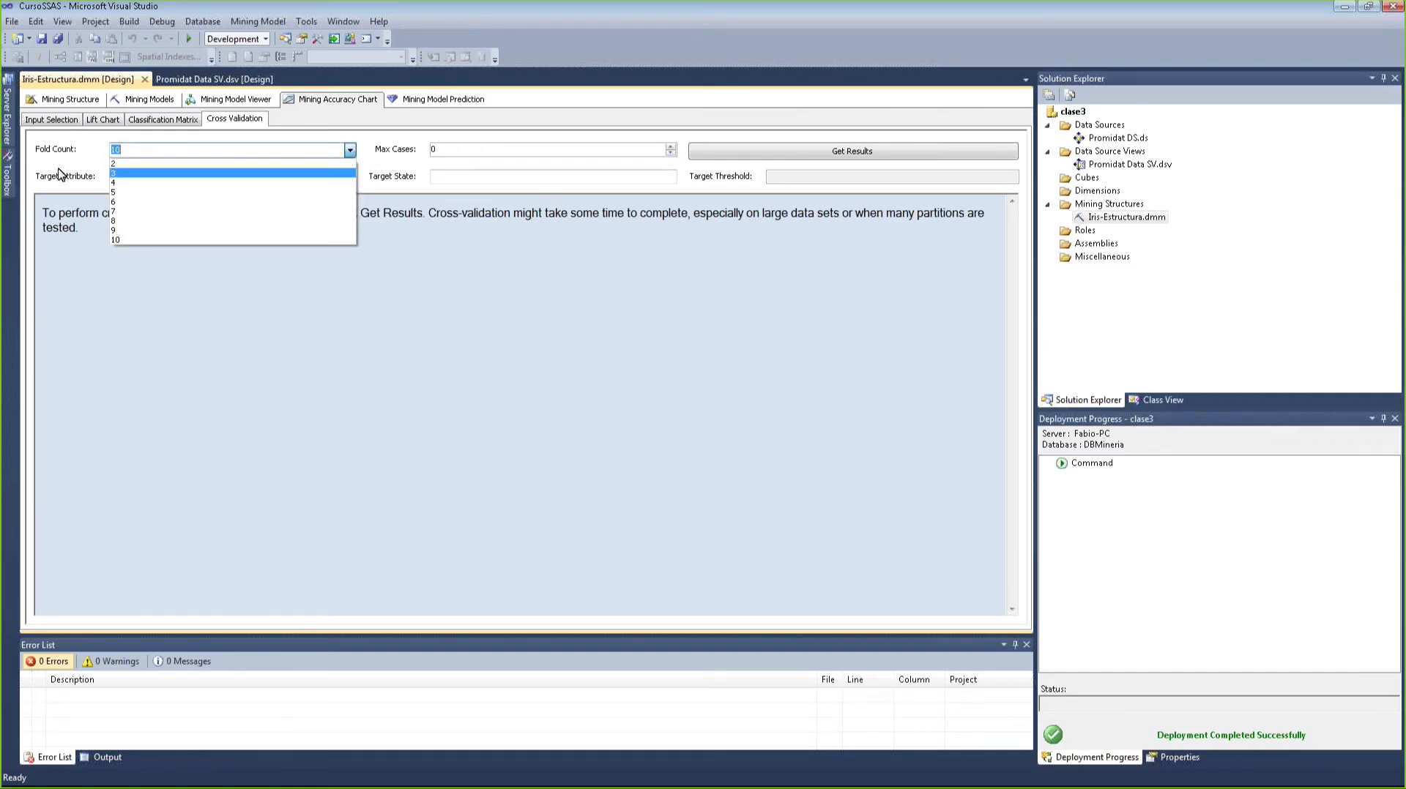
click(173, 145)
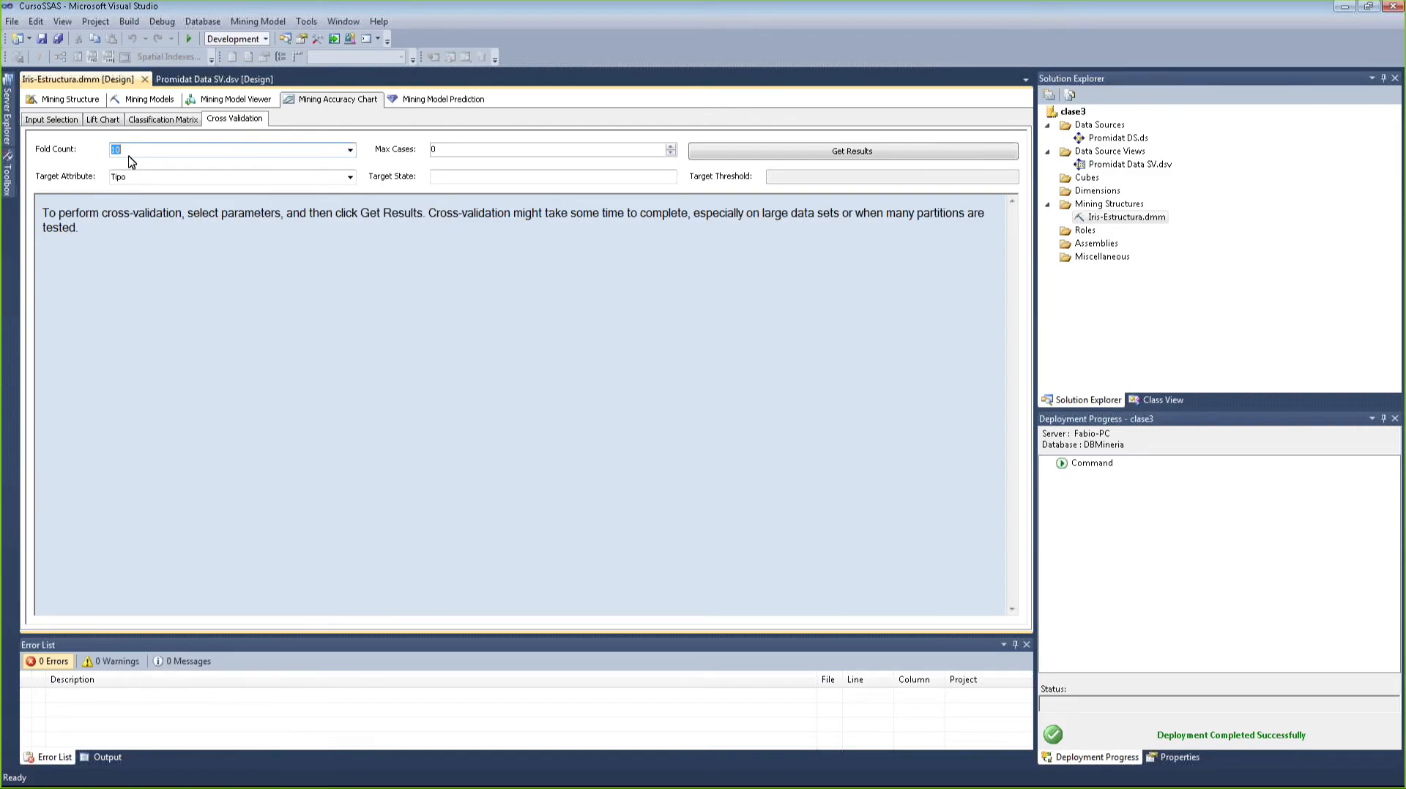
click(351, 180)
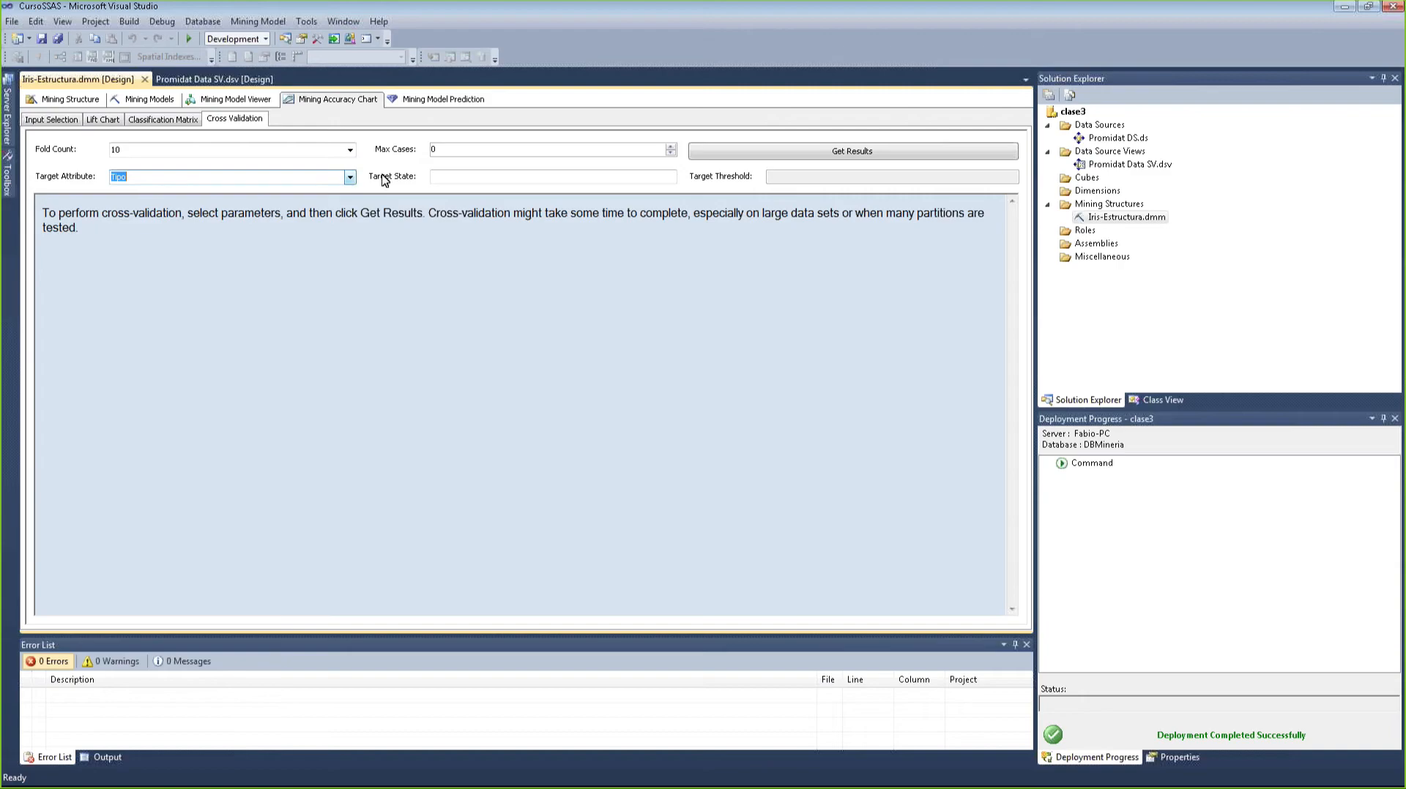
click(620, 177)
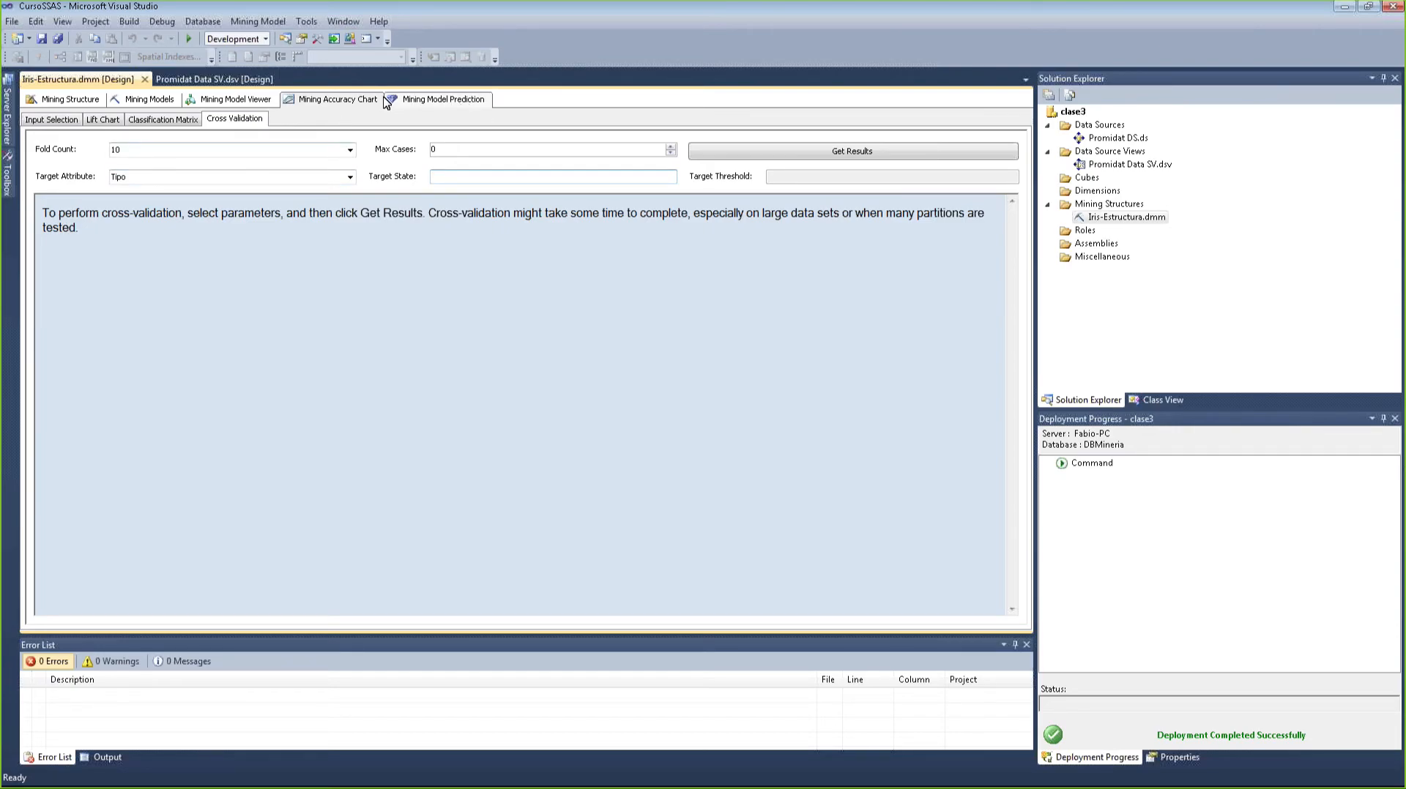
- Open the Arbol-Flores prediction query, shift the input table box slightly and switch from the query text to the design view
click(444, 103)
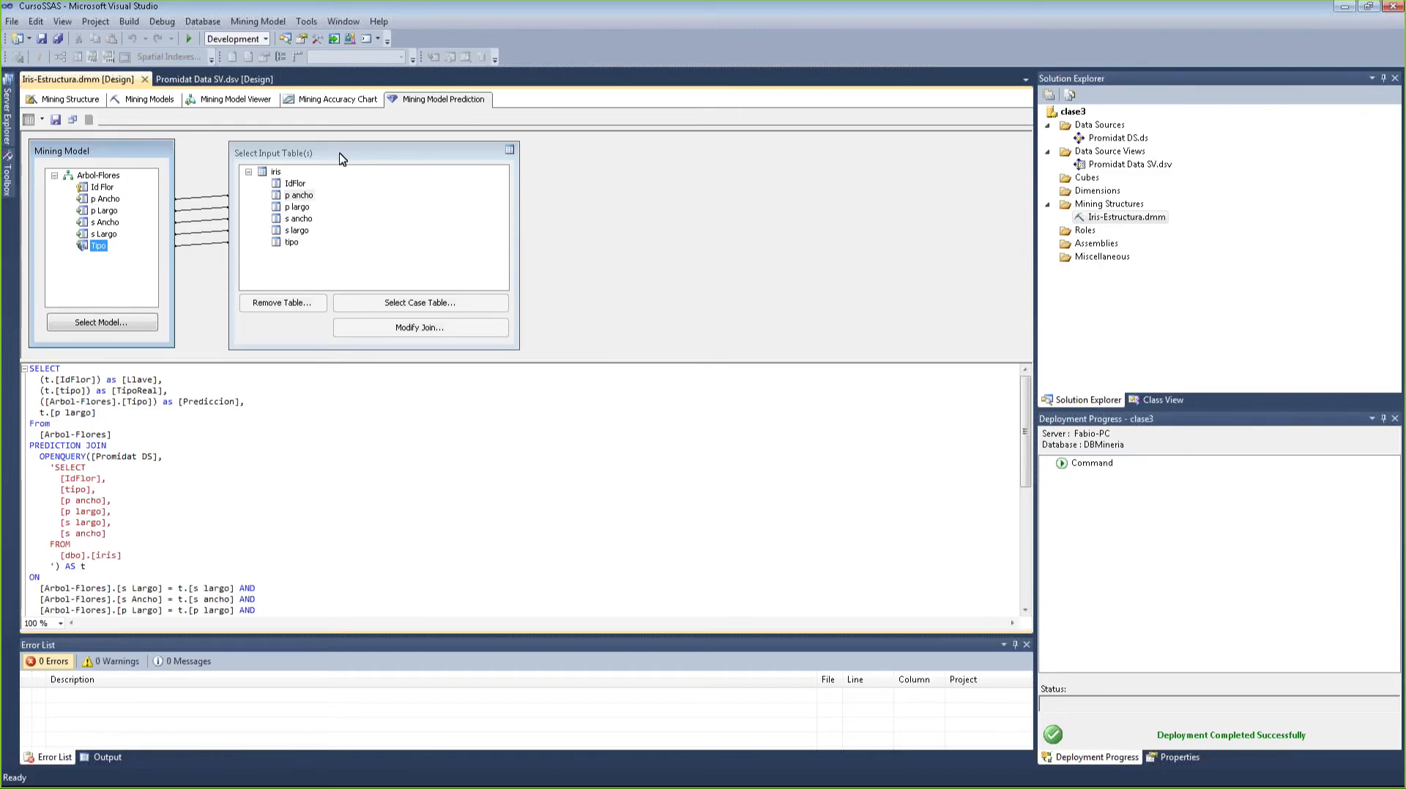
drag(339, 159, 357, 175)
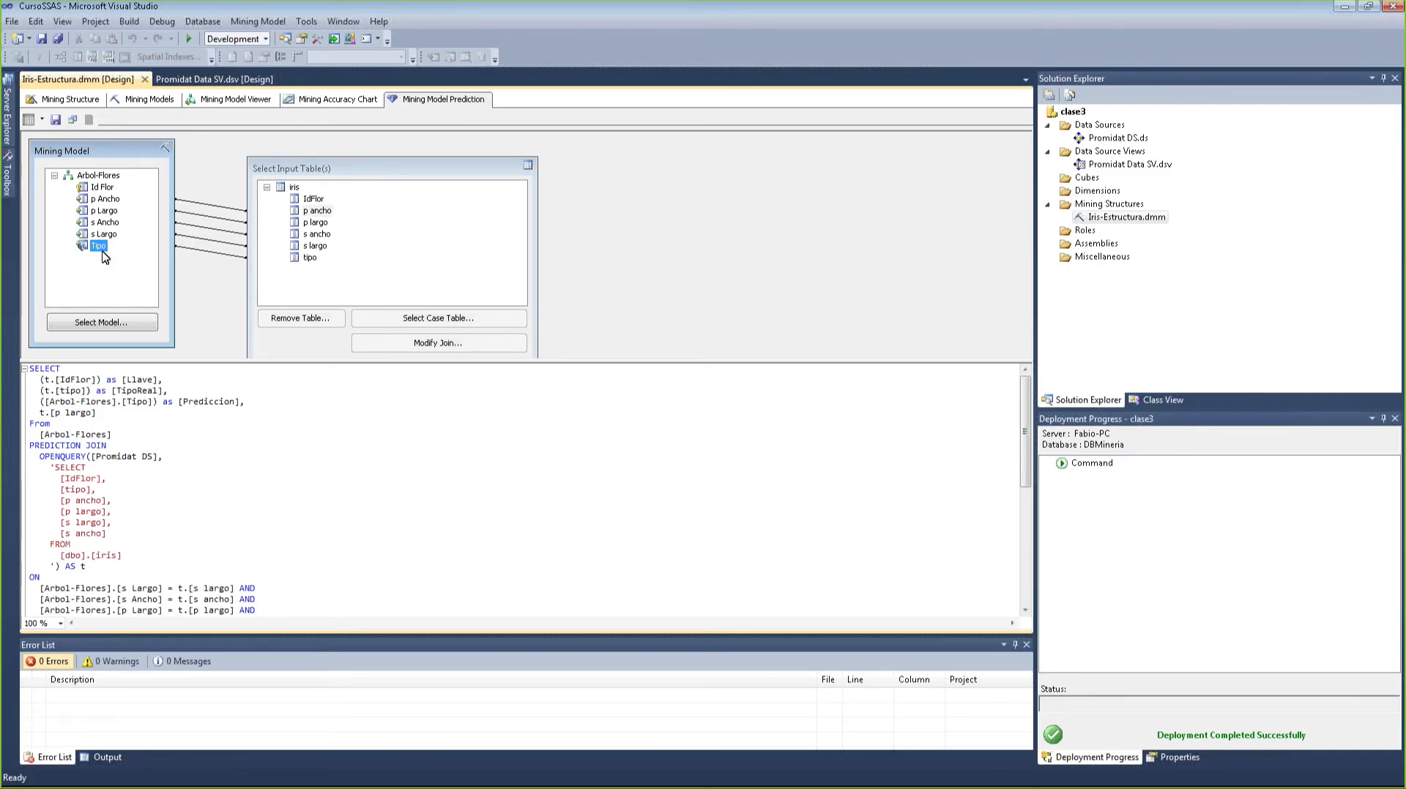
click(43, 120)
click(51, 133)
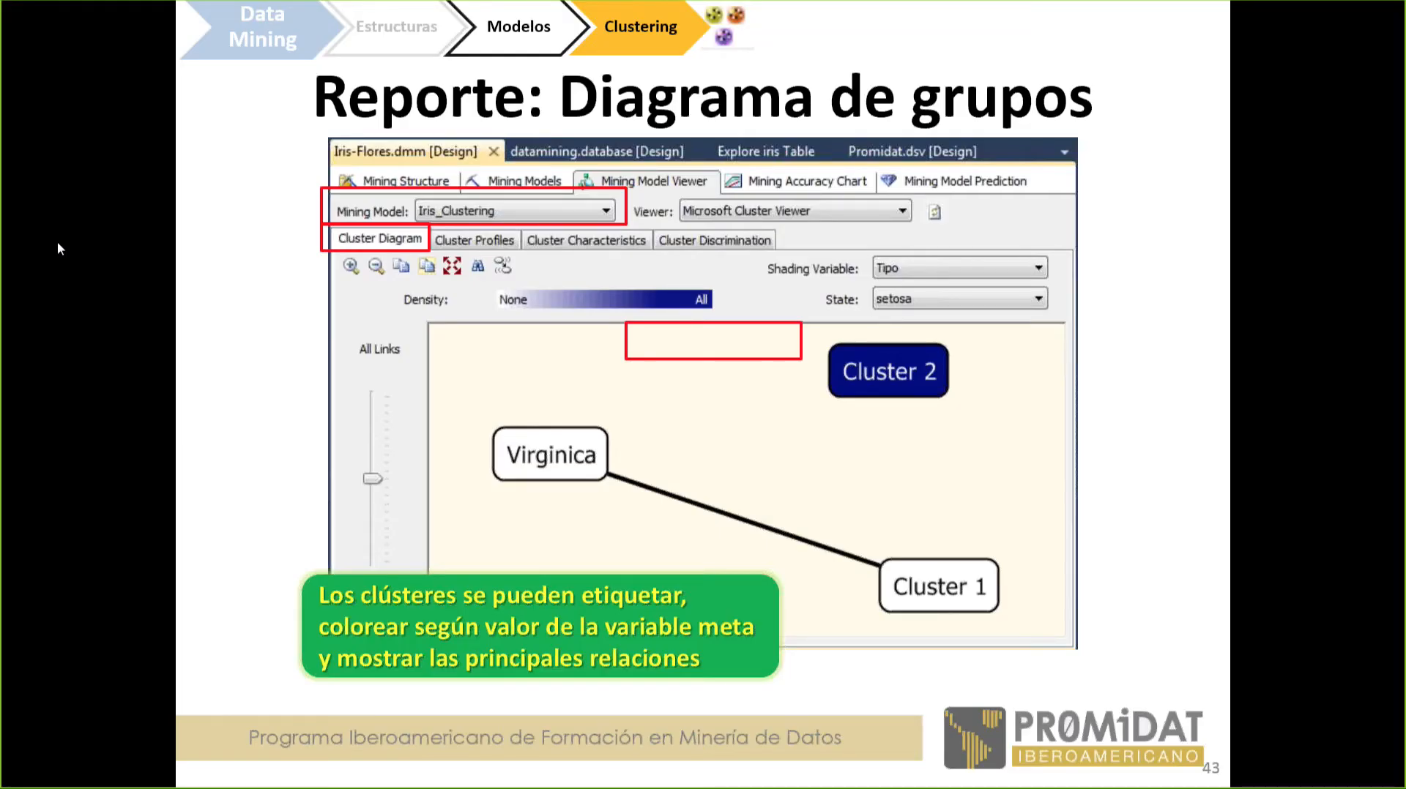
key(Right)
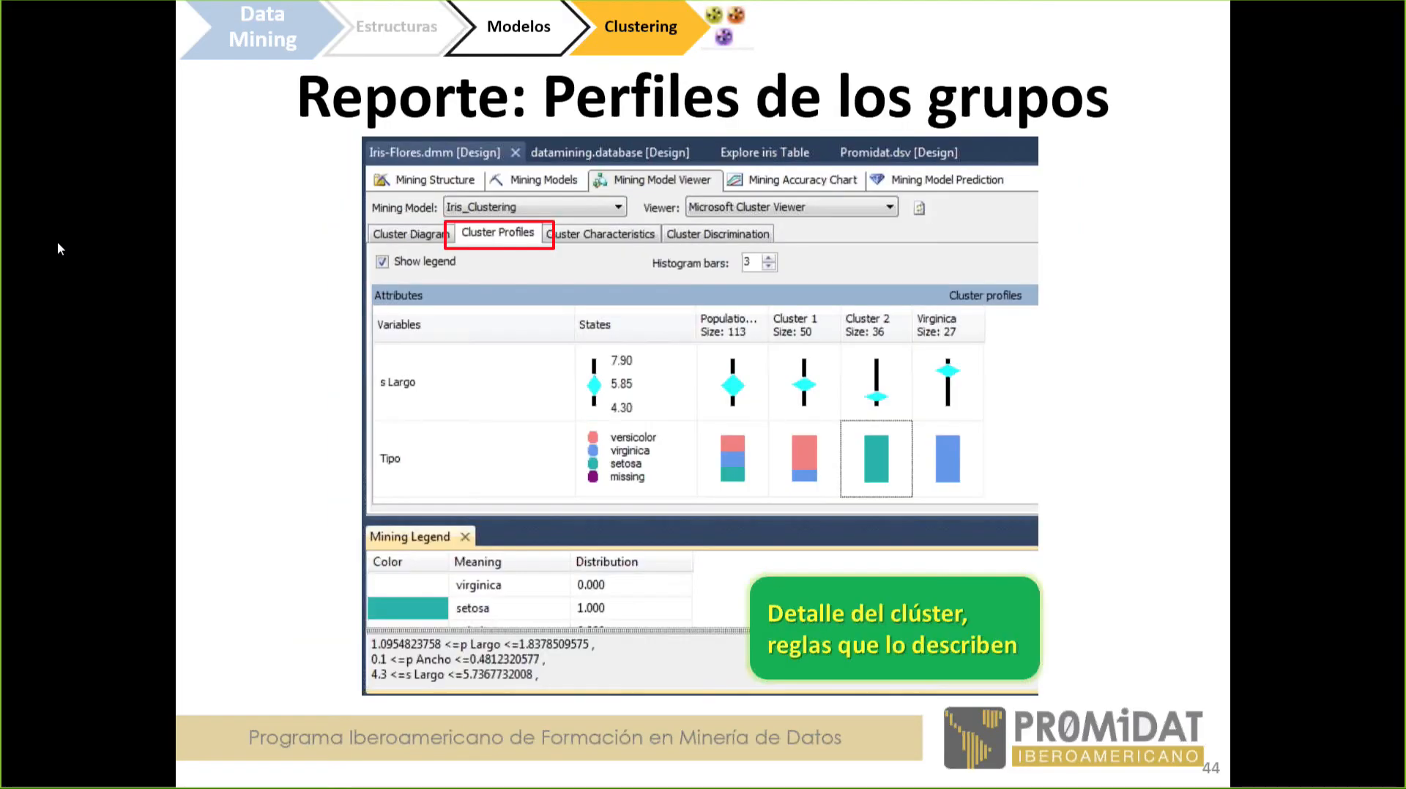
key(Right)
key(Right)
key(Right)
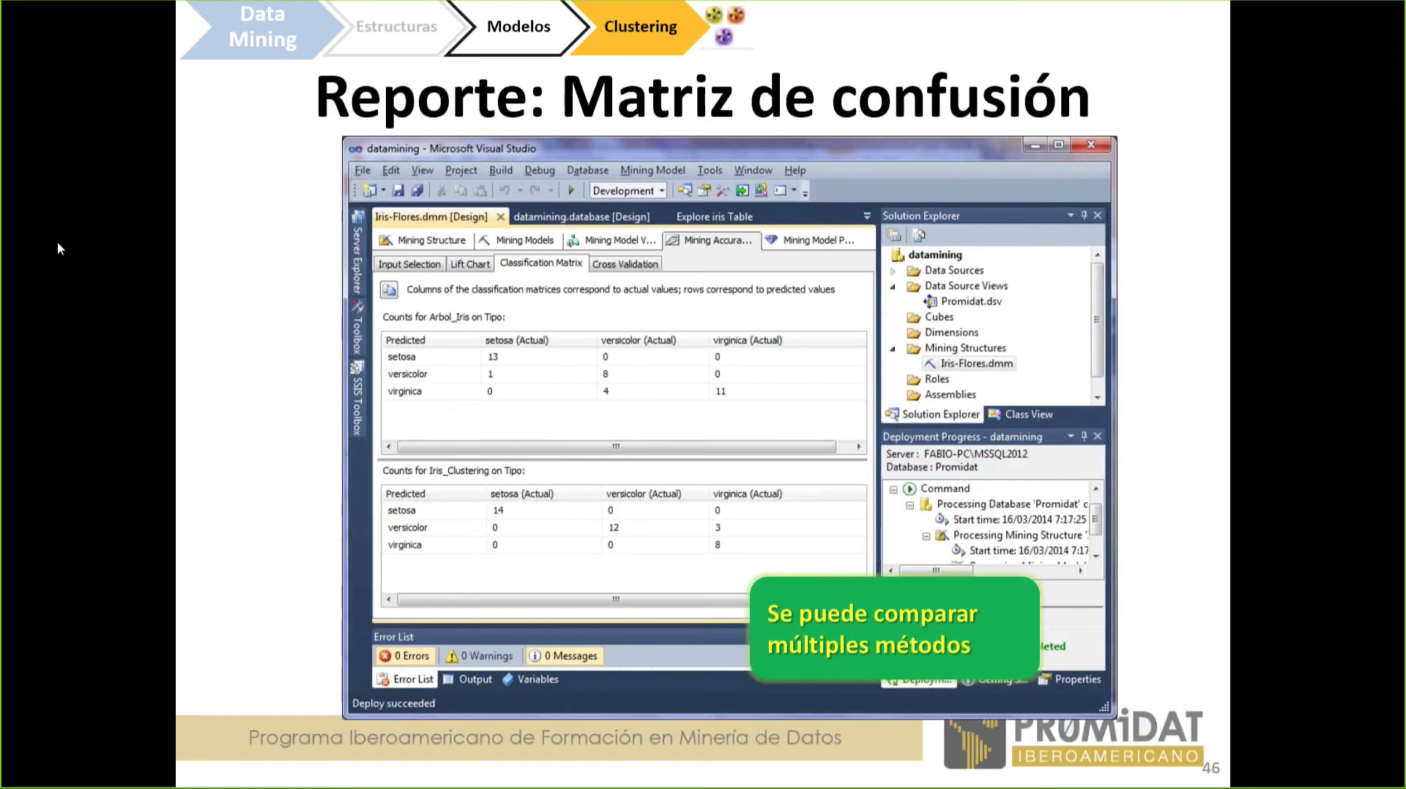
key(Right)
key(Right)
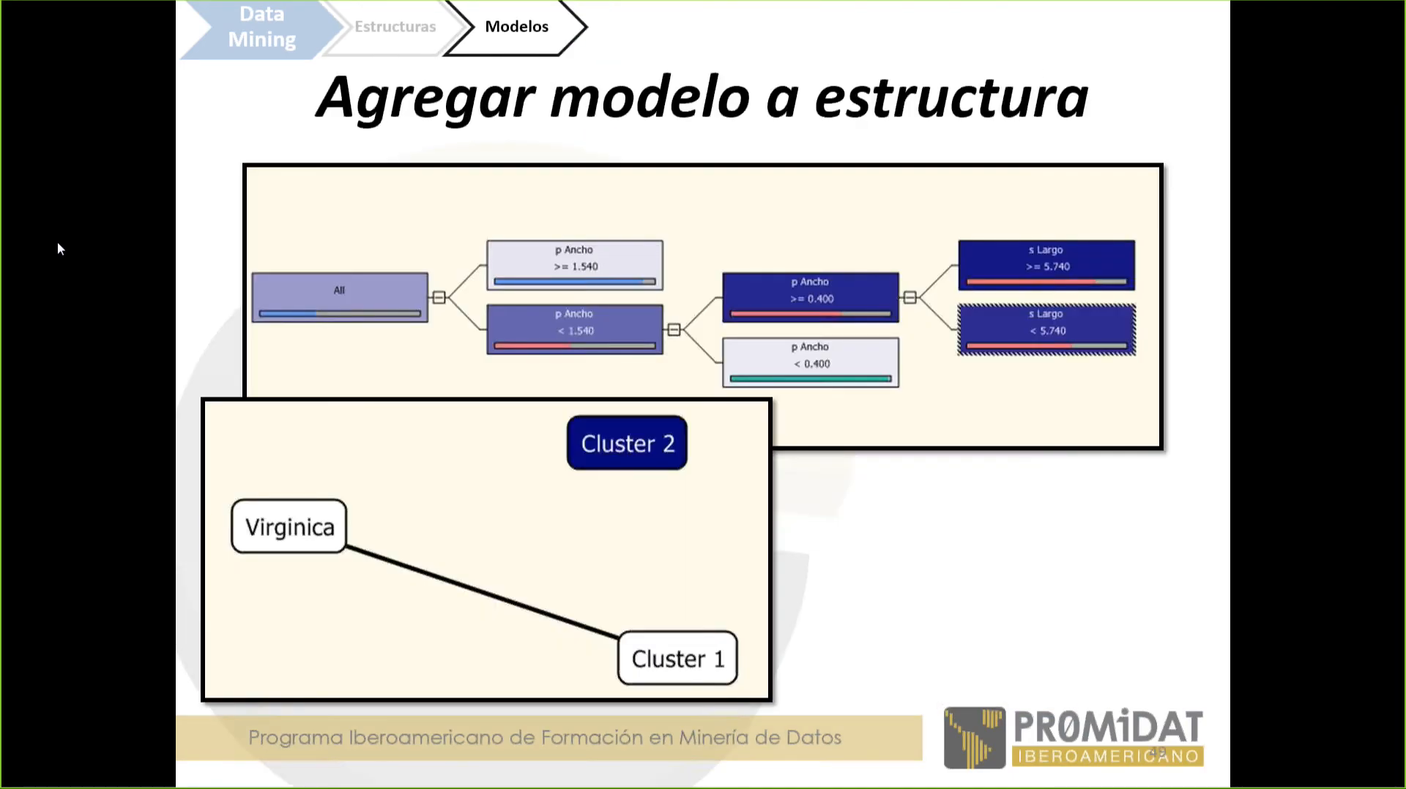
key(Right)
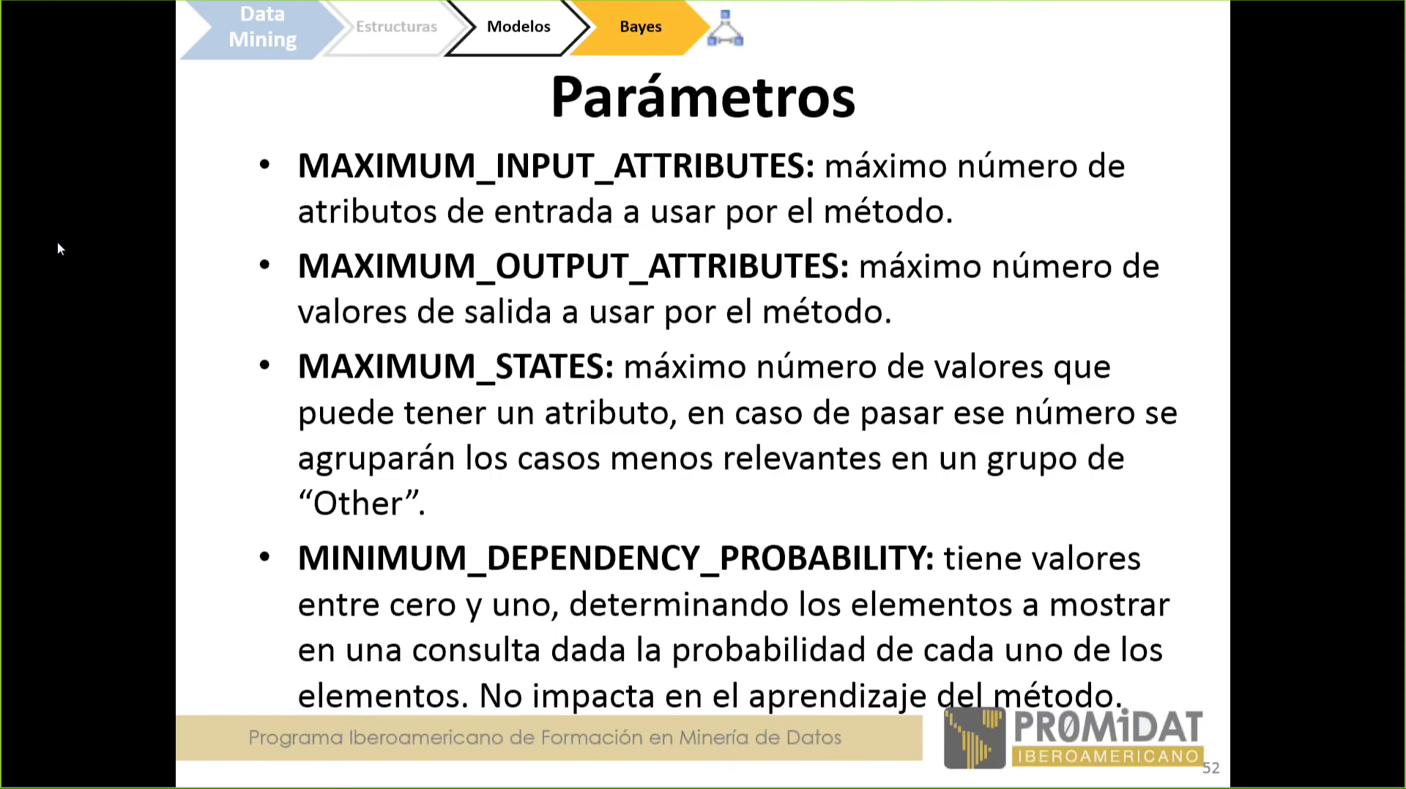
key(Right)
key(Left)
key(Right)
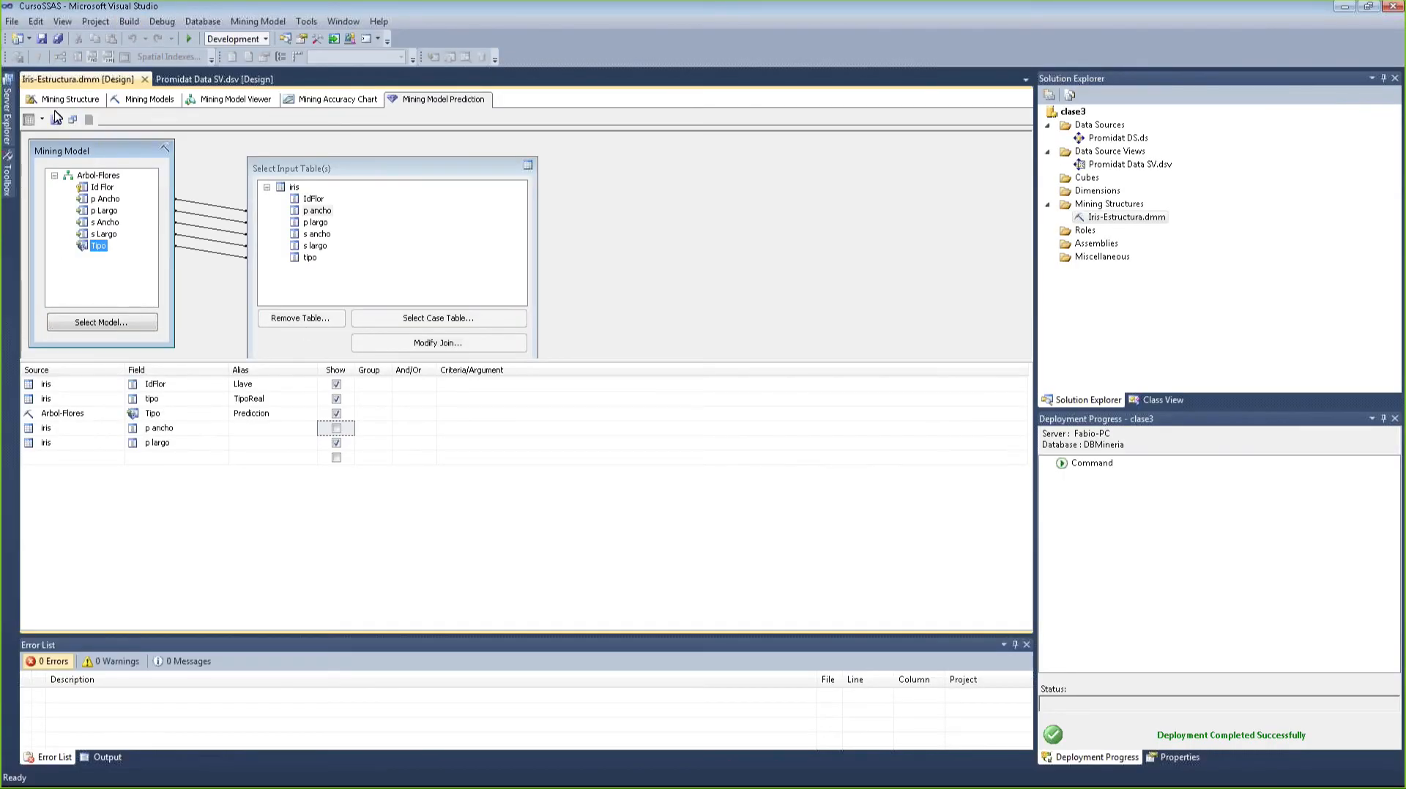
- Try to add a mining model named Bayes to Iris-Estructura using the Microsoft Naive Bayes algorithm
click(56, 101)
click(139, 100)
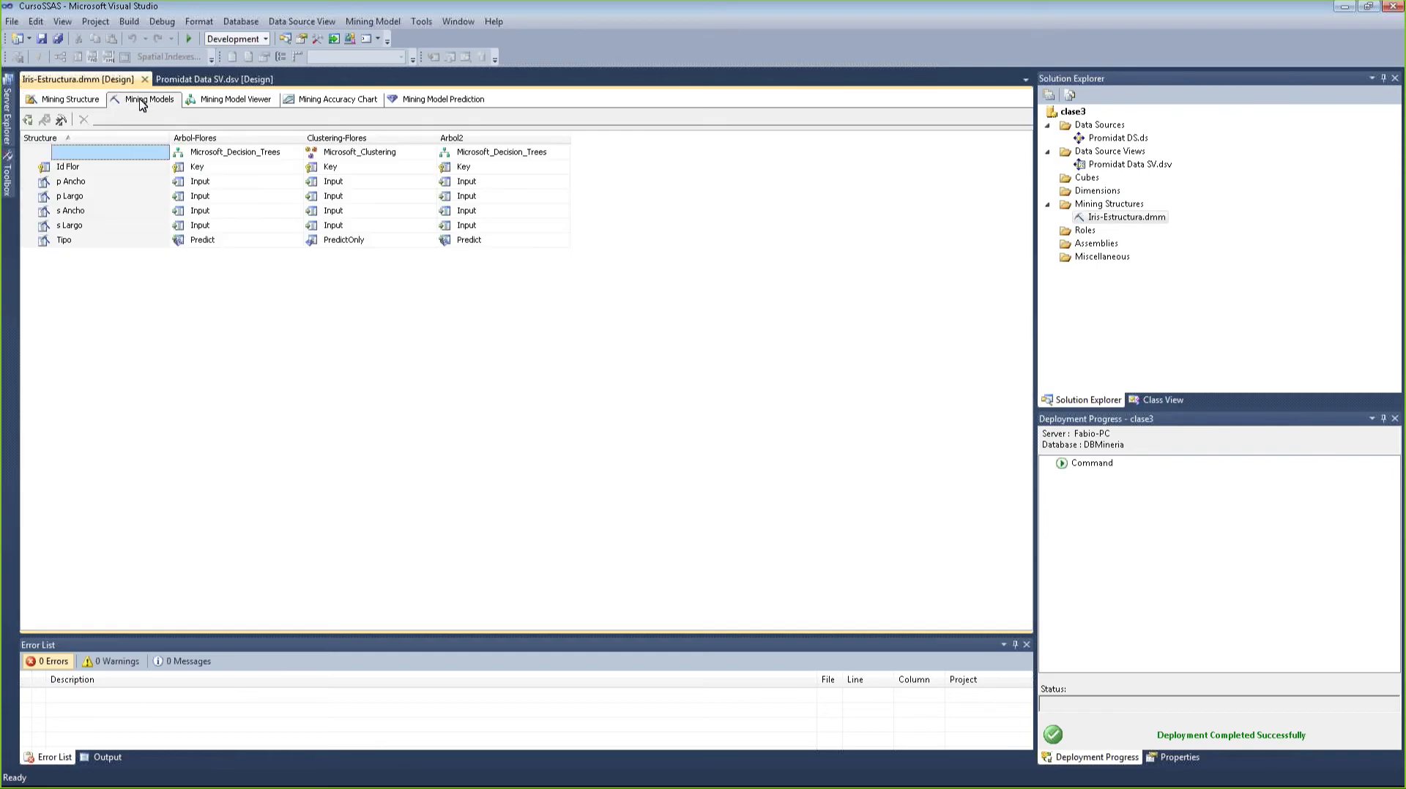
right_click(554, 221)
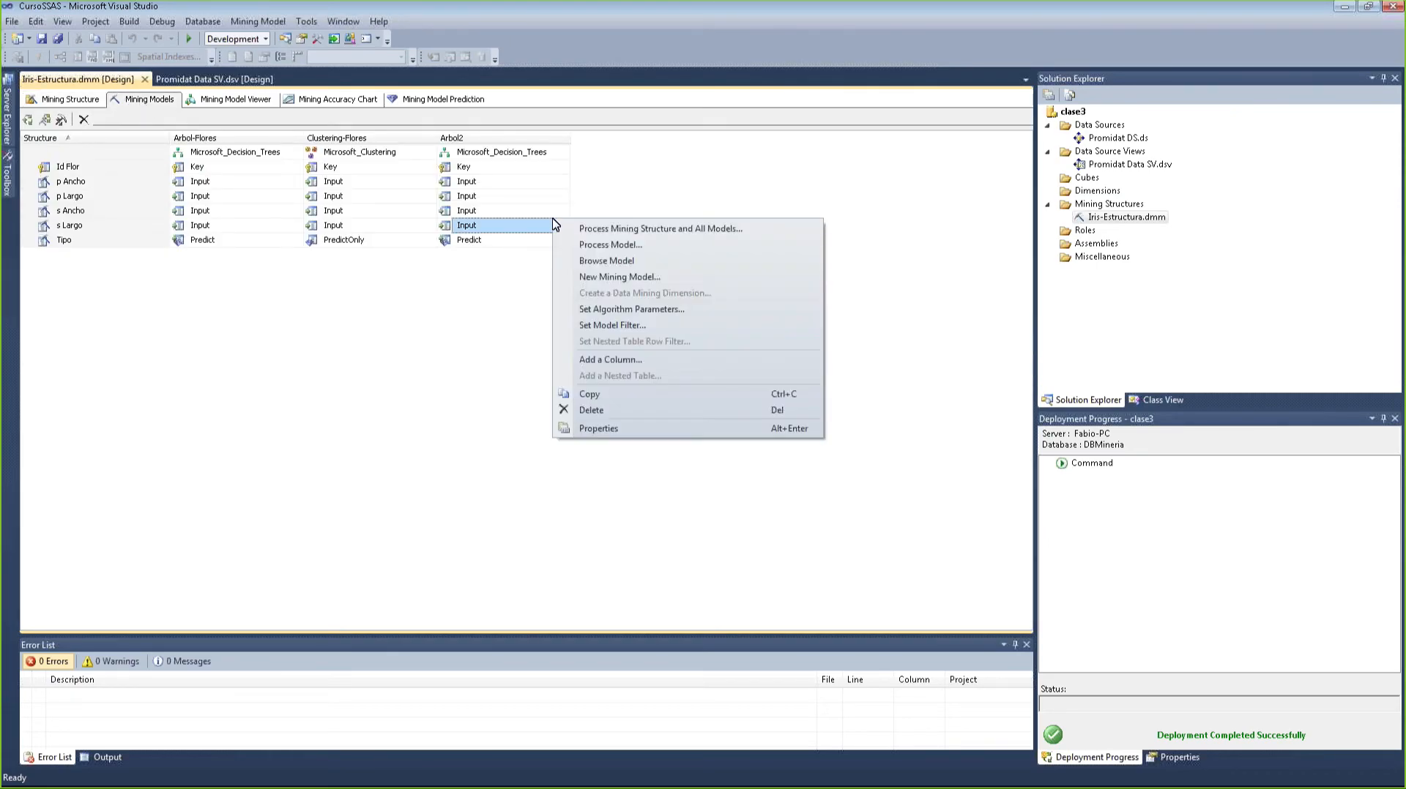
click(619, 278)
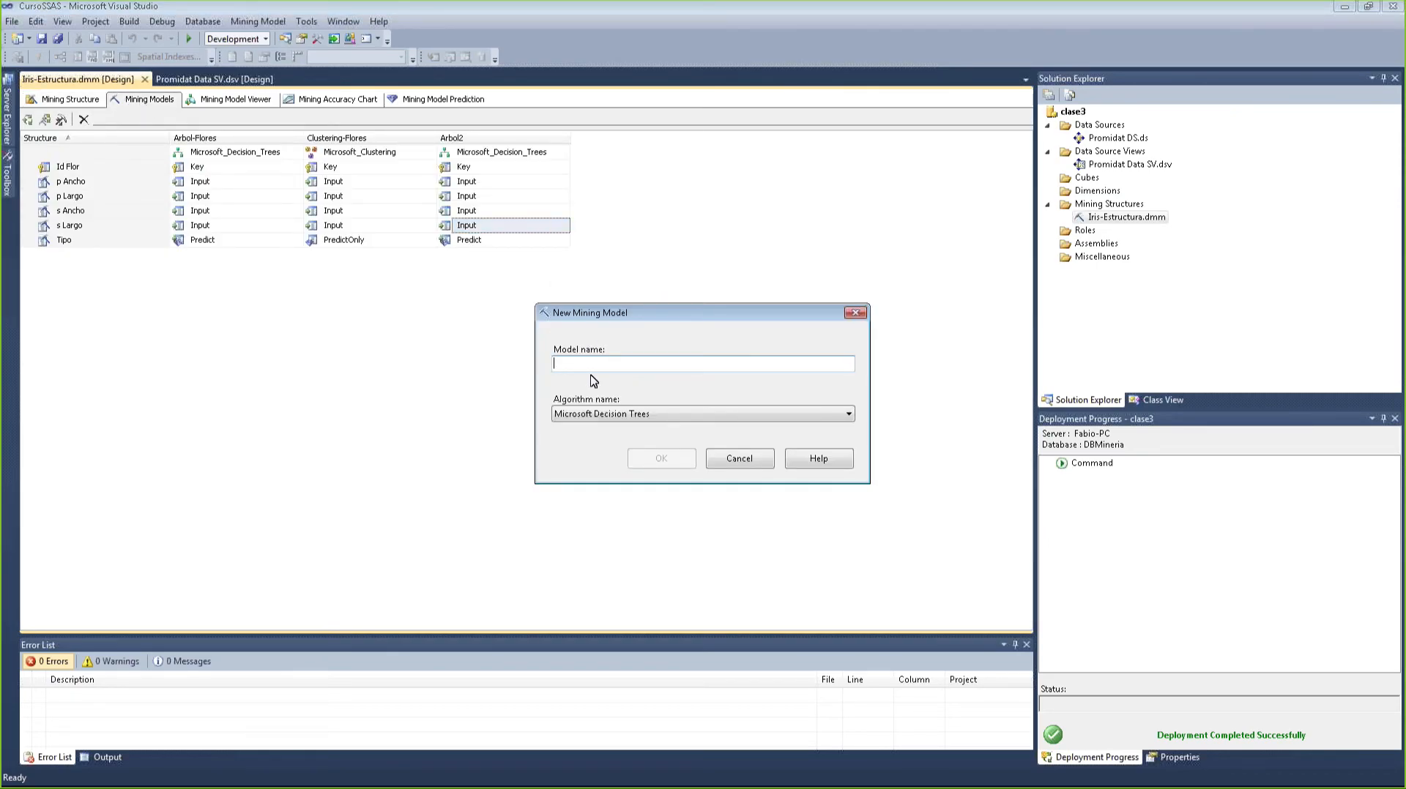
click(630, 413)
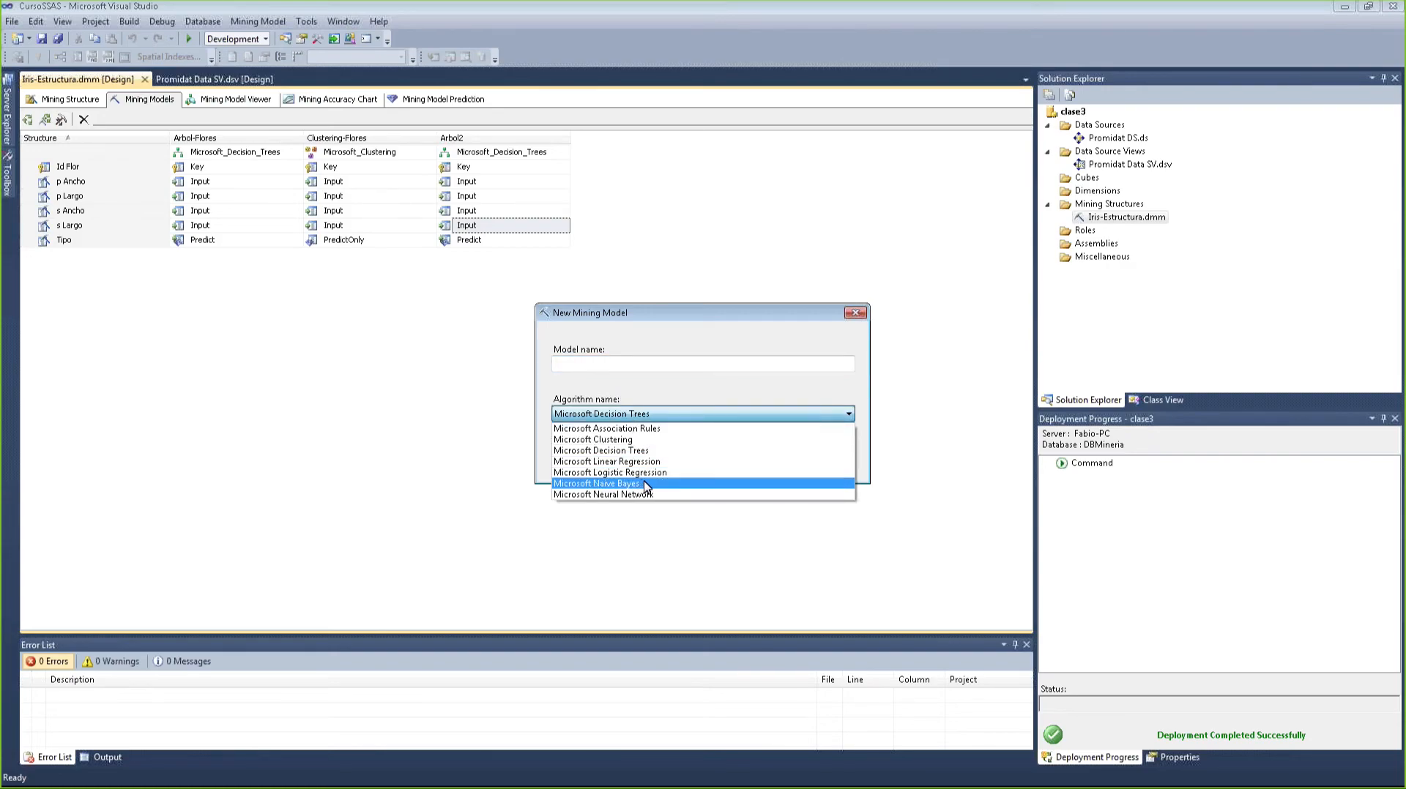
click(615, 484)
click(616, 362)
text(Bayes)
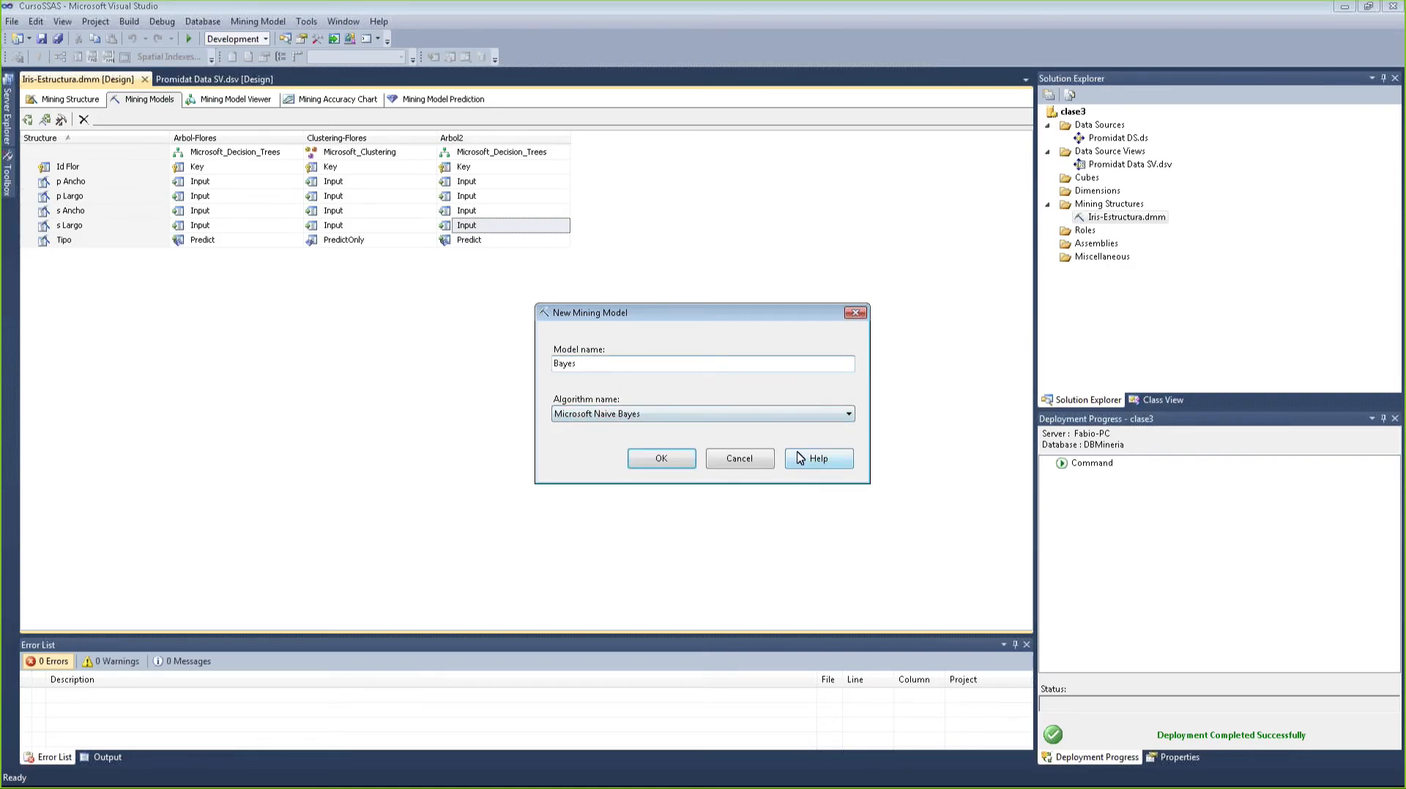
click(674, 461)
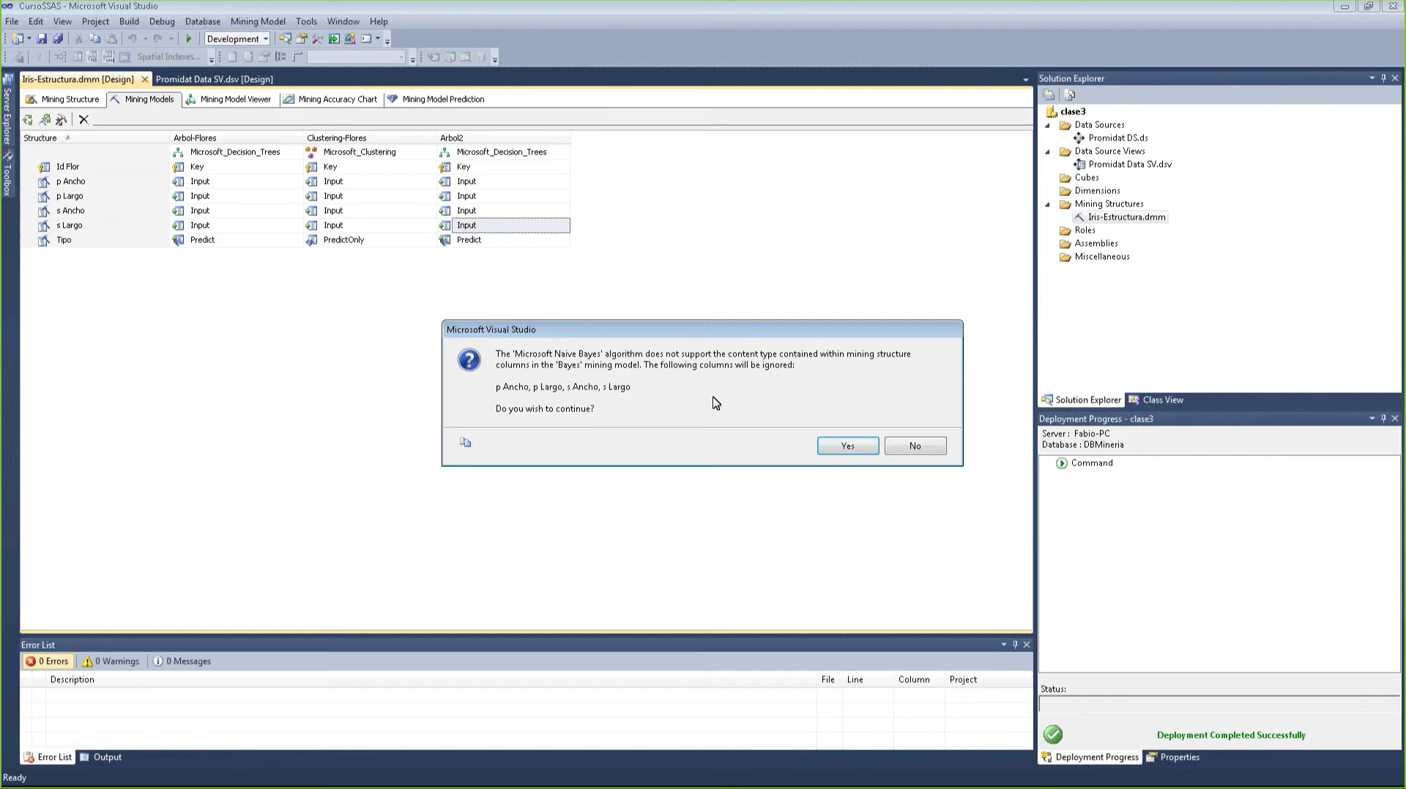
click(925, 448)
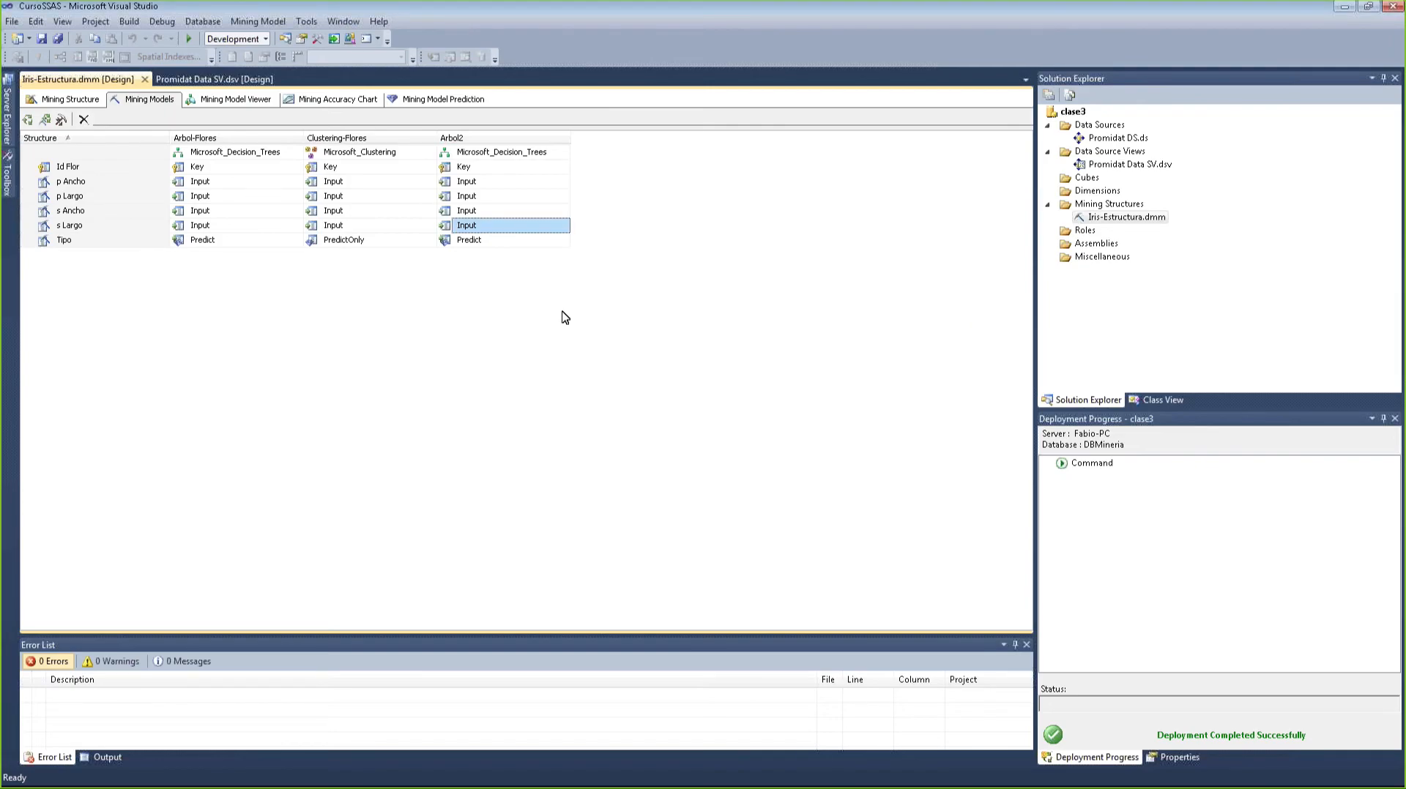
click(312, 210)
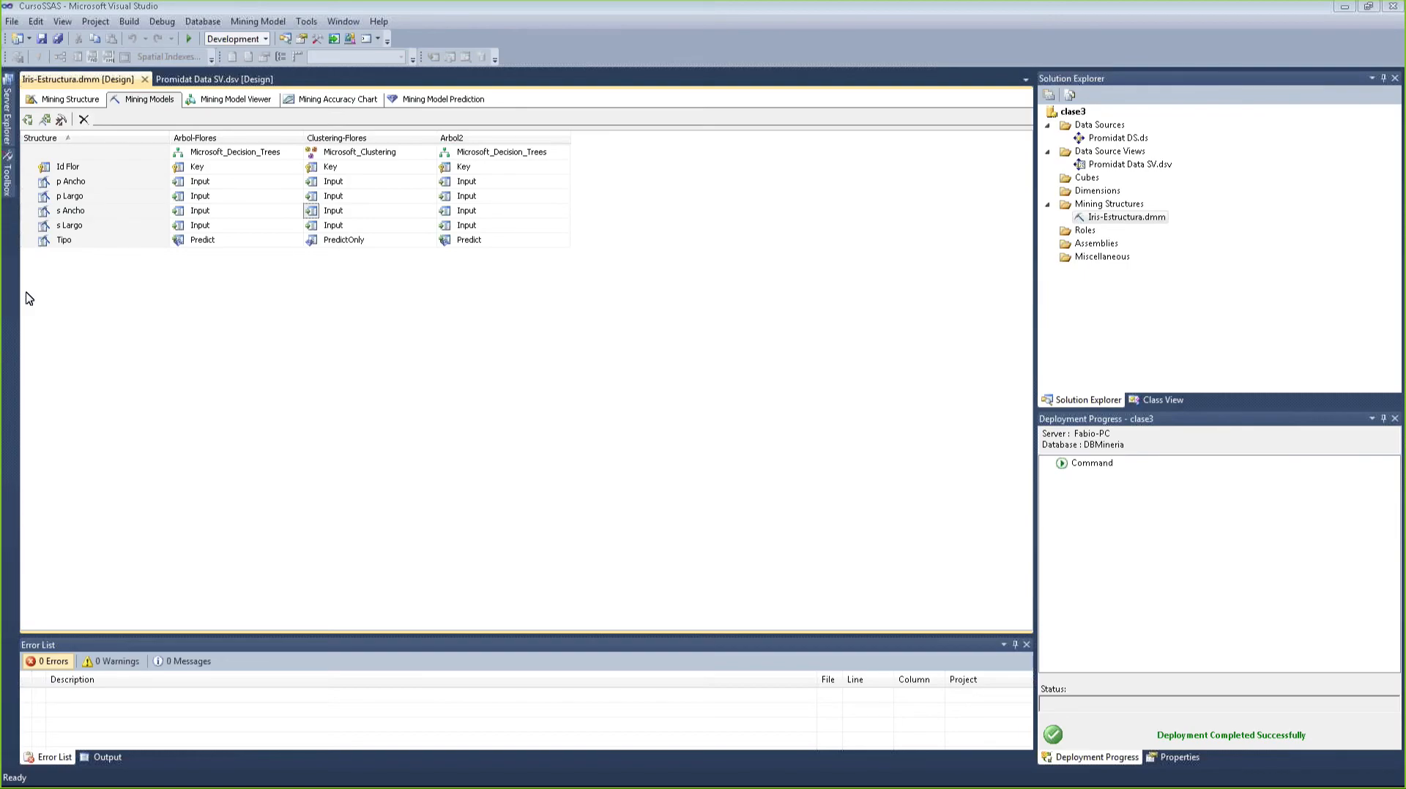
- Switch to the Tarea 3 PDF in Chrome, enlarge it, and read the tasks on test size, decision trees and K-Means clustering
drag(25, 293, 791, 118)
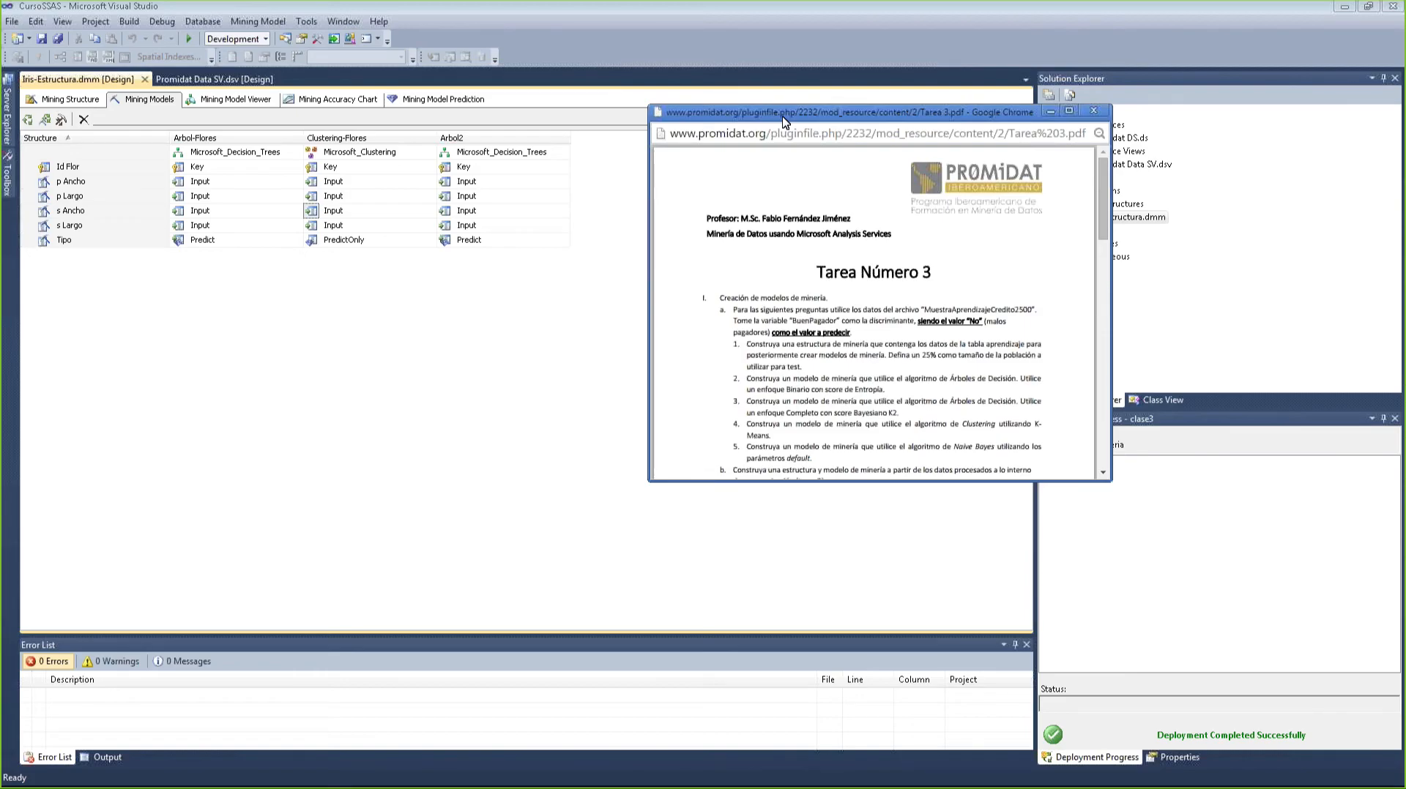
double_click(782, 116)
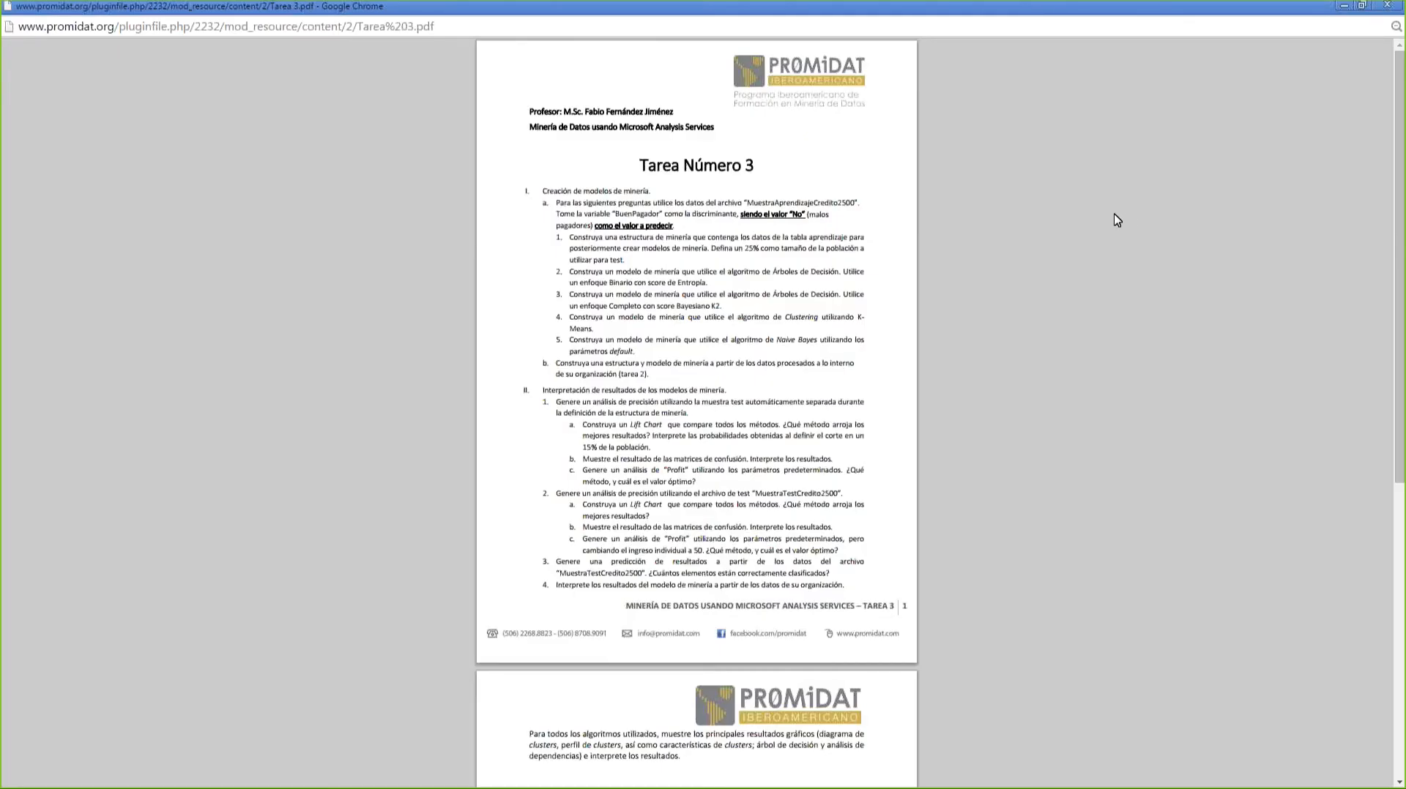
scroll(1103, 238, up, 1)
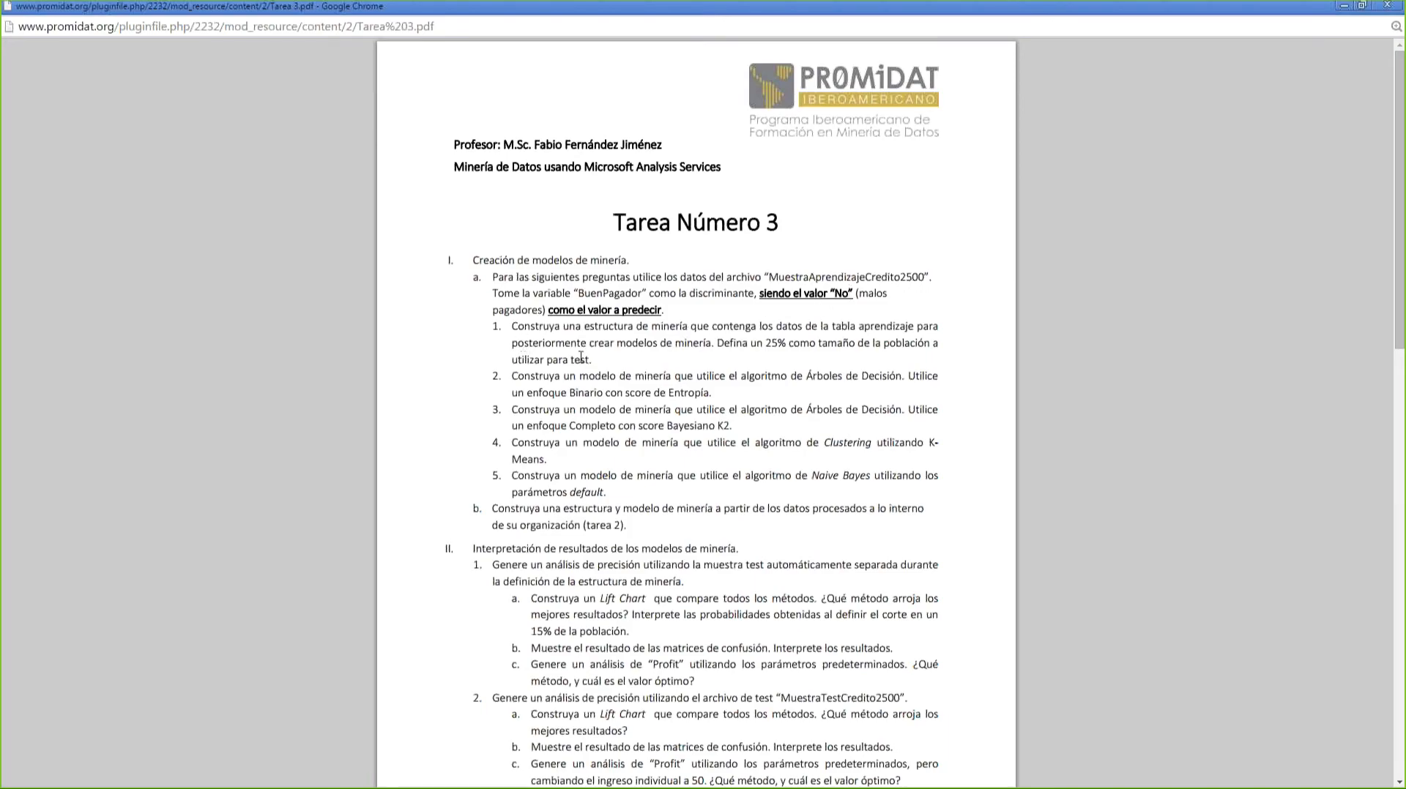
drag(758, 343, 789, 347)
drag(682, 375, 731, 427)
drag(566, 458, 510, 445)
click(541, 454)
drag(567, 455, 514, 443)
click(516, 443)
drag(546, 458, 521, 449)
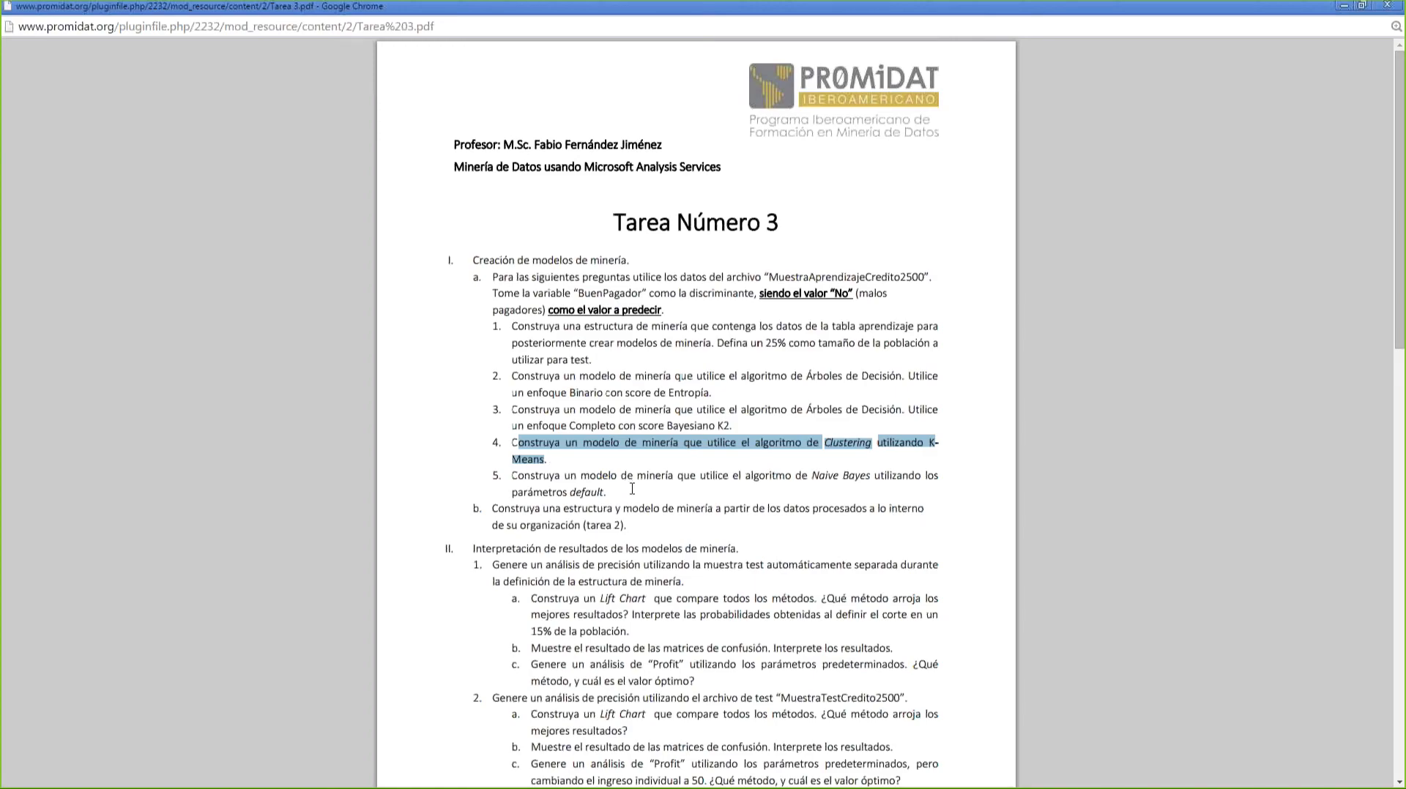
- Read the assignment's Naive Bayes task and the task on building a structure and model from the organization's data
click(631, 489)
drag(623, 510, 561, 479)
click(620, 491)
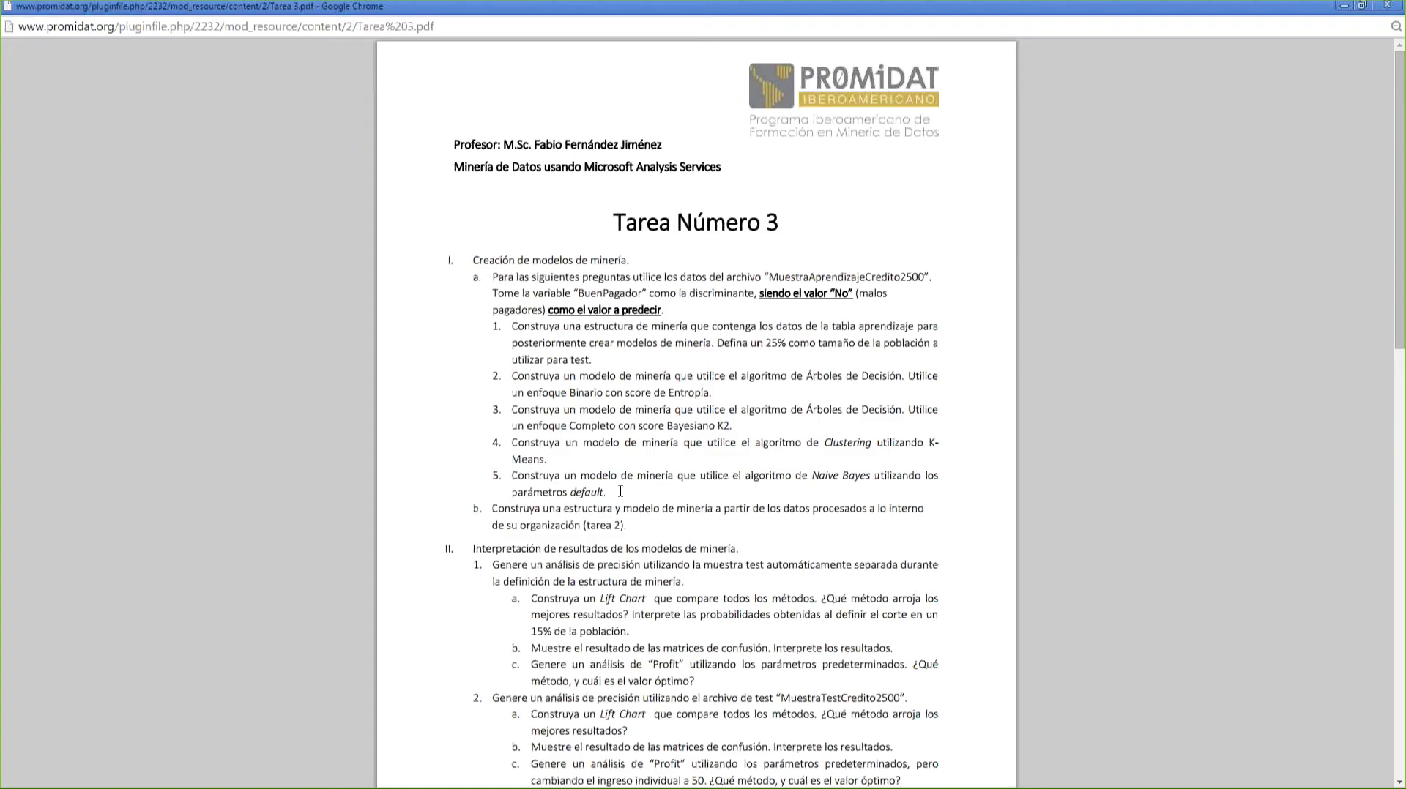
drag(617, 477, 512, 478)
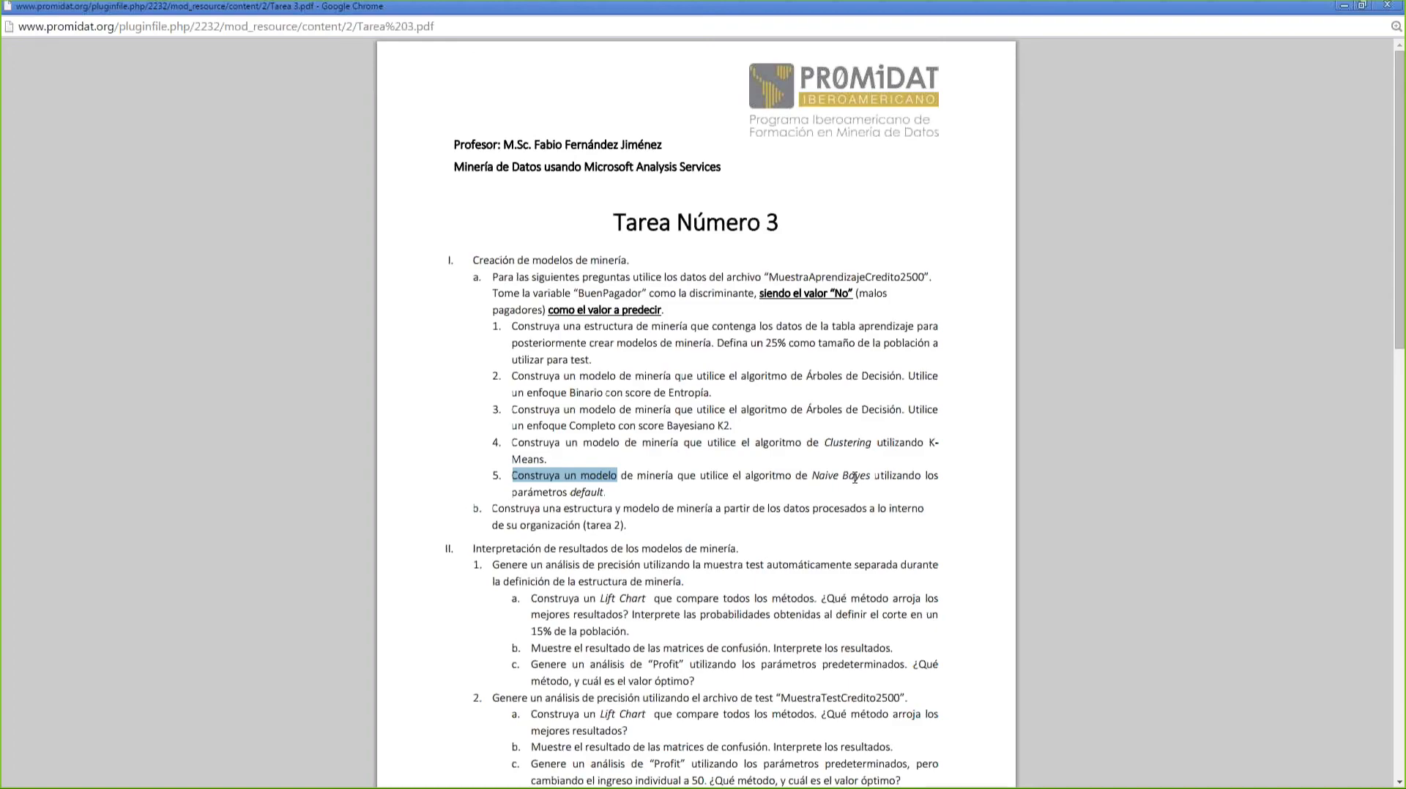
click(615, 453)
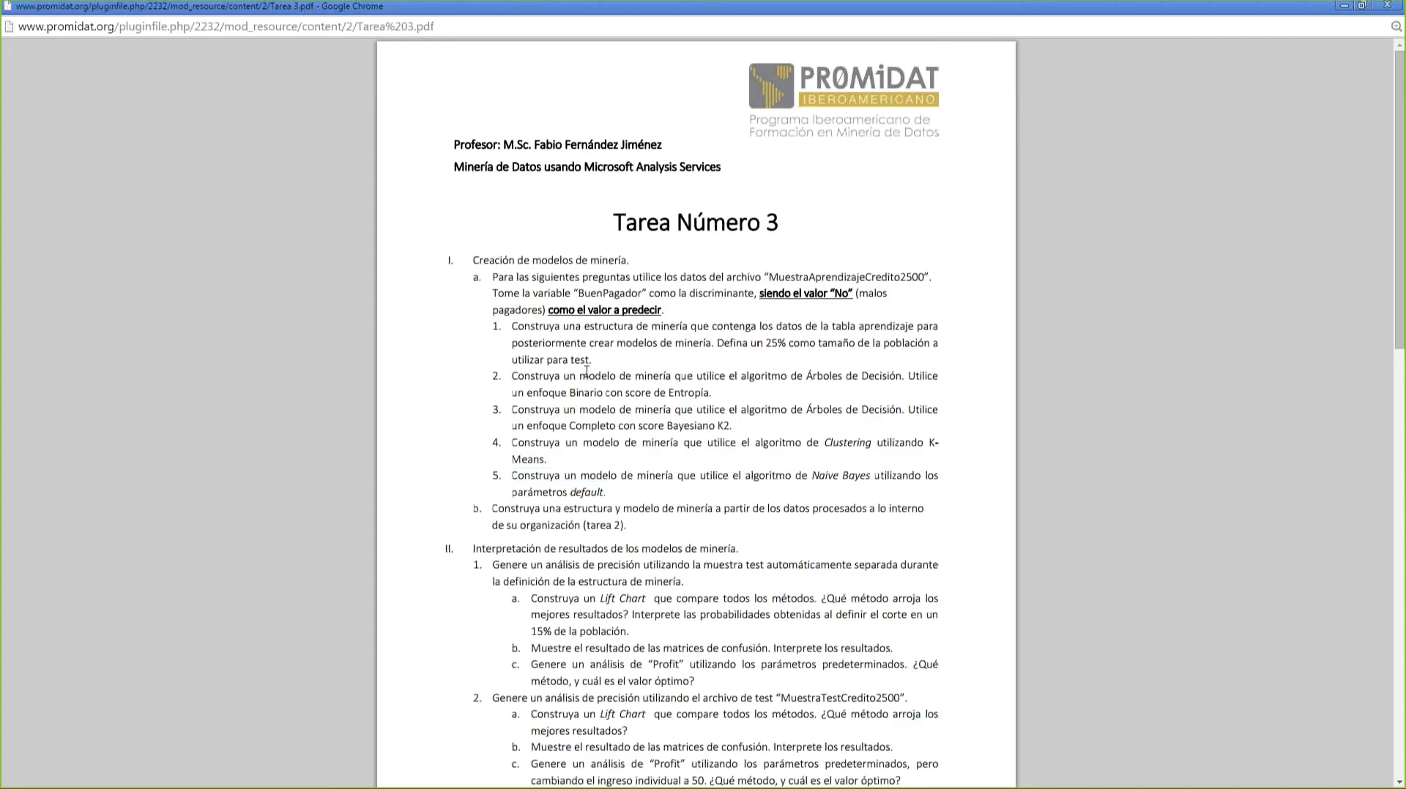
drag(617, 496, 498, 293)
click(661, 432)
drag(636, 525, 504, 510)
- Examine which file section II uses for testing, and which learning file and test percentage section I specifies
scroll(755, 395, down, 1)
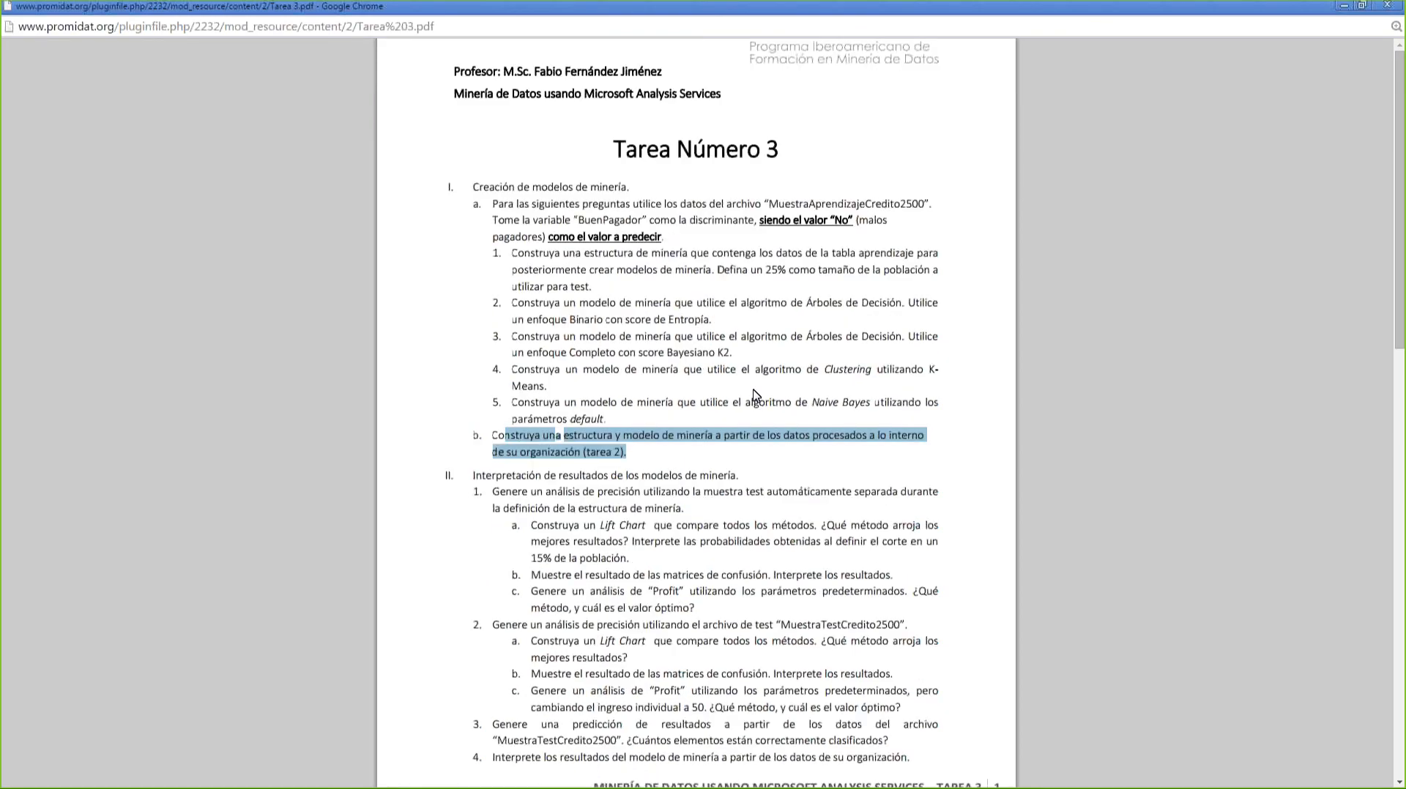
scroll(754, 395, down, 4)
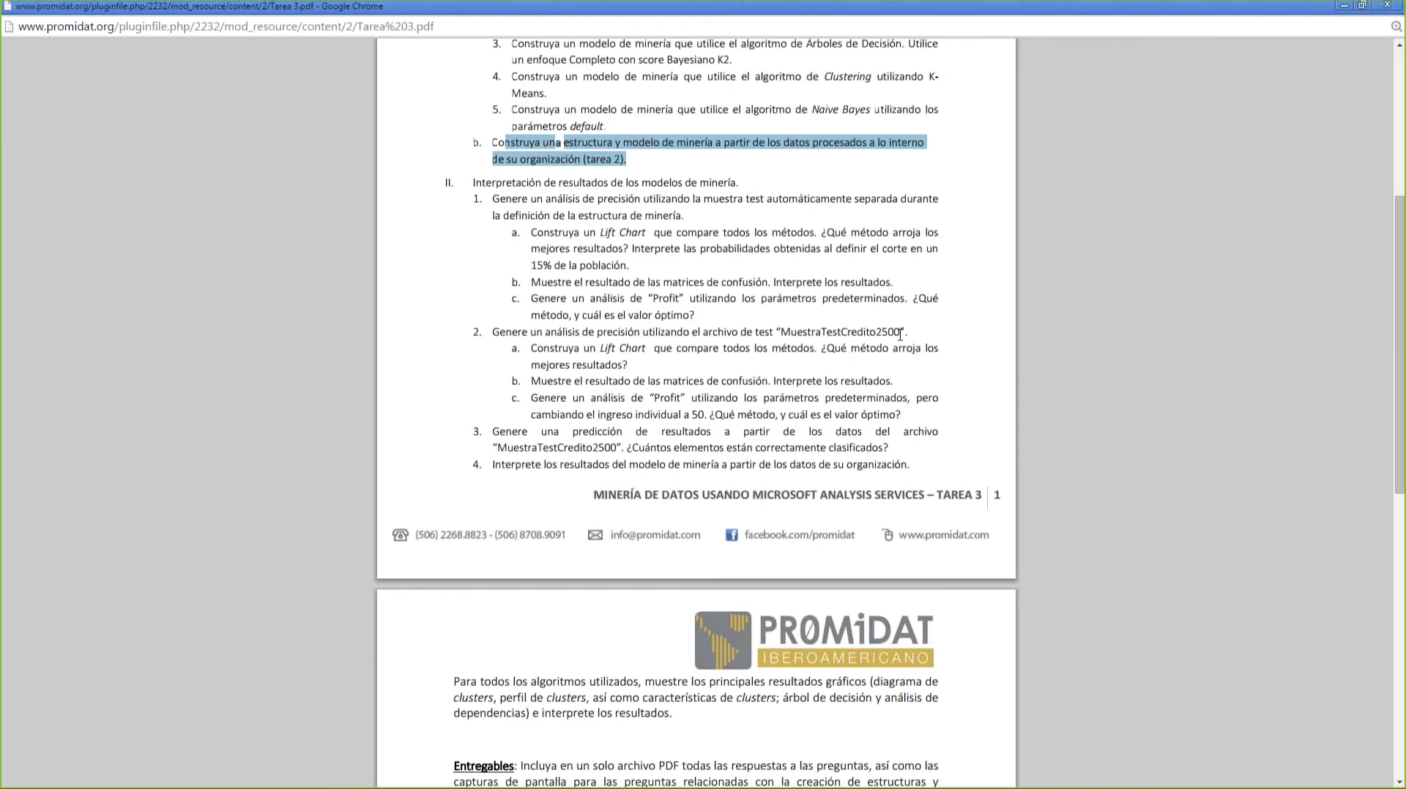
drag(900, 333, 771, 333)
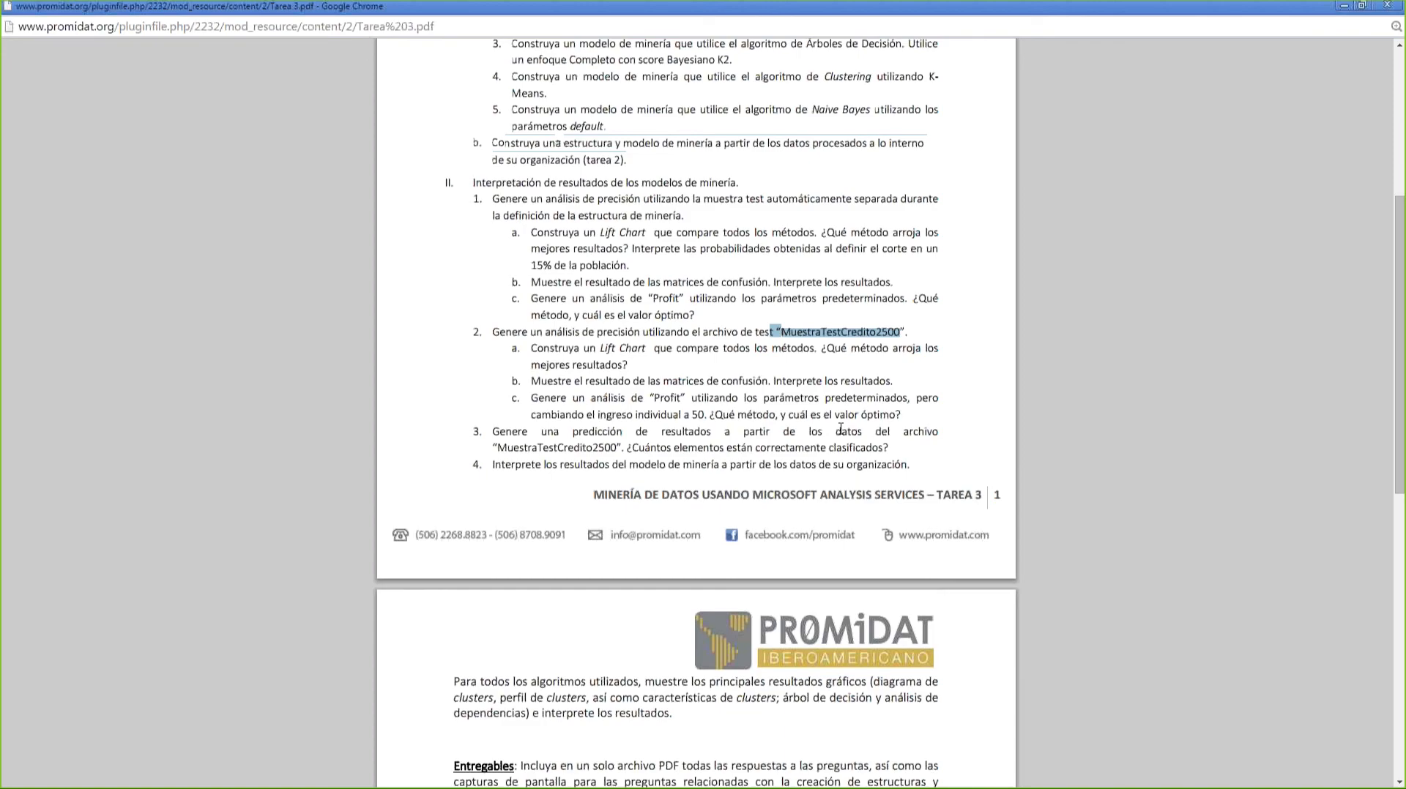
click(789, 376)
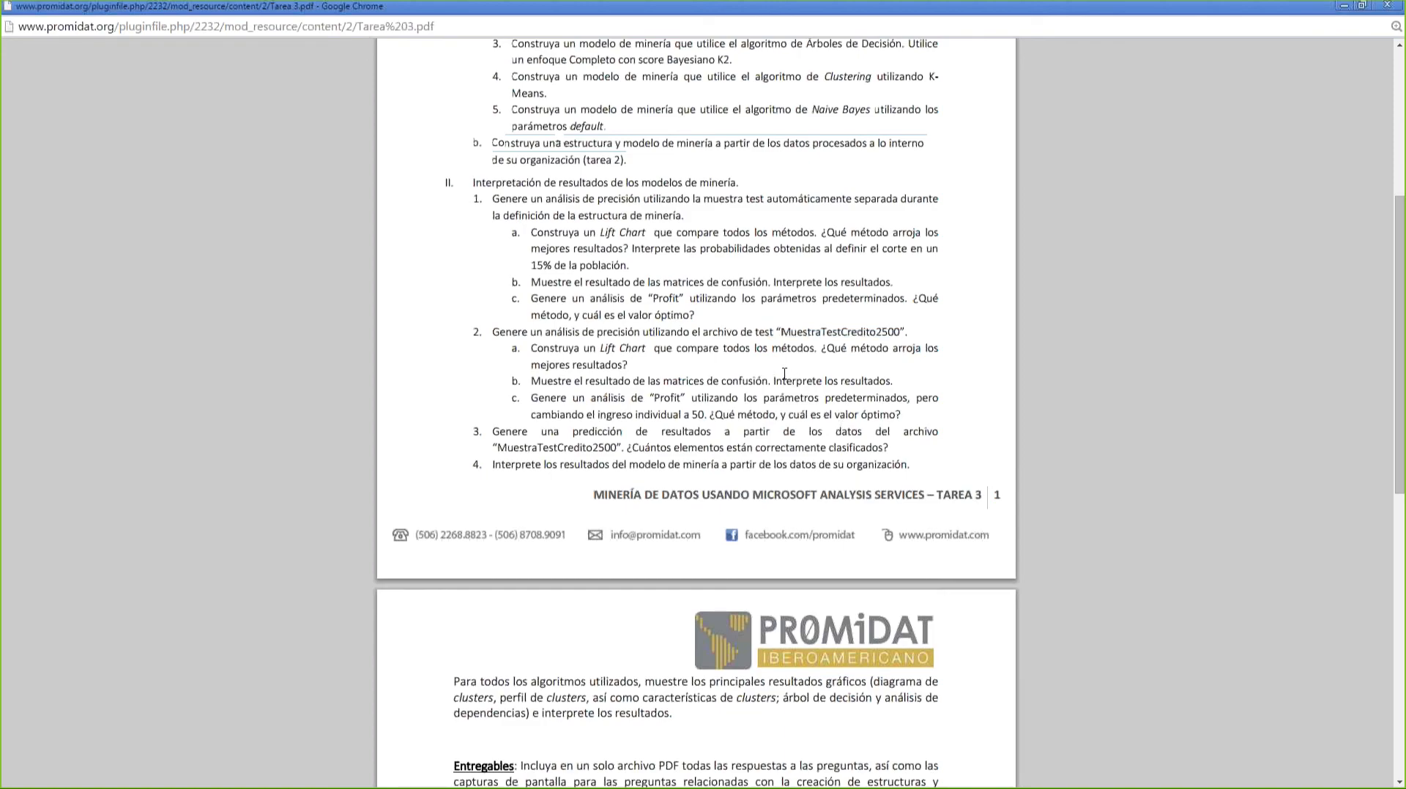
scroll(784, 374, up, 4)
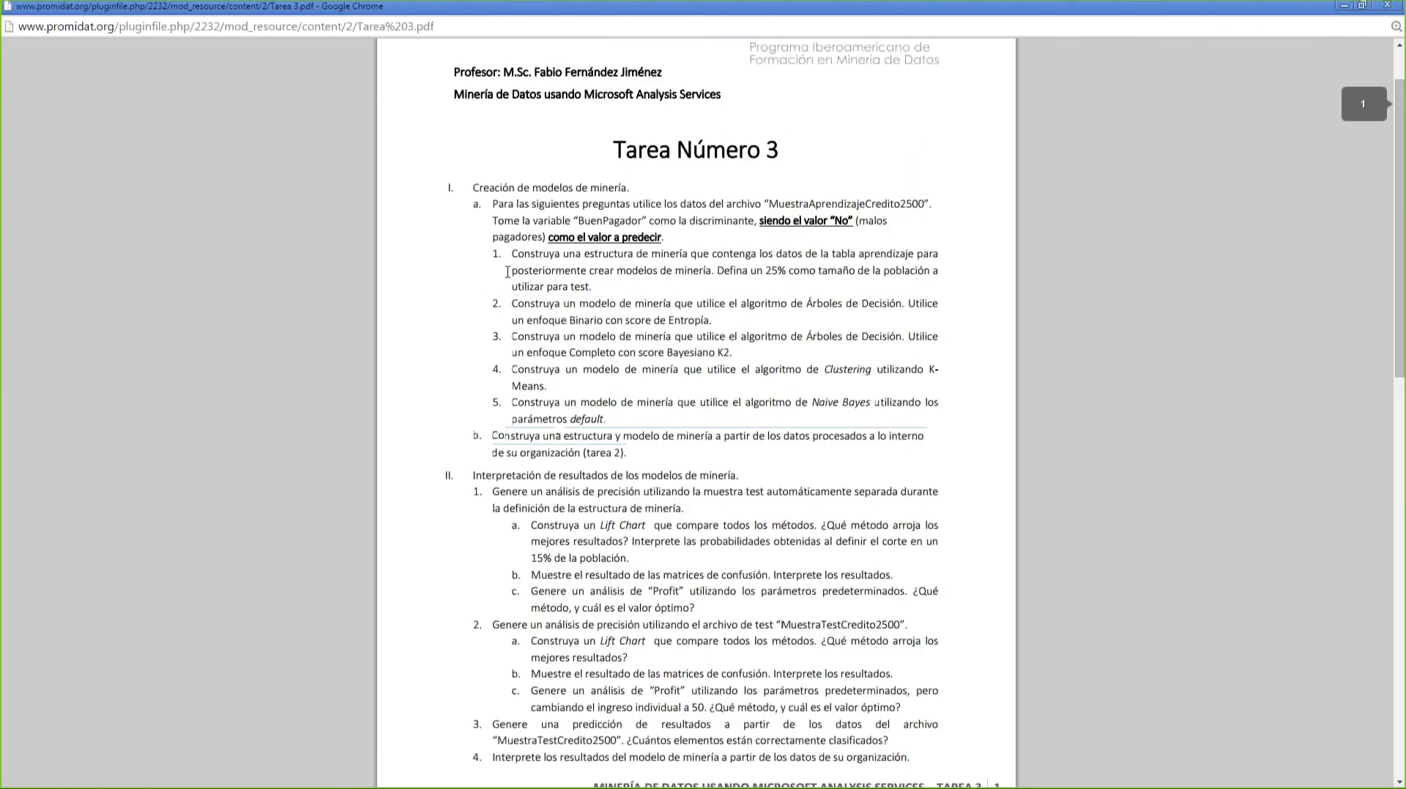
drag(515, 265, 642, 407)
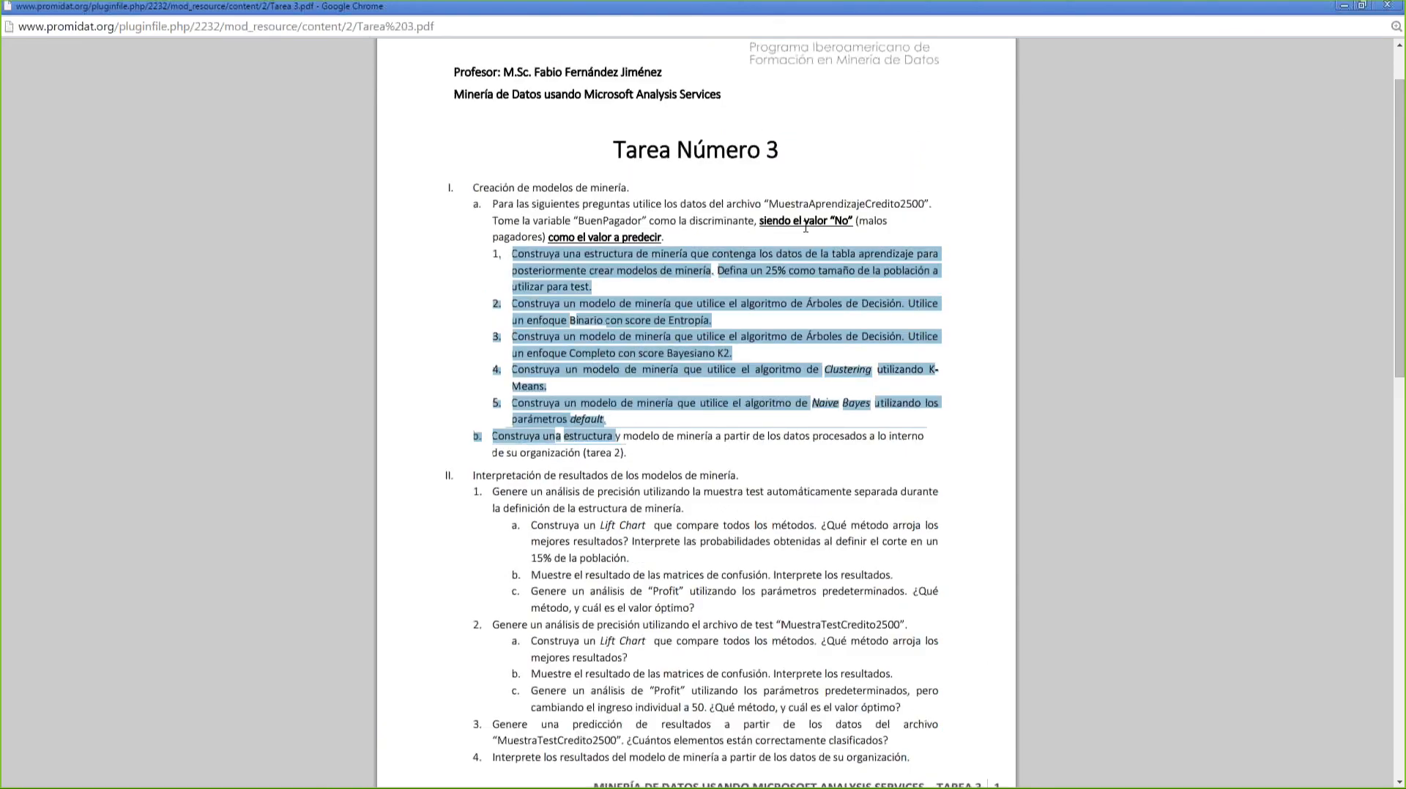
double_click(878, 203)
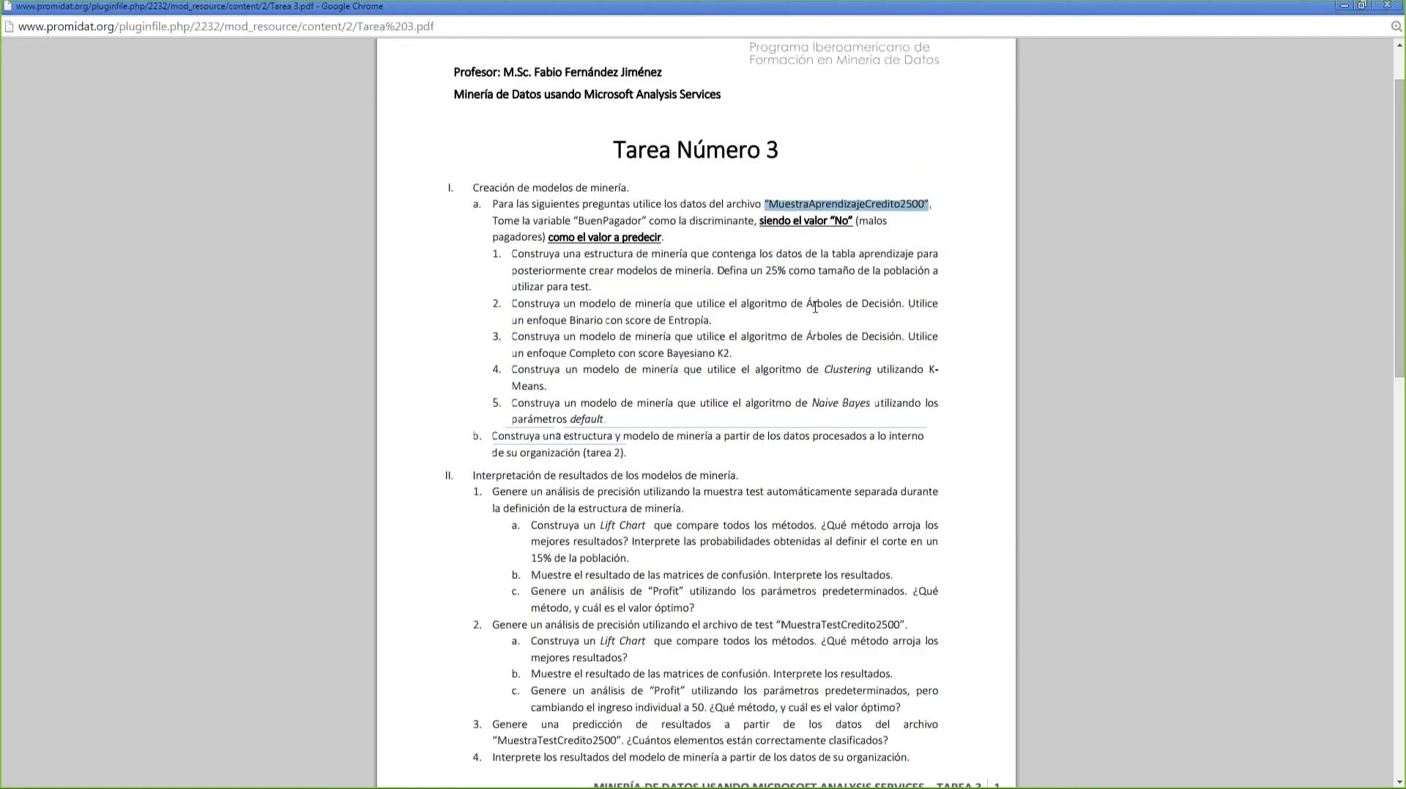
scroll(815, 306, down, 1)
drag(764, 196, 794, 196)
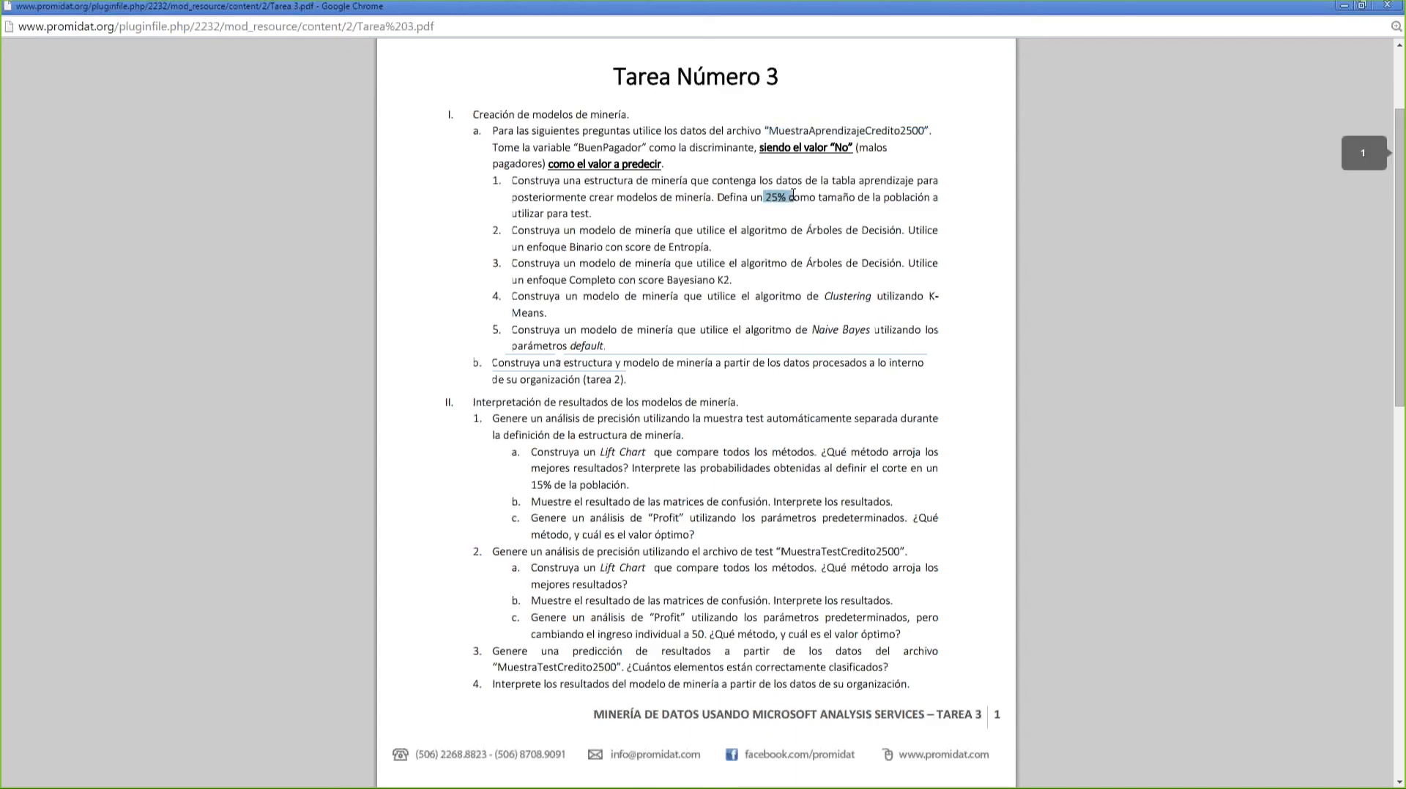
- Read the section II tasks on lift chart, confusion matrices, profit analysis, prediction from the test file and interpretation of the organization's results
scroll(813, 243, down, 3)
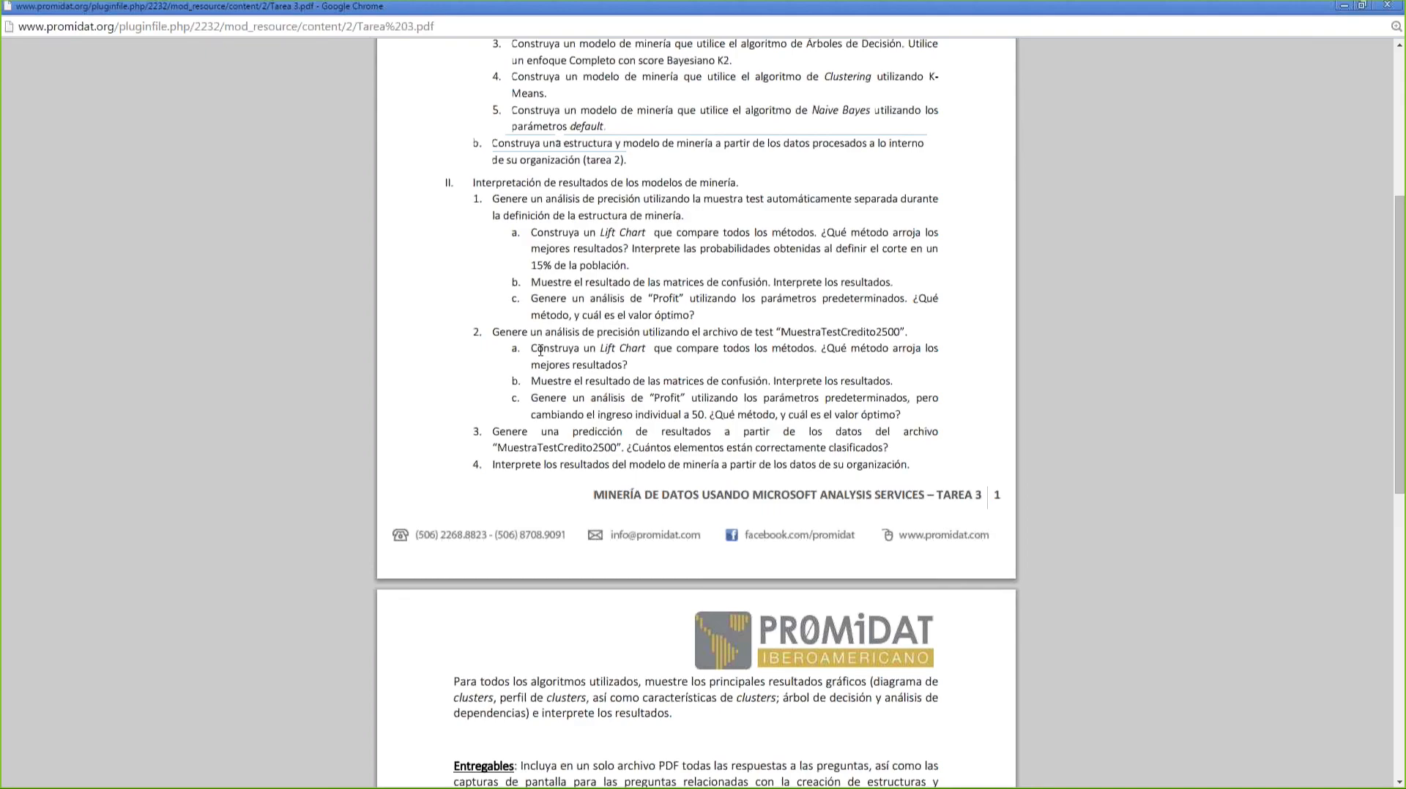
drag(531, 232, 744, 315)
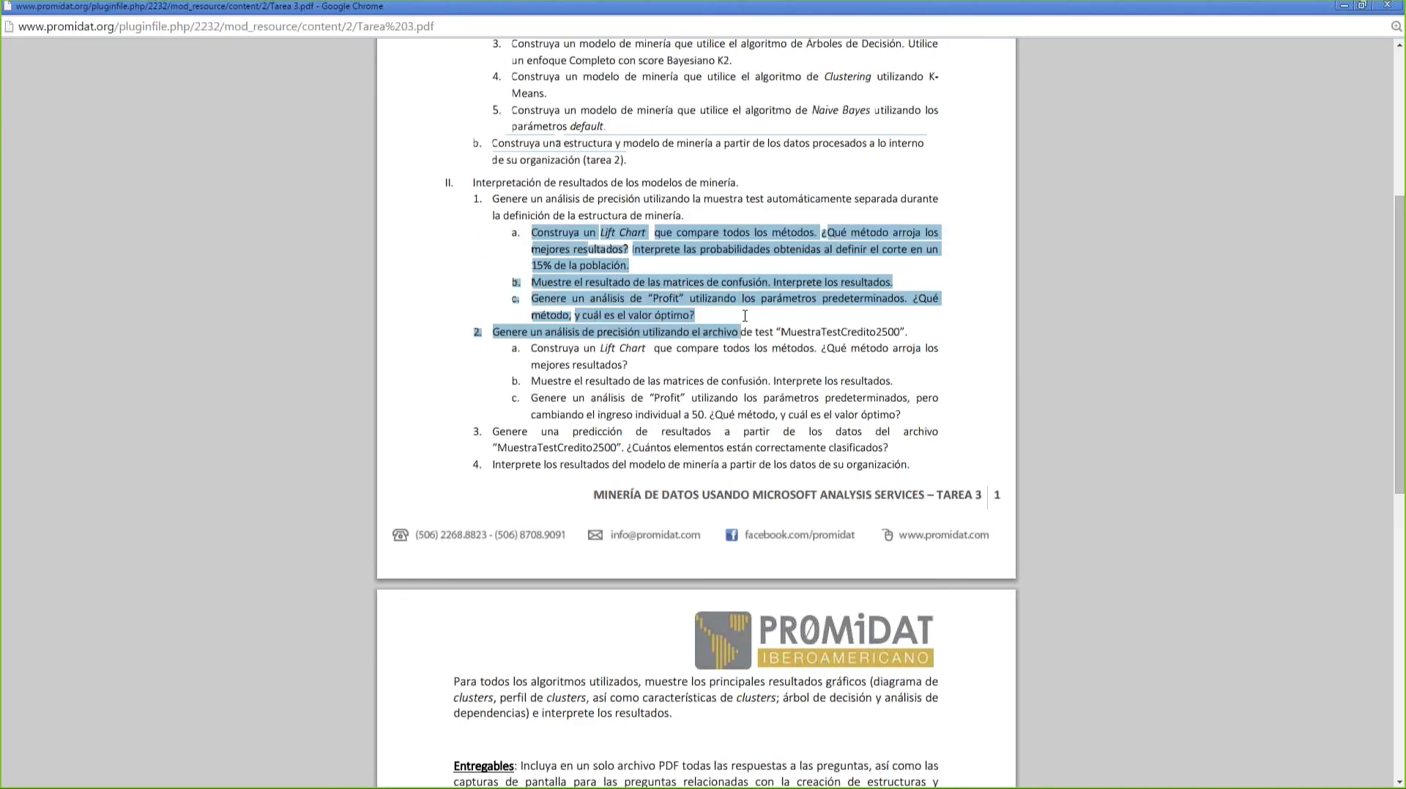
click(699, 355)
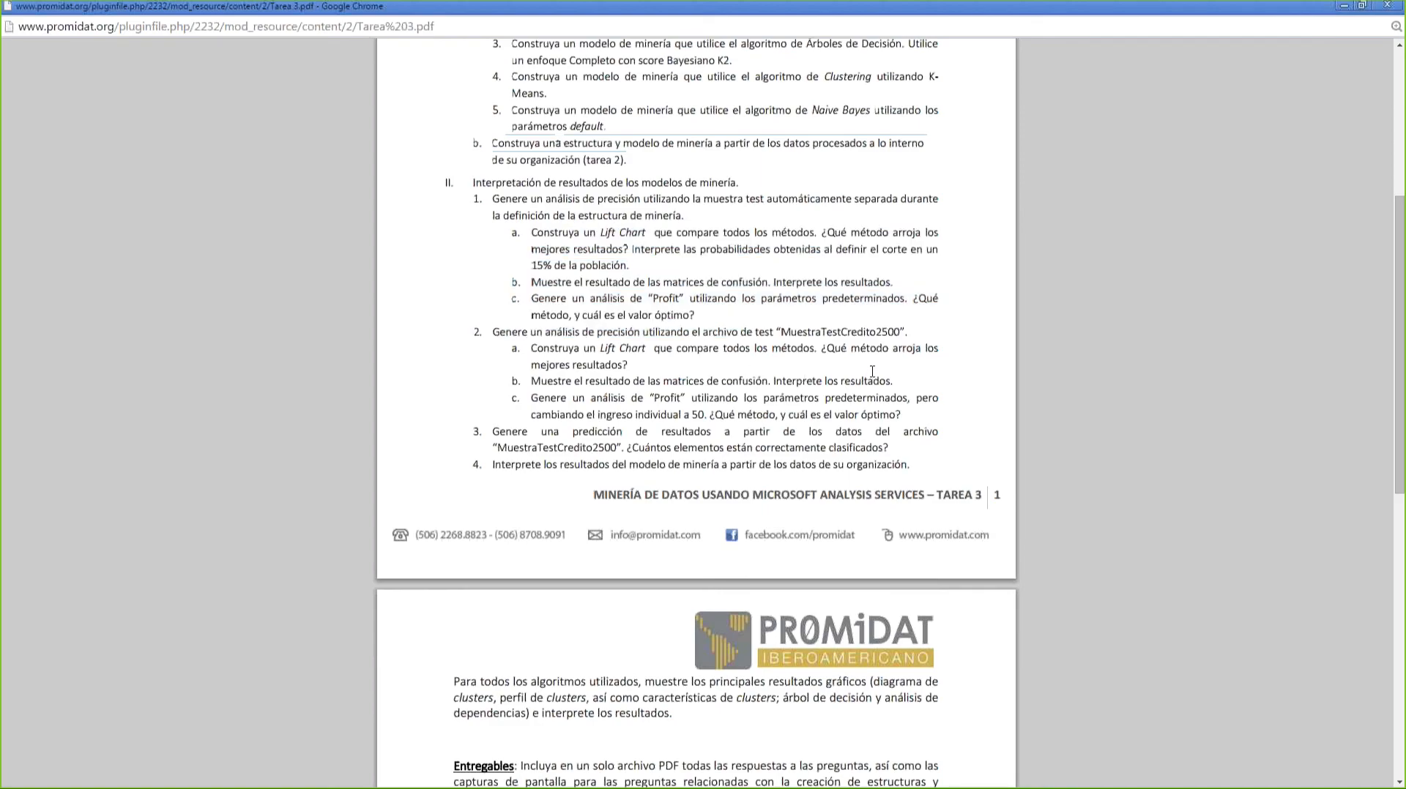
double_click(893, 334)
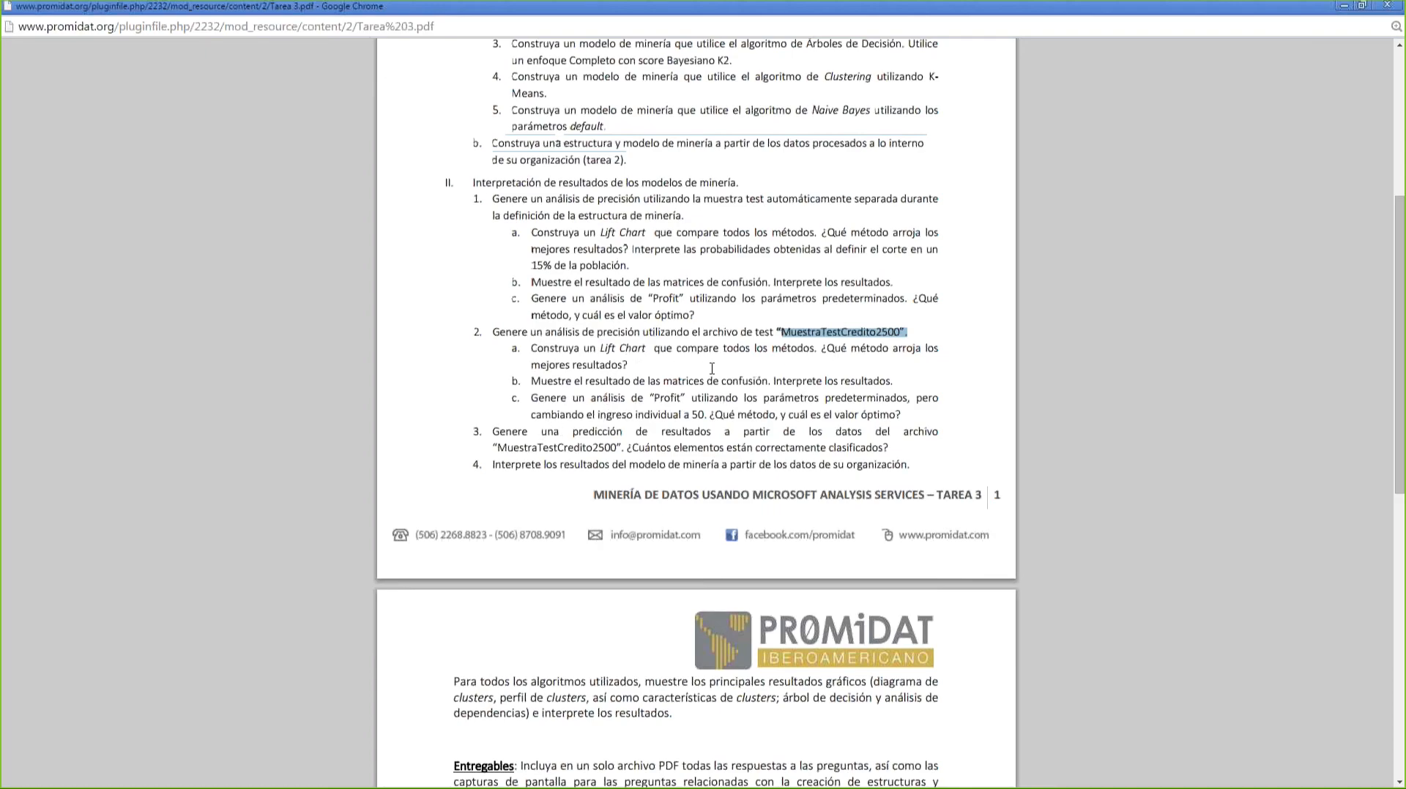
drag(897, 434, 473, 435)
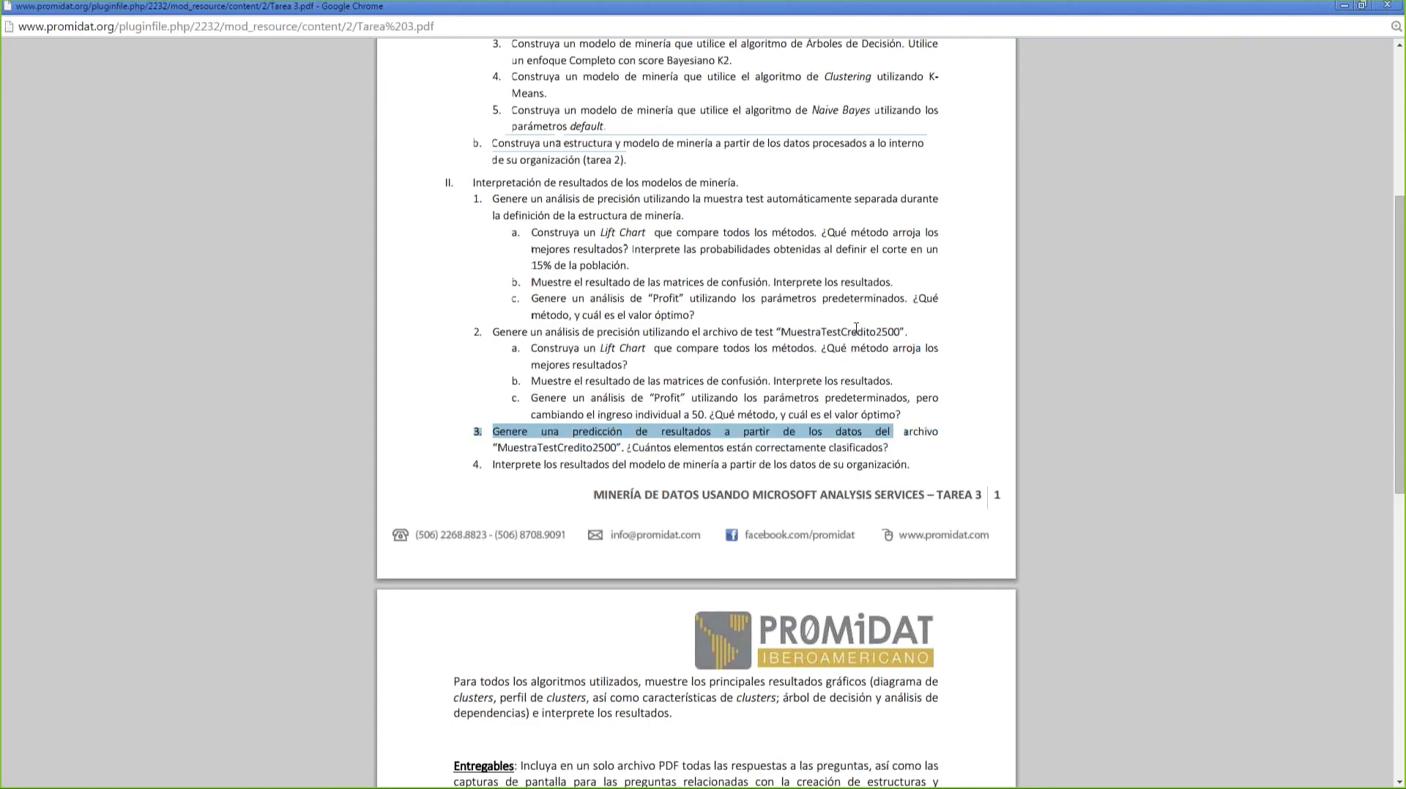
click(758, 415)
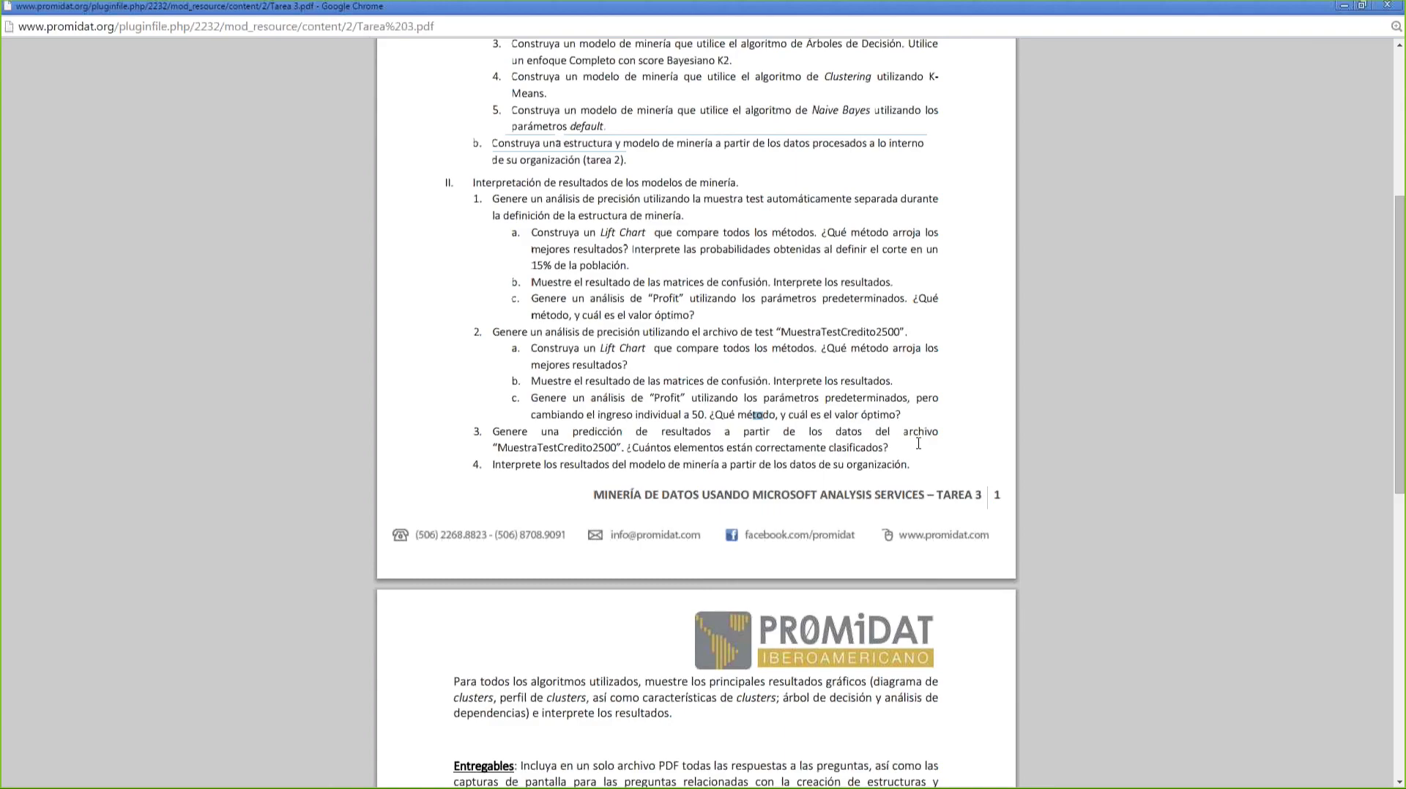
drag(904, 435, 902, 440)
click(894, 446)
drag(914, 464, 443, 466)
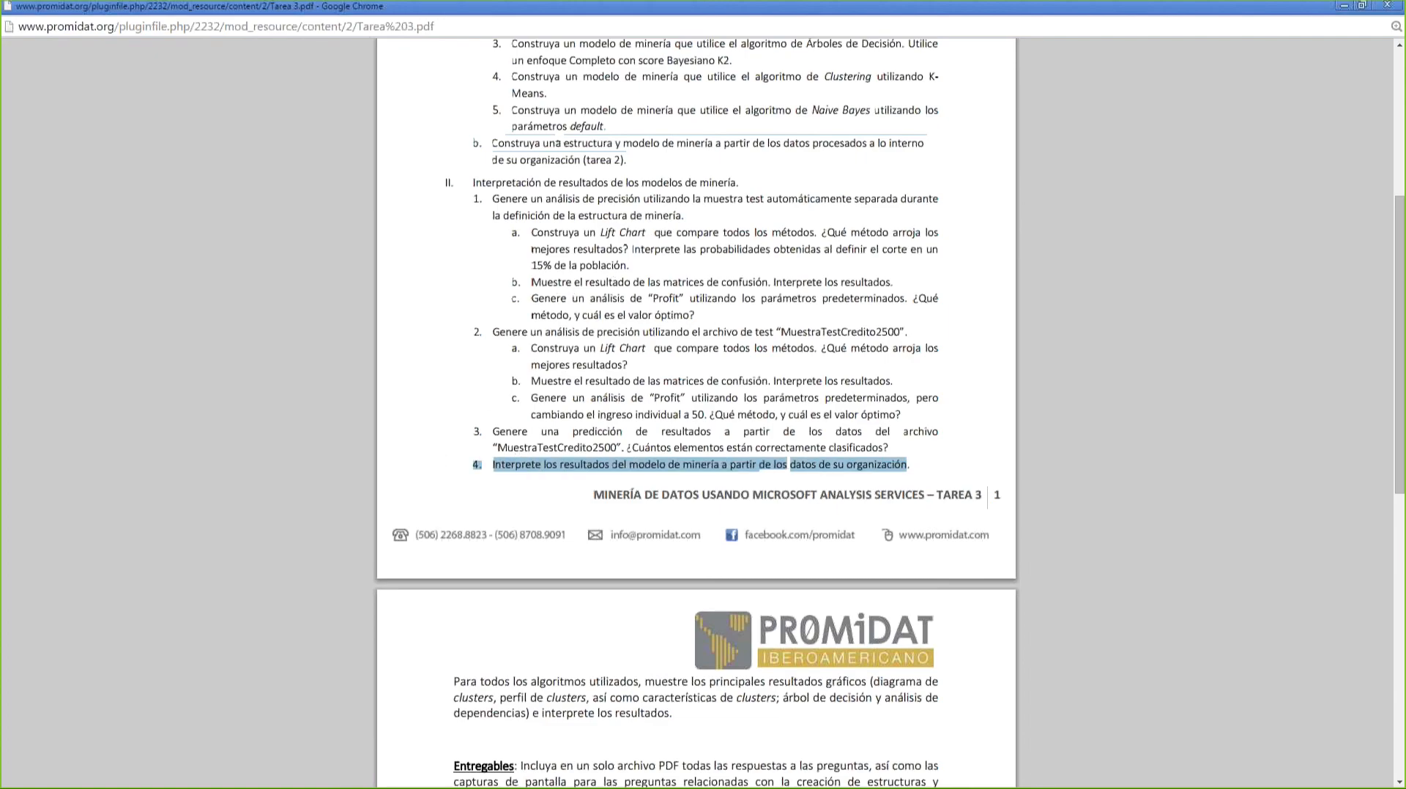
- Review the deliverables and file naming rules on the assignment's second page, and close the PDF to return to Visual Studio
scroll(667, 248, down, 1)
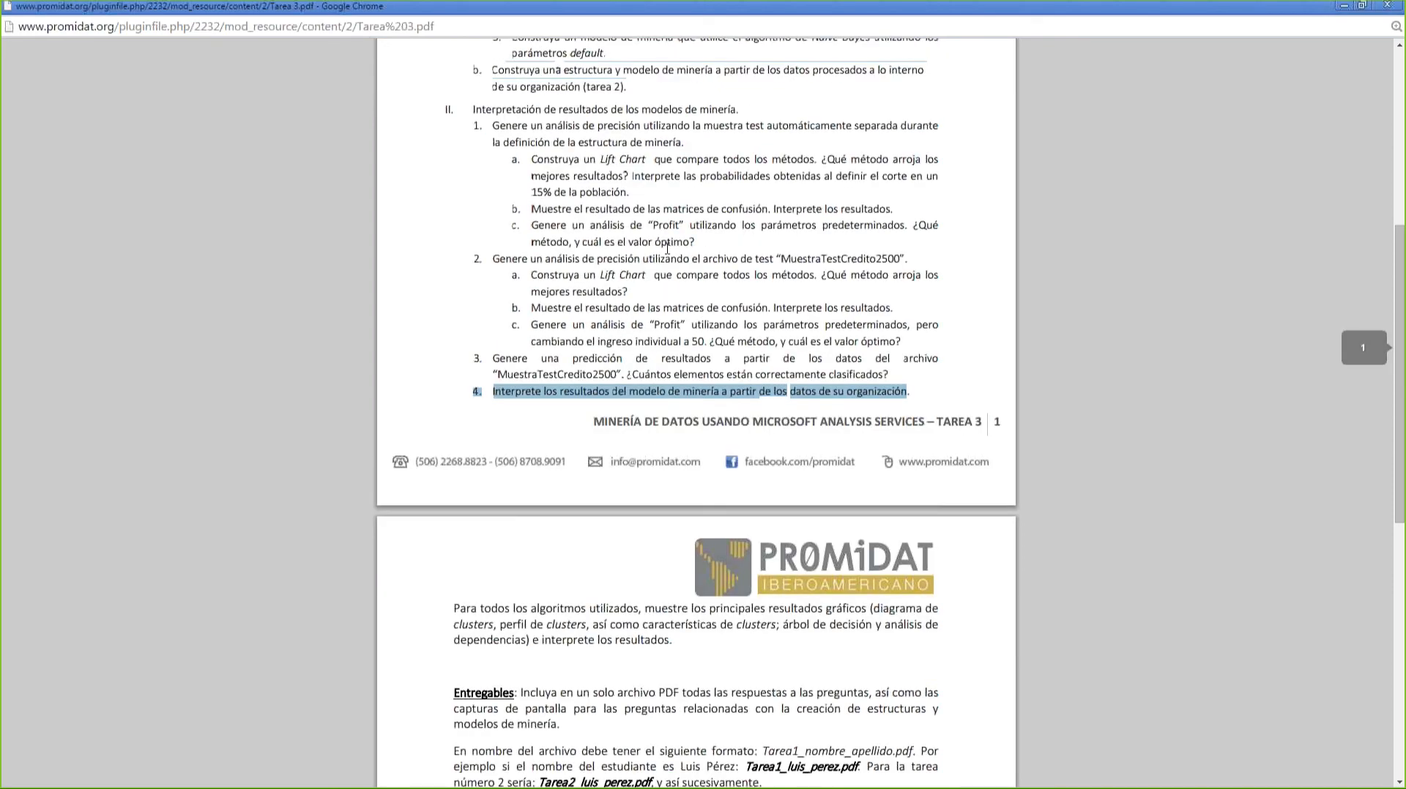
scroll(667, 247, down, 2)
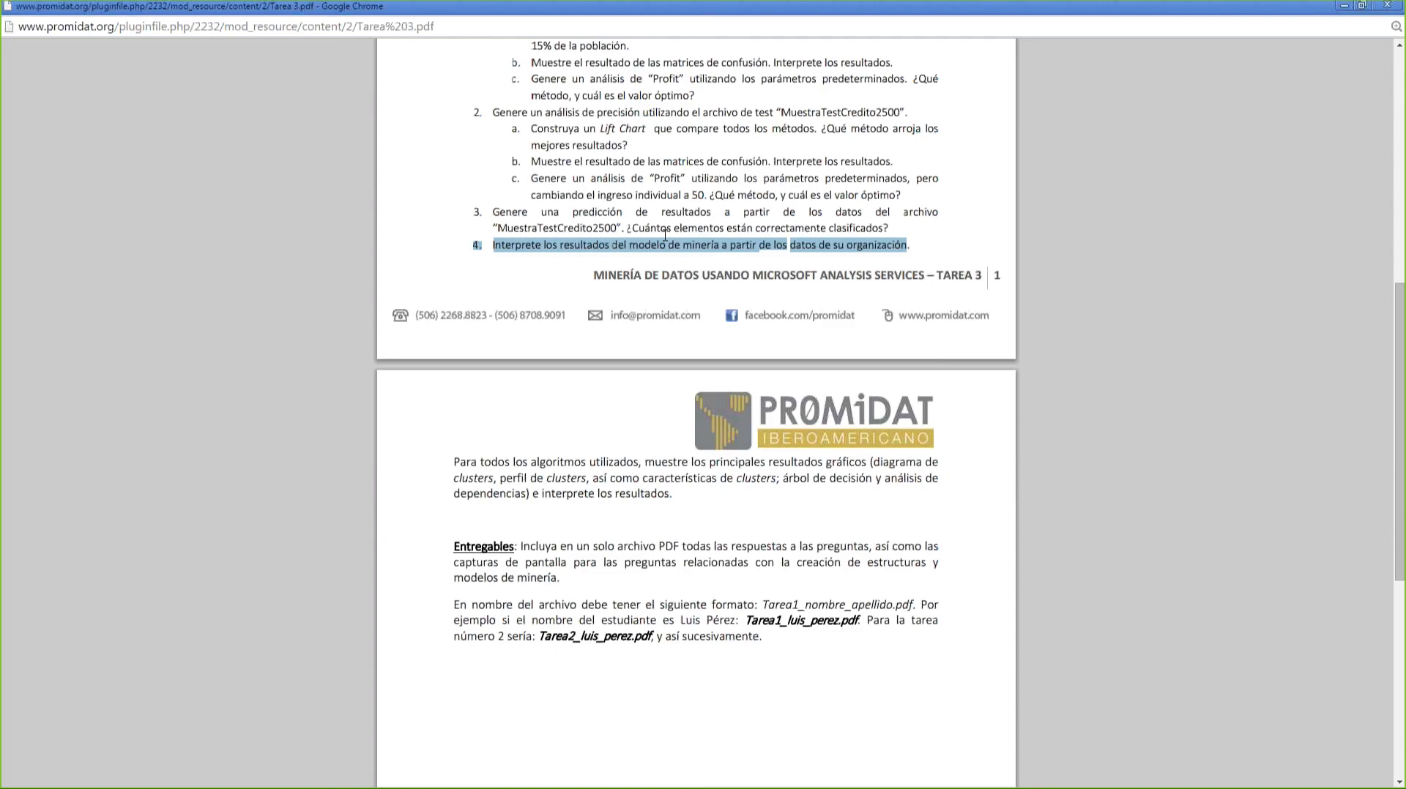
scroll(793, 362, up, 7)
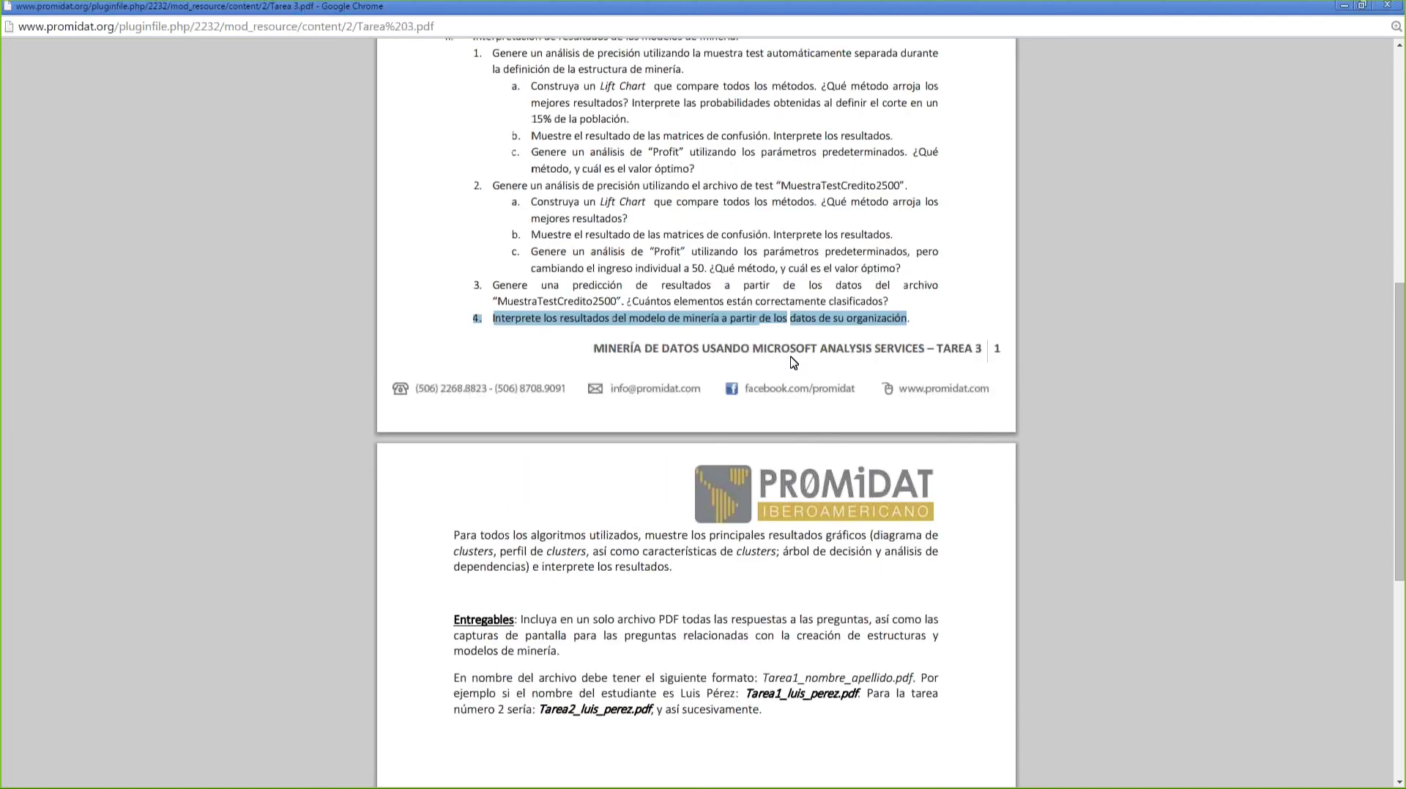
scroll(791, 361, up, 1)
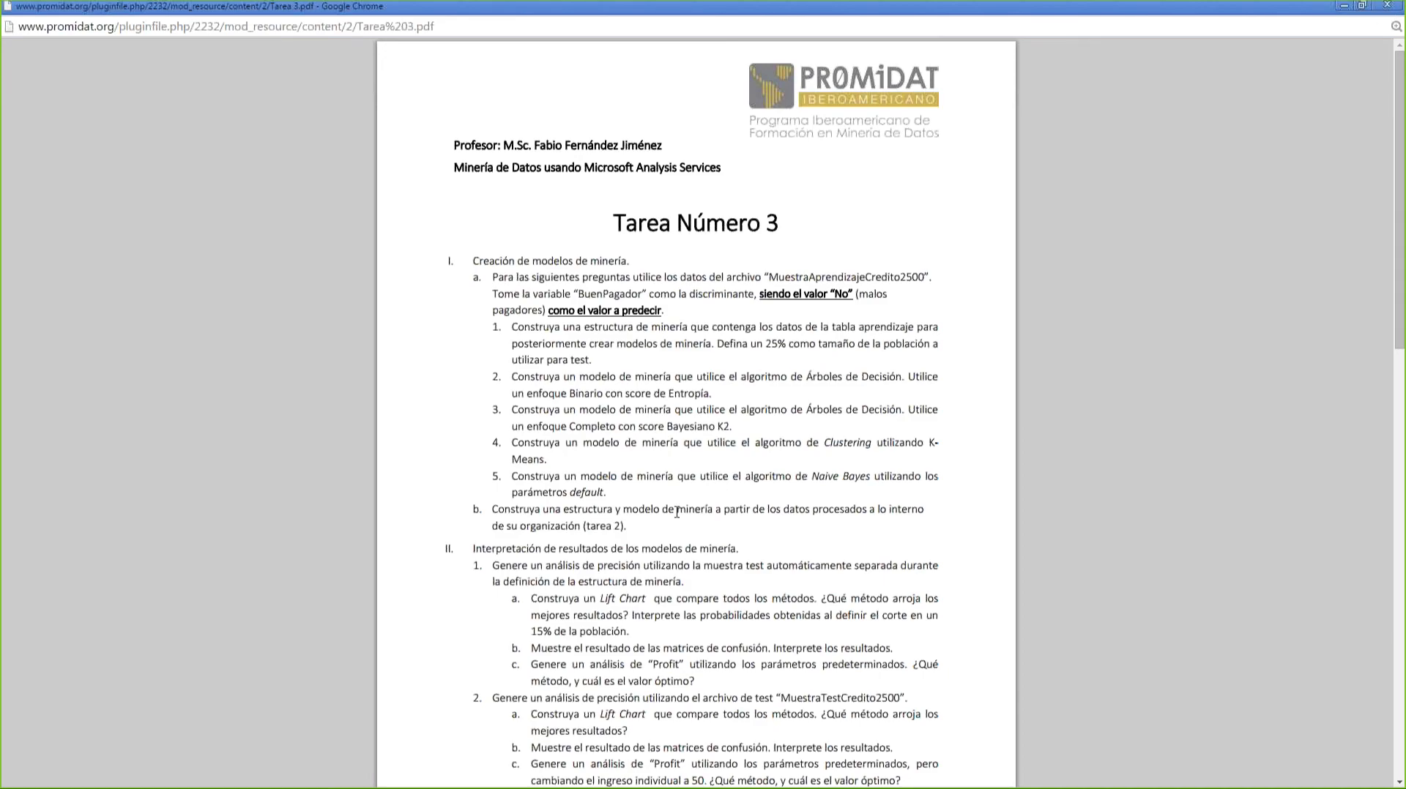
click(1387, 5)
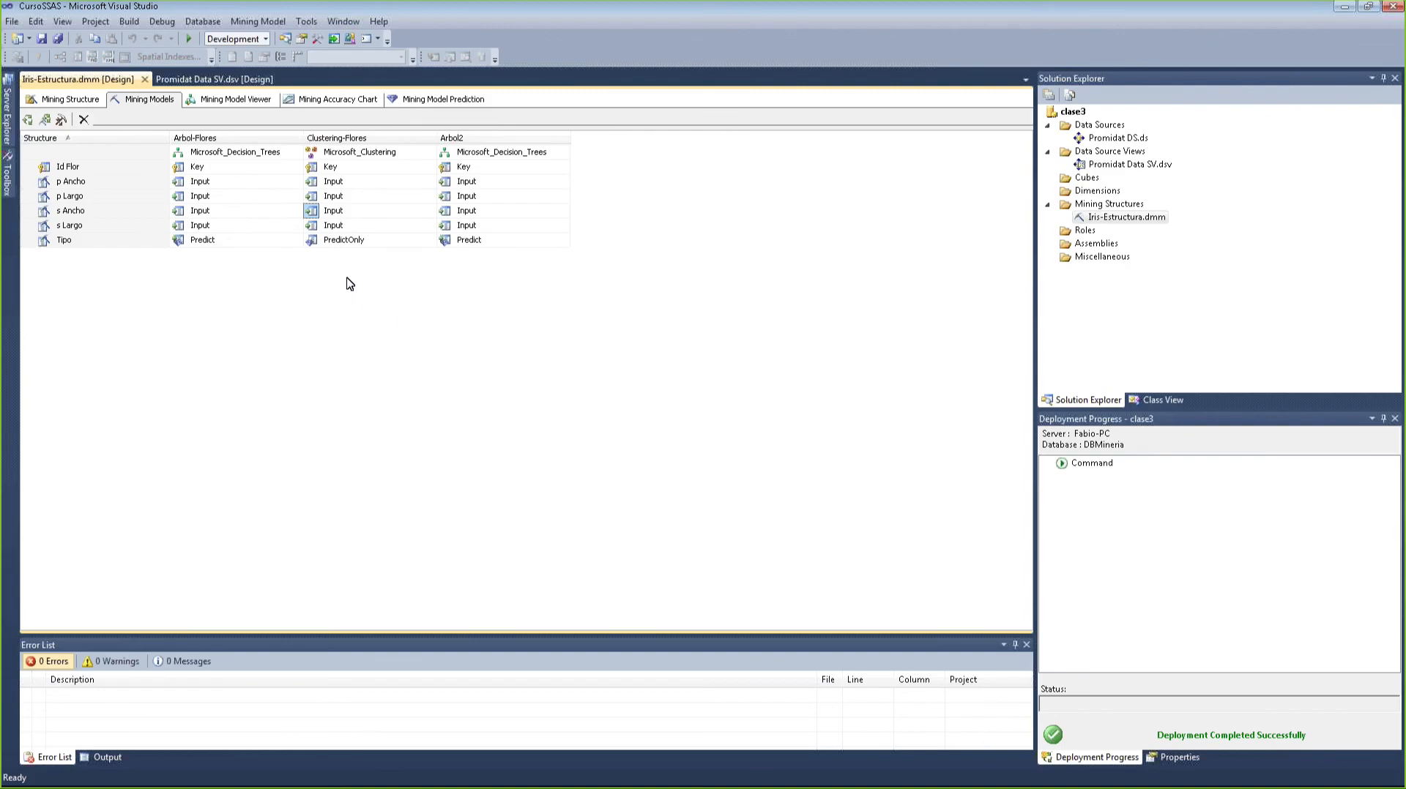
- View the Arbol2 model's decision tree and the columns and source table of the Iris-Estructura mining structure
click(234, 99)
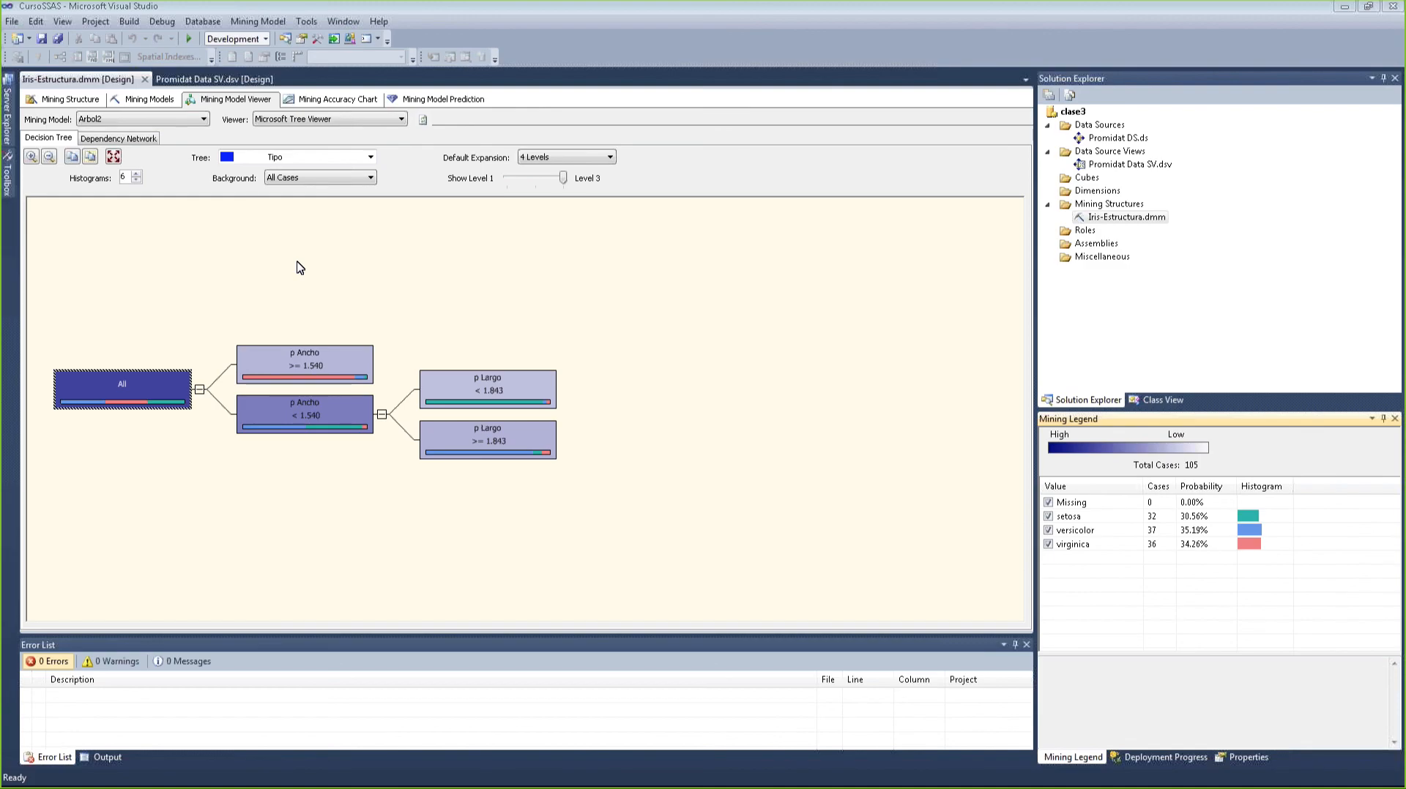
click(67, 101)
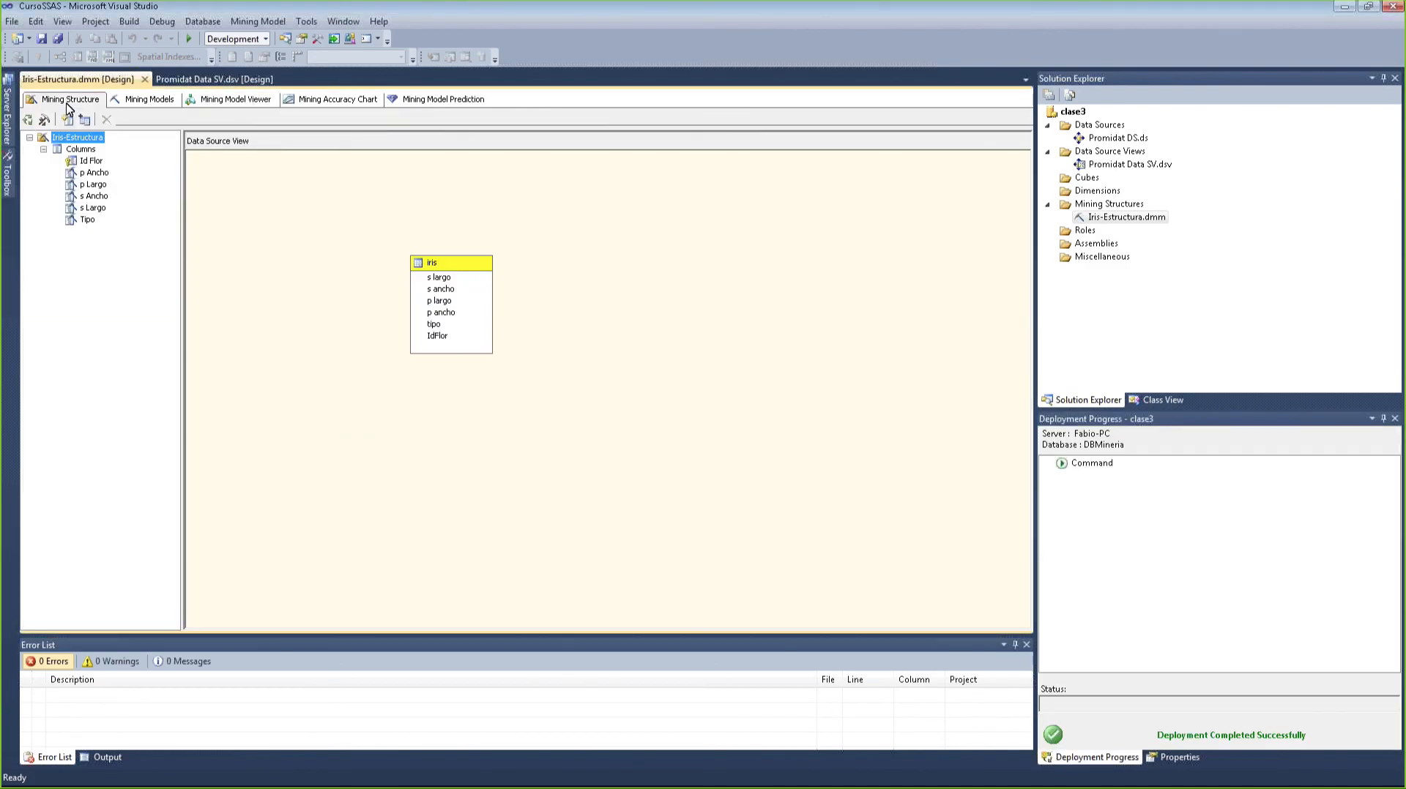
- Check which mining algorithms are available for the Arbol2 model, leaving the list without choosing another one
click(152, 107)
click(551, 154)
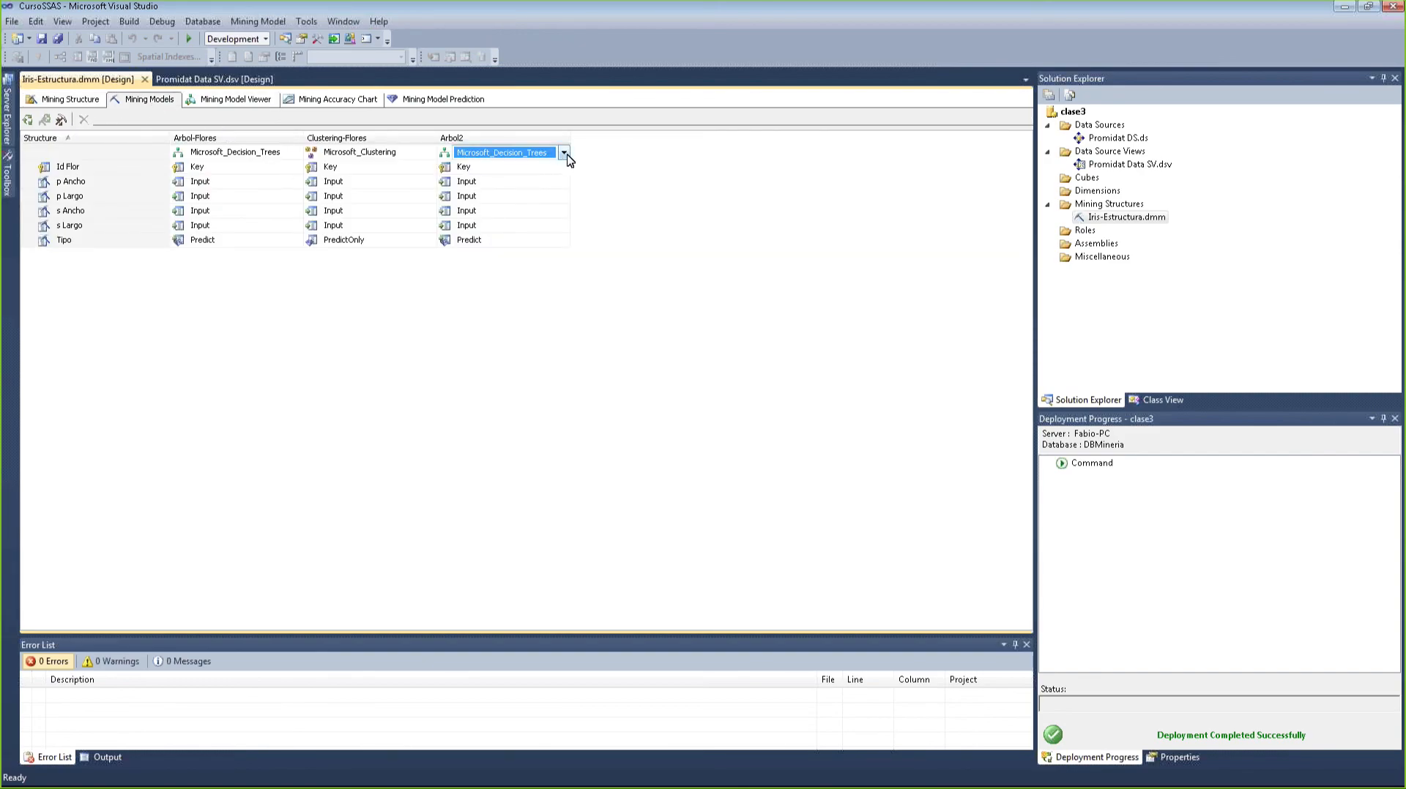
click(564, 153)
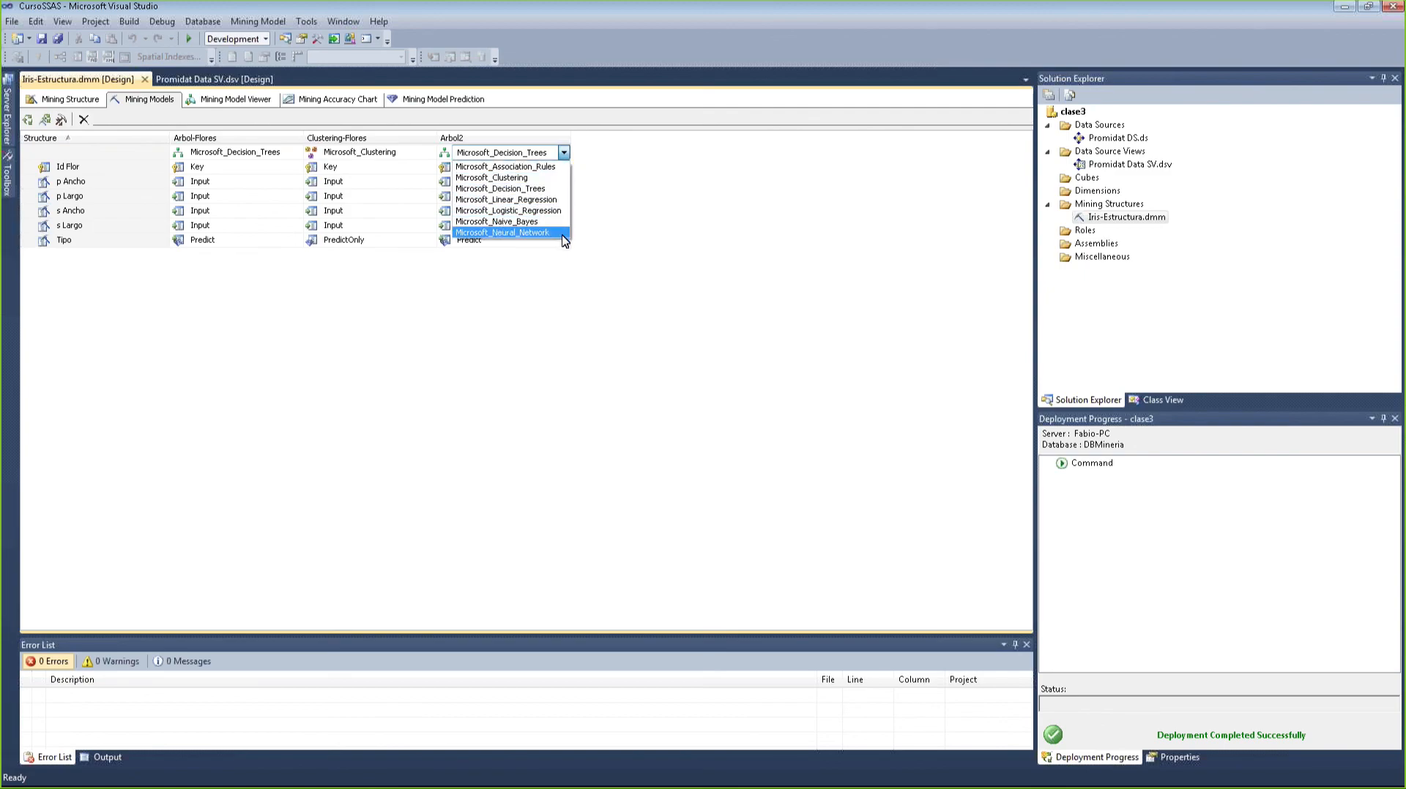
click(483, 296)
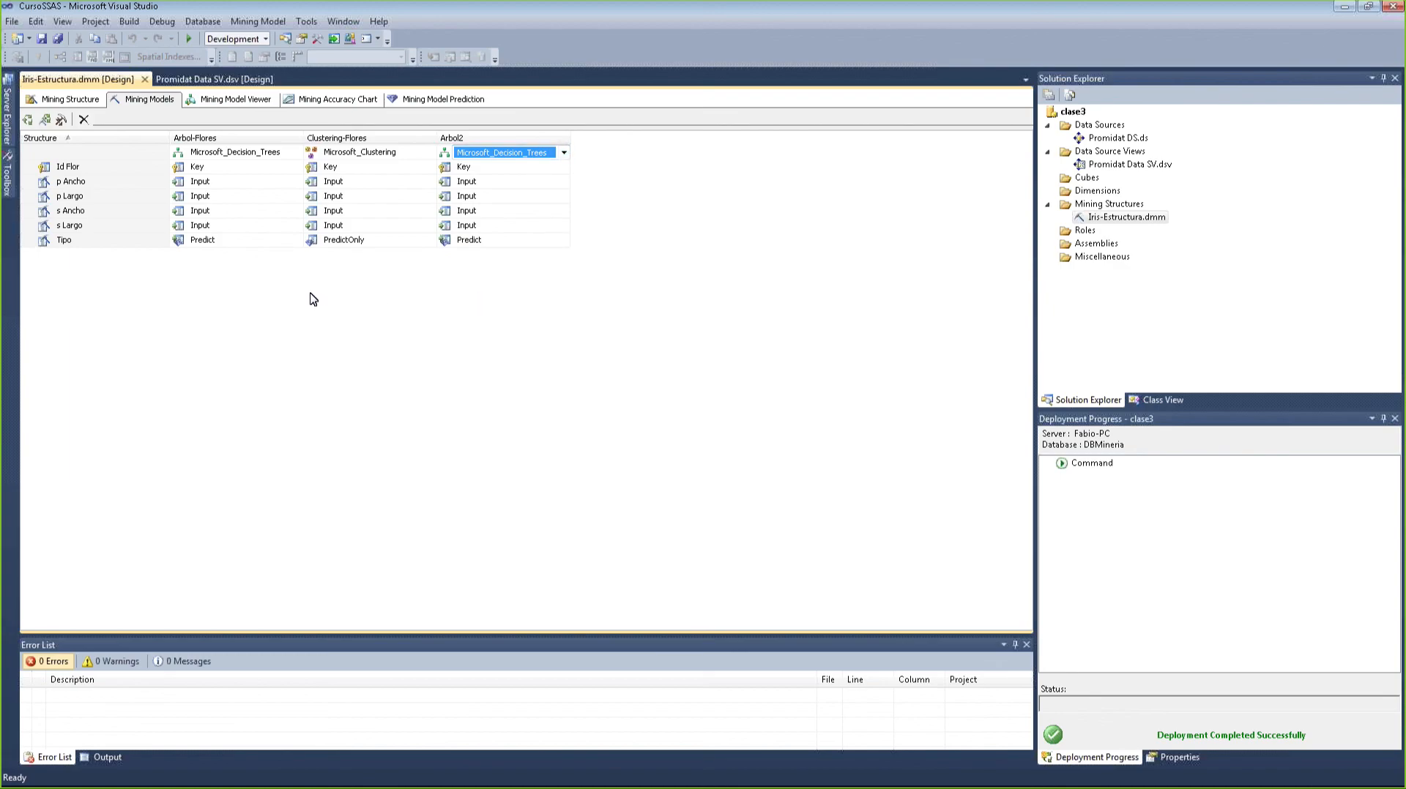
- Leave Visual Studio and dismiss the Cisco WebEx Meetings notice about the end of the meeting
key(alt+Tab)
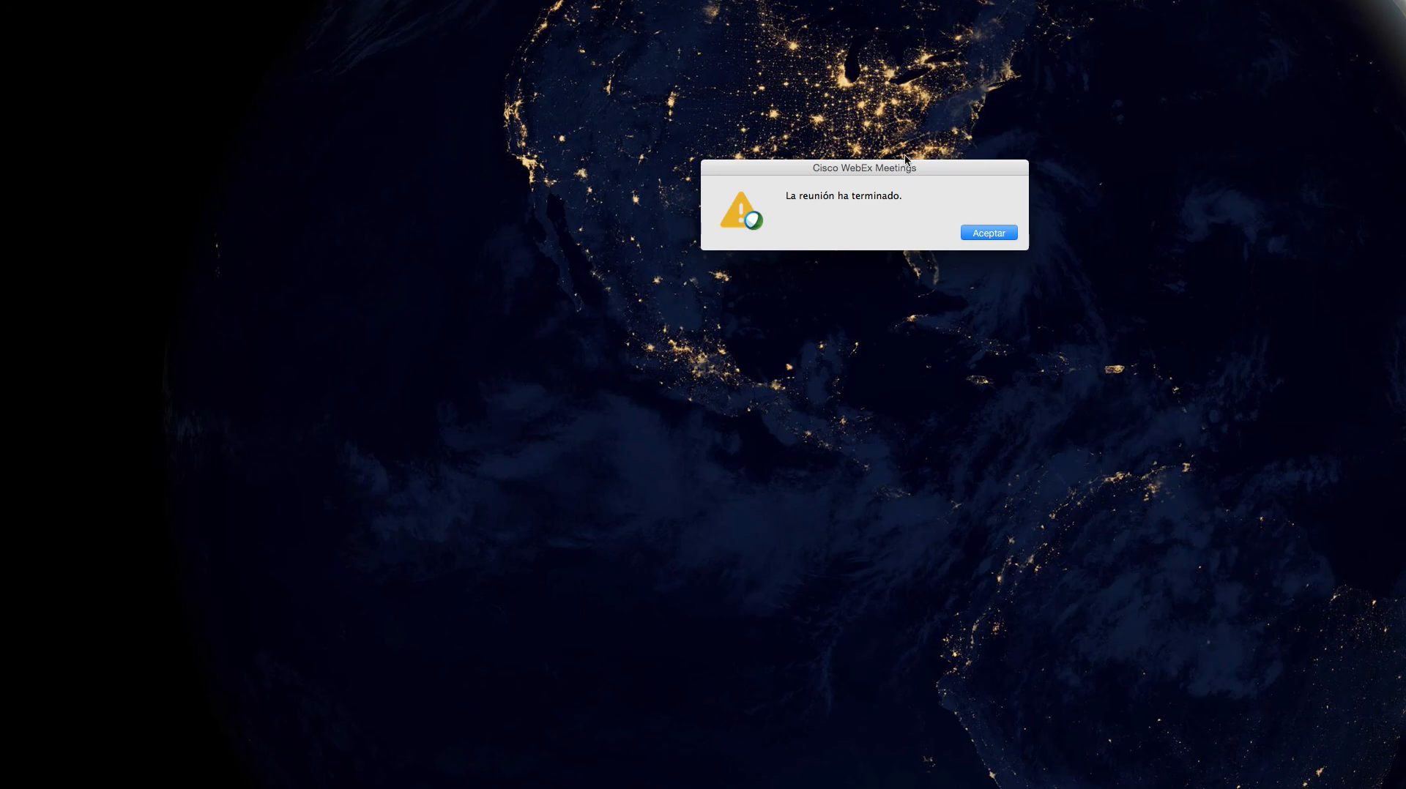
click(990, 233)
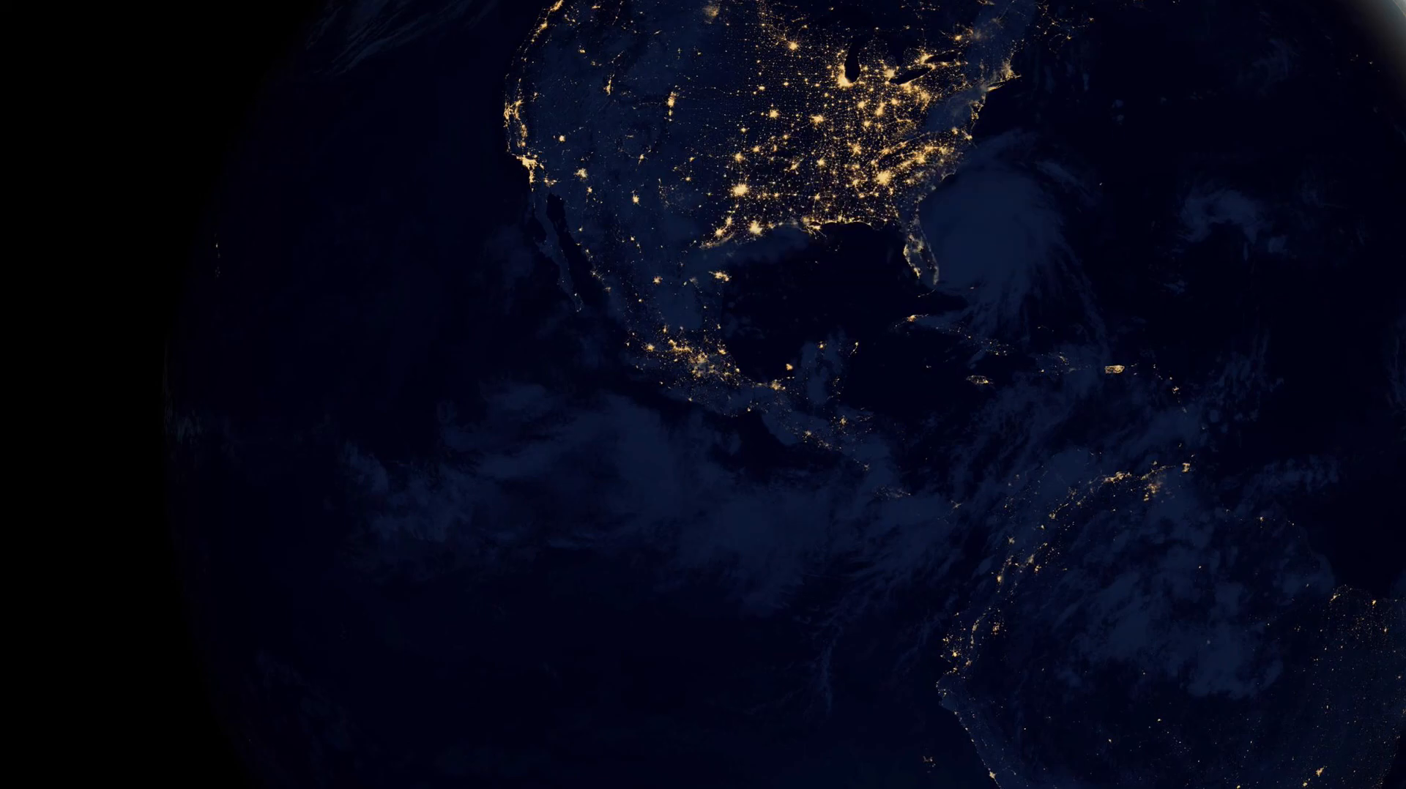